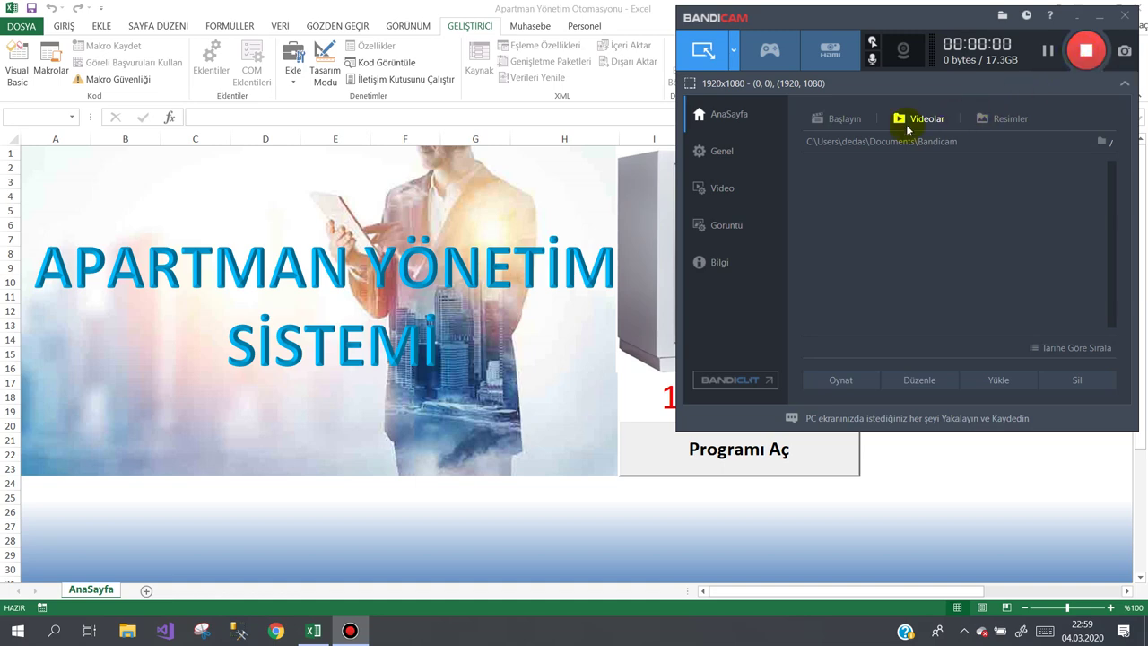
- Start the Bandicam recording, then minimize the recorder so the Excel sheet is visible
{"action": "left_click", "coordinate": [534, 7]}
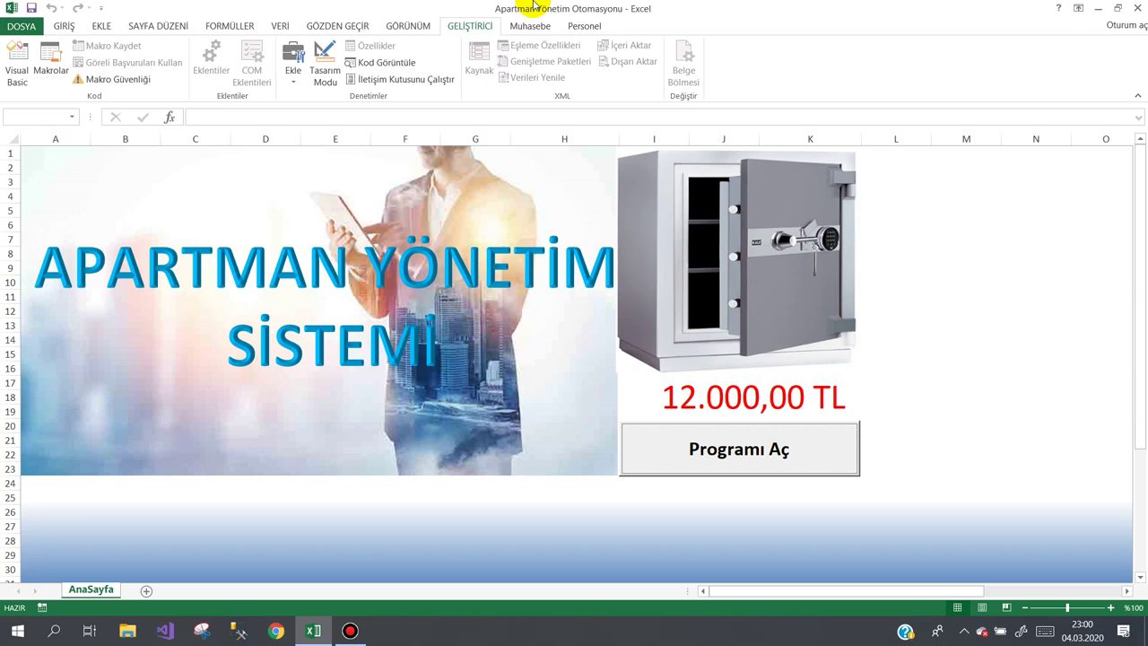
{"action": "left_click", "coordinate": [357, 632]}
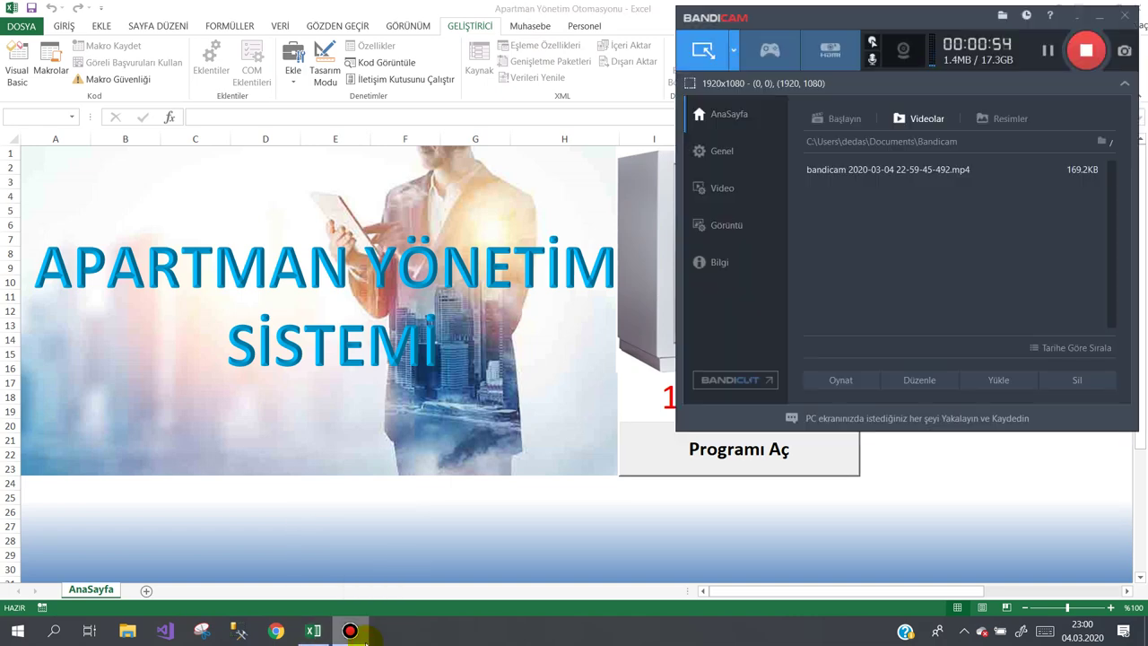
{"action": "left_click", "coordinate": [366, 633]}
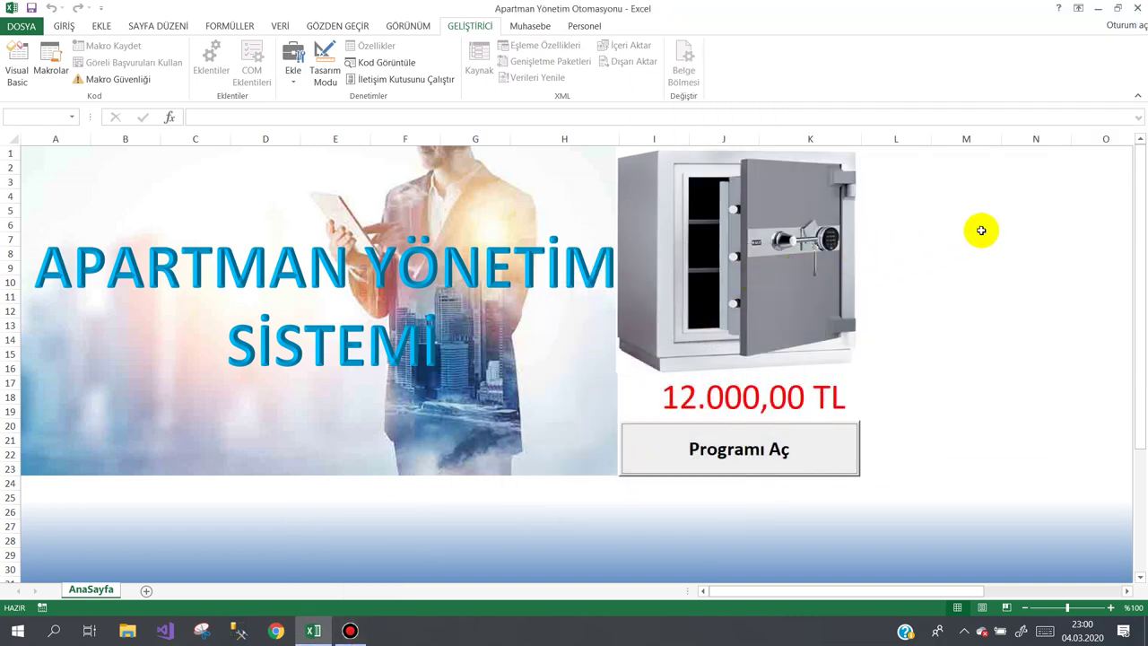
{"action": "left_click", "coordinate": [980, 230]}
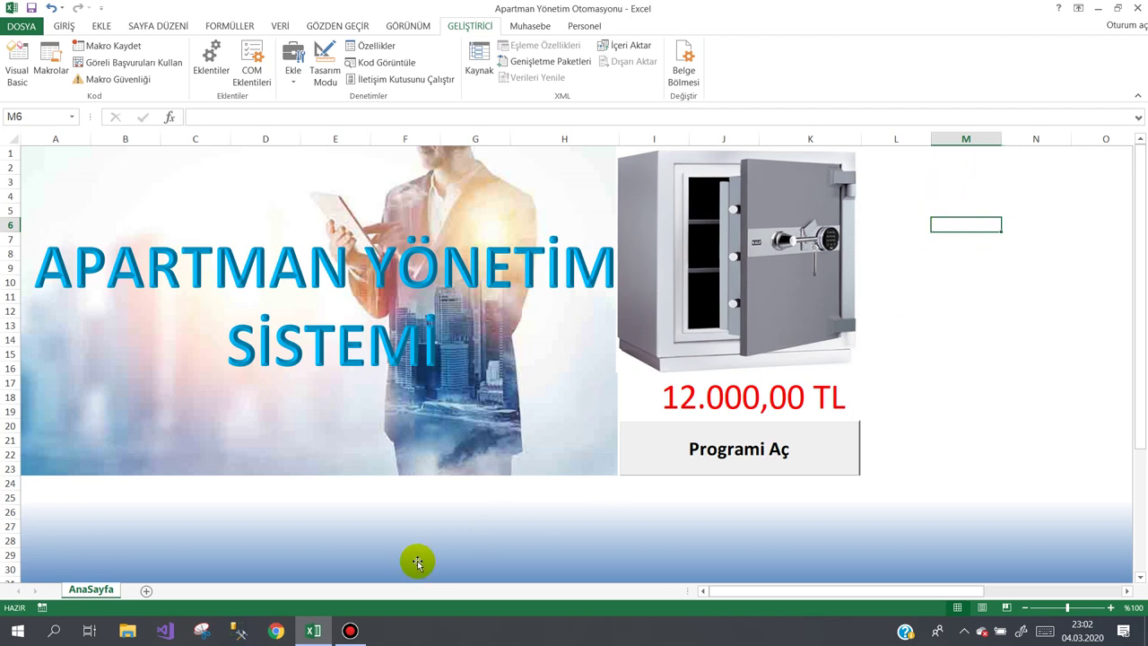
{"action": "mouse_move", "coordinate": [347, 632]}
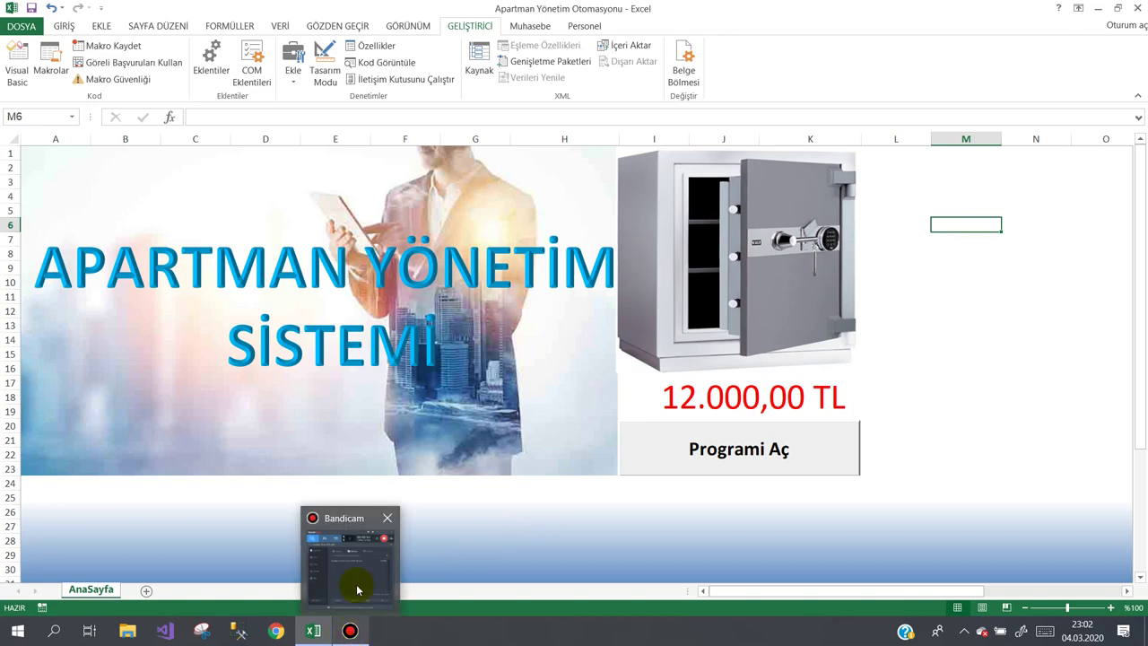
{"action": "mouse_move", "coordinate": [357, 589]}
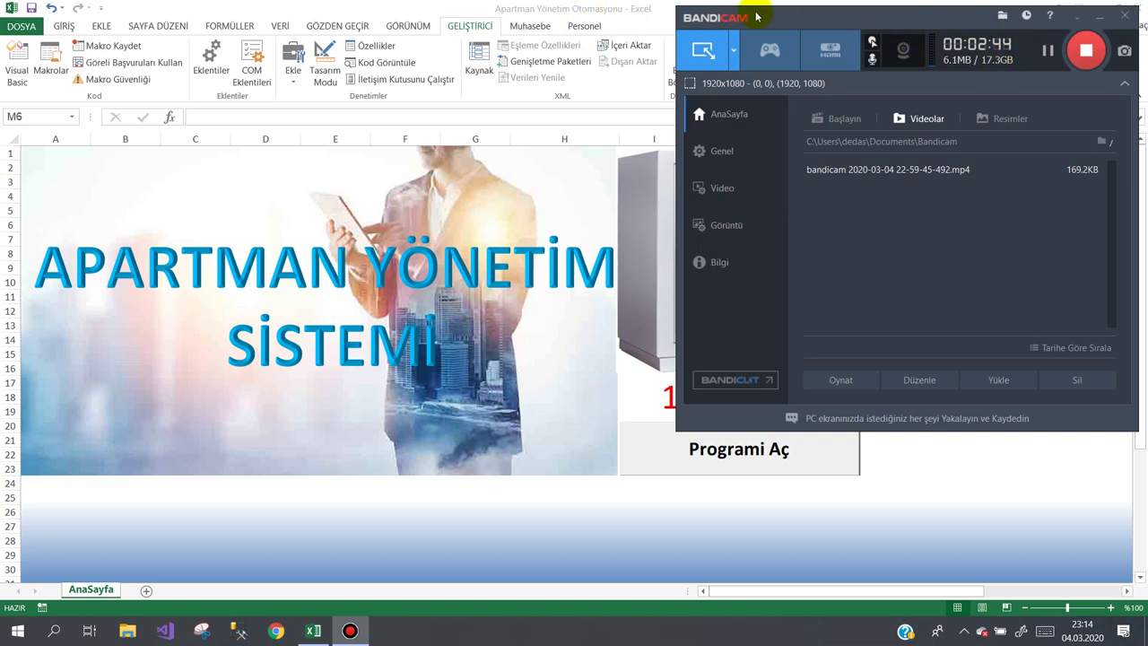
{"action": "left_click", "coordinate": [620, 7]}
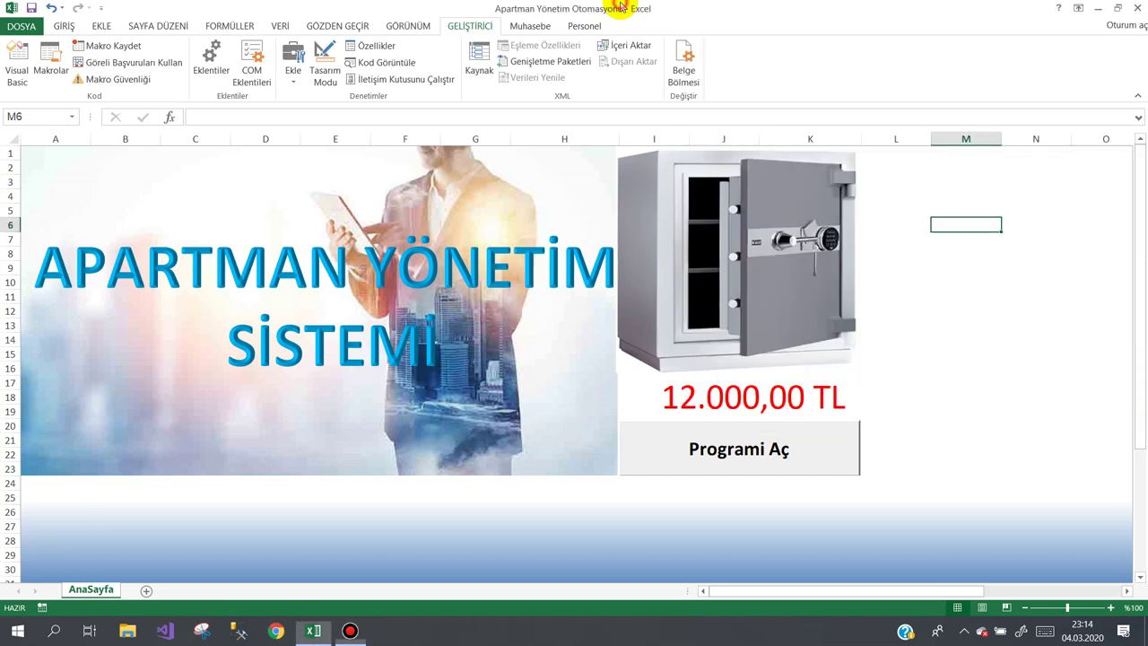
- Select various cells and ranges in columns L–N, such as M3:N9
{"action": "left_click", "coordinate": [925, 208]}
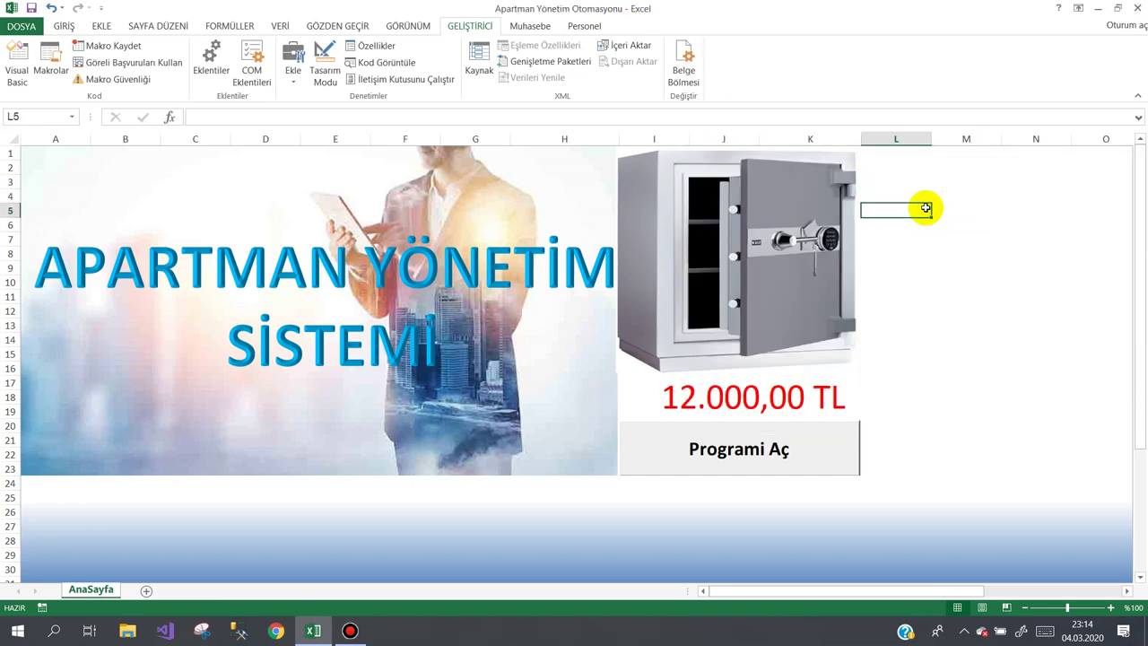
{"action": "left_click", "coordinate": [924, 192]}
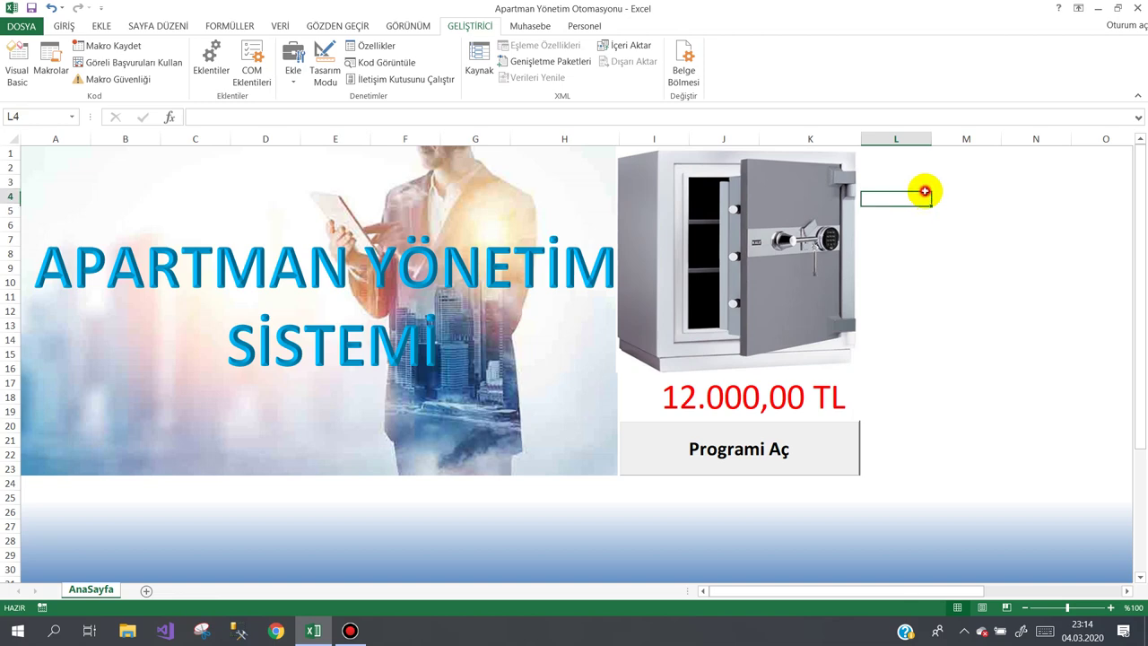
{"action": "left_click", "coordinate": [925, 215]}
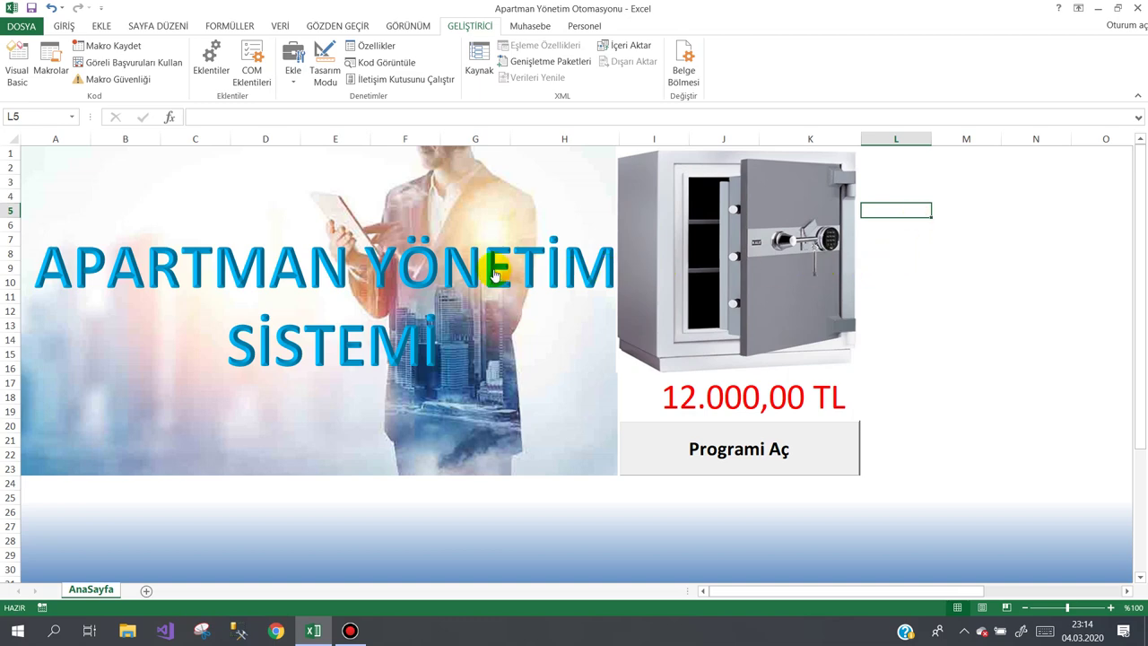
{"action": "left_click", "coordinate": [938, 239]}
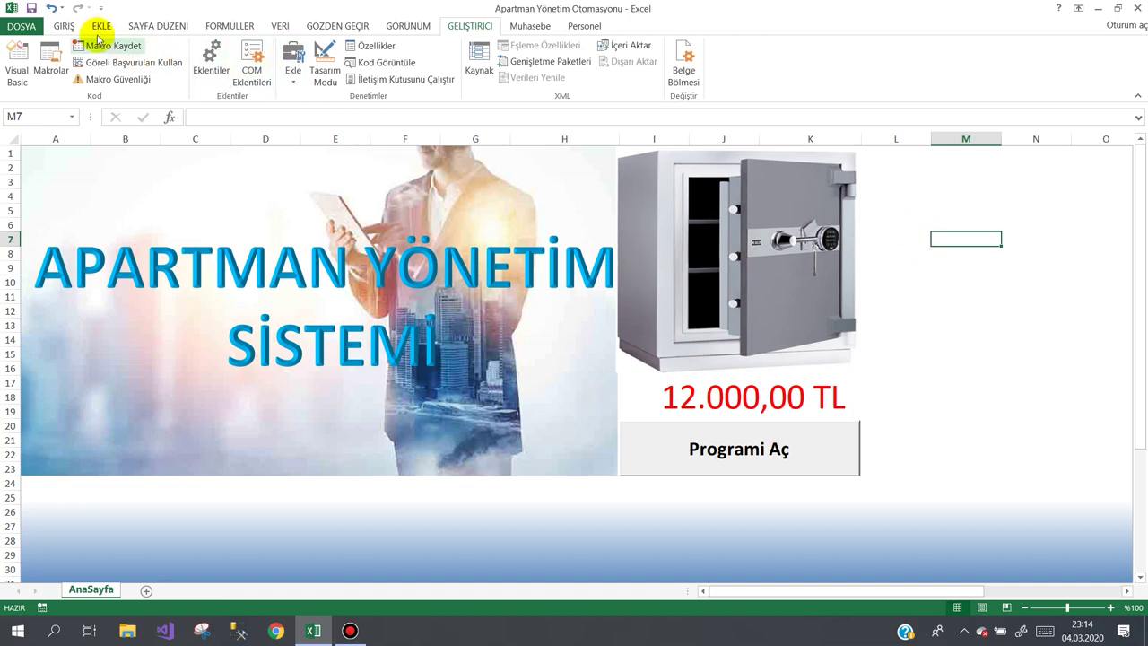
{"action": "left_click", "coordinate": [915, 181]}
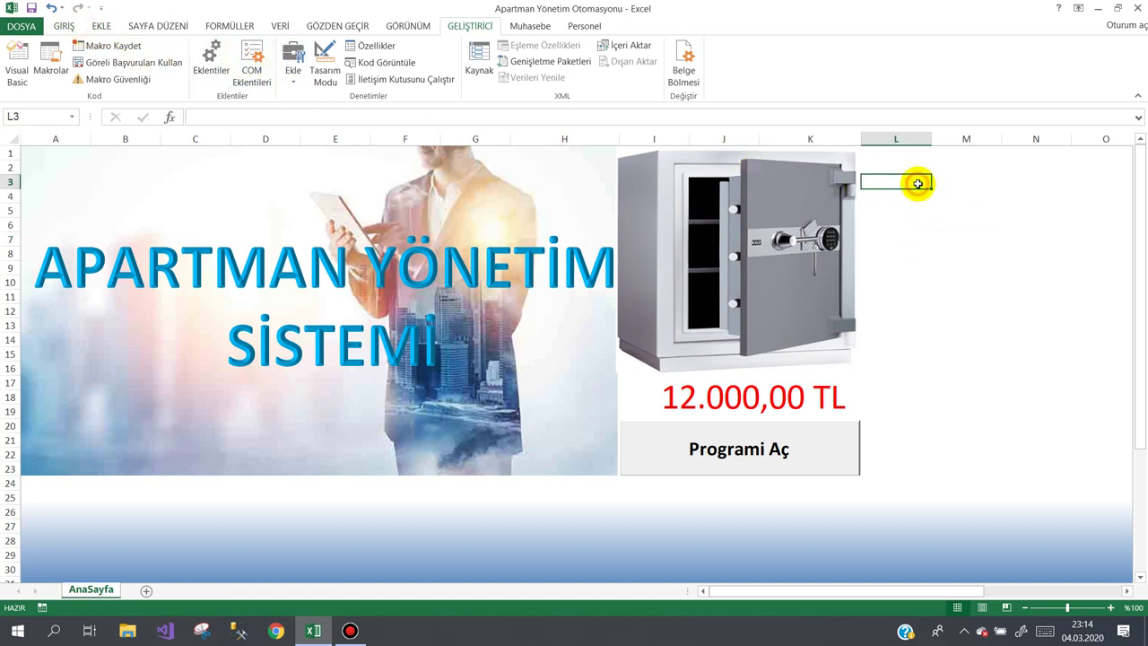
{"action": "left_click_drag", "start_coordinate": [938, 180], "coordinate": [1022, 265]}
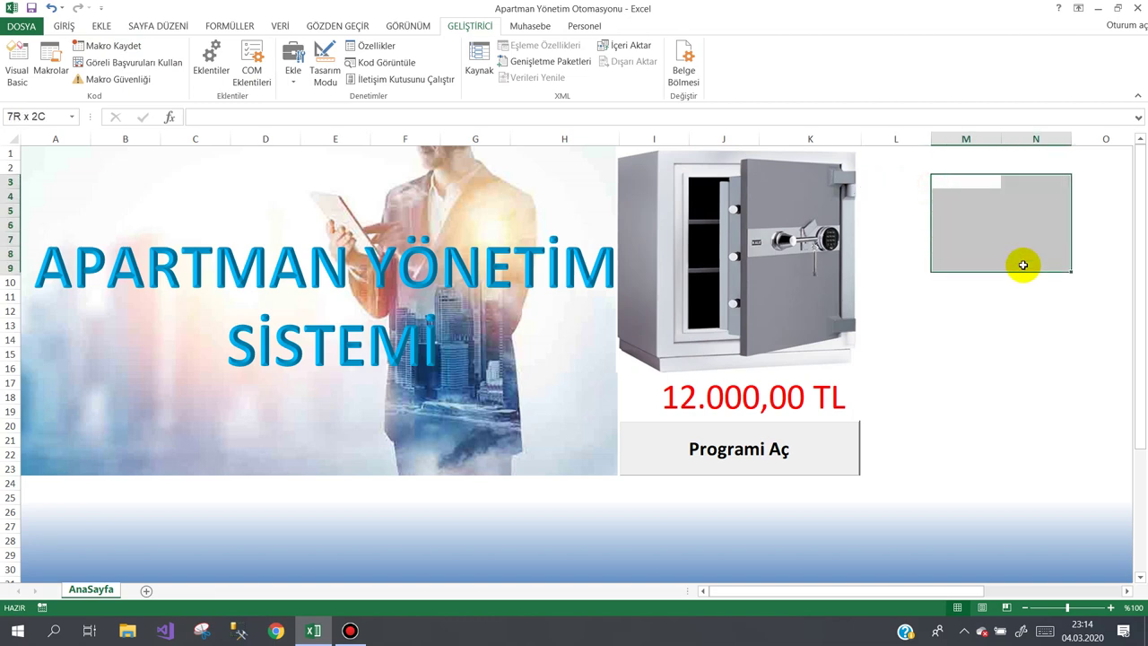
{"action": "left_click", "coordinate": [999, 293]}
{"action": "mouse_move", "coordinate": [907, 185]}
{"action": "left_mouse_down"}
{"action": "mouse_move", "coordinate": [983, 298]}
{"action": "mouse_move", "coordinate": [915, 197]}
{"action": "left_mouse_up"}
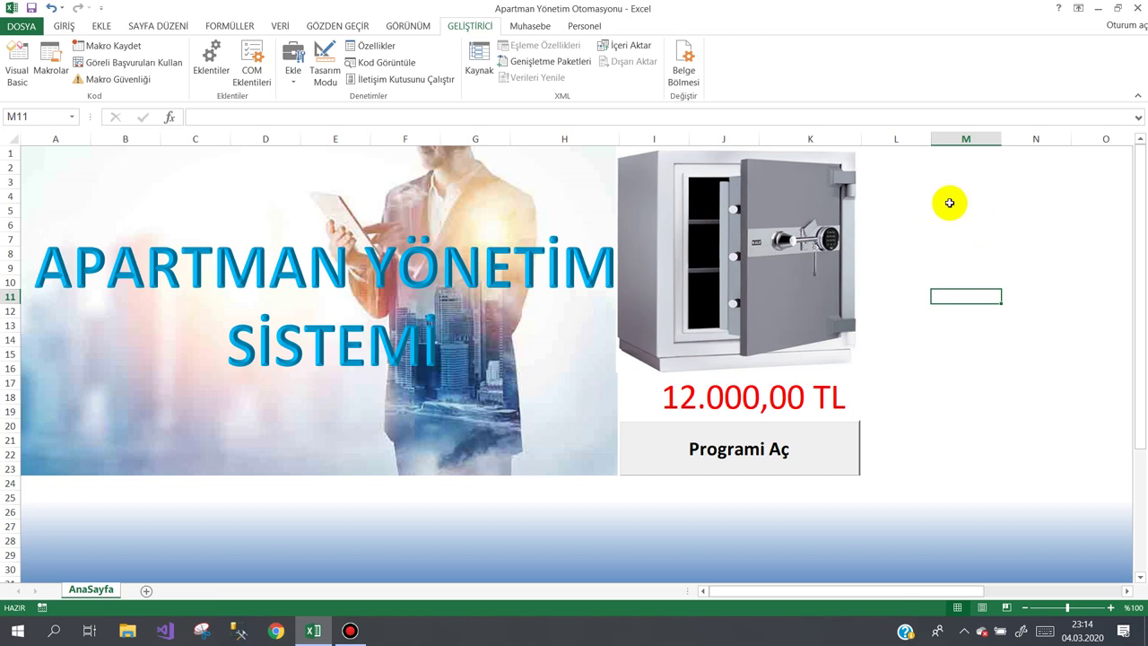
{"action": "left_click", "coordinate": [950, 201]}
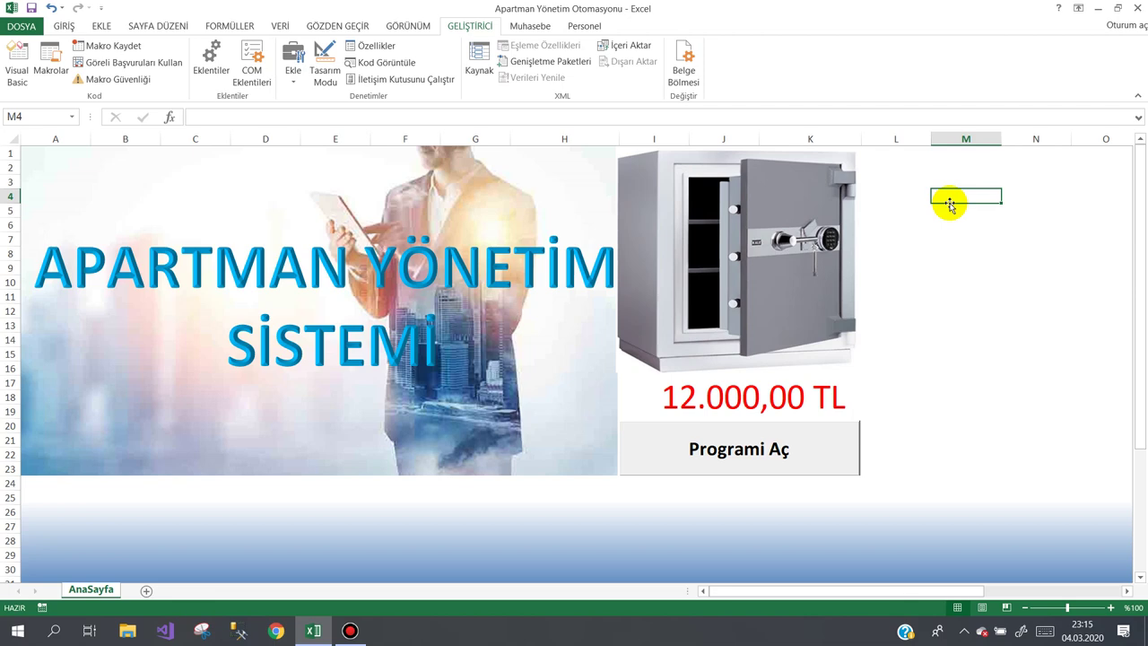
{"action": "left_click", "coordinate": [904, 167]}
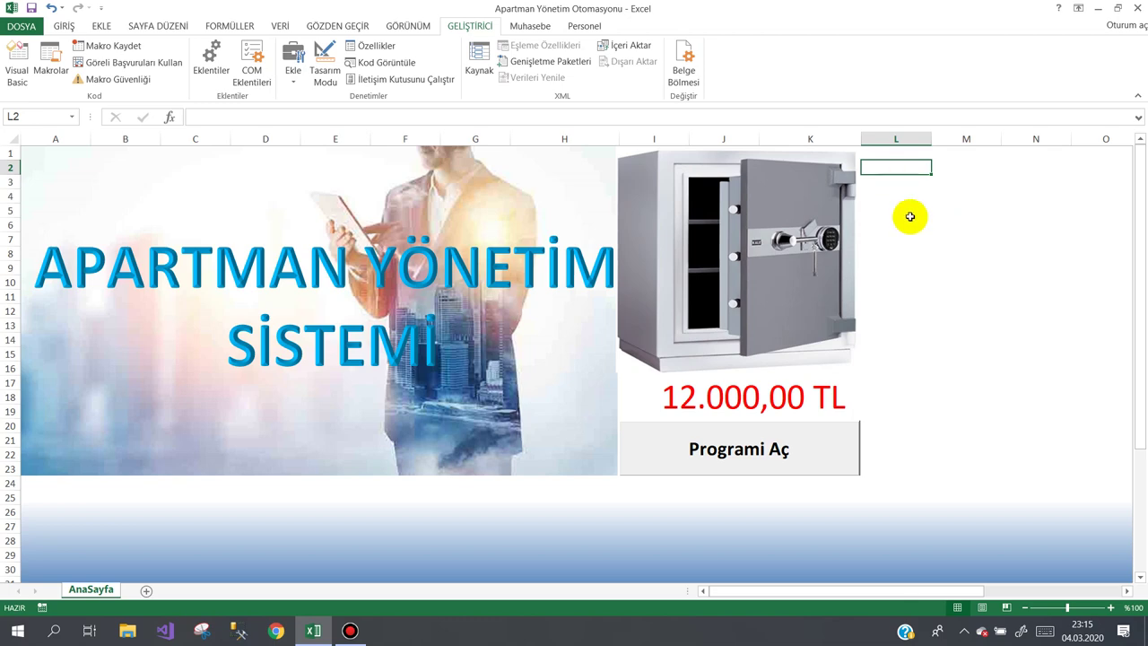
- Select the 12.000,00 TL cell and a few more, then launch the form with Programı Aç
{"action": "left_click", "coordinate": [694, 399]}
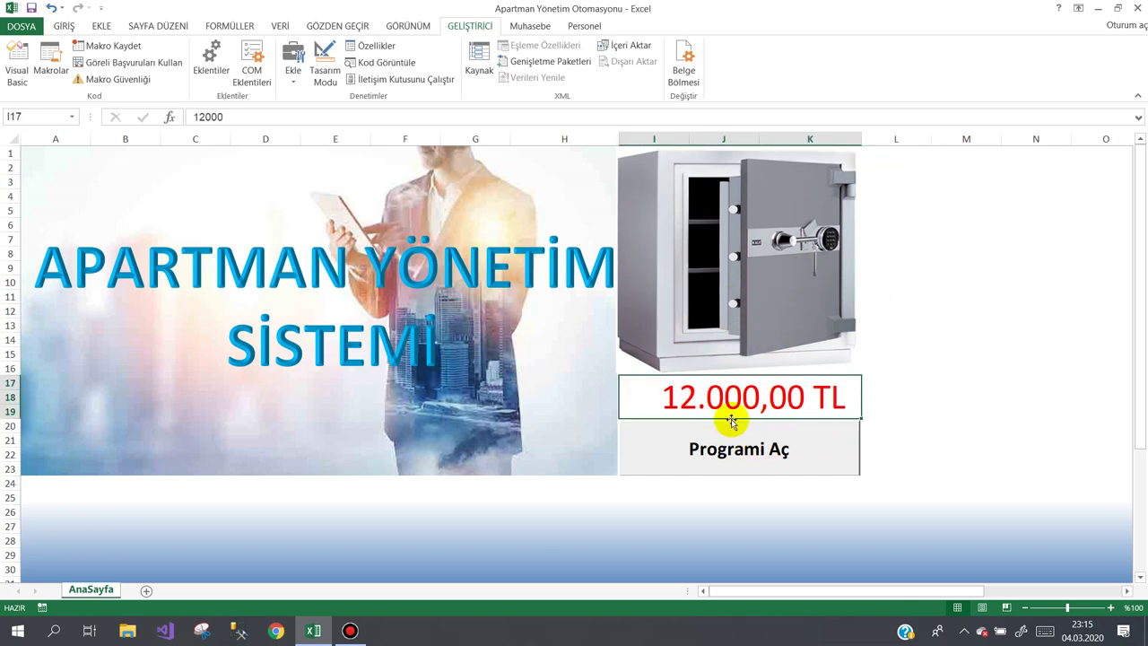
{"action": "left_click_drag", "start_coordinate": [945, 184], "coordinate": [1049, 333]}
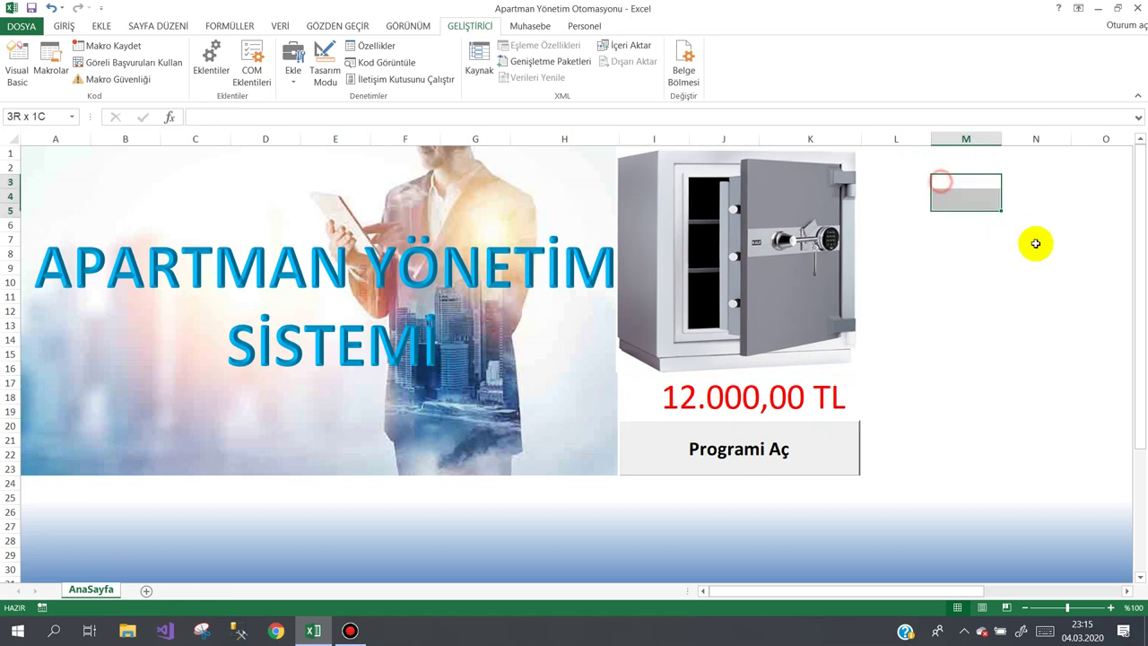
{"action": "left_click", "coordinate": [891, 235]}
{"action": "left_click", "coordinate": [885, 178]}
{"action": "left_click_drag", "start_coordinate": [885, 178], "coordinate": [950, 197]}
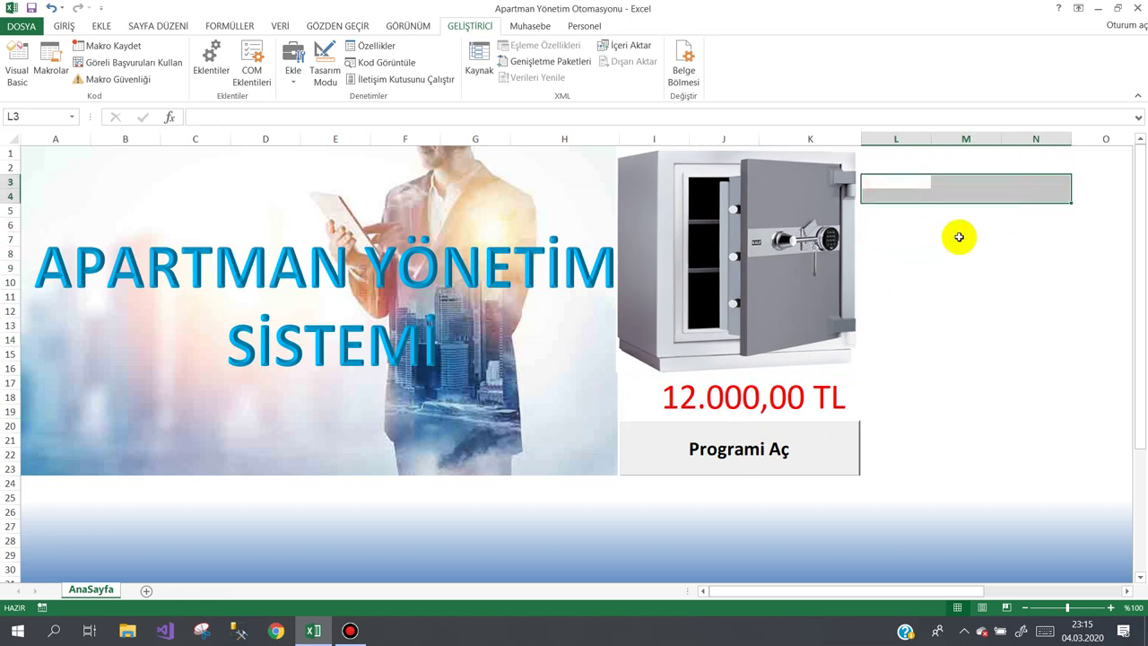
{"action": "left_click_drag", "start_coordinate": [897, 235], "coordinate": [948, 242]}
{"action": "left_click", "coordinate": [901, 312]}
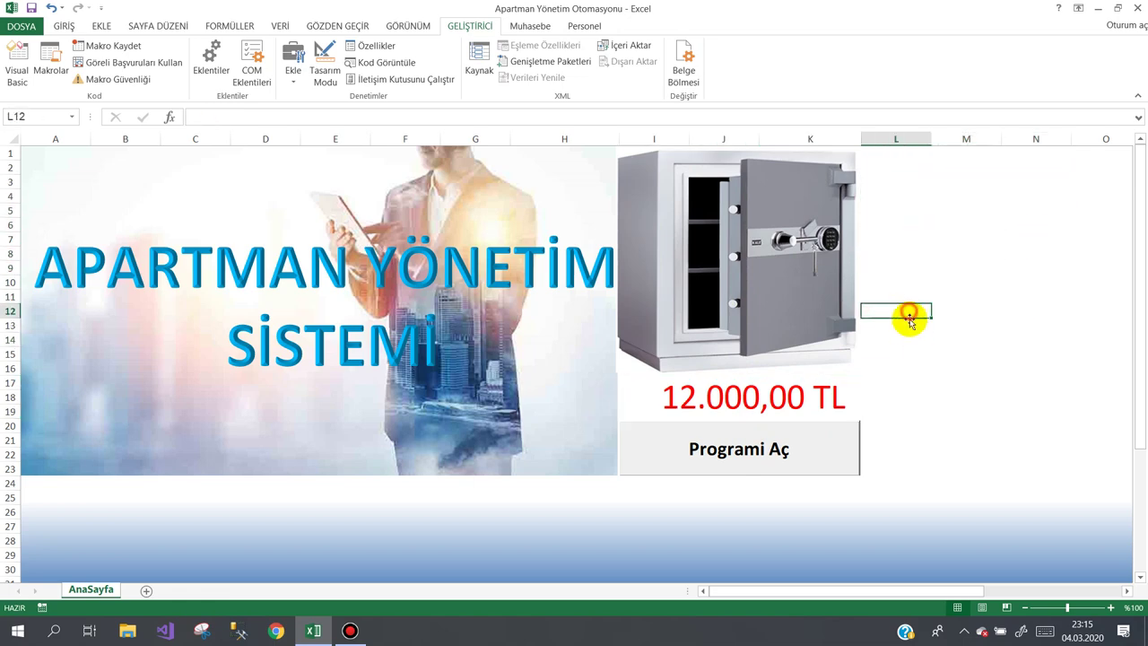
{"action": "left_click", "coordinate": [704, 450]}
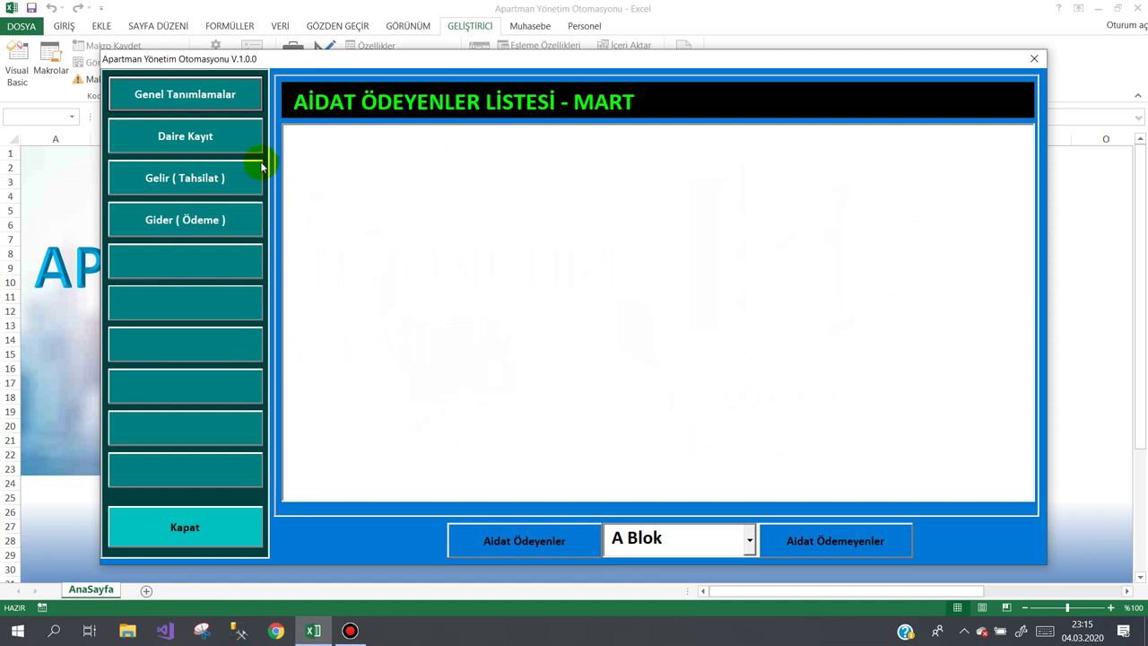
- Try the form's Daire Kayıt, Gelir (Tahsilat) and Gider (Ödeme) sections
{"action": "left_click", "coordinate": [217, 146]}
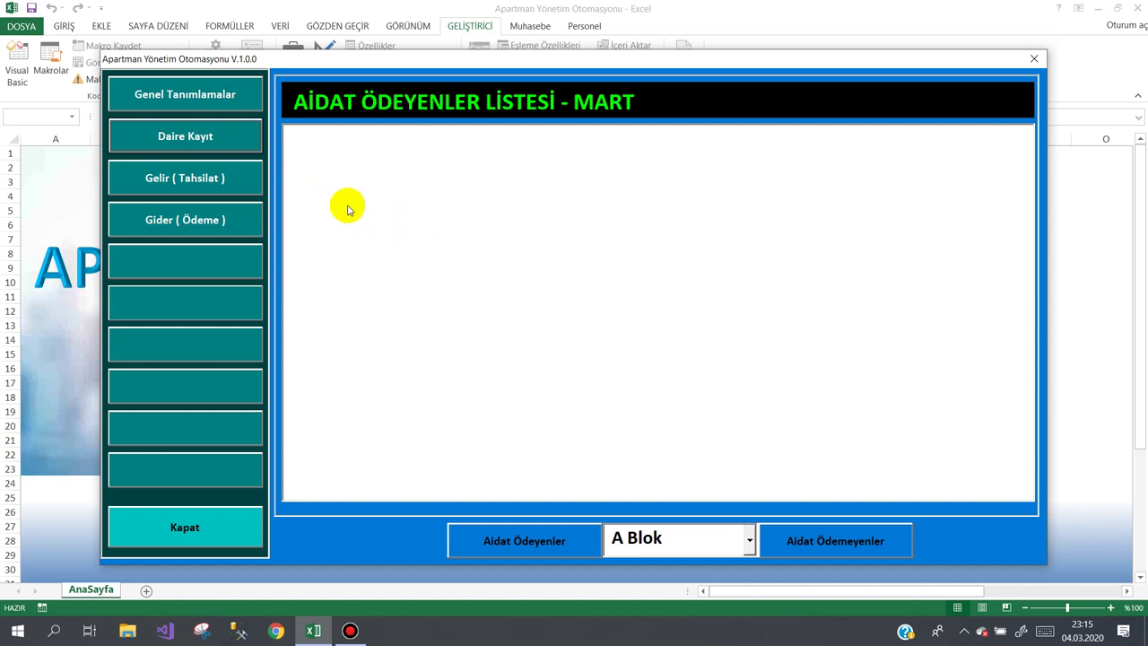
{"action": "left_click", "coordinate": [216, 185]}
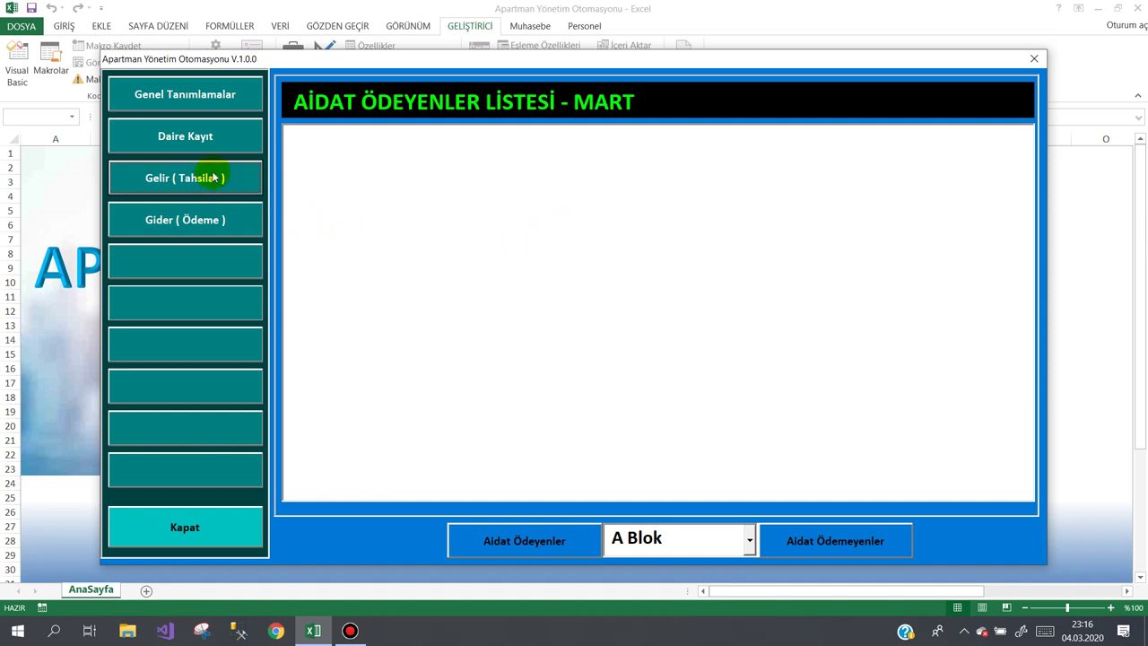
{"action": "left_click", "coordinate": [202, 223]}
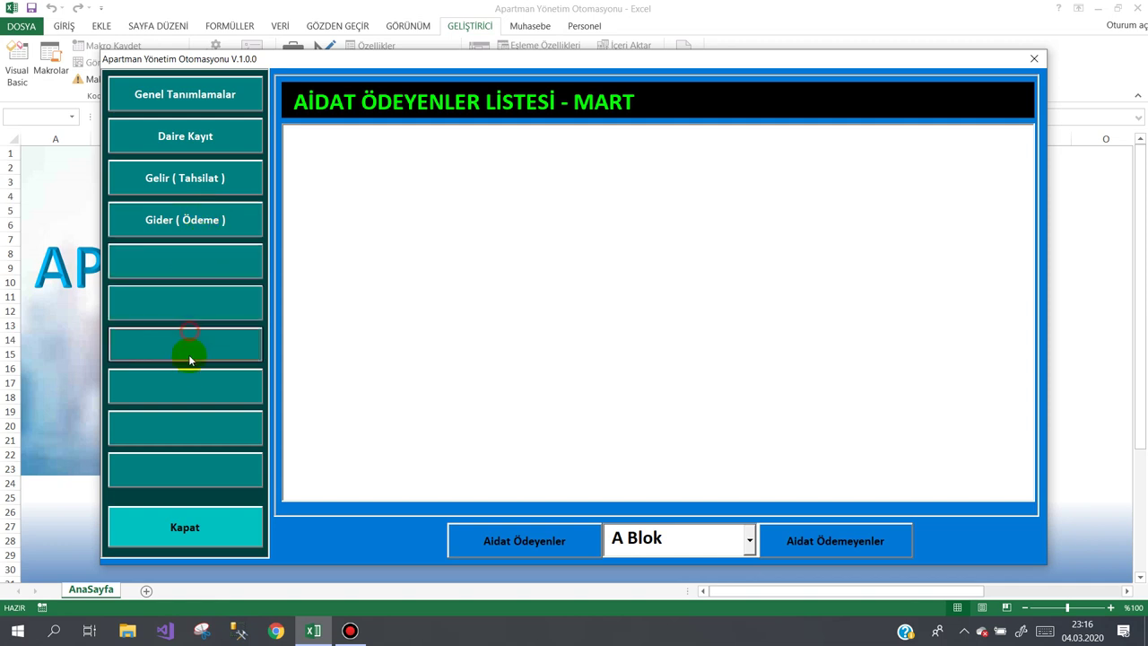
{"action": "left_click", "coordinate": [195, 259]}
{"action": "left_click", "coordinate": [146, 445]}
{"action": "left_click", "coordinate": [185, 402]}
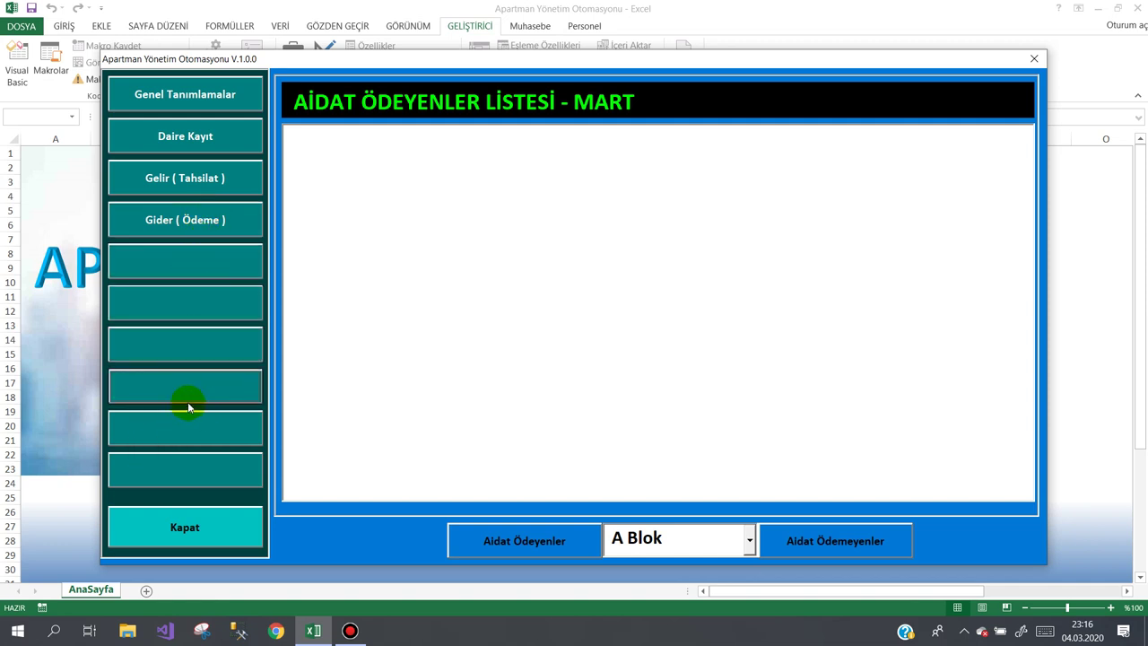
- View the Aidat Ödeyenler and Ödemeyenler lists for A Blok, then close the form with Kapat
{"action": "left_click", "coordinate": [519, 548]}
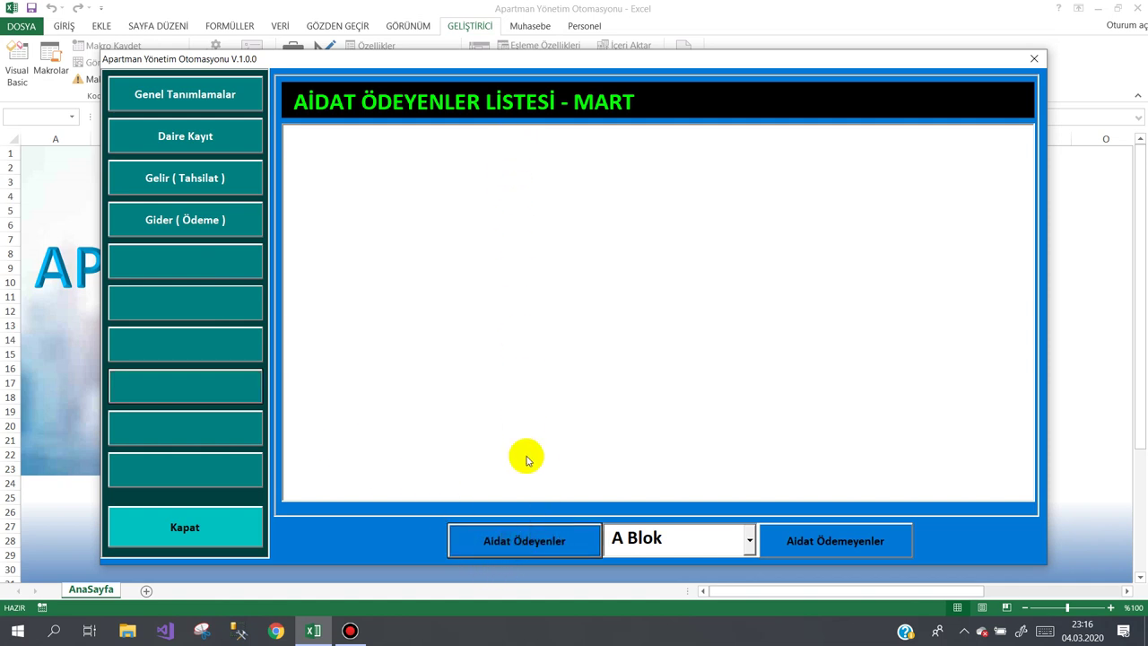
{"action": "left_click", "coordinate": [816, 541]}
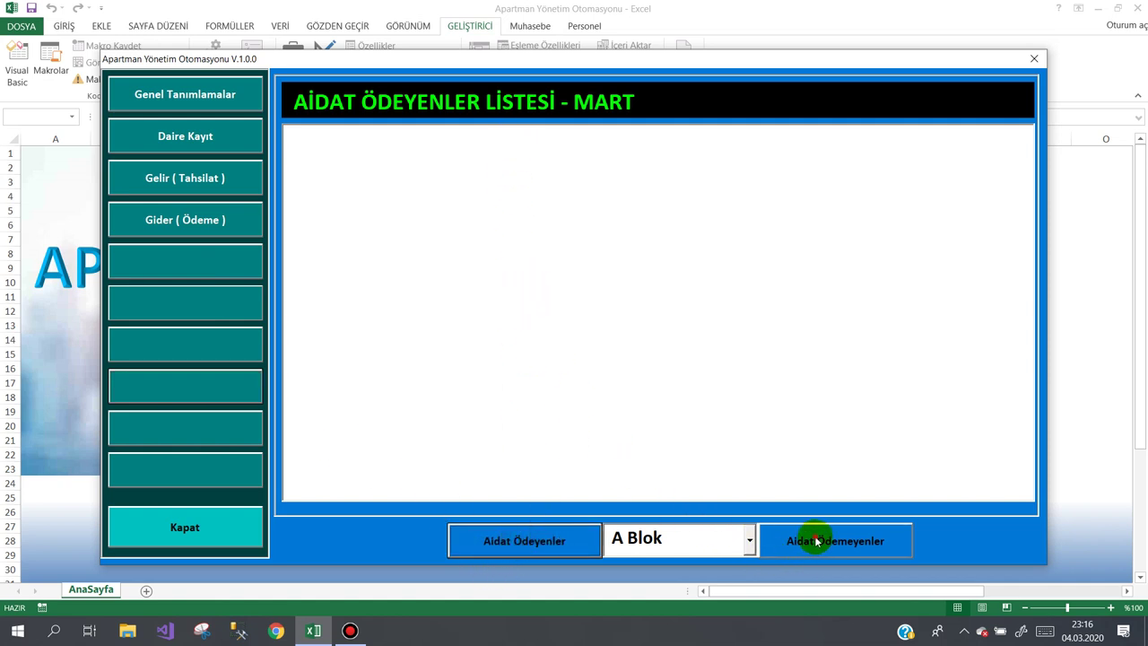
{"action": "left_click", "coordinate": [748, 547]}
{"action": "left_click", "coordinate": [744, 546]}
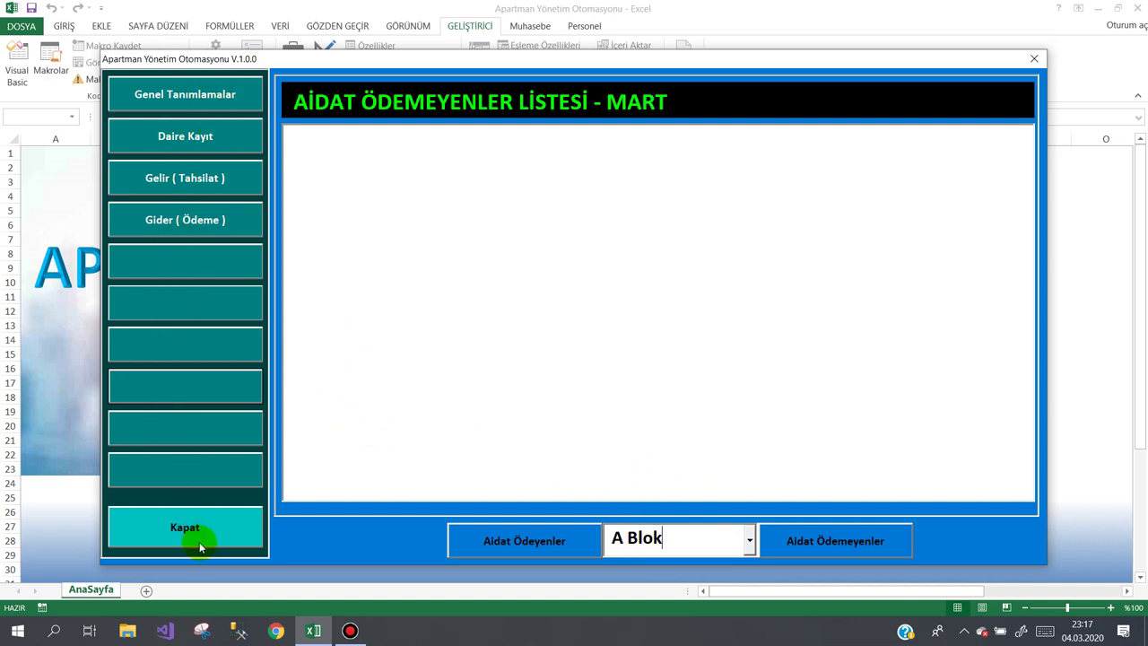
{"action": "left_click", "coordinate": [185, 528]}
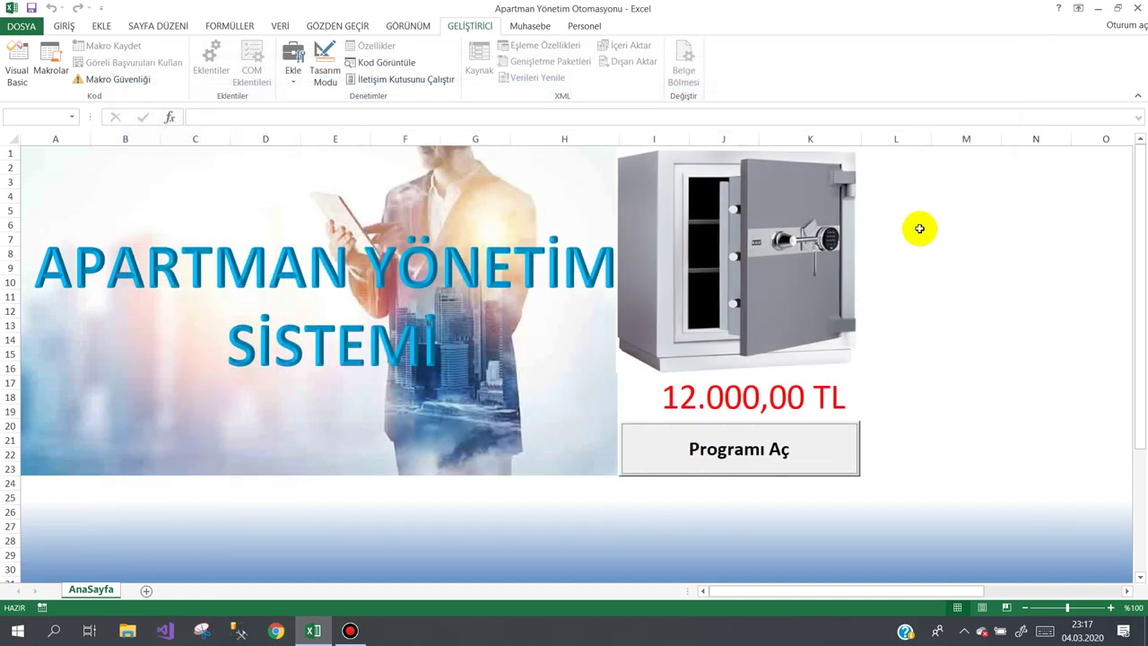
{"action": "left_click", "coordinate": [923, 213]}
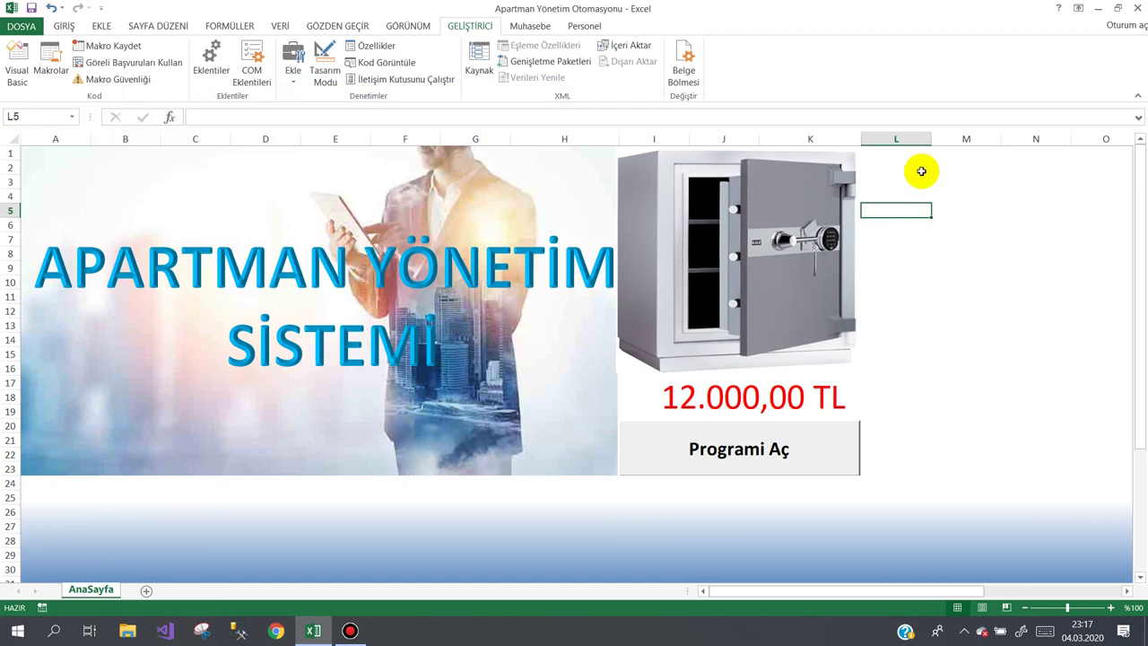
{"action": "left_click", "coordinate": [902, 179]}
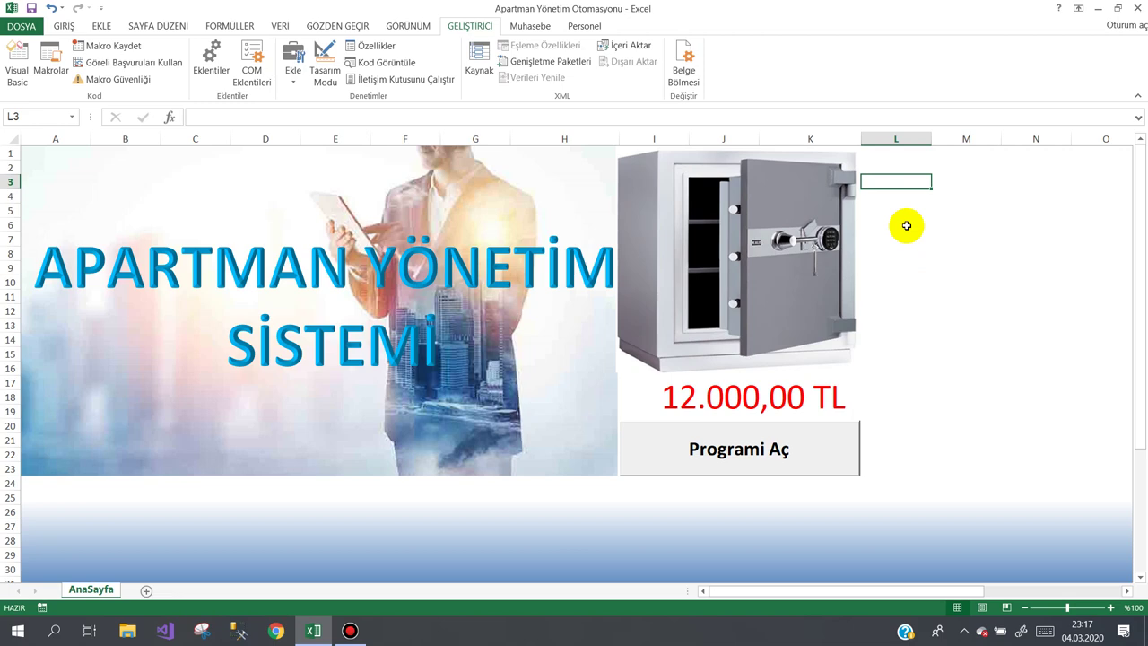
{"action": "left_click", "coordinate": [902, 212]}
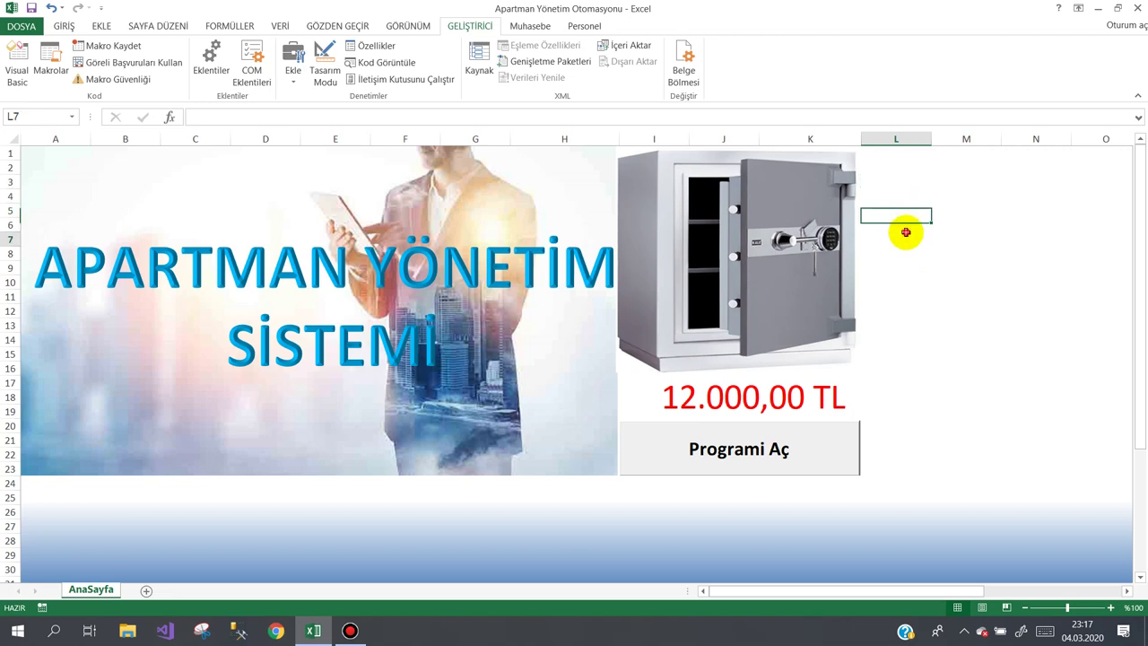
{"action": "left_click", "coordinate": [906, 235]}
{"action": "left_click", "coordinate": [899, 178]}
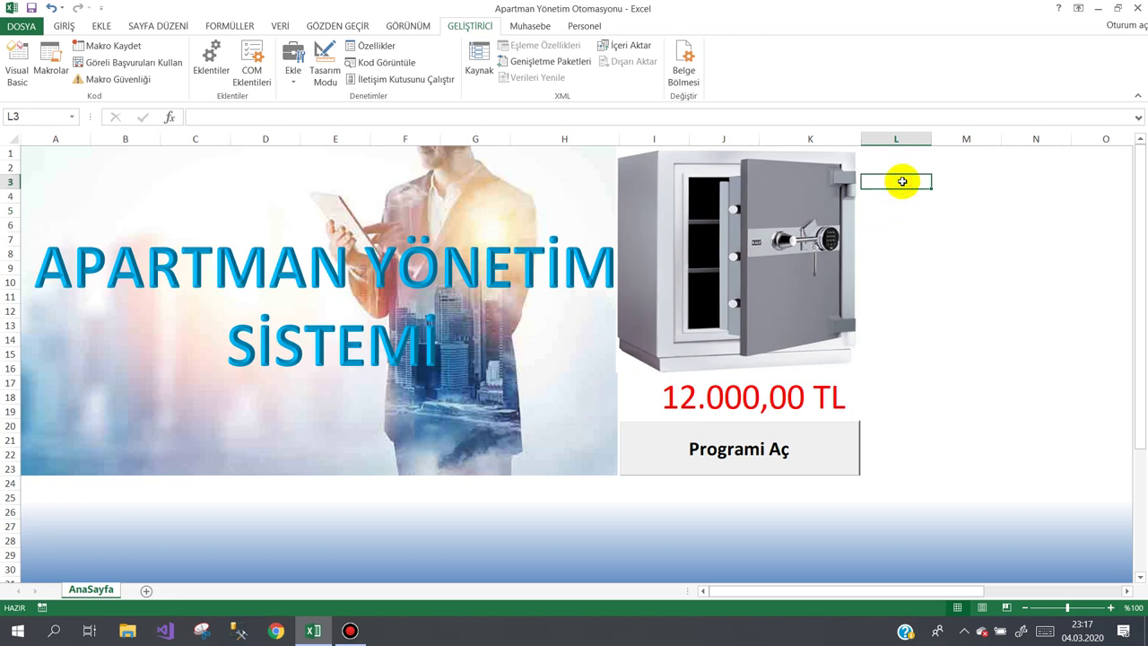
{"action": "mouse_move", "coordinate": [896, 164]}
{"action": "left_mouse_down"}
{"action": "mouse_move", "coordinate": [957, 182]}
{"action": "mouse_move", "coordinate": [966, 197]}
{"action": "left_mouse_up"}
{"action": "left_click", "coordinate": [943, 205]}
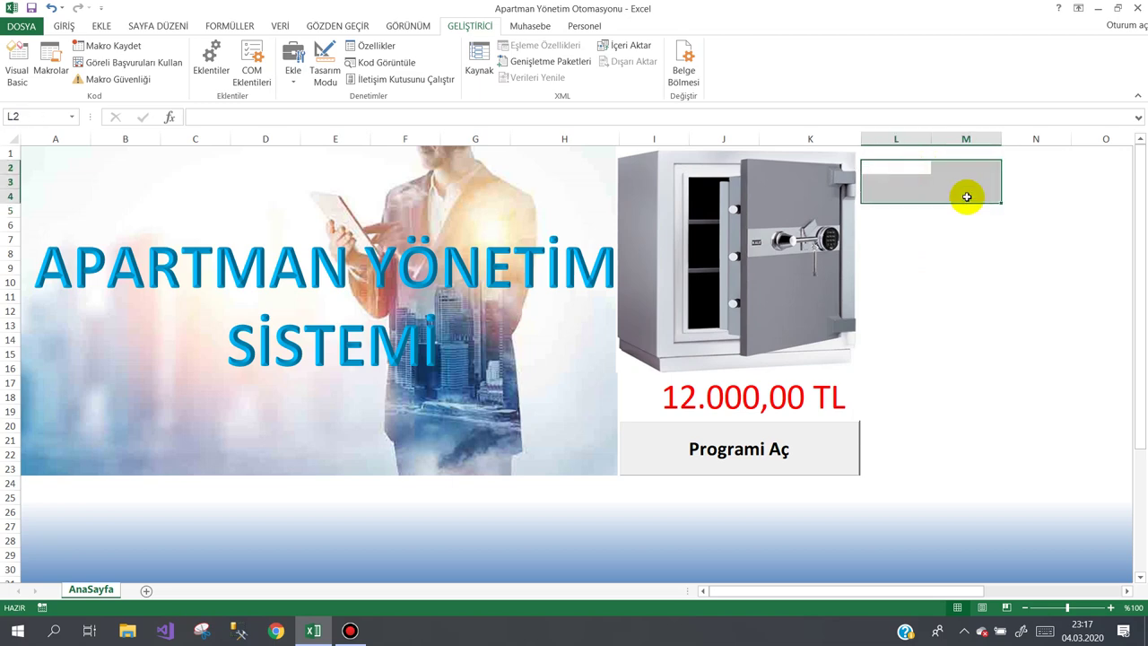
{"action": "left_click", "coordinate": [961, 212]}
{"action": "left_click_drag", "start_coordinate": [902, 169], "coordinate": [952, 188]}
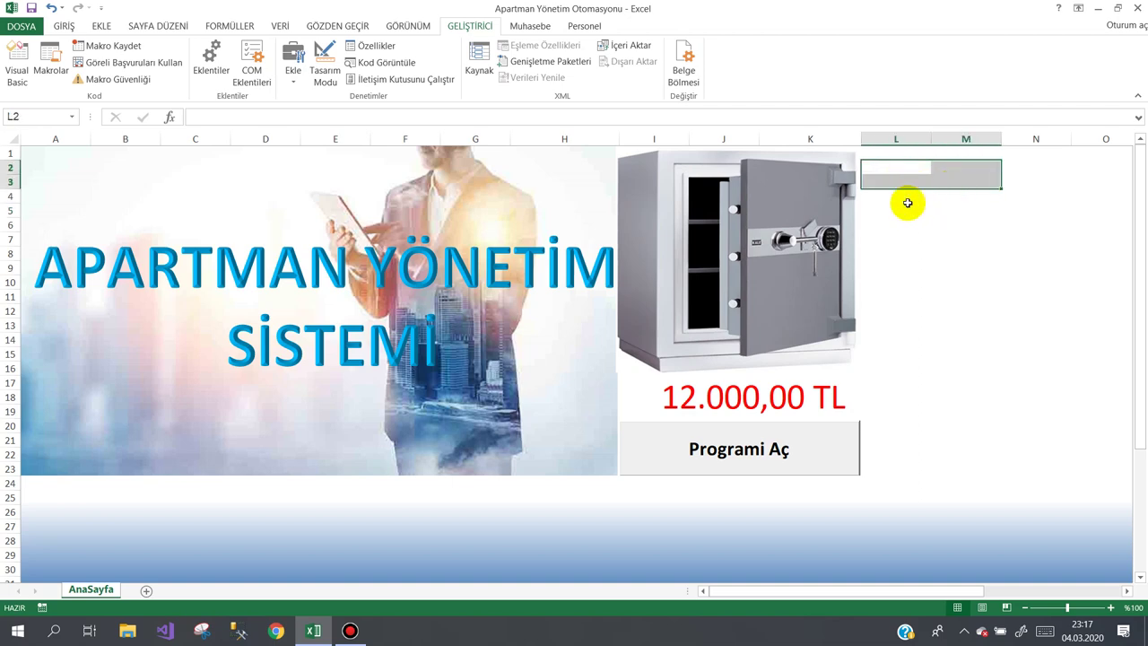
{"action": "left_click", "coordinate": [906, 199]}
{"action": "mouse_move", "coordinate": [896, 173]}
{"action": "left_mouse_down"}
{"action": "mouse_move", "coordinate": [938, 182]}
{"action": "mouse_move", "coordinate": [920, 189]}
{"action": "mouse_move", "coordinate": [948, 180]}
{"action": "left_mouse_up"}
{"action": "left_click", "coordinate": [919, 189]}
{"action": "left_click", "coordinate": [902, 175]}
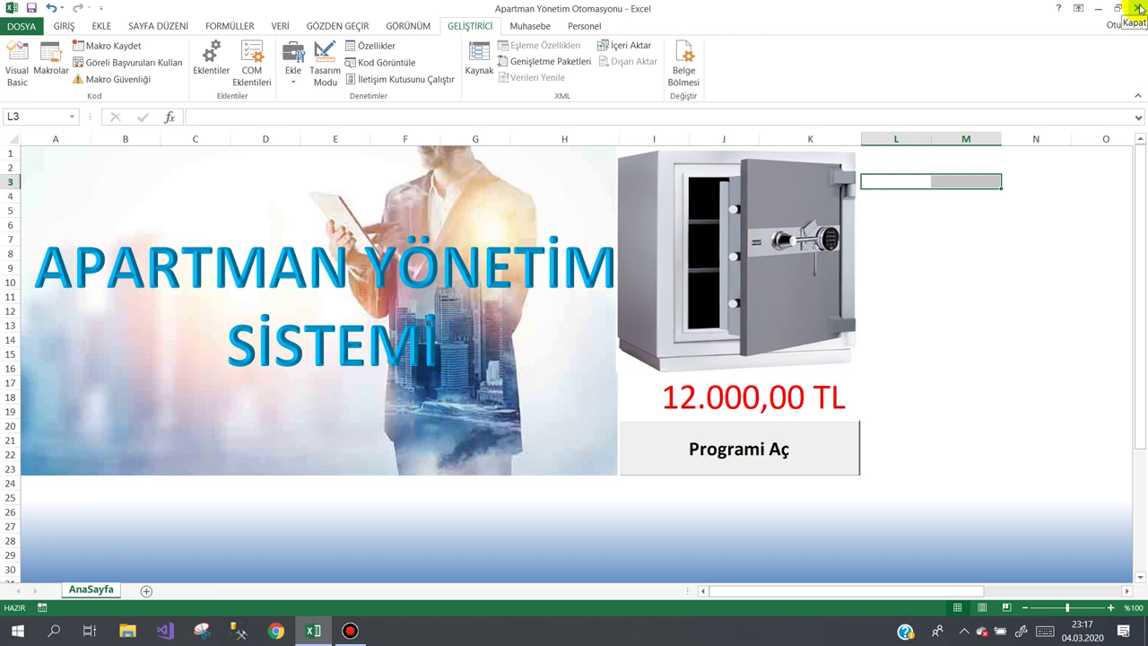
{"action": "left_click", "coordinate": [951, 225]}
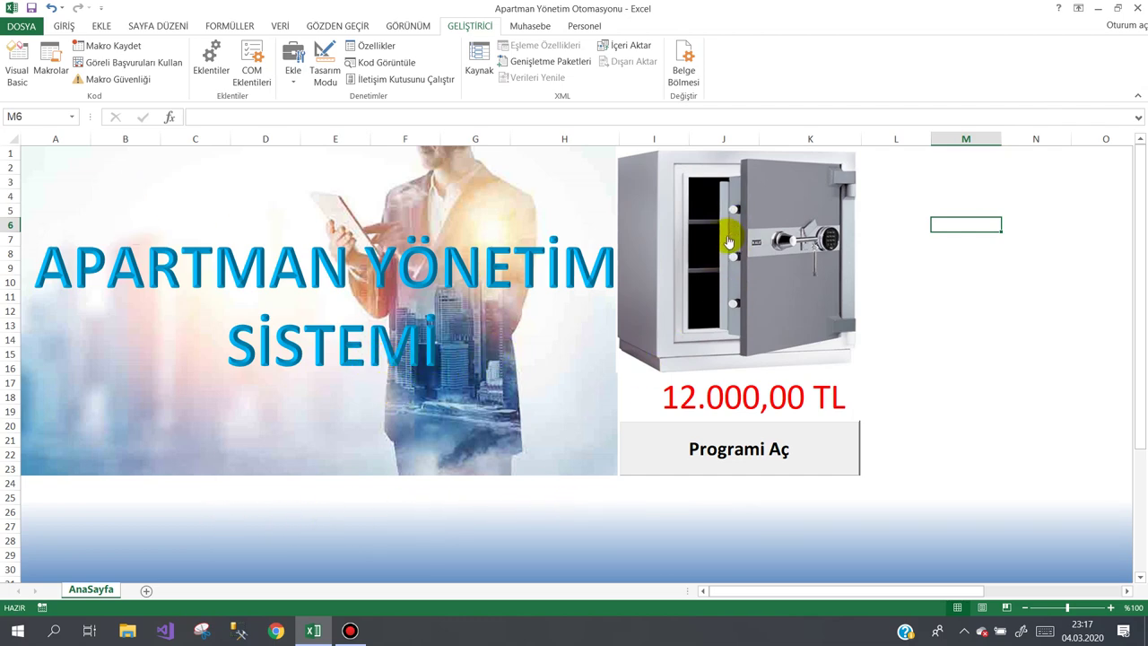
{"action": "left_click", "coordinate": [696, 392]}
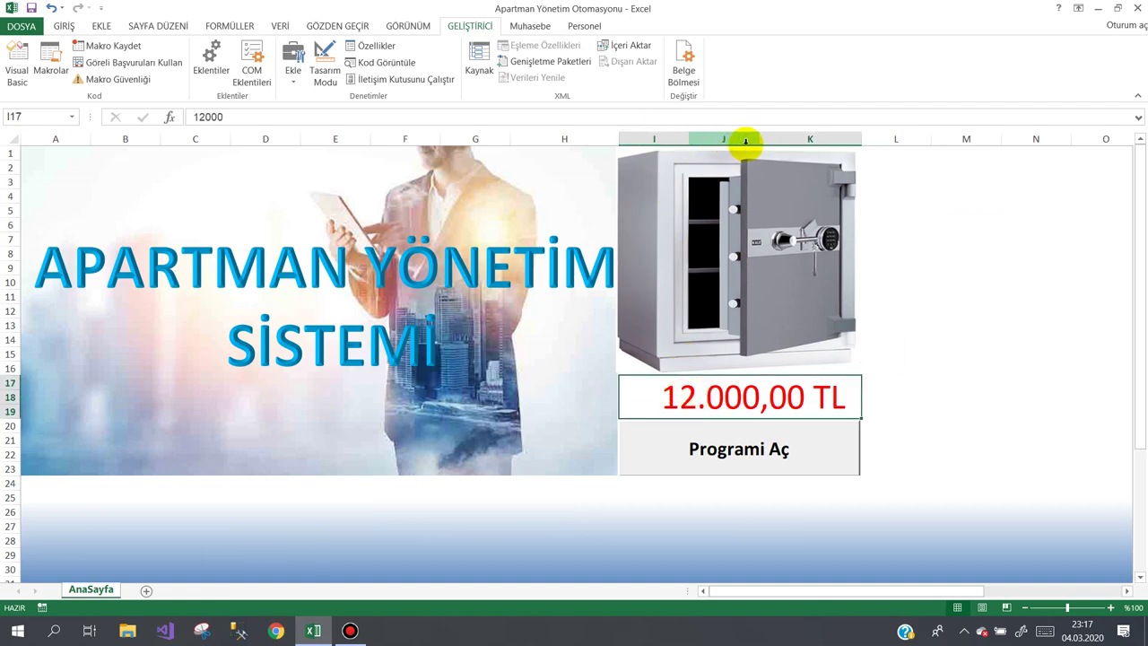
{"action": "left_click", "coordinate": [643, 386]}
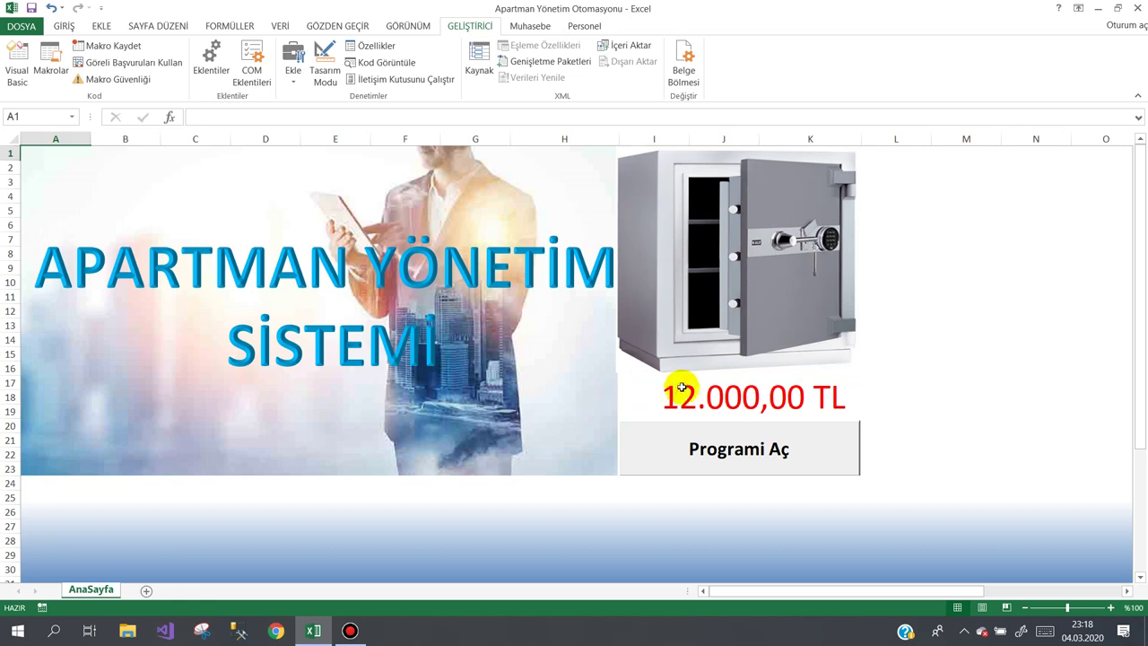
{"action": "left_click_drag", "start_coordinate": [917, 378], "coordinate": [1050, 392]}
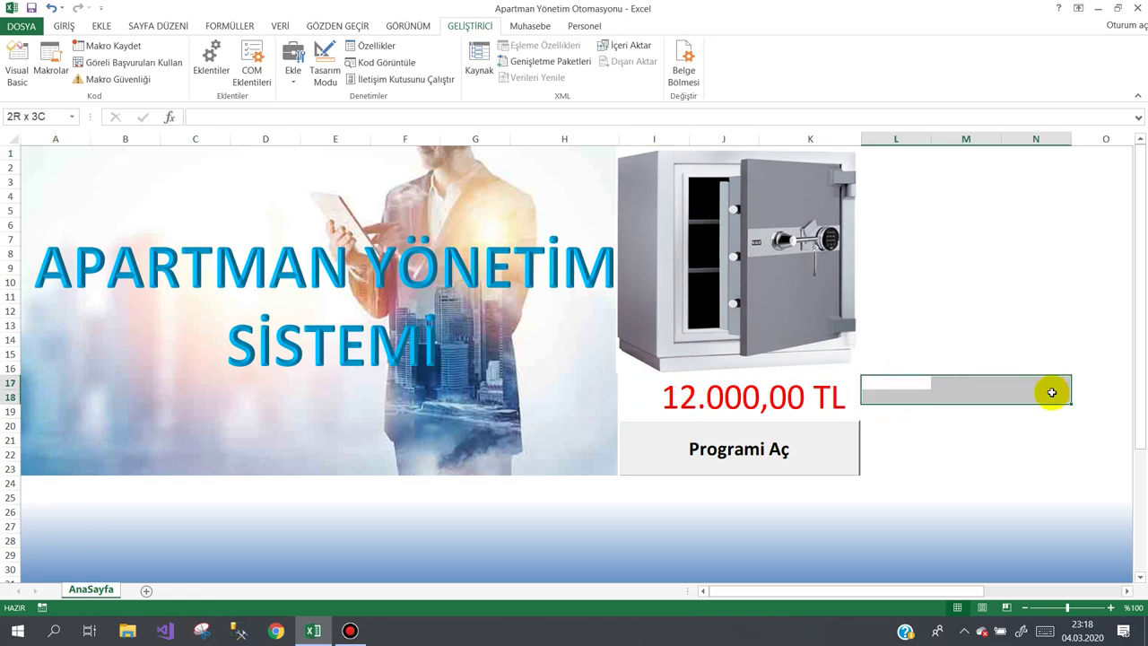
{"action": "left_click", "coordinate": [63, 25]}
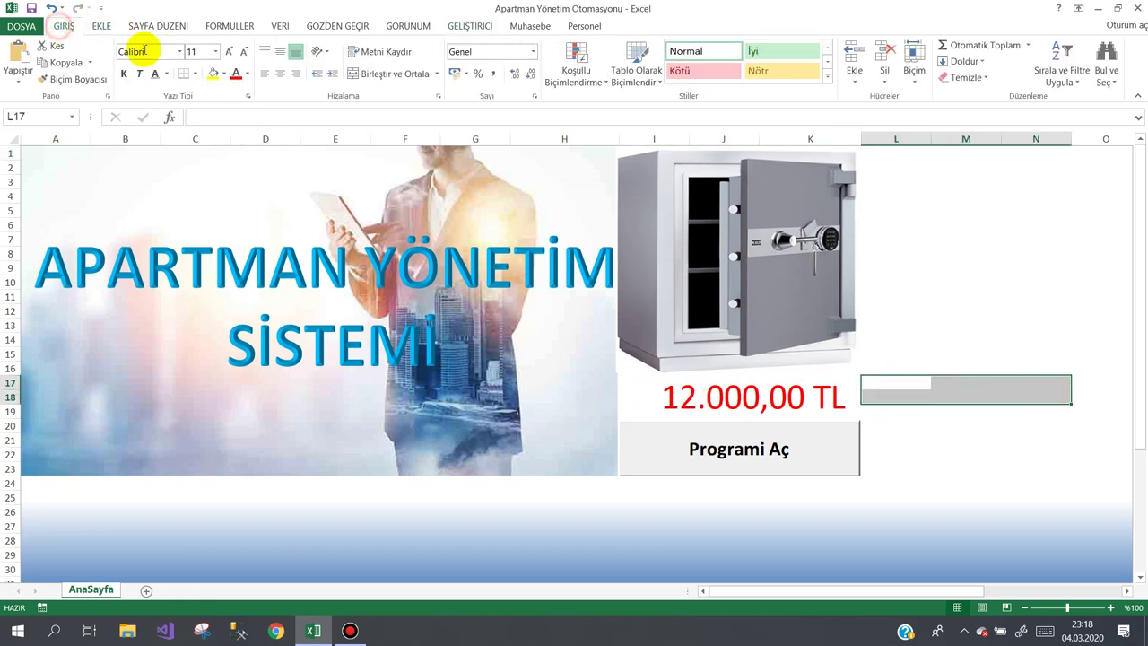
{"action": "left_click", "coordinate": [375, 73]}
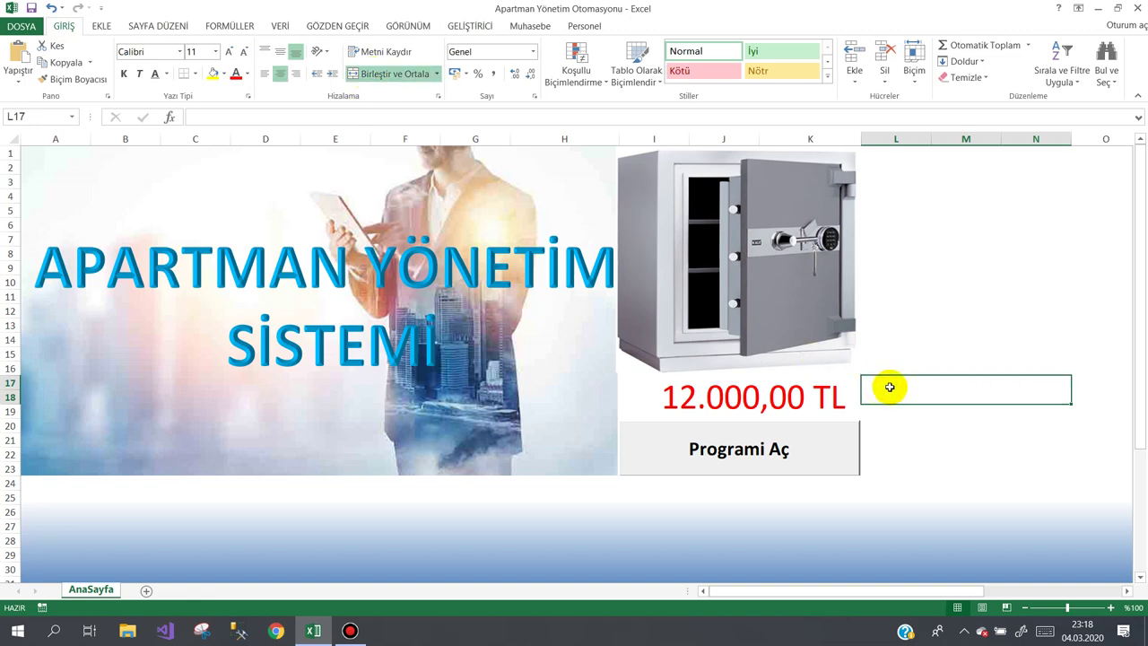
{"action": "type", "text": "45634563456"}
{"action": "key", "text": "Return"}
{"action": "left_click", "coordinate": [922, 386]}
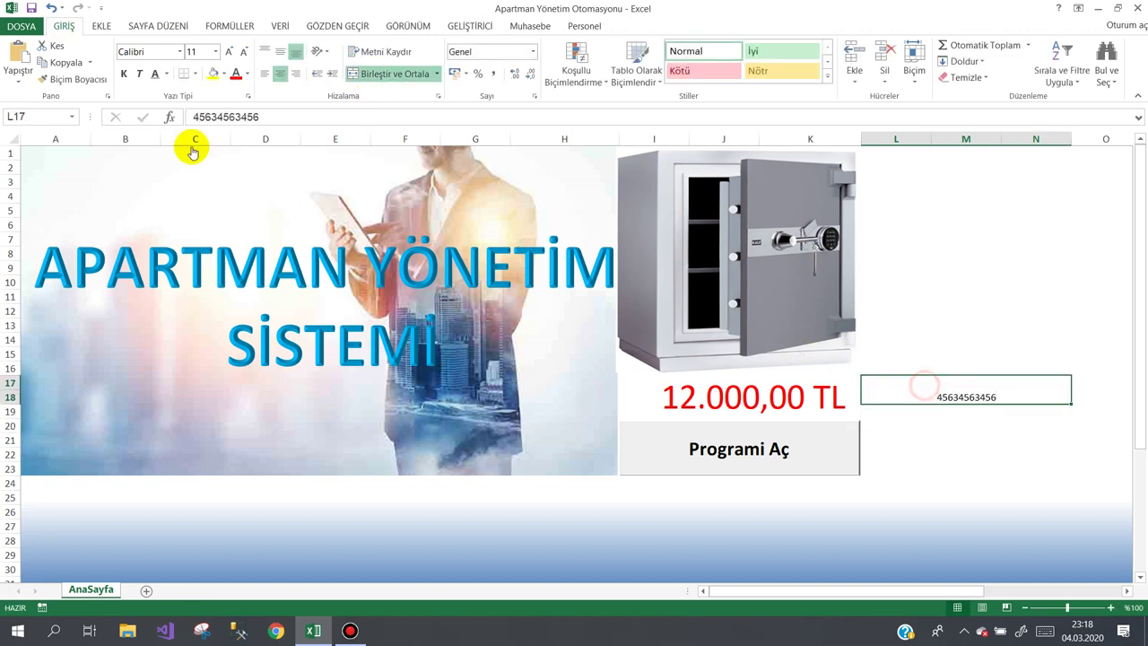
{"action": "left_click", "coordinate": [229, 51]}
{"action": "left_click", "coordinate": [228, 52]}
{"action": "left_click", "coordinate": [229, 51]}
{"action": "left_click", "coordinate": [229, 51]}
{"action": "left_click", "coordinate": [228, 52]}
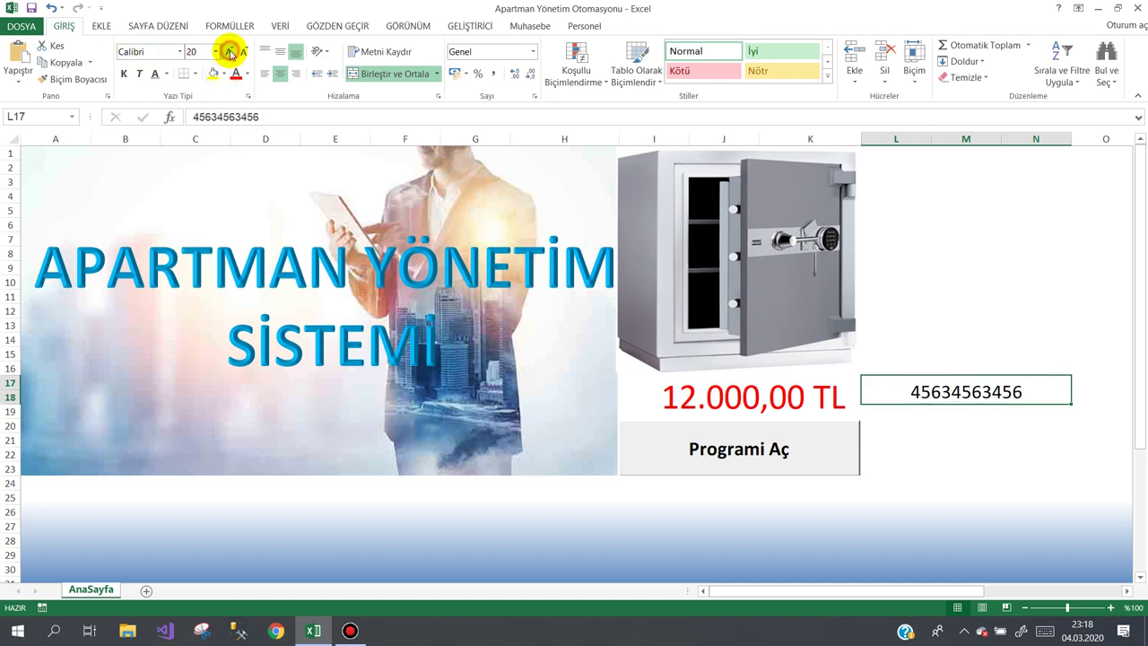
{"action": "type", "text": "12"}
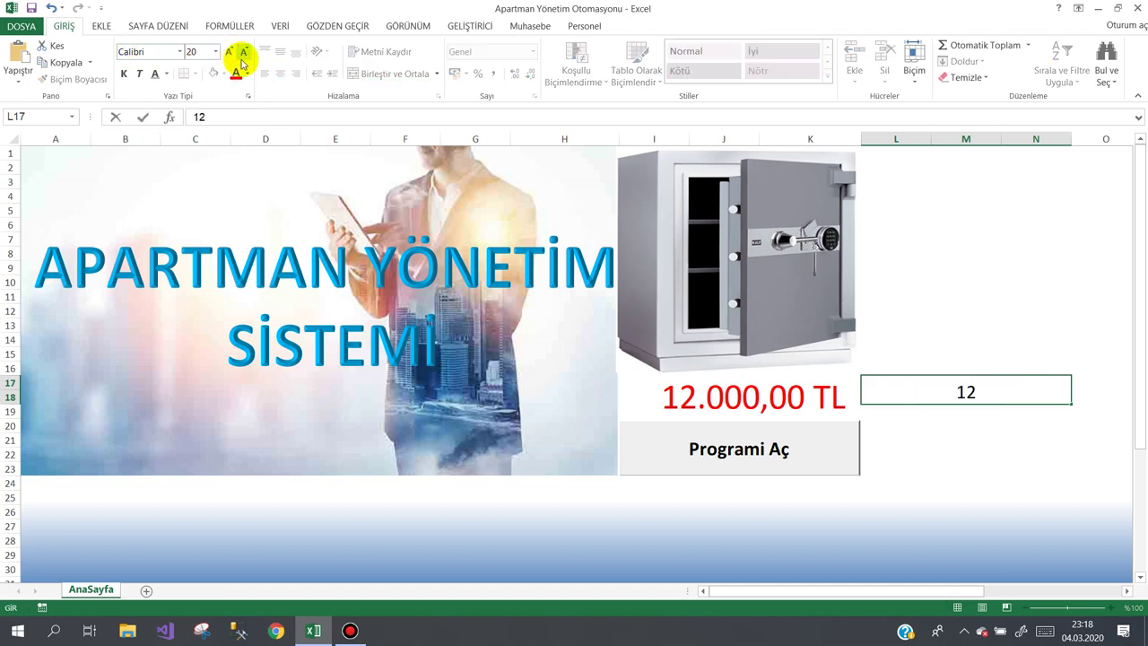
{"action": "type", "text": "000"}
{"action": "left_click", "coordinate": [993, 428]}
{"action": "left_click", "coordinate": [974, 384]}
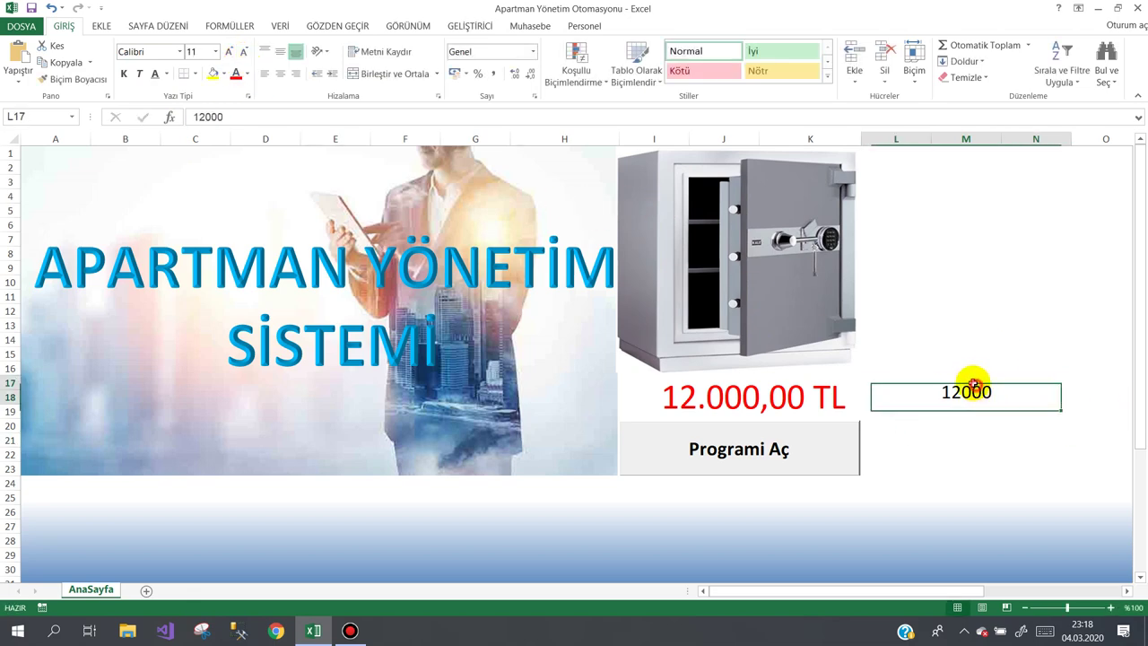
{"action": "left_click", "coordinate": [392, 74]}
{"action": "left_click", "coordinate": [454, 74]}
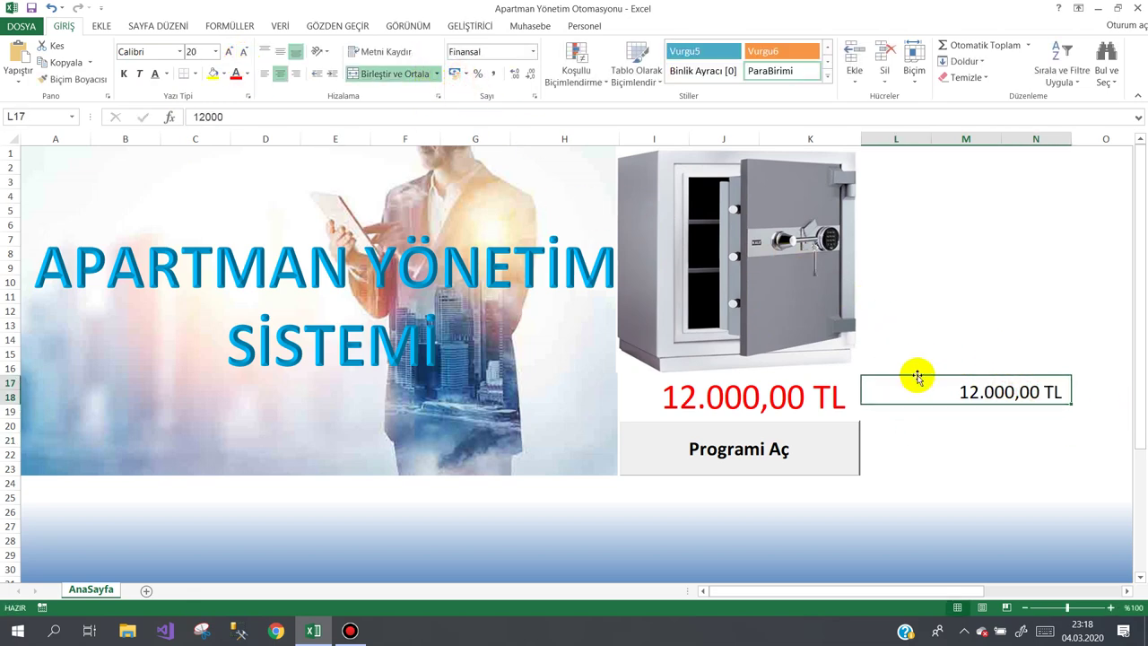
{"action": "left_click_drag", "start_coordinate": [923, 138], "coordinate": [1023, 134]}
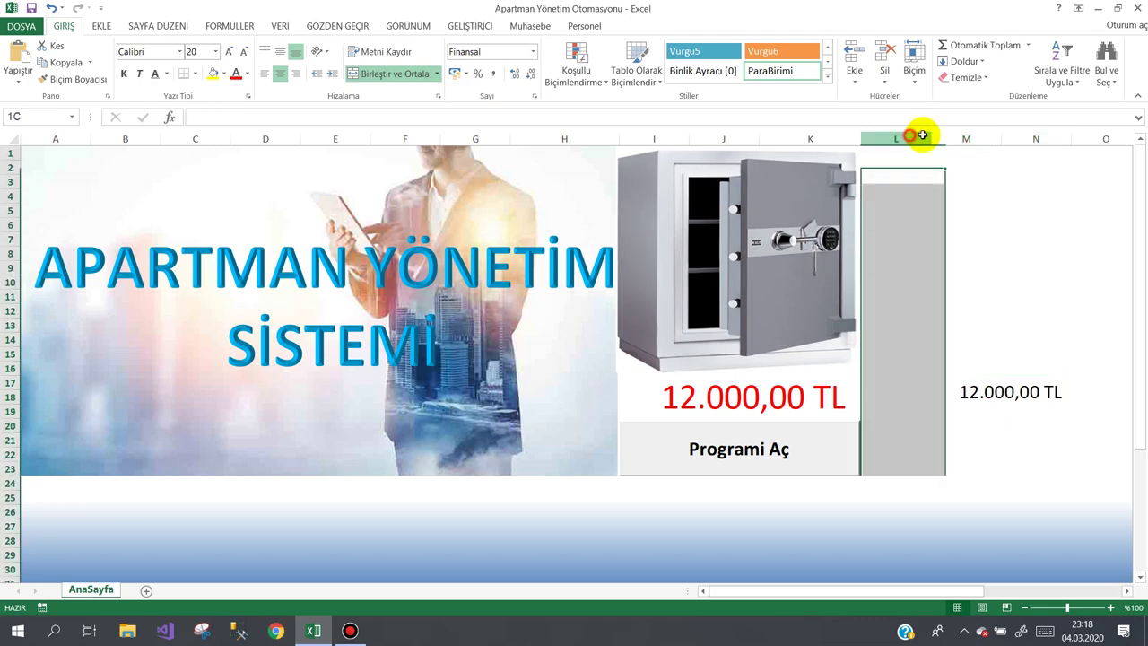
{"action": "right_click", "coordinate": [1009, 135]}
{"action": "left_click", "coordinate": [1031, 260]}
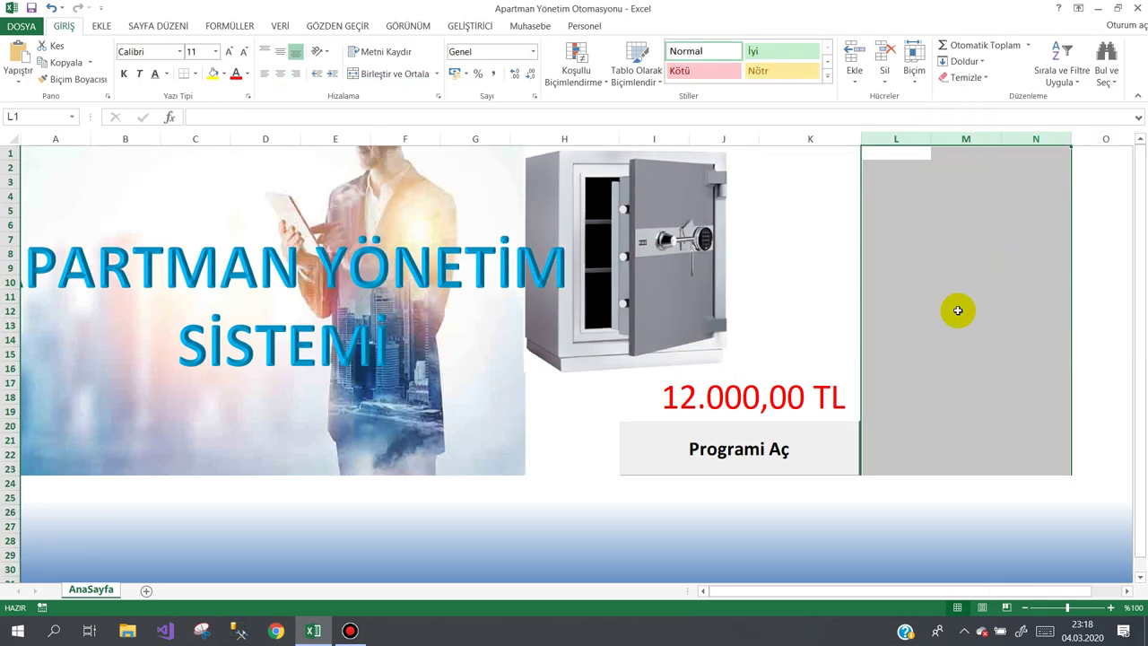
{"action": "left_click", "coordinate": [957, 310]}
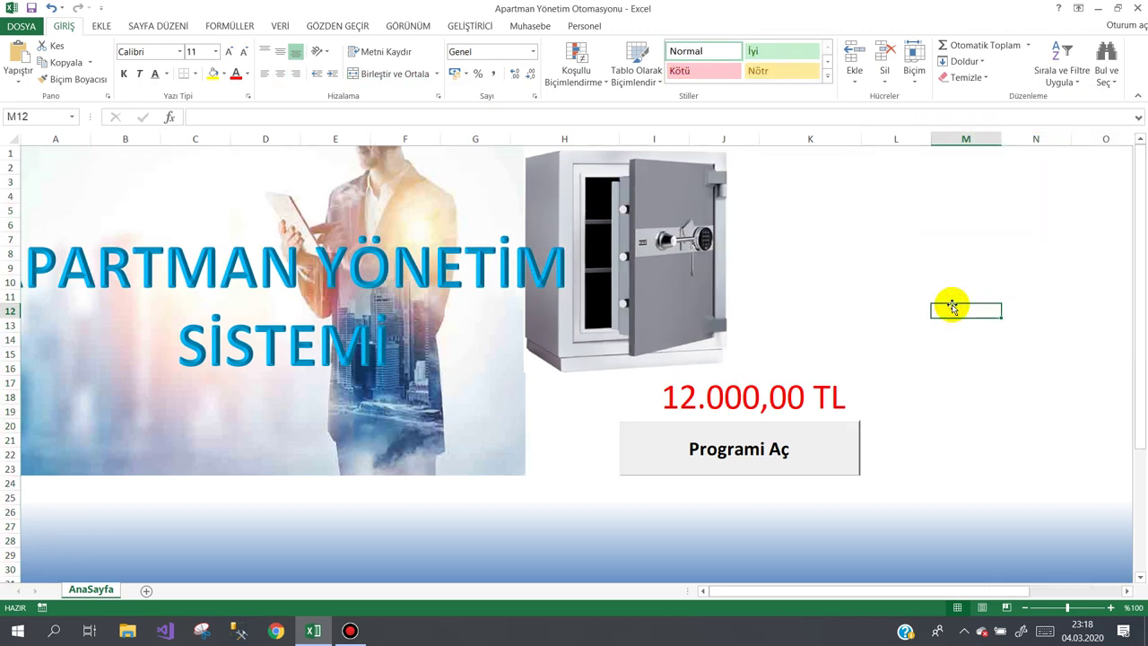
{"action": "key", "text": "ctrl+z"}
{"action": "key", "text": "ctrl+z"}
{"action": "key", "text": "ctrl+z"}
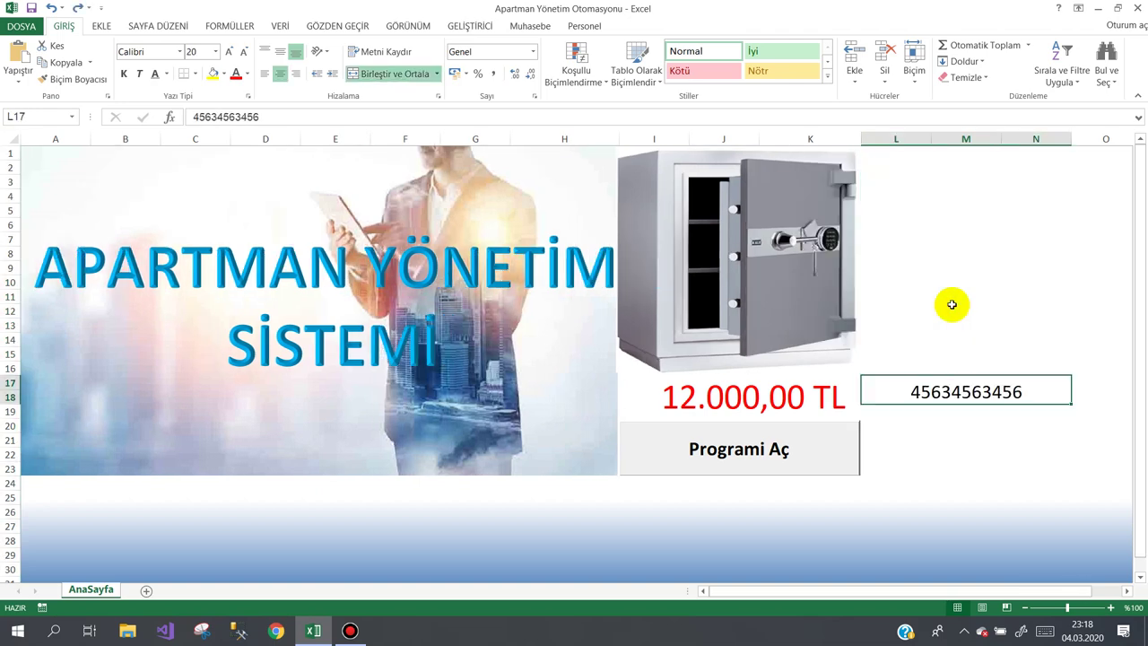
{"action": "key", "text": "ctrl+z"}
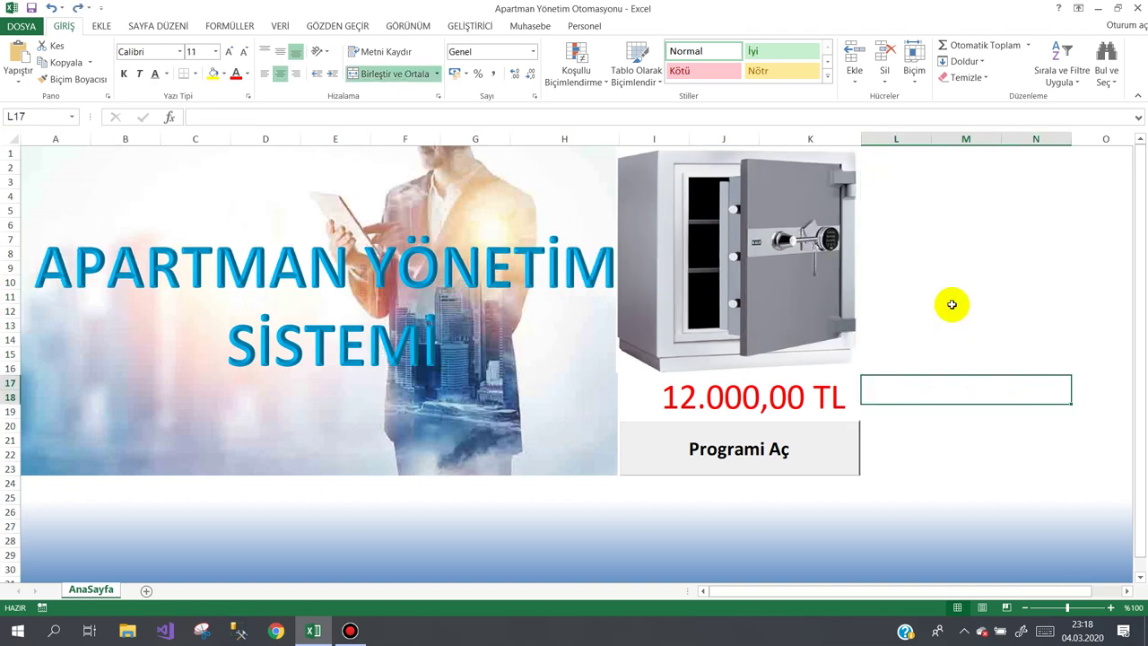
{"action": "key", "text": "ctrl+z"}
{"action": "key", "text": "ctrl+z"}
{"action": "key", "text": "ctrl+z"}
{"action": "left_click", "coordinate": [746, 409]}
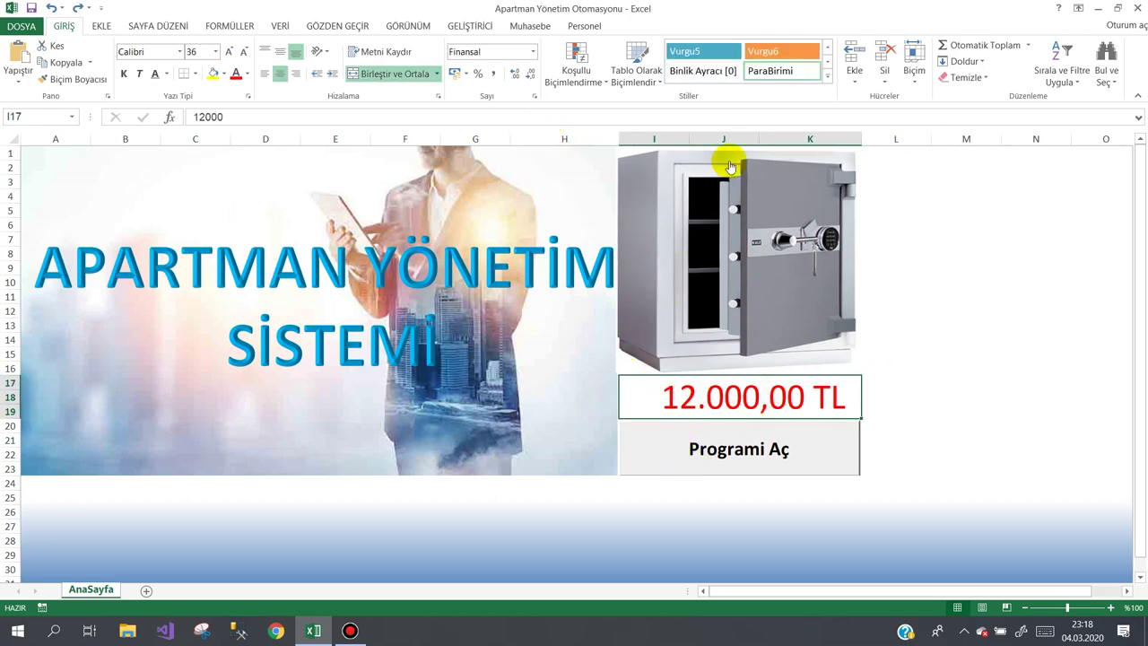
{"action": "left_click", "coordinate": [1013, 206]}
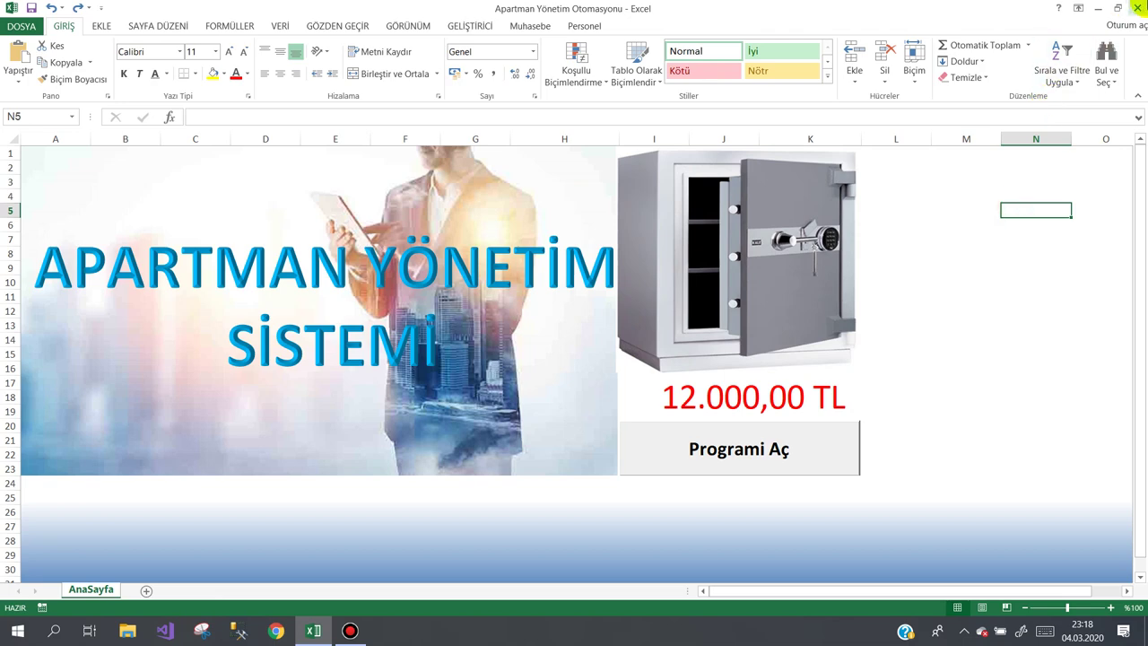
- Close Excel, saving with Kaydet and accepting the privacy warning, then minimize Bandicam
{"action": "left_click", "coordinate": [1139, 7]}
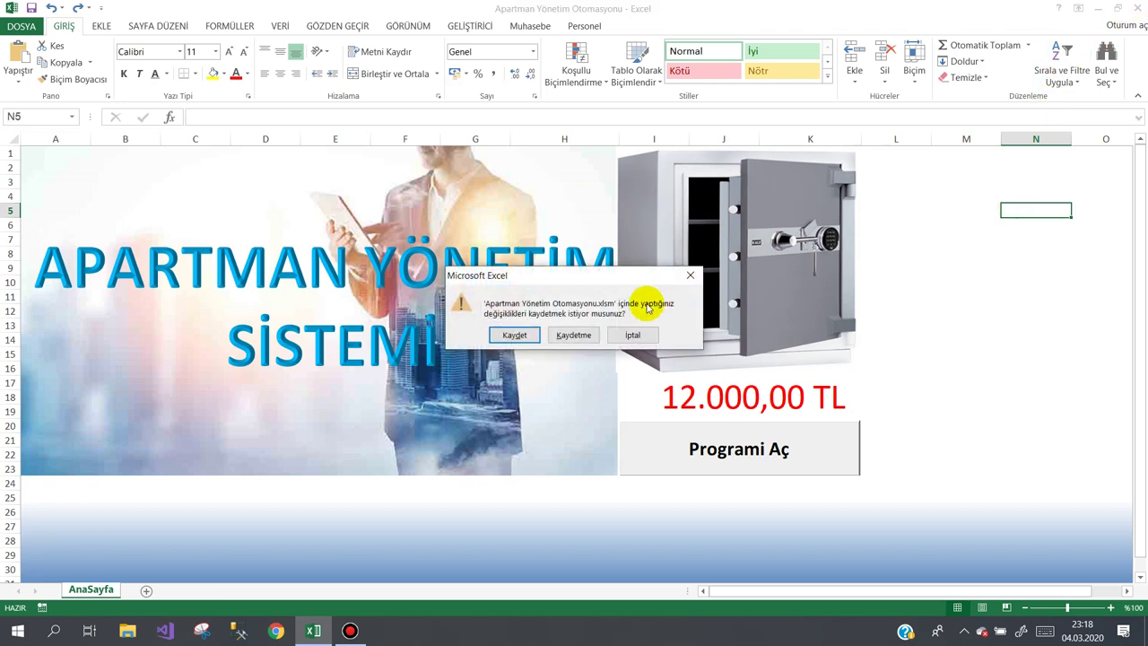
{"action": "left_click", "coordinate": [527, 336]}
{"action": "left_click", "coordinate": [533, 350]}
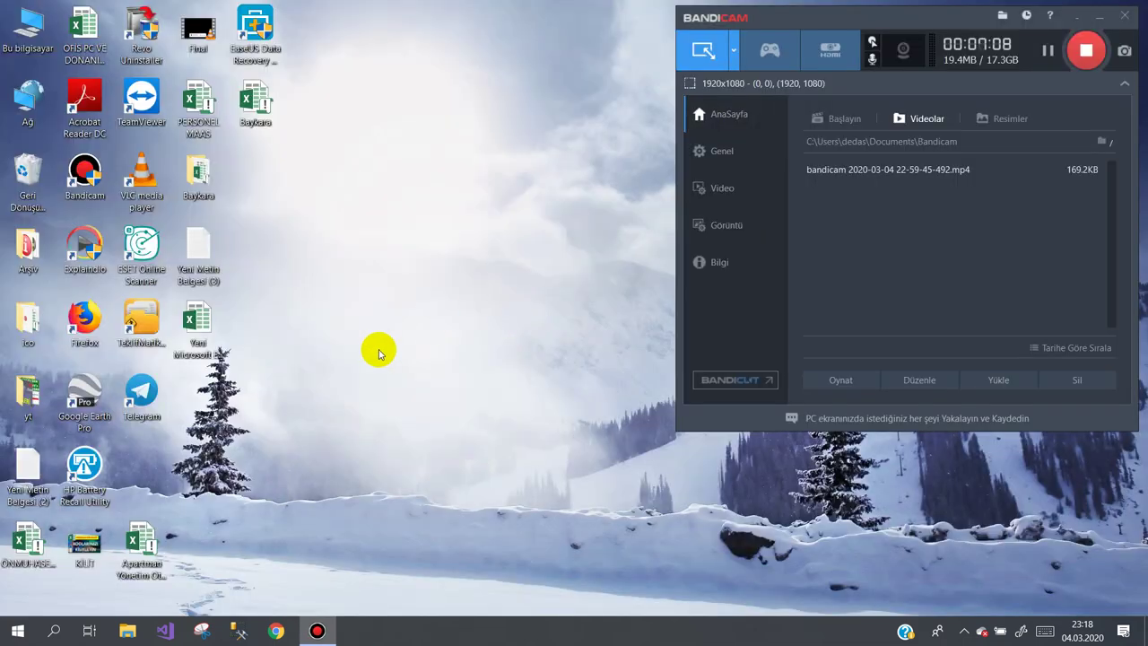
{"action": "left_click", "coordinate": [1092, 18]}
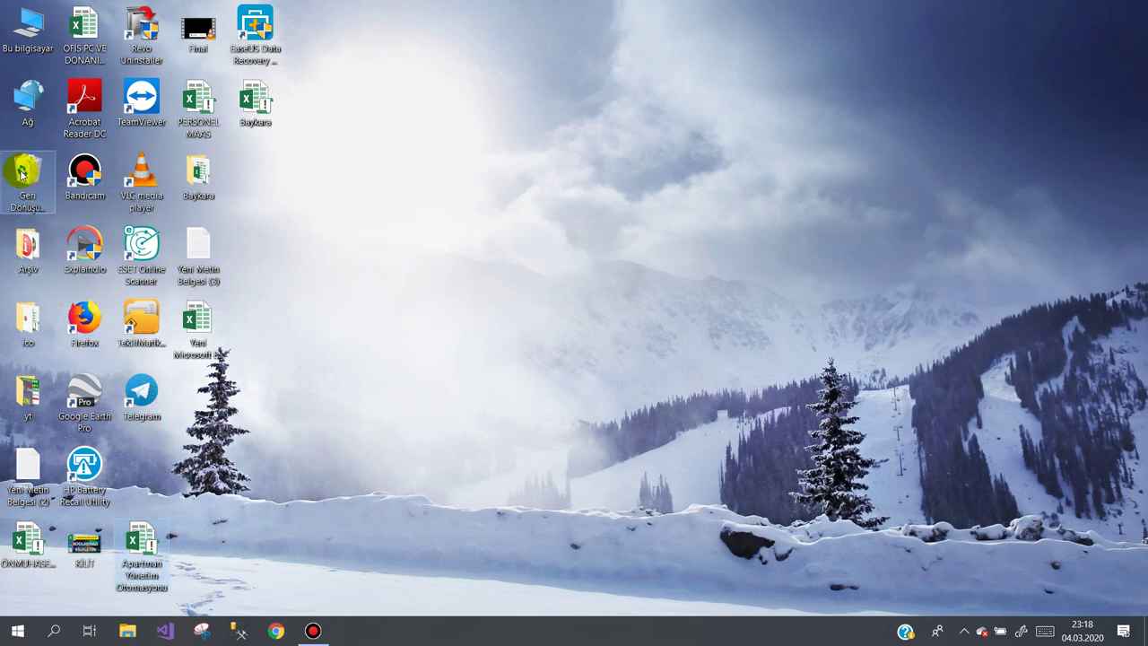
- Move the Apartman workbook to the Recycle Bin, then create and open a new Excel worksheet
{"action": "left_click_drag", "start_coordinate": [141, 555], "coordinate": [22, 173]}
{"action": "right_click", "coordinate": [315, 260]}
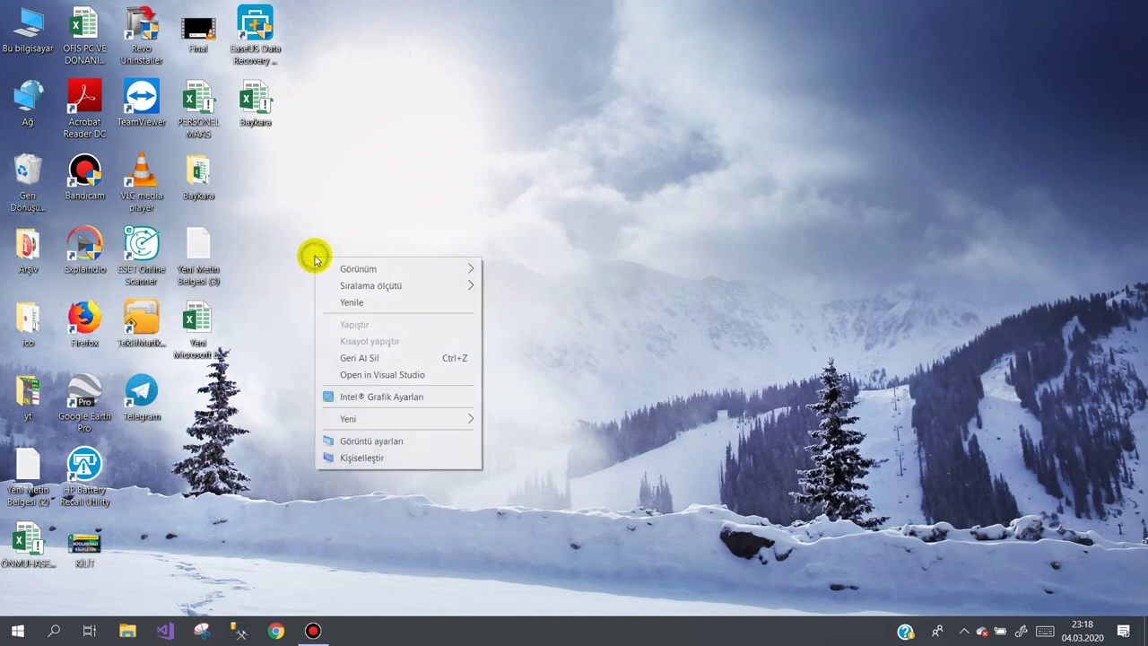
{"action": "mouse_move", "coordinate": [366, 418]}
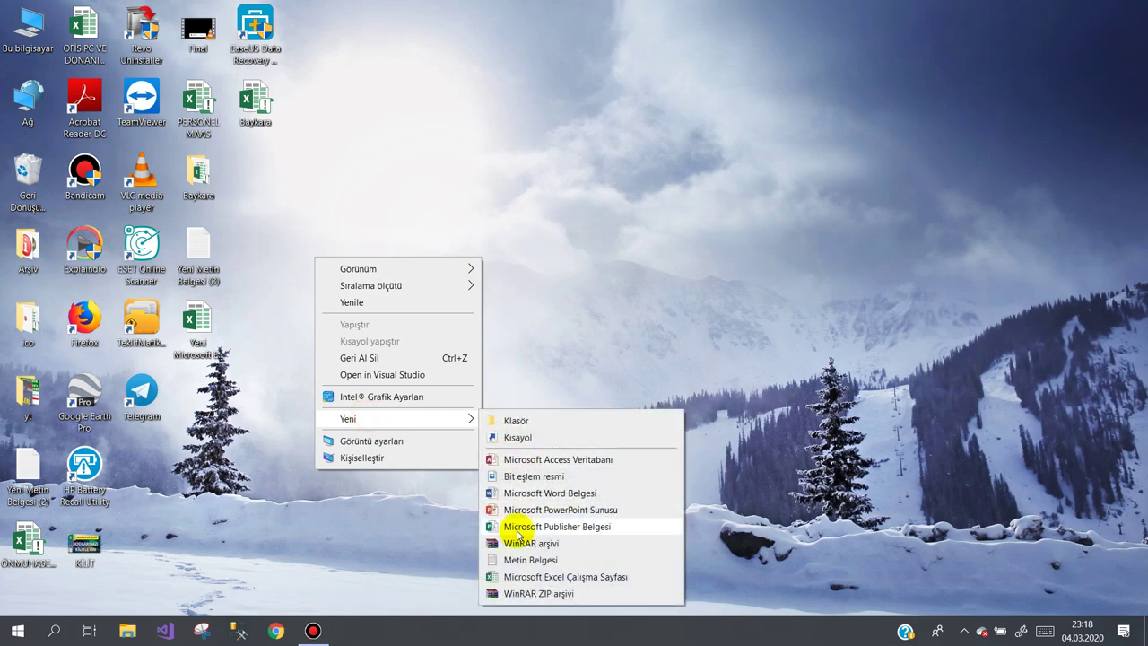
{"action": "left_click", "coordinate": [514, 576]}
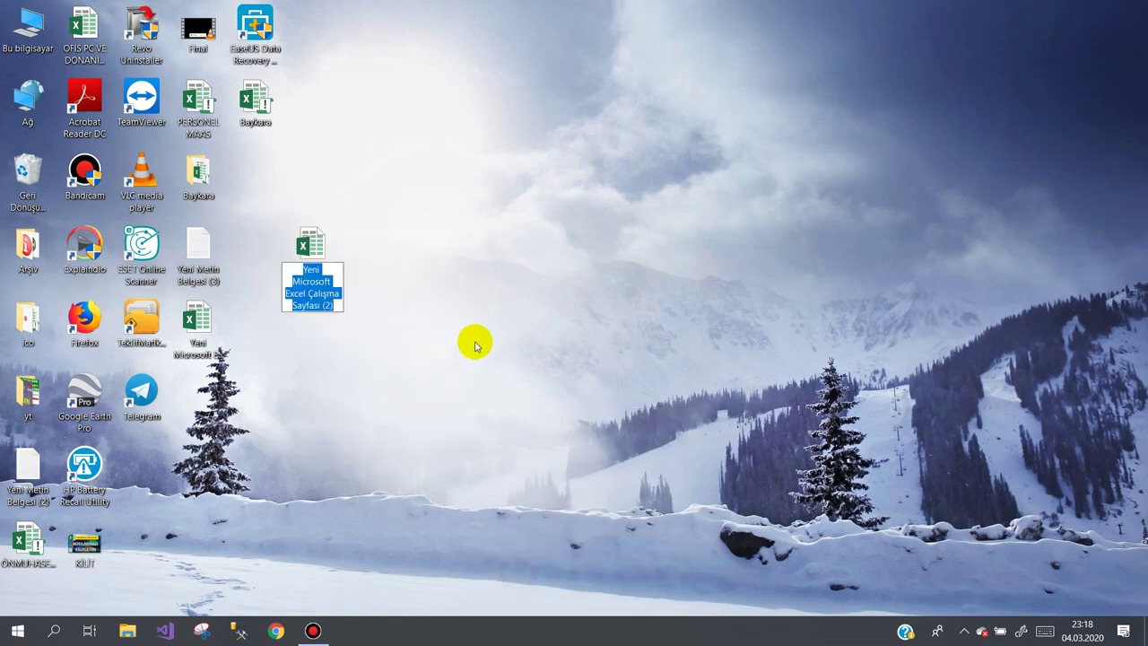
{"action": "left_click", "coordinate": [300, 250]}
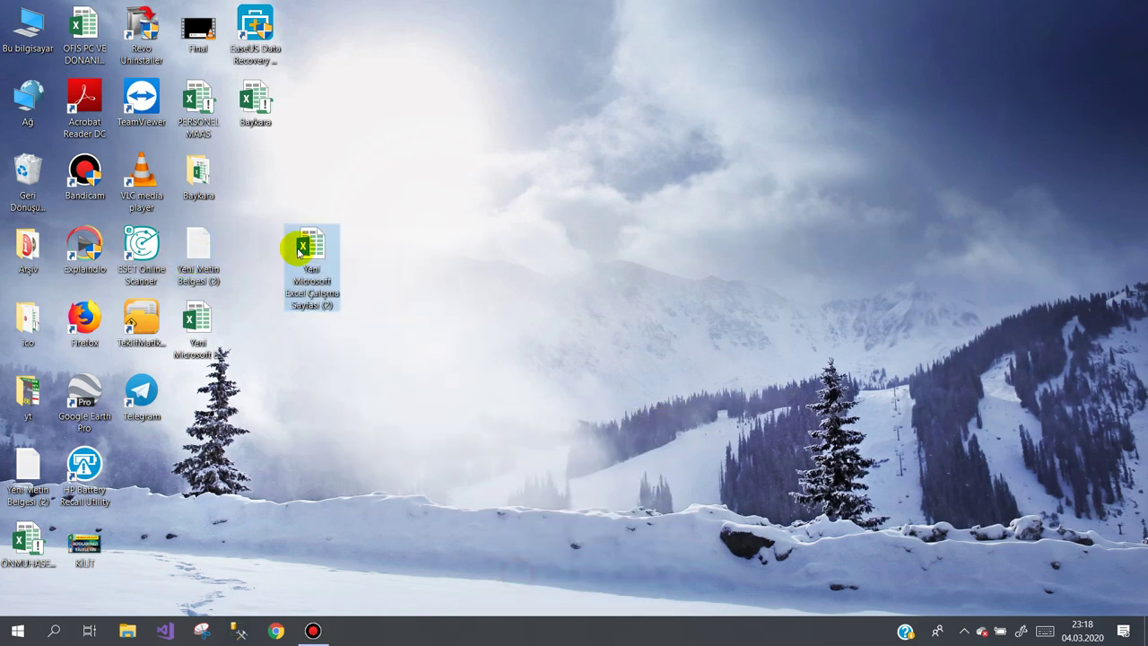
{"action": "double_click", "coordinate": [300, 250]}
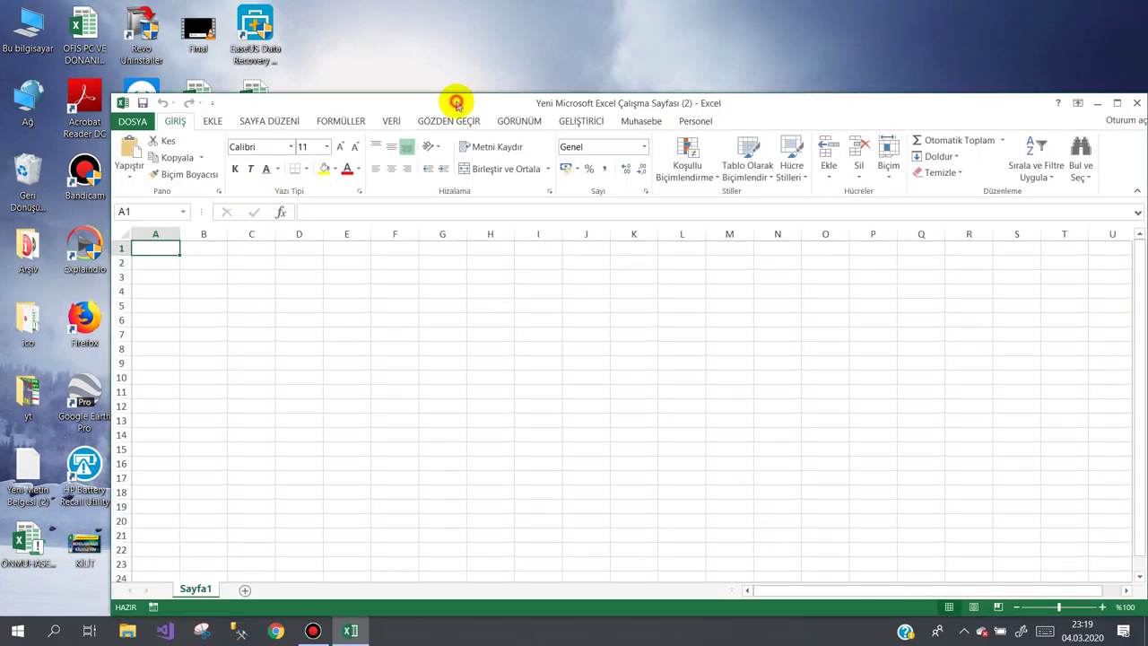
- Save the blank workbook to the desktop as macro-enabled 'Apartman Yönetim Otomasyonu'
{"action": "double_click", "coordinate": [454, 99]}
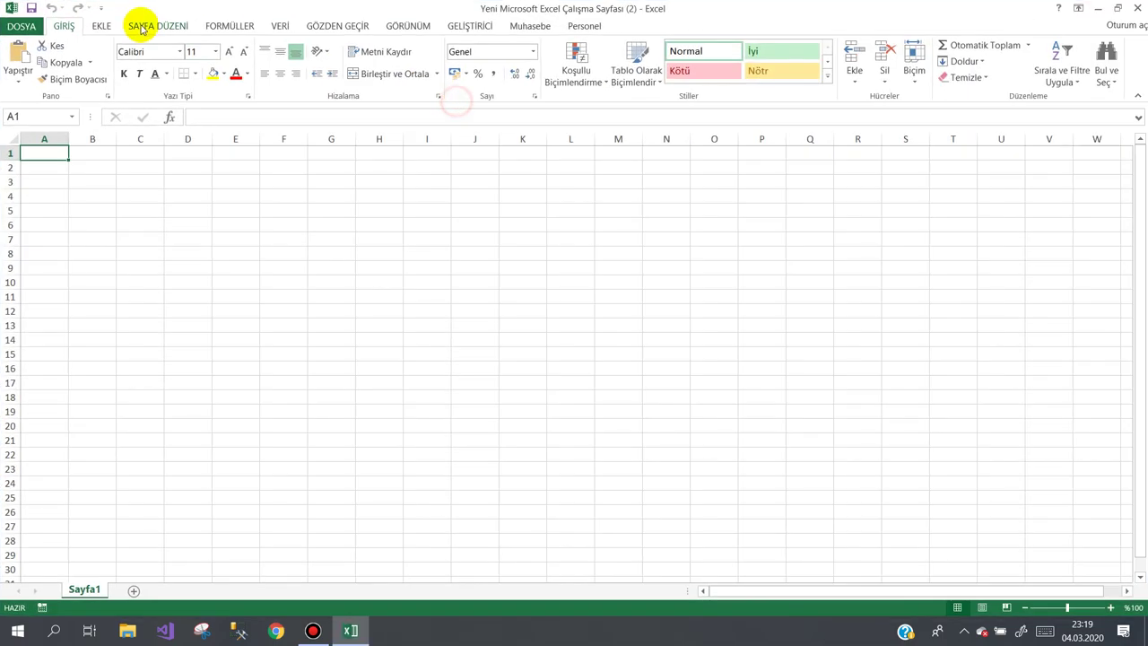
{"action": "left_click", "coordinate": [21, 26]}
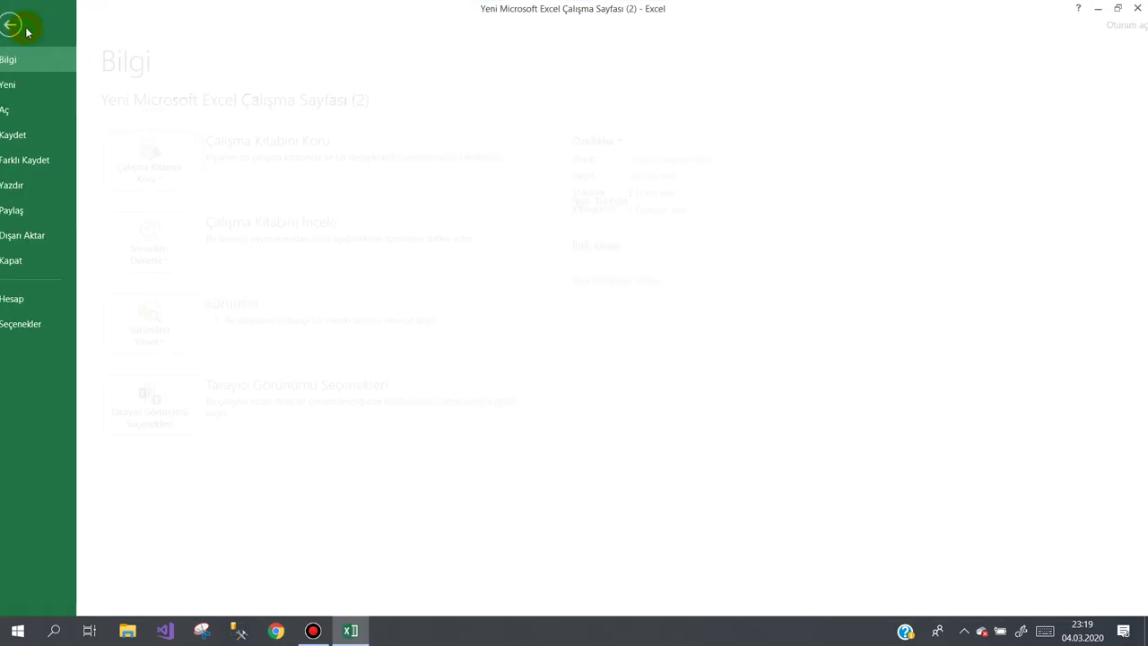
{"action": "left_click", "coordinate": [43, 166]}
{"action": "left_click", "coordinate": [375, 408]}
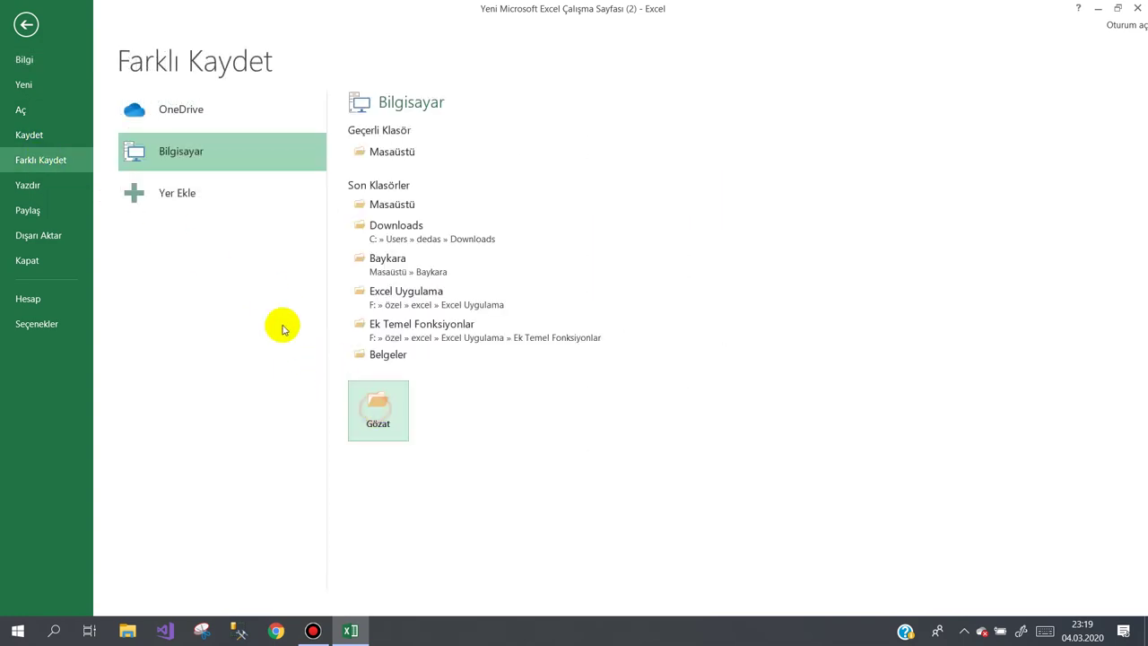
{"action": "left_click", "coordinate": [77, 159]}
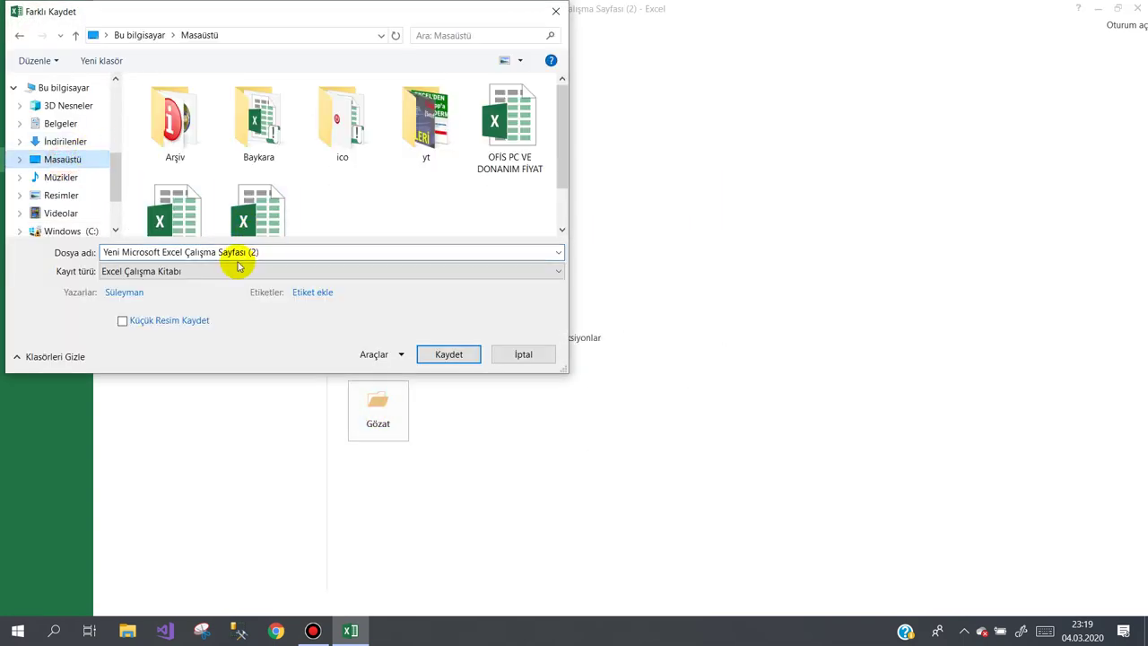
{"action": "left_click_drag", "start_coordinate": [269, 252], "coordinate": [35, 250]}
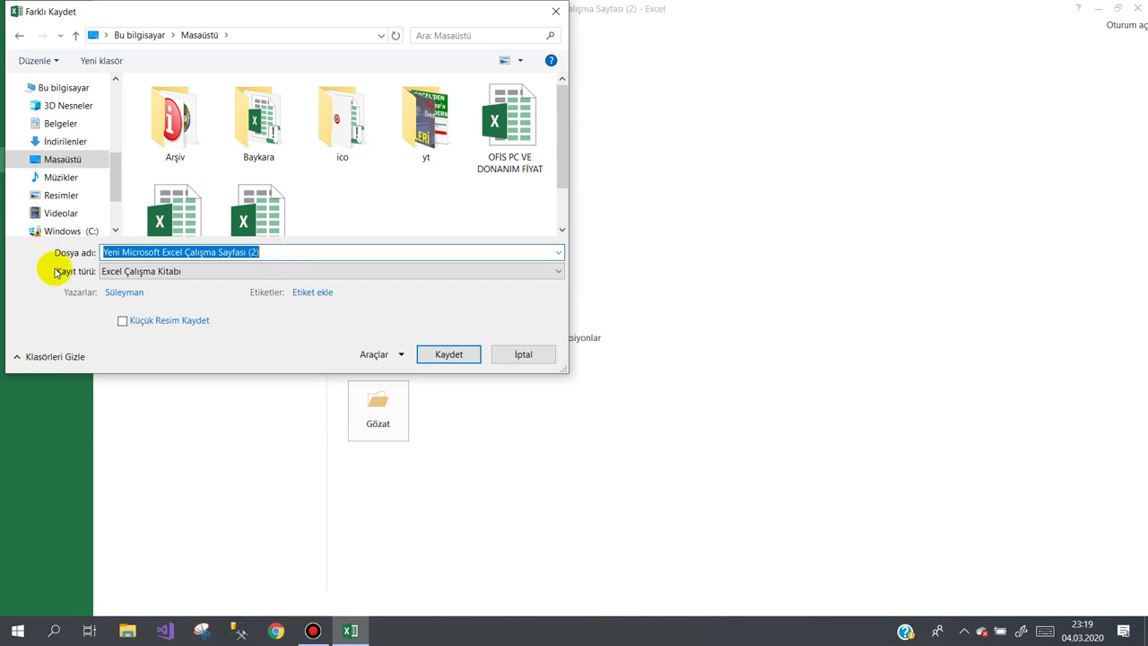
{"action": "type", "text": "A"}
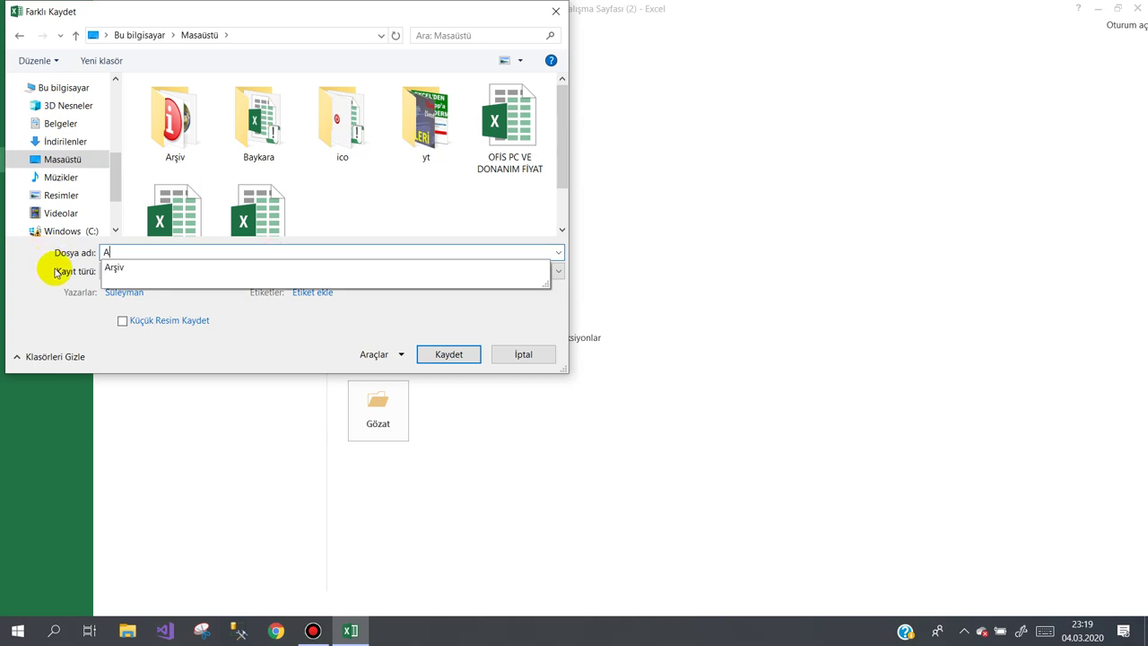
{"action": "type", "text": "partman Otomasyonu"}
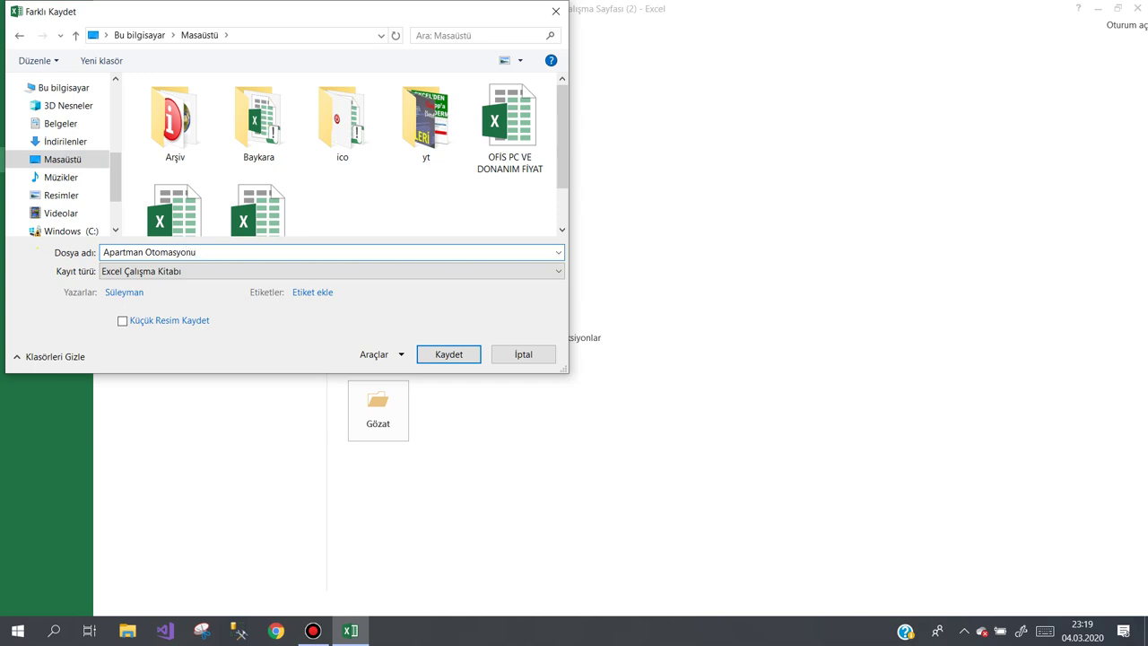
{"action": "left_click", "coordinate": [145, 252]}
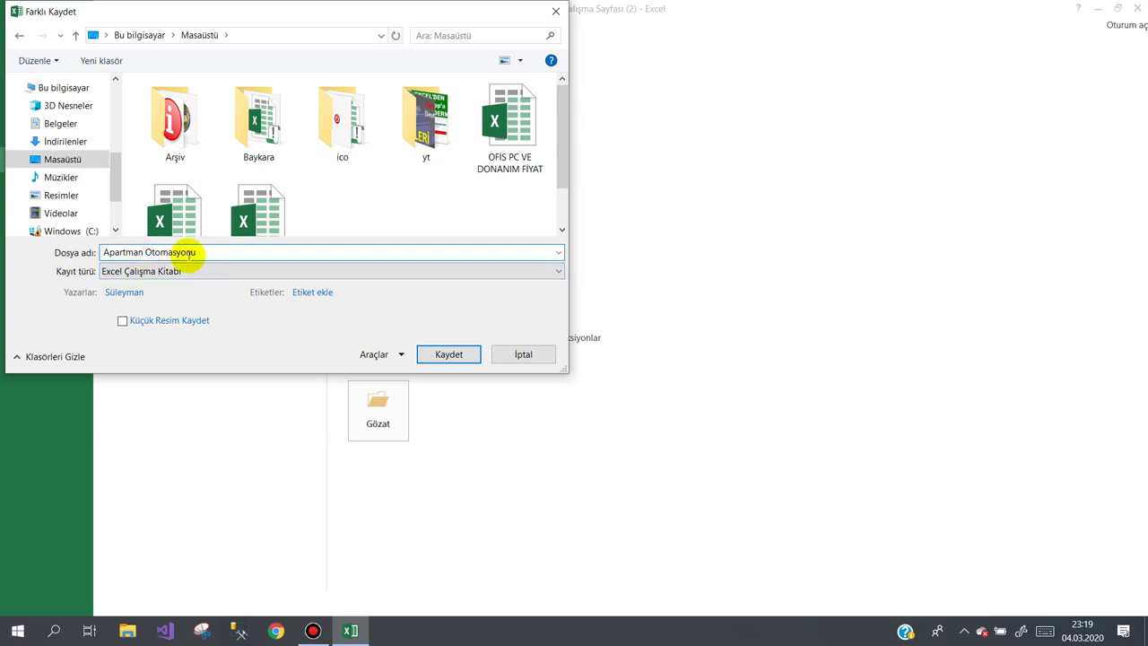
{"action": "type", "text": "Yönetim"}
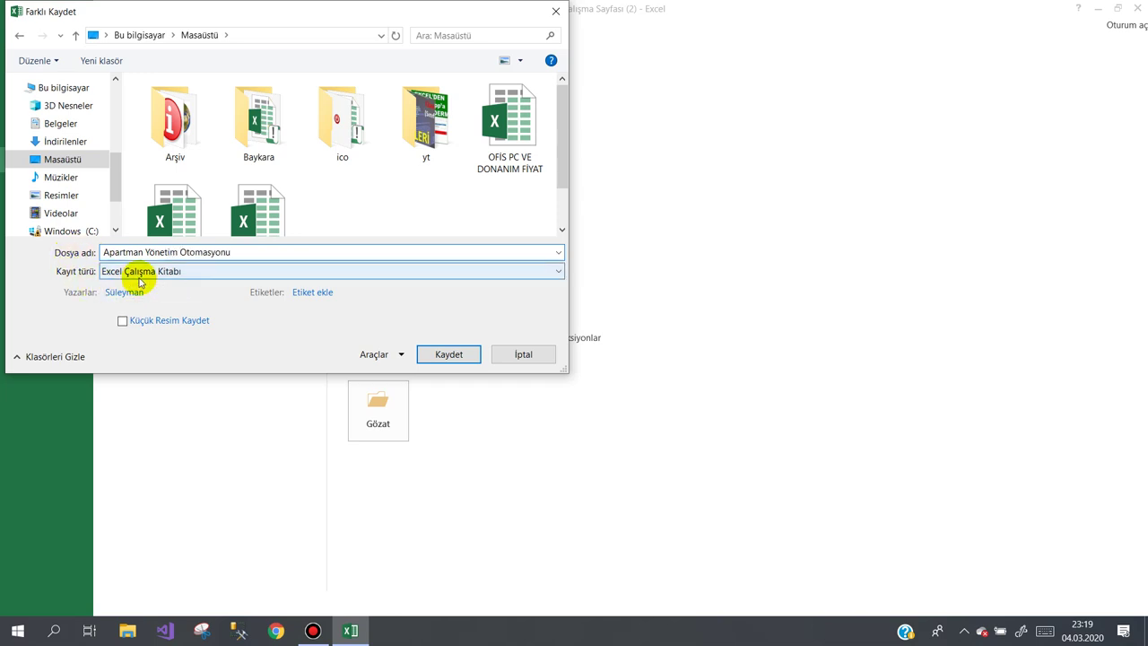
{"action": "left_click", "coordinate": [139, 272]}
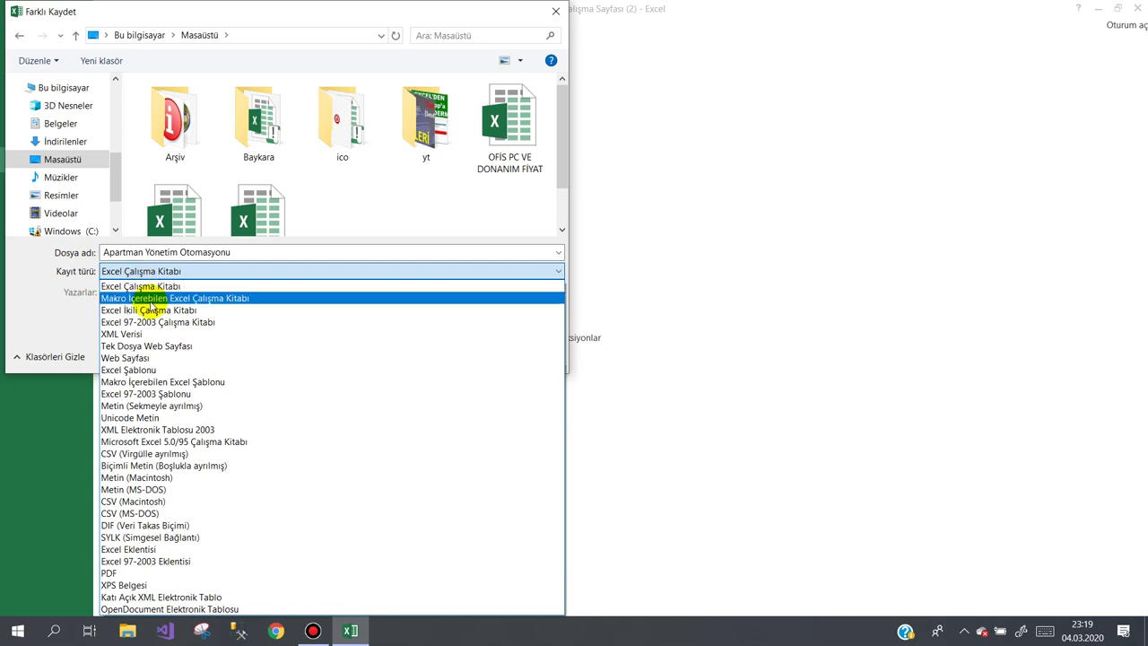
{"action": "left_click", "coordinate": [151, 299]}
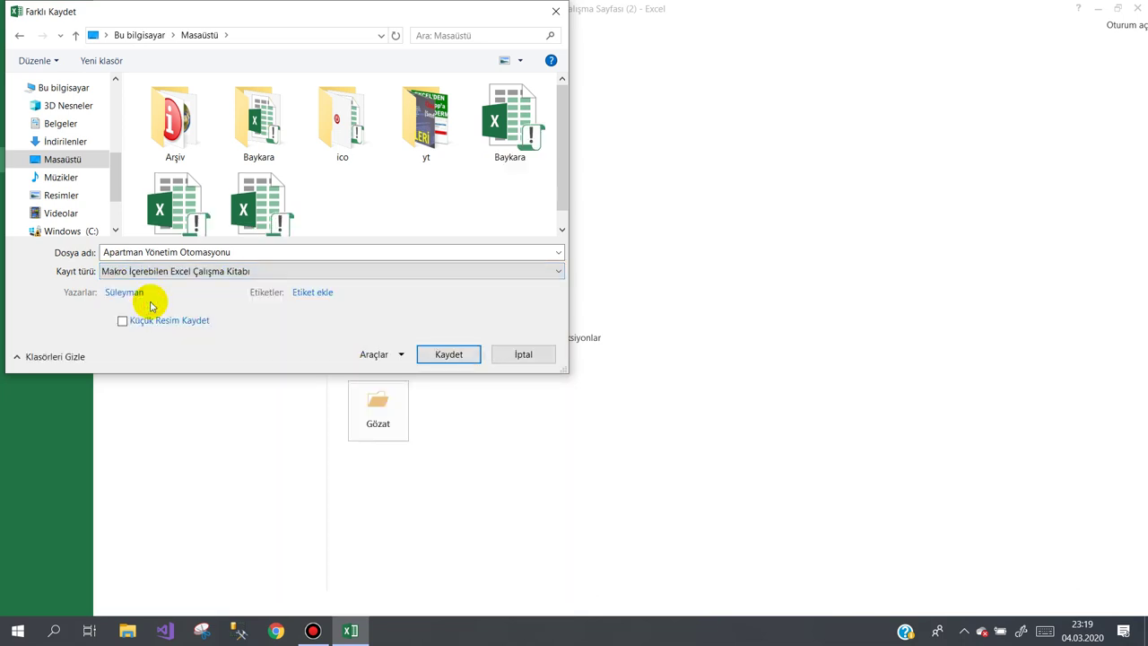
{"action": "left_click", "coordinate": [449, 357]}
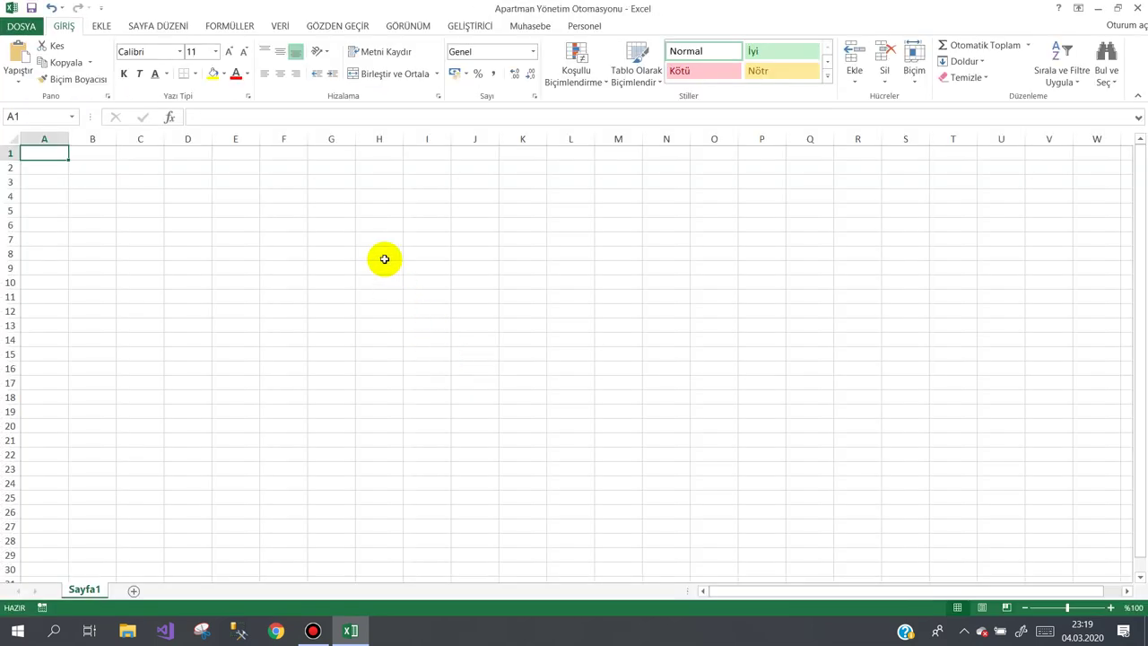
- Fill the entire Sayfa1 sheet dark blue
{"action": "left_click", "coordinate": [385, 233]}
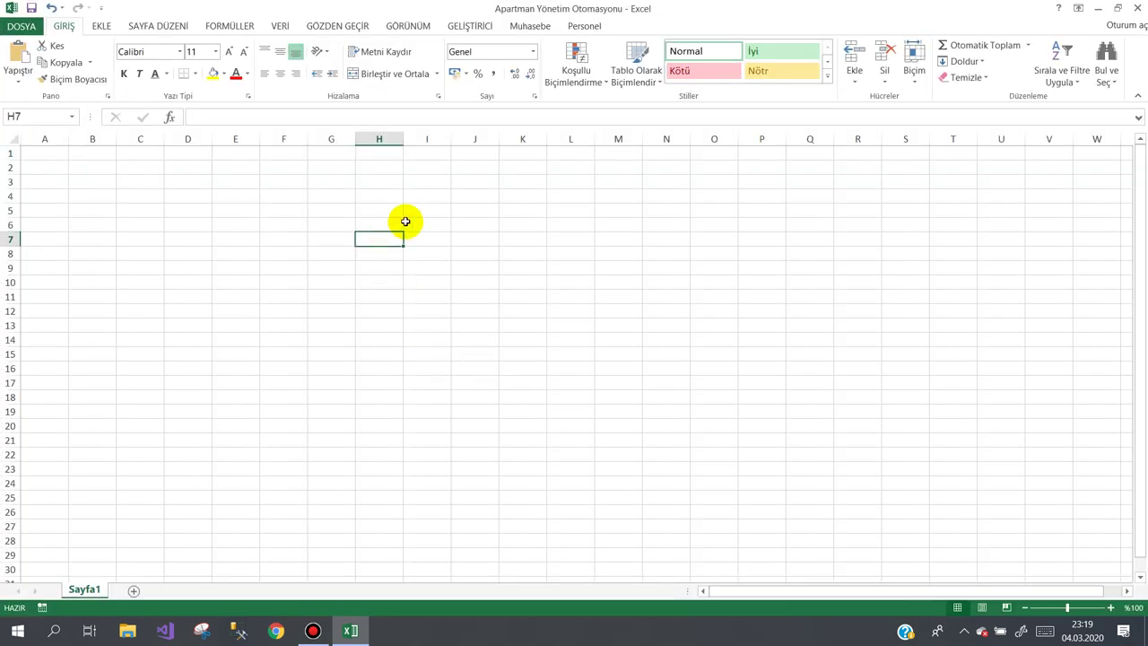
{"action": "left_click", "coordinate": [12, 139]}
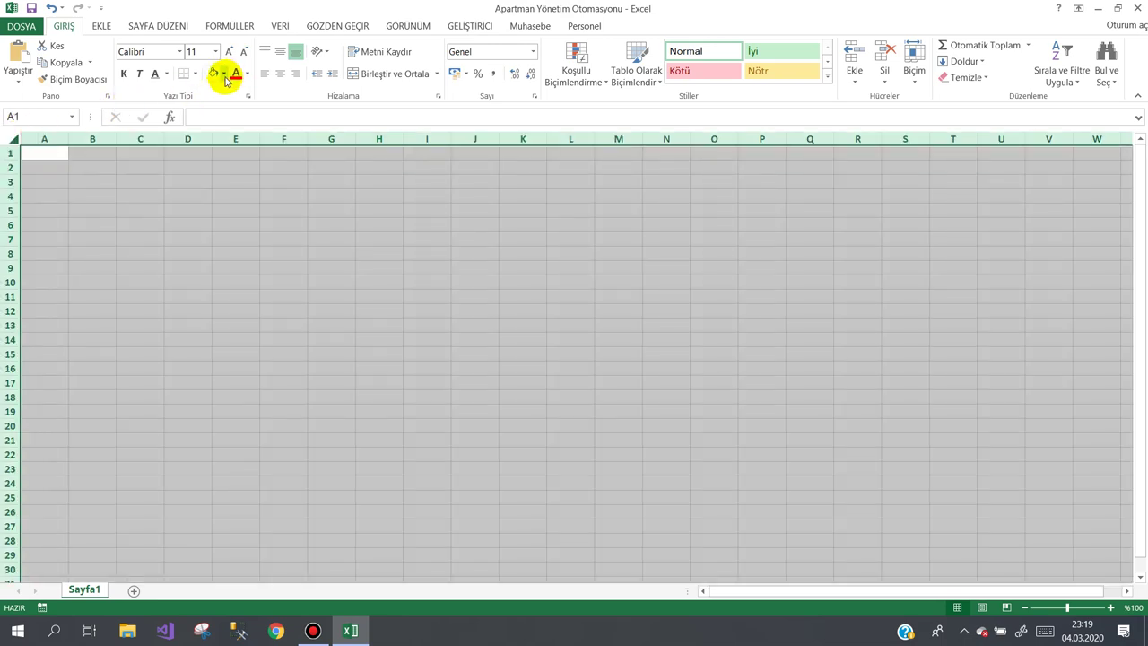
{"action": "left_click", "coordinate": [224, 76]}
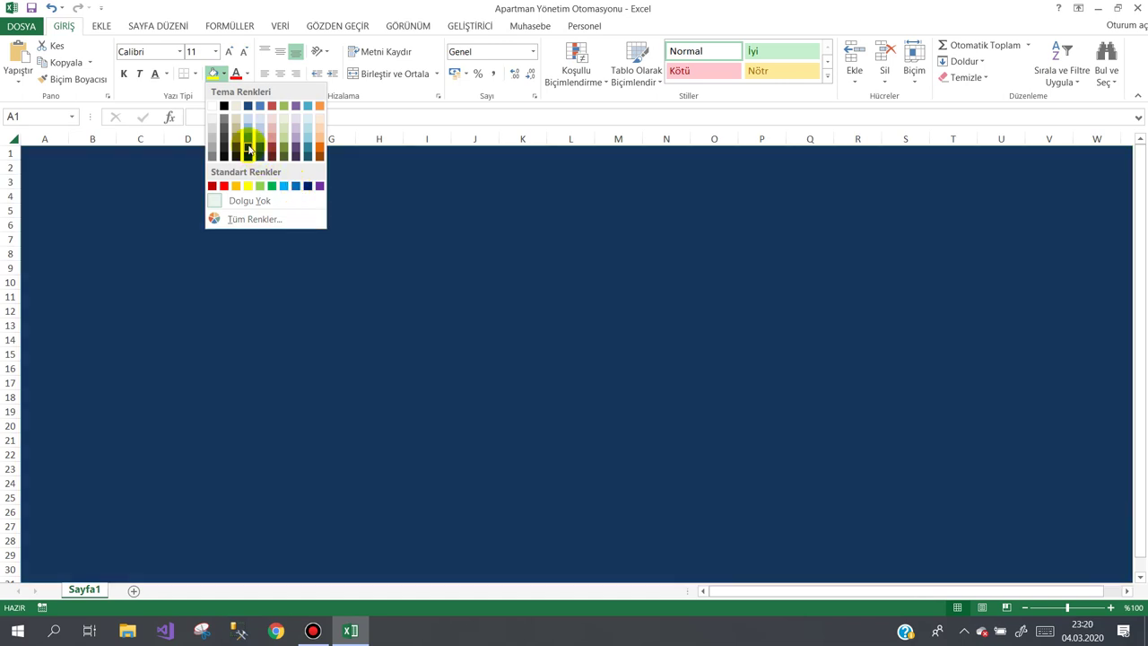
{"action": "left_click", "coordinate": [248, 150]}
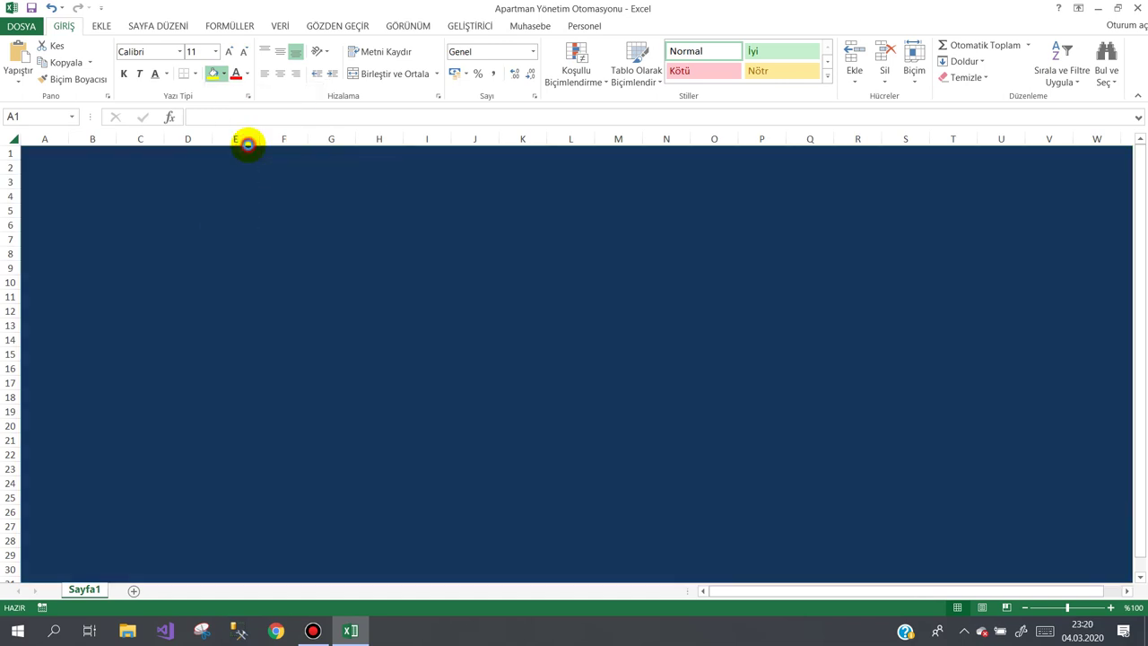
{"action": "left_click", "coordinate": [378, 210]}
- Refill the whole sheet white instead of dark blue, hiding the gridlines, then switch to Chrome
{"action": "left_click", "coordinate": [12, 138]}
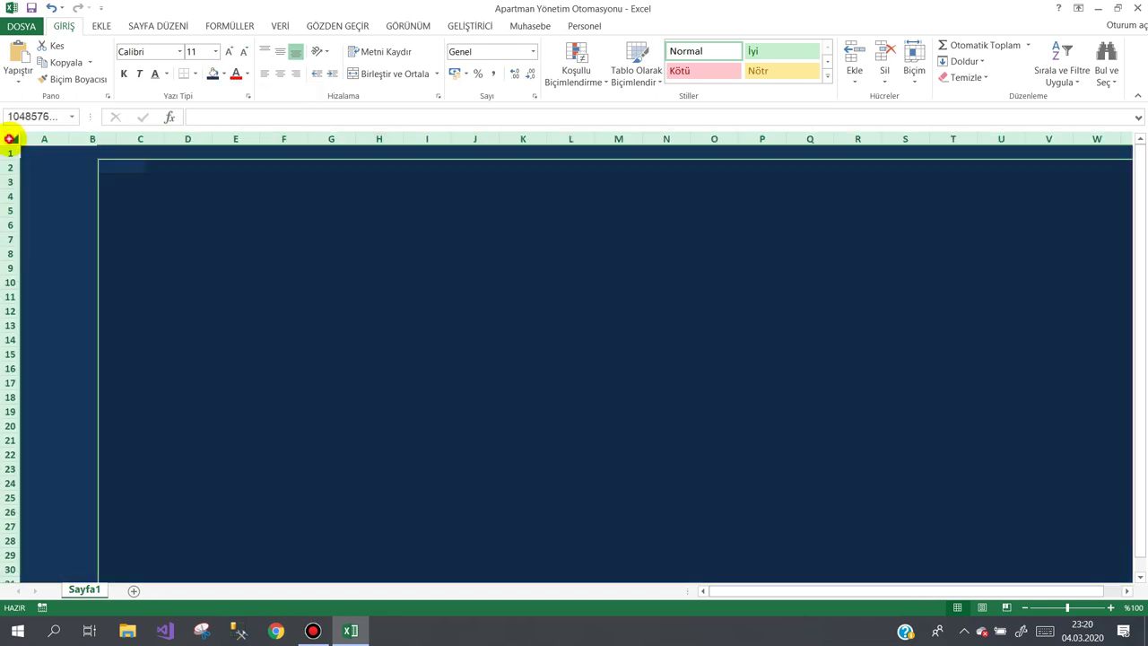
{"action": "left_click", "coordinate": [223, 76]}
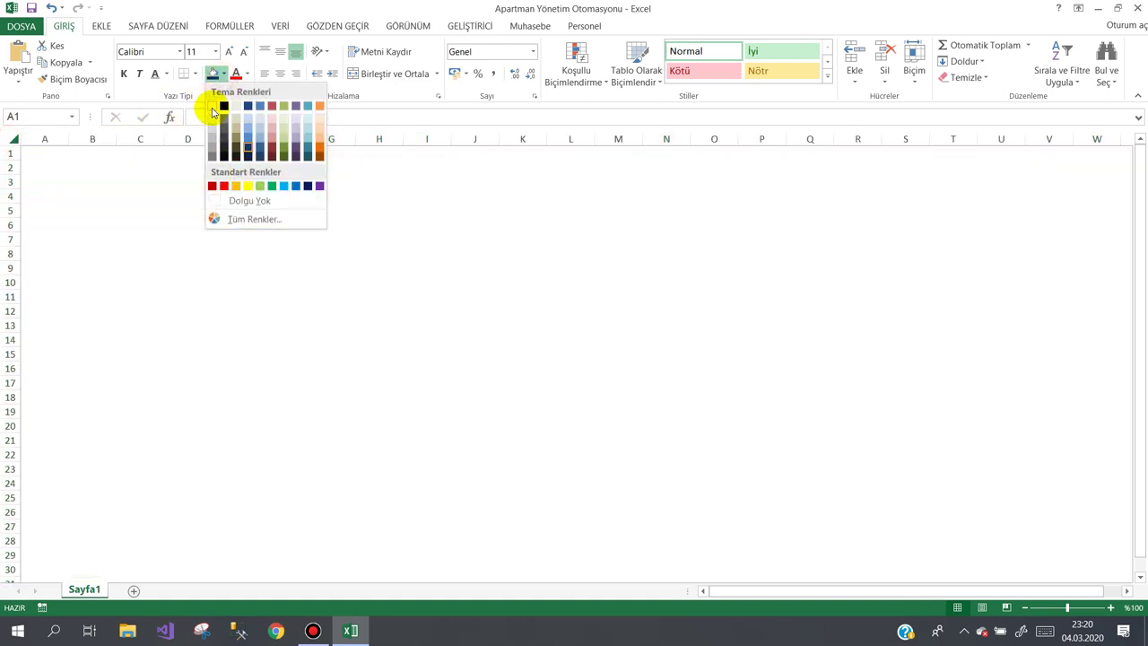
{"action": "left_click", "coordinate": [211, 109]}
{"action": "left_click", "coordinate": [207, 195]}
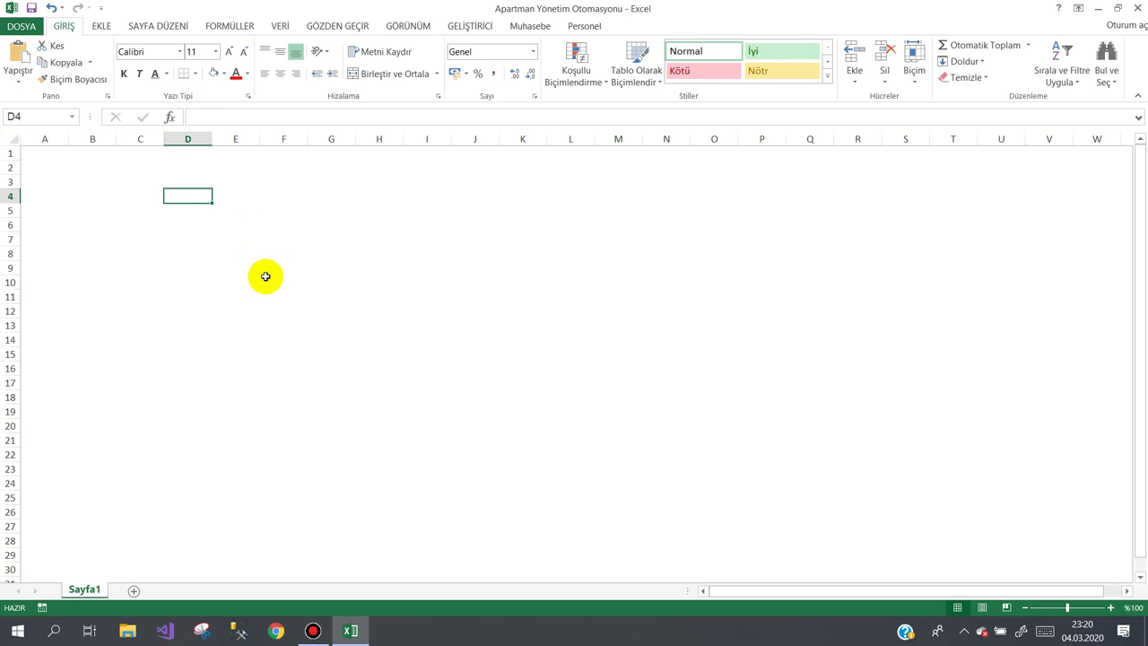
{"action": "left_click", "coordinate": [375, 183]}
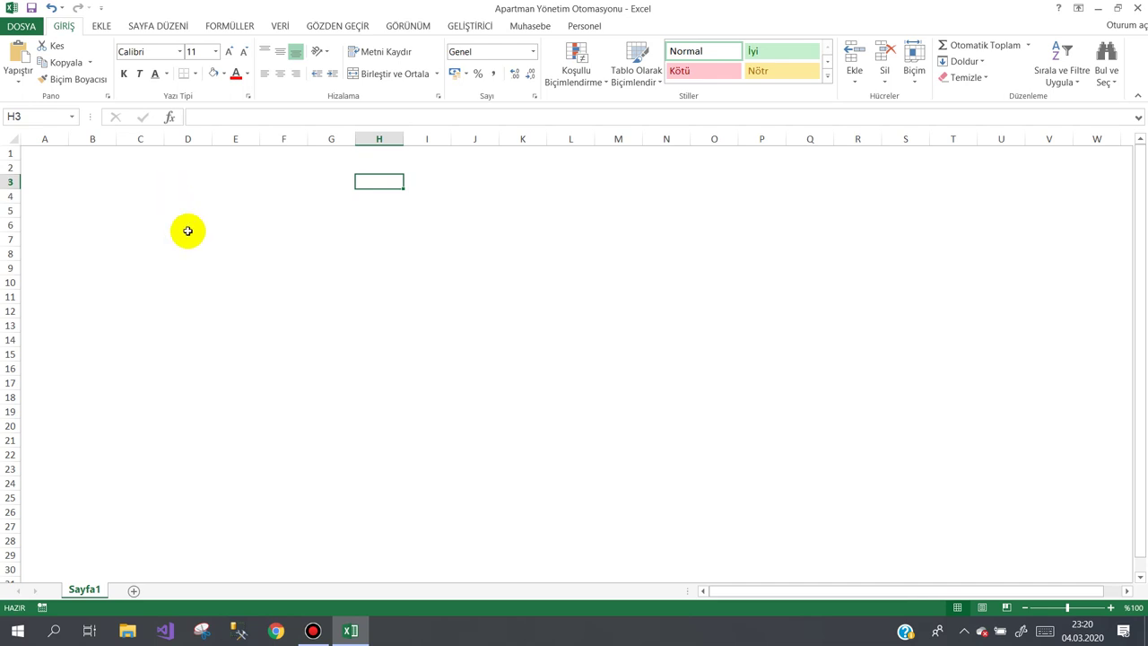
{"action": "left_click", "coordinate": [277, 629]}
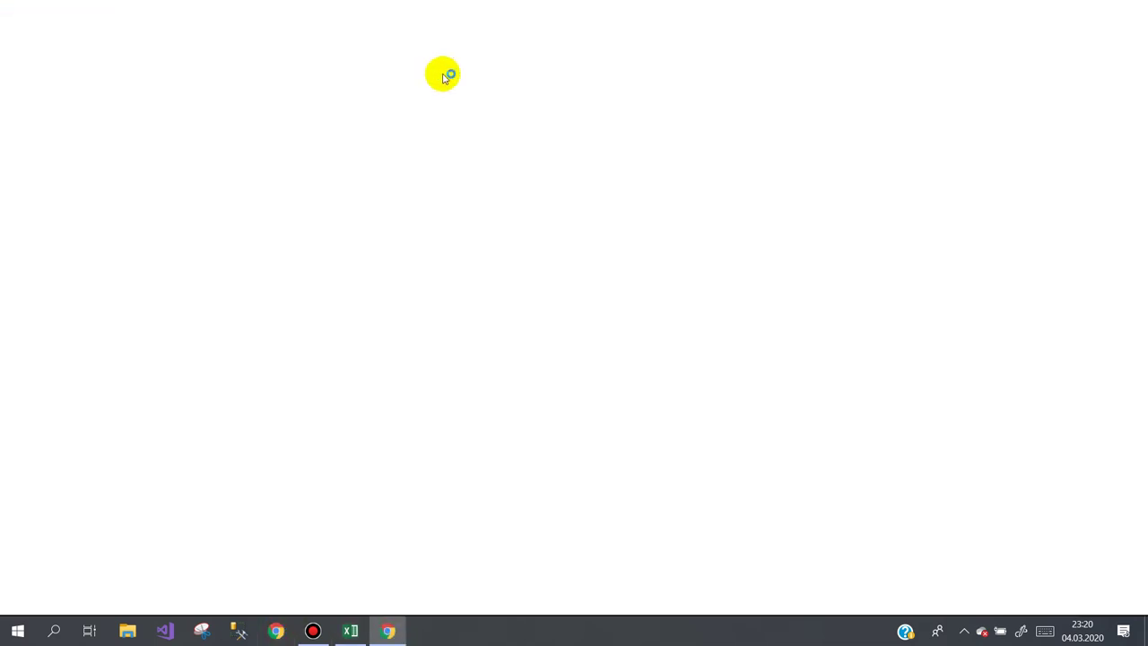
- Search Google images for 'apartman yönetimi'
{"action": "type", "text": "g"}
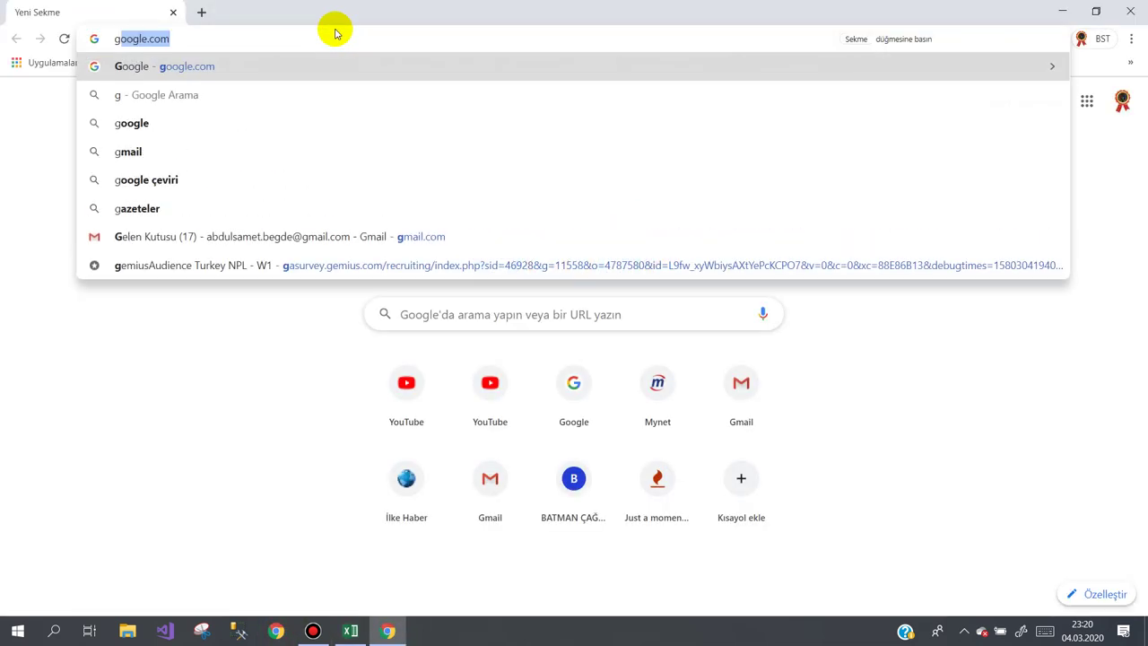
{"action": "key", "text": "Return"}
{"action": "type", "text": "a"}
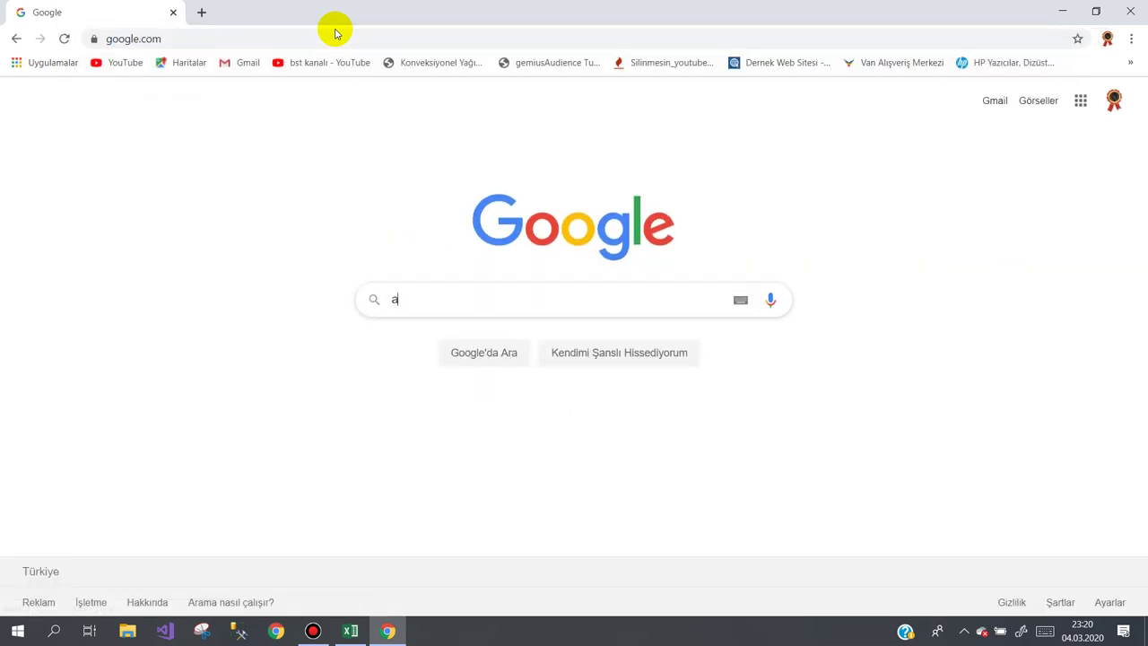
{"action": "key", "text": "Down"}
{"action": "key", "text": "Return"}
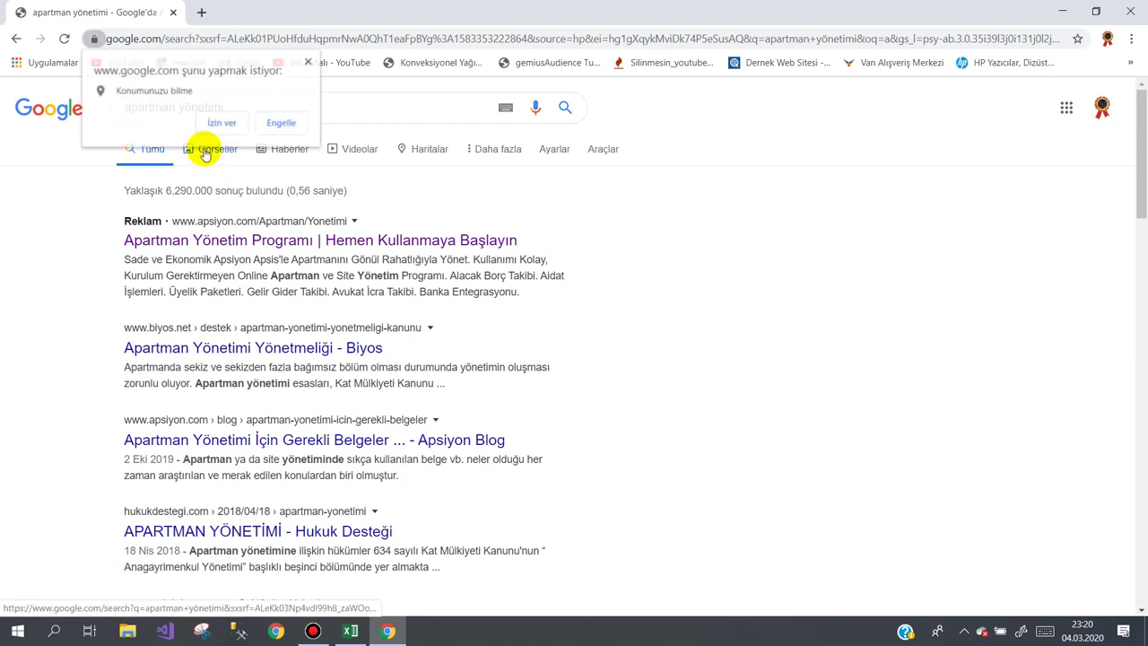
{"action": "left_click", "coordinate": [204, 153]}
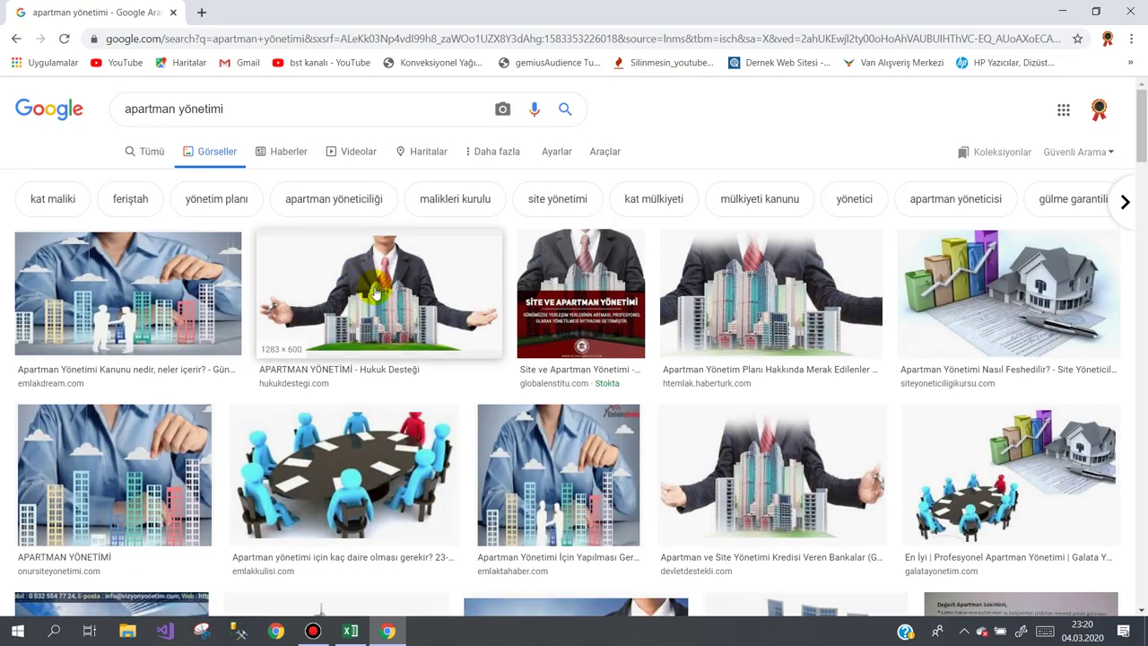
- Change the image search to 'apartman site'
{"action": "scroll", "coordinate": [447, 328], "scroll_direction": "down", "scroll_amount": 1}
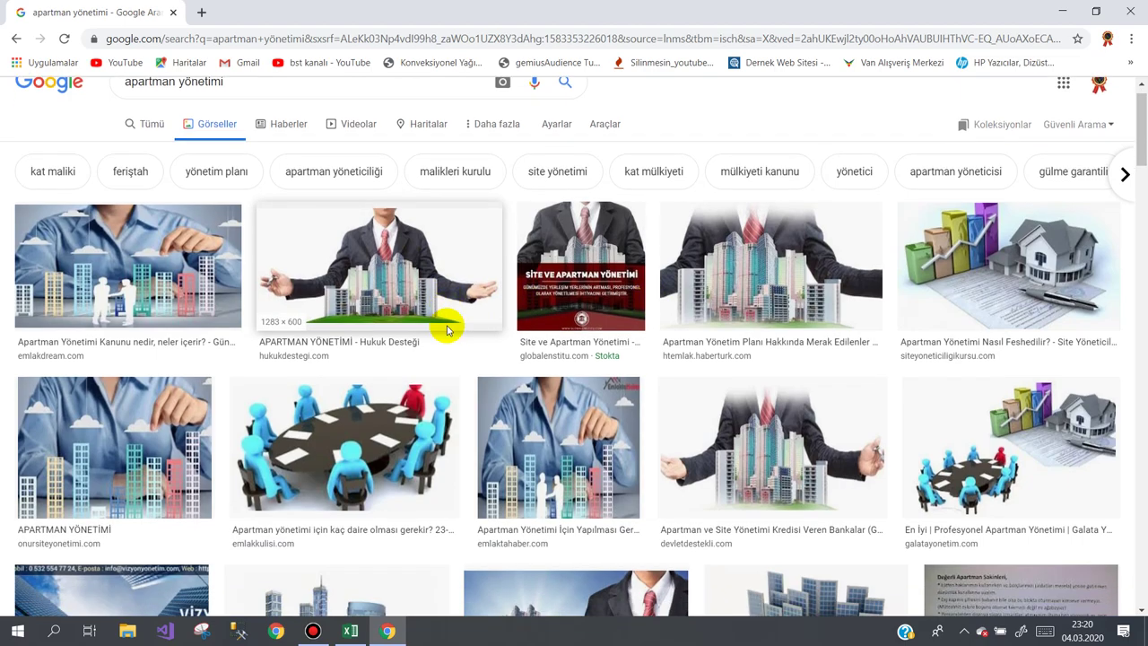
{"action": "scroll", "coordinate": [447, 330], "scroll_direction": "up", "scroll_amount": 1}
{"action": "scroll", "coordinate": [447, 330], "scroll_direction": "down", "scroll_amount": 3}
{"action": "scroll", "coordinate": [446, 330], "scroll_direction": "down", "scroll_amount": 2}
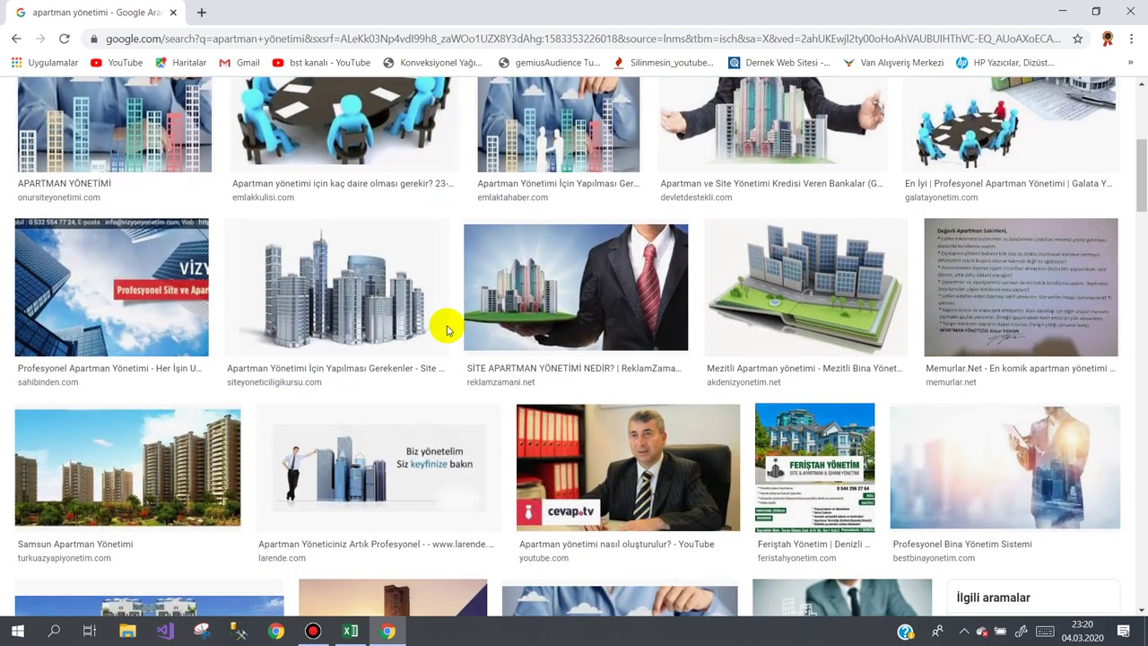
{"action": "scroll", "coordinate": [413, 305], "scroll_direction": "up", "scroll_amount": 3}
{"action": "scroll", "coordinate": [224, 184], "scroll_direction": "up", "scroll_amount": 2}
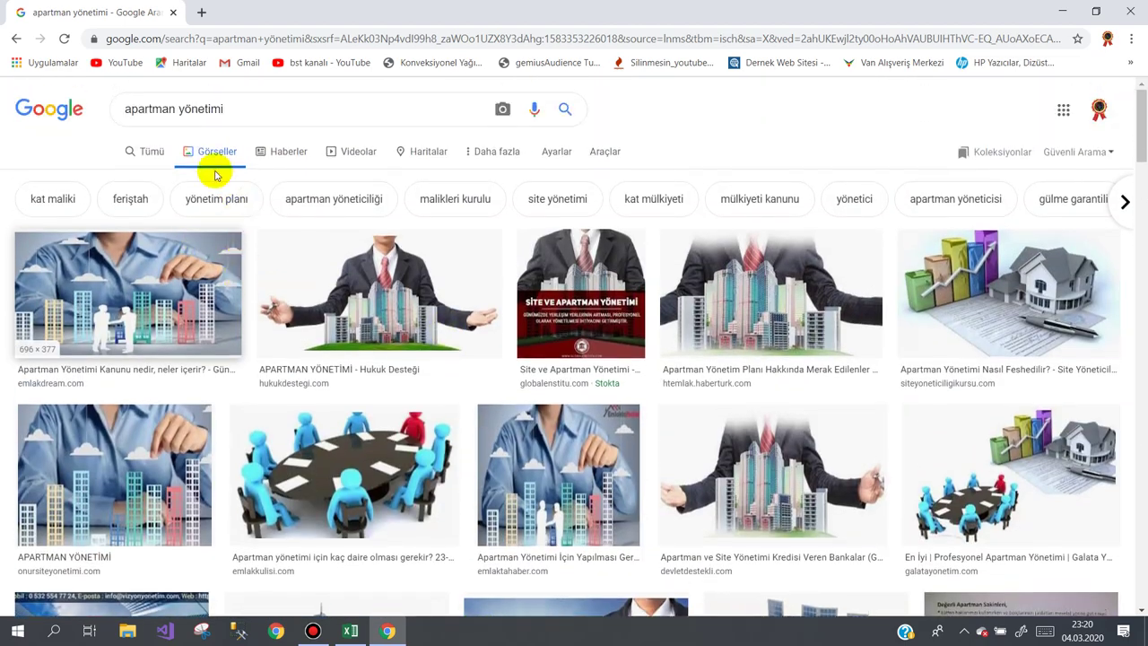
{"action": "double_click", "coordinate": [190, 118]}
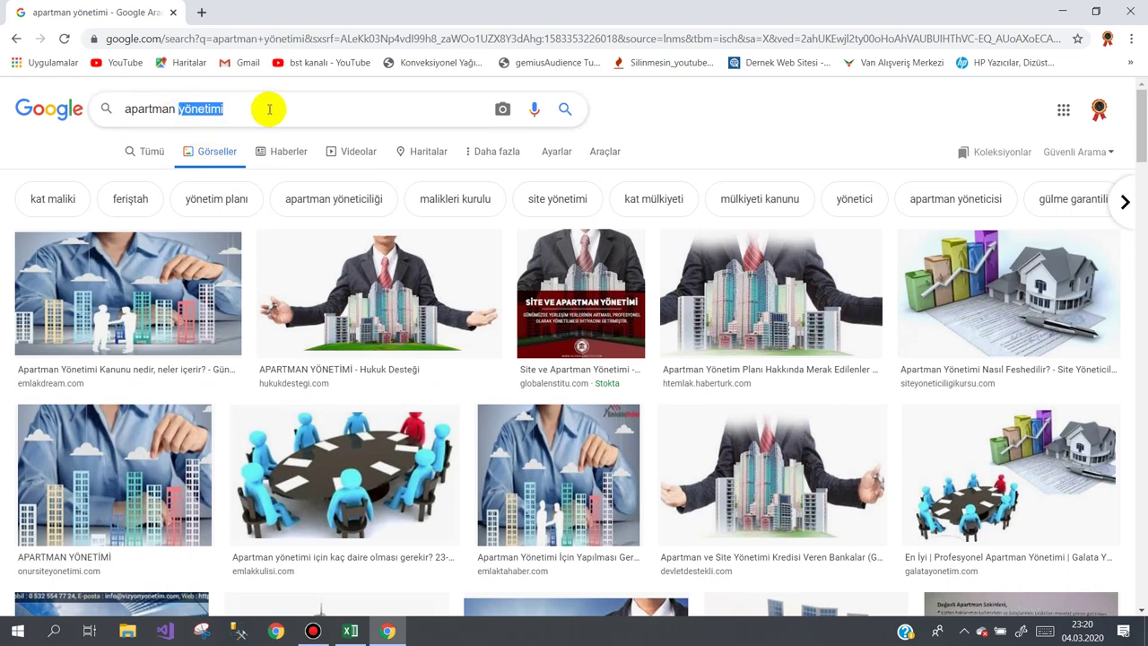
{"action": "key", "text": "BackSpace"}
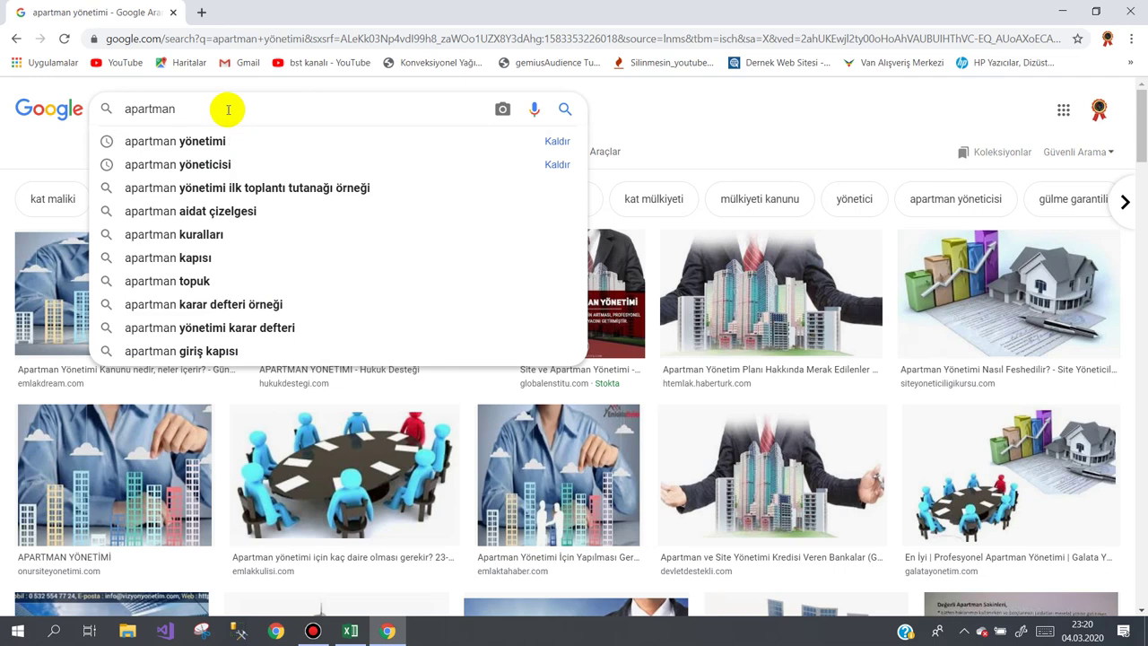
{"action": "type", "text": "st"}
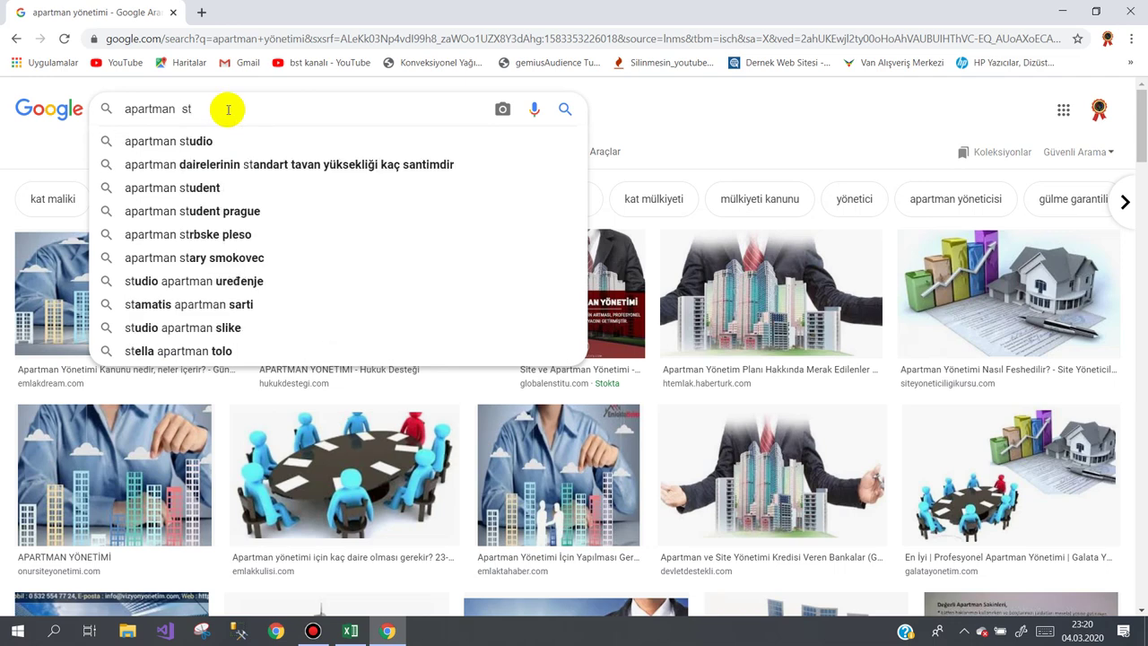
{"action": "key", "text": "BackSpace"}
{"action": "type", "text": "ite"}
{"action": "key", "text": "Return"}
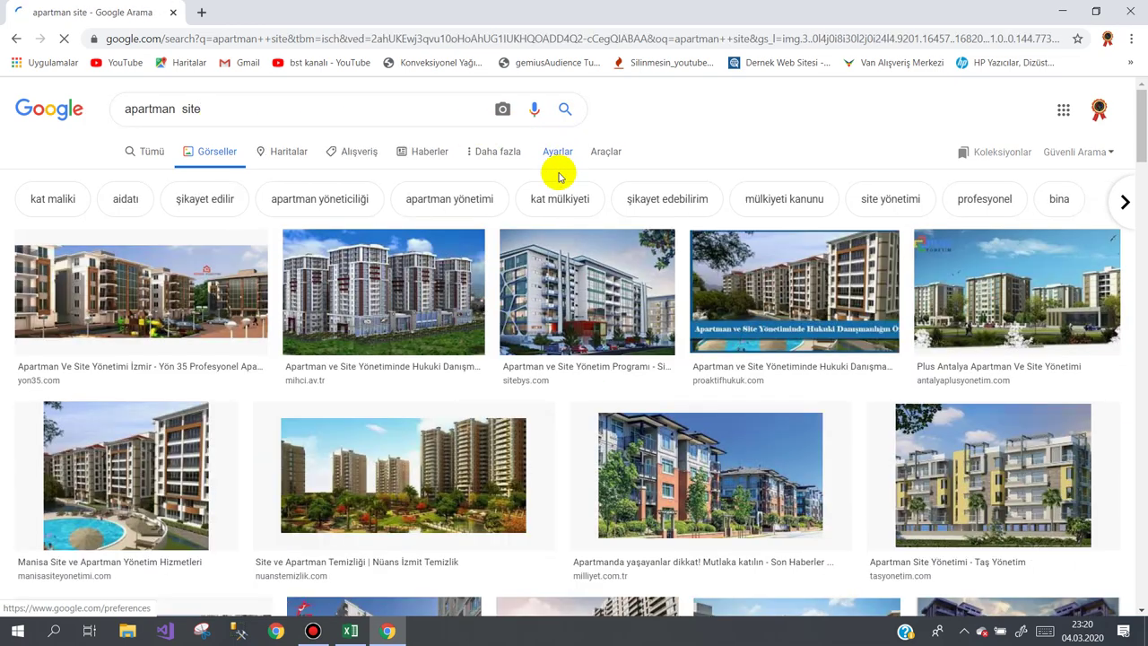
- Return to the 'apartman yönetimi' results and copy the Apartman Yönetim Planı image
{"action": "scroll", "coordinate": [542, 391], "scroll_direction": "down", "scroll_amount": 4}
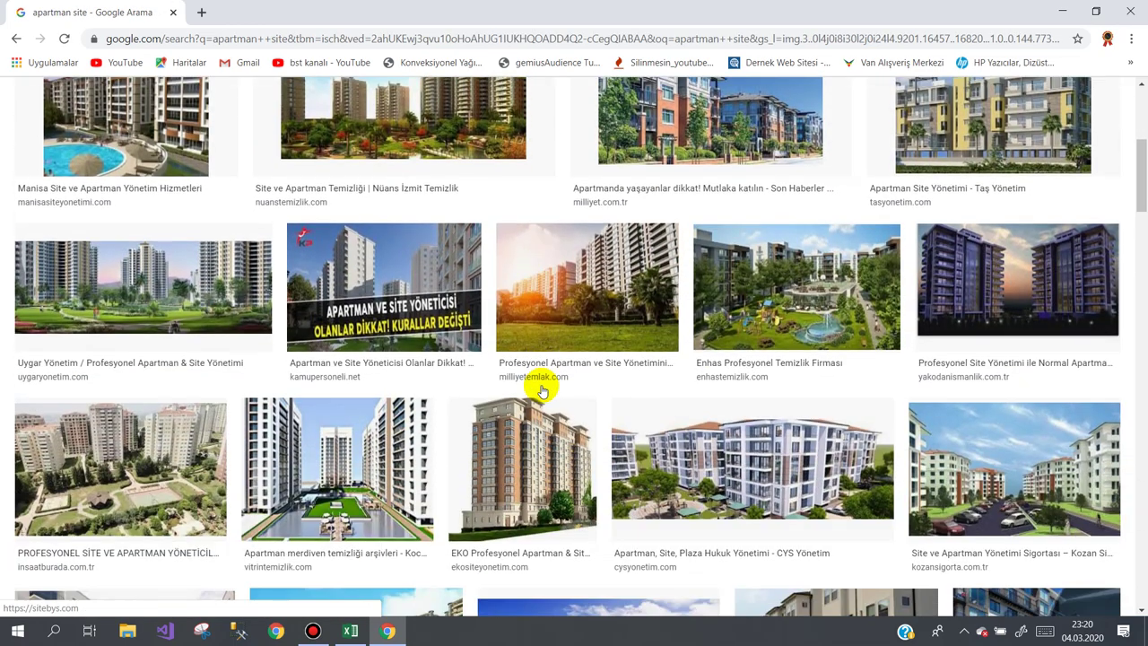
{"action": "scroll", "coordinate": [541, 391], "scroll_direction": "down", "scroll_amount": 3}
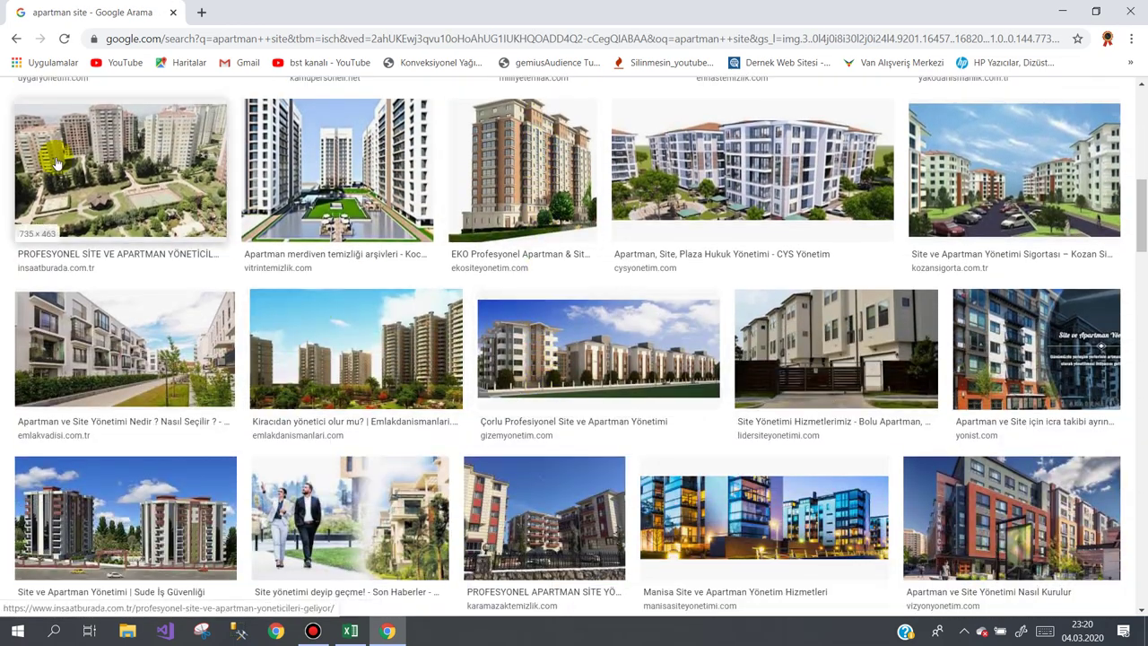
{"action": "left_click", "coordinate": [17, 39]}
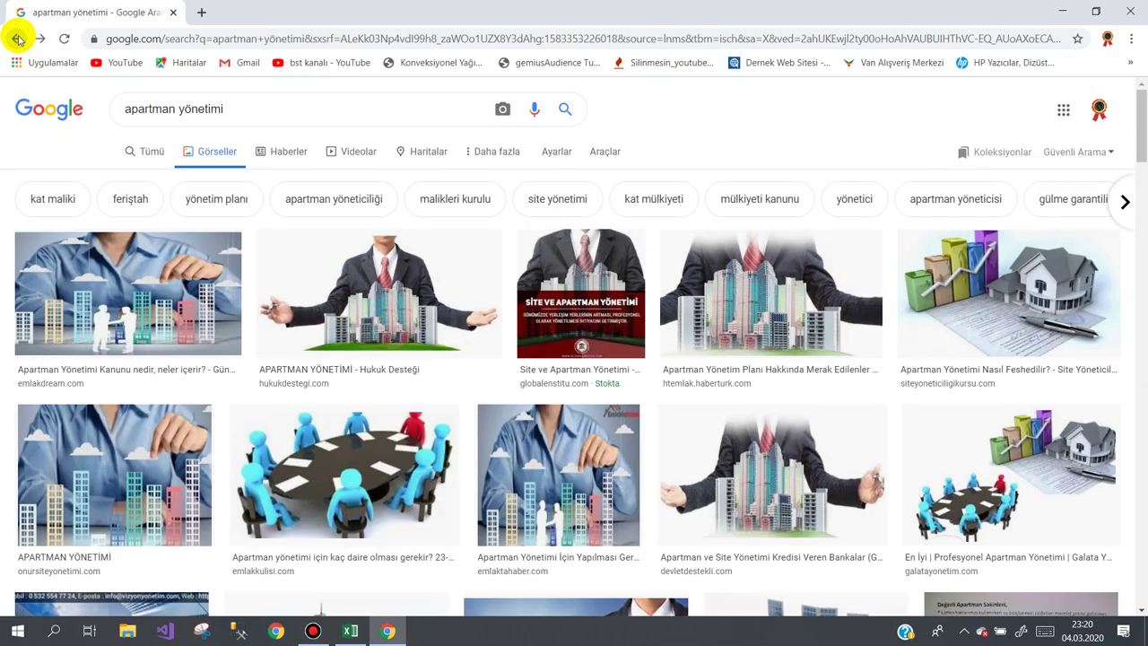
{"action": "left_click", "coordinate": [790, 306]}
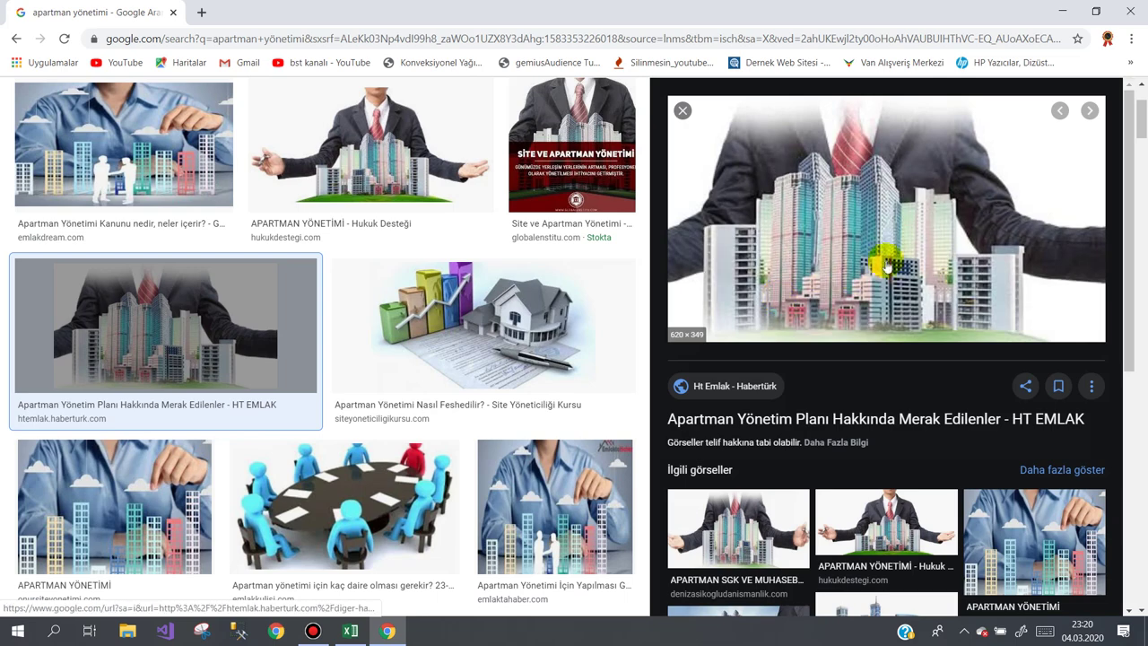
{"action": "scroll", "coordinate": [905, 251], "scroll_direction": "down", "scroll_amount": 4}
{"action": "scroll", "coordinate": [905, 251], "scroll_direction": "down", "scroll_amount": 1}
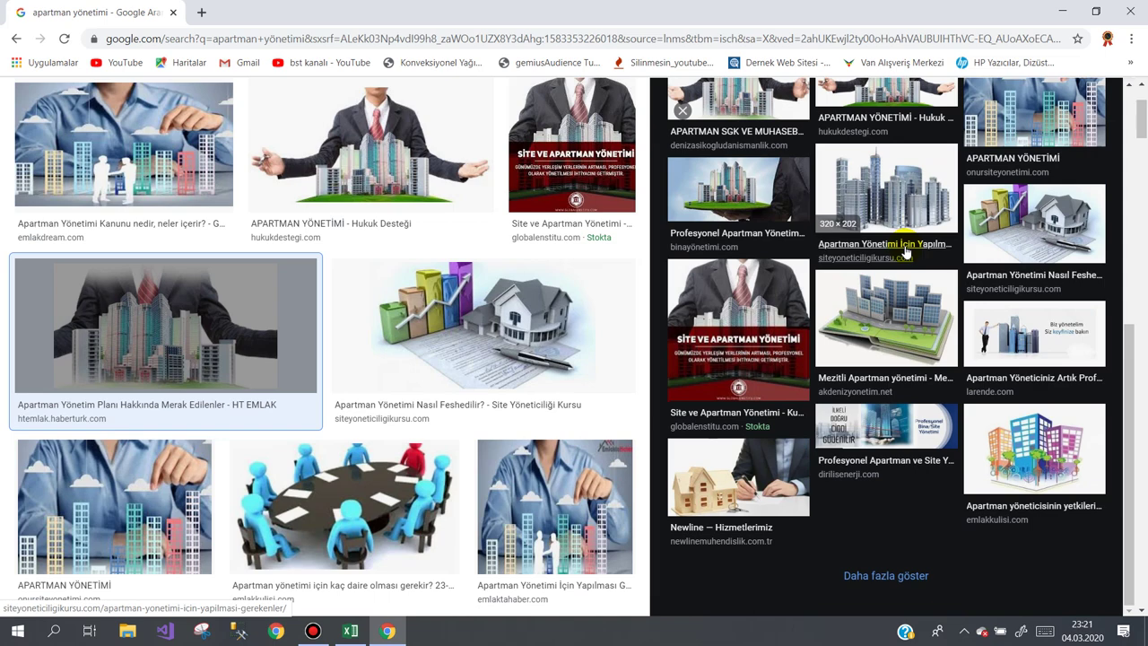
{"action": "scroll", "coordinate": [836, 189], "scroll_direction": "up", "scroll_amount": 5}
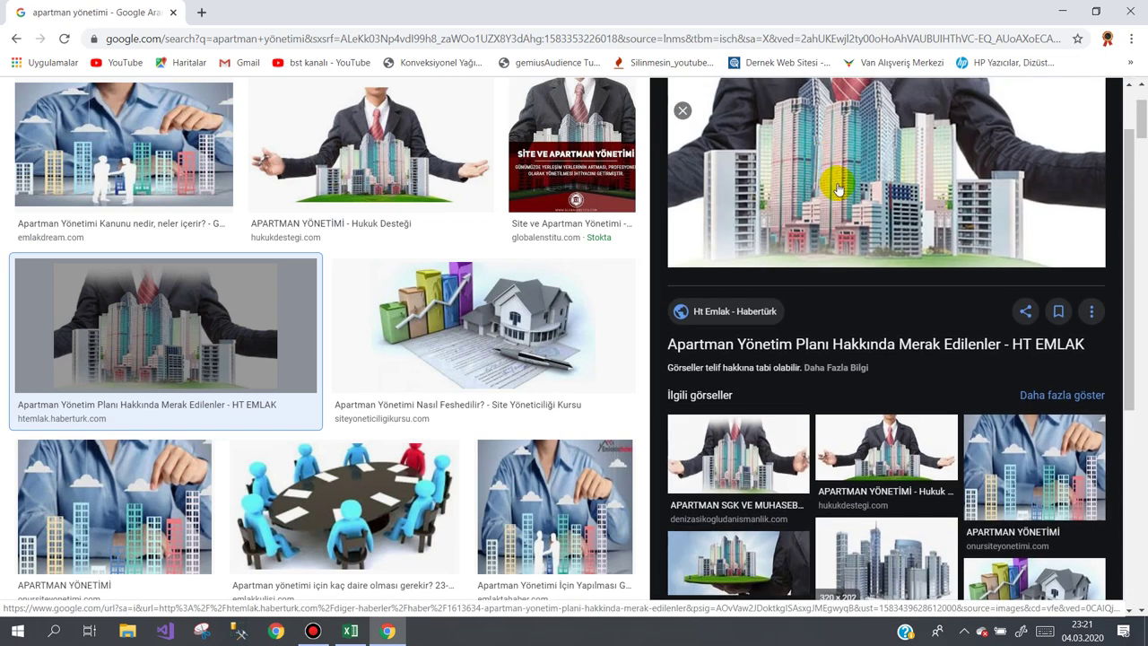
{"action": "scroll", "coordinate": [847, 153], "scroll_direction": "up", "scroll_amount": 1}
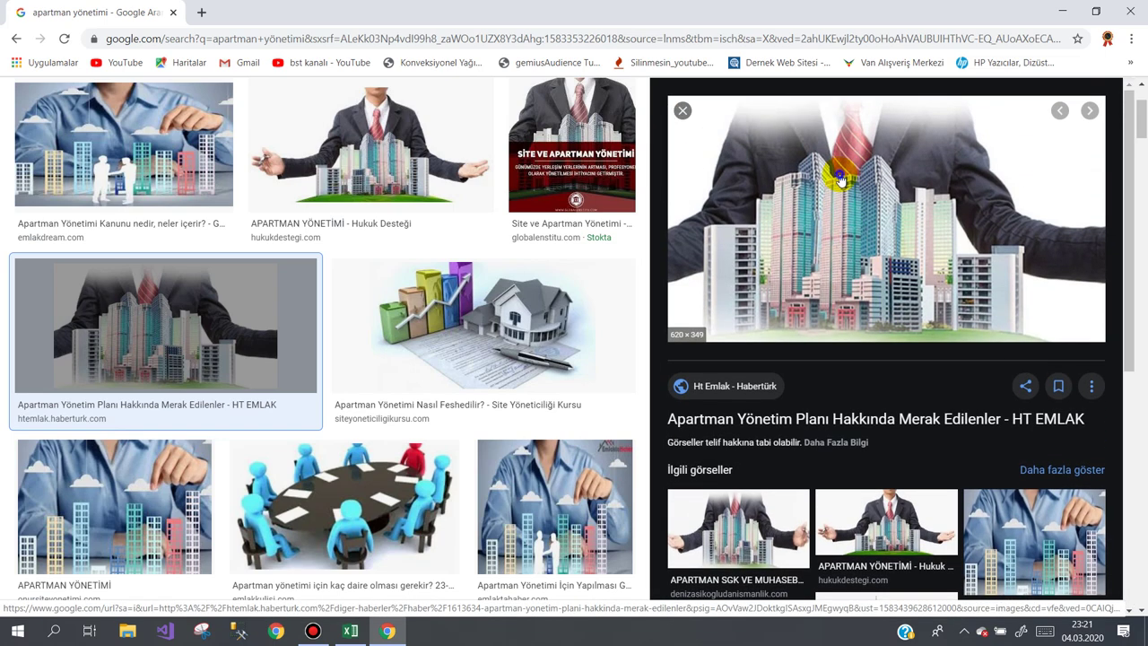
{"action": "right_click", "coordinate": [840, 177]}
{"action": "left_click", "coordinate": [886, 329]}
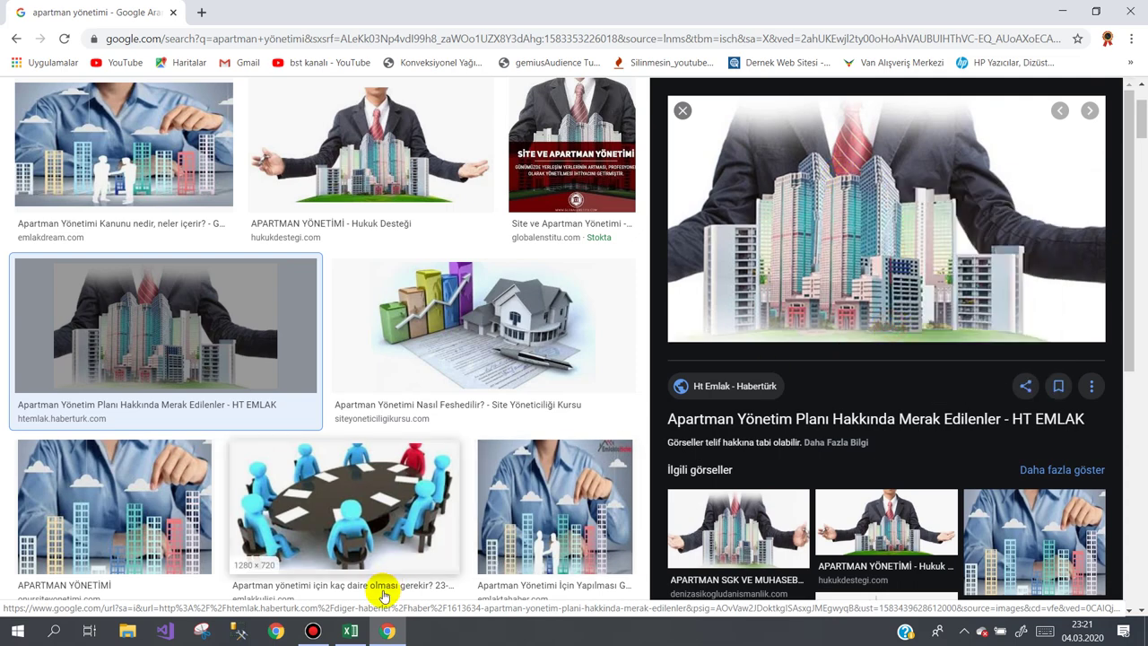
{"action": "left_click", "coordinate": [350, 630]}
- Paste the buildings picture at cell A2 and enlarge it to span columns A–M
{"action": "right_click", "coordinate": [41, 169]}
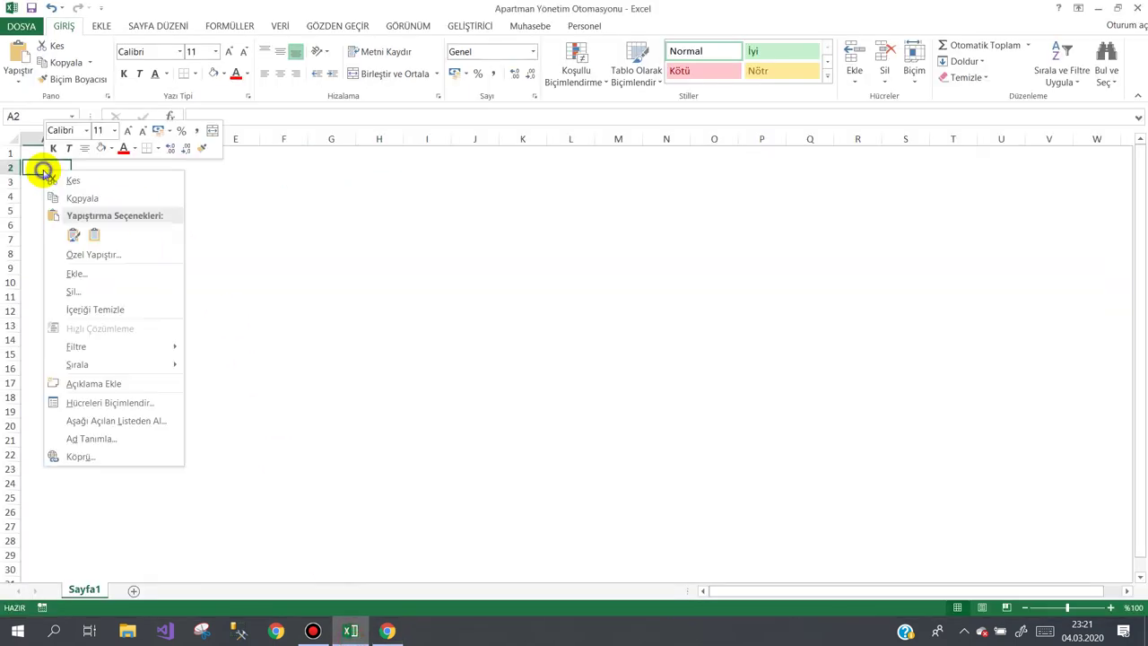
{"action": "left_click", "coordinate": [74, 234]}
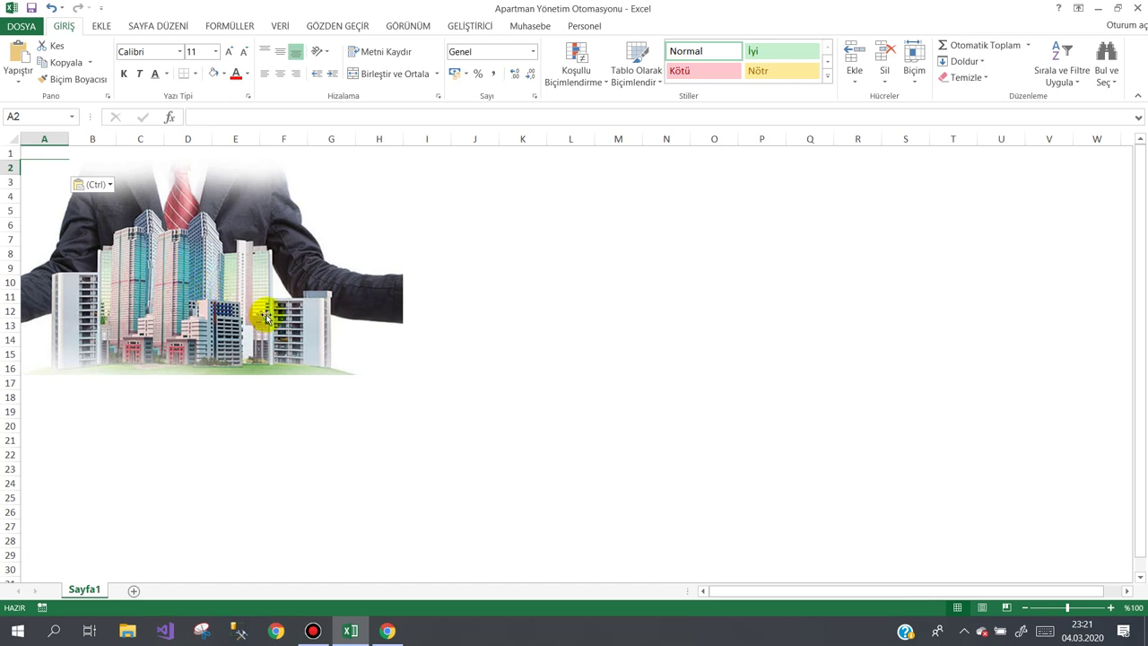
{"action": "left_click", "coordinate": [269, 318]}
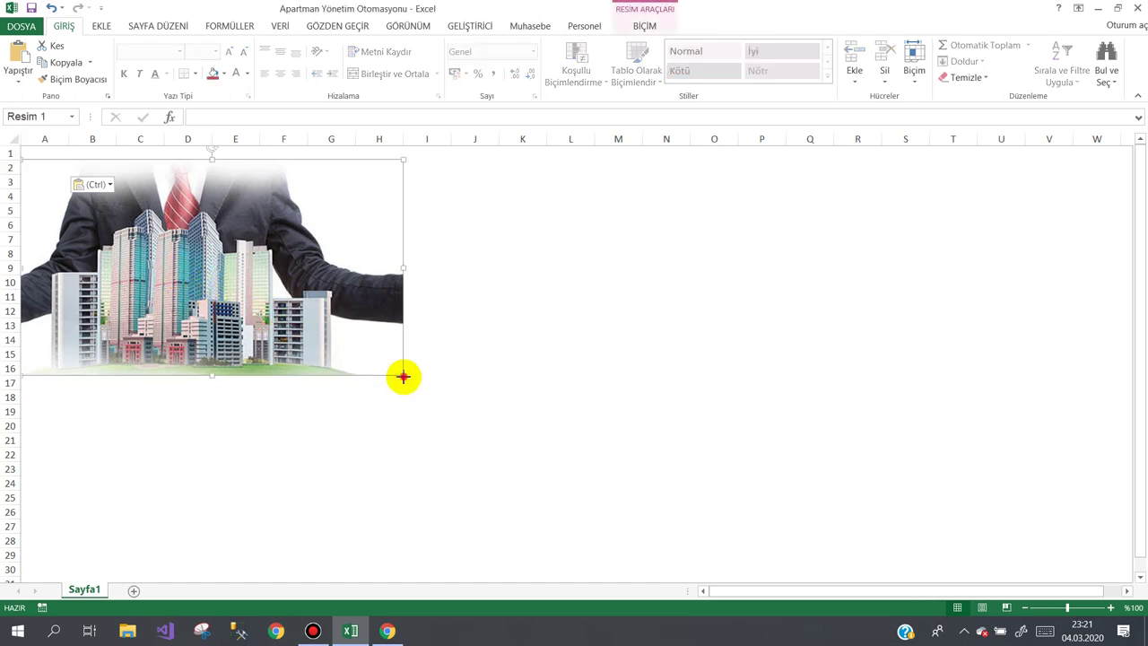
{"action": "left_click_drag", "start_coordinate": [403, 376], "coordinate": [543, 491]}
{"action": "left_click", "coordinate": [684, 266]}
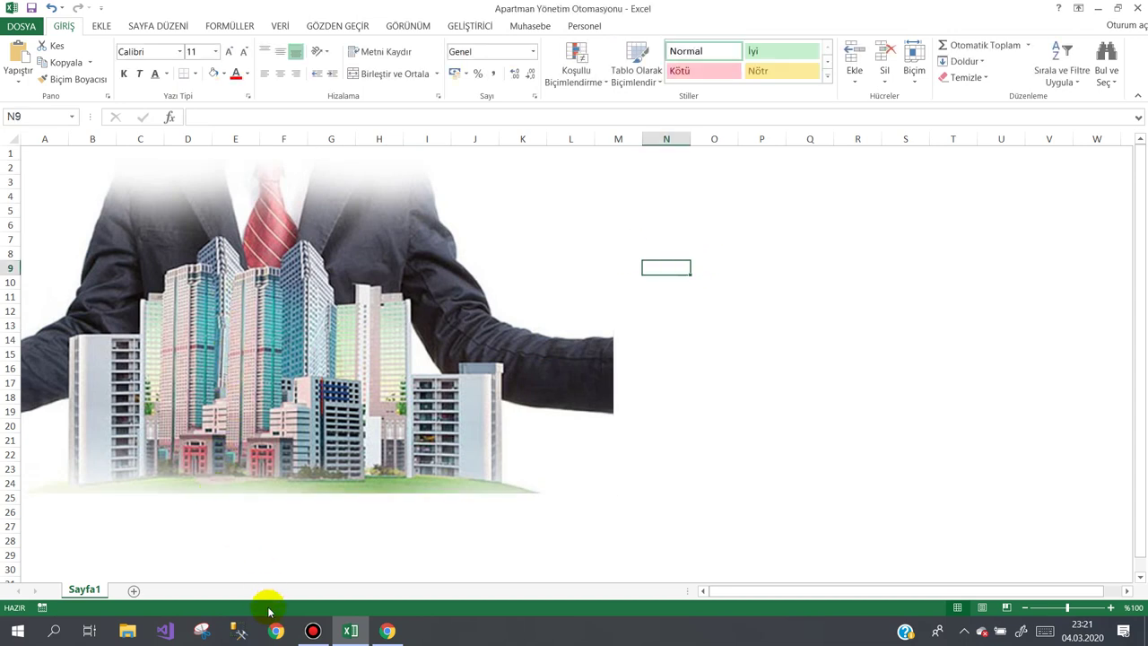
{"action": "left_click", "coordinate": [387, 633]}
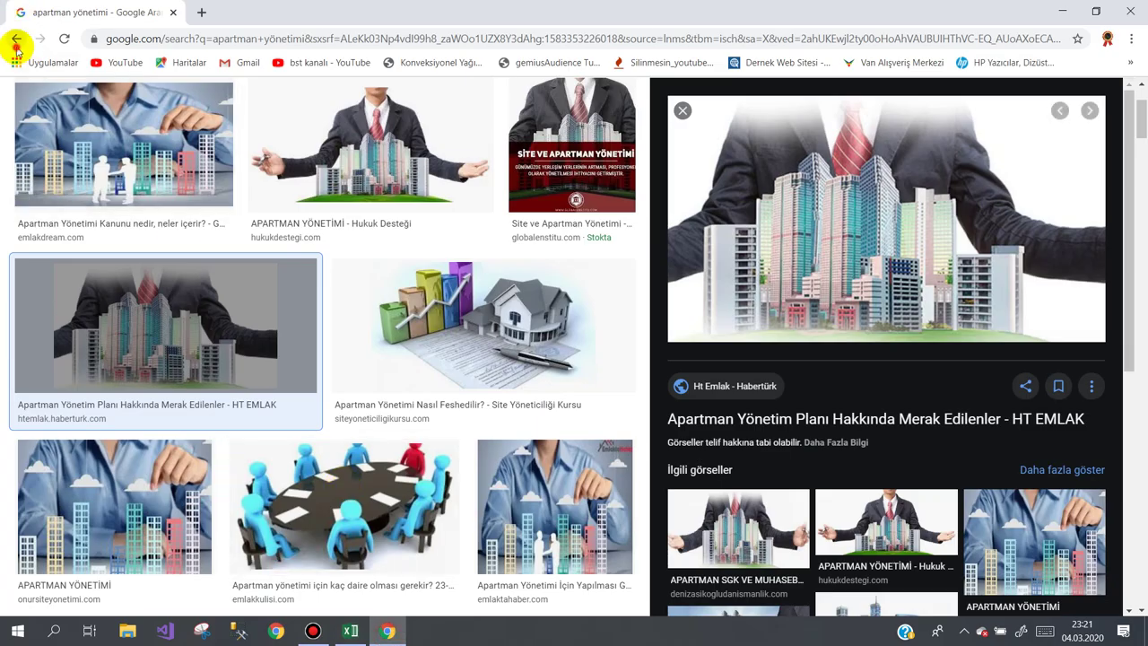
- Replace the image search with 'para kasası'
{"action": "left_click", "coordinate": [14, 38]}
{"action": "triple_click", "coordinate": [247, 107]}
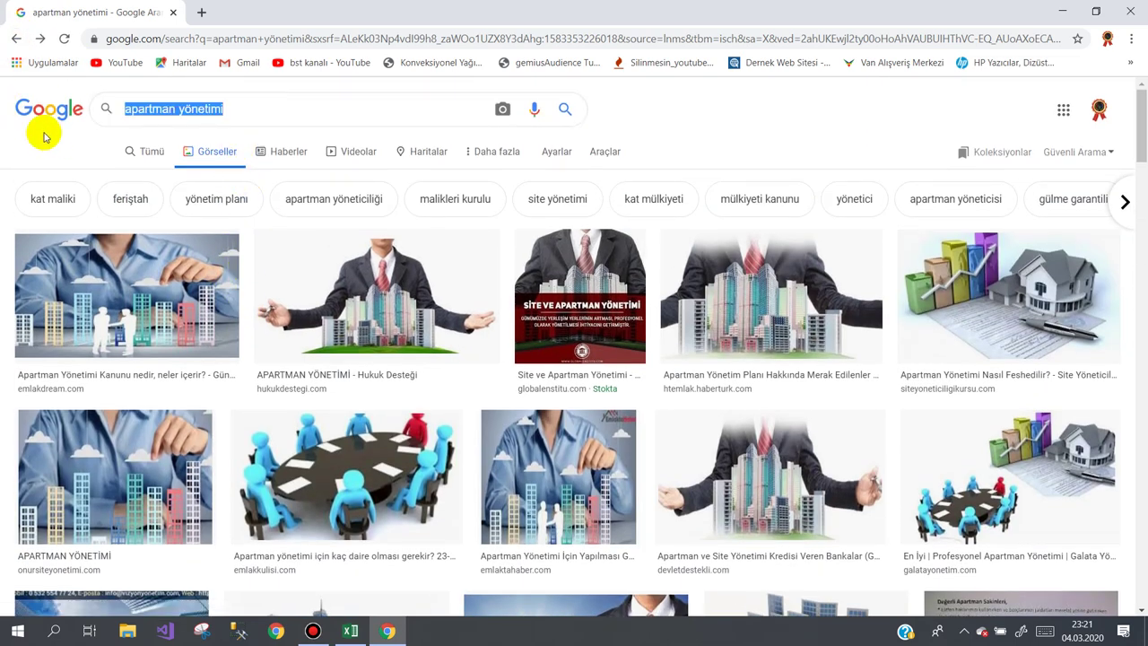
{"action": "type", "text": "pp"}
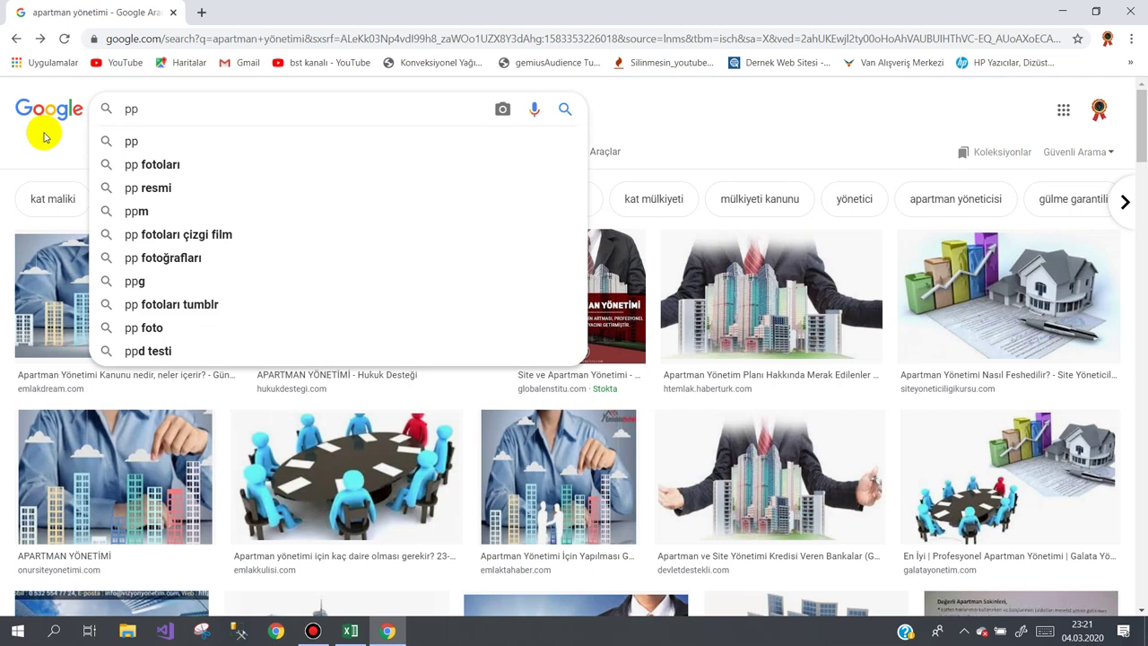
{"action": "key", "text": "BackSpace"}
{"action": "type", "text": "a"}
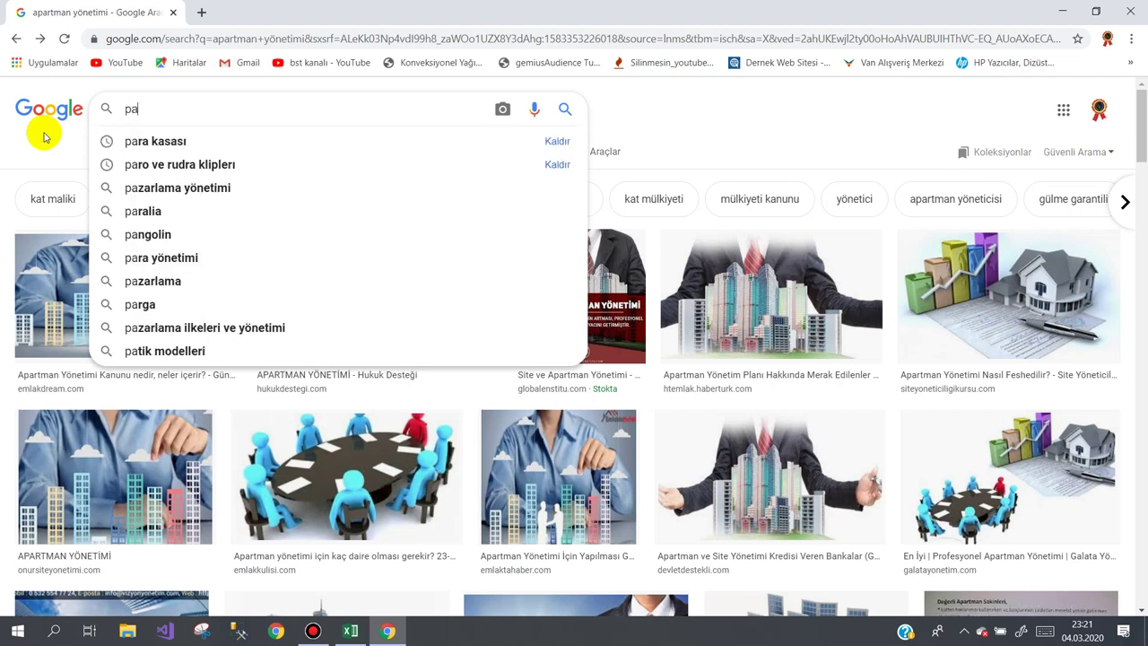
{"action": "key", "text": "Down"}
{"action": "key", "text": "Return"}
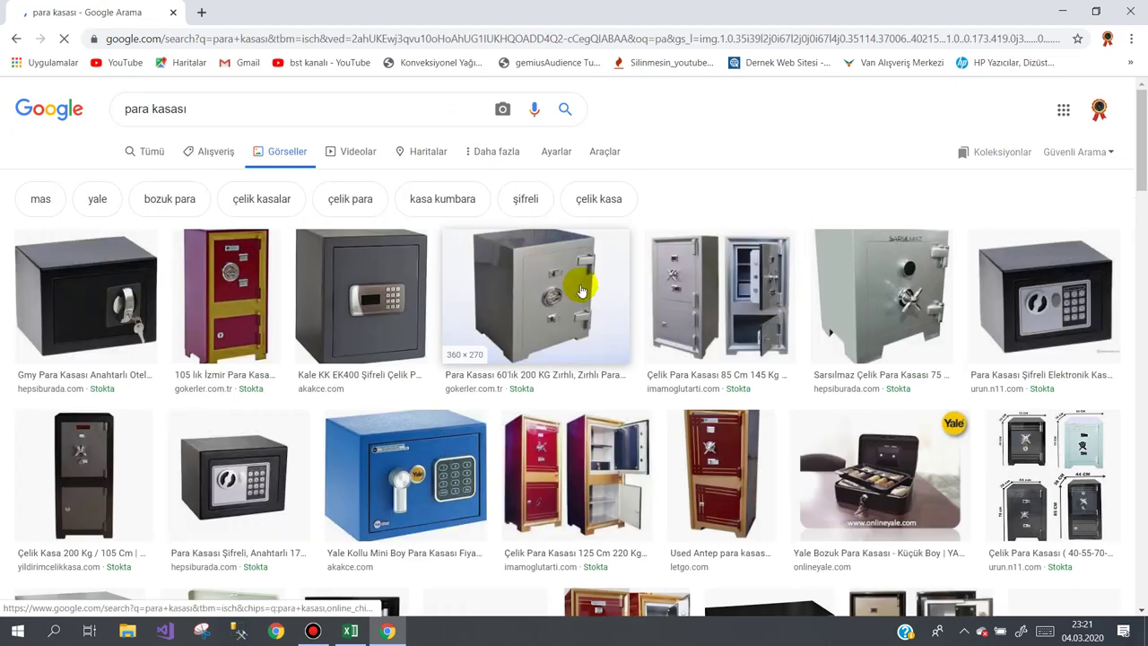
{"action": "scroll", "coordinate": [538, 299], "scroll_direction": "down", "scroll_amount": 3}
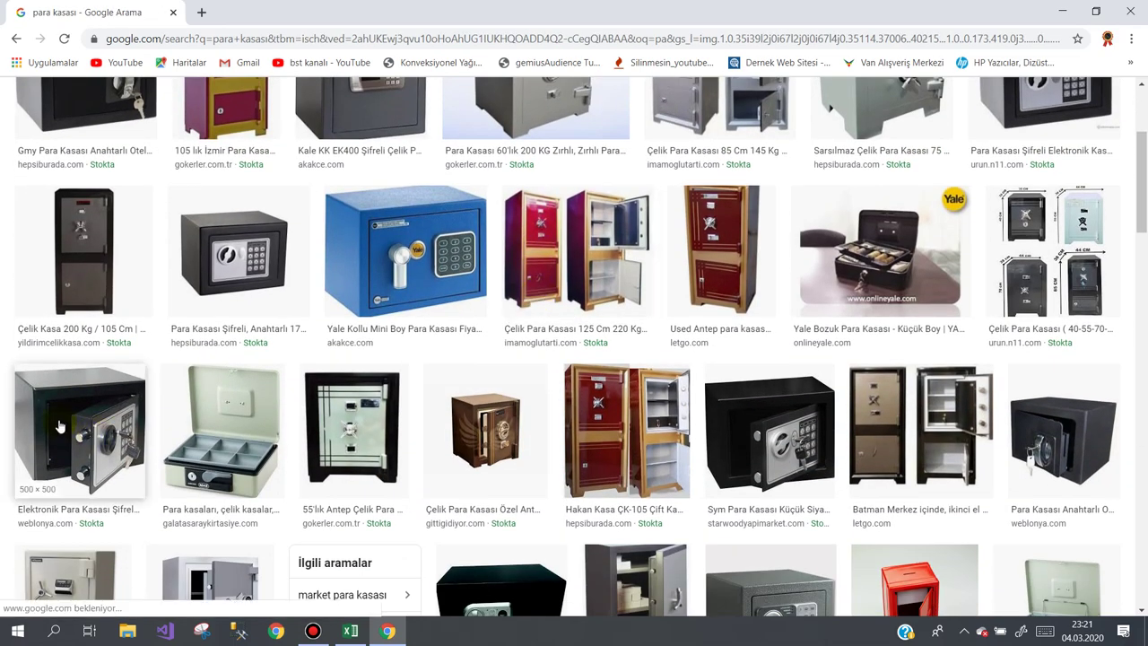
- Preview several safe images and copy the black Gmy key safe picture
{"action": "left_click", "coordinate": [59, 426]}
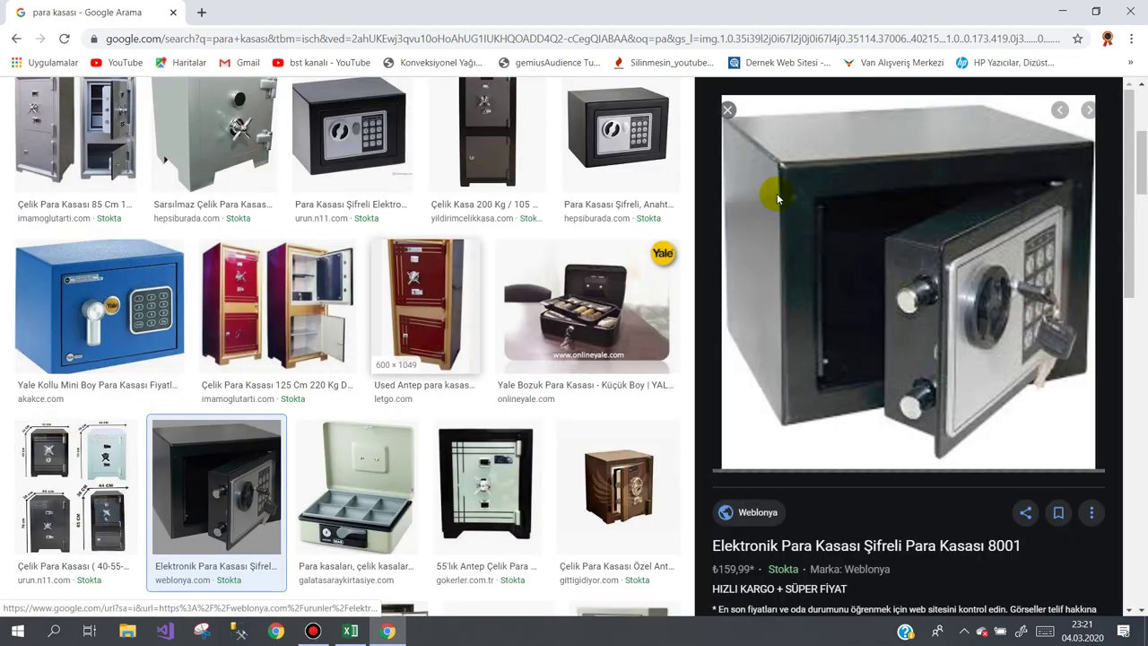
{"action": "right_click", "coordinate": [854, 250]}
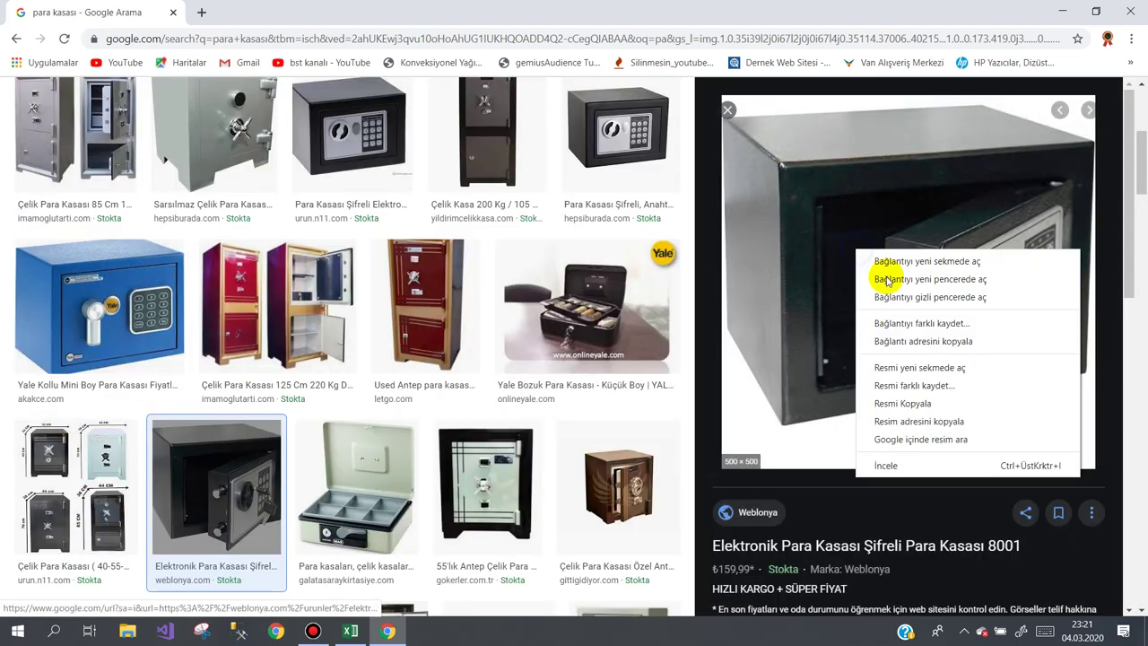
{"action": "left_click", "coordinate": [923, 402]}
{"action": "scroll", "coordinate": [422, 304], "scroll_direction": "up", "scroll_amount": 3}
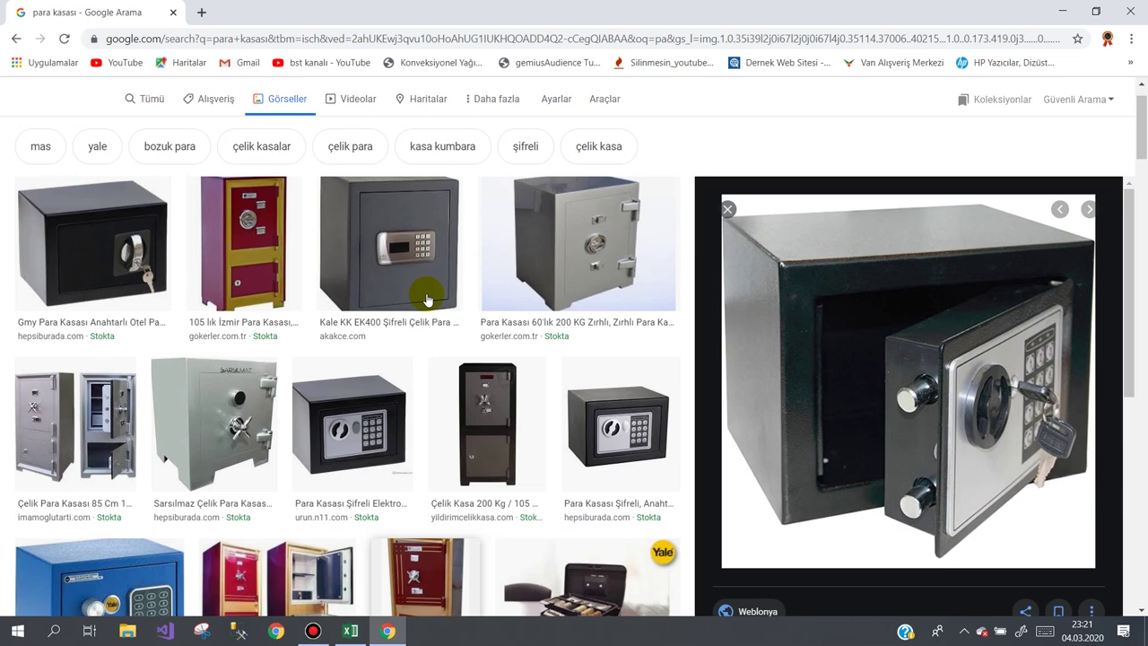
{"action": "left_click", "coordinate": [218, 404]}
{"action": "right_click", "coordinate": [965, 207]}
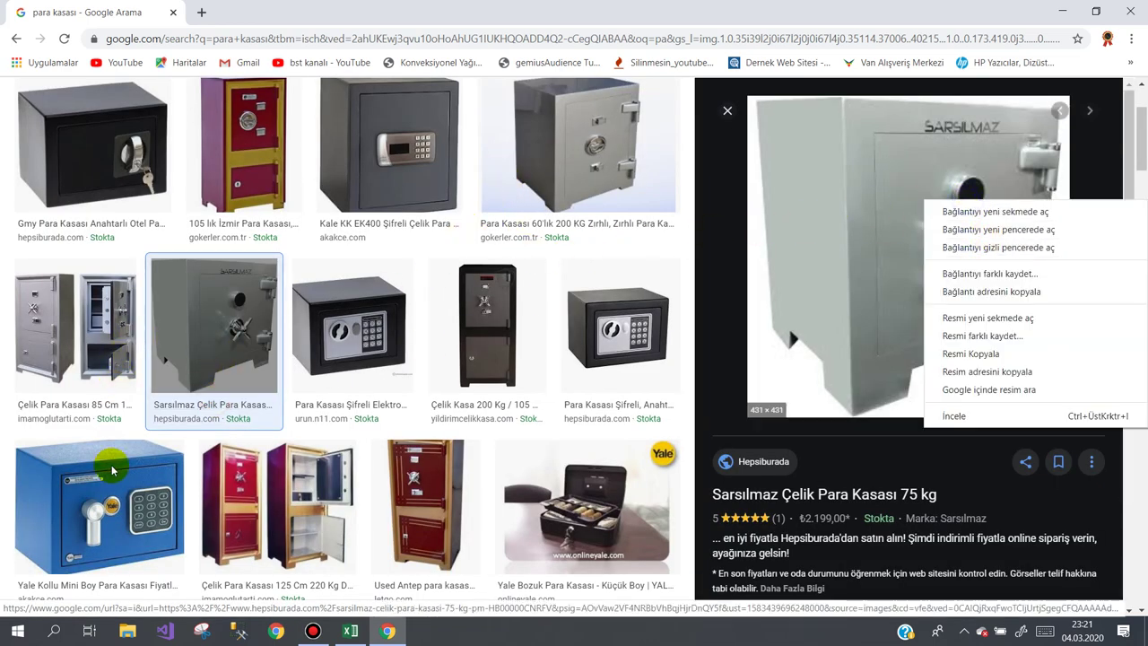
{"action": "left_click", "coordinate": [91, 164]}
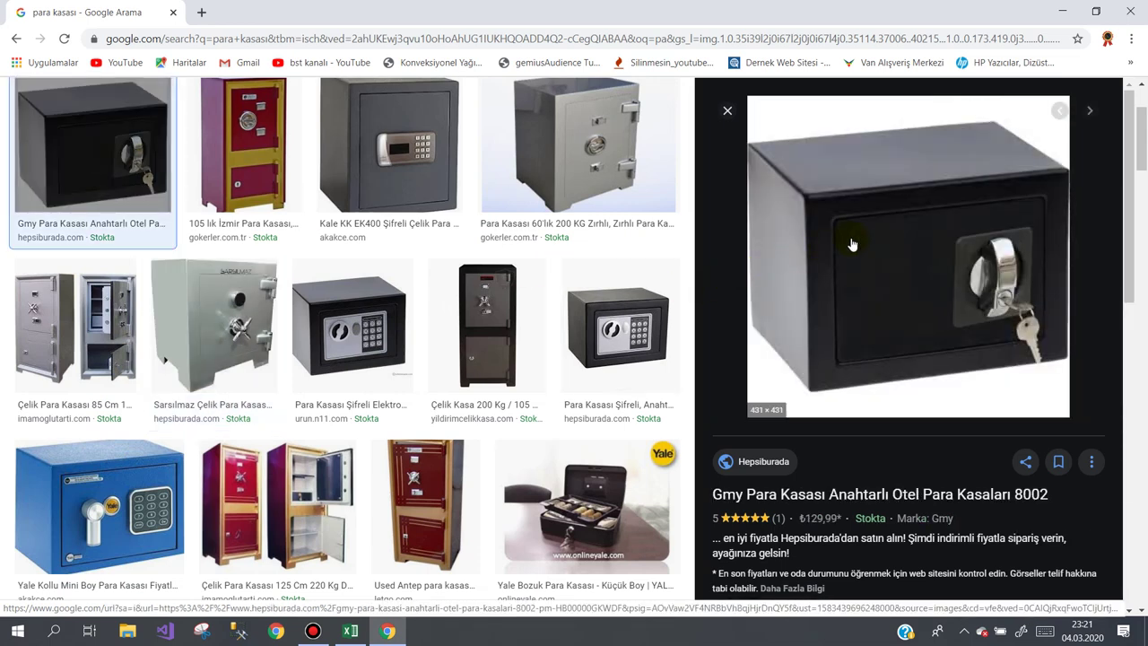
{"action": "right_click", "coordinate": [877, 231]}
{"action": "left_click", "coordinate": [923, 383]}
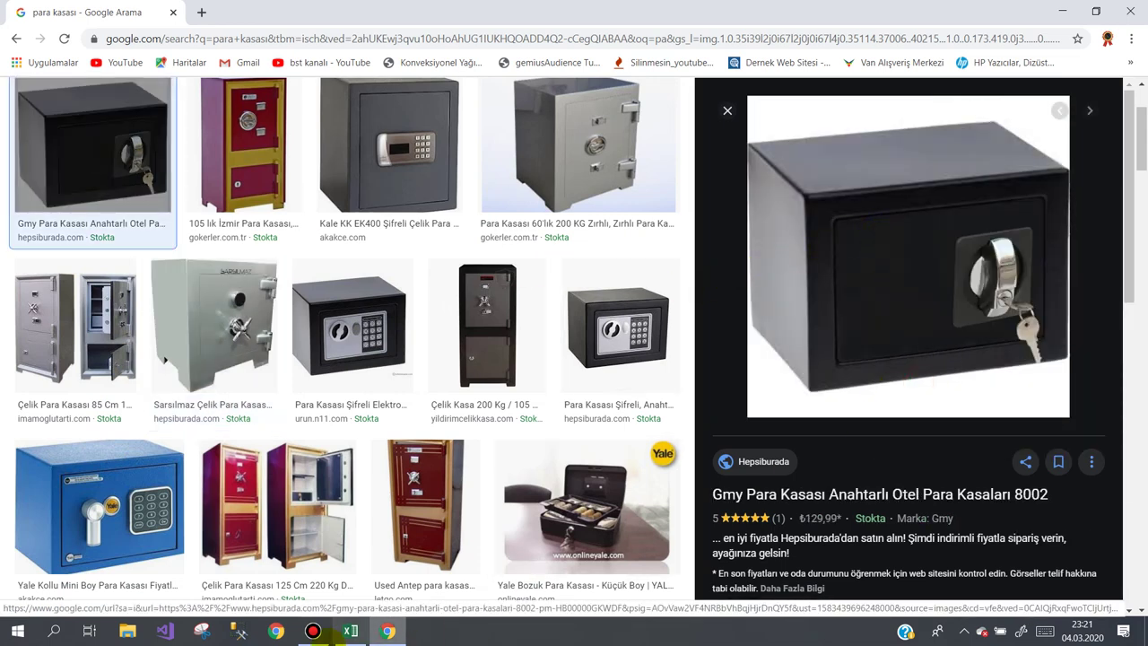
{"action": "left_click", "coordinate": [361, 626]}
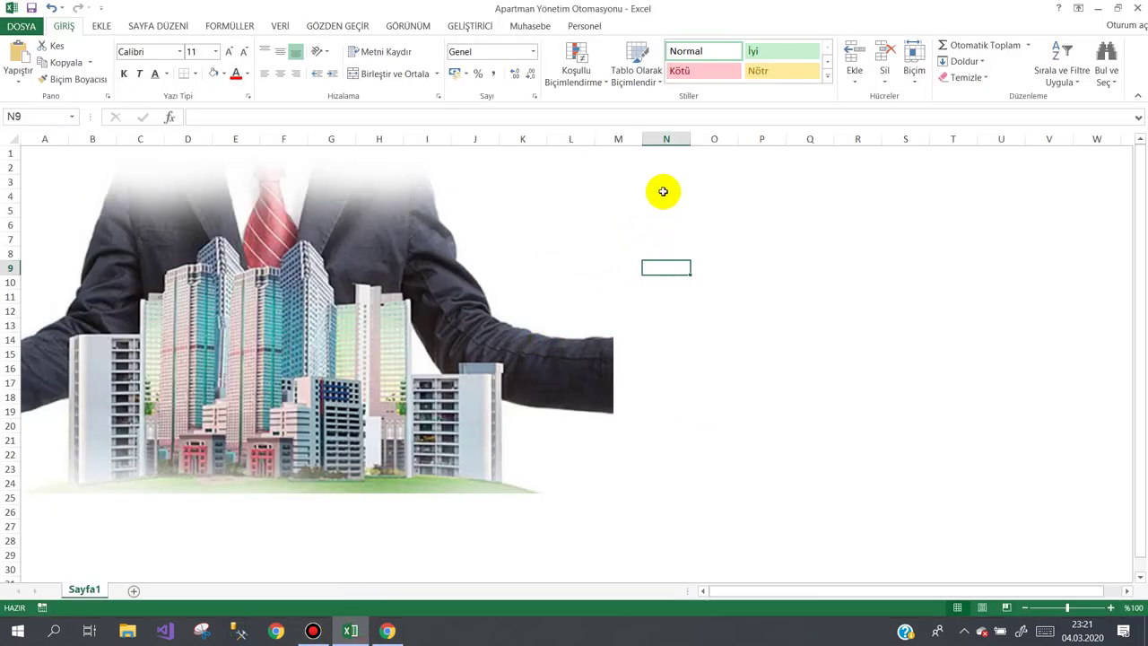
- Paste the copied safe picture at cell M2 and nudge it into place
{"action": "left_click", "coordinate": [639, 166]}
{"action": "key", "text": "ctrl+v"}
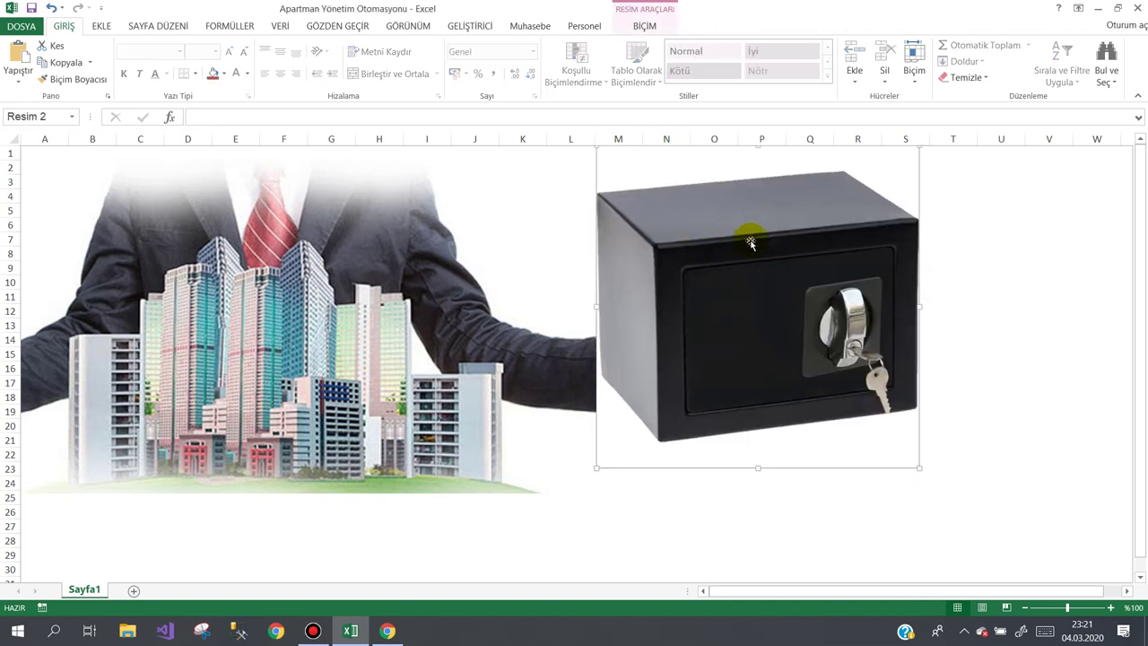
{"action": "left_click_drag", "start_coordinate": [748, 239], "coordinate": [760, 271]}
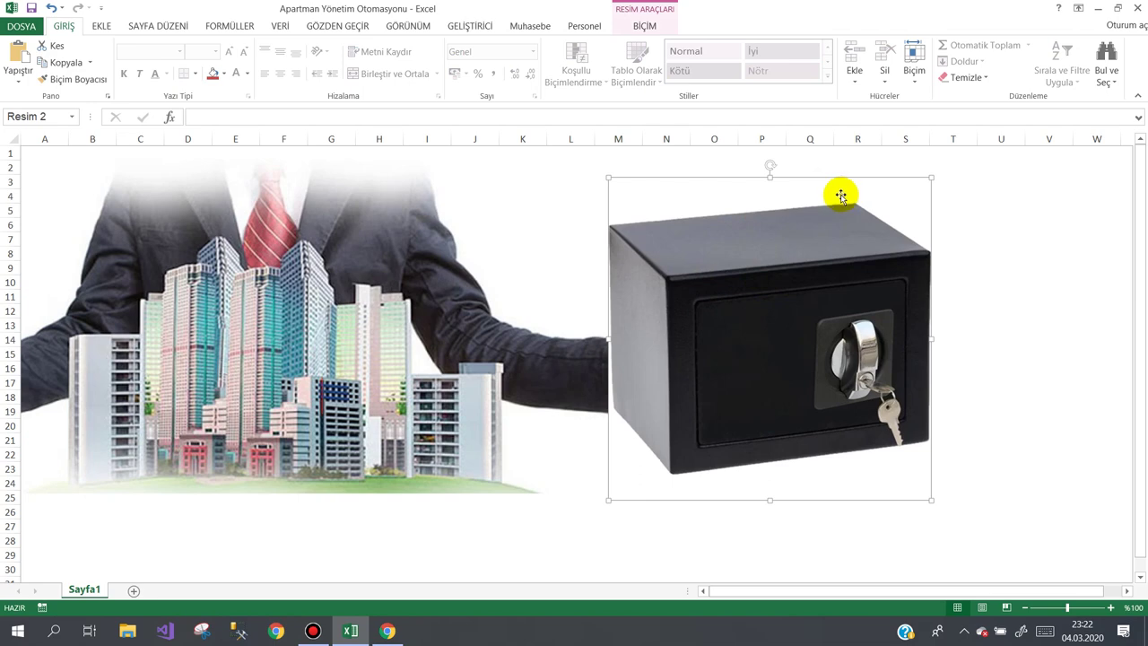
- Crop the empty space off the top and bottom of the safe picture
{"action": "left_click", "coordinate": [651, 26]}
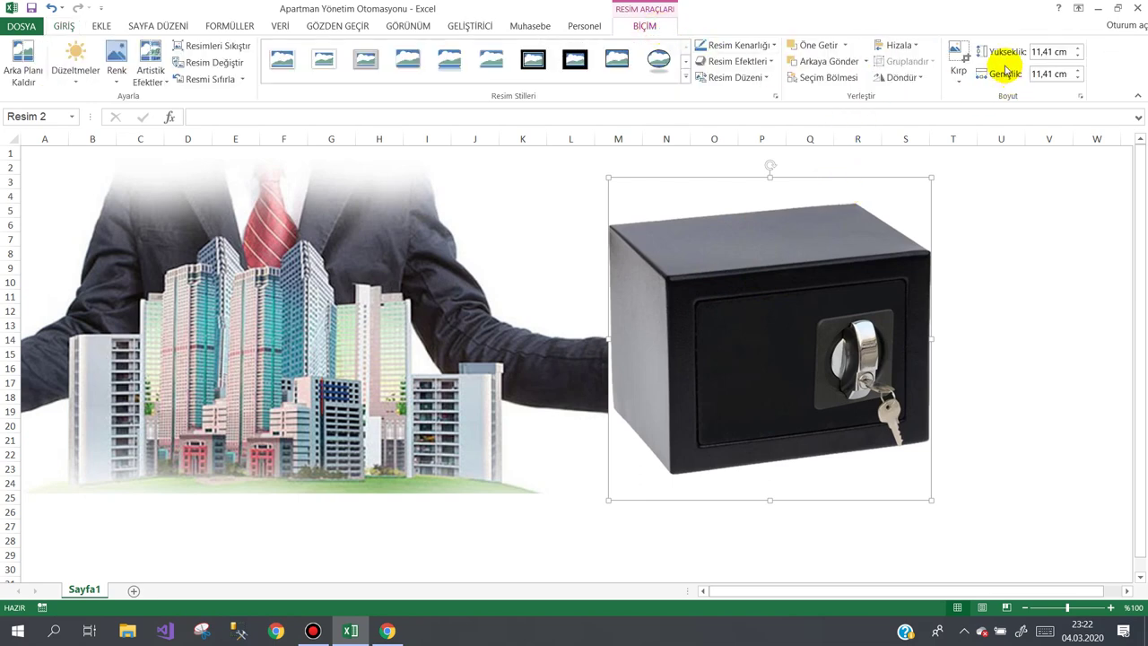
{"action": "left_click", "coordinate": [956, 54]}
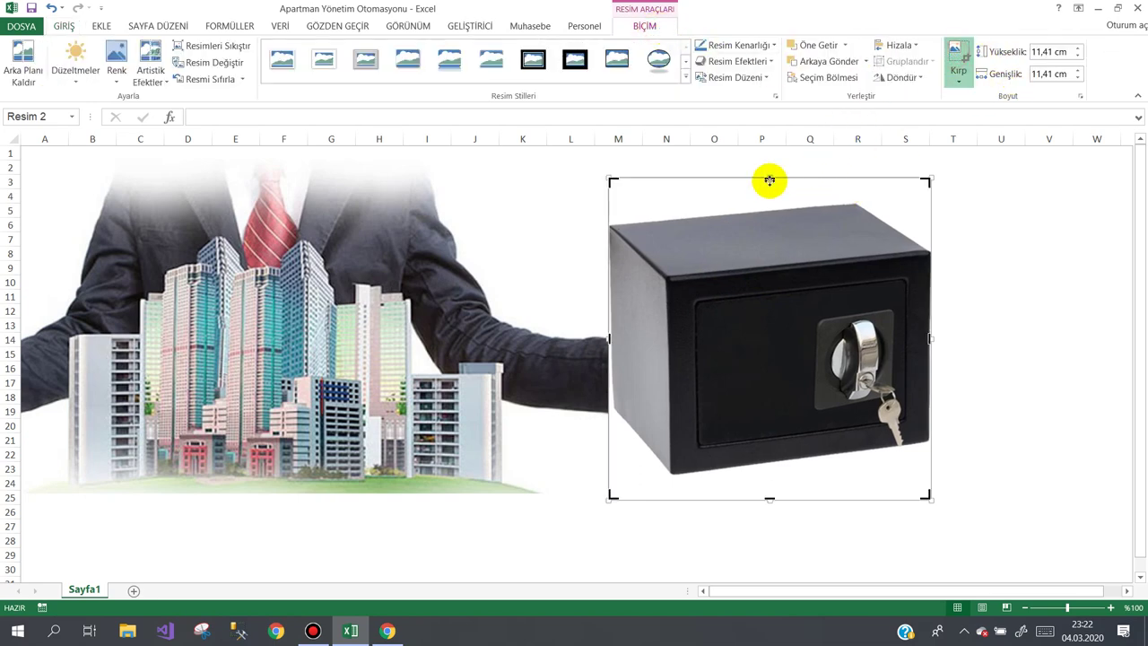
{"action": "left_click_drag", "start_coordinate": [770, 177], "coordinate": [776, 229]}
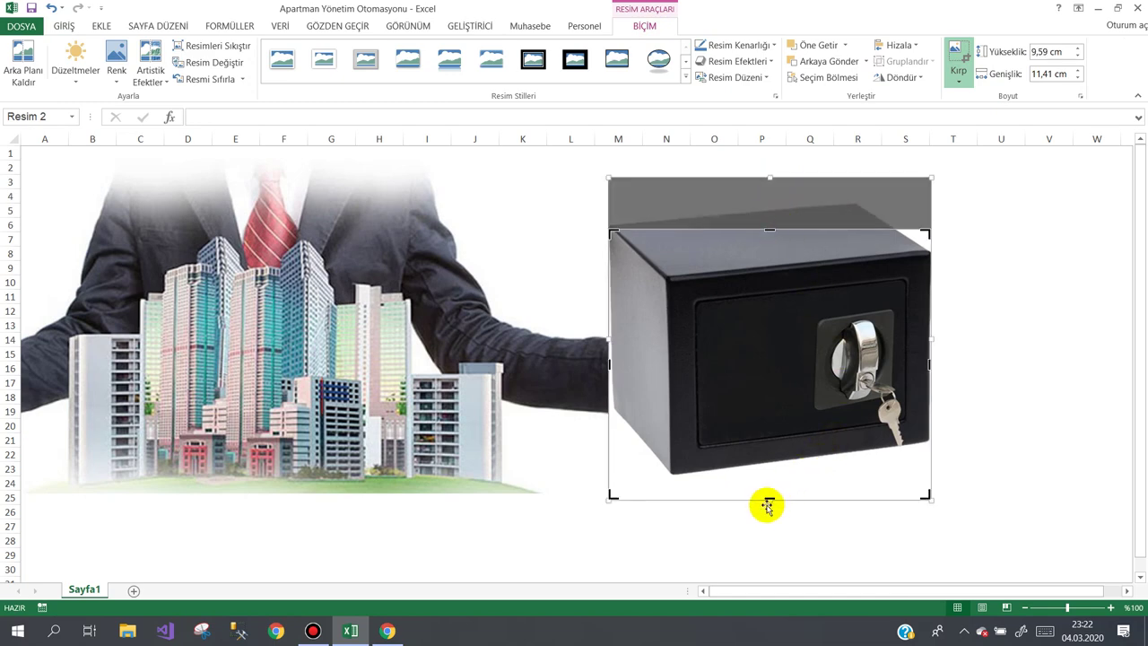
{"action": "left_click_drag", "start_coordinate": [768, 498], "coordinate": [768, 491]}
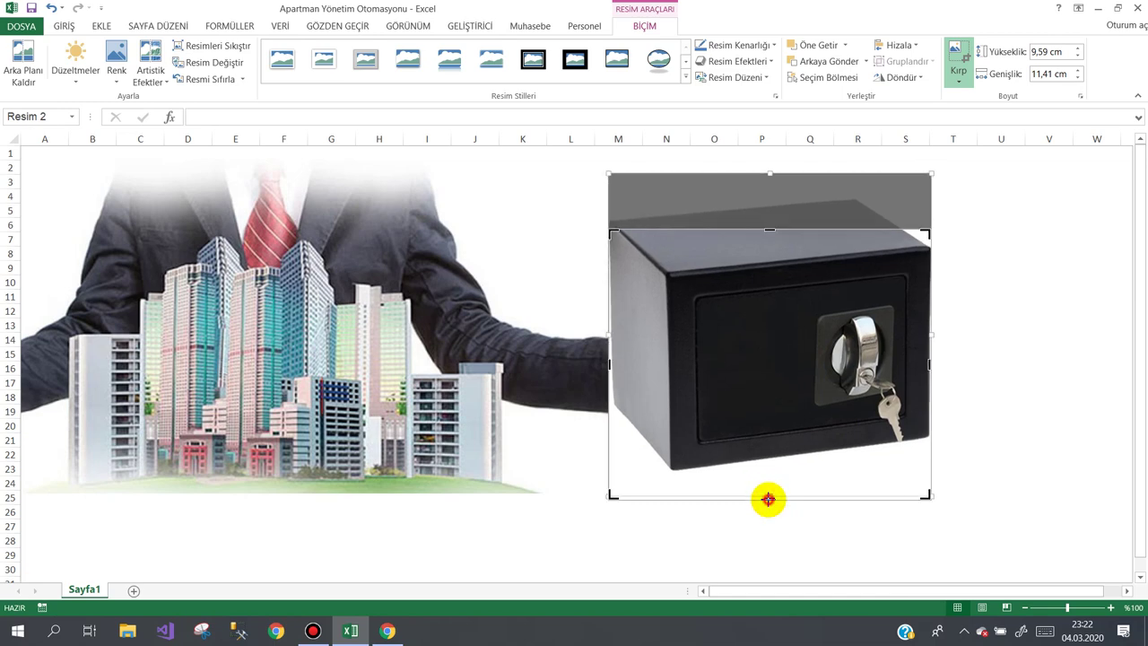
{"action": "left_click_drag", "start_coordinate": [768, 499], "coordinate": [770, 468]}
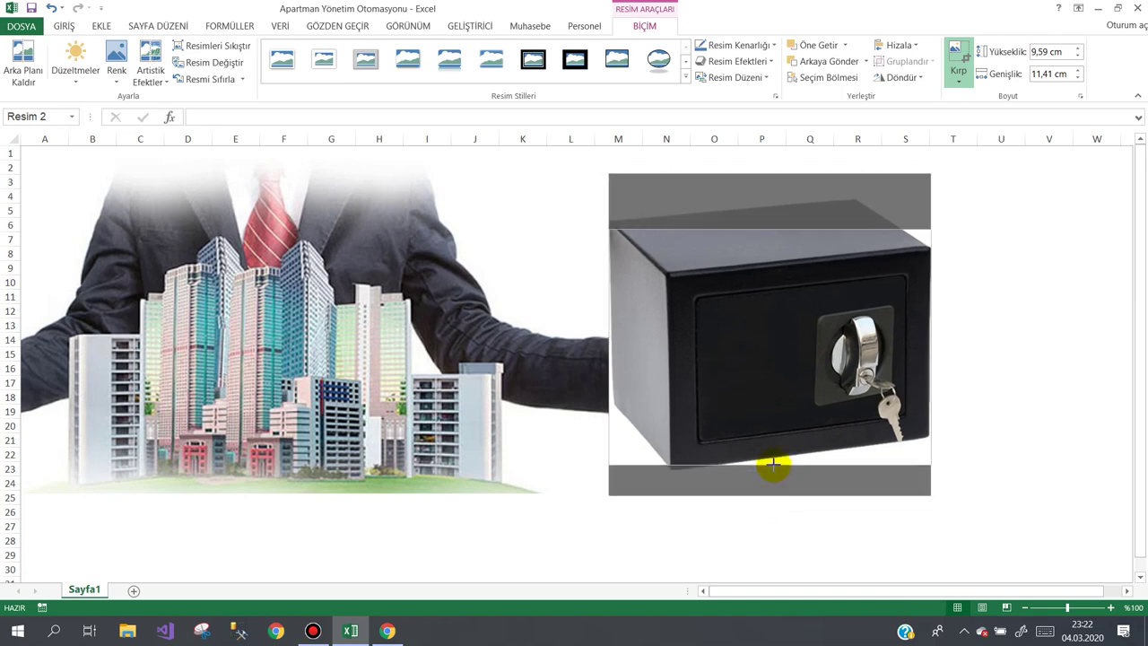
{"action": "left_click", "coordinate": [990, 315]}
- Move the safe picture up beside the buildings picture and select the cells below it from N19
{"action": "left_click_drag", "start_coordinate": [772, 341], "coordinate": [775, 263]}
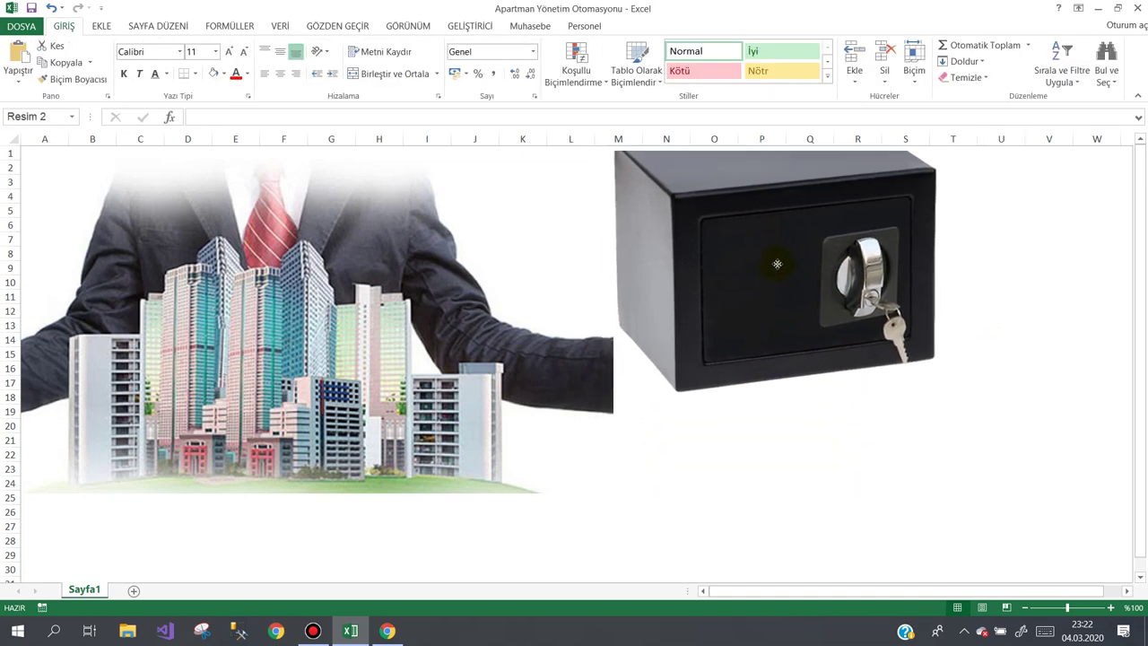
{"action": "left_click_drag", "start_coordinate": [775, 262], "coordinate": [779, 260]}
{"action": "left_click", "coordinate": [835, 451]}
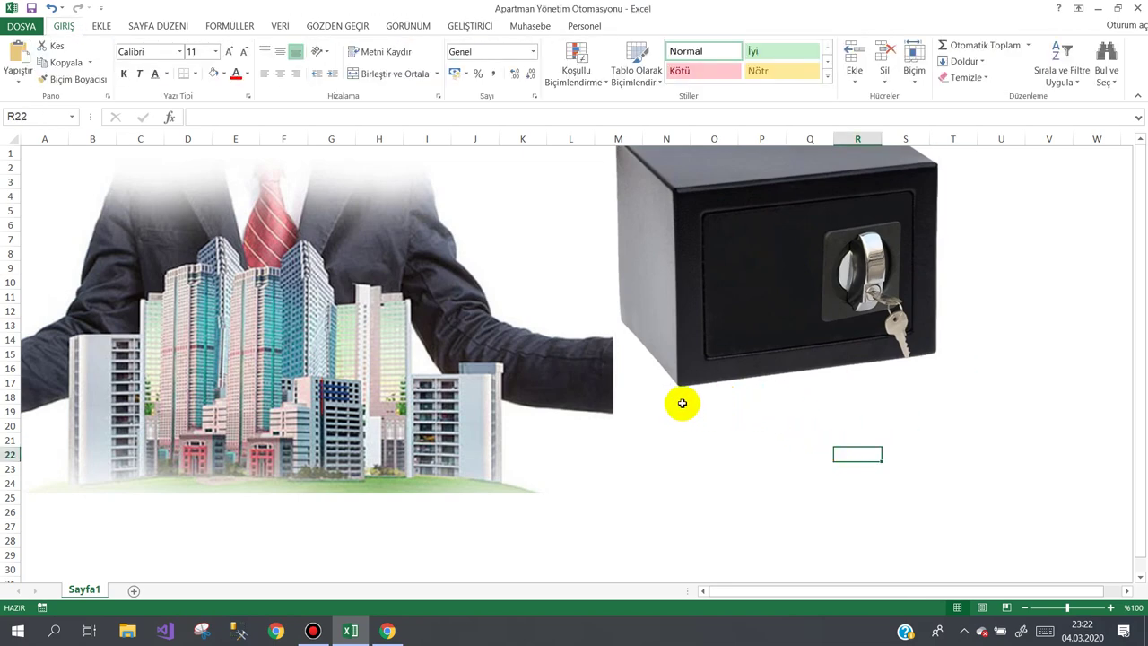
{"action": "left_click_drag", "start_coordinate": [660, 407], "coordinate": [901, 436]}
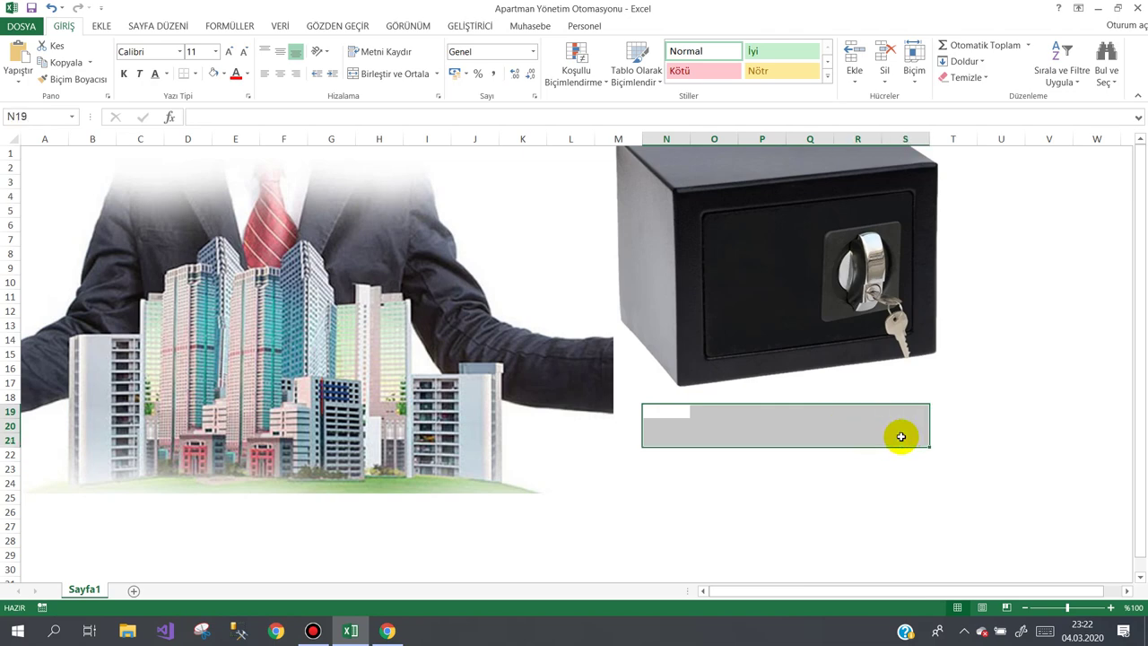
- Merge N19:S21, enter 12000 and enlarge its font to 28
{"action": "left_click", "coordinate": [369, 79]}
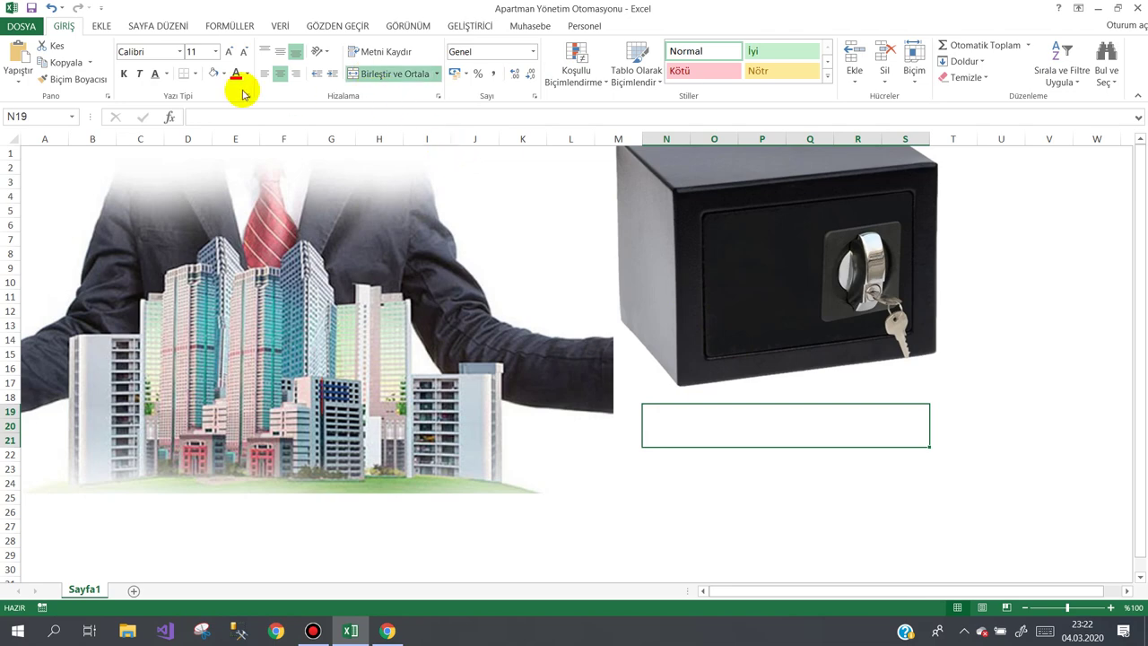
{"action": "type", "text": "12000"}
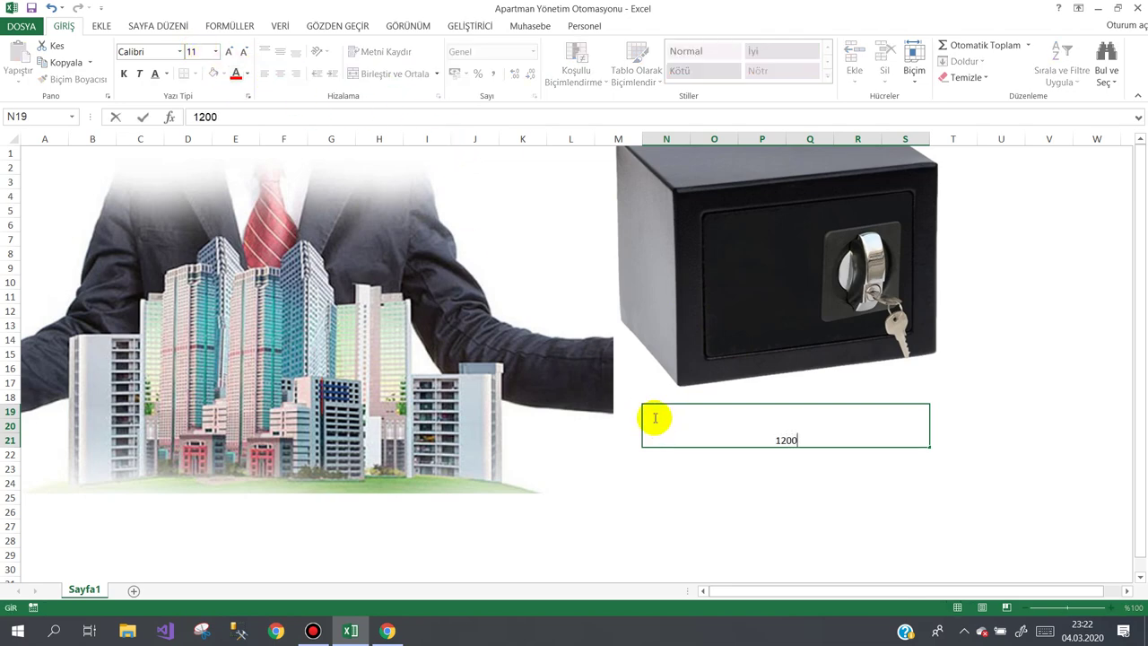
{"action": "left_click", "coordinate": [730, 492]}
{"action": "left_click", "coordinate": [756, 443]}
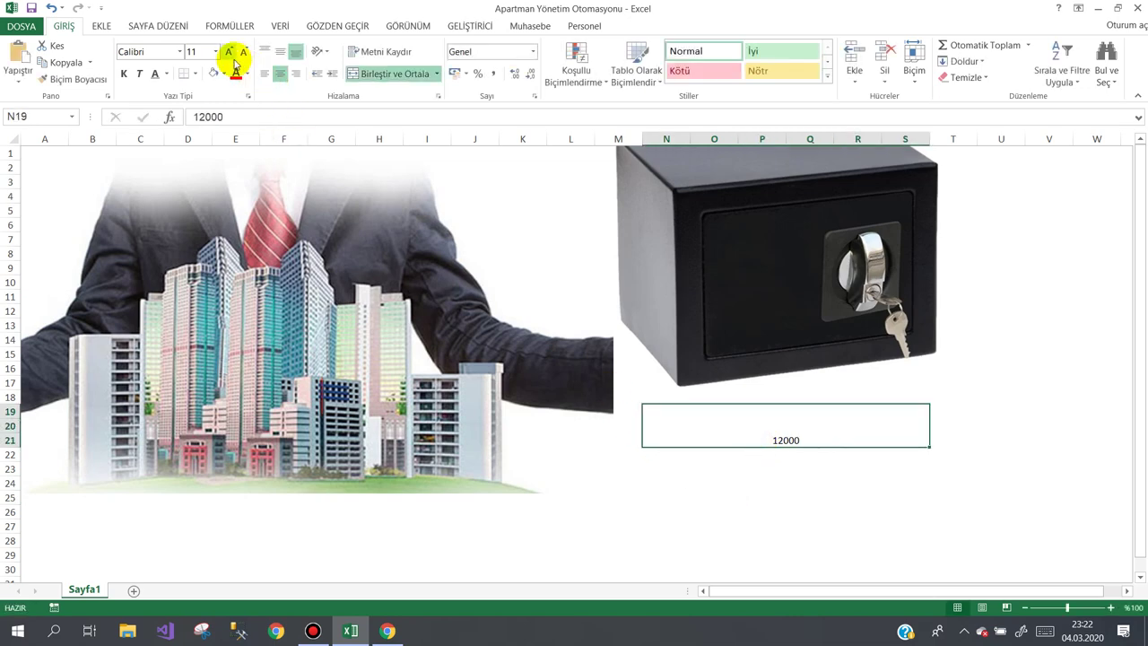
{"action": "double_click", "coordinate": [230, 52]}
{"action": "left_click", "coordinate": [230, 52]}
{"action": "double_click", "coordinate": [230, 52]}
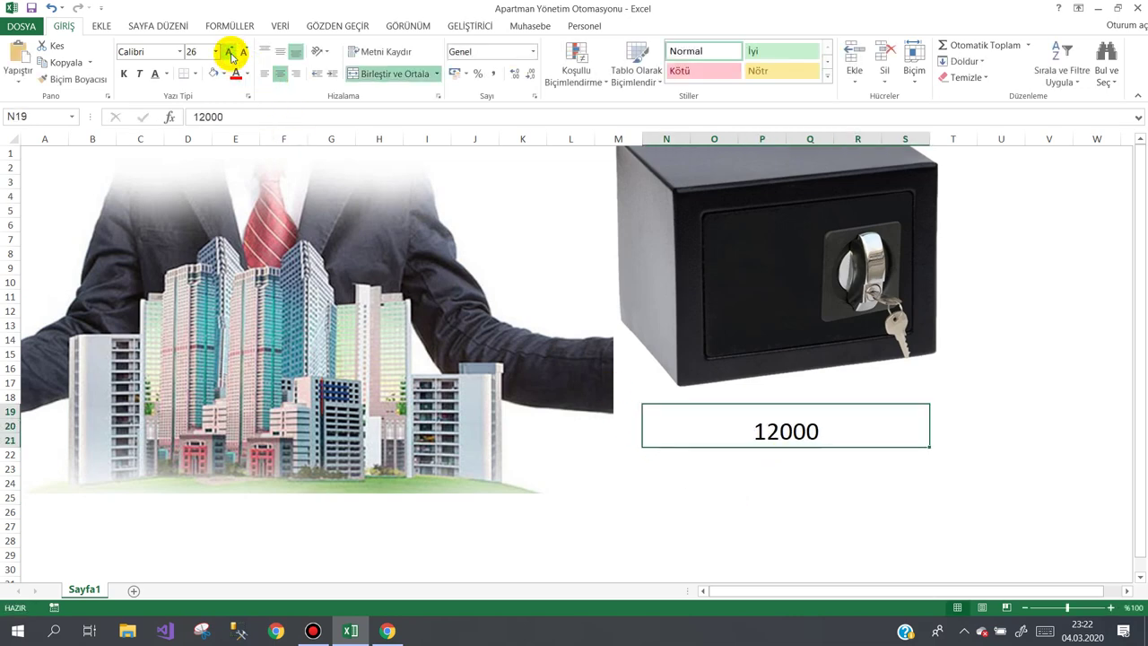
{"action": "double_click", "coordinate": [229, 52]}
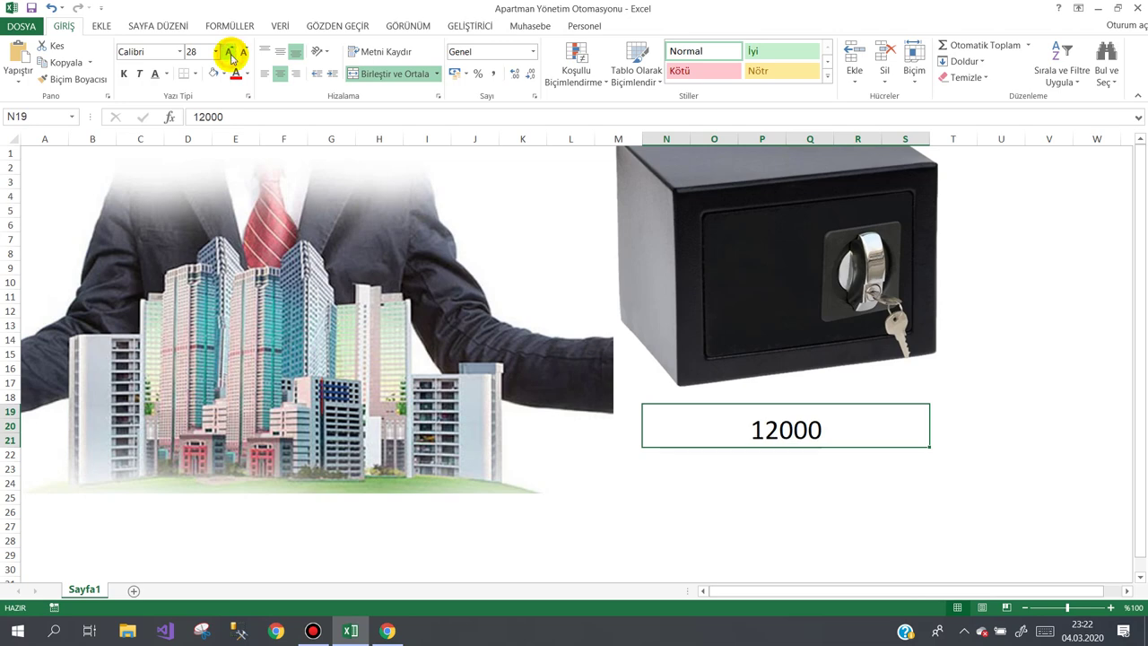
- Format the amount as centred, red, bold Accounting currency showing 12.000,00 TL
{"action": "left_click", "coordinate": [455, 76]}
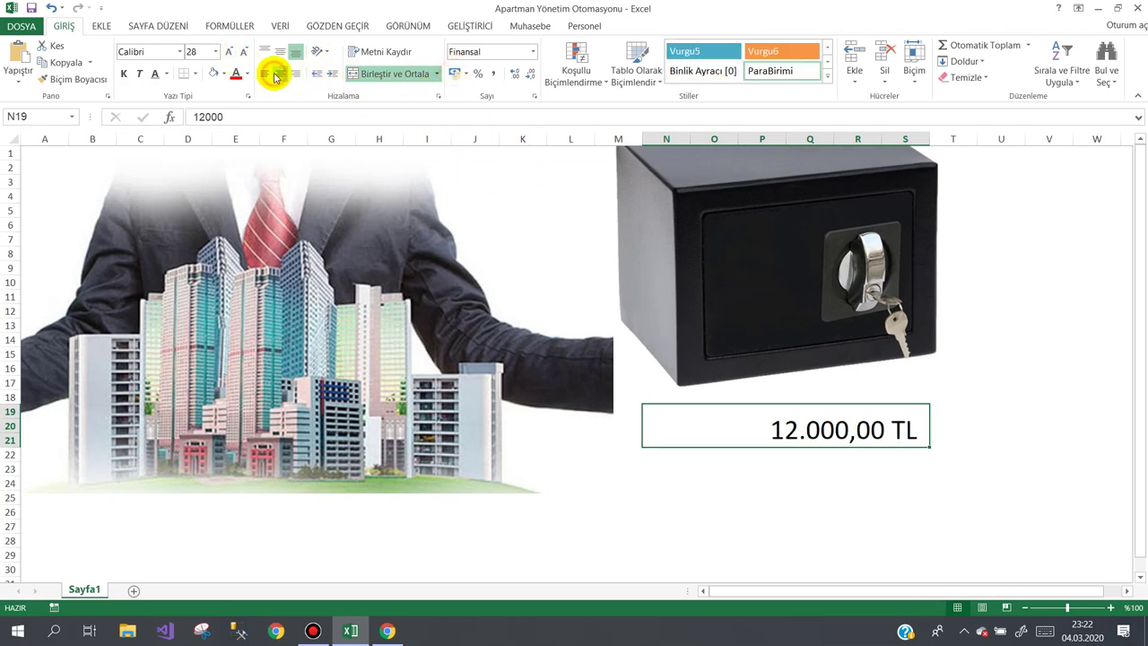
{"action": "left_click", "coordinate": [285, 51]}
{"action": "left_click", "coordinate": [279, 72]}
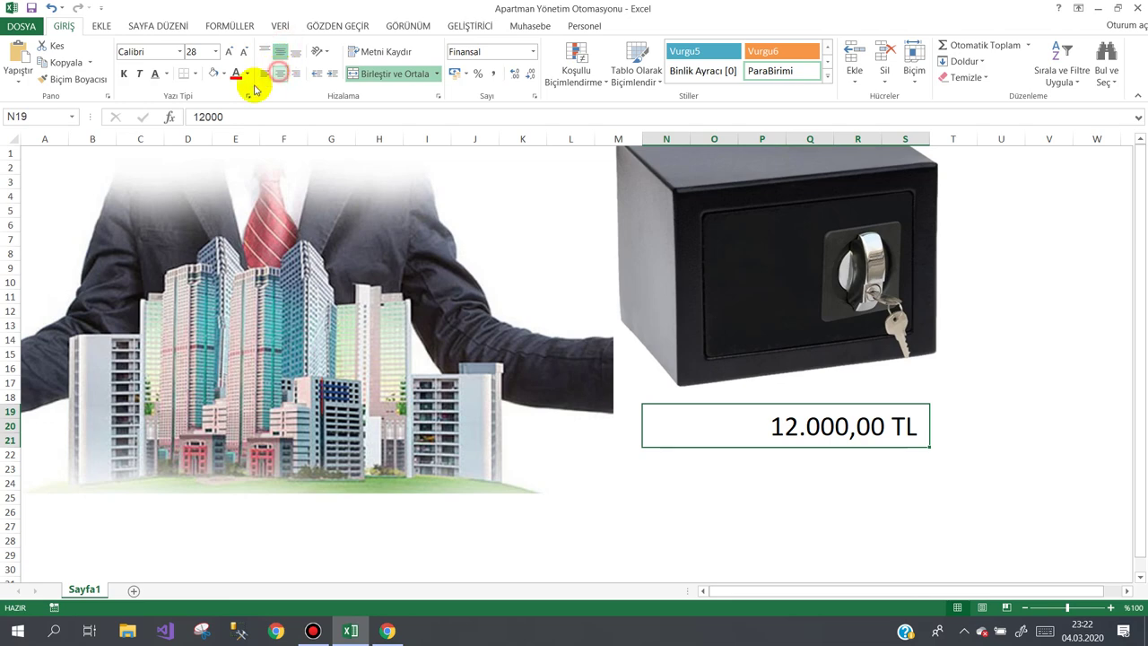
{"action": "left_click", "coordinate": [236, 73]}
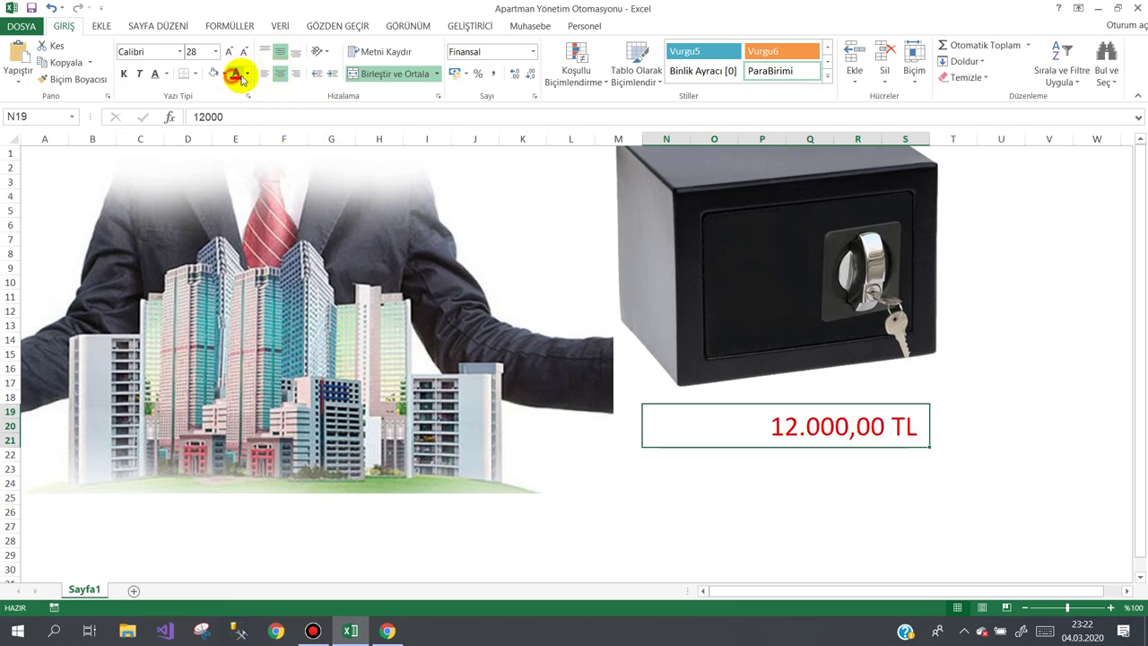
{"action": "left_click", "coordinate": [123, 73]}
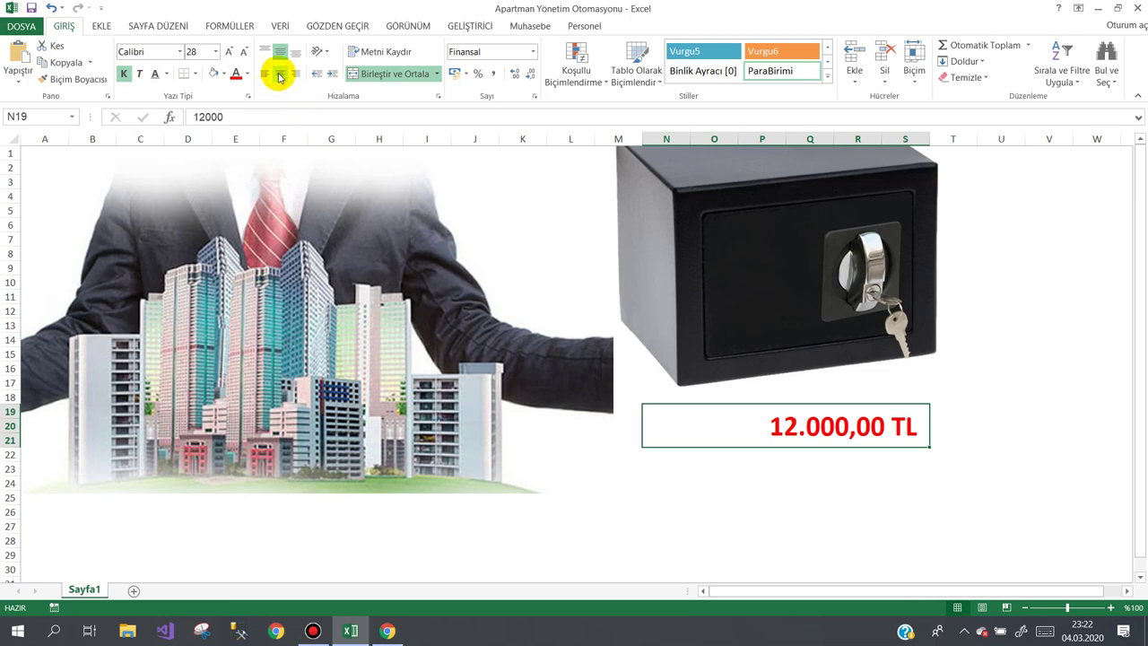
{"action": "left_click", "coordinate": [703, 468]}
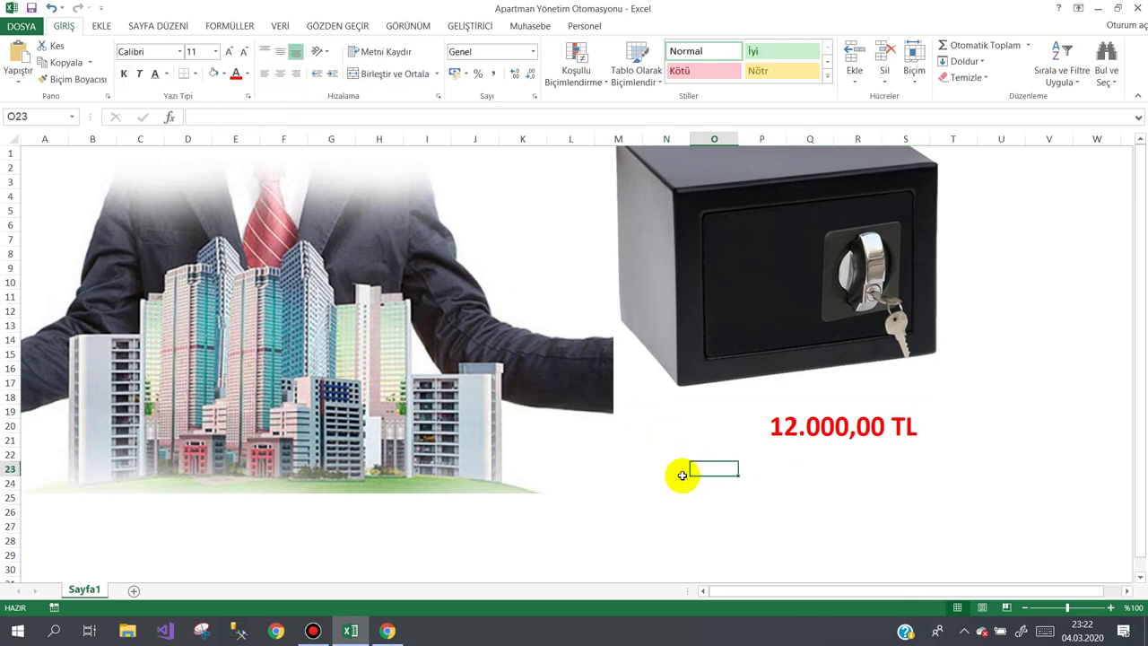
{"action": "left_click", "coordinate": [706, 439]}
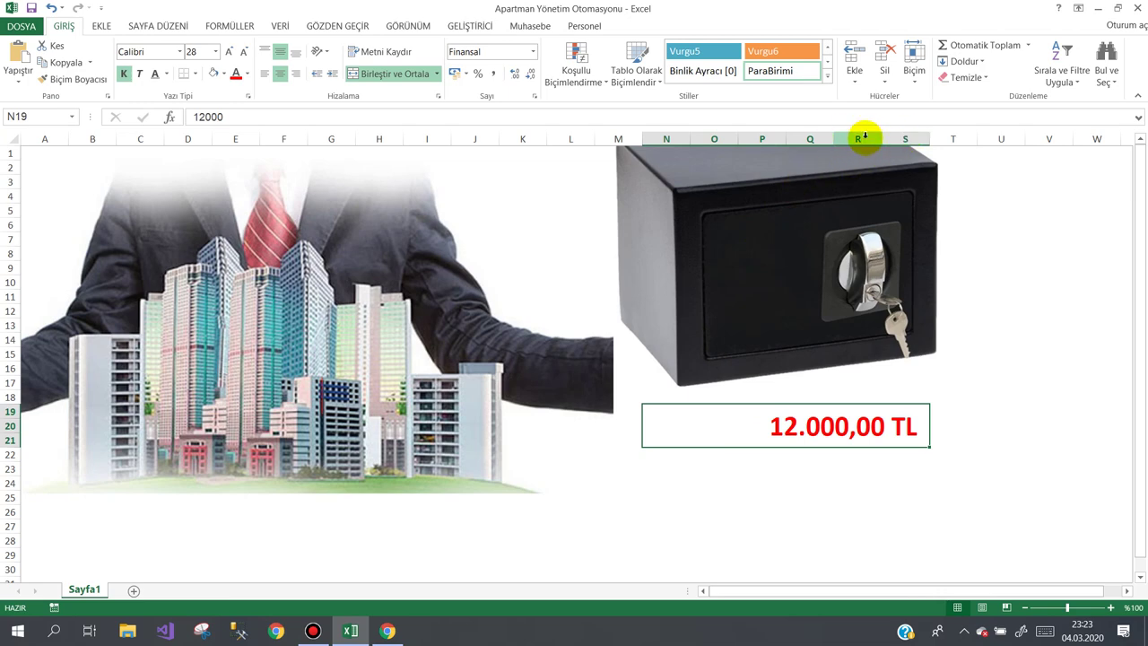
{"action": "left_click", "coordinate": [703, 480]}
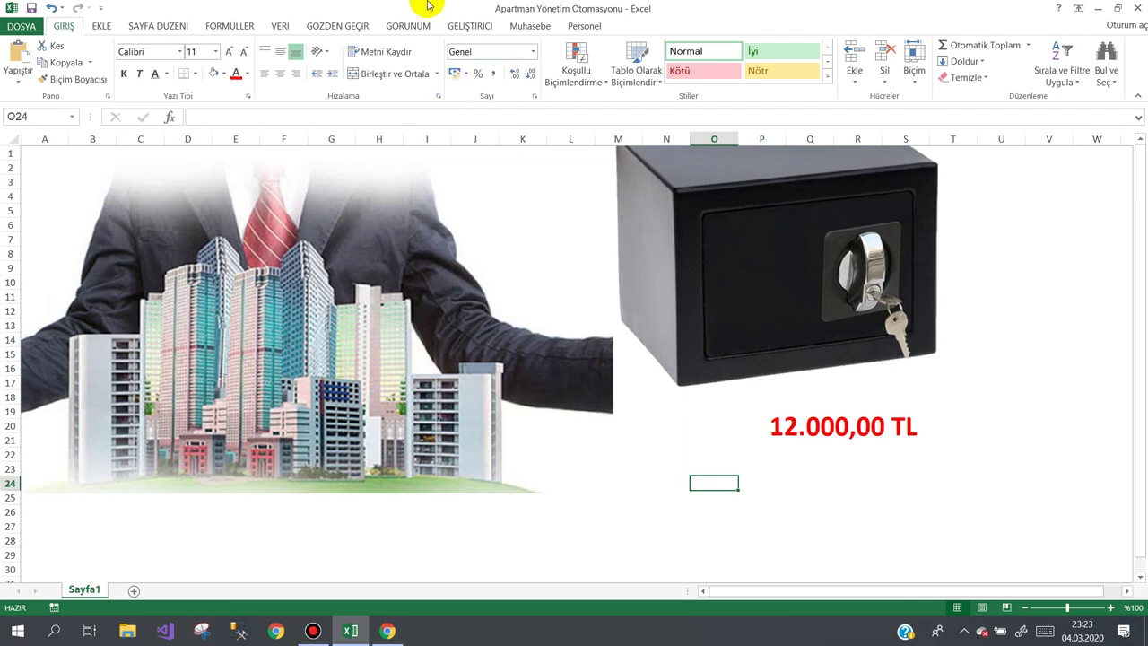
{"action": "left_click", "coordinate": [466, 26]}
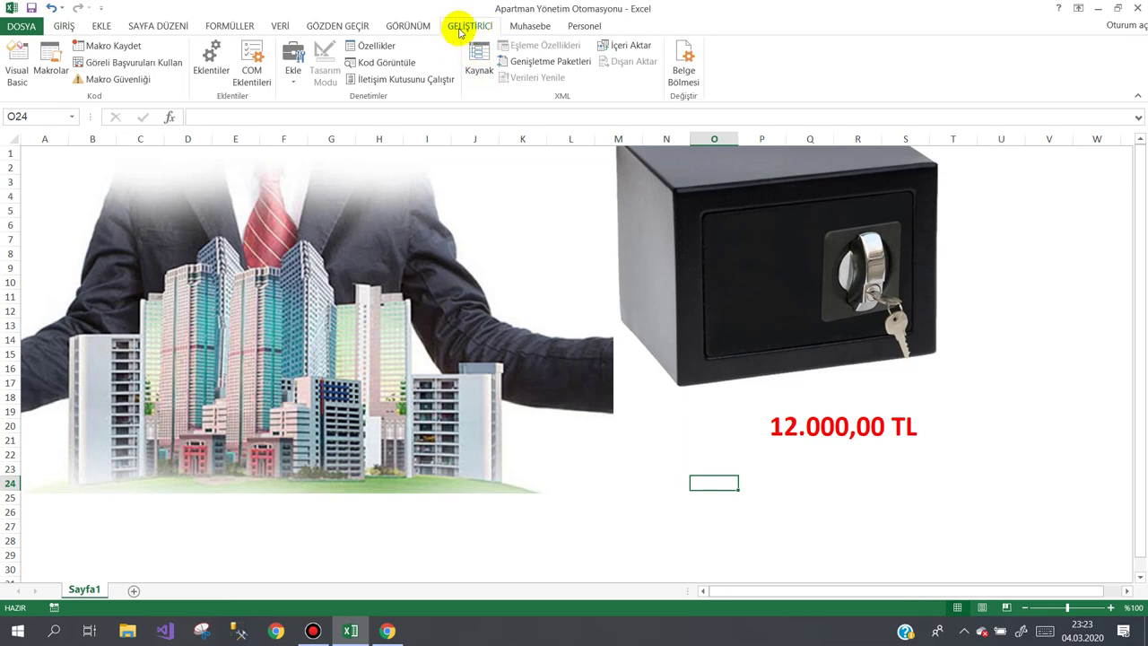
{"action": "left_click", "coordinate": [17, 29]}
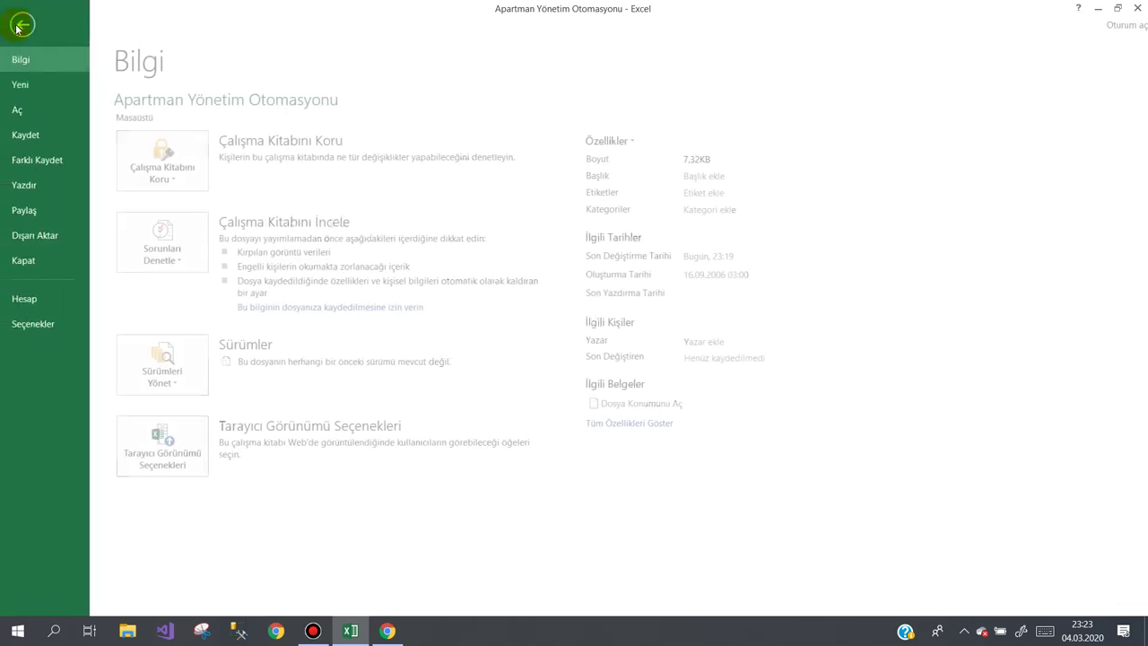
{"action": "left_click", "coordinate": [33, 326]}
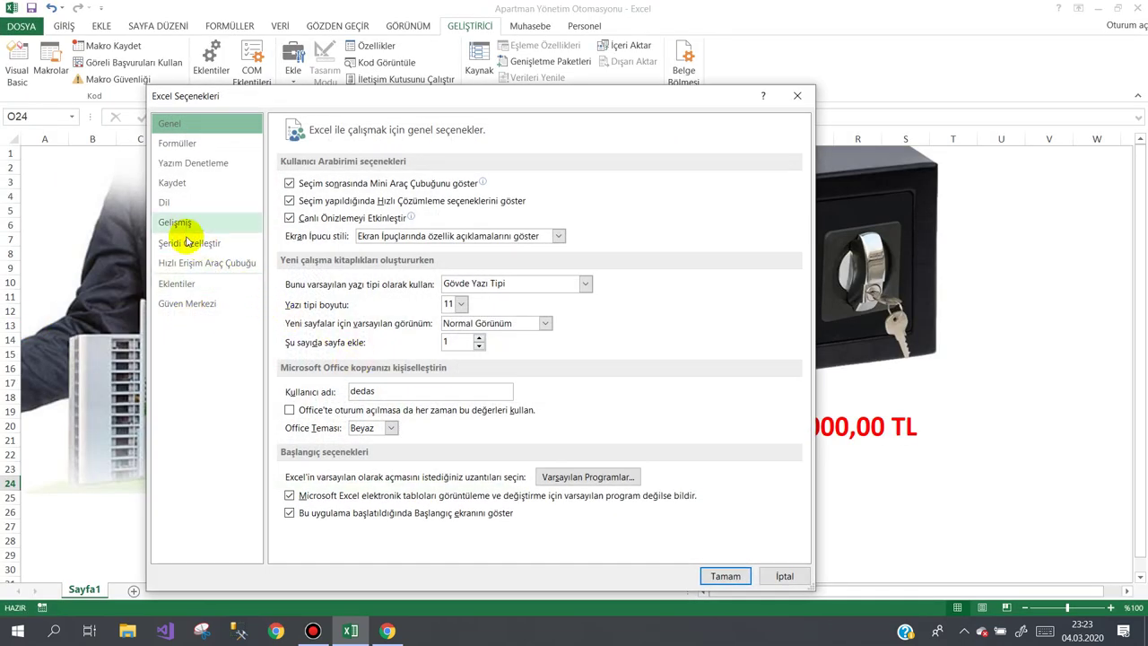
{"action": "left_click", "coordinate": [188, 243]}
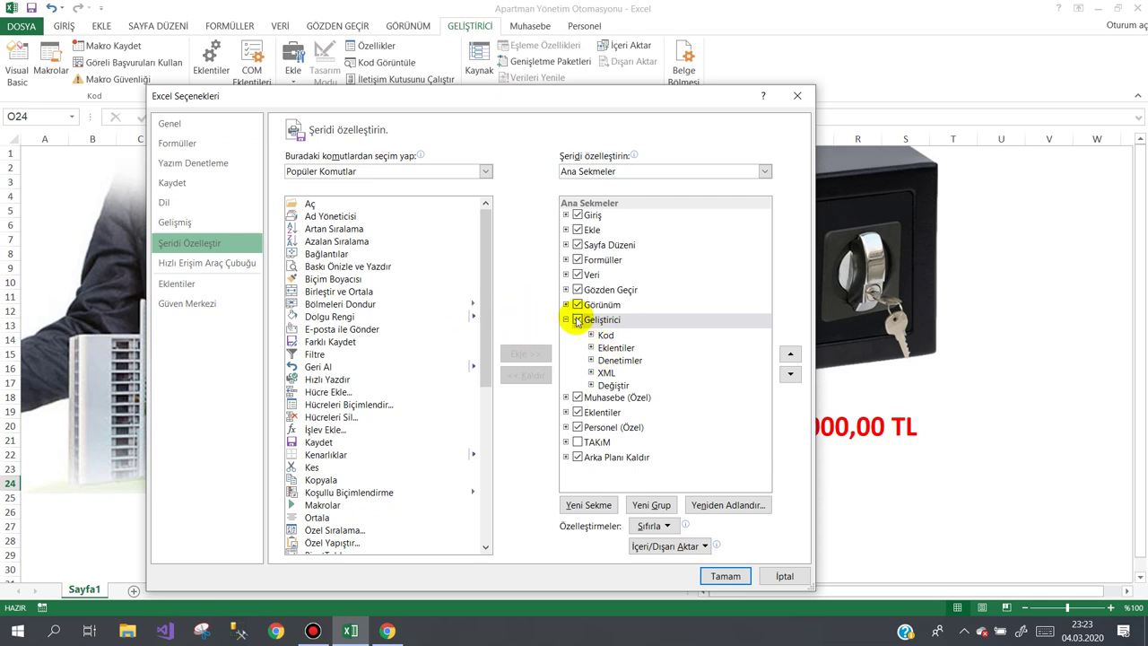
{"action": "left_click", "coordinate": [577, 321]}
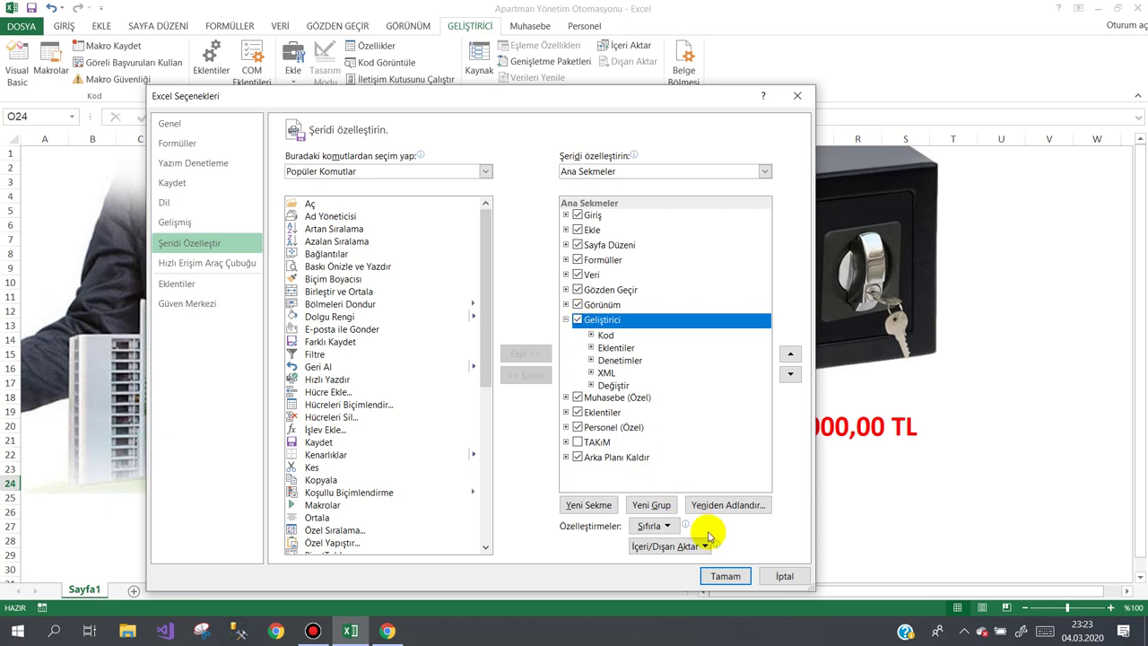
{"action": "left_click", "coordinate": [724, 575]}
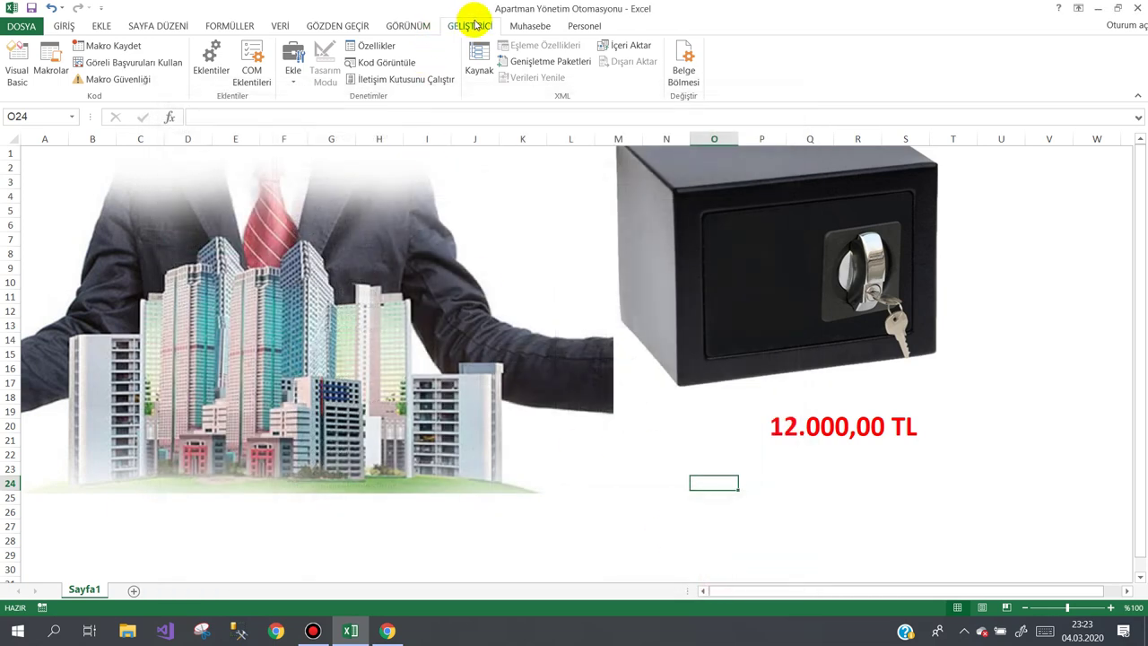
- Draw a wide ActiveX Command Button beneath the 12.000,00 TL amount and right-click it
{"action": "left_click", "coordinate": [293, 79]}
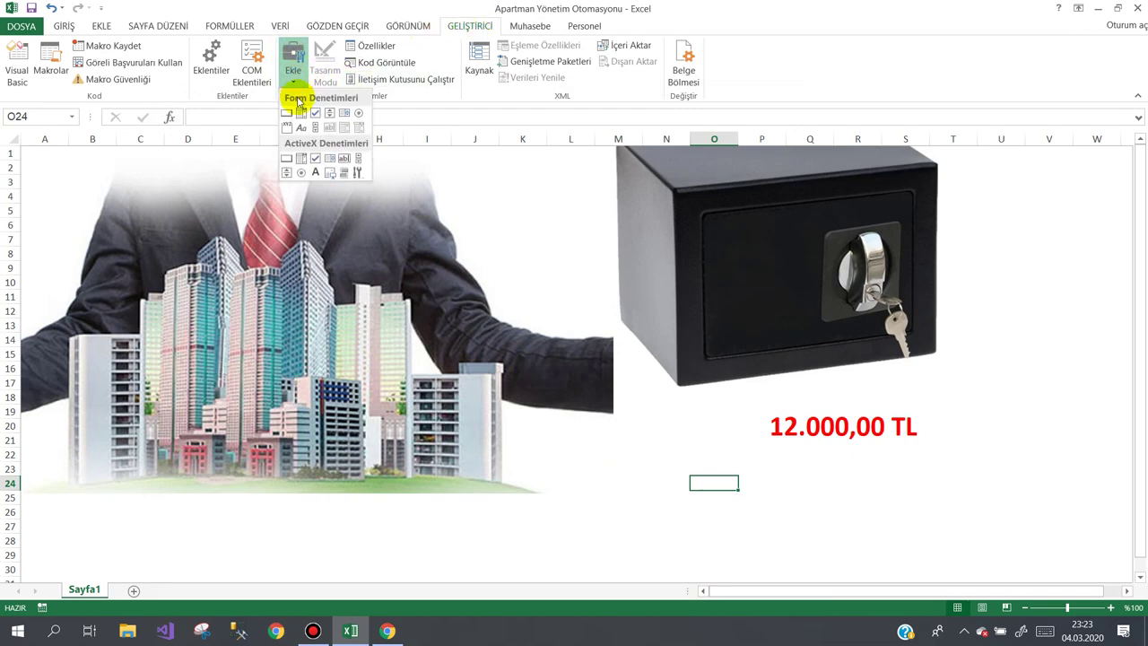
{"action": "left_click", "coordinate": [286, 164]}
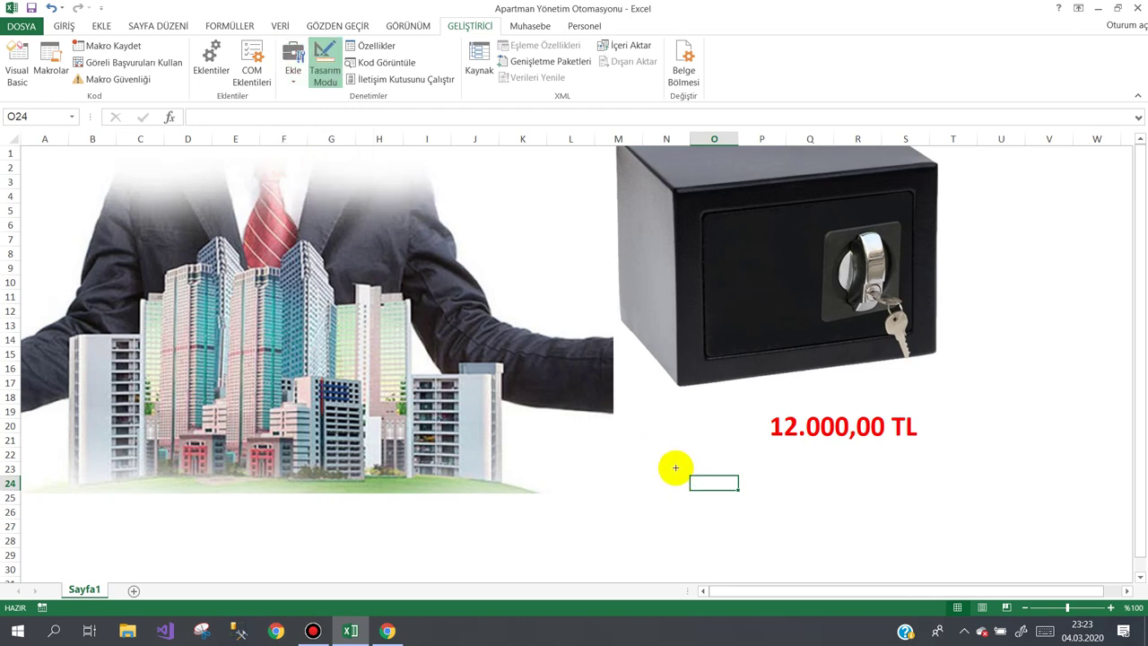
{"action": "left_click_drag", "start_coordinate": [628, 447], "coordinate": [934, 509]}
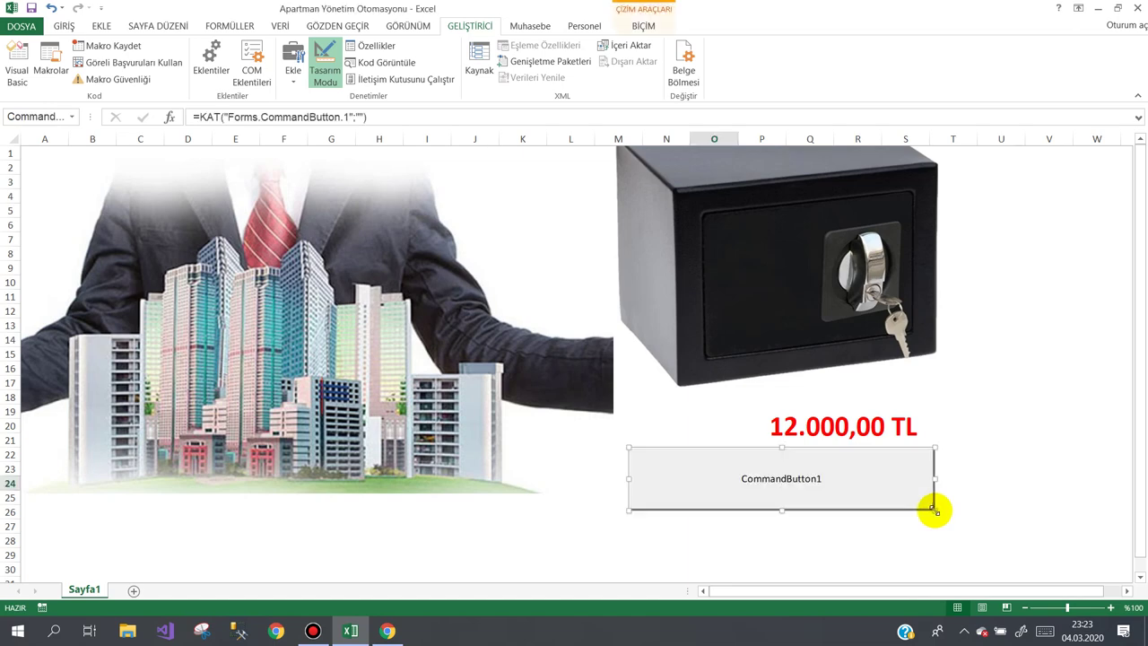
{"action": "right_click", "coordinate": [823, 466]}
{"action": "right_click", "coordinate": [787, 466]}
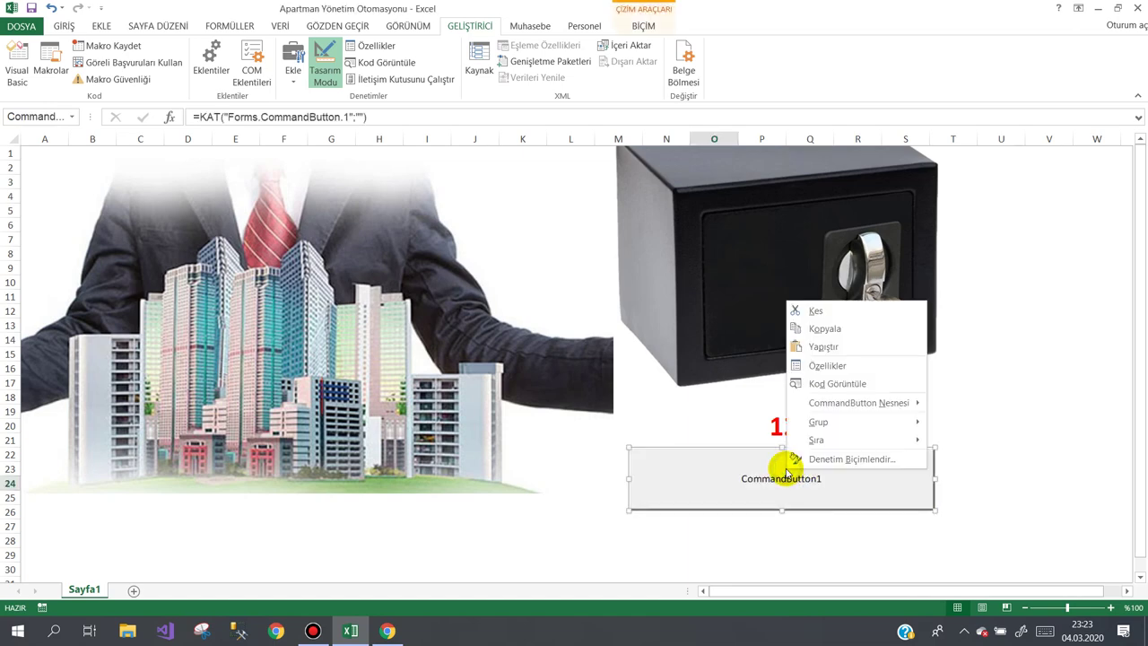
- Name the button btnBasla and set its caption to 'Programı Aç'
{"action": "left_click", "coordinate": [823, 367]}
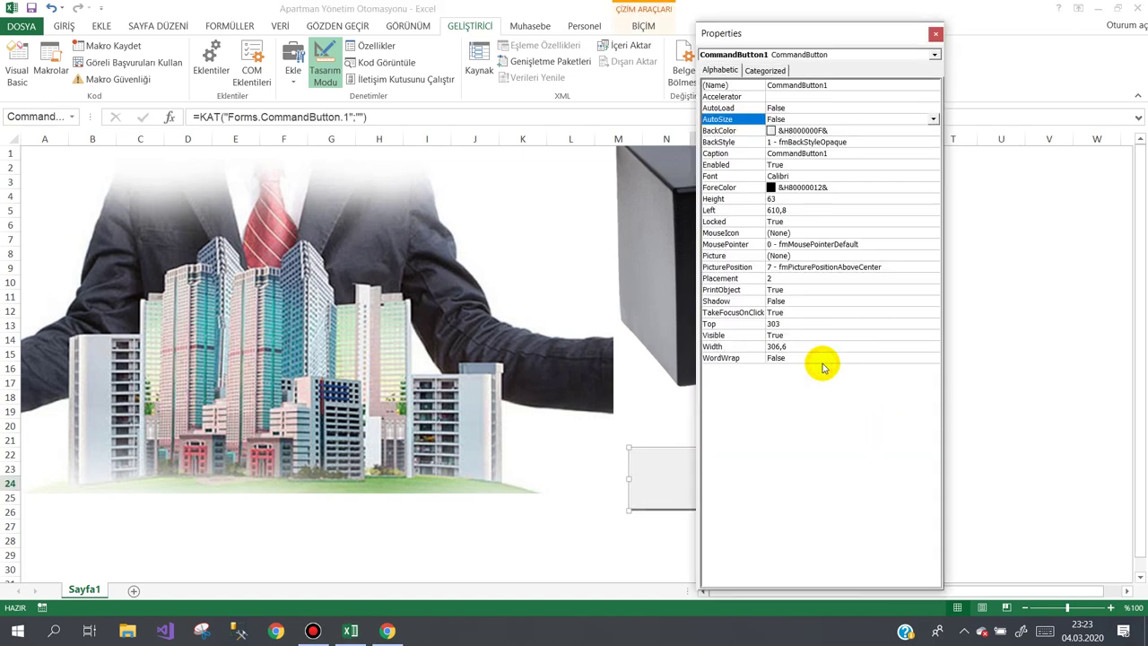
{"action": "left_click", "coordinate": [760, 84]}
{"action": "type", "text": "btnBasla"}
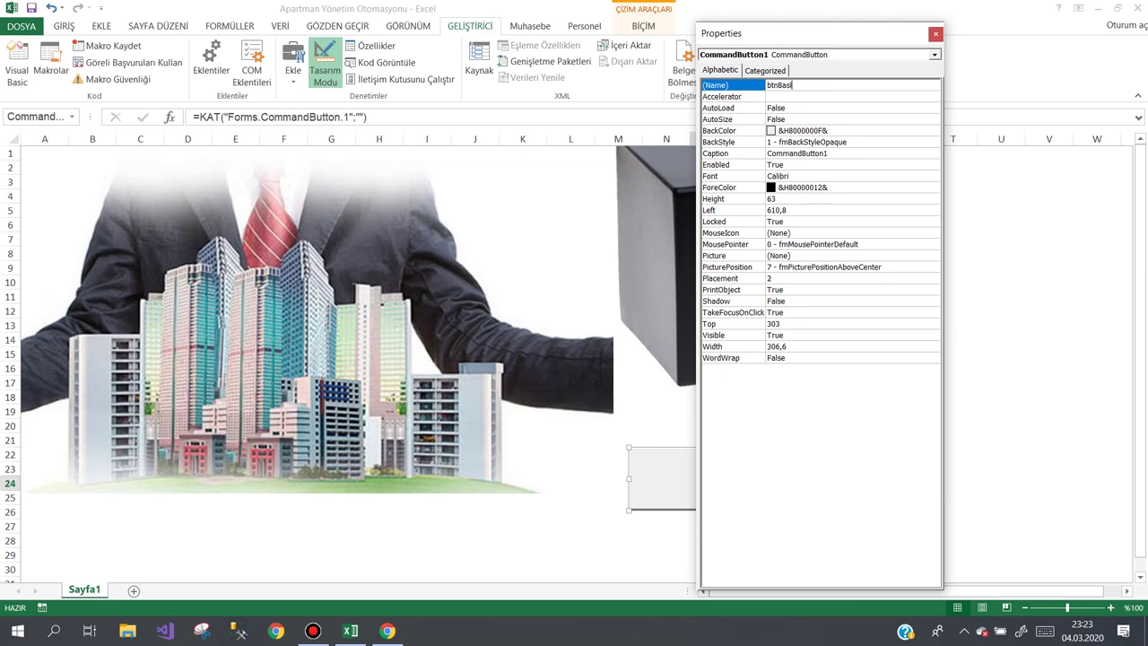
{"action": "left_click", "coordinate": [741, 144]}
{"action": "left_click", "coordinate": [742, 155]}
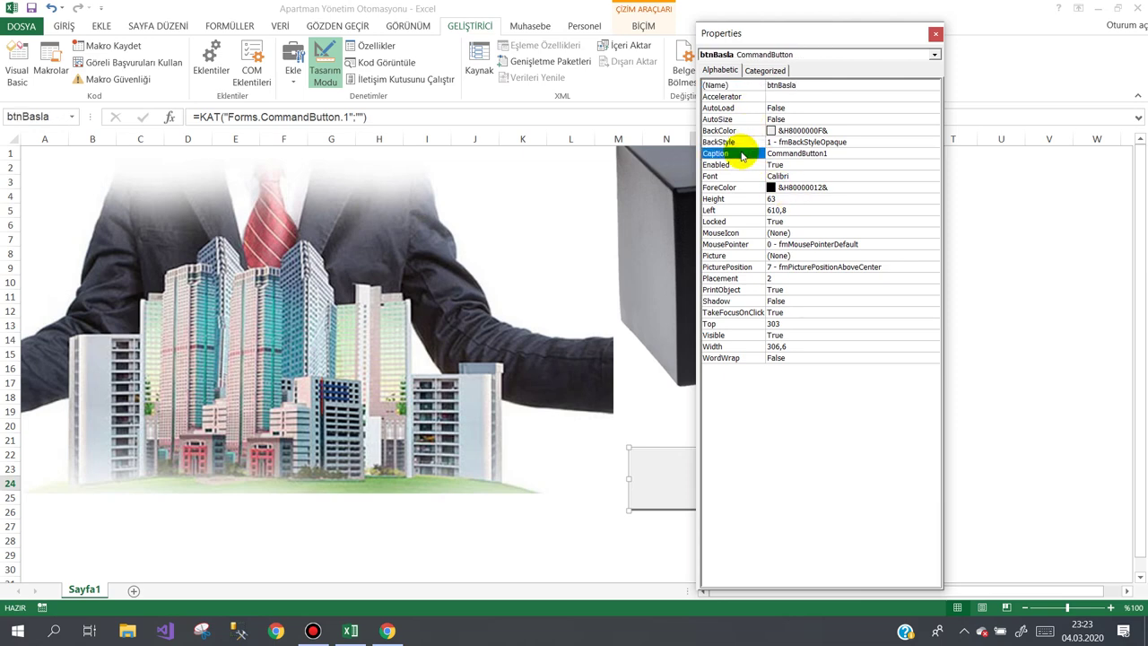
{"action": "type", "text": "Programı Aç"}
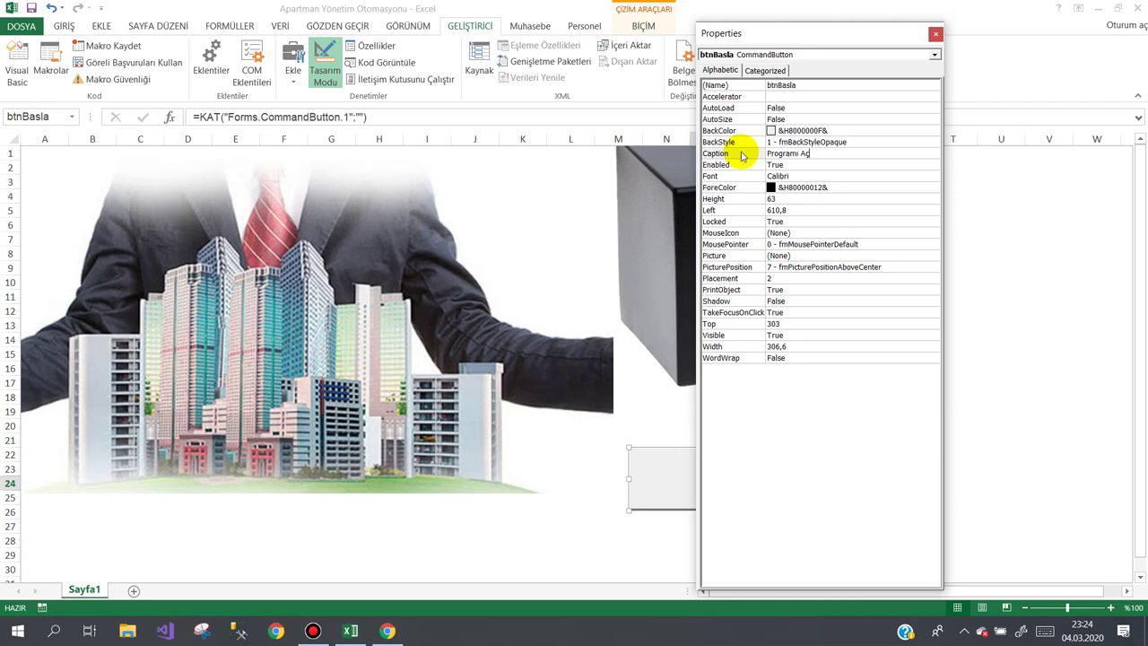
{"action": "left_click", "coordinate": [823, 176]}
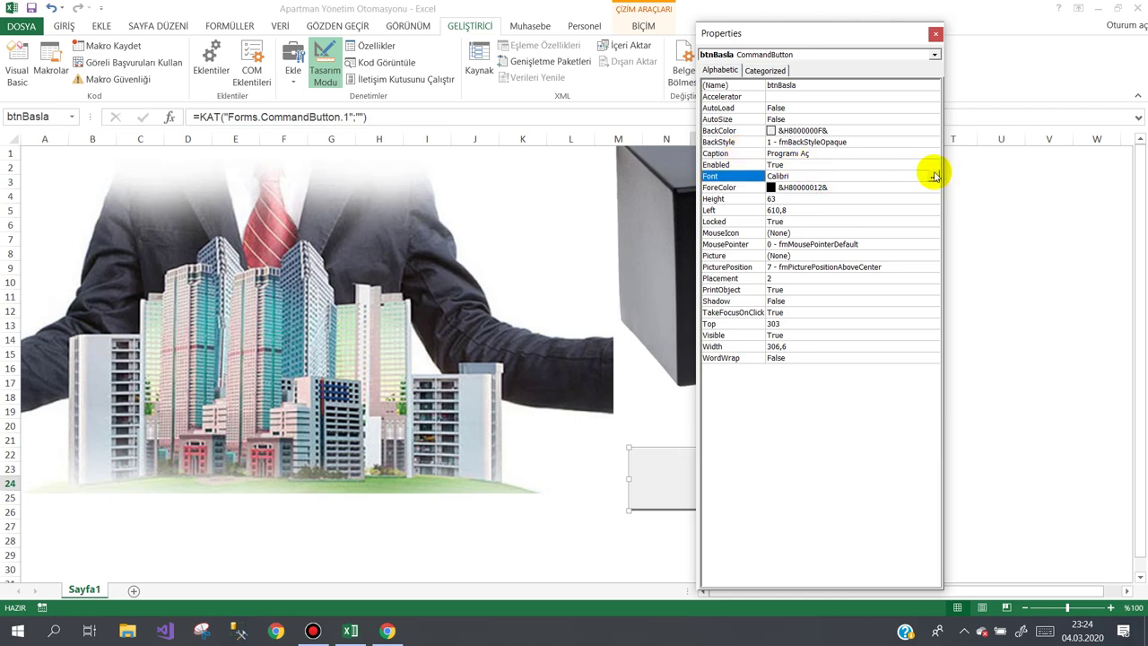
- Set the caption font to bold 20-point Calibri with Turkish script
{"action": "left_click", "coordinate": [934, 175]}
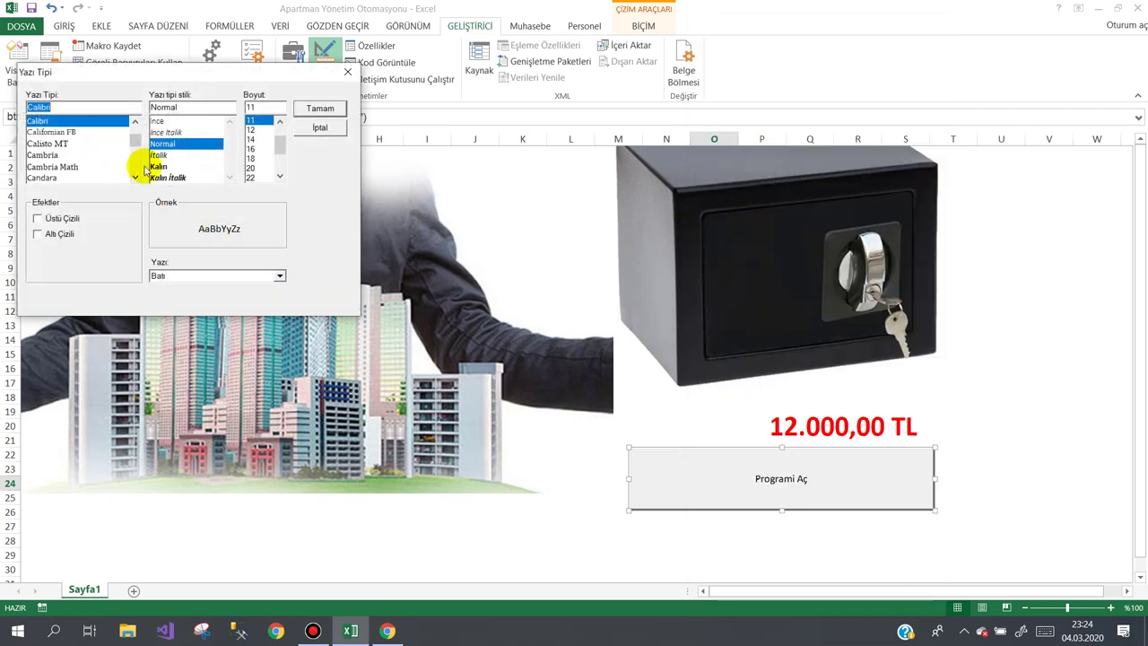
{"action": "left_click", "coordinate": [159, 166]}
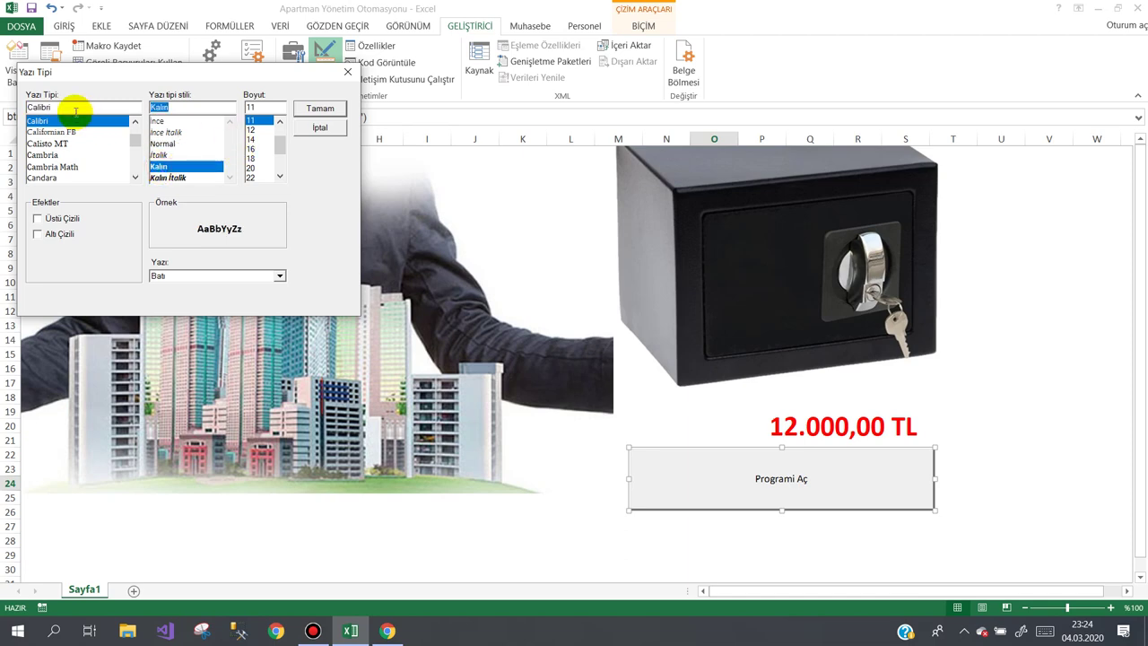
{"action": "left_click", "coordinate": [251, 168]}
{"action": "left_click", "coordinate": [197, 277]}
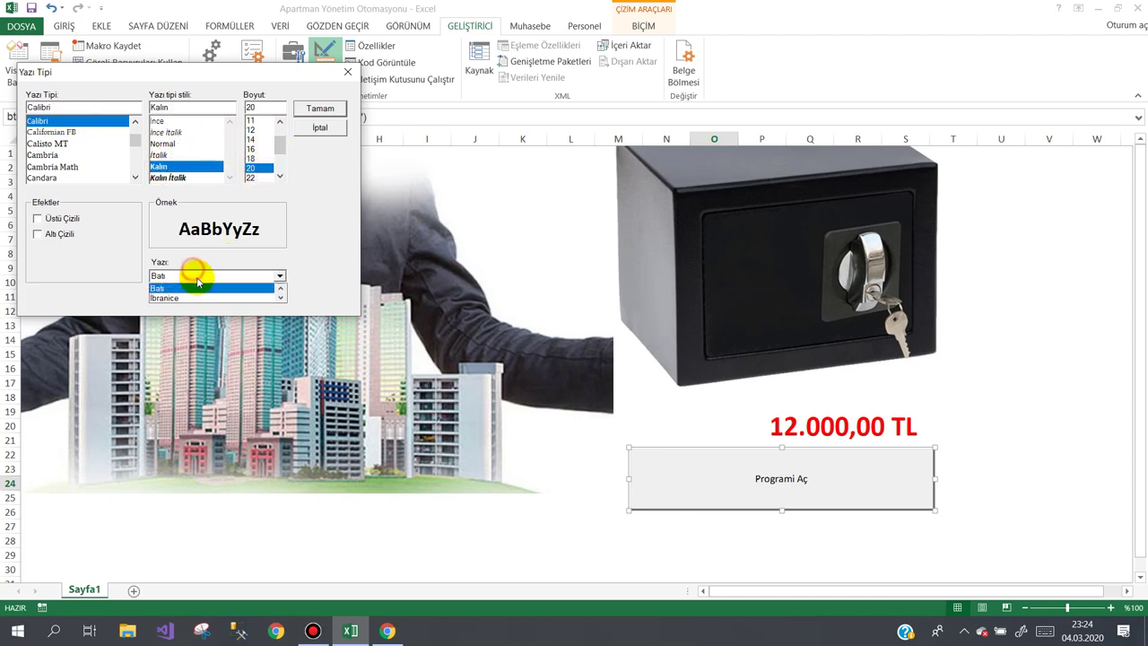
{"action": "left_click", "coordinate": [281, 291]}
{"action": "left_click", "coordinate": [230, 290]}
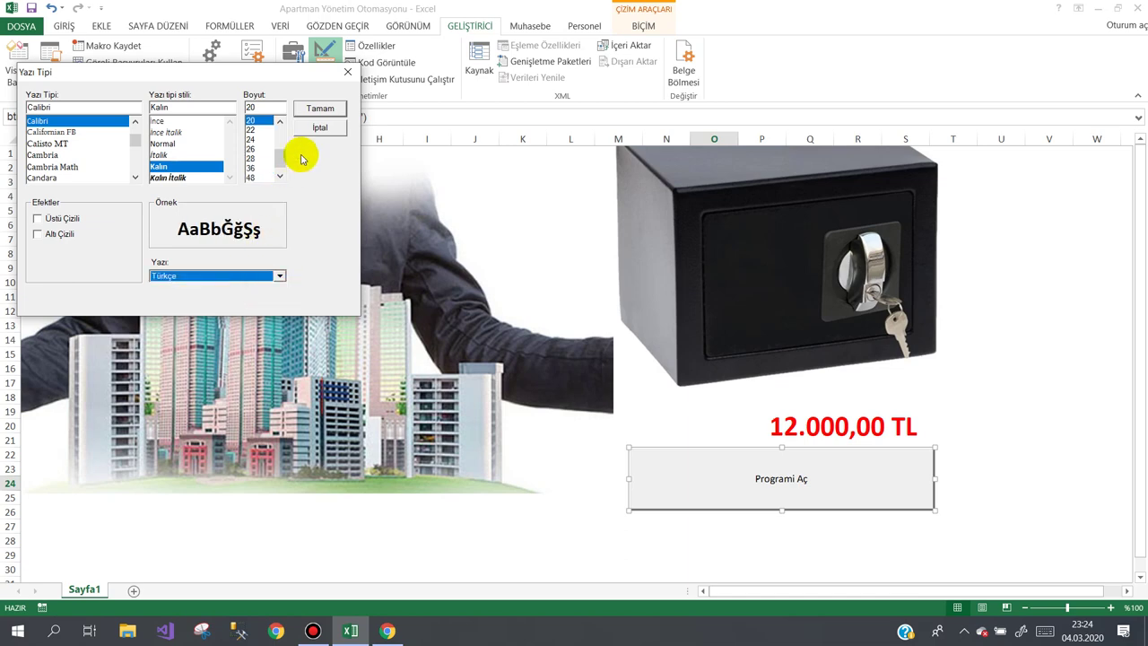
{"action": "left_click", "coordinate": [315, 112]}
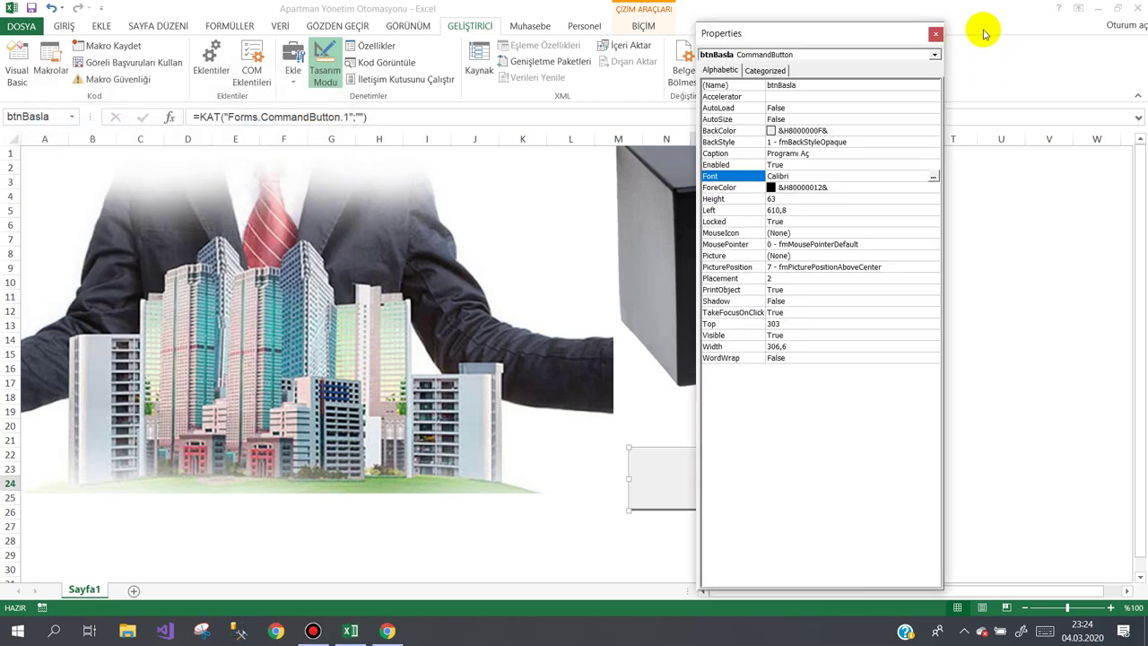
{"action": "left_click", "coordinate": [934, 35]}
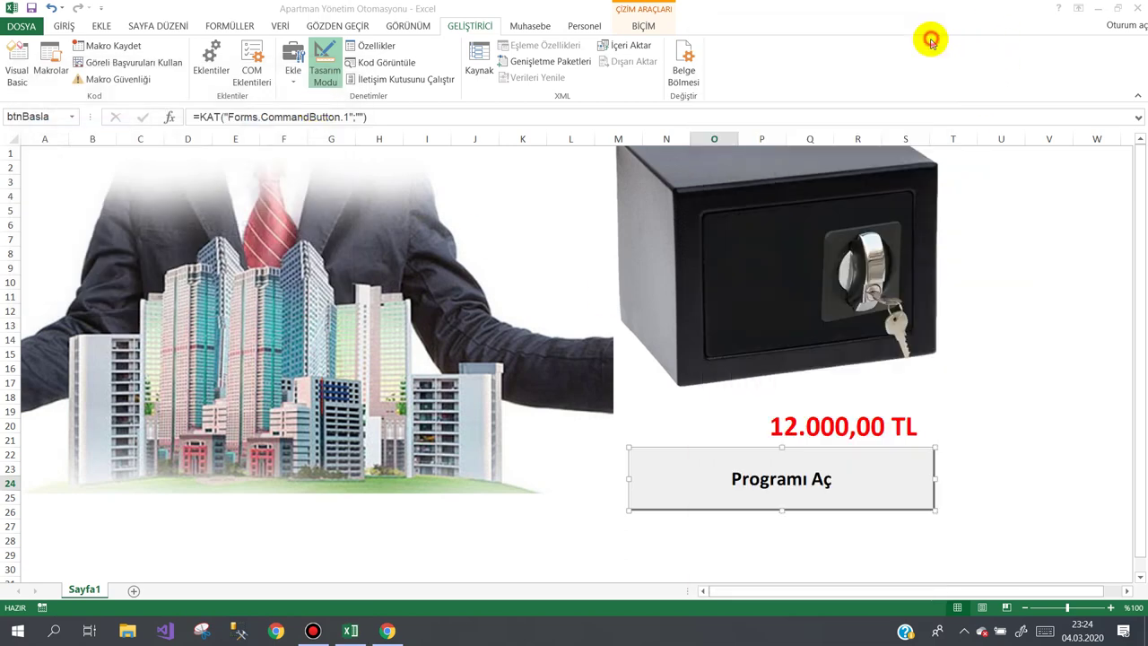
{"action": "left_click", "coordinate": [1003, 331]}
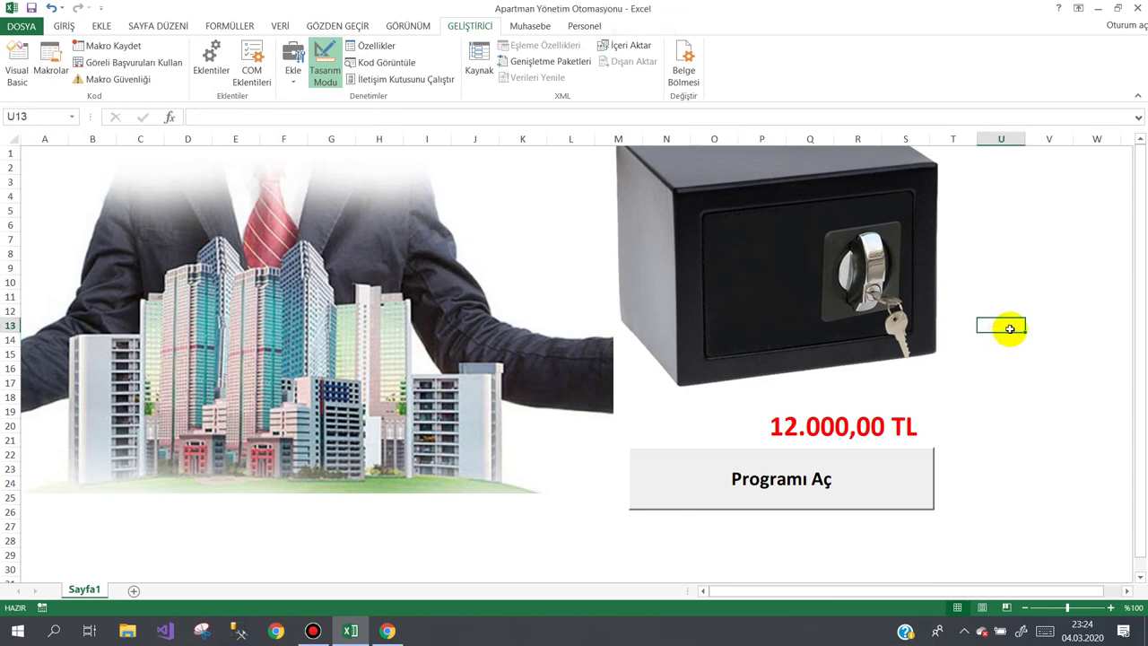
- Draw a rectangle band along the bottom of the sheet across rows 25–30, then select the Programı Aç button
{"action": "left_click", "coordinate": [529, 526]}
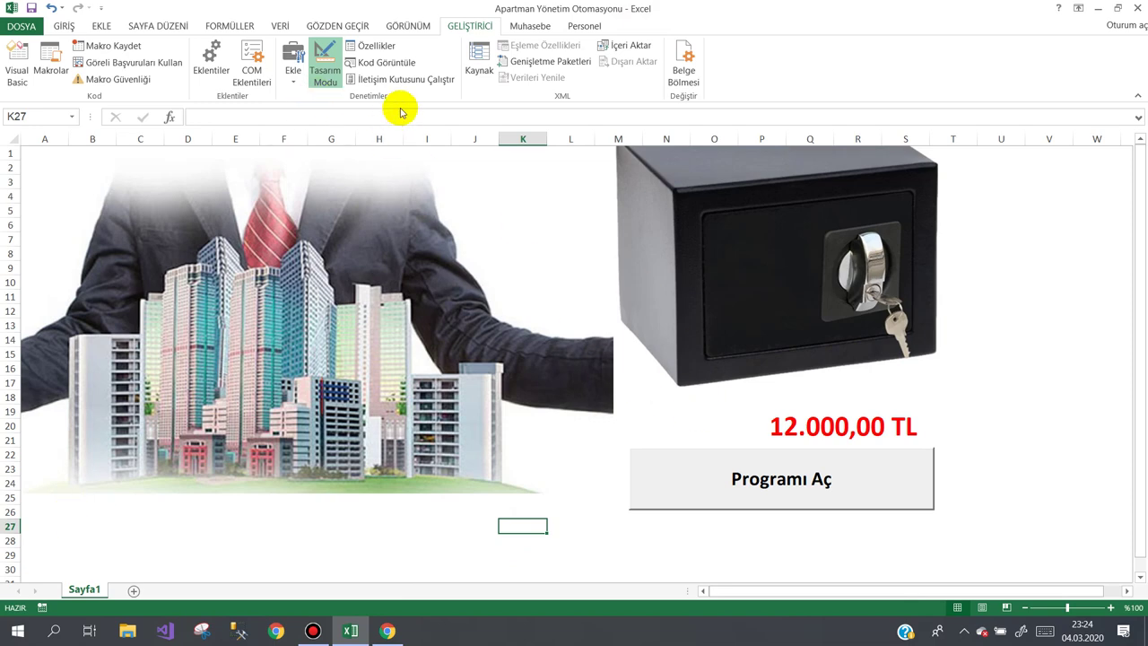
{"action": "left_click", "coordinate": [100, 26]}
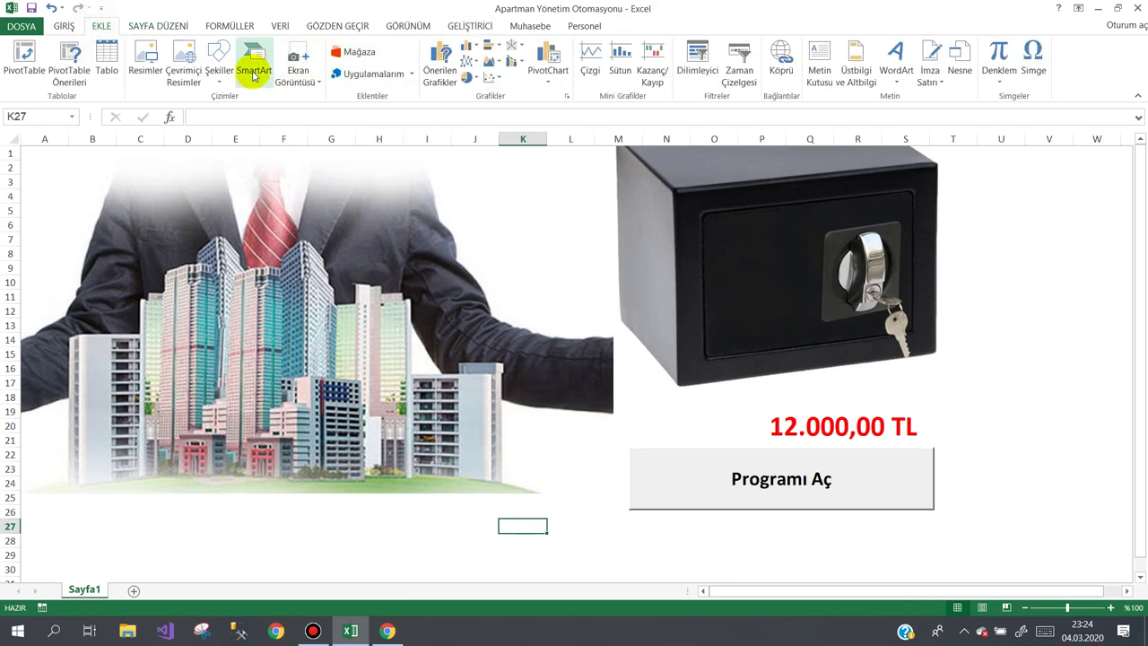
{"action": "left_click", "coordinate": [218, 79]}
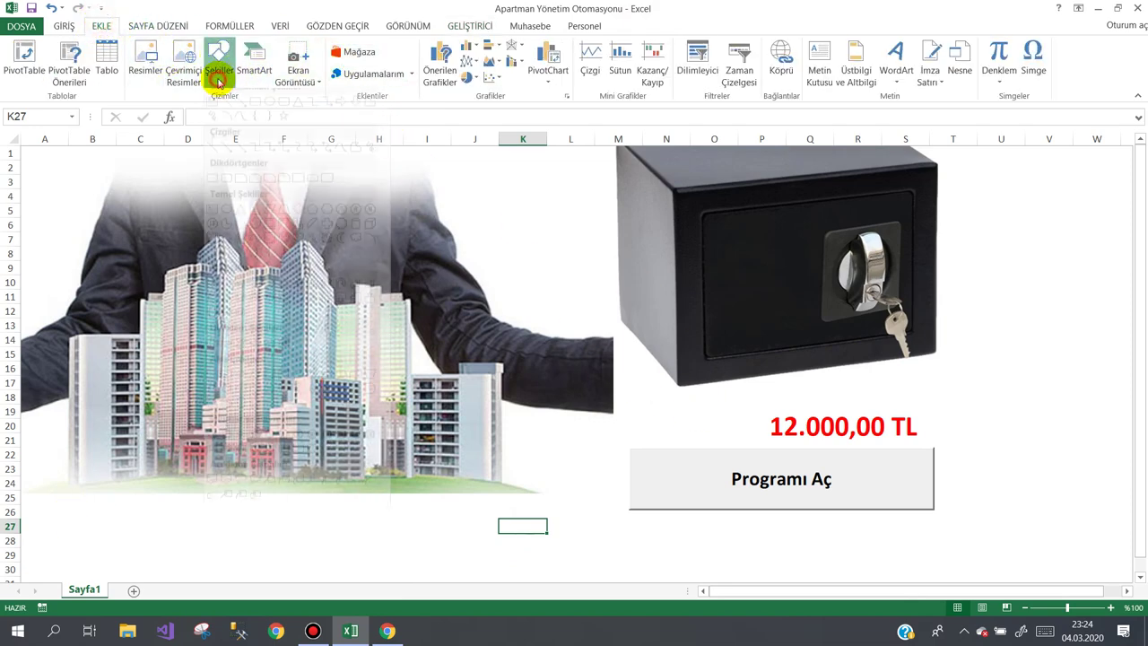
{"action": "left_click", "coordinate": [255, 114]}
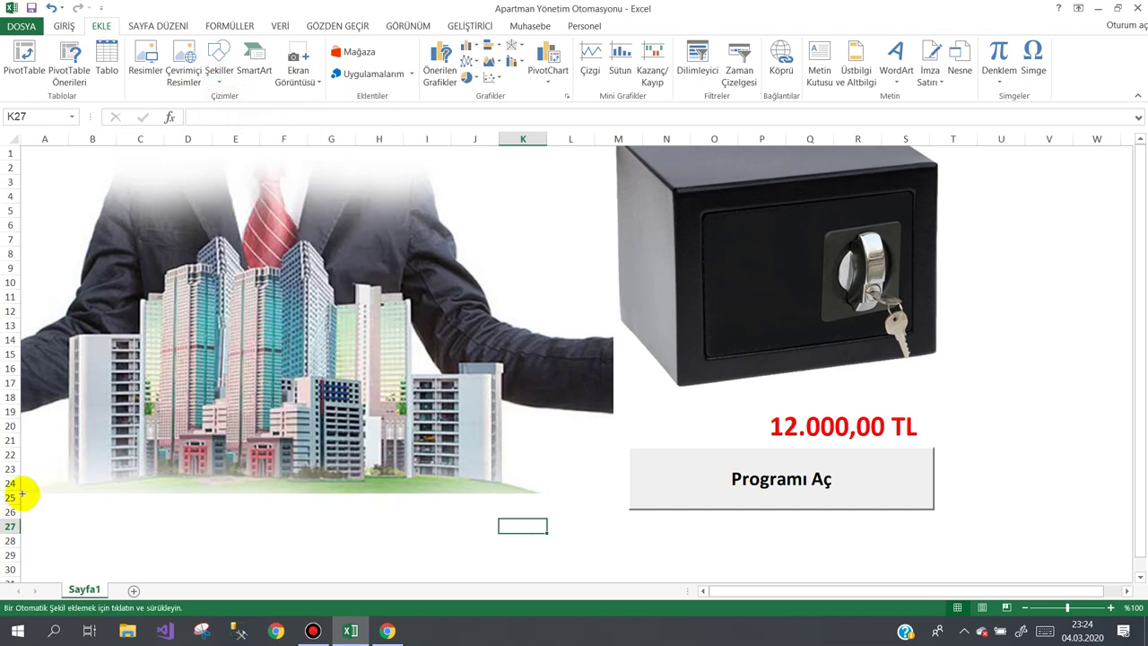
{"action": "mouse_move", "coordinate": [21, 492]}
{"action": "left_mouse_down"}
{"action": "mouse_move", "coordinate": [1120, 566]}
{"action": "mouse_move", "coordinate": [1139, 581]}
{"action": "left_mouse_up"}
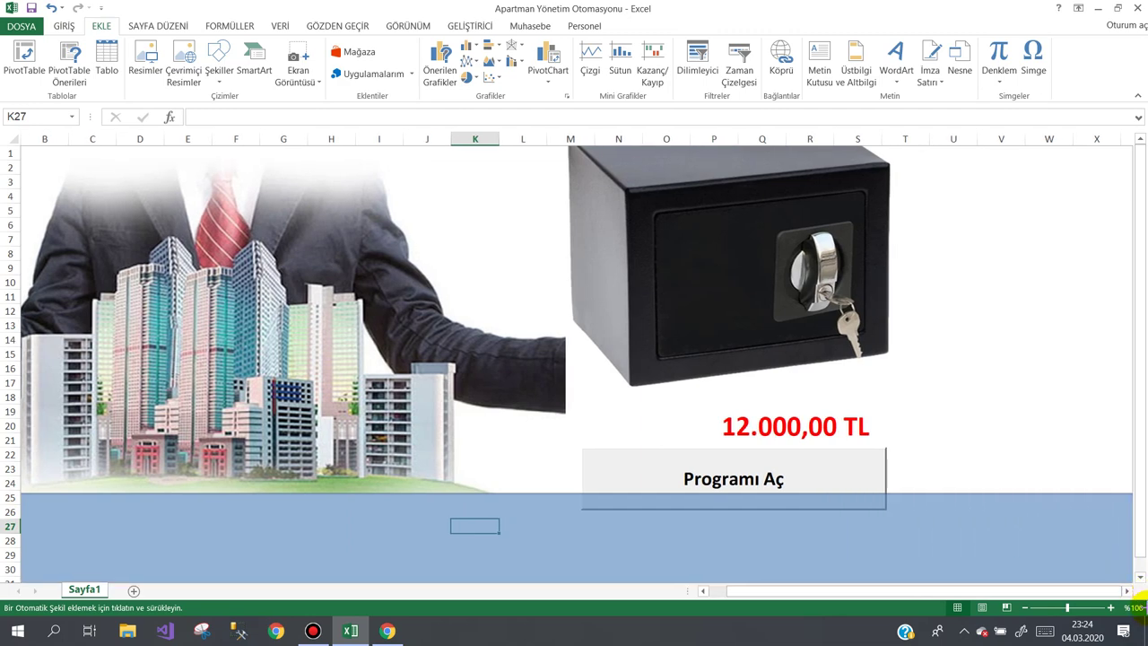
{"action": "left_click_drag", "start_coordinate": [1136, 608], "coordinate": [1137, 608]}
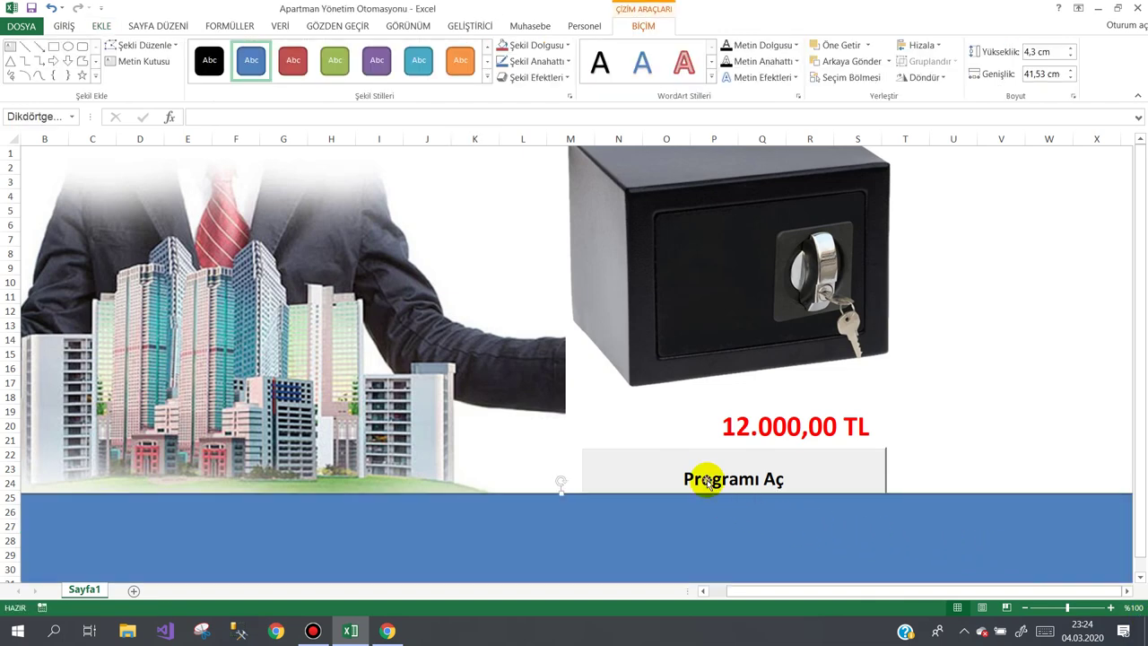
{"action": "left_click", "coordinate": [725, 424]}
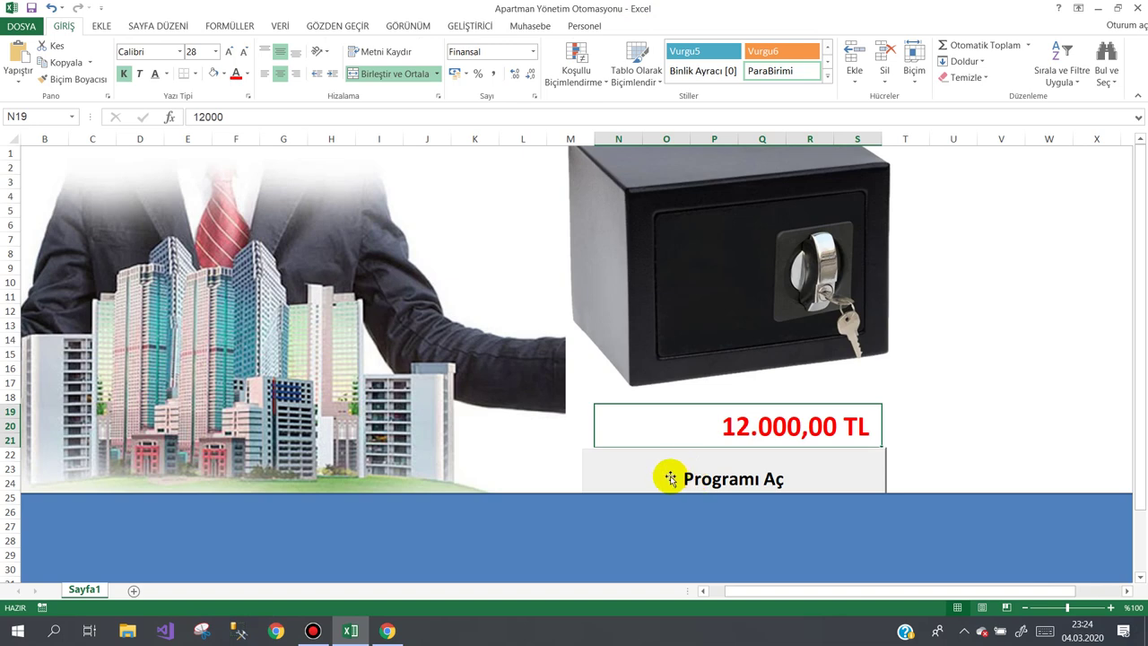
{"action": "left_click", "coordinate": [671, 478]}
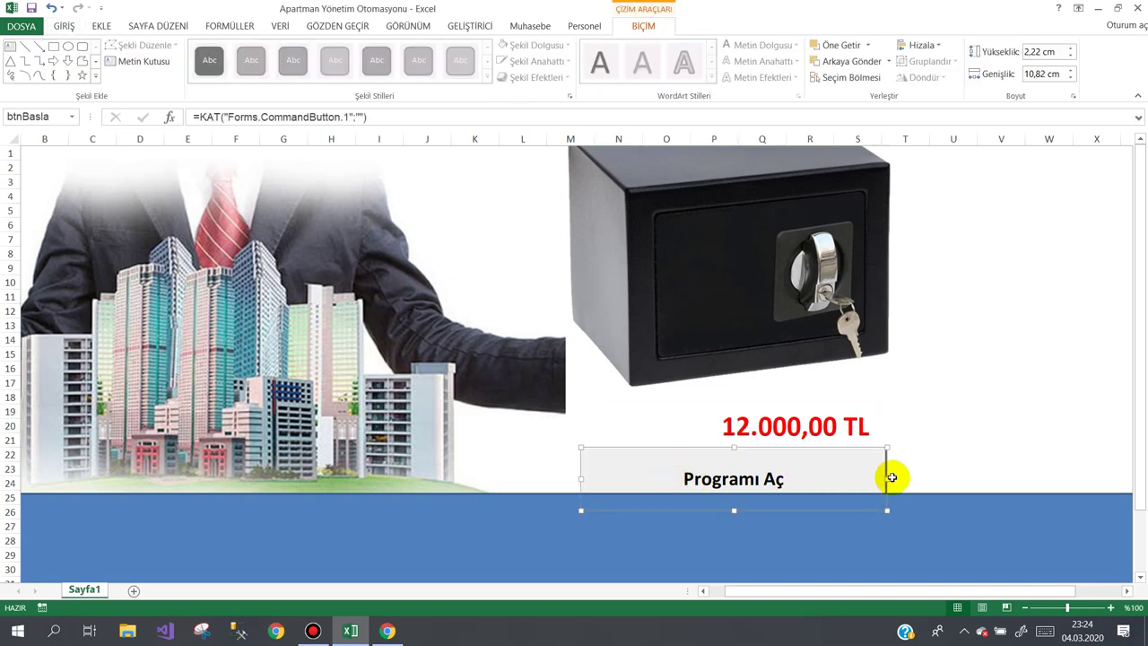
- Narrow the Programı Aç button, shift it right, bring it to front, then select the blue band
{"action": "left_click_drag", "start_coordinate": [849, 482], "coordinate": [848, 482]}
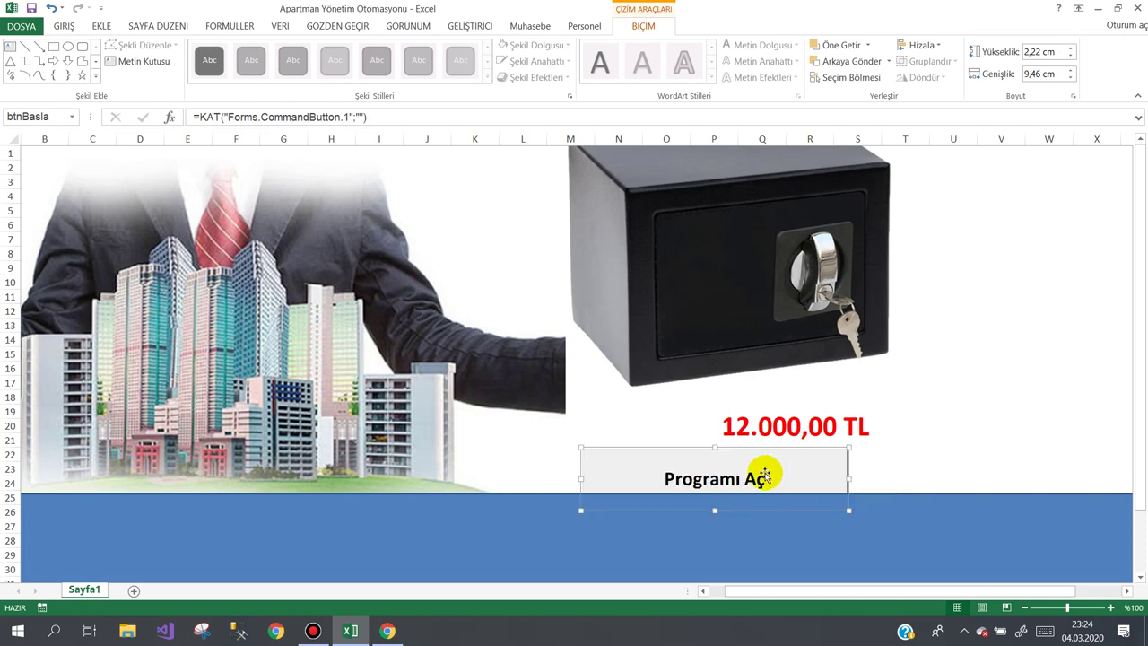
{"action": "left_click_drag", "start_coordinate": [756, 469], "coordinate": [781, 471]}
{"action": "right_click", "coordinate": [781, 473]}
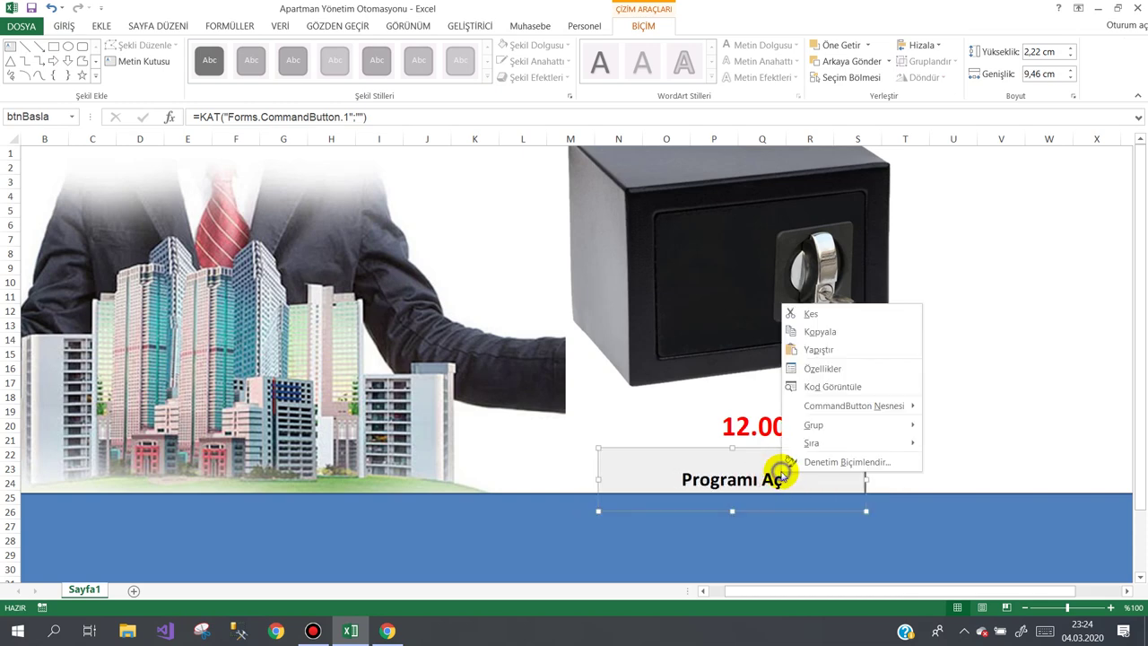
{"action": "mouse_move", "coordinate": [819, 433]}
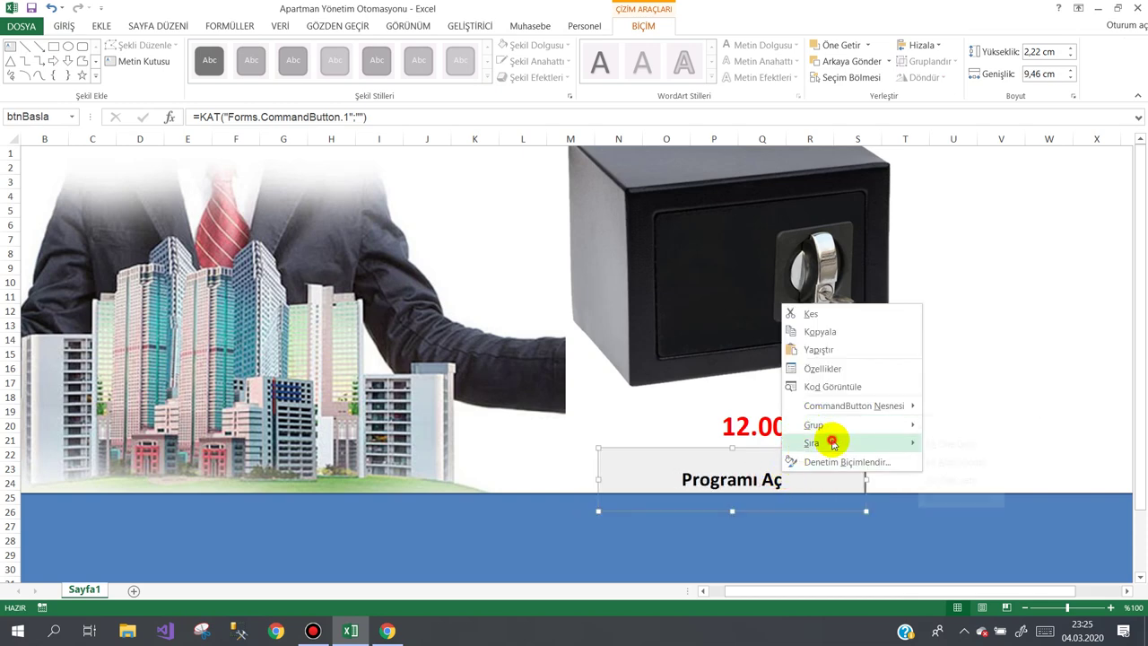
{"action": "left_click", "coordinate": [949, 439]}
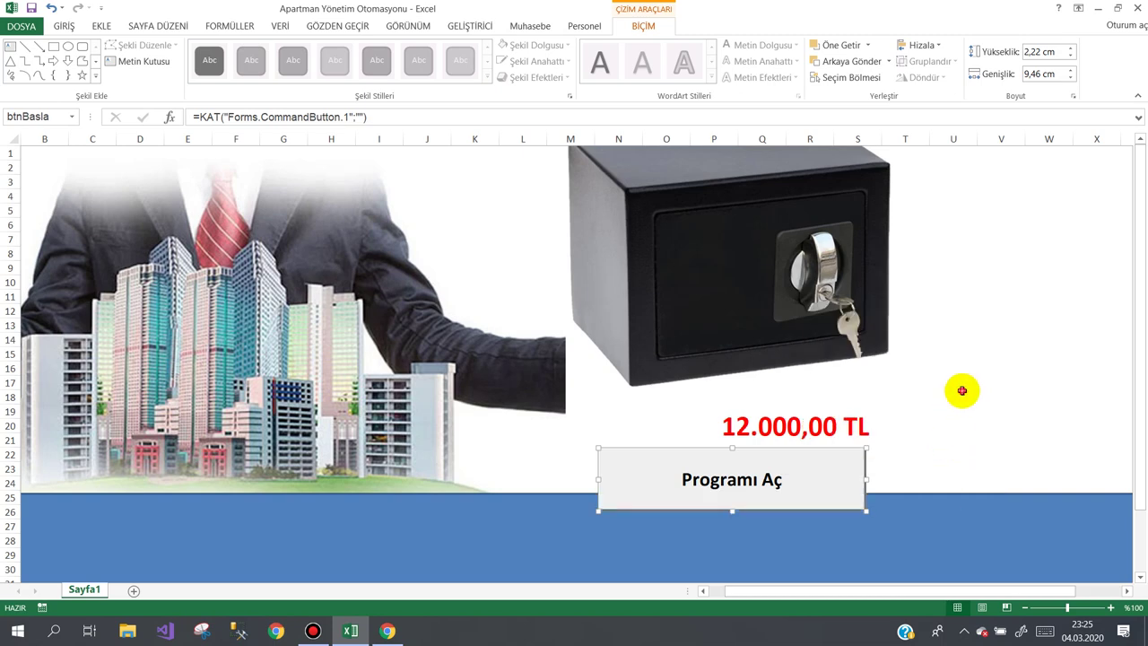
{"action": "left_click", "coordinate": [954, 394]}
{"action": "left_click", "coordinate": [442, 520]}
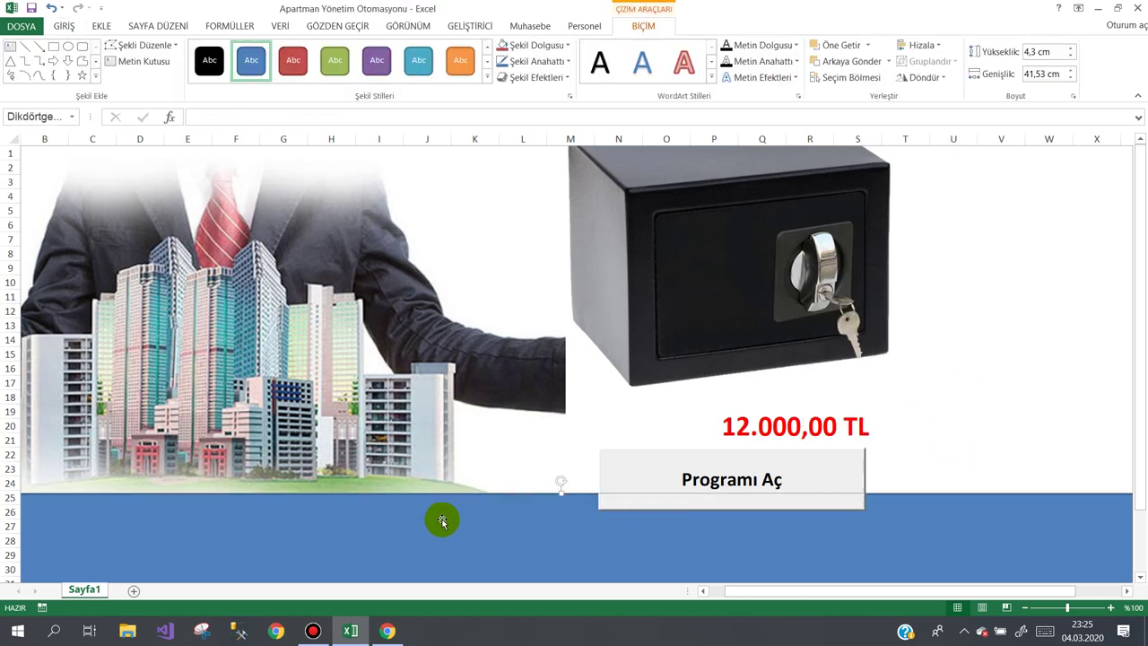
{"action": "left_click", "coordinate": [378, 529]}
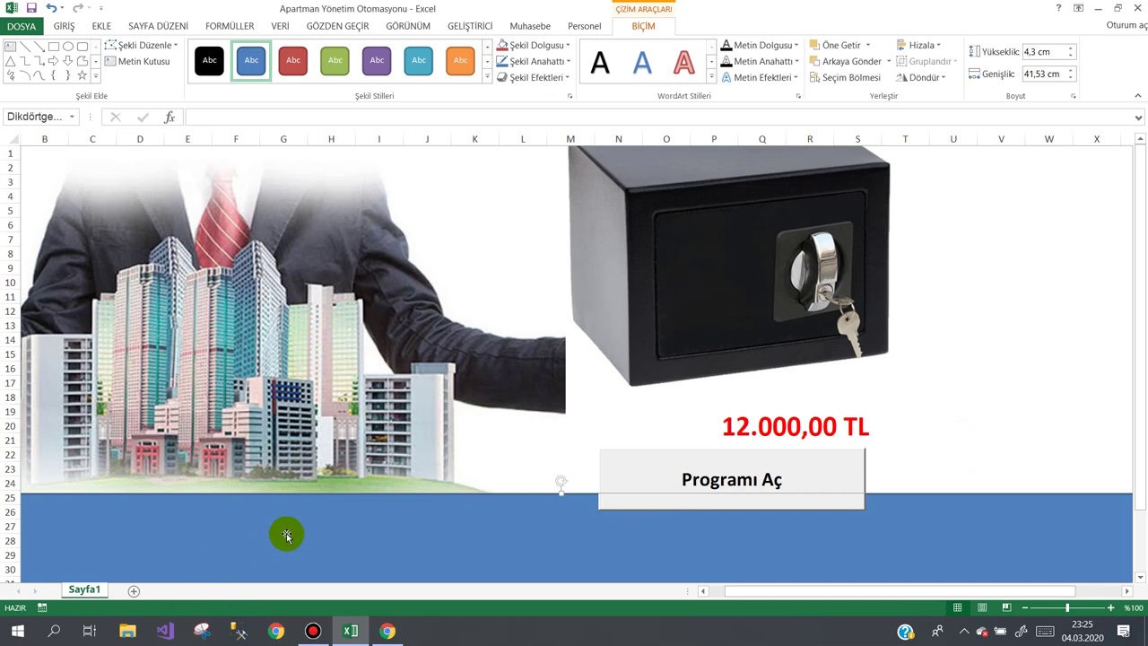
- Give the band a gradient fill with a blue stop colour and adjusted stop position
{"action": "right_click", "coordinate": [286, 535]}
{"action": "right_click", "coordinate": [243, 525]}
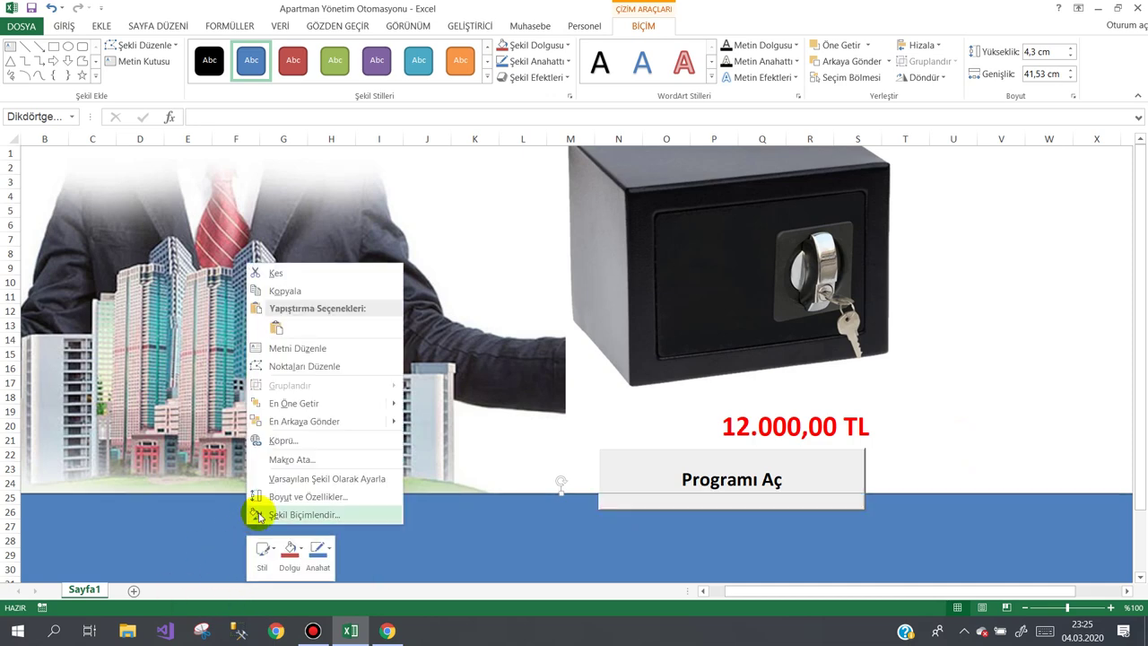
{"action": "left_click", "coordinate": [259, 515]}
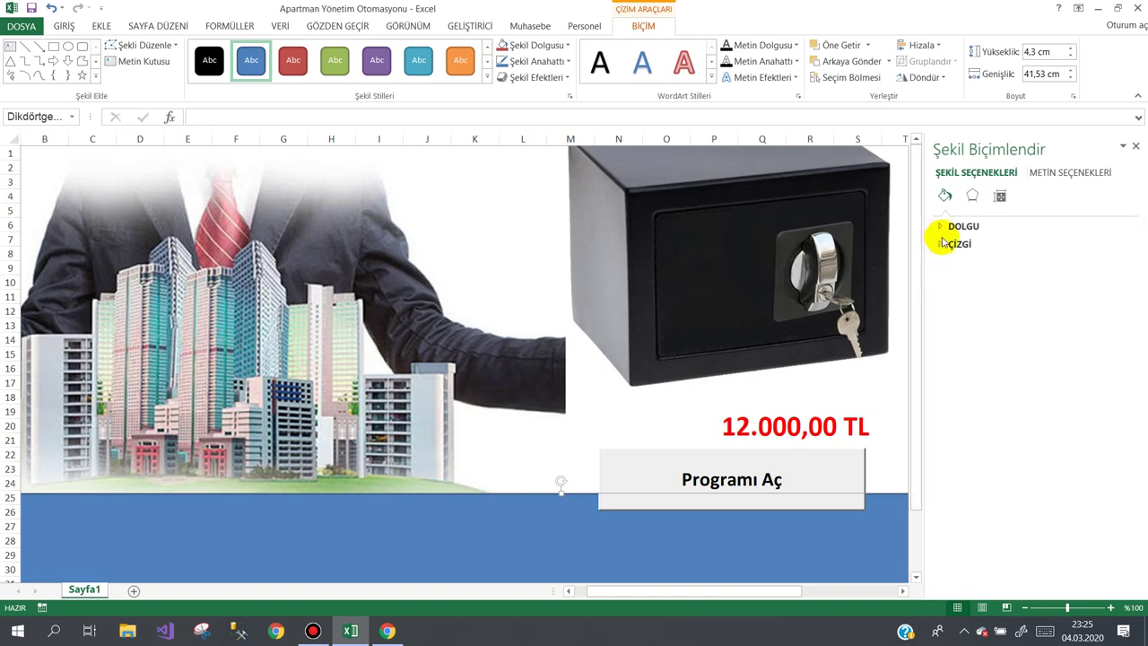
{"action": "left_click", "coordinate": [946, 225]}
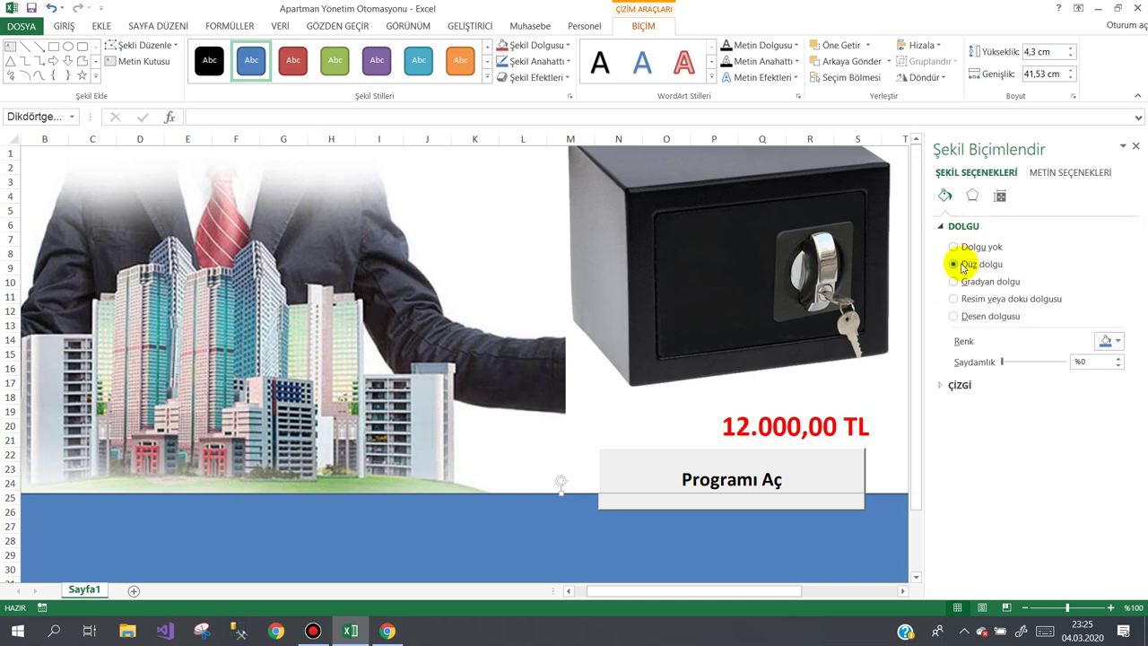
{"action": "left_click", "coordinate": [970, 288]}
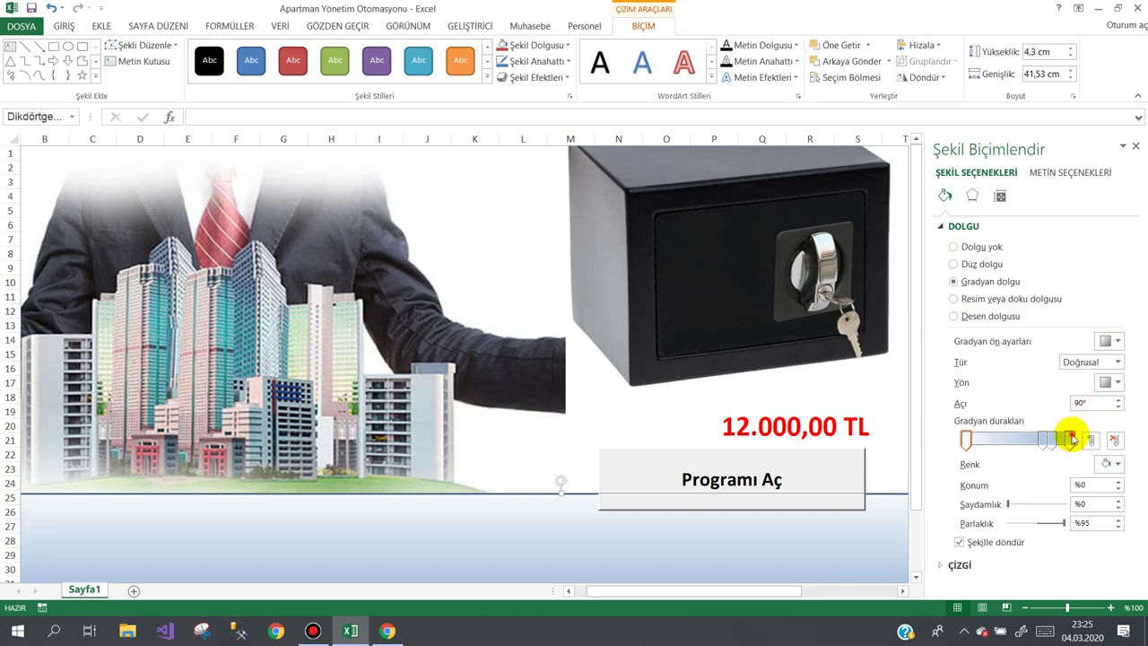
{"action": "left_click", "coordinate": [1112, 463]}
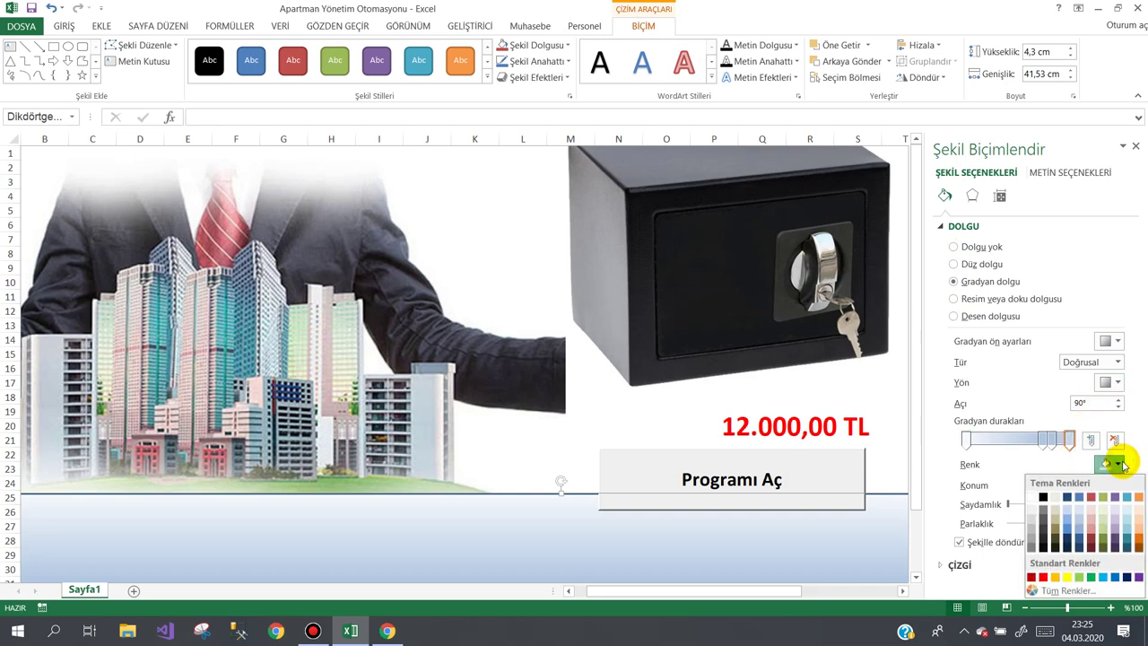
{"action": "left_click", "coordinate": [1067, 536]}
{"action": "left_click", "coordinate": [1023, 440]}
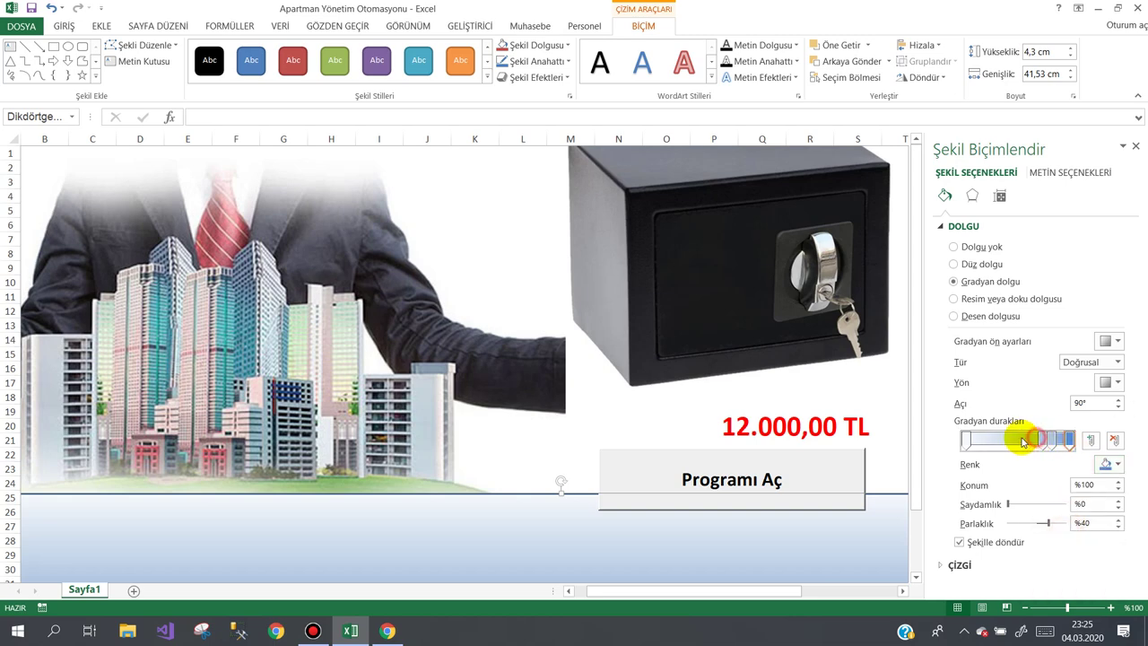
{"action": "mouse_move", "coordinate": [1028, 444]}
{"action": "left_mouse_down"}
{"action": "mouse_move", "coordinate": [990, 441]}
{"action": "mouse_move", "coordinate": [1002, 454]}
{"action": "left_mouse_up"}
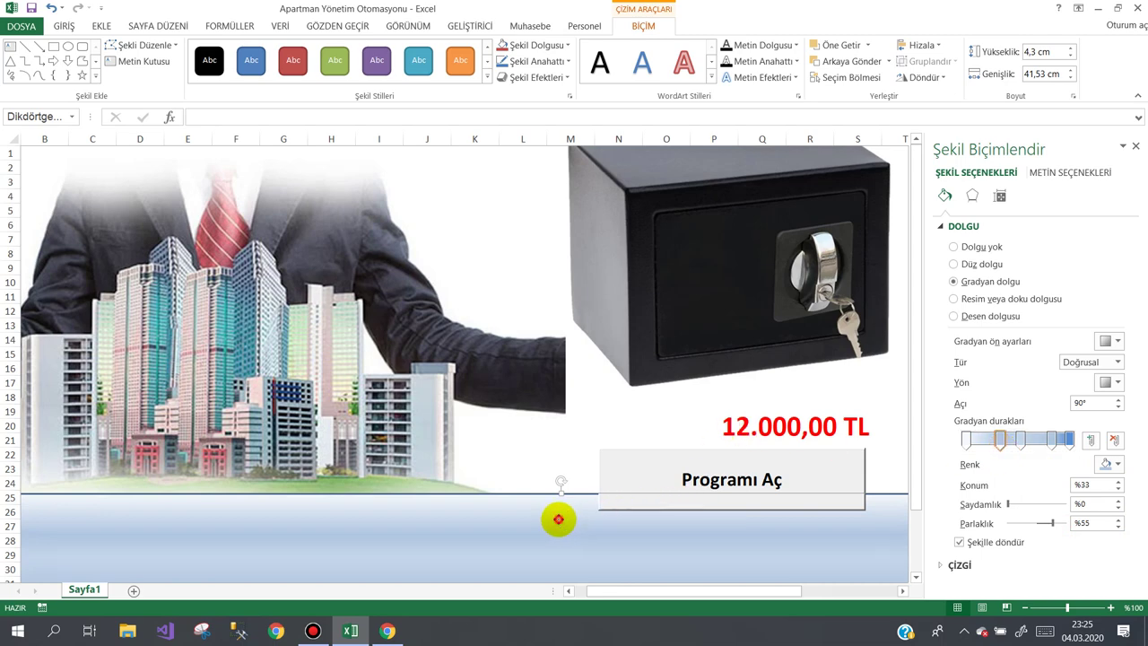
- Set the band's outline to Anahat Yok (no outline) and close the formatting pane
{"action": "left_click", "coordinate": [567, 63]}
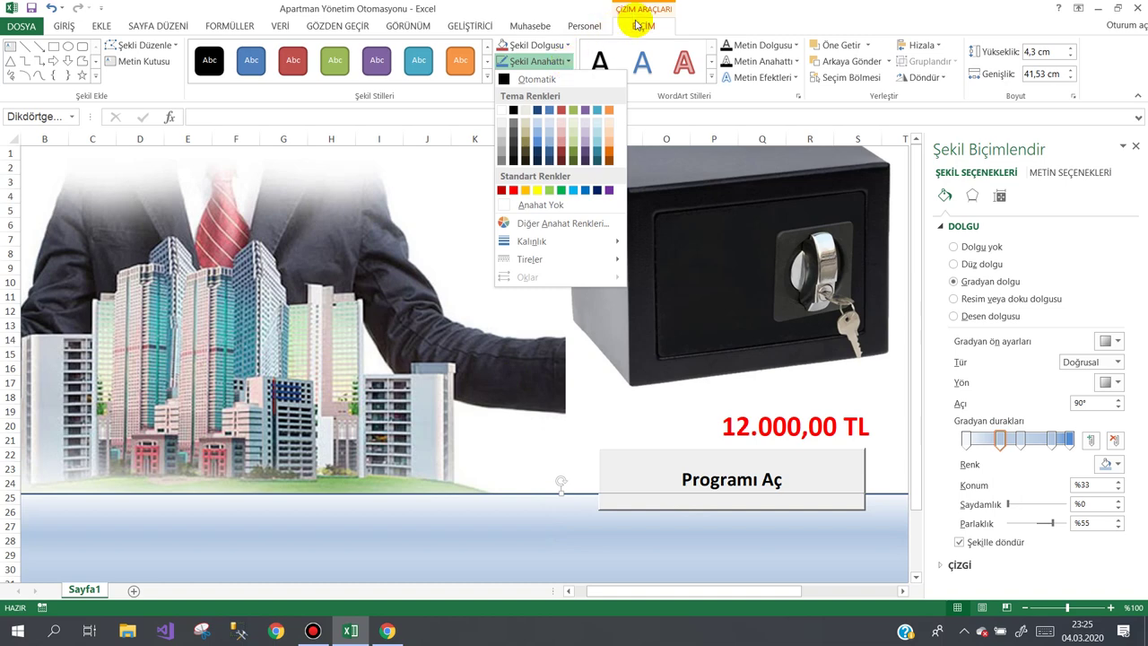
{"action": "left_click", "coordinate": [639, 17]}
{"action": "left_click", "coordinate": [561, 61]}
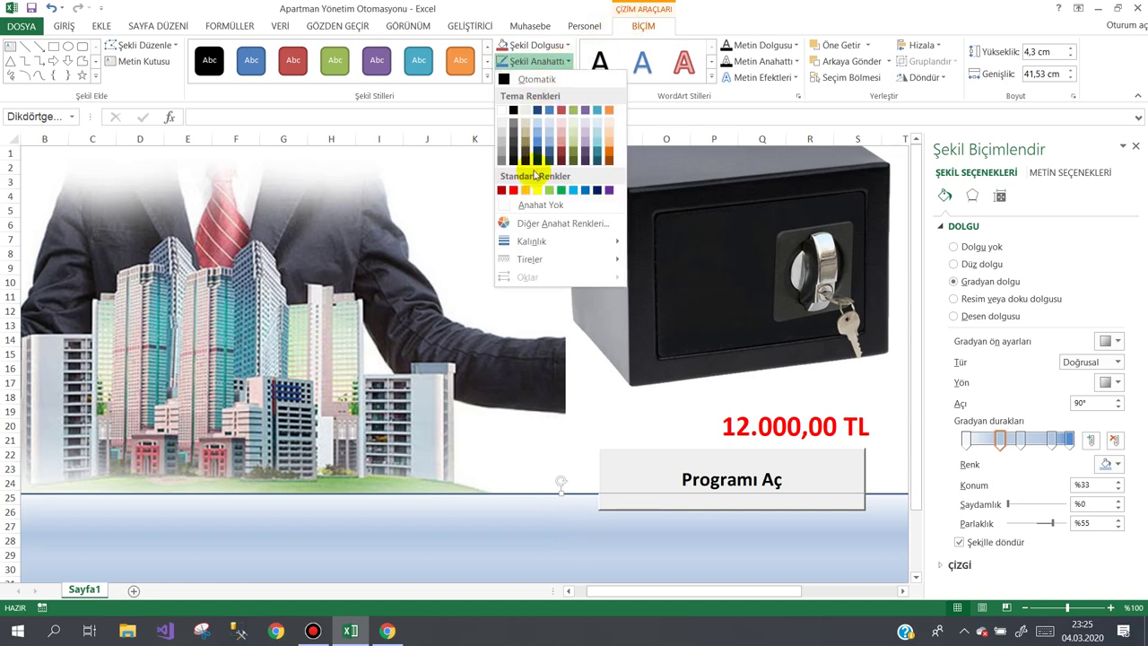
{"action": "left_click", "coordinate": [536, 208]}
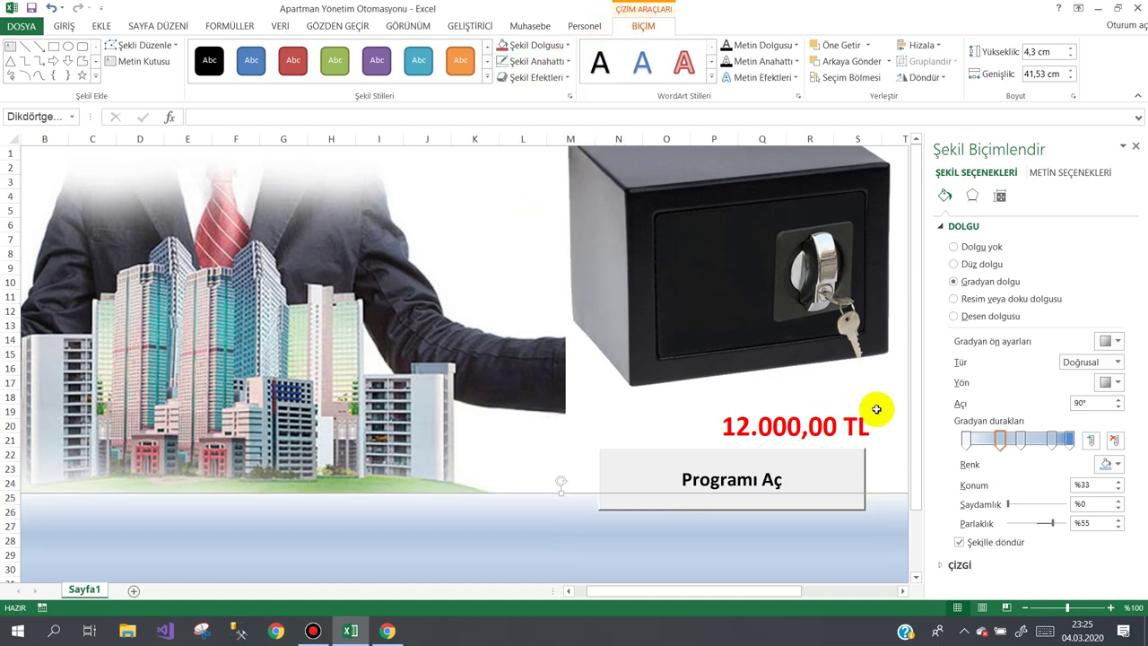
{"action": "left_click", "coordinate": [1136, 146]}
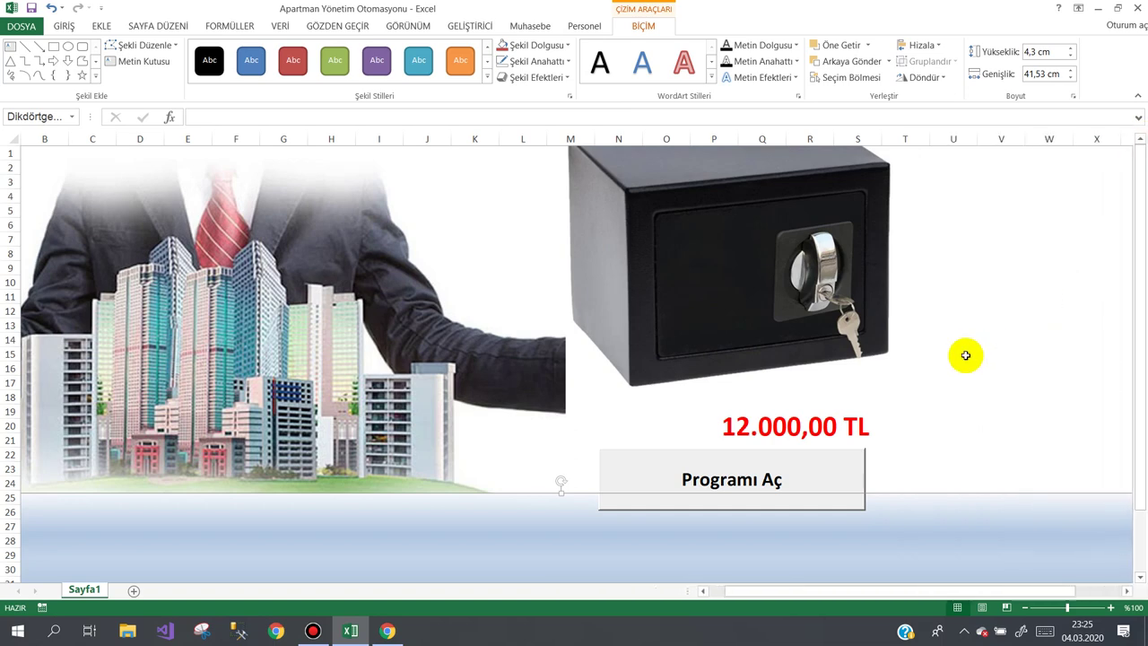
{"action": "left_click", "coordinate": [960, 352]}
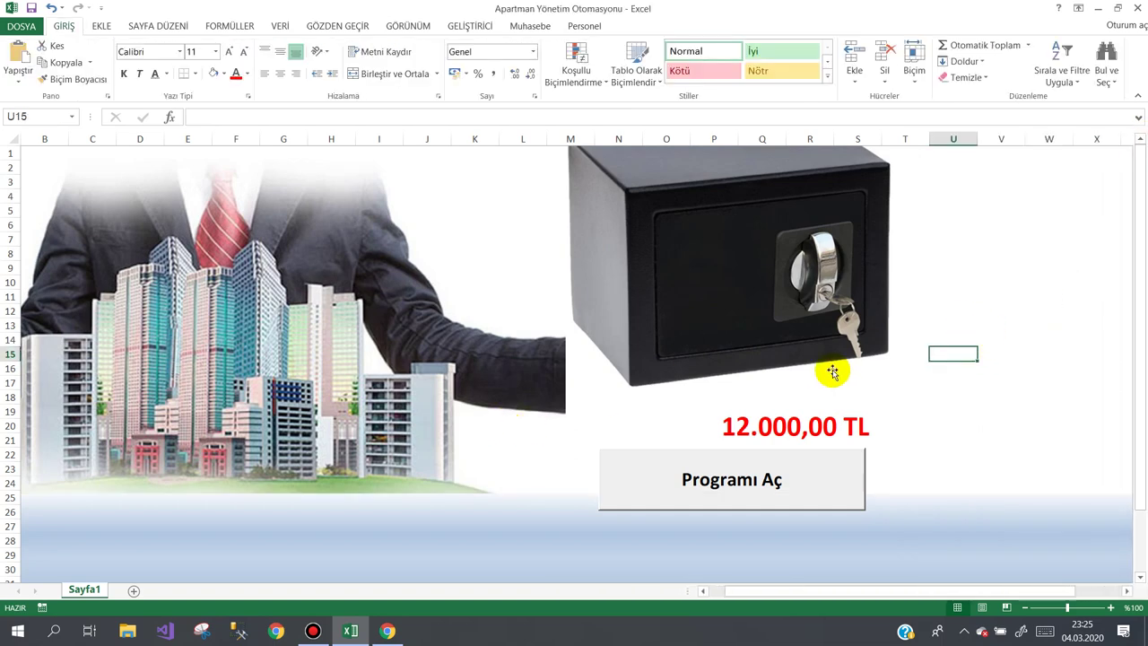
- Move the 12.000,00 TL total up to N16:S18 and the Programı Aç button just below it
{"action": "left_click", "coordinate": [721, 379]}
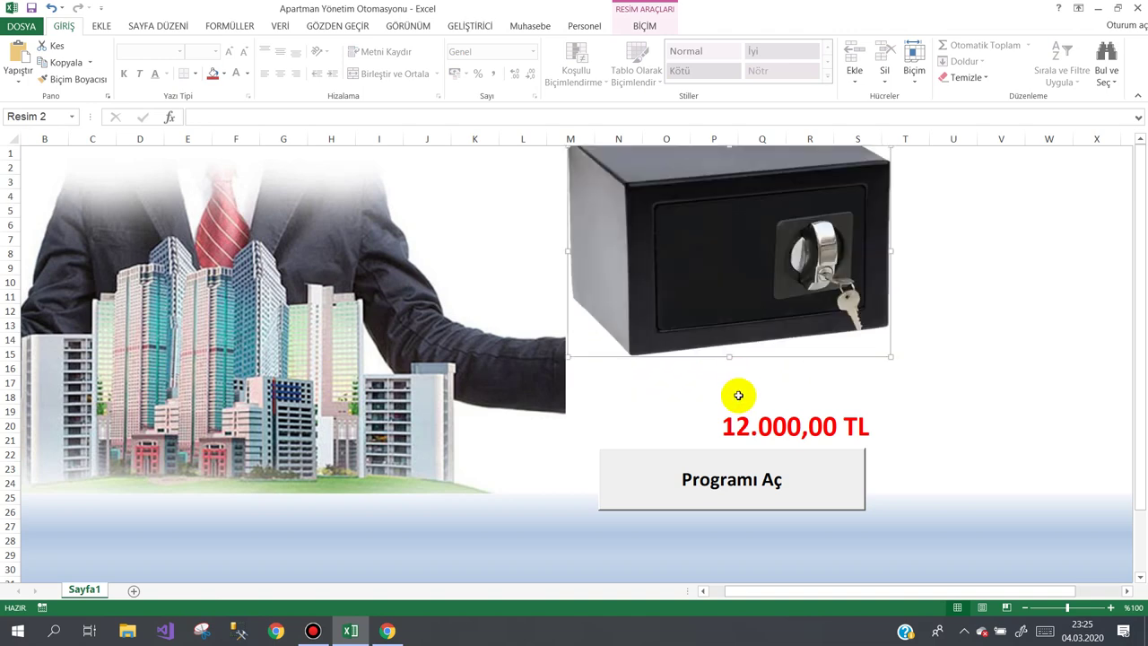
{"action": "left_click", "coordinate": [735, 411]}
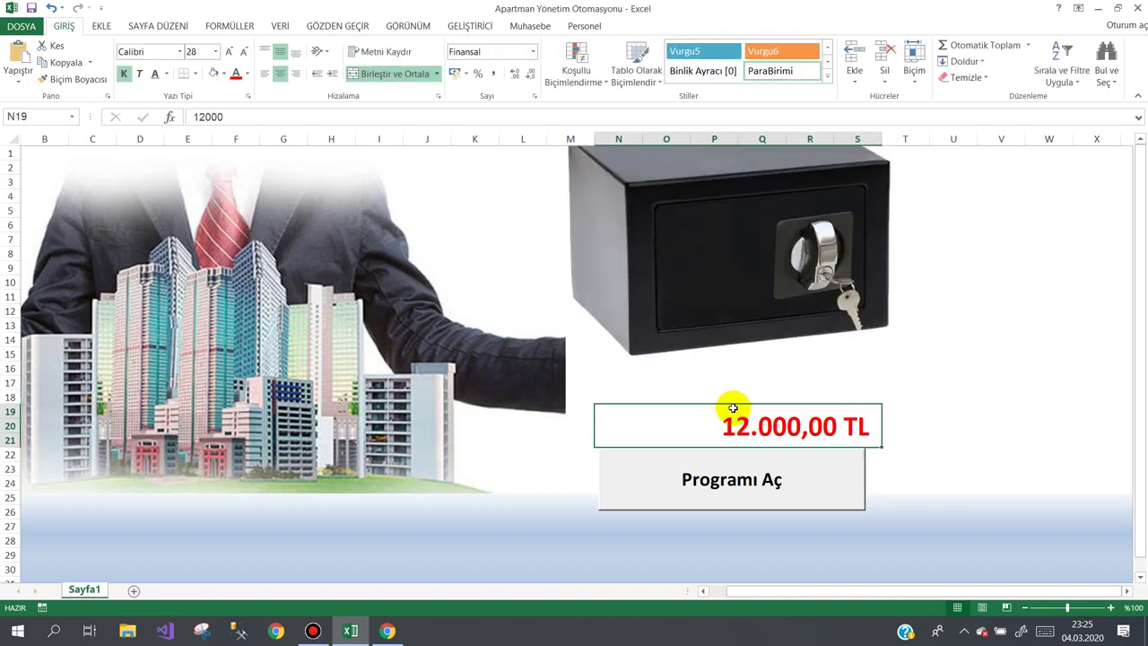
{"action": "left_click_drag", "start_coordinate": [733, 405], "coordinate": [733, 364]}
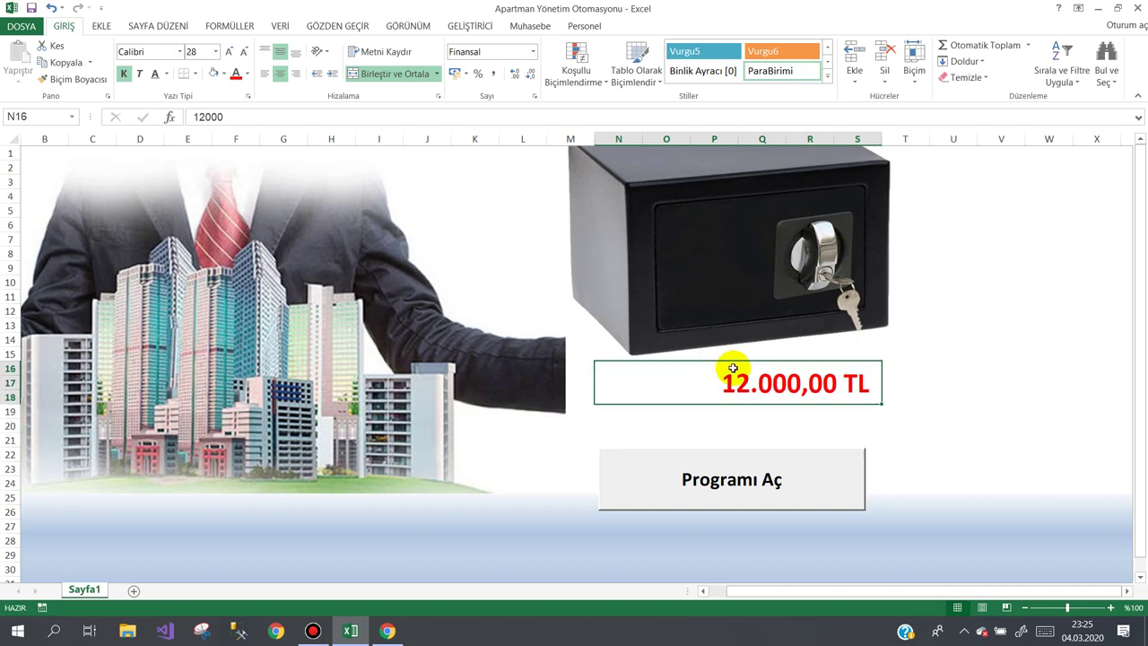
{"action": "left_click_drag", "start_coordinate": [715, 473], "coordinate": [714, 426]}
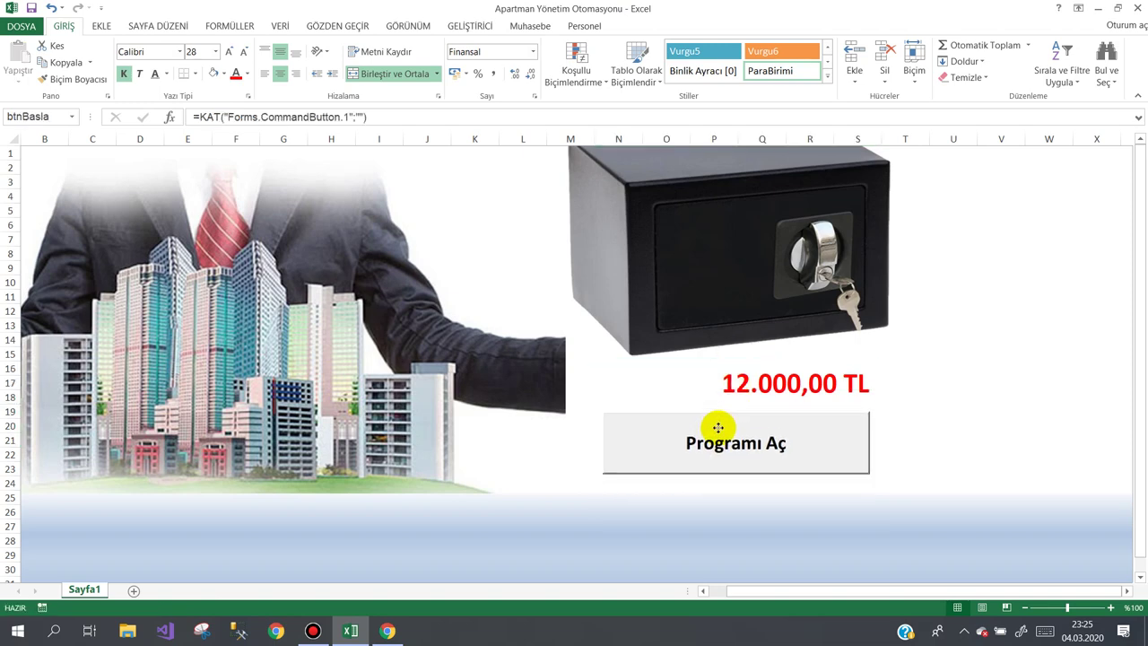
{"action": "left_click", "coordinate": [910, 364]}
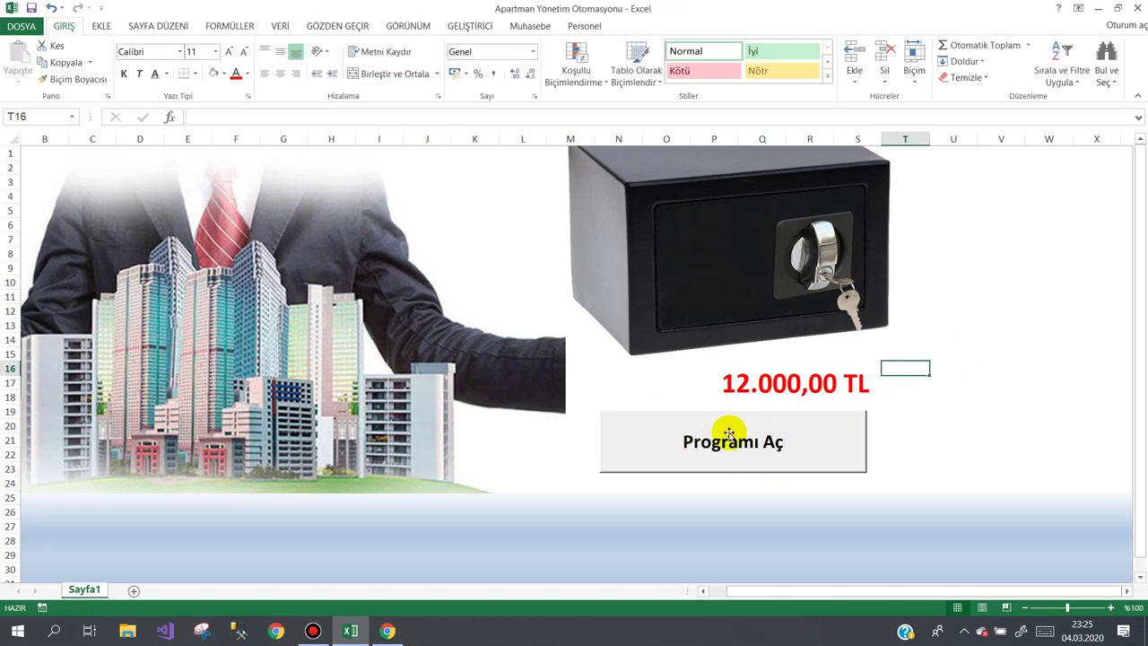
- Save the workbook, accepting the personal-information warning, and select the Programı Aç button
{"action": "left_click", "coordinate": [32, 7]}
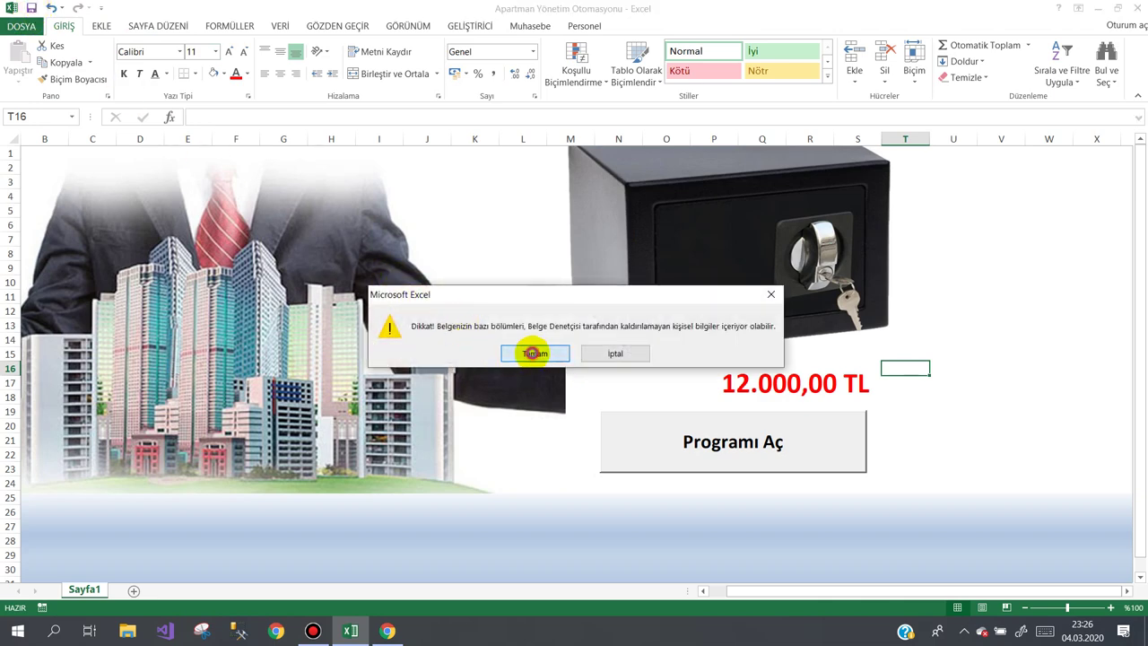
{"action": "left_click", "coordinate": [533, 353]}
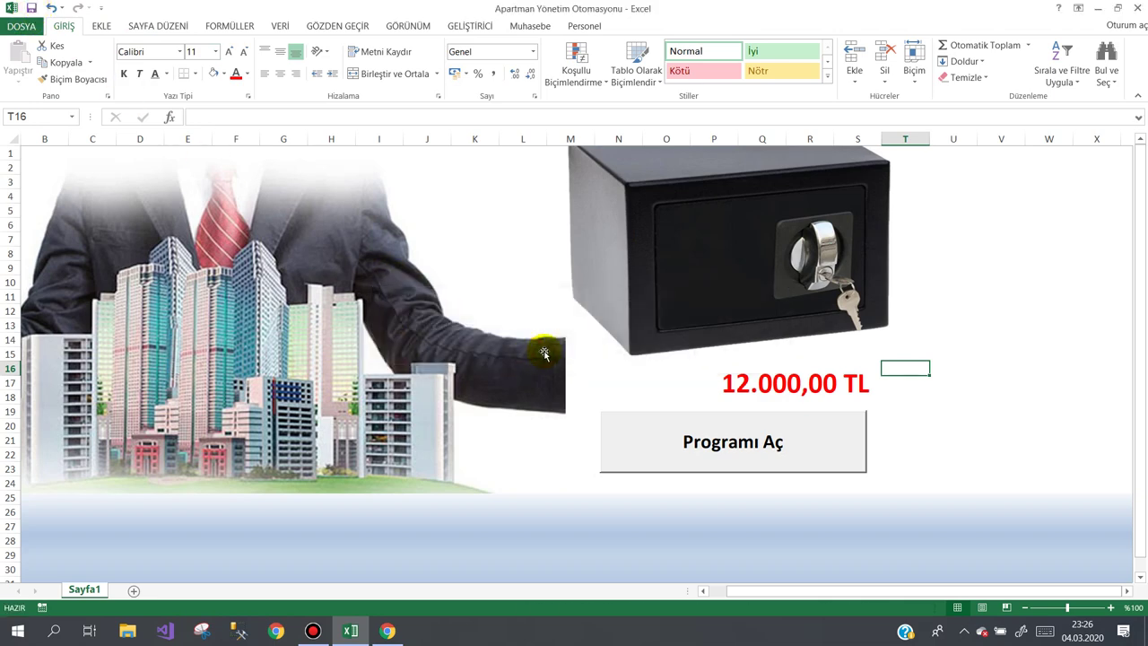
{"action": "left_click", "coordinate": [676, 440]}
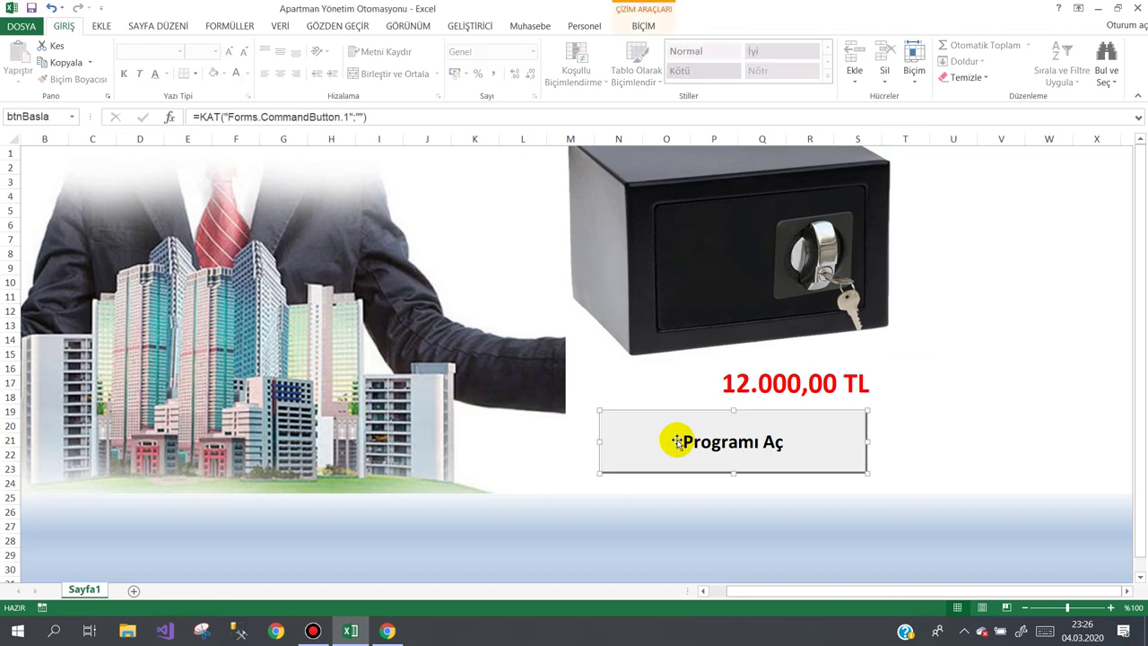
- Open the VBA editor from the button and add a new UserForm1, enlarged to fill the design area
{"action": "double_click", "coordinate": [677, 440]}
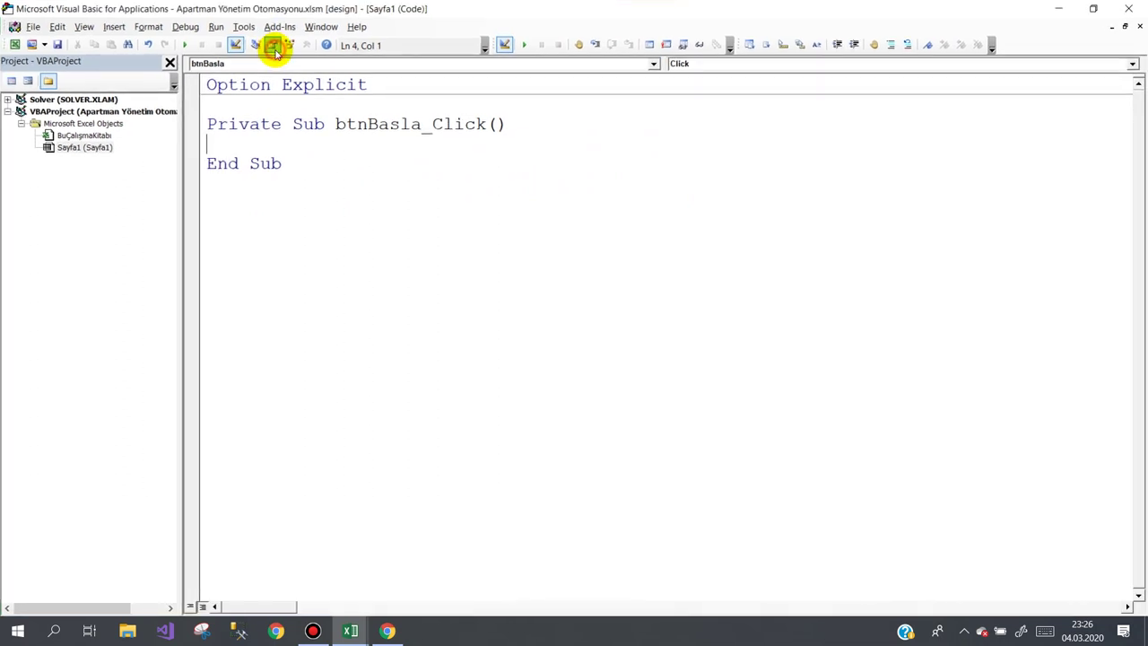
{"action": "left_click", "coordinate": [44, 44]}
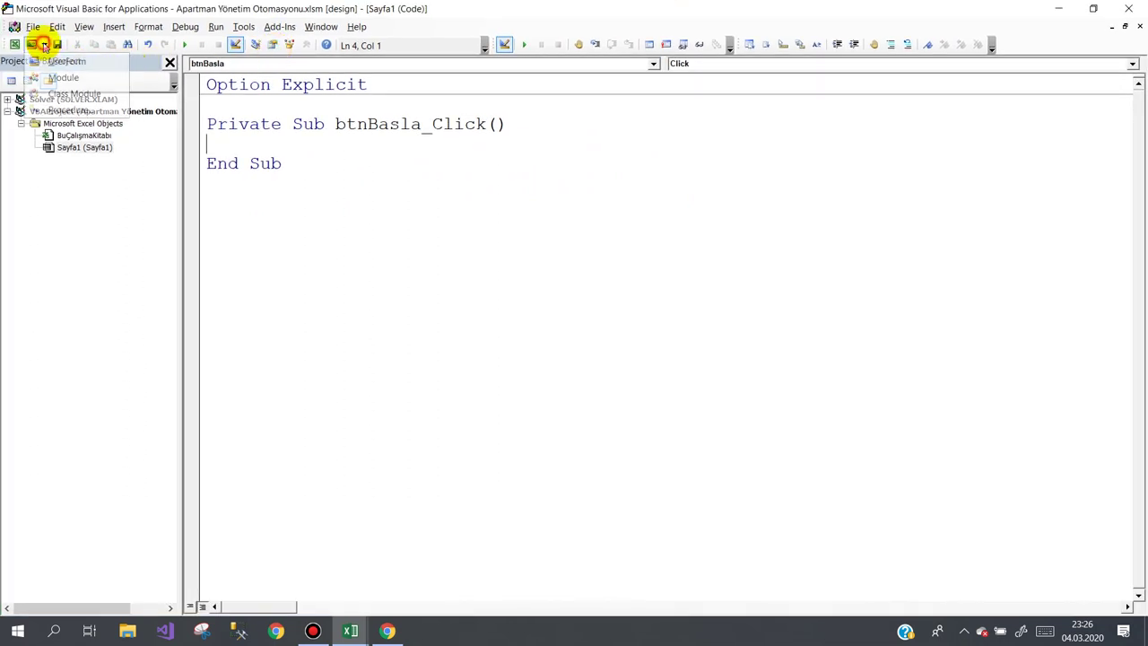
{"action": "left_click", "coordinate": [47, 65]}
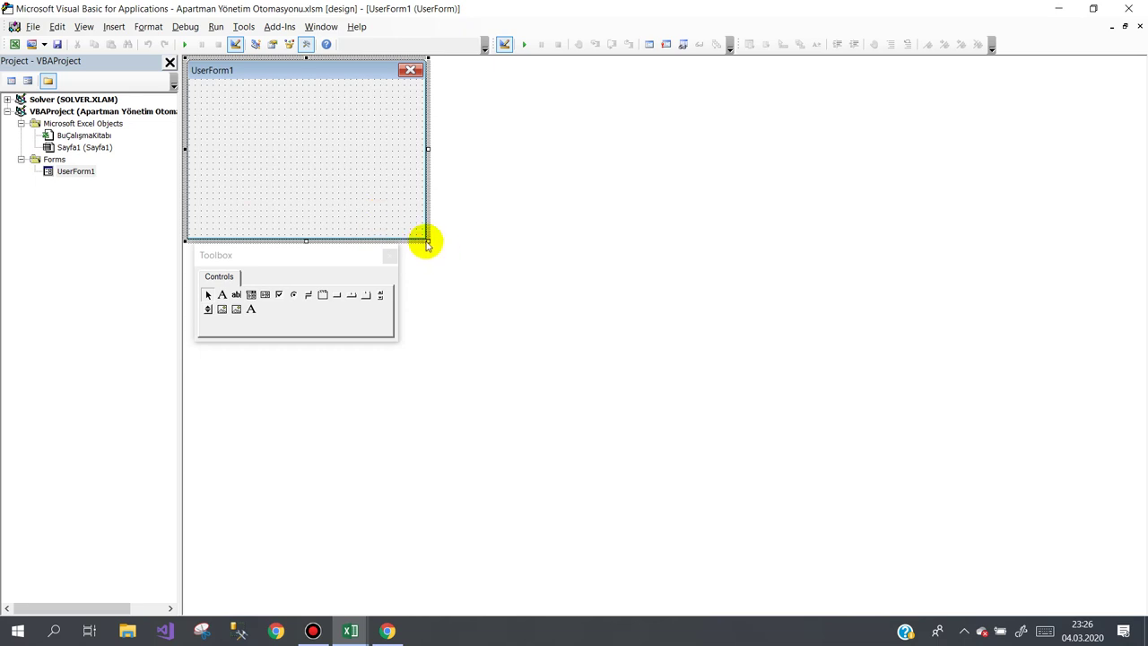
{"action": "left_click_drag", "start_coordinate": [427, 241], "coordinate": [1120, 591]}
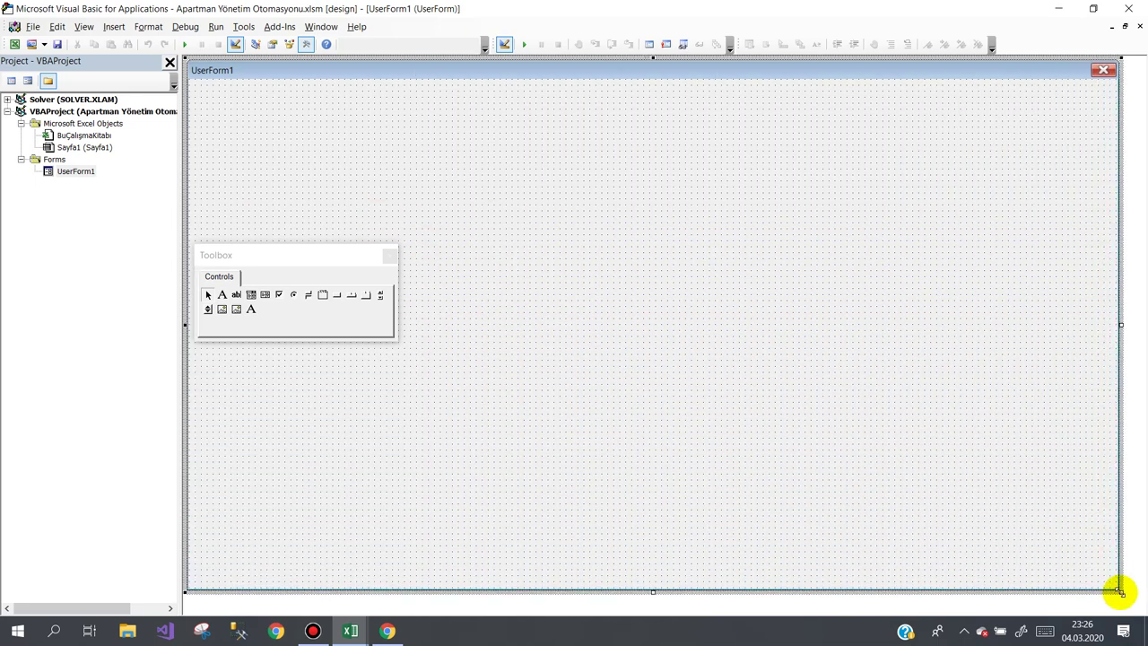
- Move the Toolbox aside and show UserForm1's Properties window with a taller list
{"action": "left_click_drag", "start_coordinate": [261, 254], "coordinate": [799, 398]}
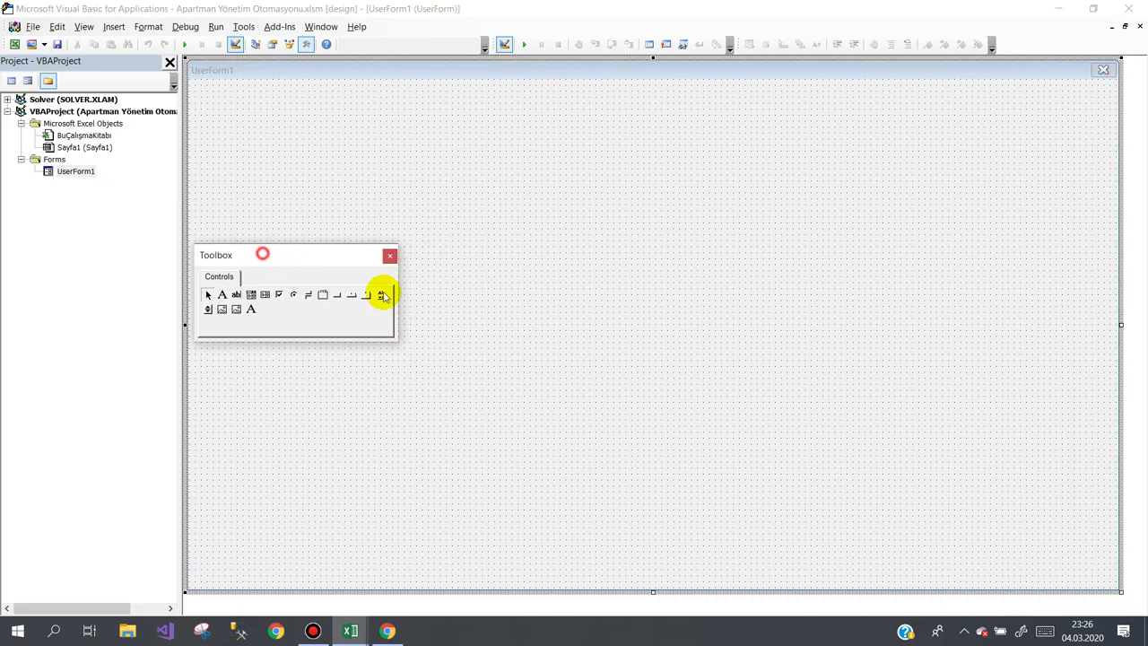
{"action": "left_click", "coordinate": [238, 160]}
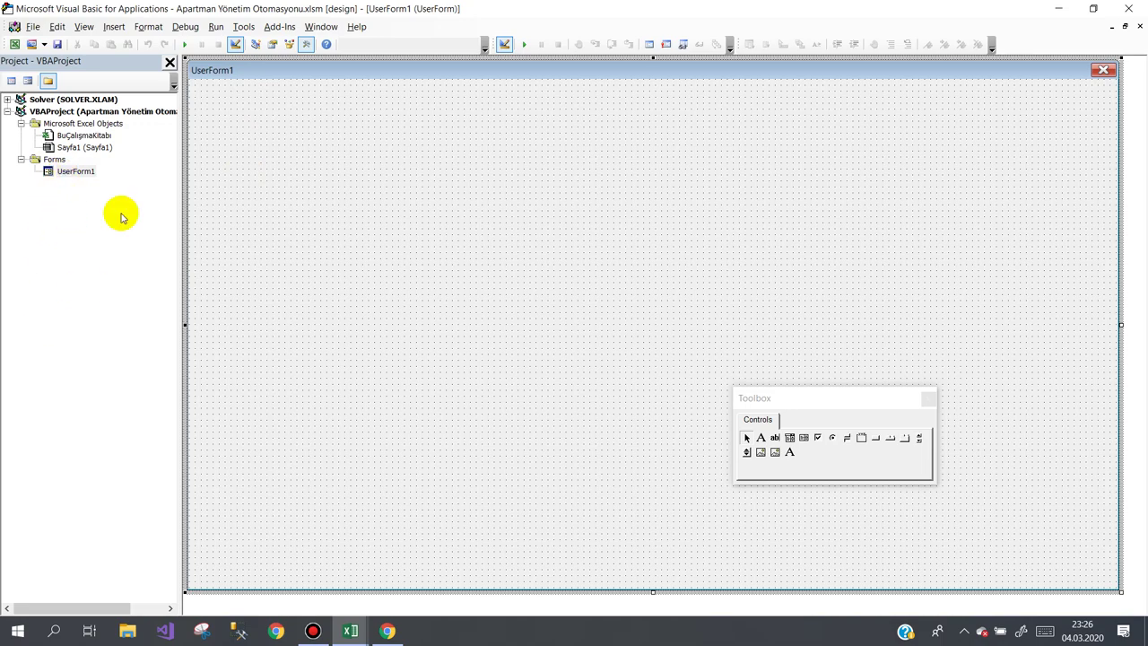
{"action": "left_click", "coordinate": [272, 45]}
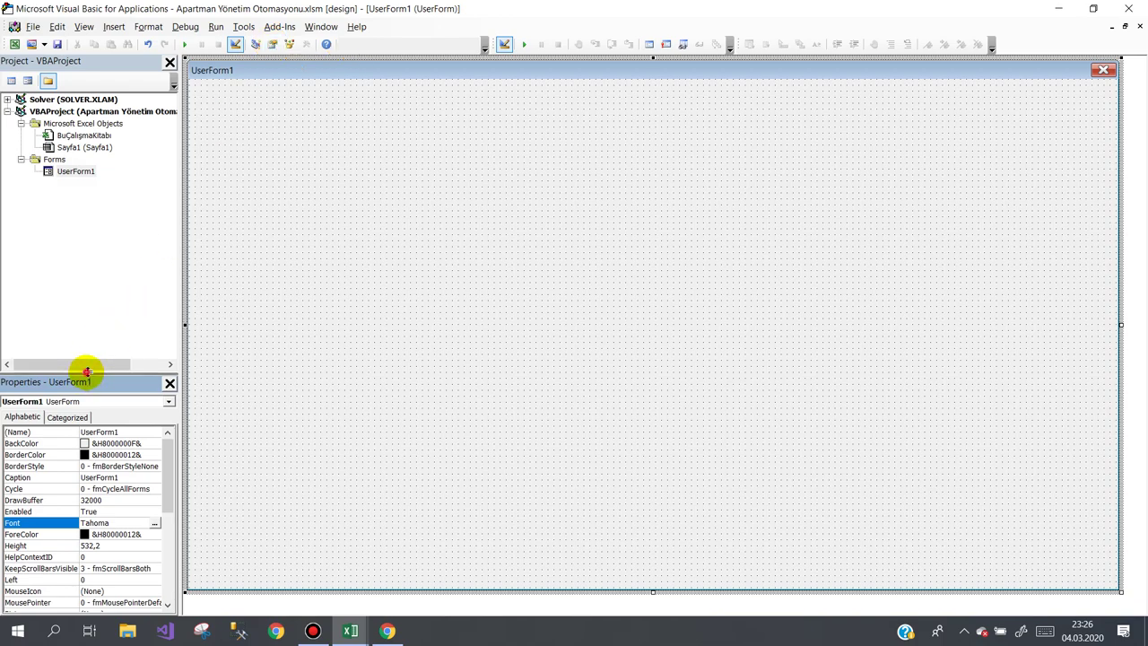
{"action": "left_click_drag", "start_coordinate": [87, 371], "coordinate": [89, 300]}
{"action": "left_click", "coordinate": [327, 251]}
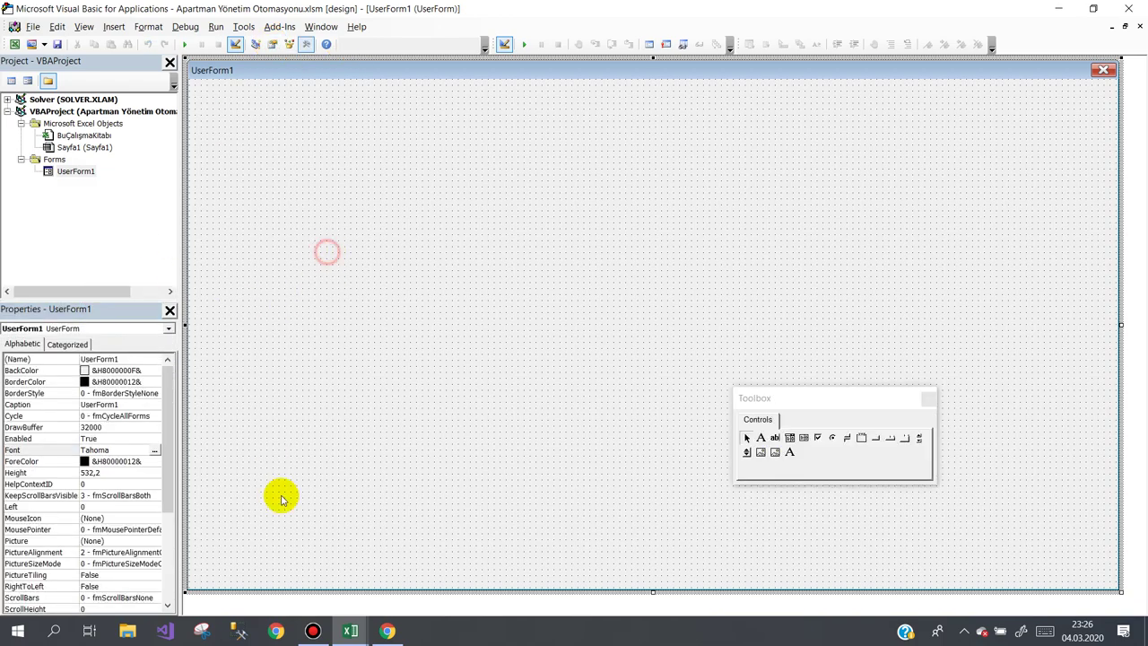
{"action": "left_click", "coordinate": [312, 630]}
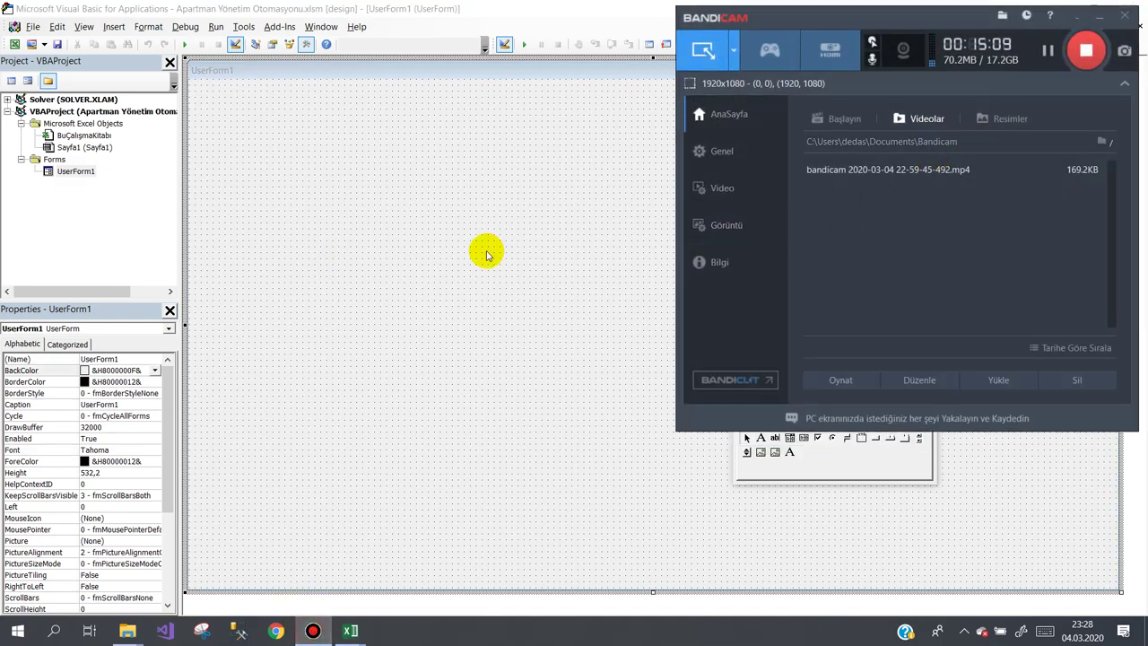
{"action": "left_click", "coordinate": [466, 219]}
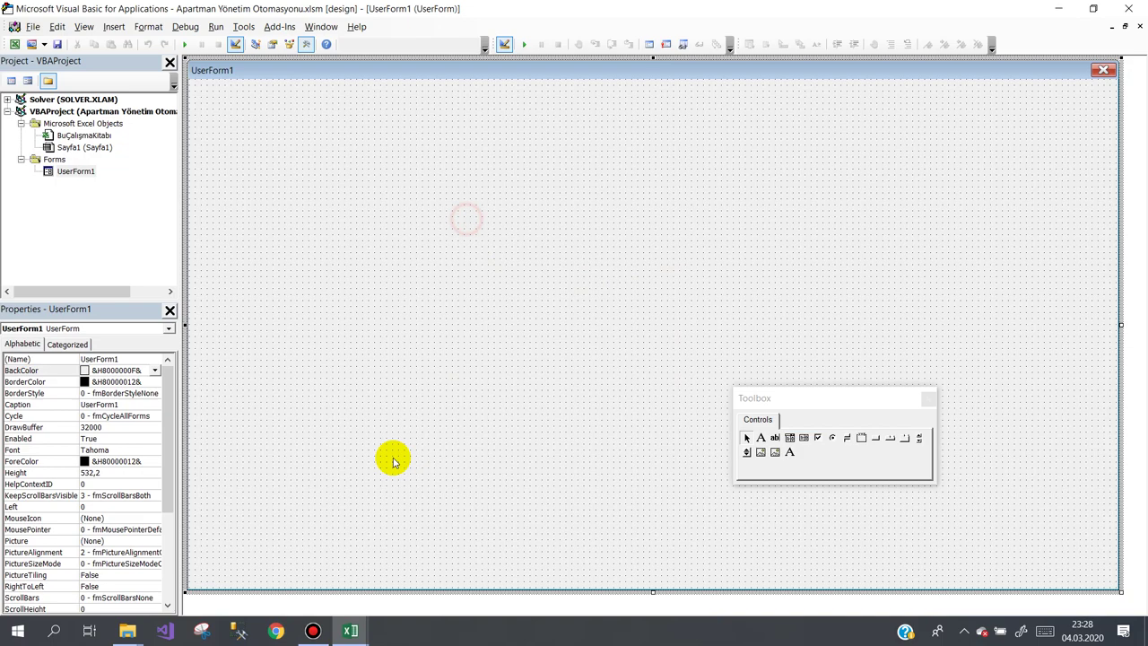
- Switch back to the Excel workbook and pick an empty cell so the Programı Aç button is deselected
{"action": "left_click", "coordinate": [350, 630]}
{"action": "left_click", "coordinate": [300, 546]}
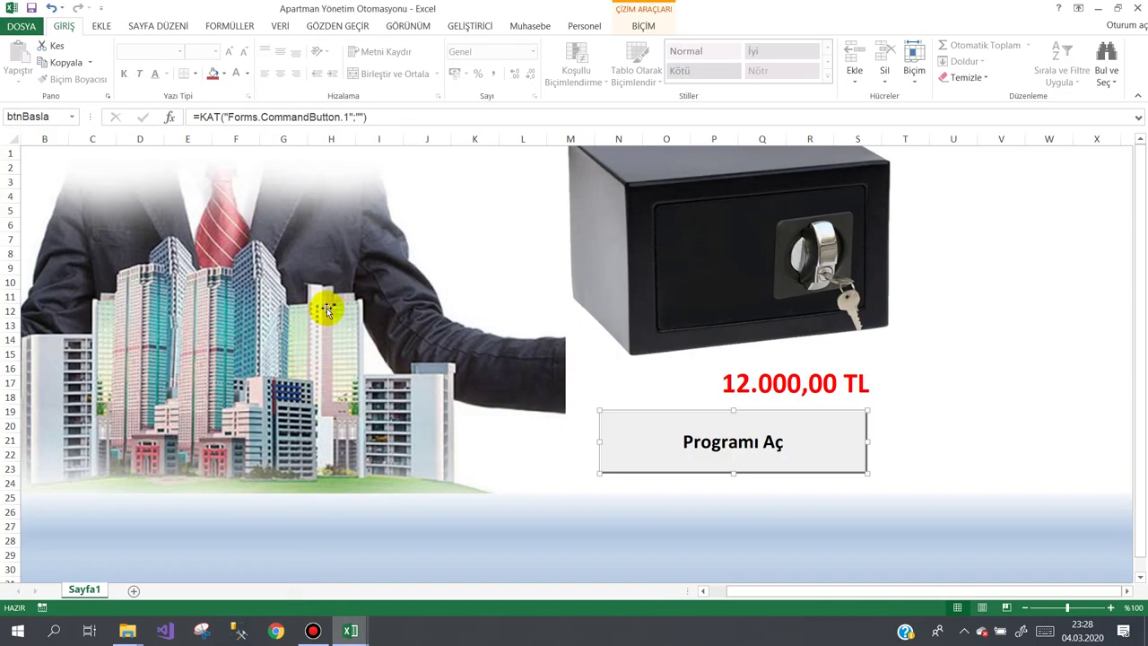
{"action": "left_click", "coordinate": [959, 264]}
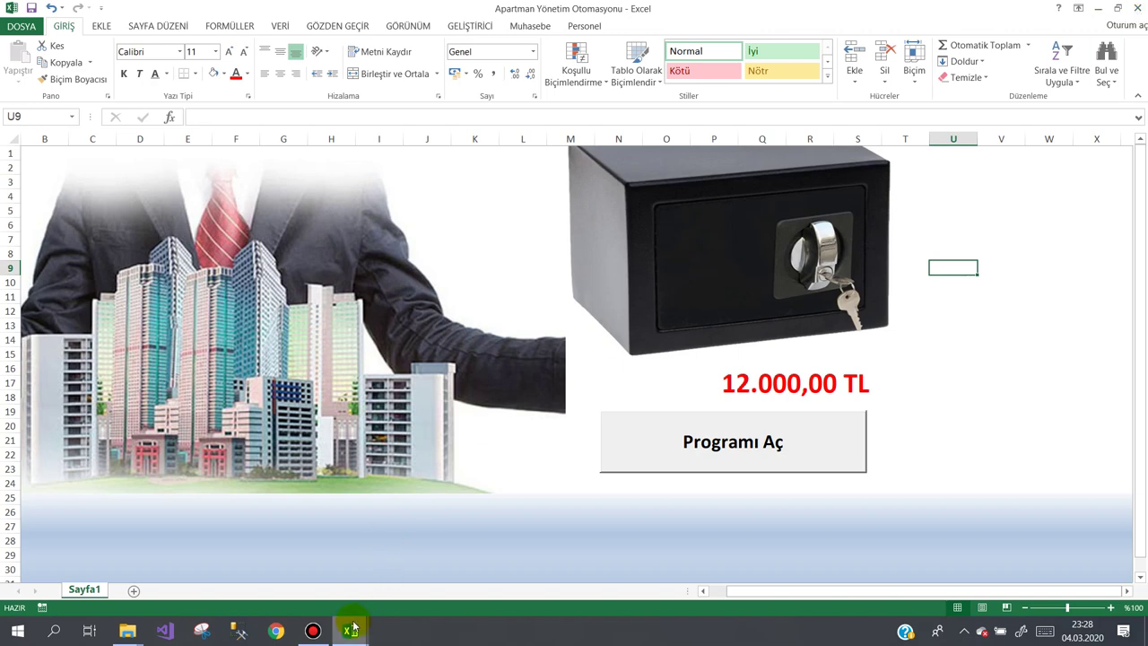
{"action": "left_click", "coordinate": [312, 631]}
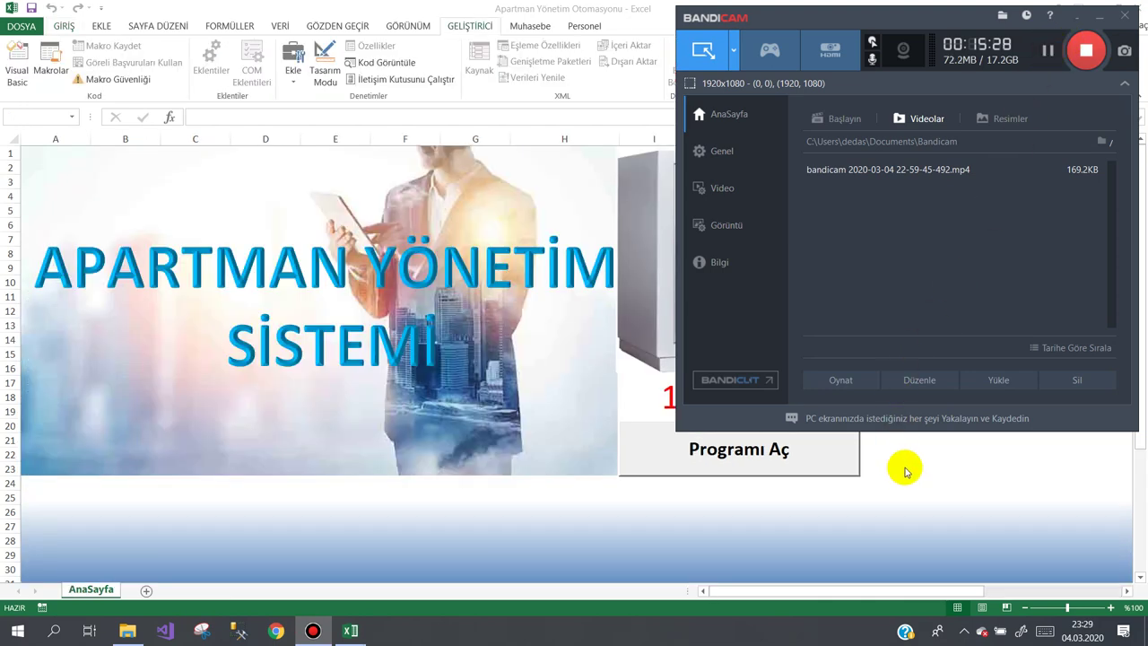
{"action": "left_click", "coordinate": [902, 466]}
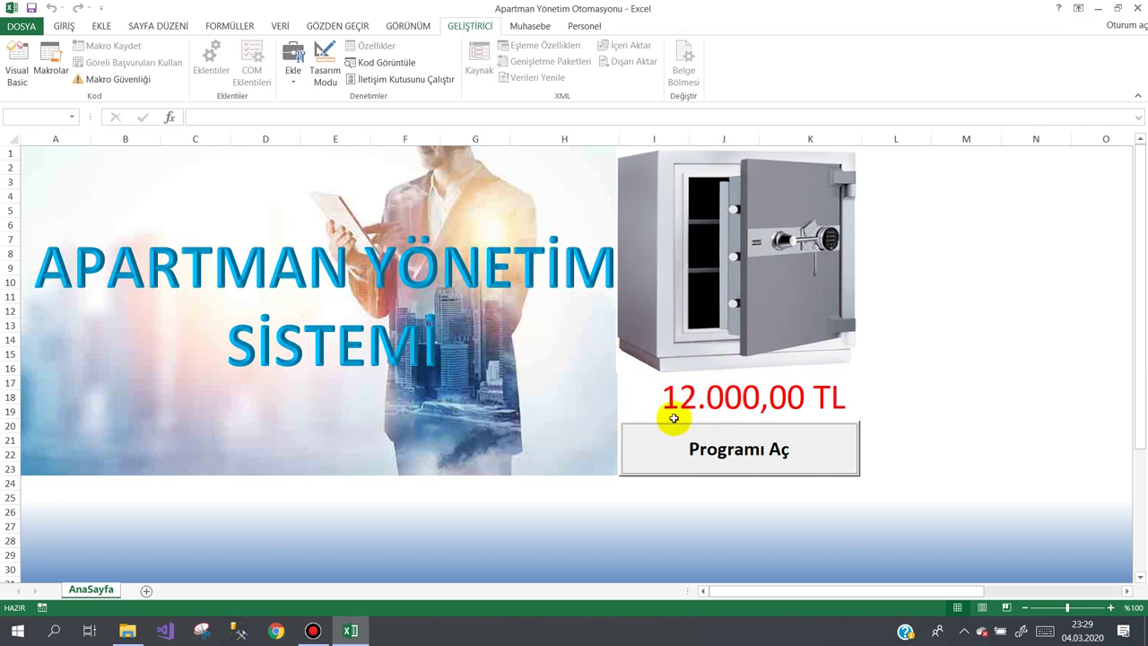
- Enable Design Mode and open the Programı Aç button's code, then the frmAnaform form design
{"action": "left_click", "coordinate": [316, 86]}
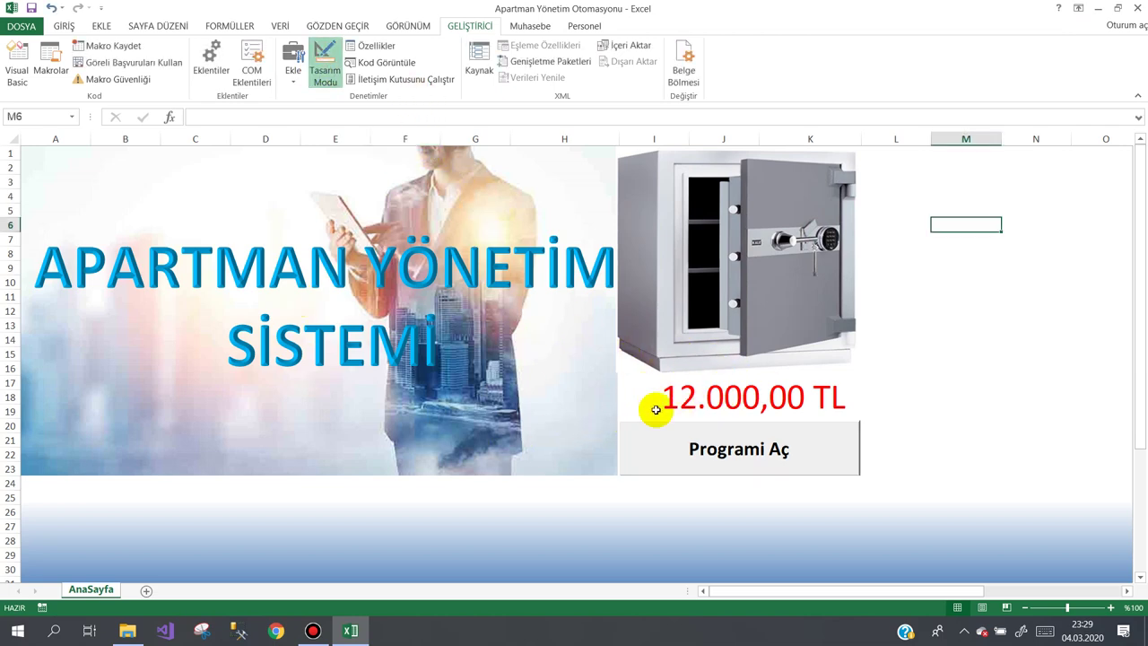
{"action": "left_click", "coordinate": [684, 447]}
{"action": "double_click", "coordinate": [684, 447]}
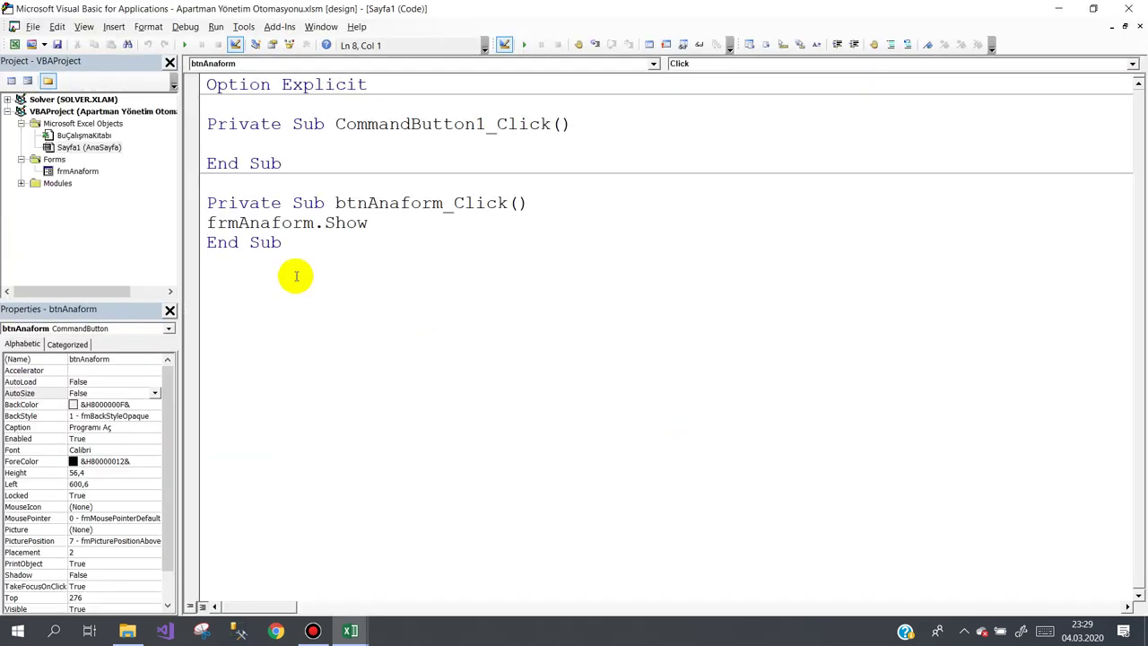
{"action": "double_click", "coordinate": [77, 171]}
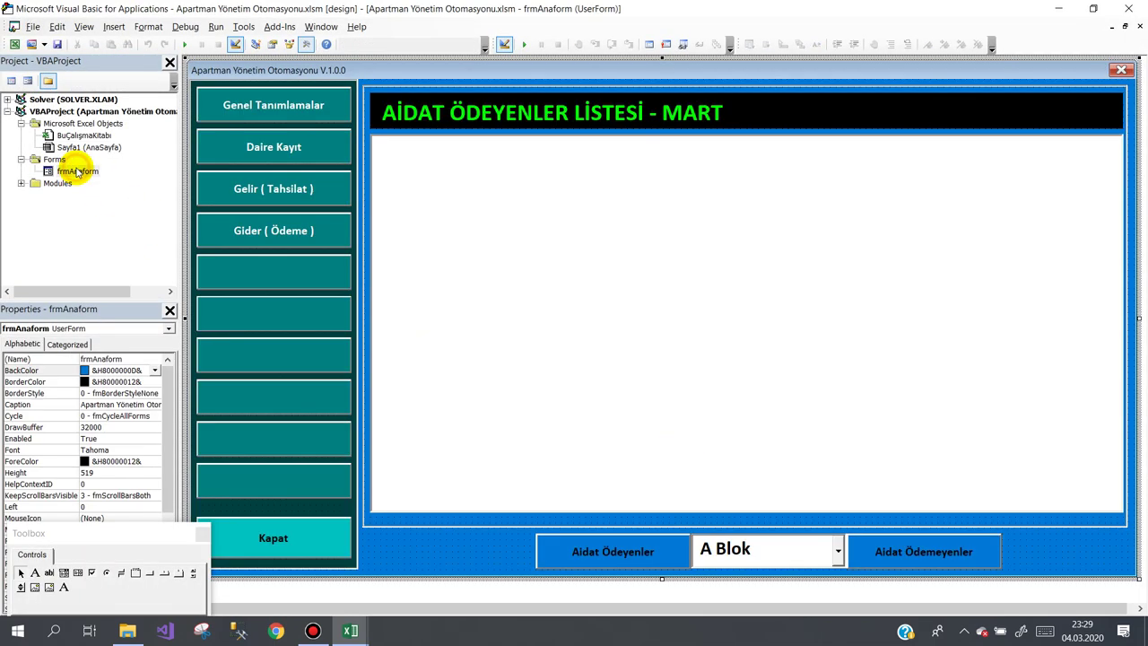
- Delete all controls from the frmAnaform design surface
{"action": "left_click", "coordinate": [439, 554]}
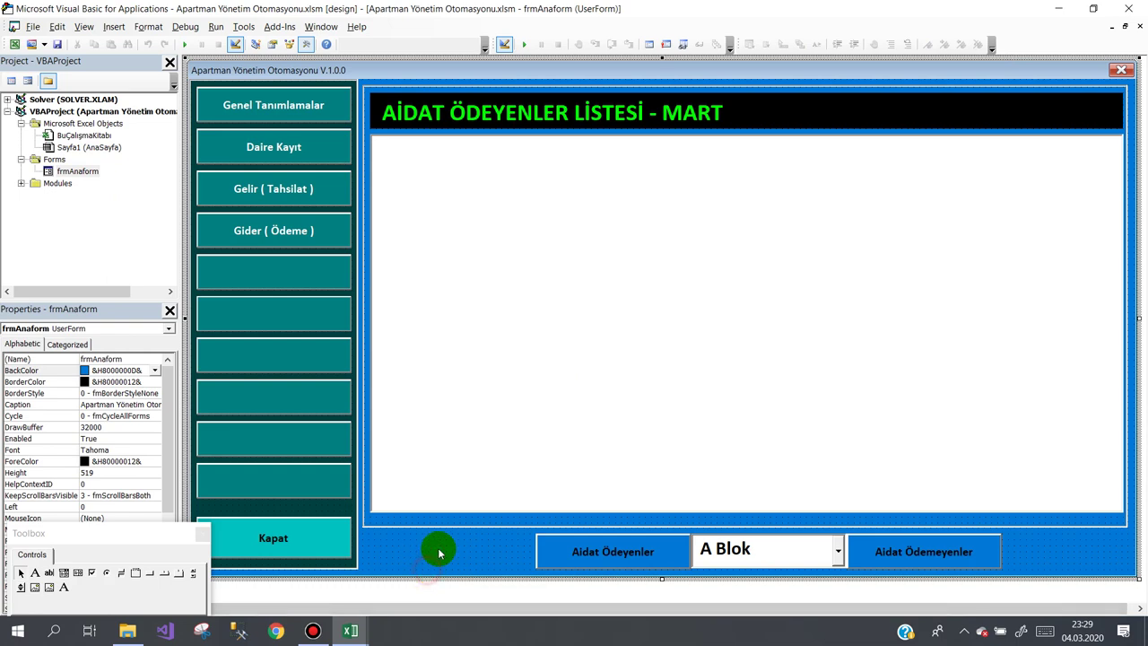
{"action": "key", "text": "Delete"}
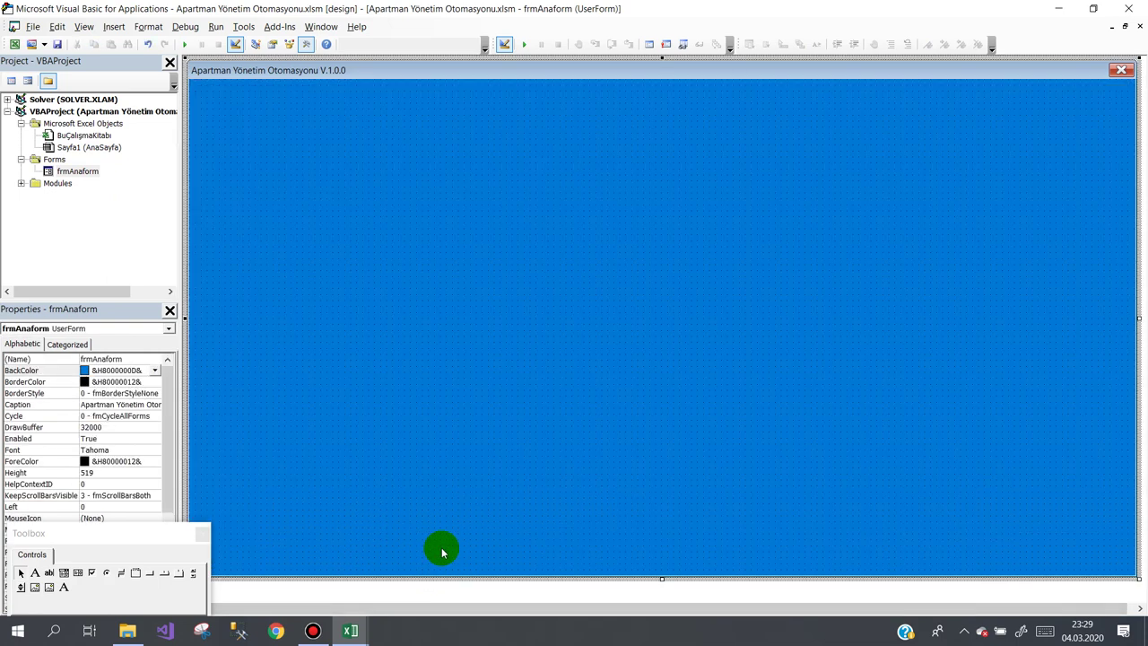
{"action": "mouse_move", "coordinate": [111, 533]}
{"action": "left_mouse_down"}
{"action": "mouse_move", "coordinate": [924, 265]}
{"action": "mouse_move", "coordinate": [975, 339]}
{"action": "left_mouse_up"}
{"action": "left_click", "coordinate": [410, 246]}
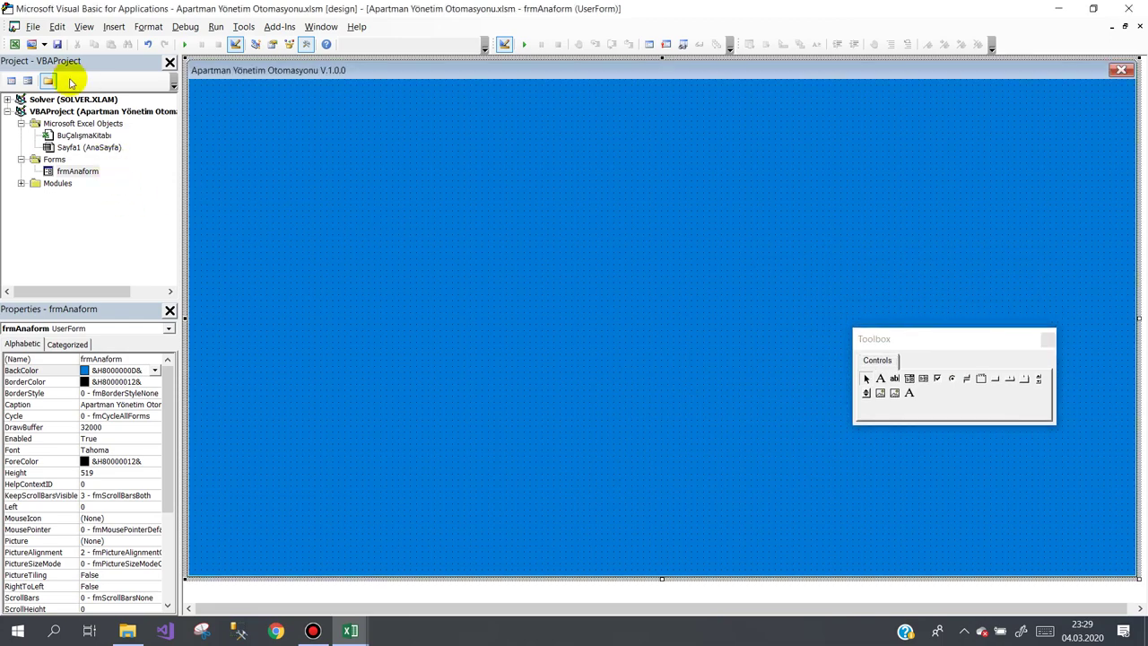
- Remove frmAnaform from the VBA project without exporting it
{"action": "left_click", "coordinate": [79, 172]}
{"action": "right_click", "coordinate": [79, 172]}
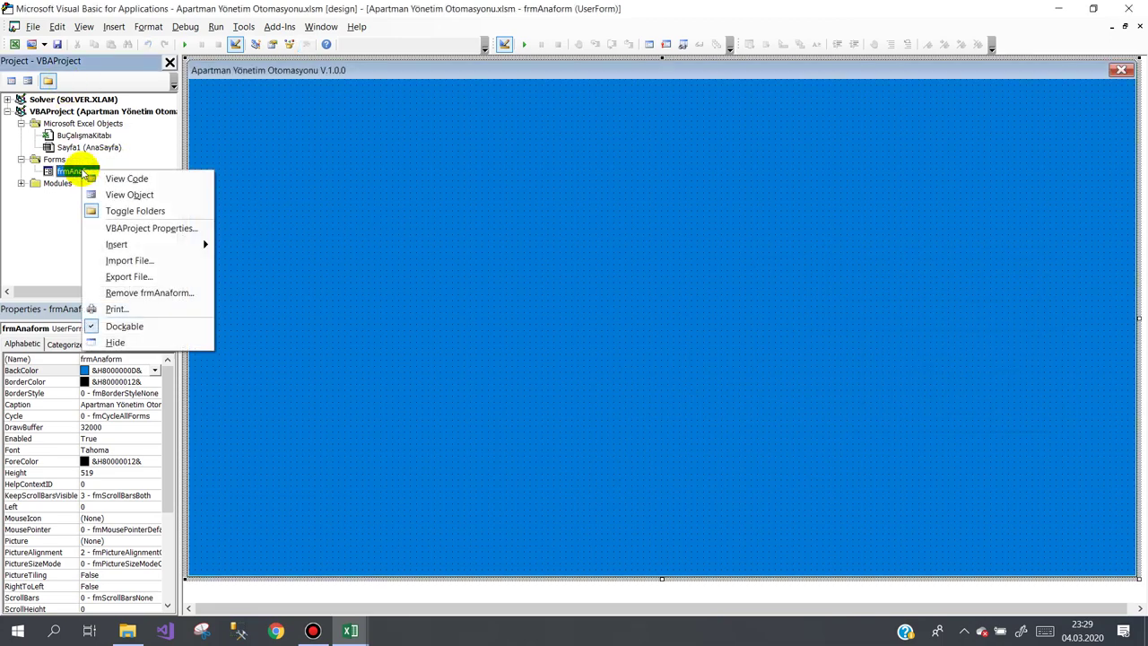
{"action": "left_click", "coordinate": [326, 160]}
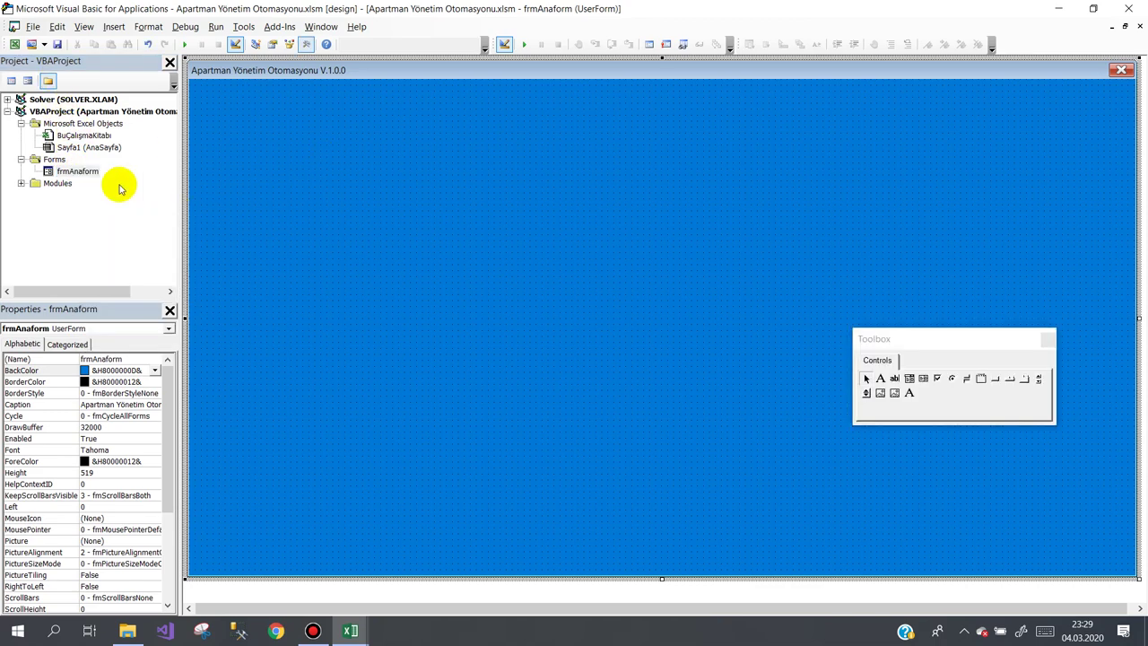
{"action": "left_click", "coordinate": [61, 171]}
{"action": "left_click", "coordinate": [41, 361]}
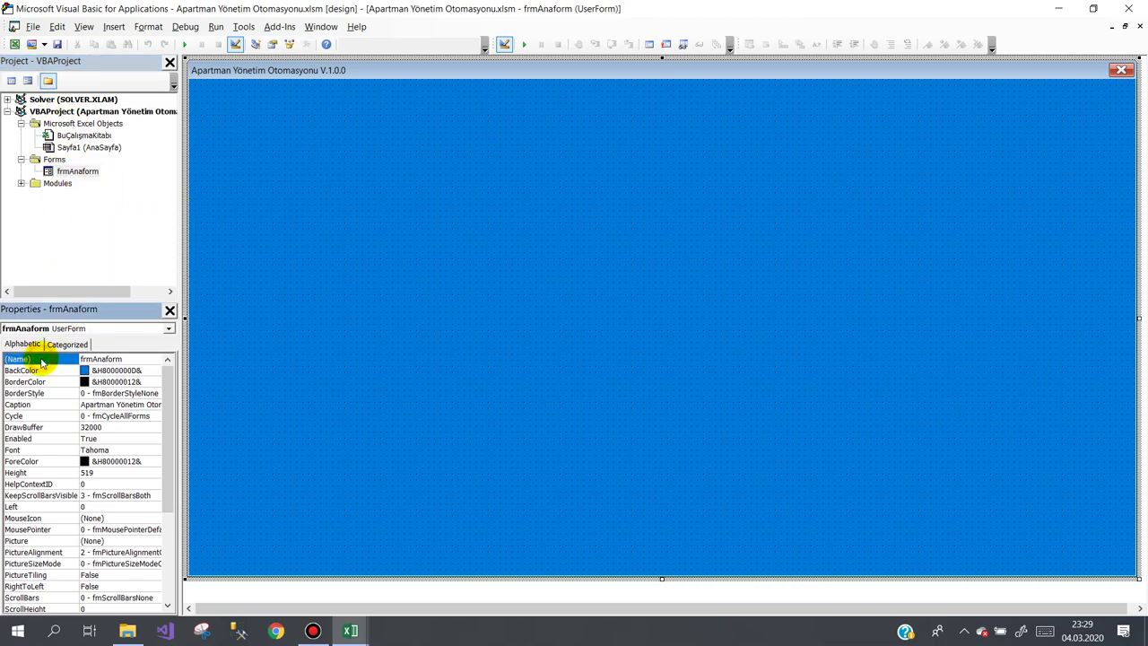
{"action": "left_click", "coordinate": [95, 358]}
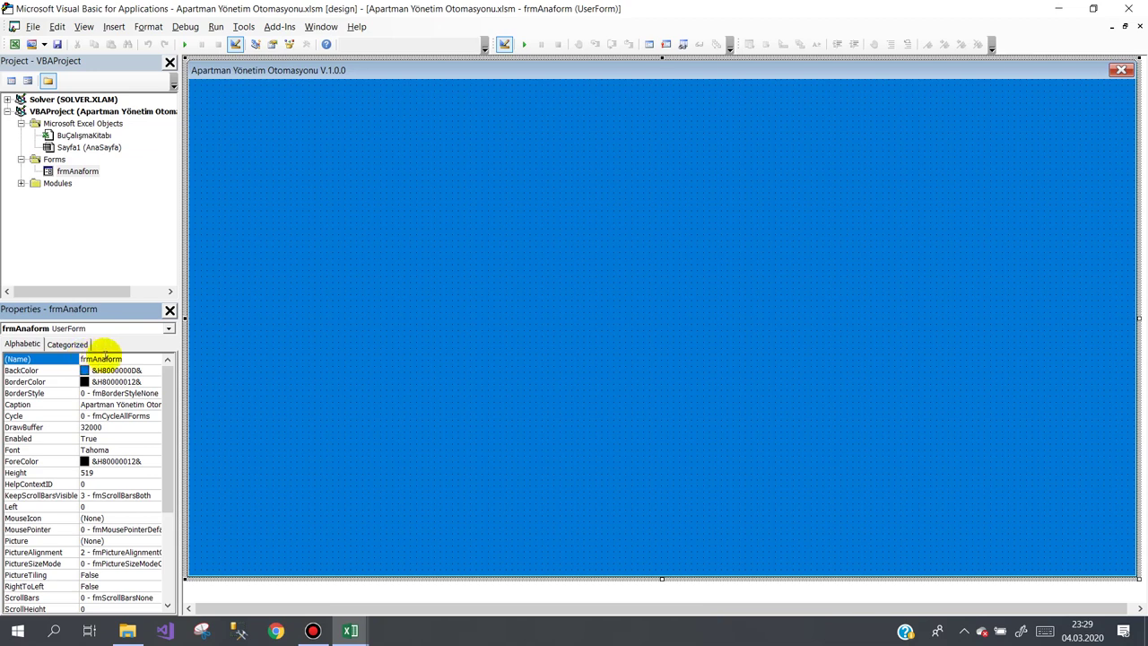
{"action": "right_click", "coordinate": [82, 171]}
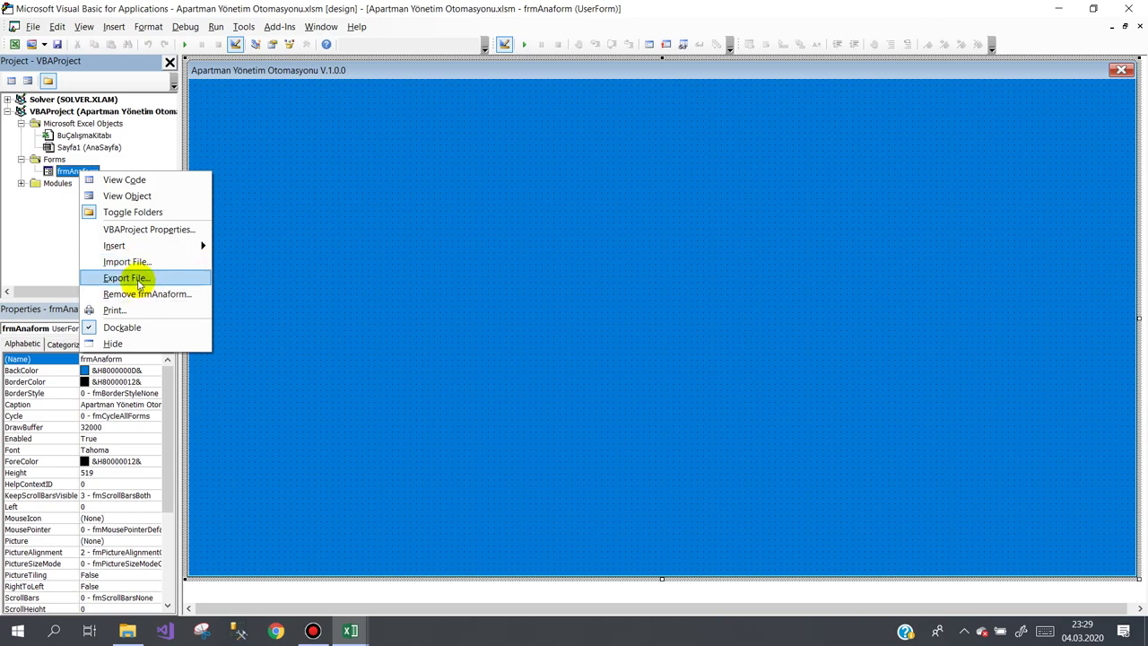
{"action": "left_click", "coordinate": [142, 294]}
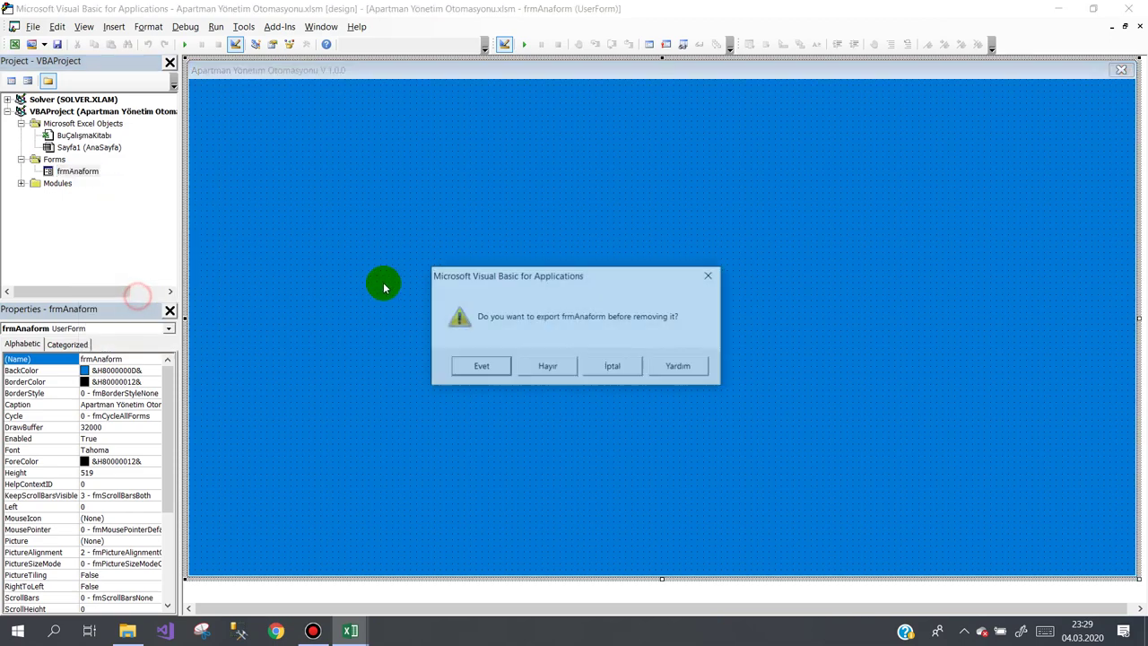
{"action": "left_click", "coordinate": [543, 364]}
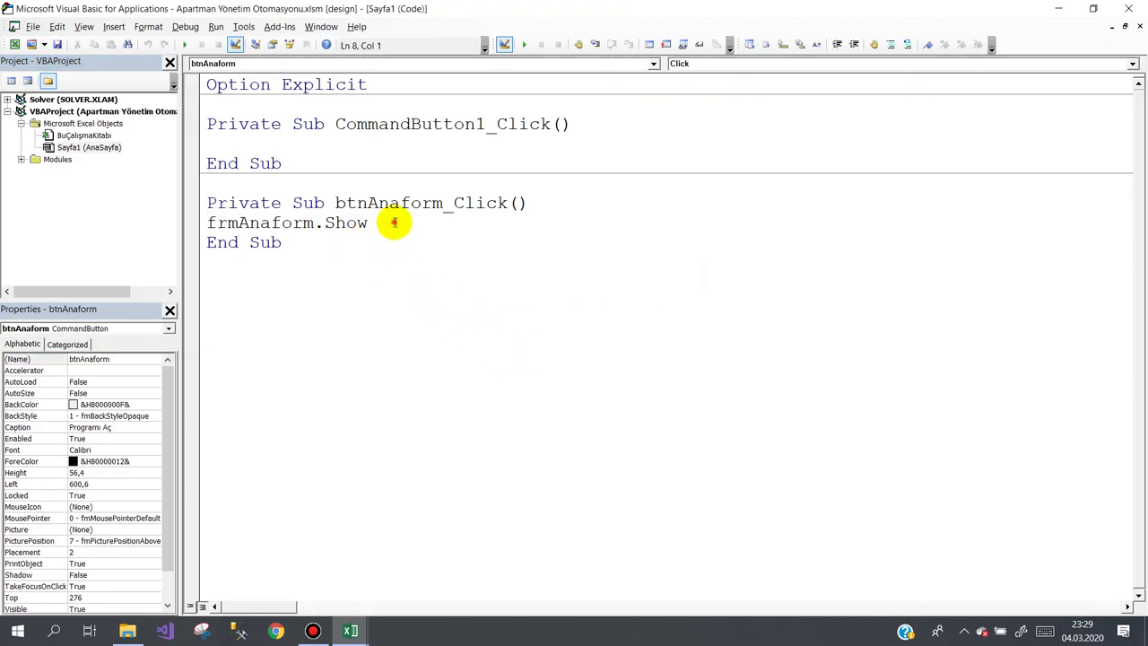
- Delete the frmAnaform.Show line and all remaining code in Sayfa1's module
{"action": "left_click_drag", "start_coordinate": [384, 220], "coordinate": [221, 223]}
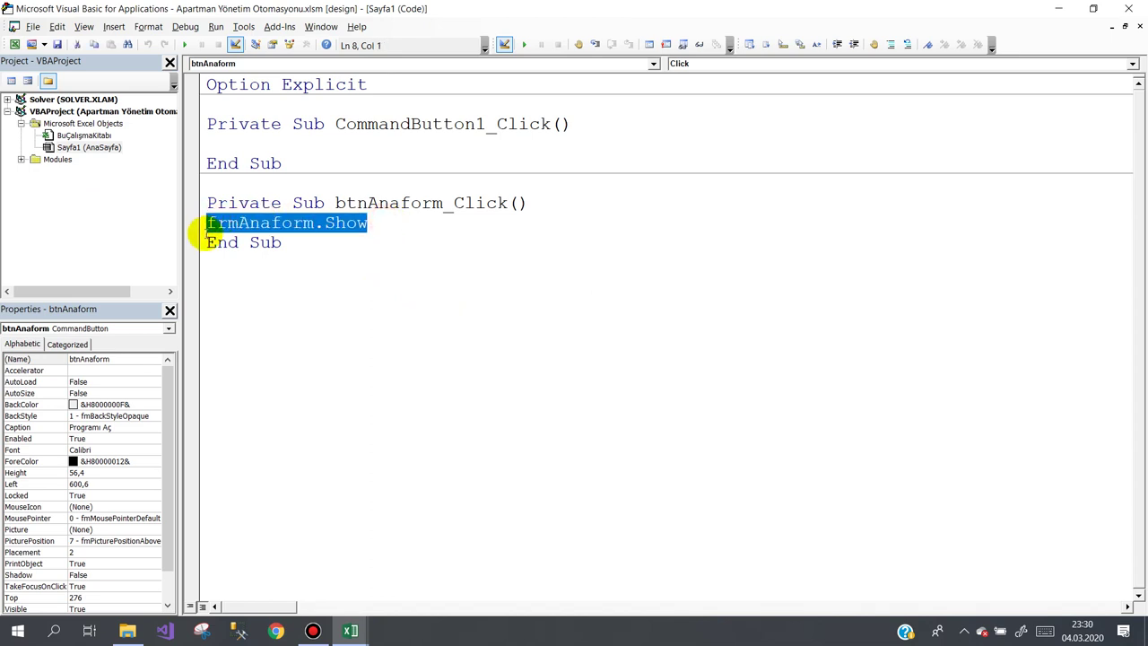
{"action": "key", "text": "Delete"}
{"action": "key", "text": "ctrl+a"}
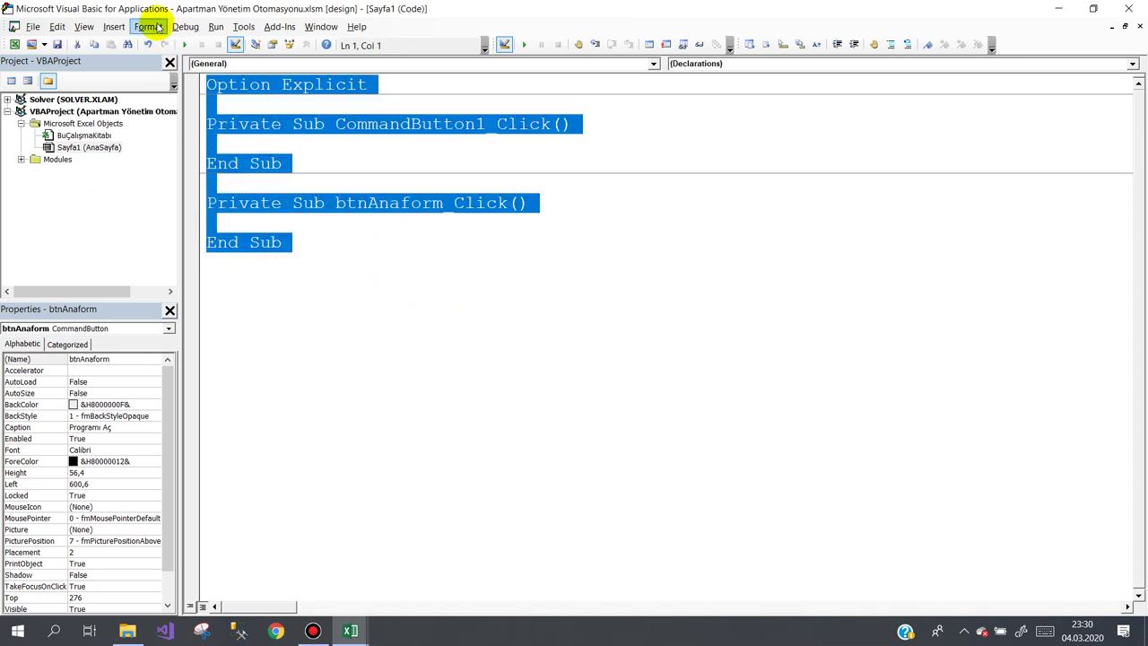
{"action": "key", "text": "Delete"}
- Generate an empty btnAnaform_Click handler from the Programi Aç button on the sheet
{"action": "left_click", "coordinate": [1131, 9]}
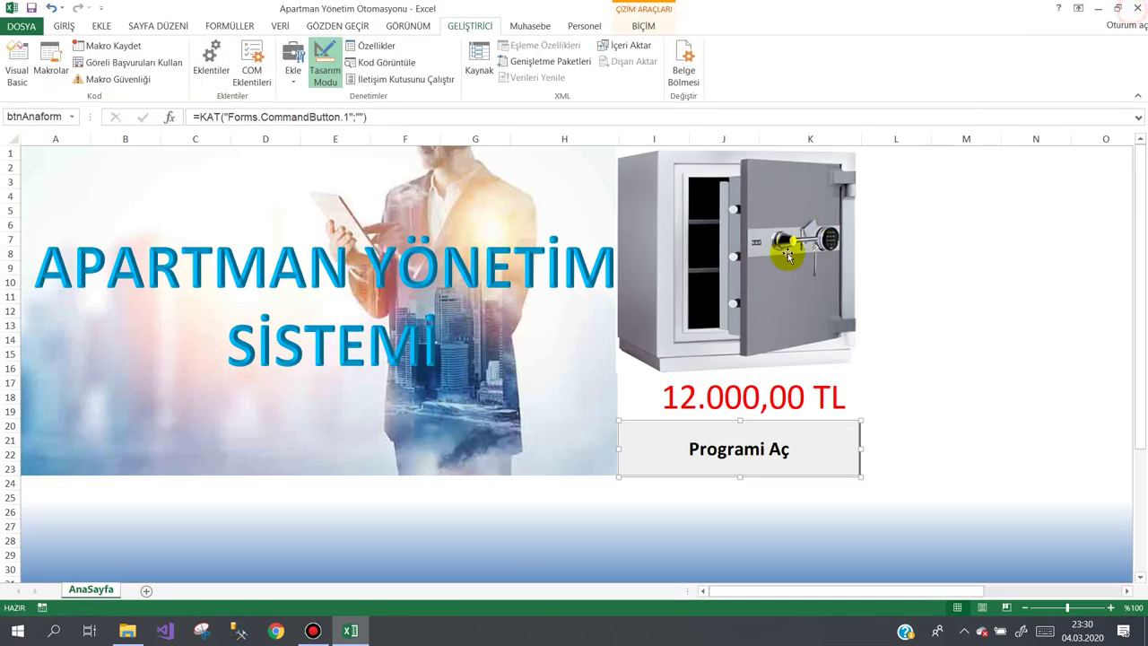
{"action": "left_click", "coordinate": [901, 239]}
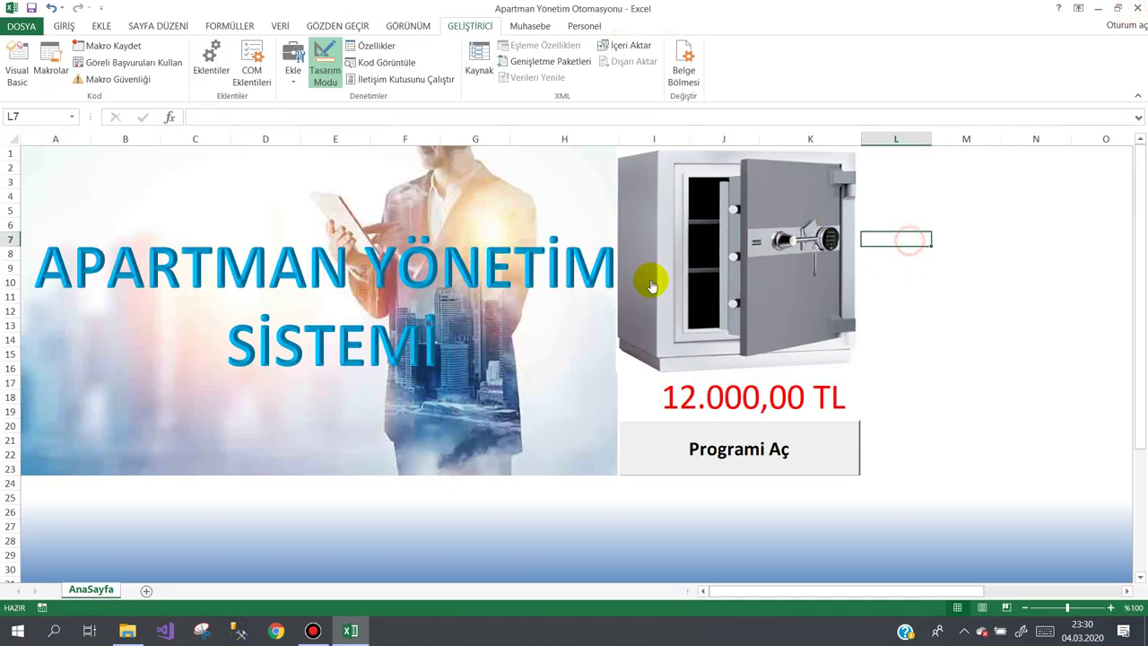
{"action": "double_click", "coordinate": [719, 451]}
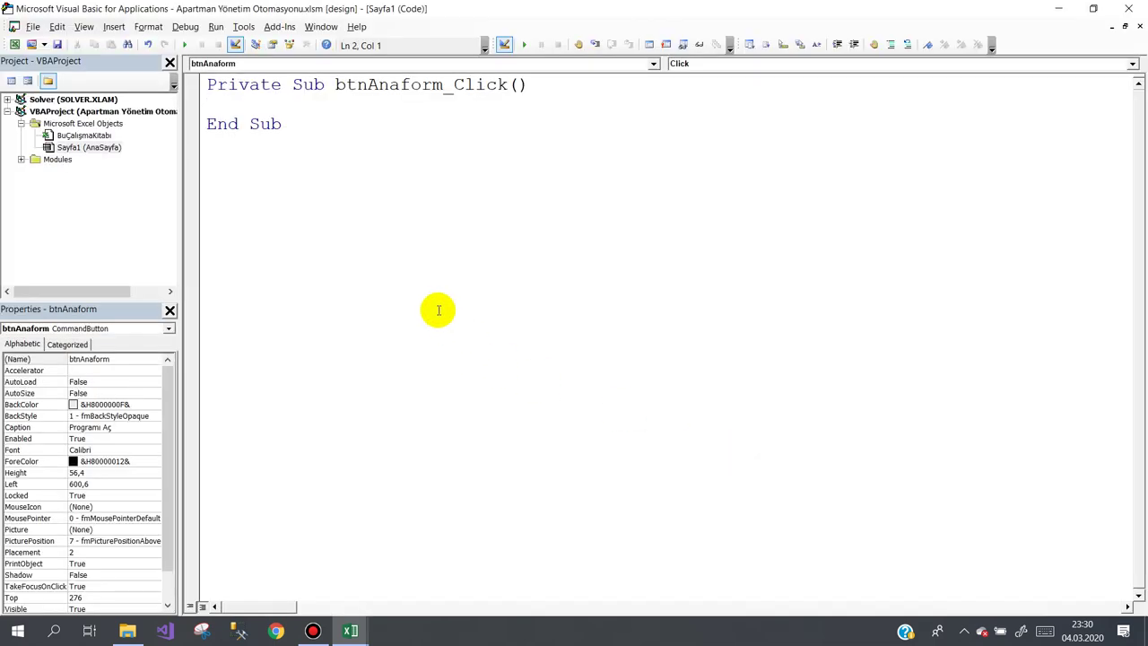
{"action": "left_click", "coordinate": [44, 44]}
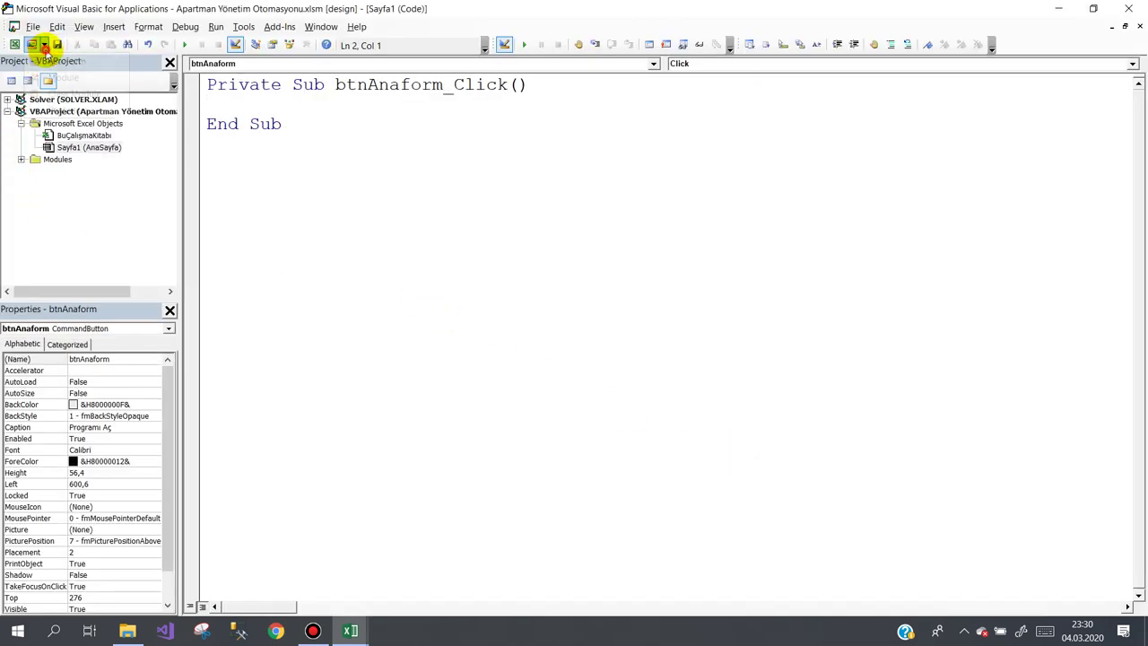
- Insert a new UserForm1 and enlarge it to fill the design area
{"action": "left_click", "coordinate": [52, 62]}
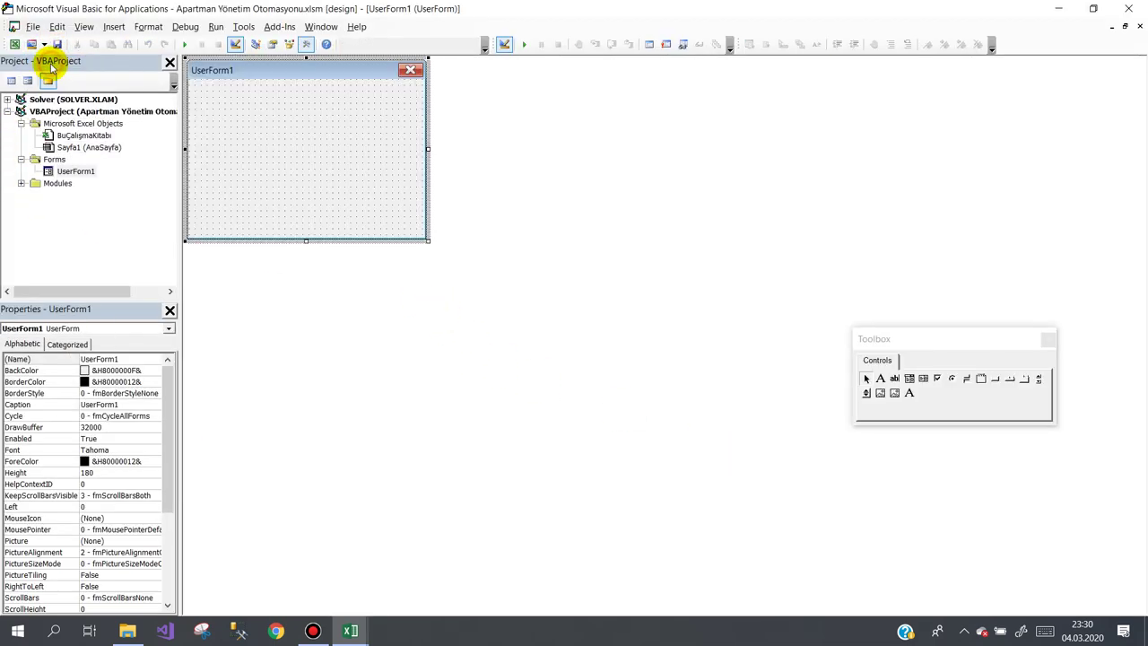
{"action": "left_click", "coordinate": [353, 184]}
{"action": "left_click_drag", "start_coordinate": [428, 241], "coordinate": [1099, 558]}
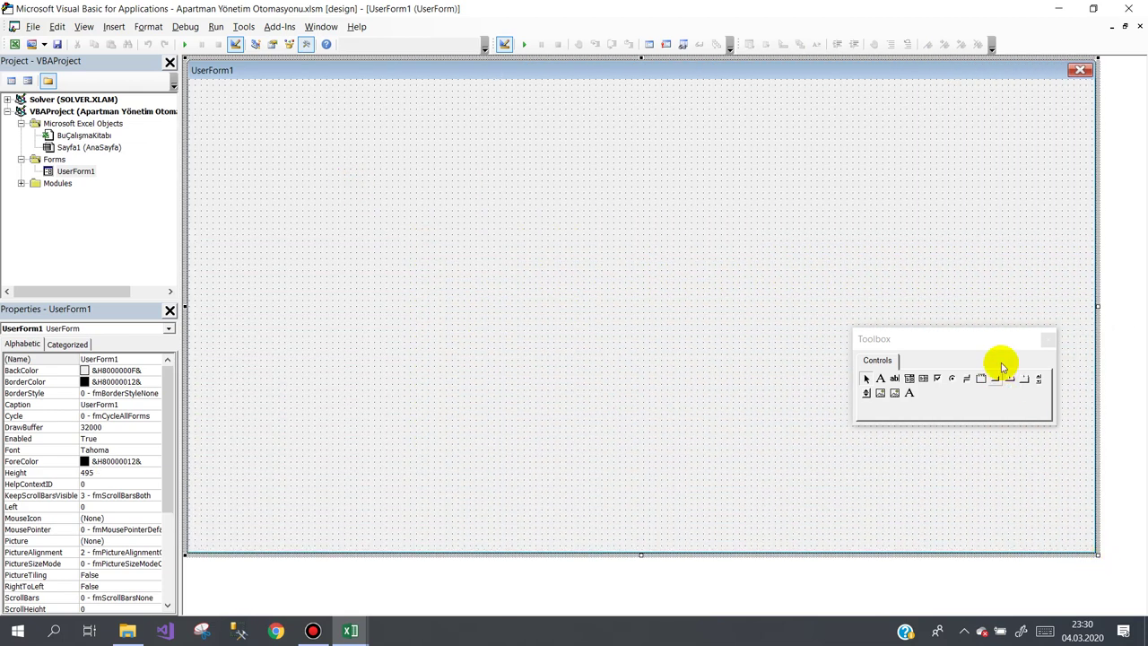
{"action": "left_click", "coordinate": [1048, 342]}
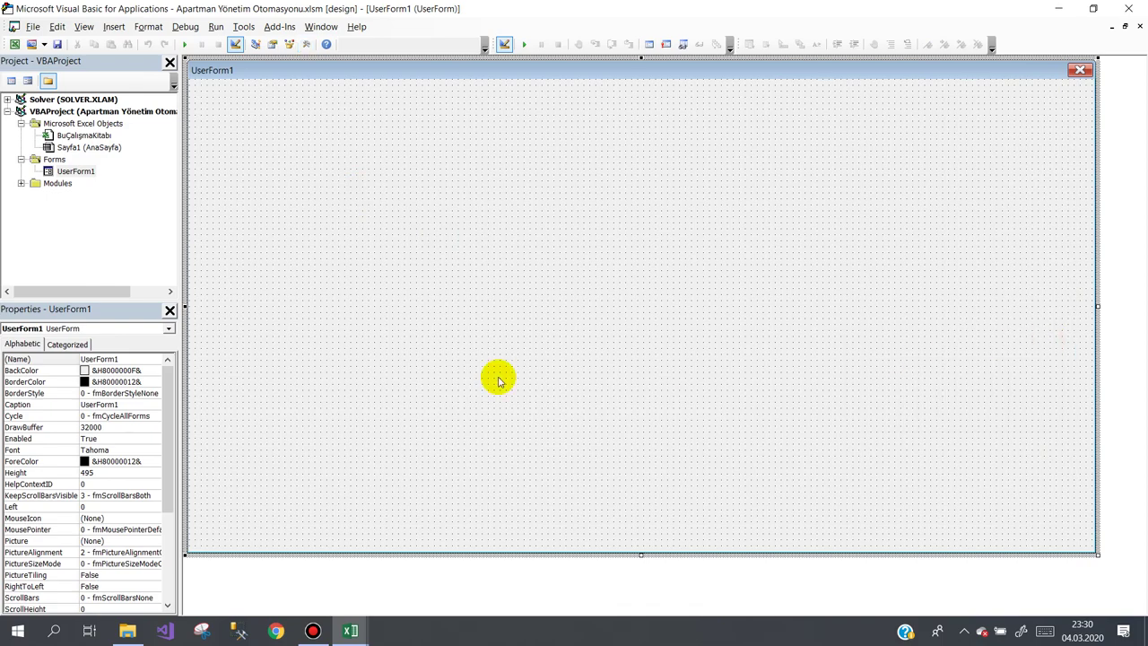
{"action": "left_click", "coordinate": [169, 310]}
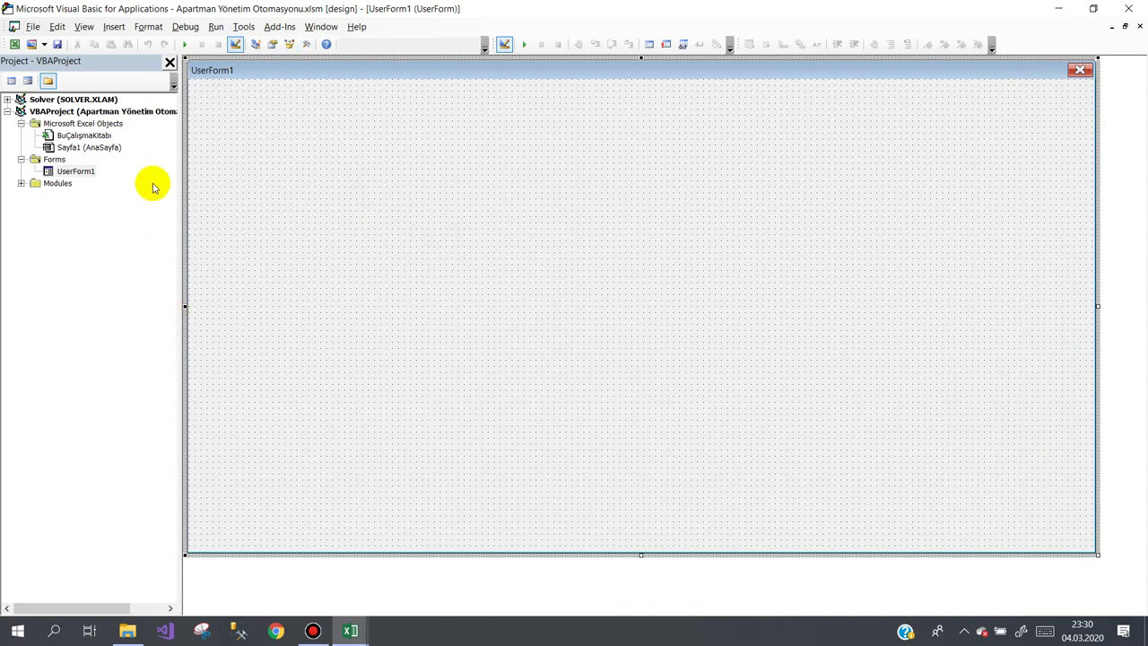
{"action": "left_click", "coordinate": [169, 63]}
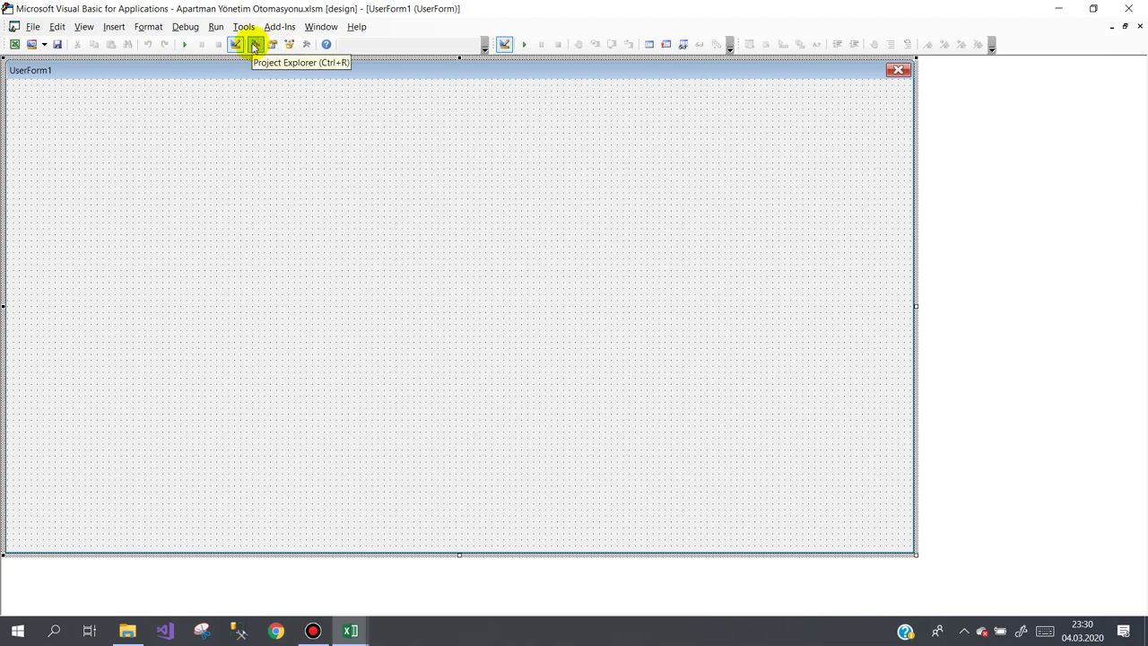
- Restore Project Explorer, Properties and Toolbox, and enlarge UserForm1 to height 511,8
{"action": "left_click", "coordinate": [255, 44]}
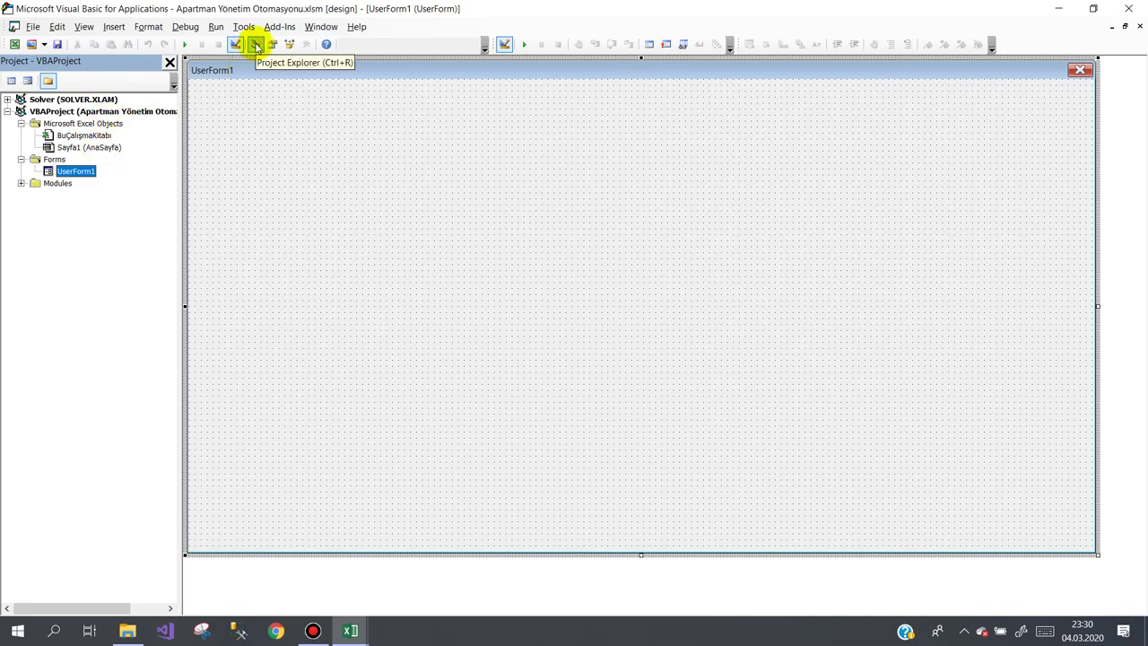
{"action": "left_click", "coordinate": [272, 44]}
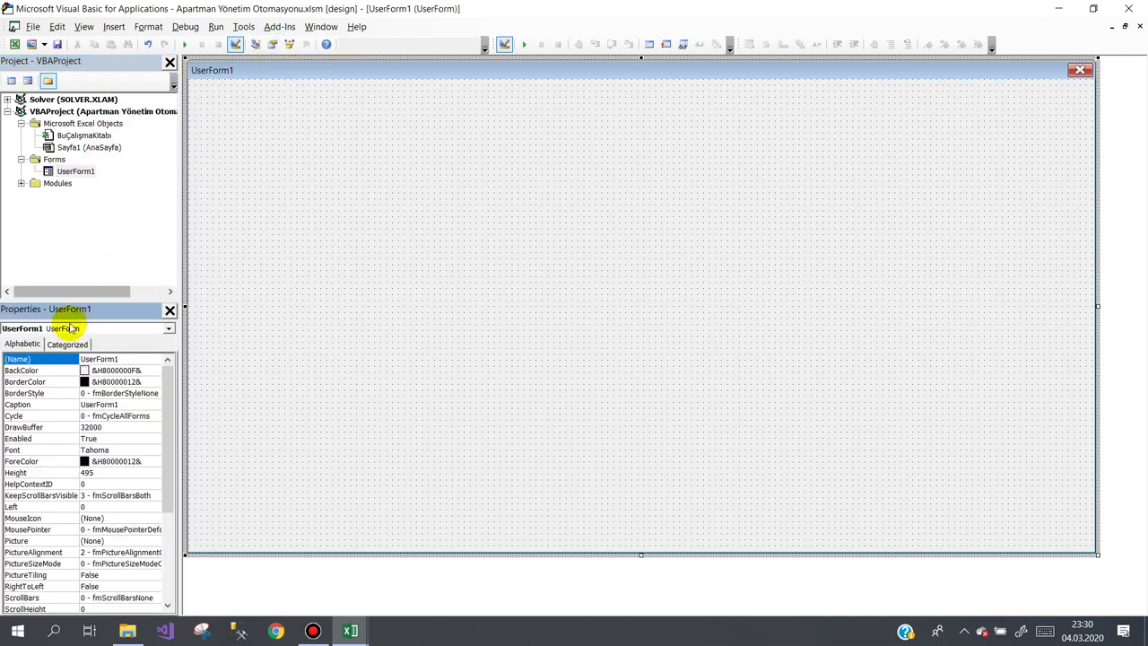
{"action": "left_click", "coordinate": [302, 171]}
{"action": "left_click", "coordinate": [307, 44]}
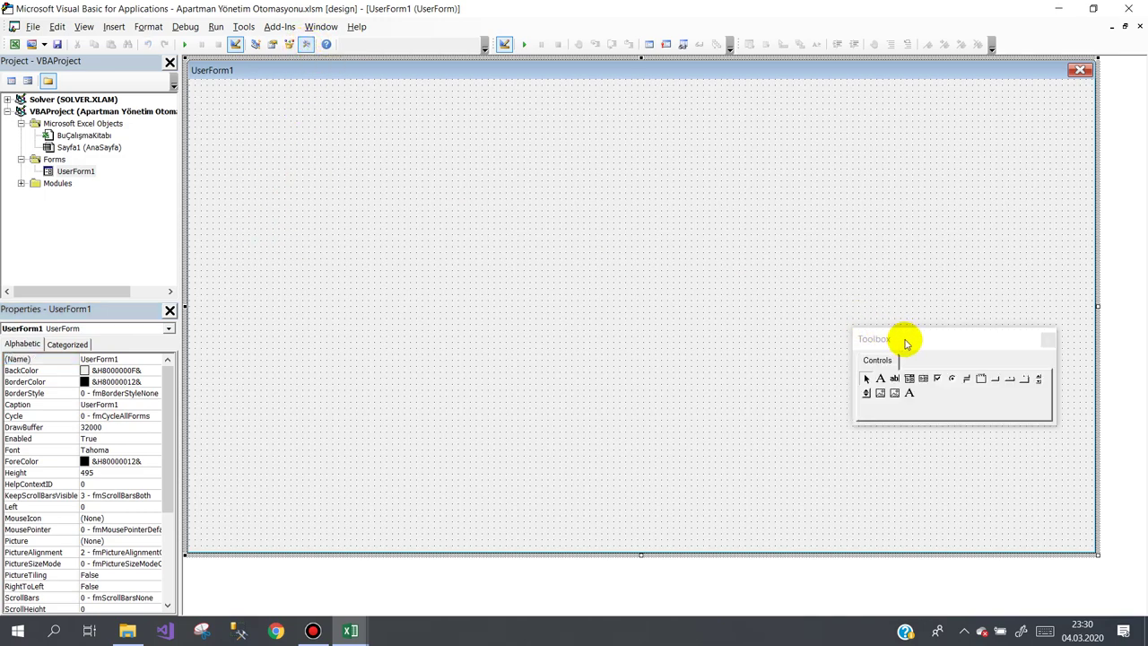
{"action": "mouse_move", "coordinate": [904, 331]}
{"action": "left_mouse_down"}
{"action": "mouse_move", "coordinate": [794, 331]}
{"action": "mouse_move", "coordinate": [851, 425]}
{"action": "left_mouse_up"}
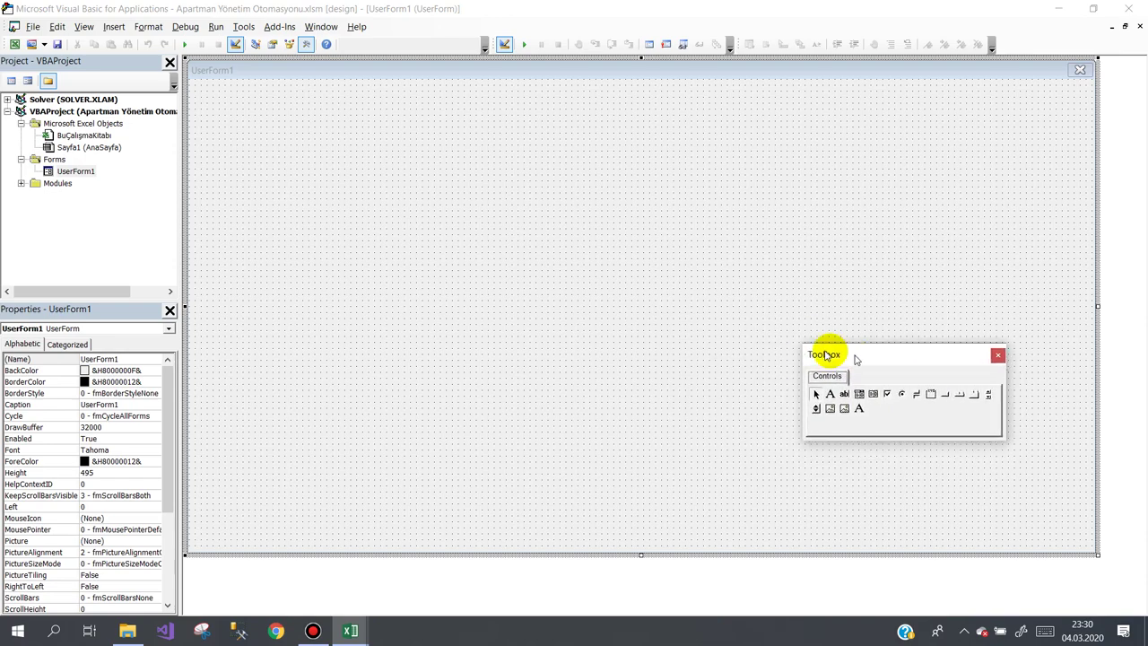
{"action": "left_click", "coordinate": [385, 168]}
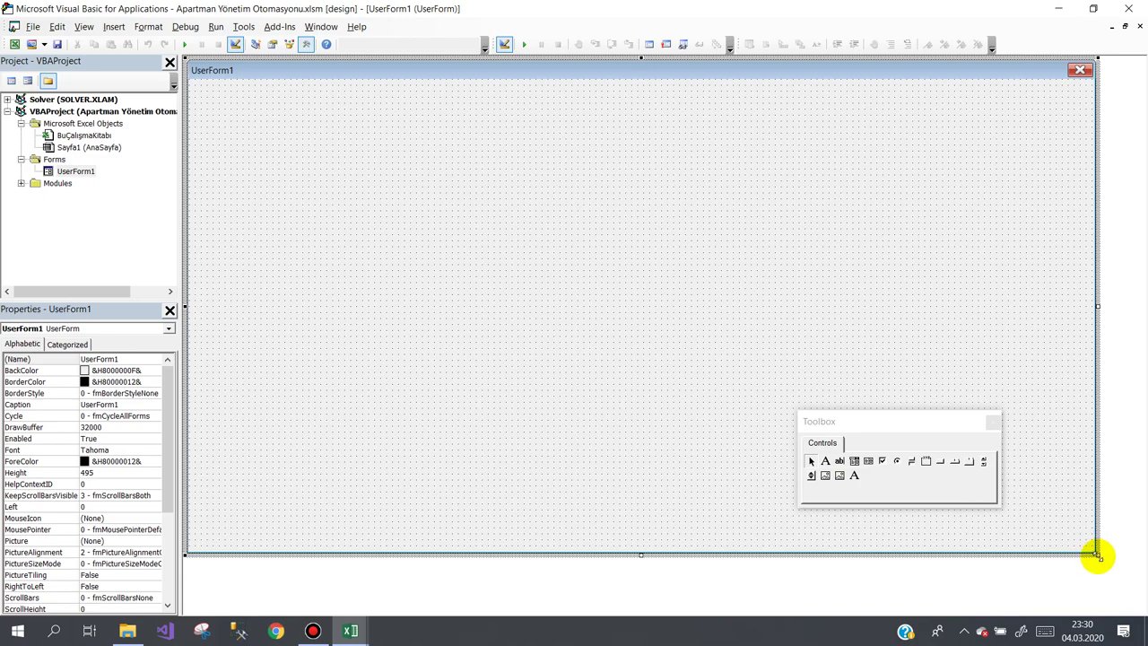
{"action": "left_click_drag", "start_coordinate": [1097, 555], "coordinate": [1121, 570]}
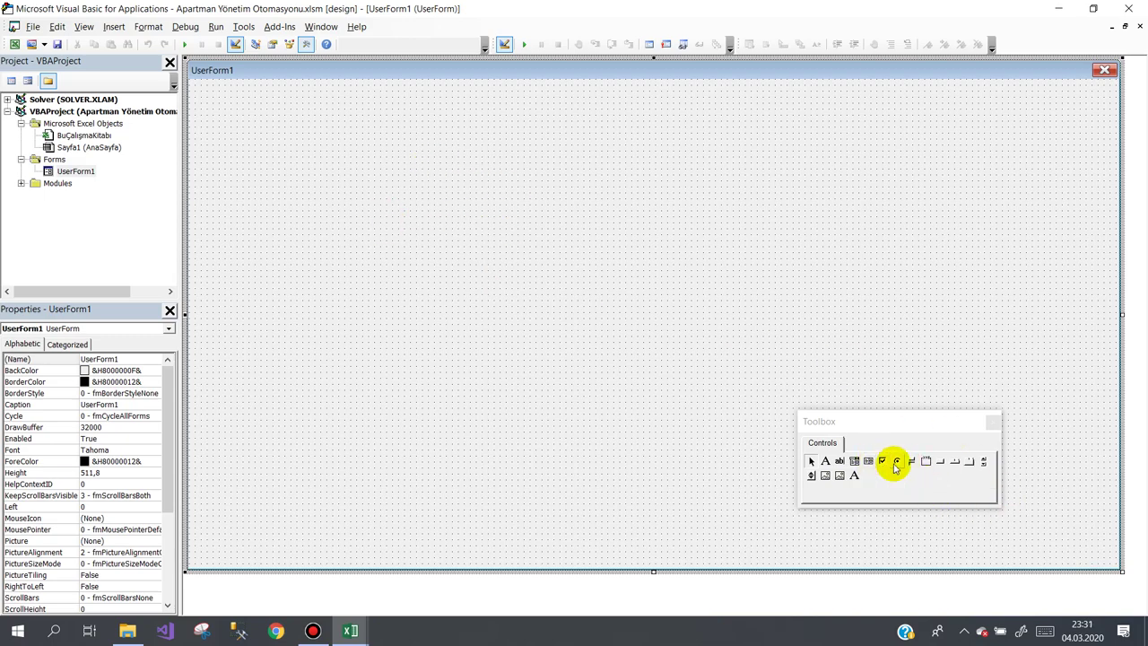
{"action": "left_click", "coordinate": [927, 462]}
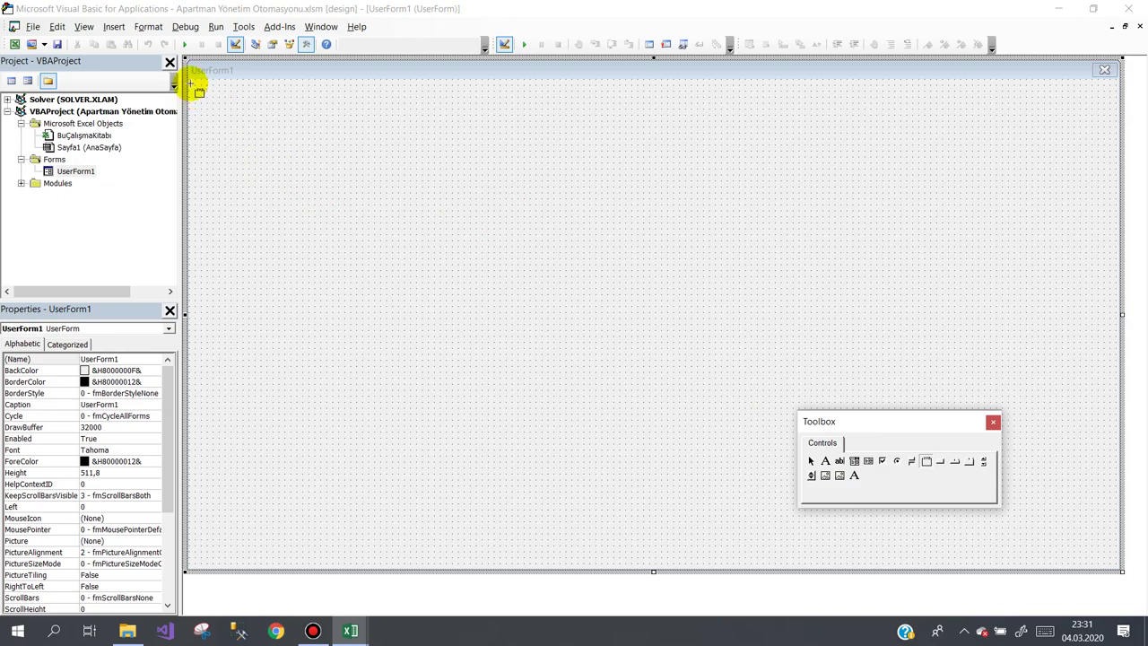
- Draw a 60-high Frame across the full width of UserForm1's top and clear its Caption
{"action": "mouse_move", "coordinate": [191, 83]}
{"action": "left_mouse_down"}
{"action": "mouse_move", "coordinate": [714, 143]}
{"action": "mouse_move", "coordinate": [1115, 143]}
{"action": "left_mouse_up"}
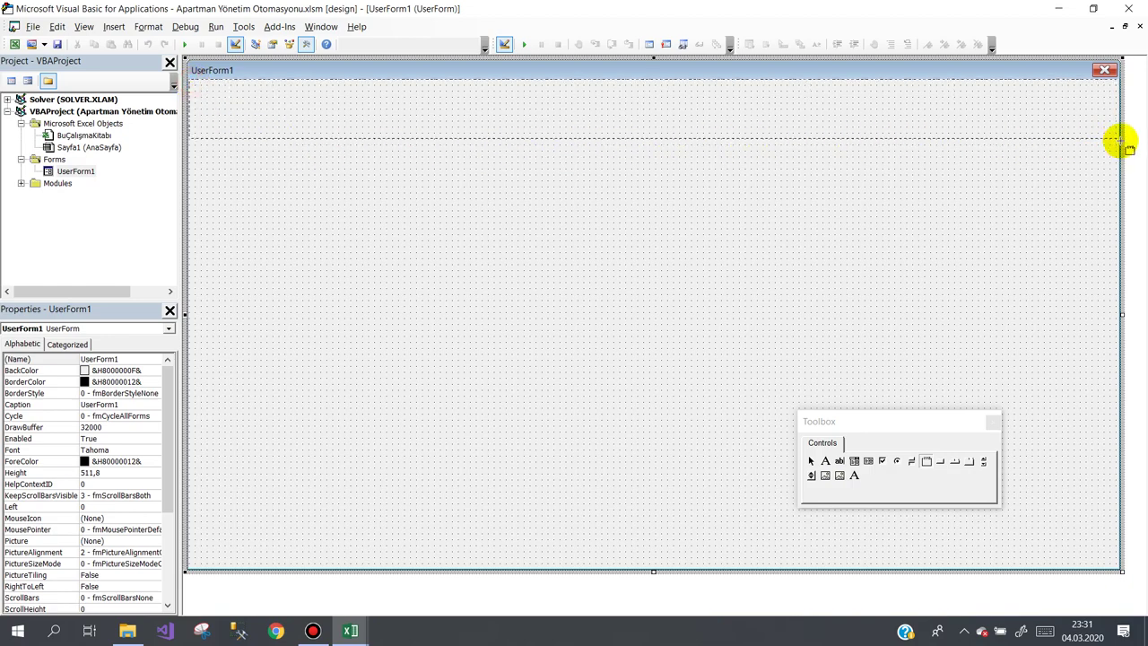
{"action": "left_click_drag", "start_coordinate": [1120, 141], "coordinate": [1119, 141]}
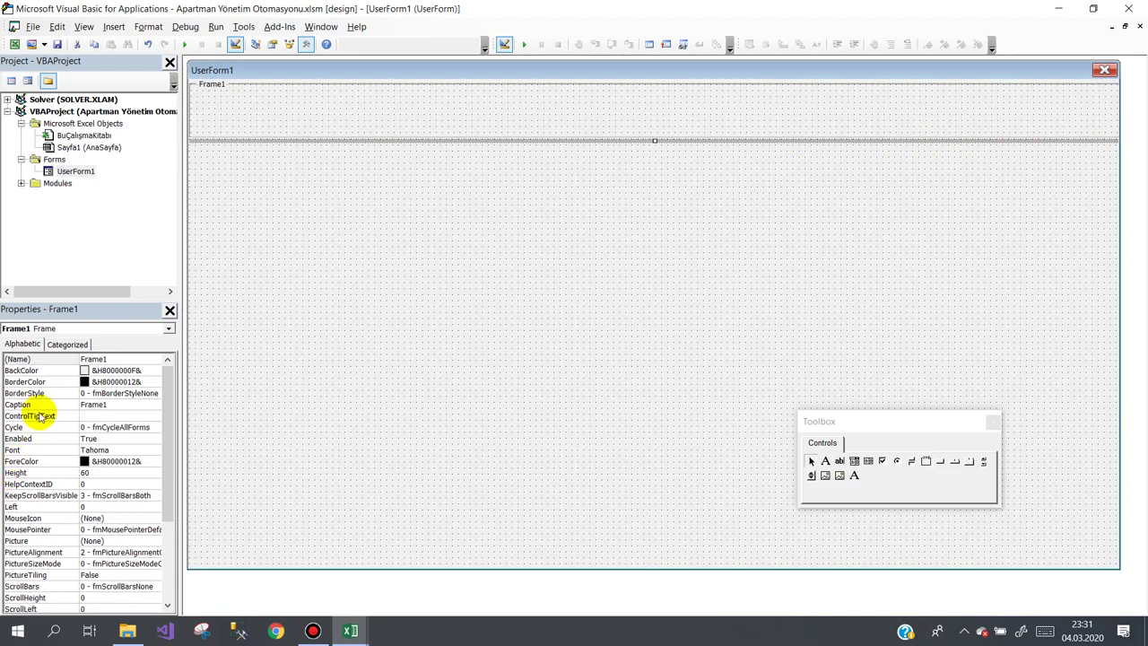
{"action": "left_click", "coordinate": [45, 406]}
{"action": "key", "text": "BackSpace"}
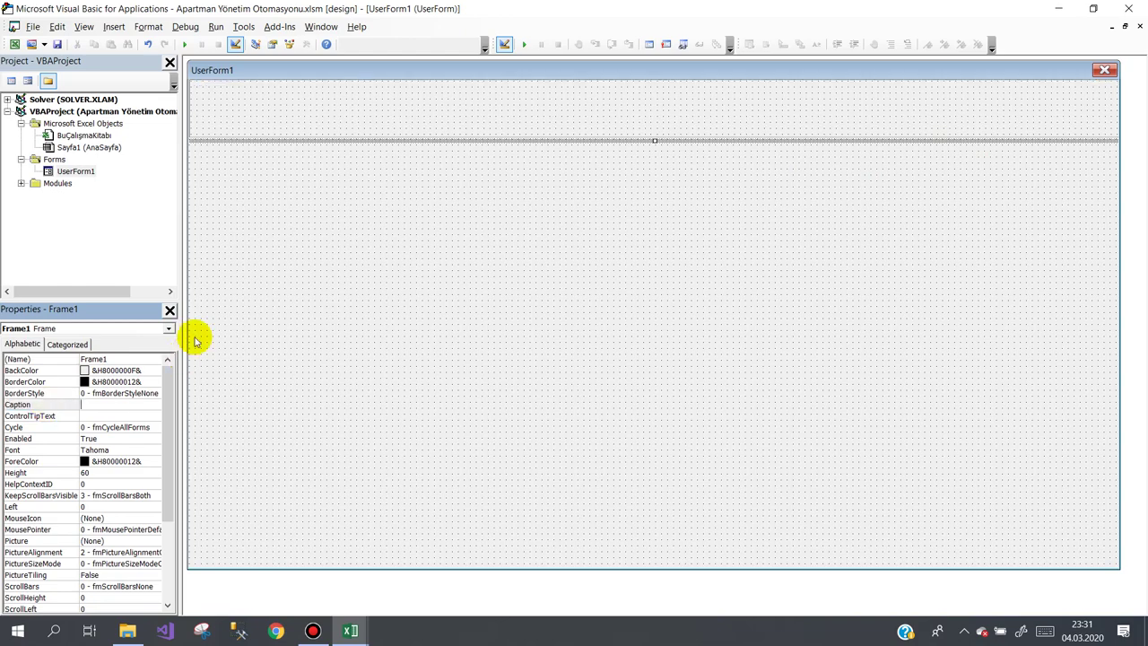
{"action": "left_click", "coordinate": [280, 271]}
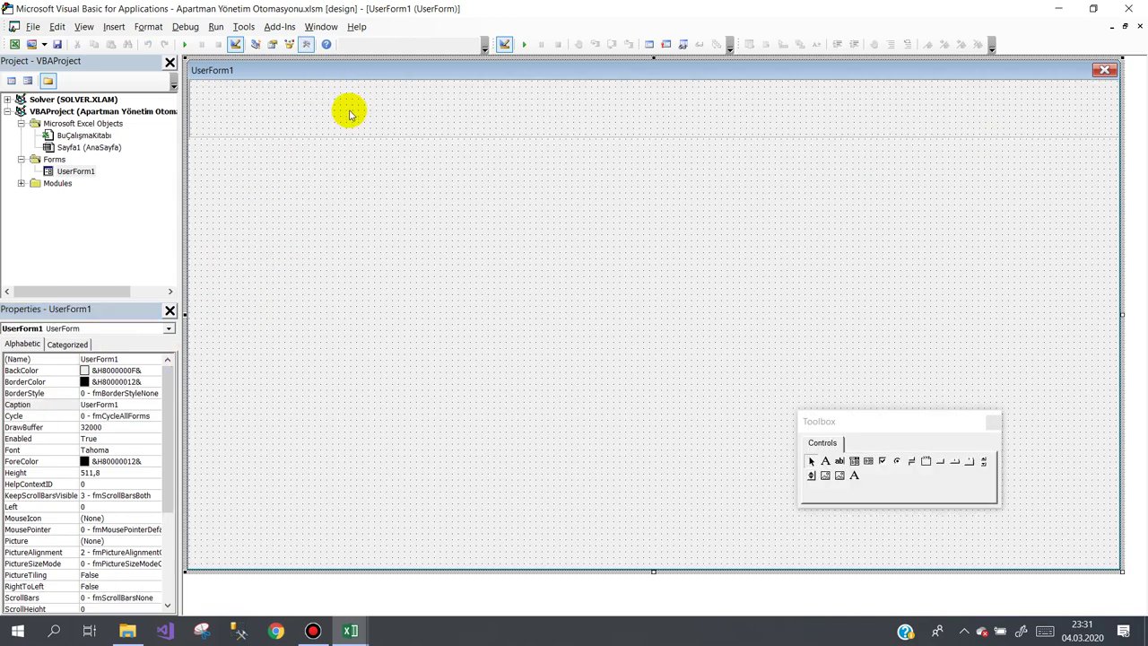
{"action": "left_click", "coordinate": [348, 107]}
{"action": "left_click", "coordinate": [421, 226]}
{"action": "left_click", "coordinate": [343, 113]}
- Set the frame's SpecialEffect to 0 - fmSpecialEffectFlat and begin typing its new (Name)
{"action": "left_click_drag", "start_coordinate": [164, 456], "coordinate": [169, 531]}
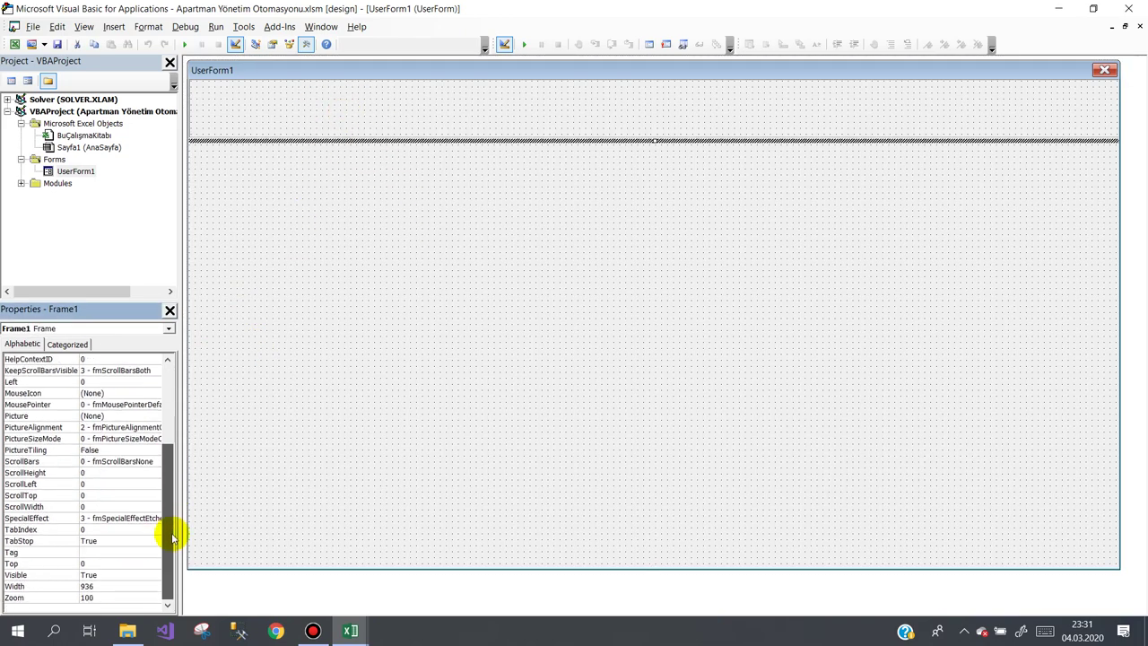
{"action": "double_click", "coordinate": [42, 518]}
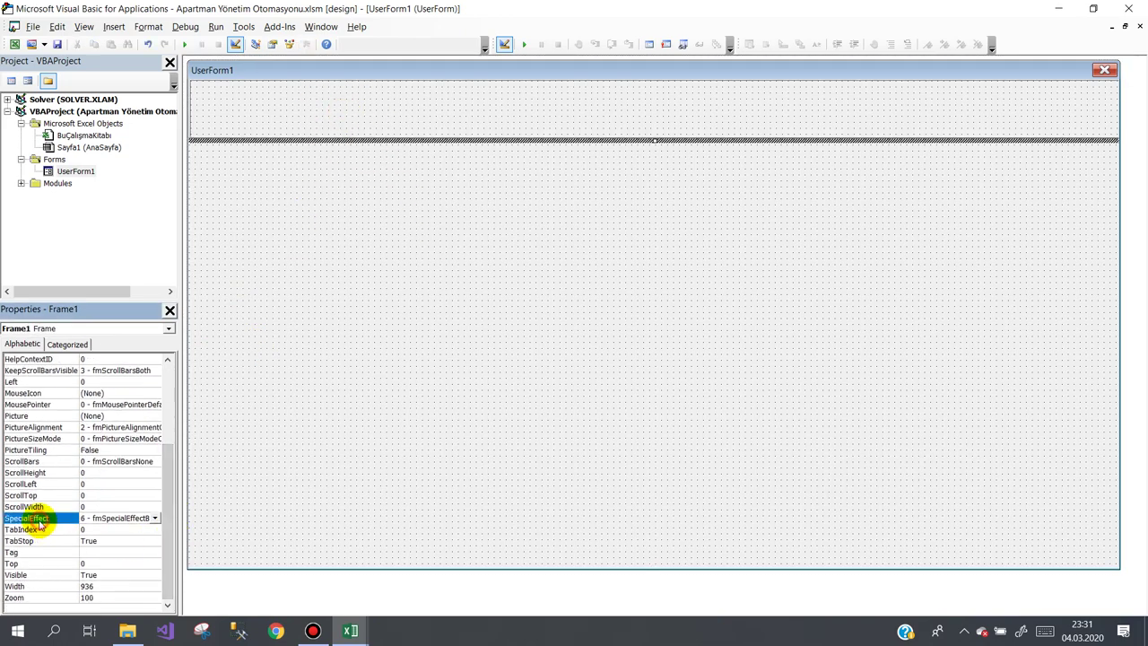
{"action": "double_click", "coordinate": [40, 523]}
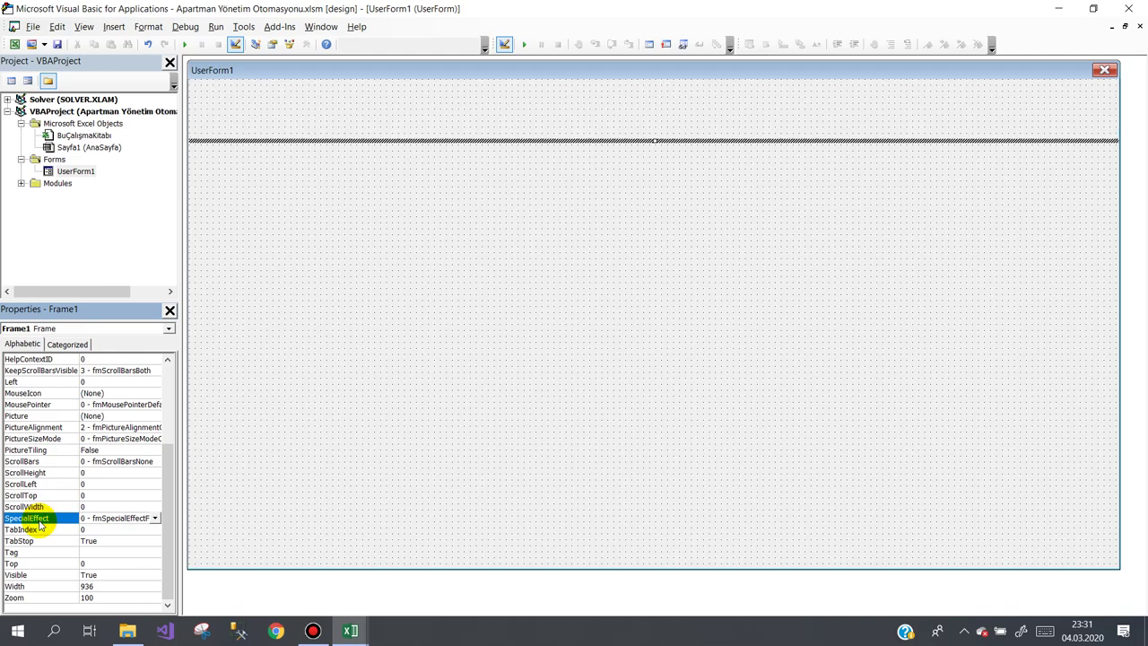
{"action": "left_click", "coordinate": [295, 283]}
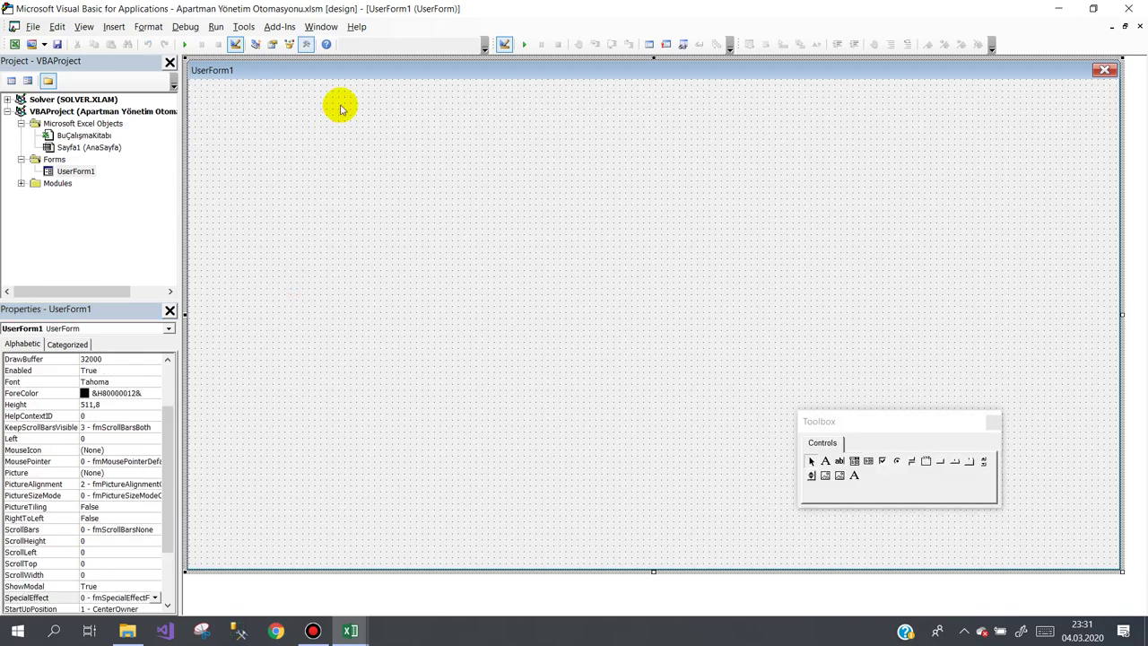
{"action": "left_click", "coordinate": [339, 108]}
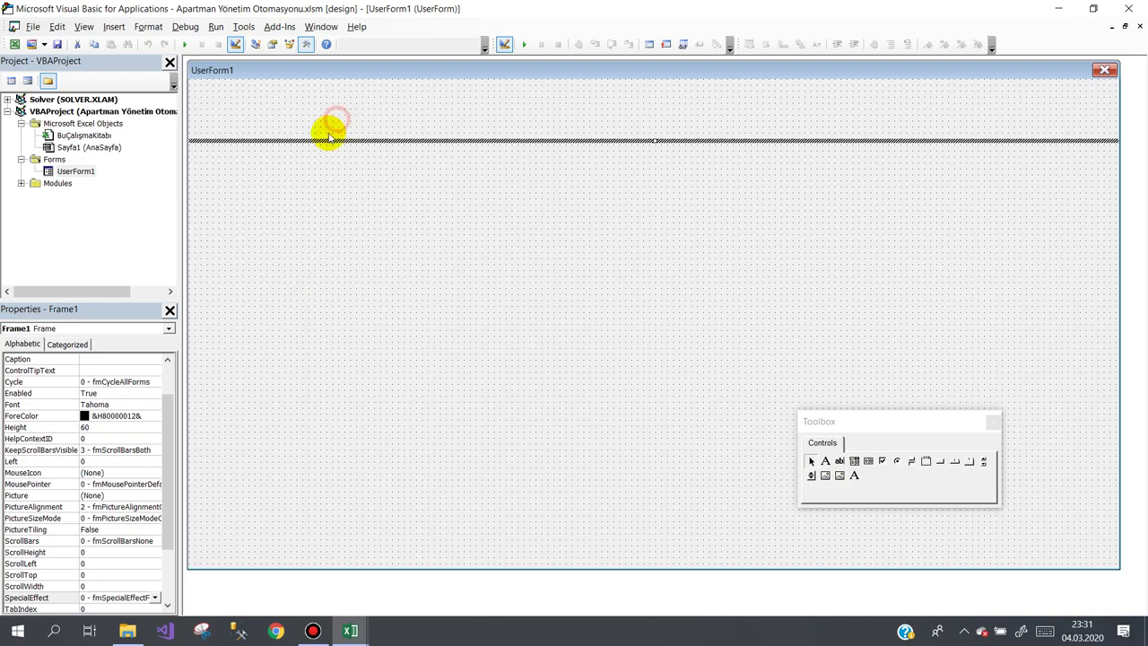
{"action": "left_click_drag", "start_coordinate": [164, 434], "coordinate": [163, 386]}
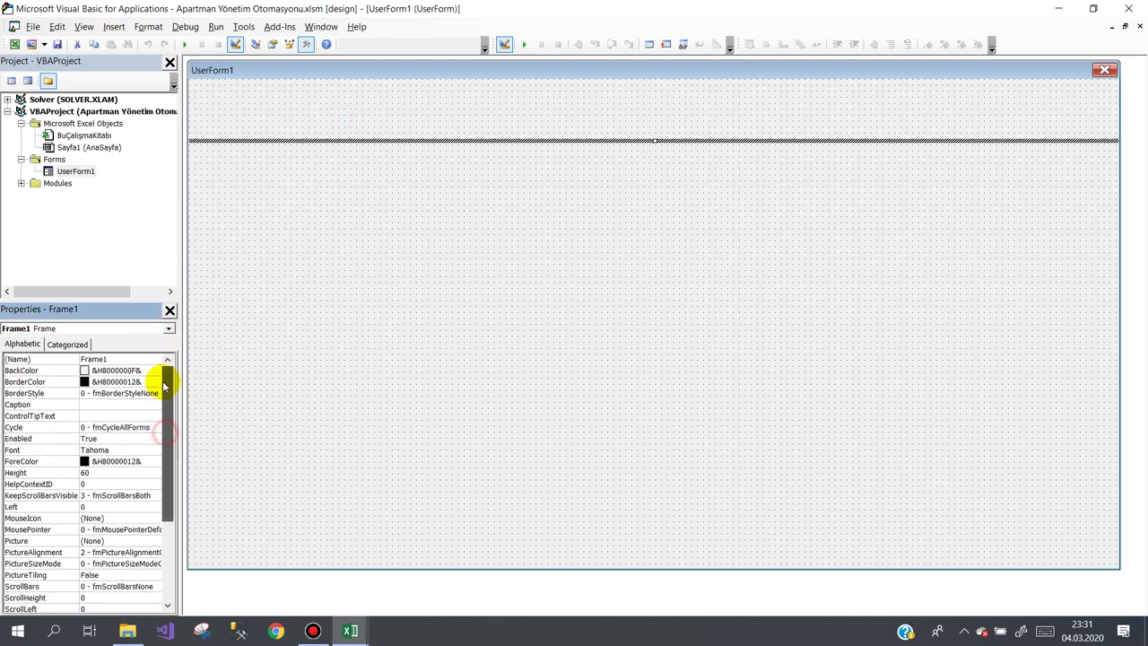
{"action": "left_click", "coordinate": [64, 359]}
{"action": "type", "text": "frmBaslik"}
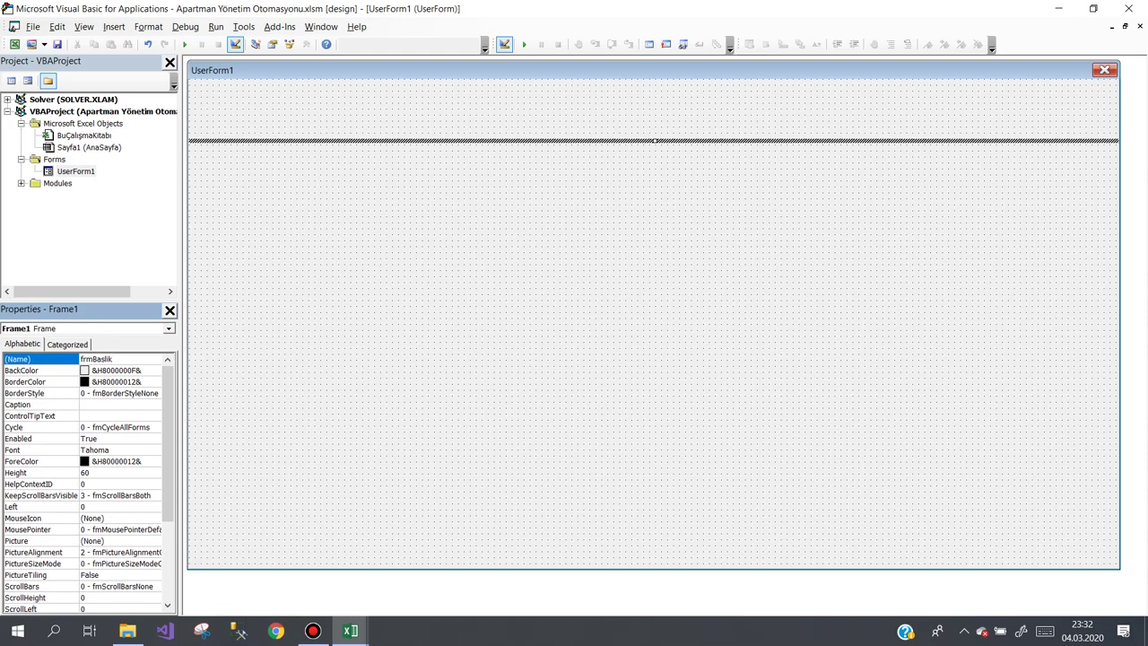
- Draw a new Frame across the top of UserForm1 beside frmBaslik
{"action": "left_click", "coordinate": [63, 362]}
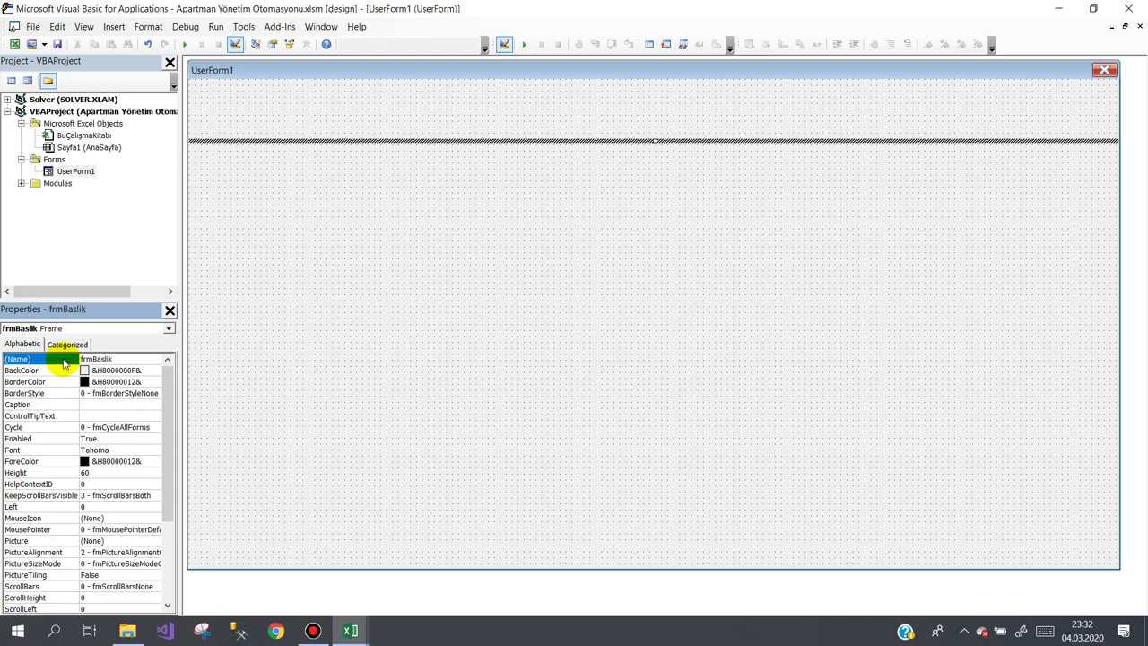
{"action": "left_click", "coordinate": [371, 230]}
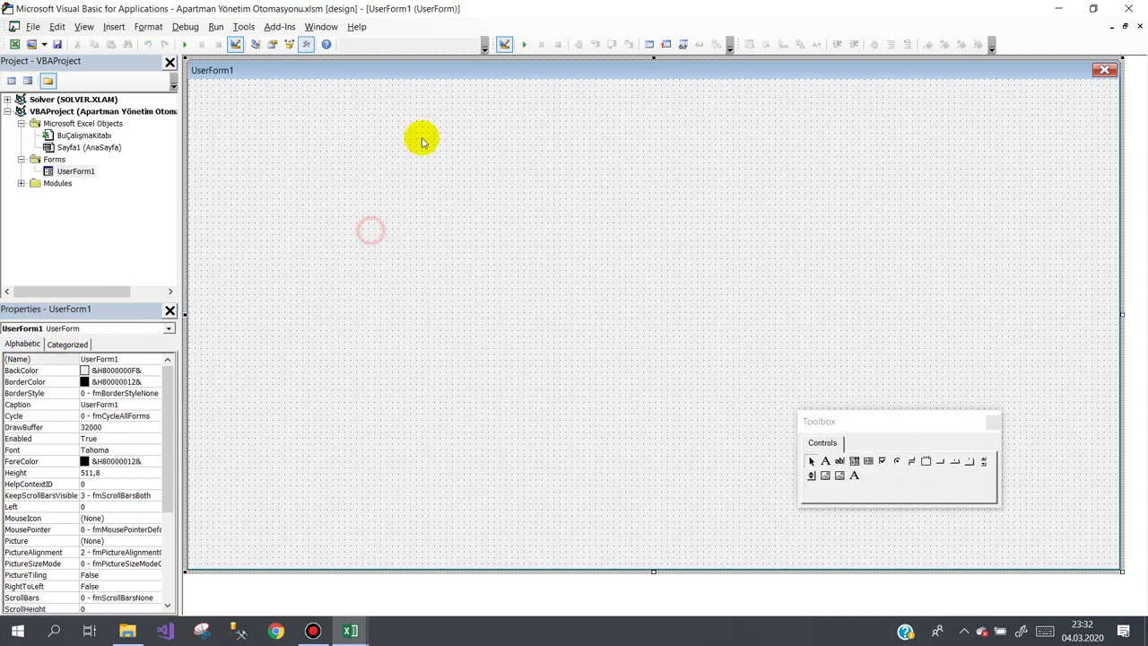
{"action": "left_click", "coordinate": [425, 115]}
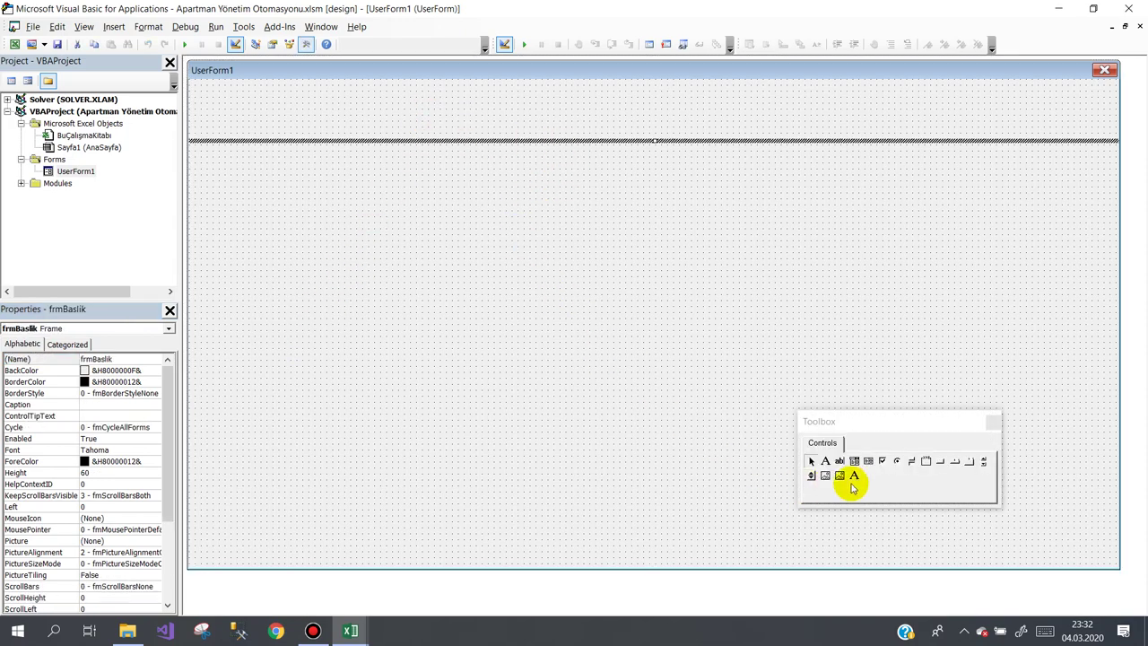
{"action": "left_click", "coordinate": [927, 462]}
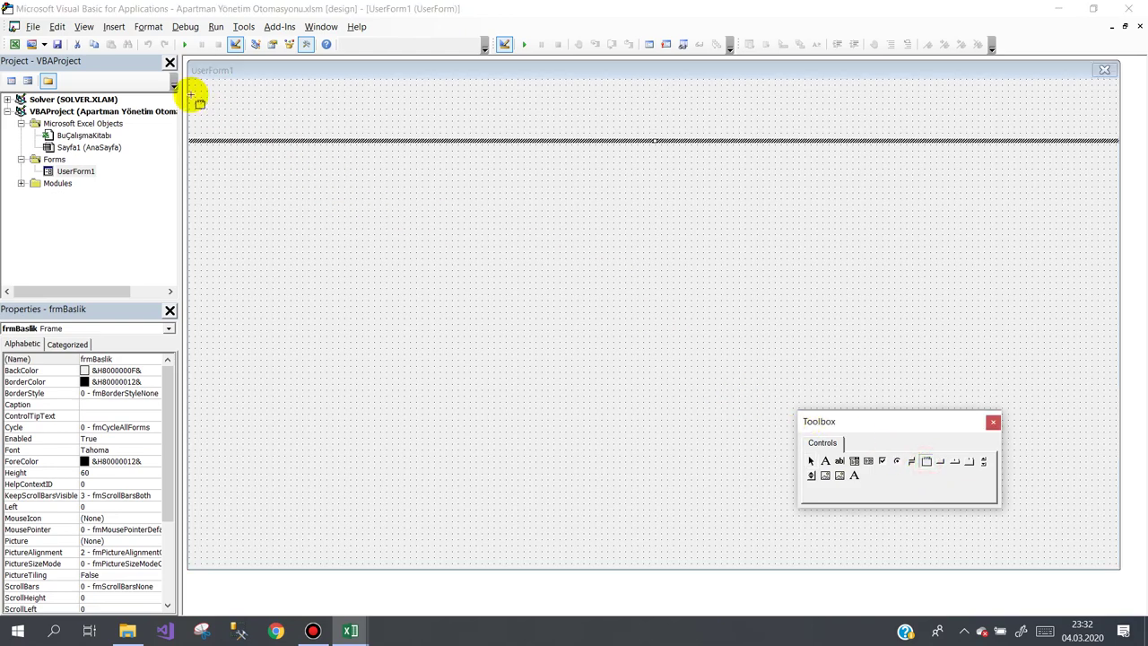
{"action": "mouse_move", "coordinate": [193, 81]}
{"action": "left_mouse_down"}
{"action": "mouse_move", "coordinate": [694, 130]}
{"action": "mouse_move", "coordinate": [1111, 140]}
{"action": "left_mouse_up"}
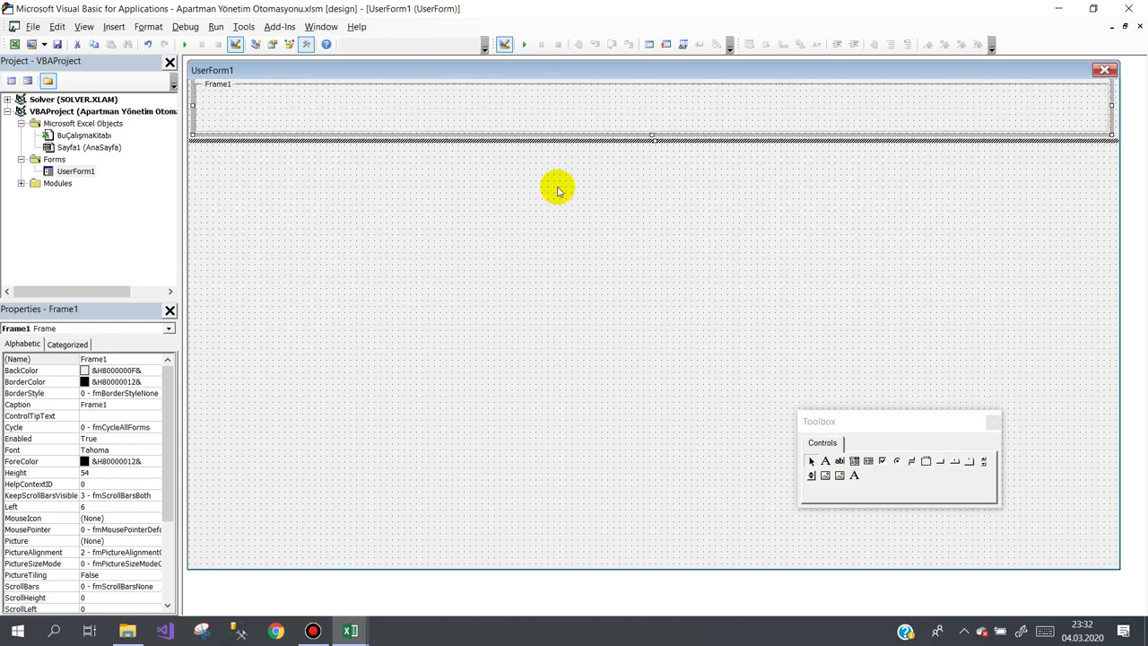
{"action": "left_click", "coordinate": [406, 140]}
- Clear Frame1's caption and set its SpecialEffect to 6 - Bump
{"action": "left_click", "coordinate": [316, 93]}
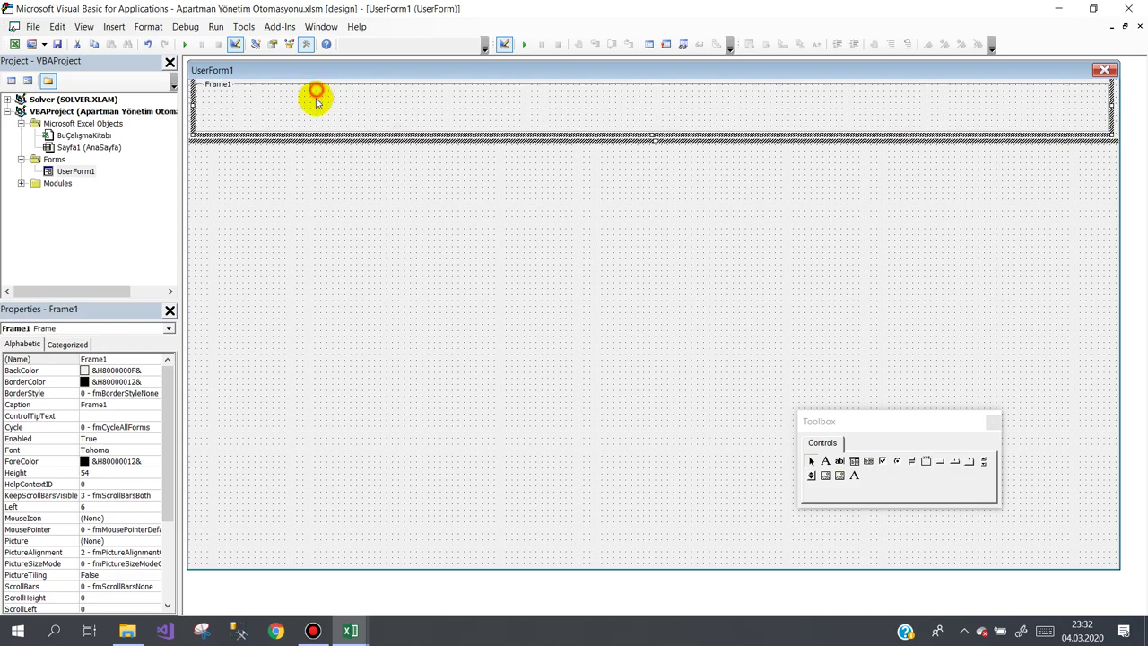
{"action": "left_click", "coordinate": [74, 408]}
{"action": "key", "text": "BackSpace"}
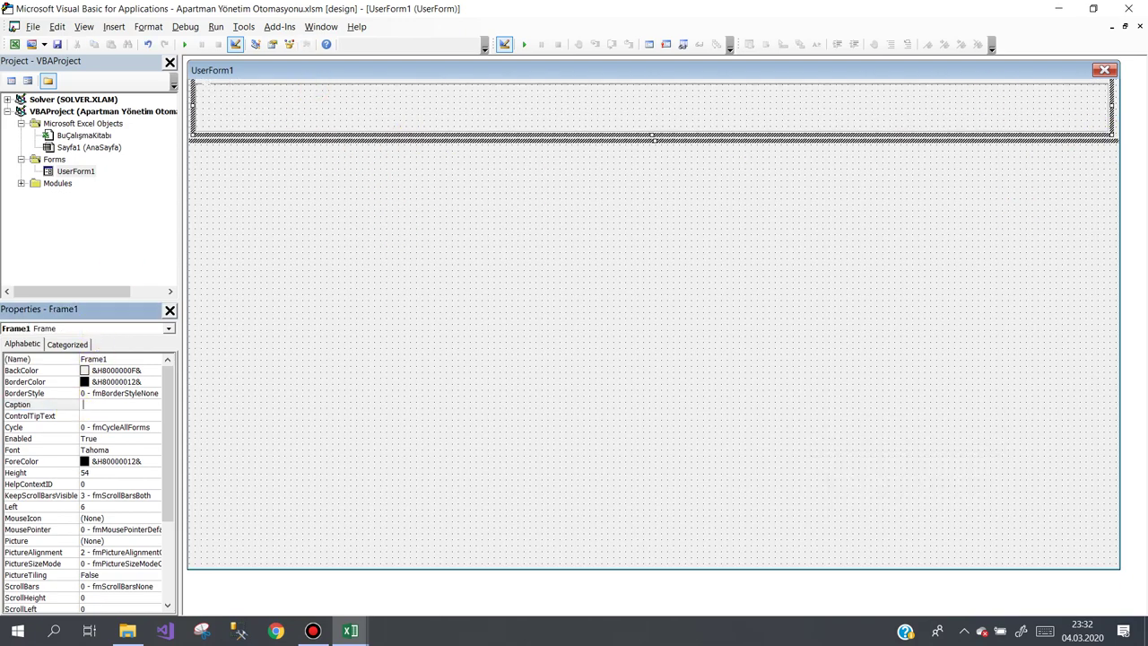
{"action": "key", "text": "Return"}
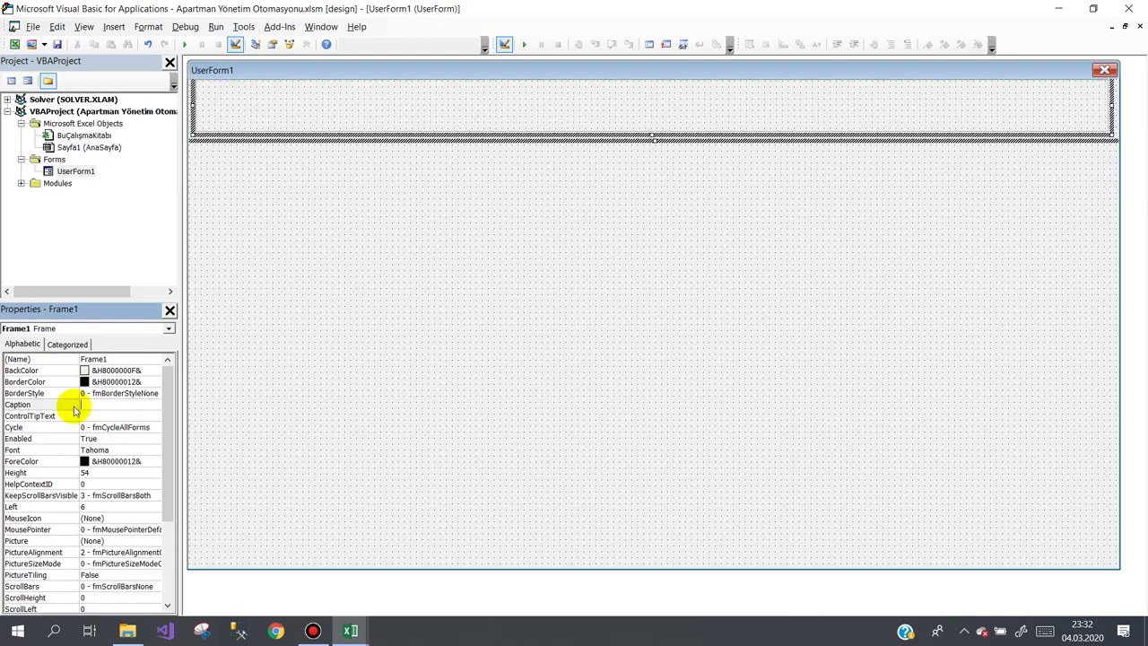
{"action": "scroll", "coordinate": [34, 573], "scroll_direction": "down", "scroll_amount": 1}
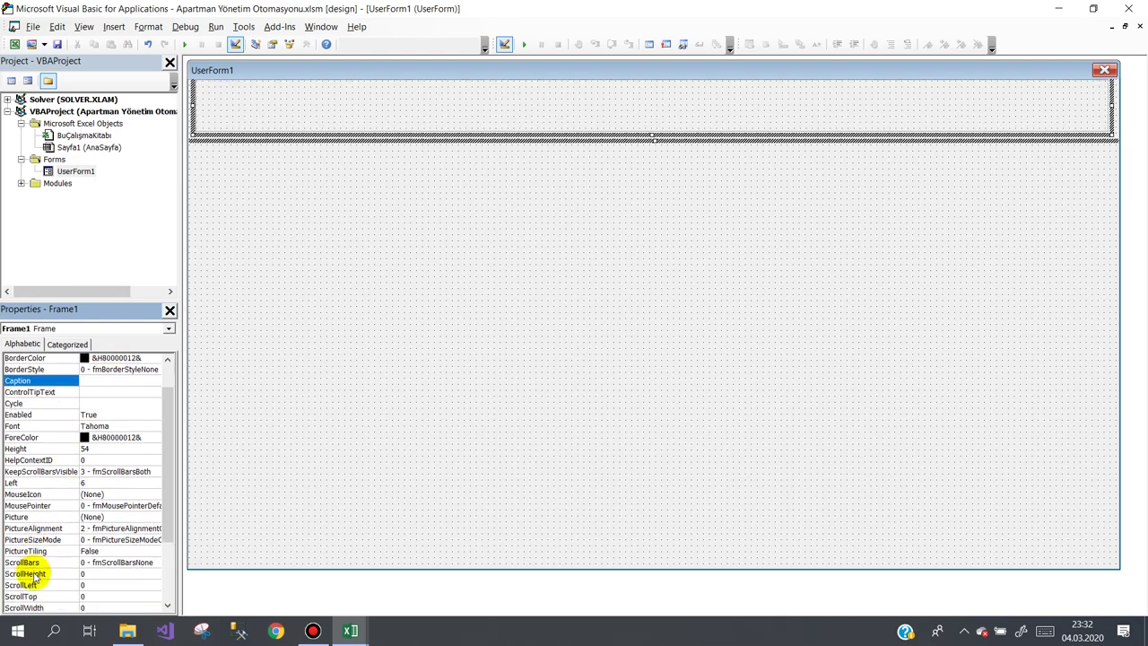
{"action": "scroll", "coordinate": [34, 574], "scroll_direction": "down", "scroll_amount": 2}
{"action": "scroll", "coordinate": [36, 551], "scroll_direction": "down", "scroll_amount": 2}
{"action": "double_click", "coordinate": [36, 520]}
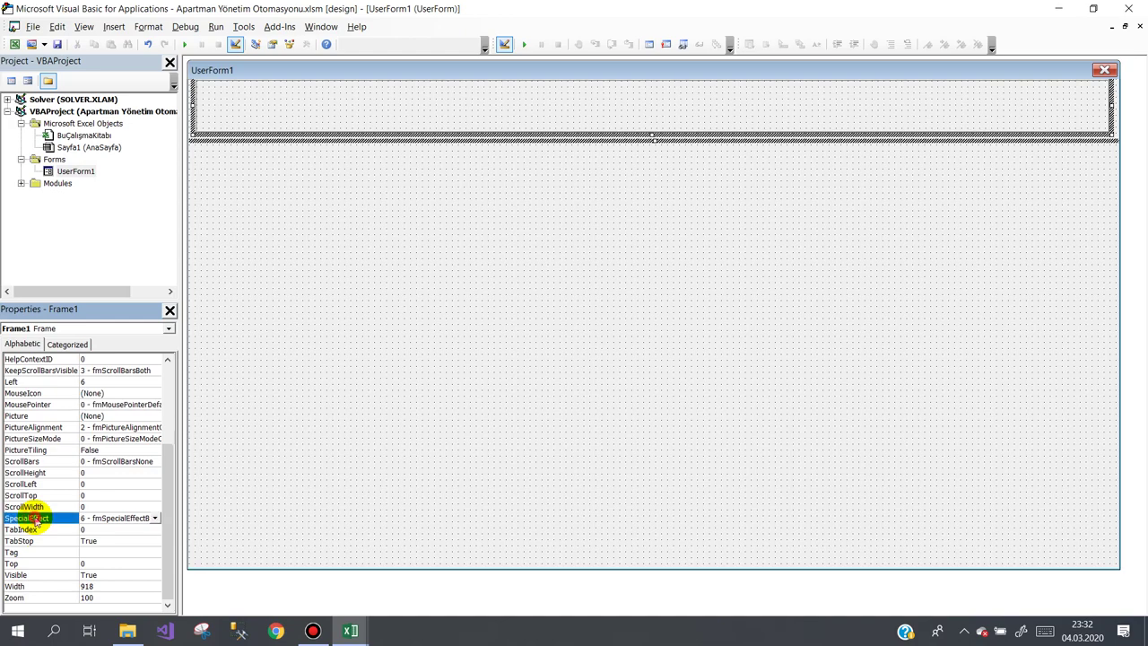
- Set Frame1's BackColor to teal from the Palette
{"action": "left_click", "coordinate": [415, 446]}
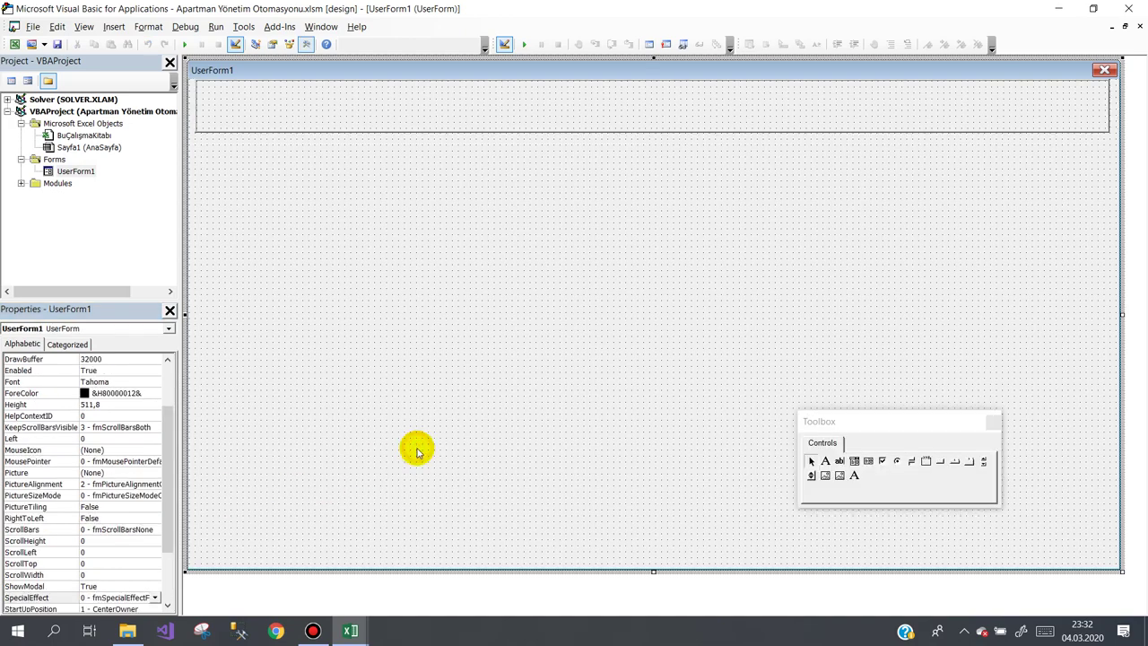
{"action": "left_click", "coordinate": [555, 126]}
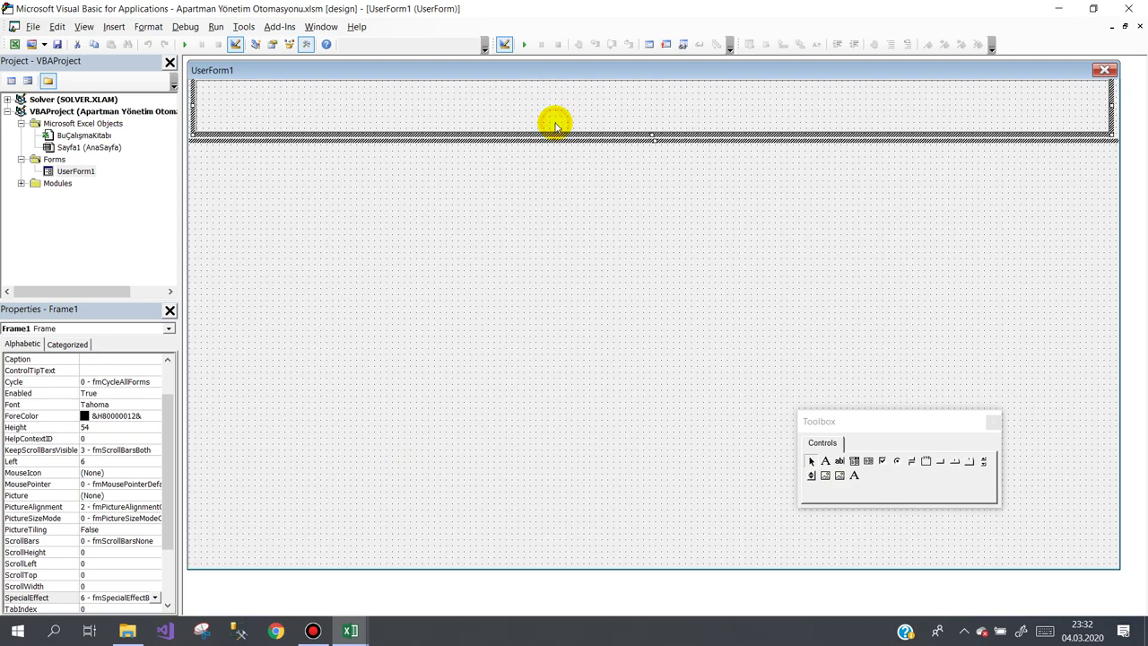
{"action": "left_click", "coordinate": [165, 429]}
{"action": "scroll", "coordinate": [165, 428], "scroll_direction": "up", "scroll_amount": 2}
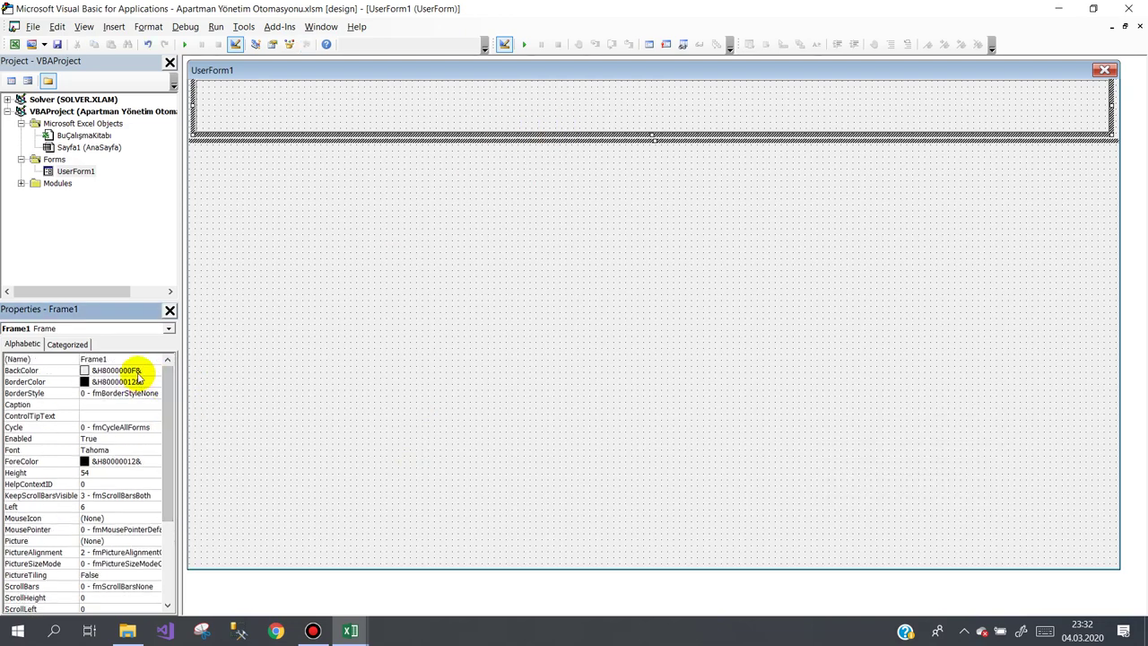
{"action": "left_click", "coordinate": [146, 371]}
{"action": "left_click", "coordinate": [153, 371]}
{"action": "left_click", "coordinate": [66, 384]}
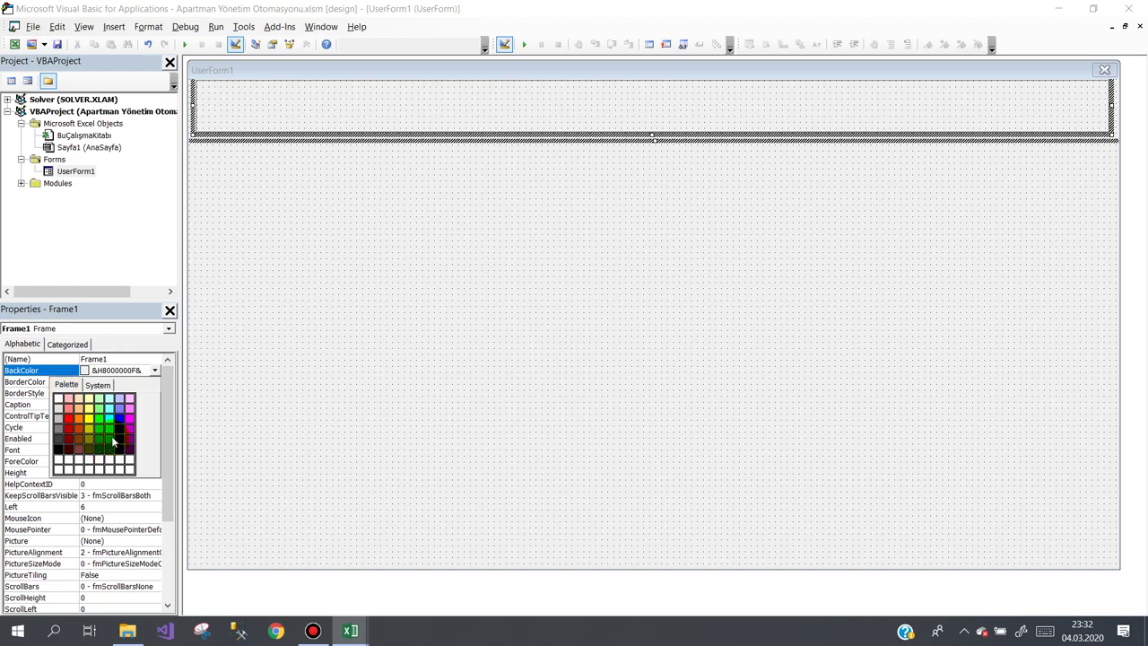
{"action": "left_click", "coordinate": [112, 438]}
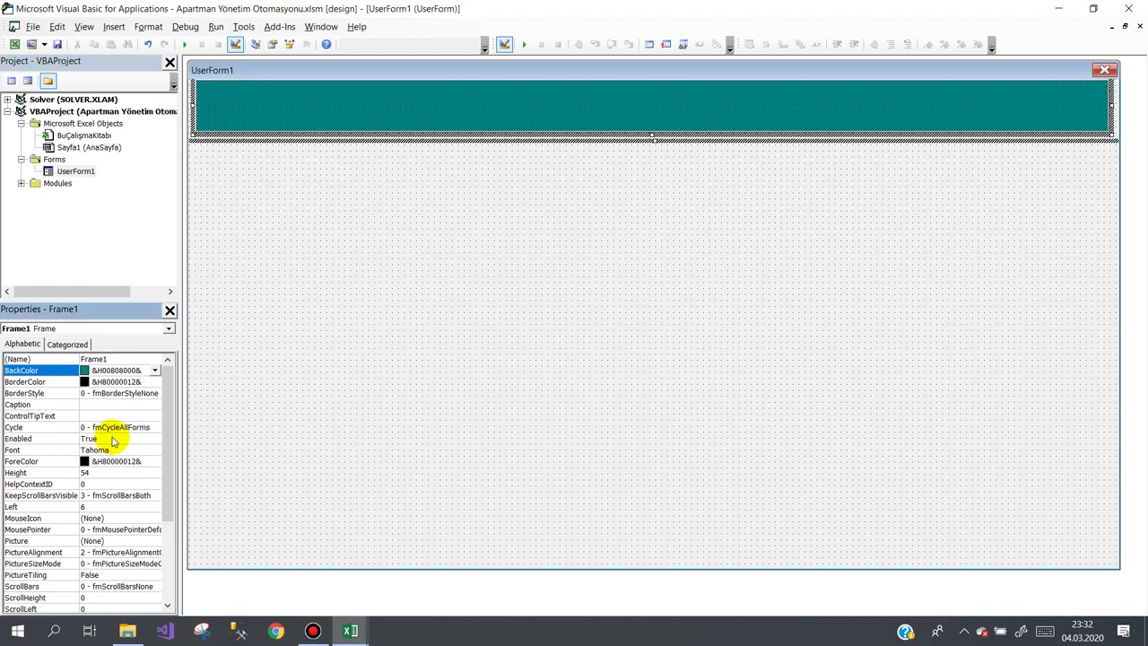
{"action": "left_click", "coordinate": [470, 226]}
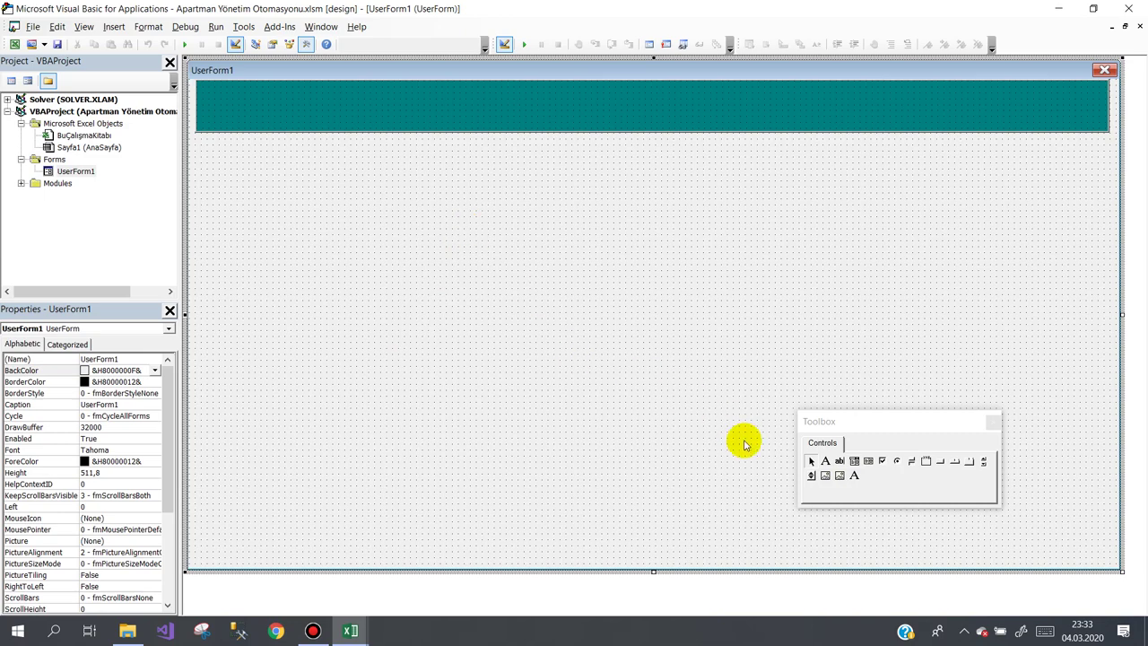
- Draw CommandButton1 at the frame's left end and give it a cyan background
{"action": "left_click", "coordinate": [940, 461]}
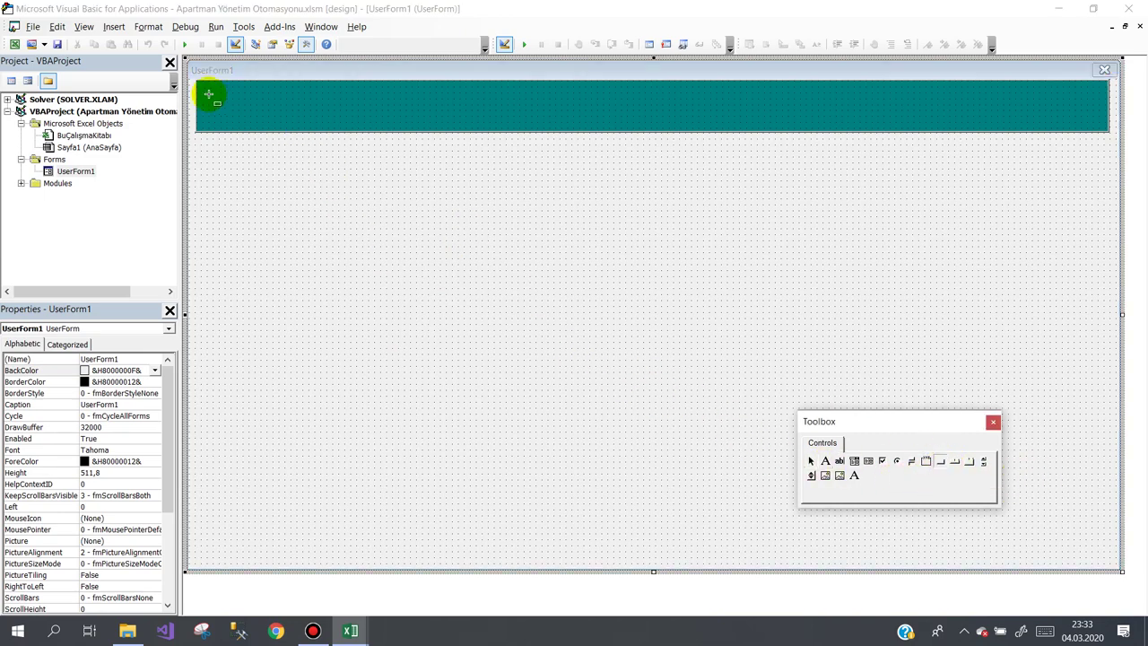
{"action": "mouse_move", "coordinate": [202, 87]}
{"action": "left_mouse_down"}
{"action": "mouse_move", "coordinate": [313, 115]}
{"action": "mouse_move", "coordinate": [329, 122]}
{"action": "mouse_move", "coordinate": [323, 129]}
{"action": "left_mouse_up"}
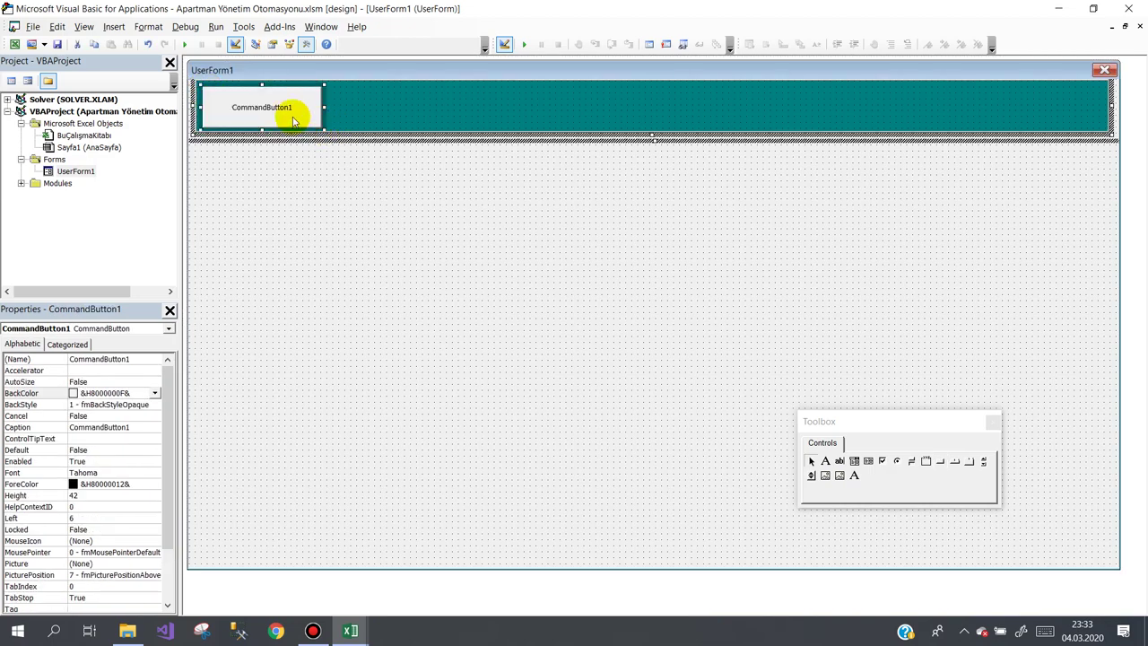
{"action": "left_click", "coordinate": [155, 392]}
{"action": "left_click", "coordinate": [67, 408]}
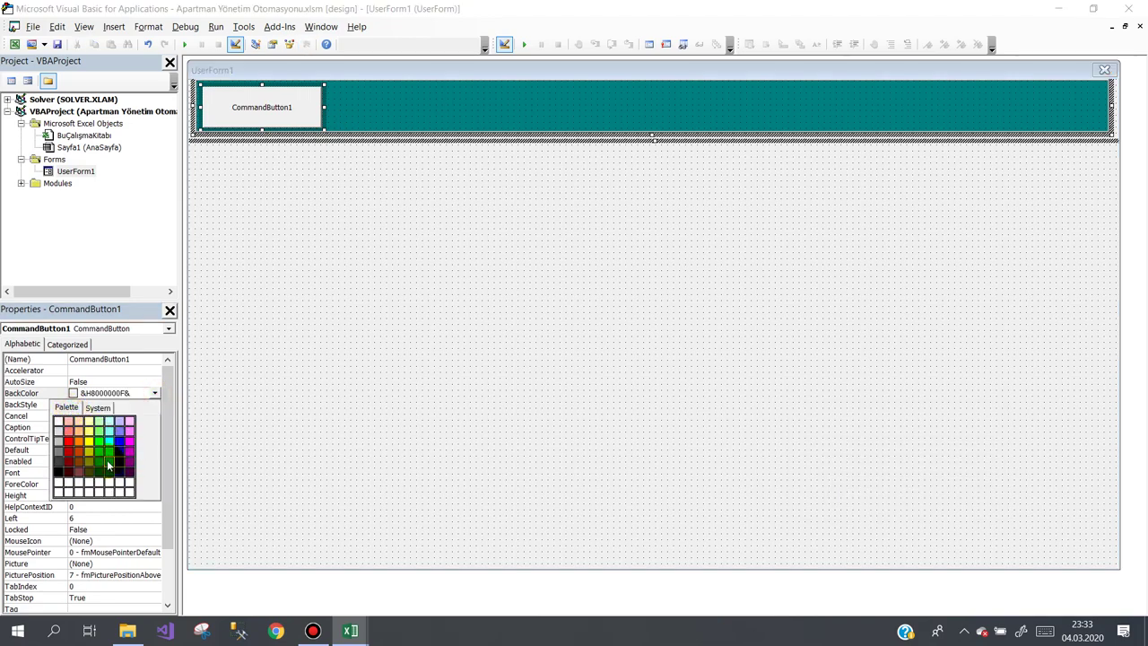
{"action": "left_click", "coordinate": [110, 458]}
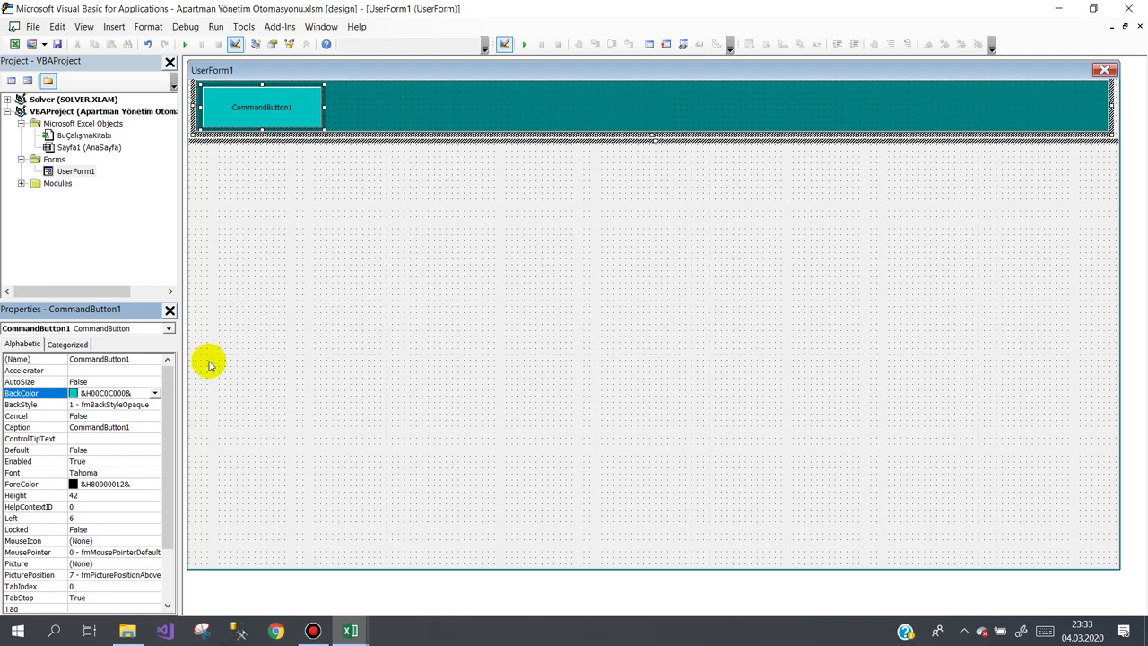
{"action": "left_click", "coordinate": [334, 223]}
- Adjust CommandButton1's BackColor, settling on the lighter cyan &H00C0C000&
{"action": "left_click", "coordinate": [300, 113]}
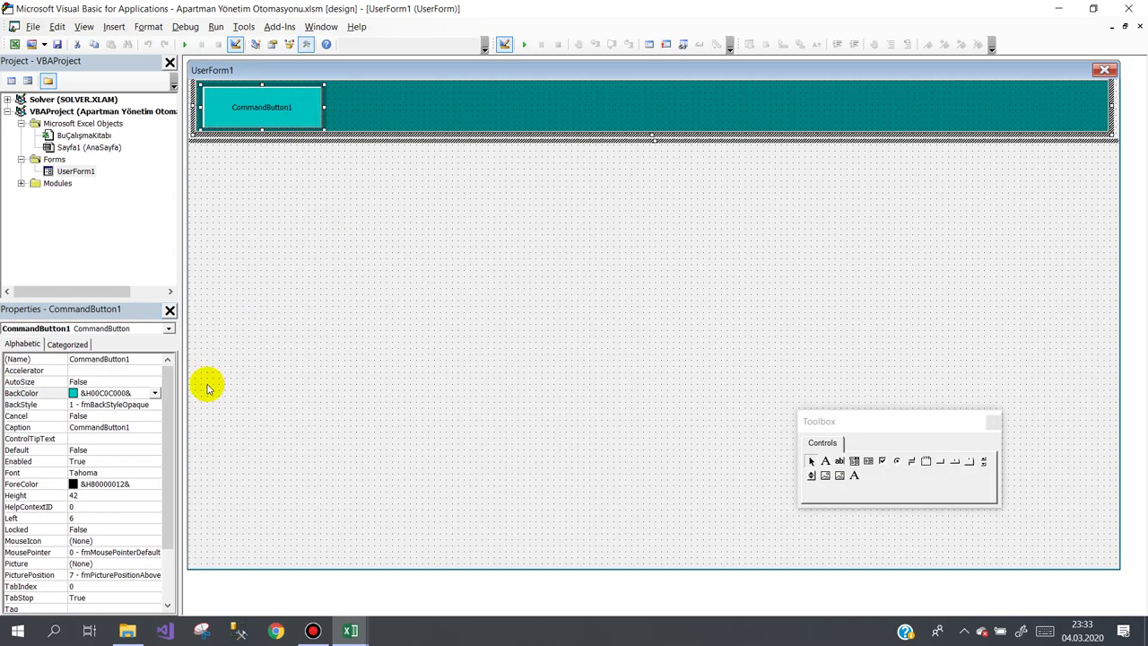
{"action": "left_click", "coordinate": [154, 396]}
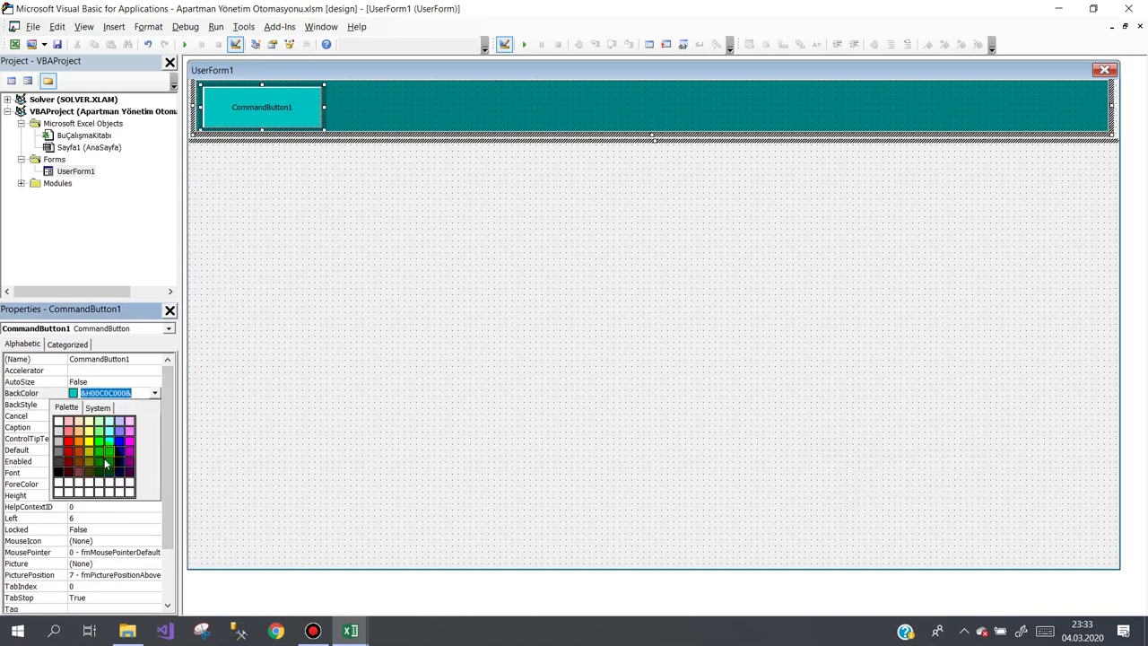
{"action": "left_click", "coordinate": [108, 462]}
{"action": "left_click", "coordinate": [349, 207]}
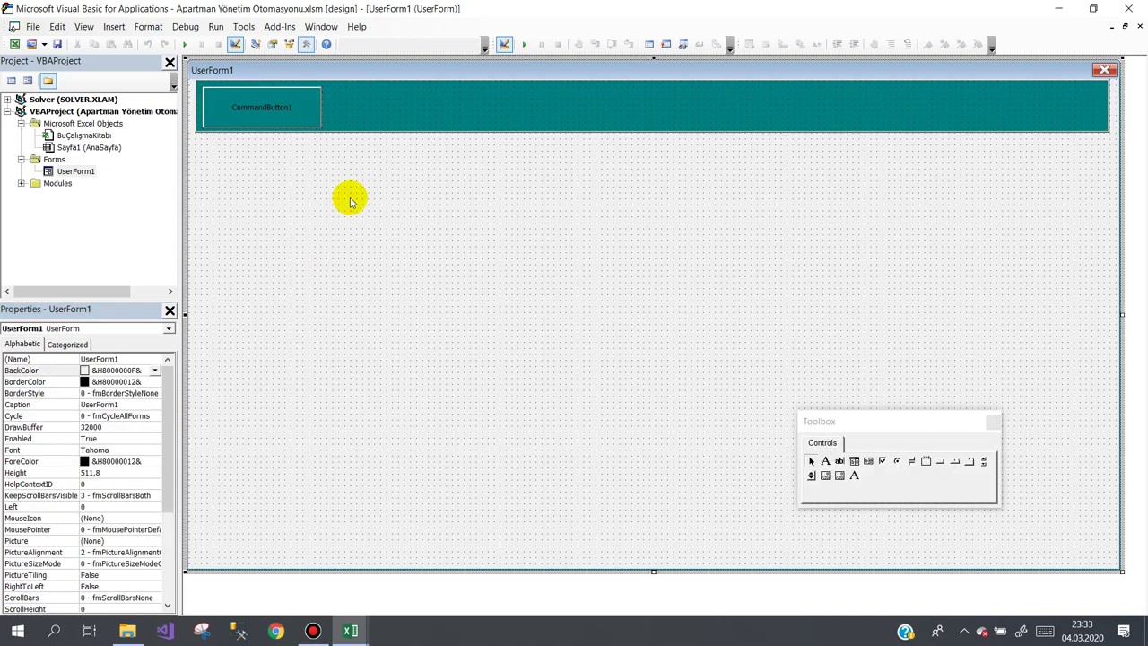
{"action": "left_click", "coordinate": [295, 107]}
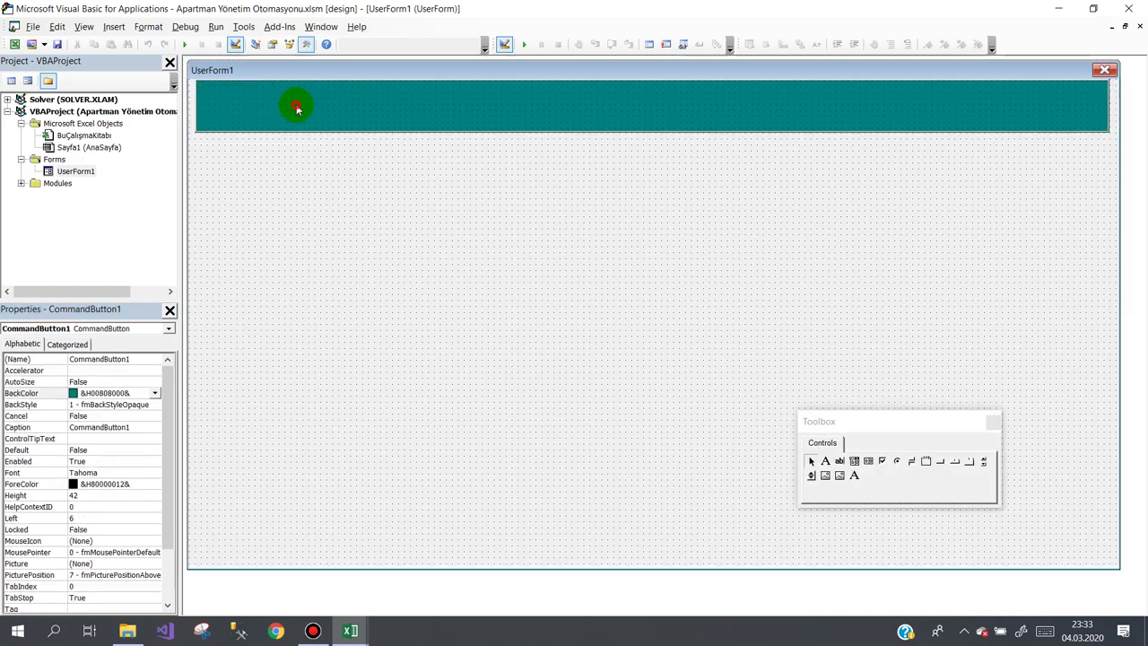
{"action": "left_click", "coordinate": [154, 393]}
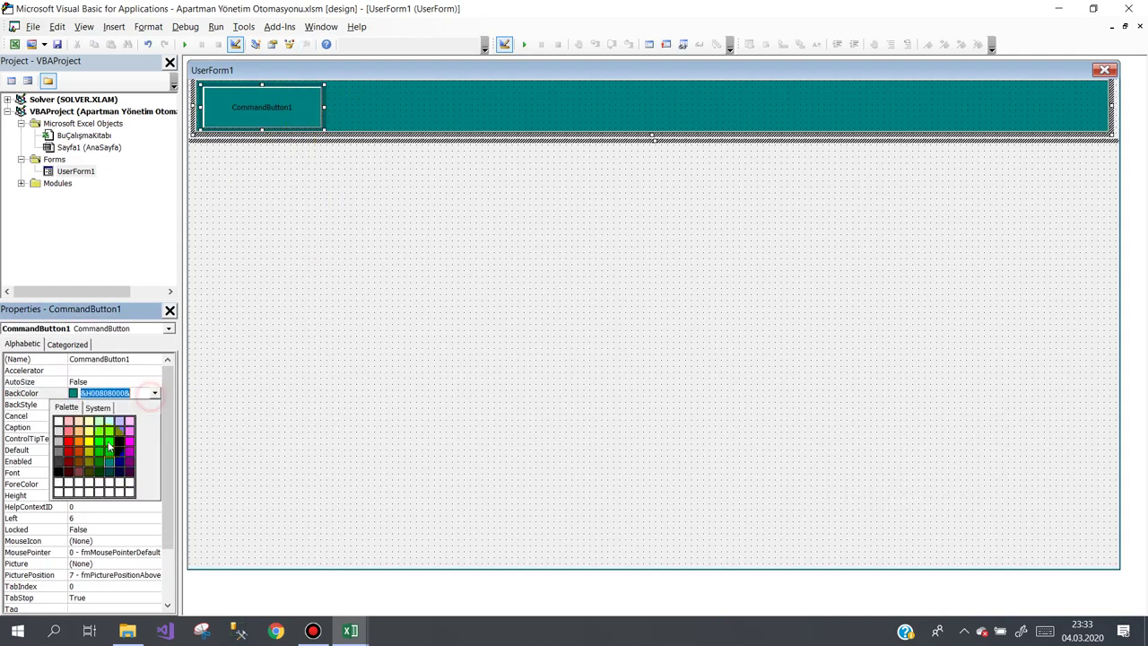
{"action": "left_click", "coordinate": [107, 457]}
- Give Frame1 the same cyan BackColor as the button
{"action": "left_click", "coordinate": [359, 104]}
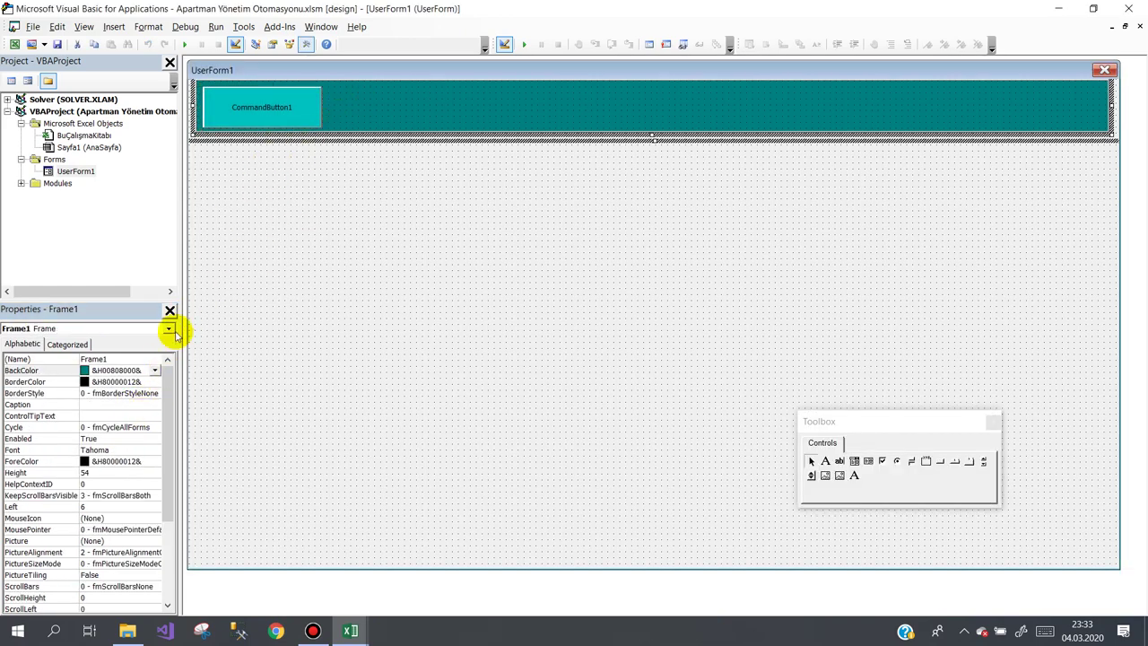
{"action": "left_click", "coordinate": [155, 370]}
{"action": "left_click", "coordinate": [108, 428]}
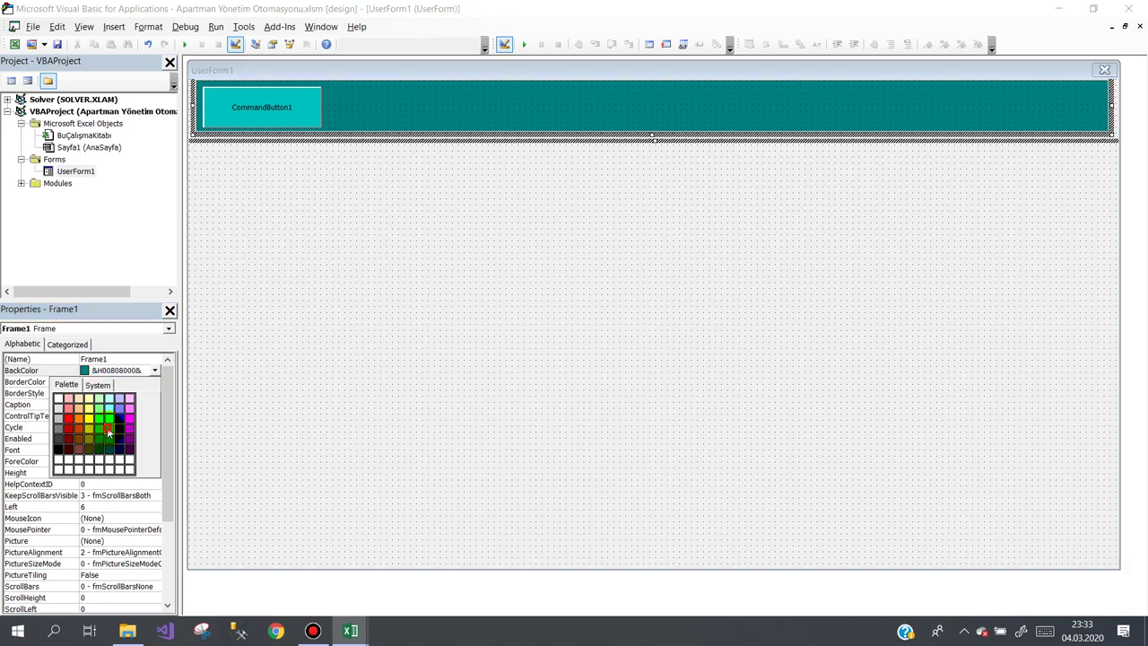
{"action": "left_click", "coordinate": [256, 258]}
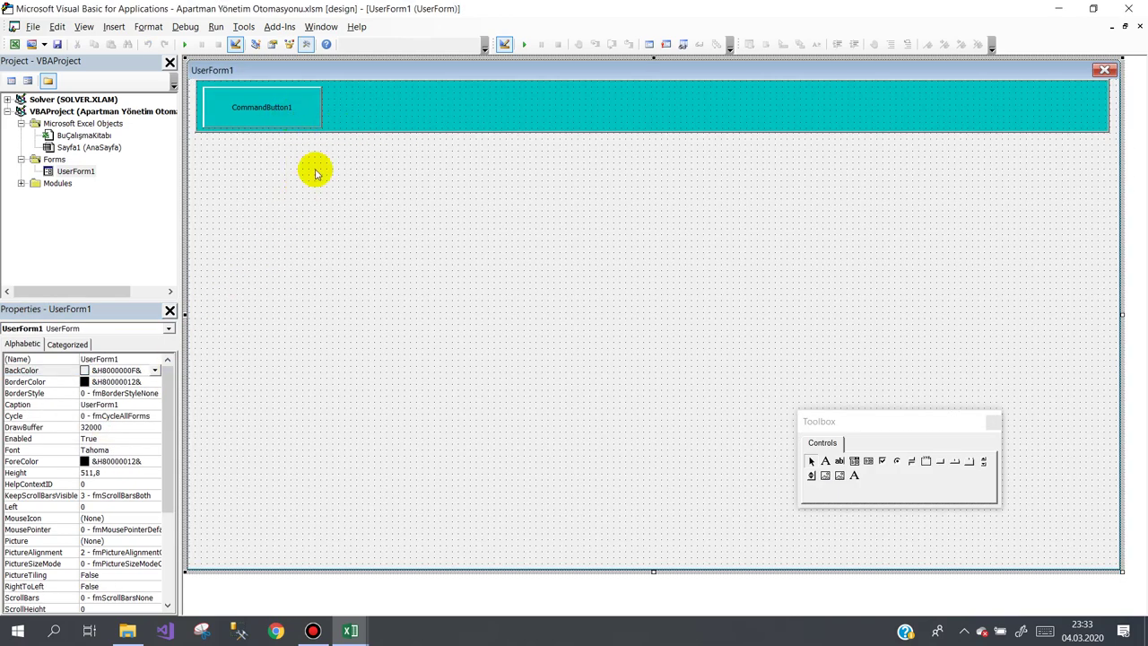
{"action": "left_click", "coordinate": [367, 126]}
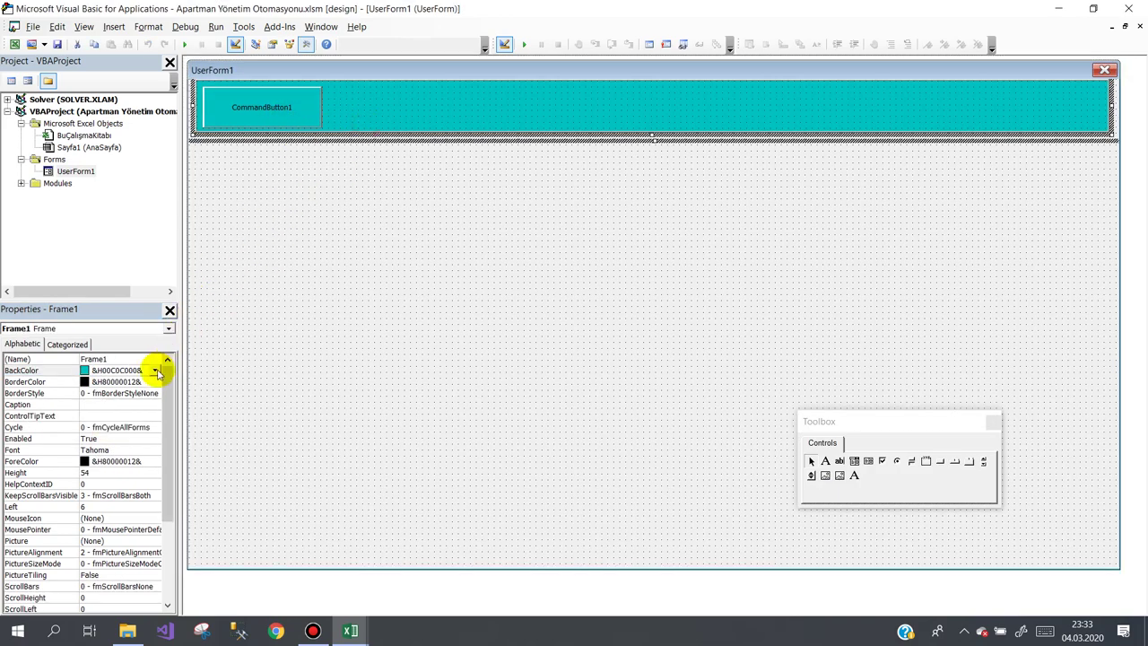
{"action": "left_click", "coordinate": [155, 370]}
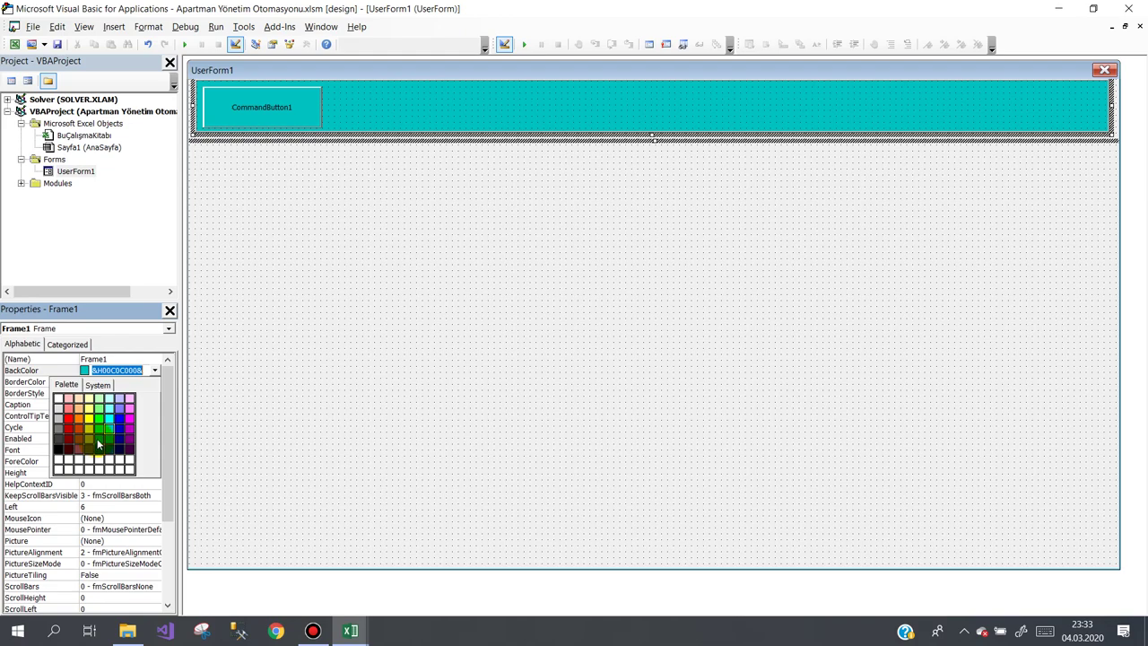
{"action": "left_click", "coordinate": [99, 445]}
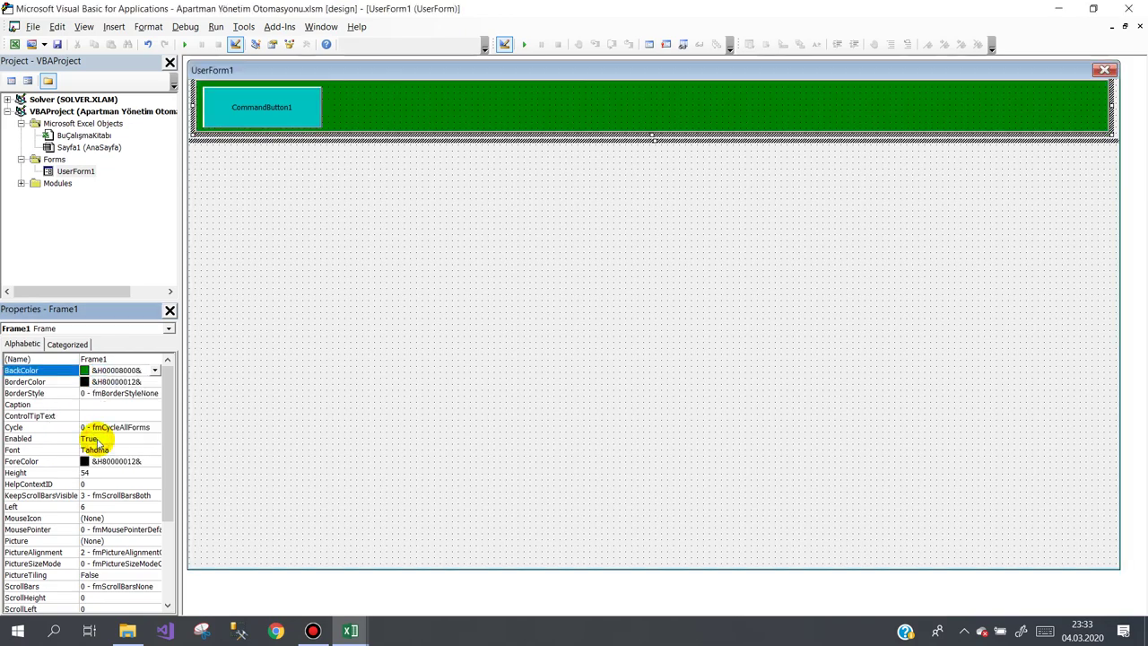
{"action": "left_click", "coordinate": [155, 371]}
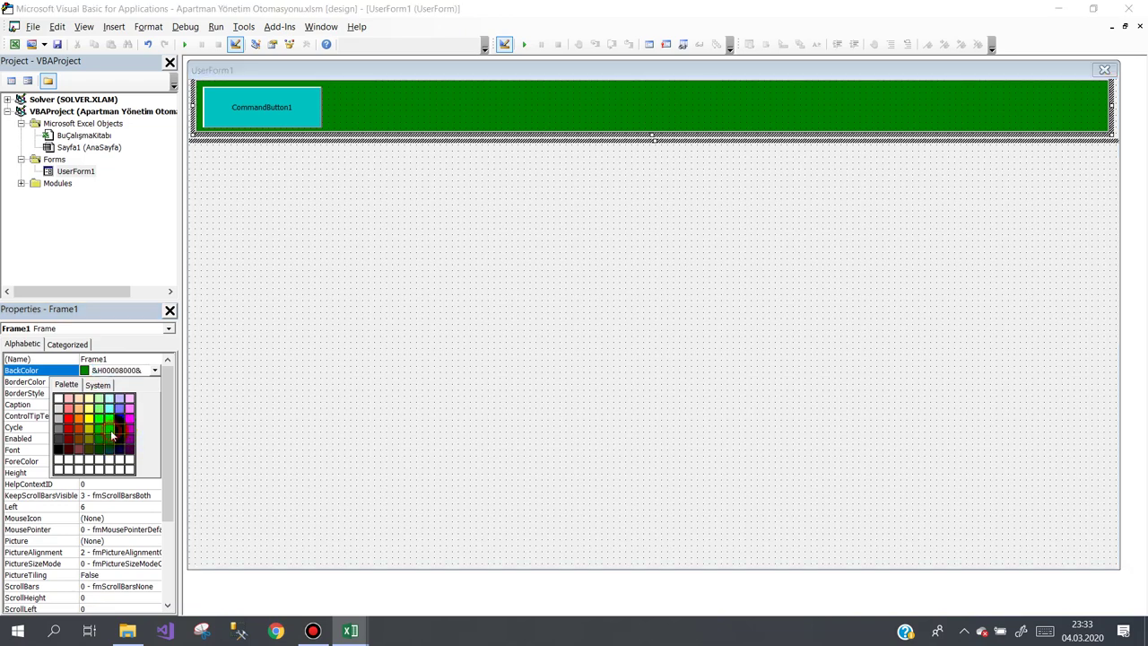
{"action": "left_click", "coordinate": [111, 432]}
{"action": "left_click", "coordinate": [282, 106]}
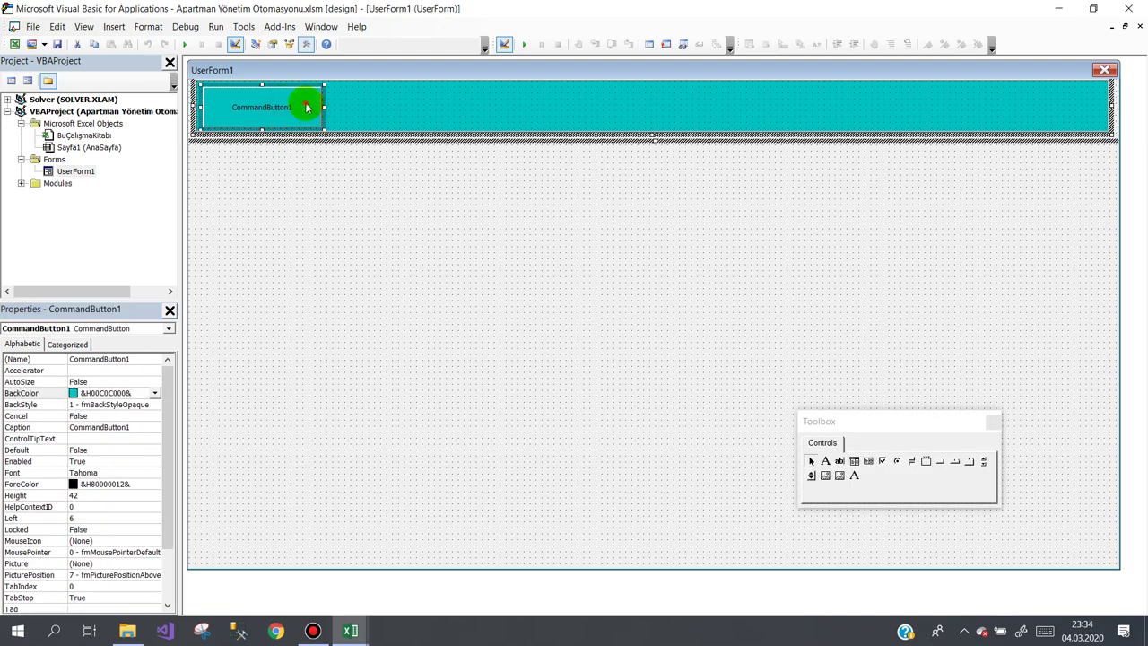
- Change CommandButton1's caption to 'Genel Ayarlar'
{"action": "left_click", "coordinate": [307, 106]}
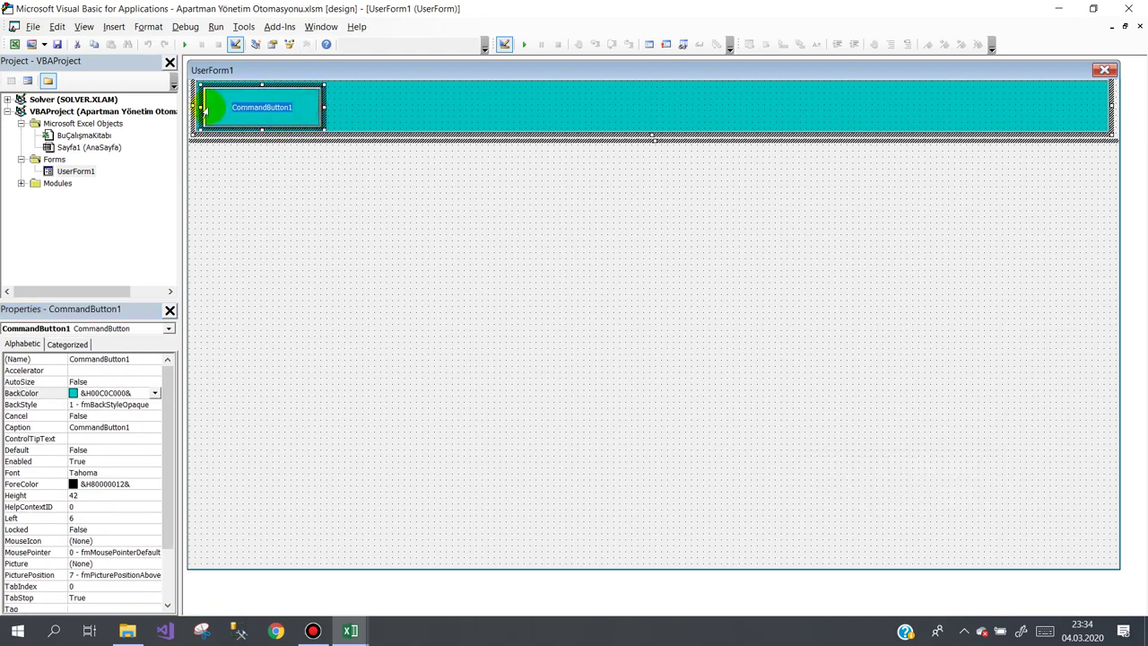
{"action": "left_click", "coordinate": [306, 107]}
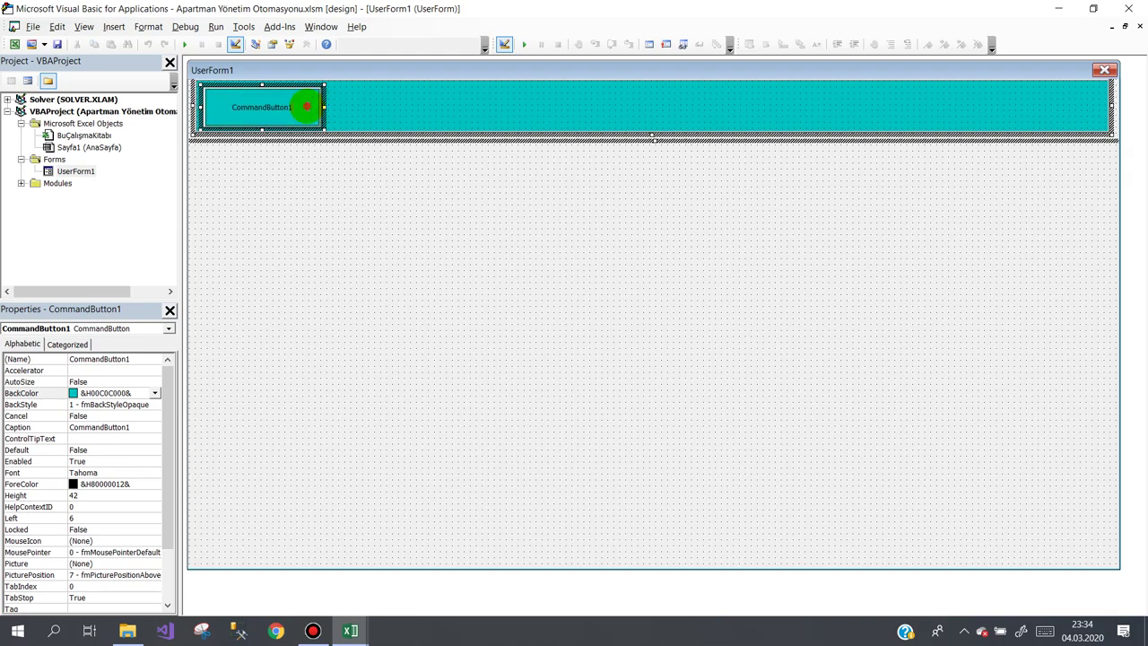
{"action": "left_click_drag", "start_coordinate": [306, 106], "coordinate": [192, 108]}
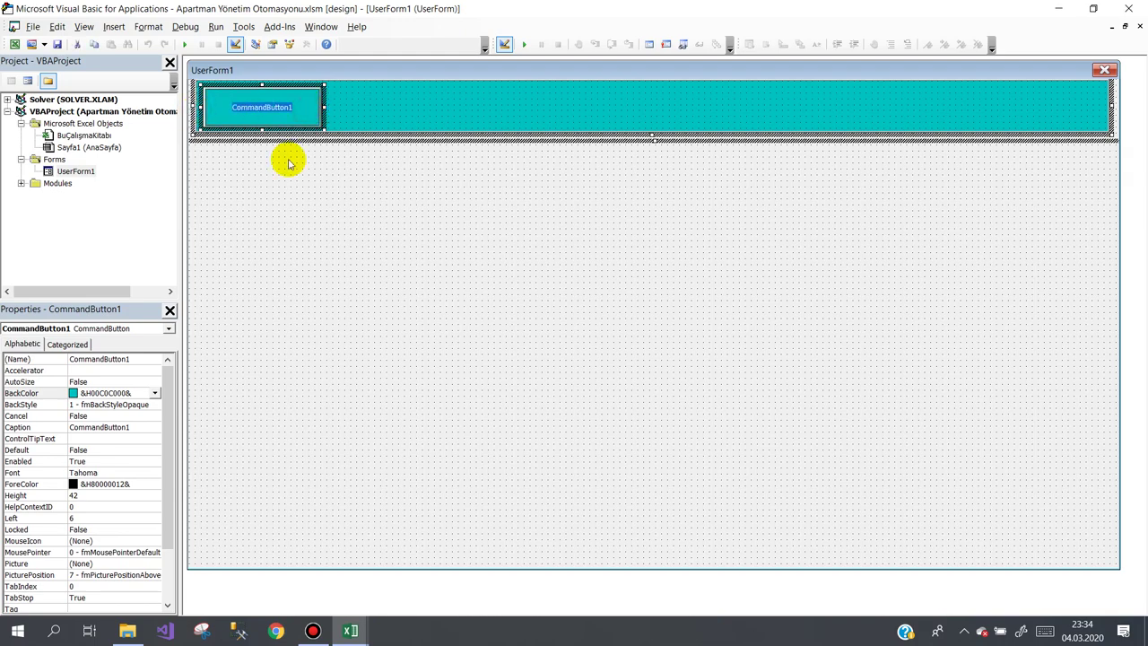
{"action": "type", "text": "Gen"}
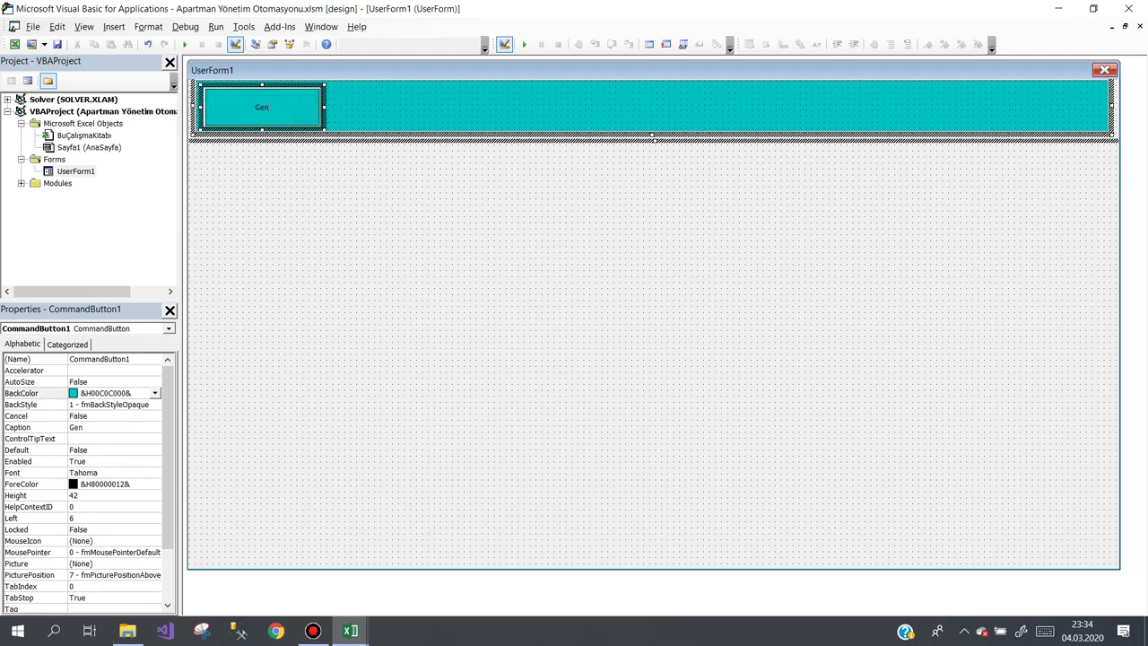
{"action": "type", "text": "el Ayarlar"}
{"action": "left_click", "coordinate": [348, 106]}
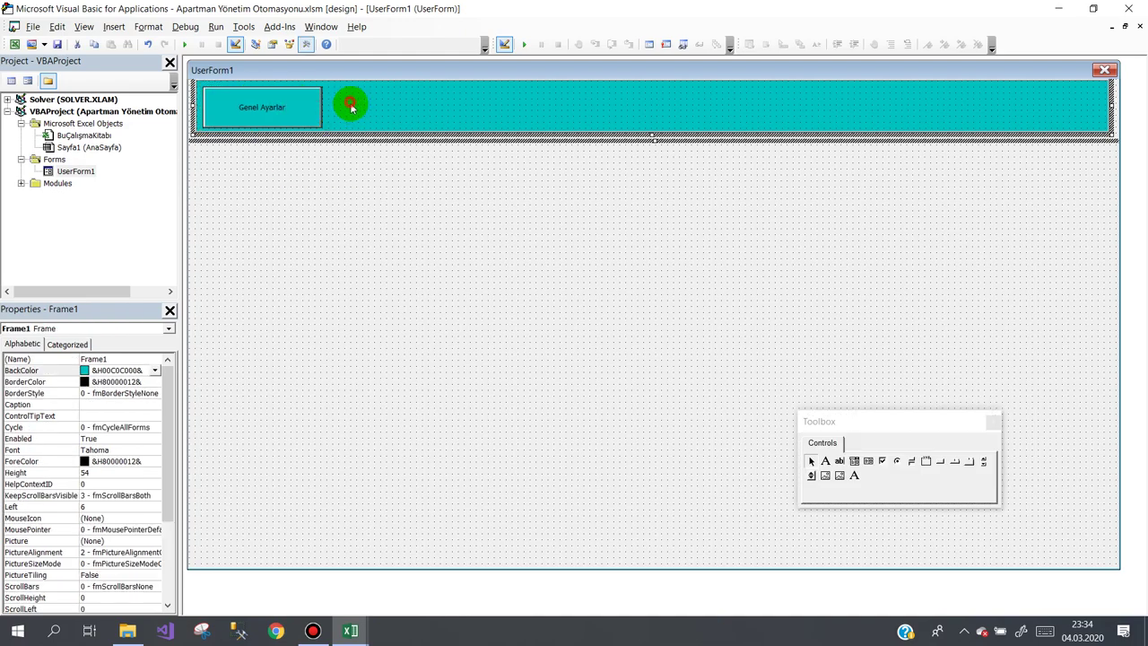
{"action": "left_click", "coordinate": [294, 123]}
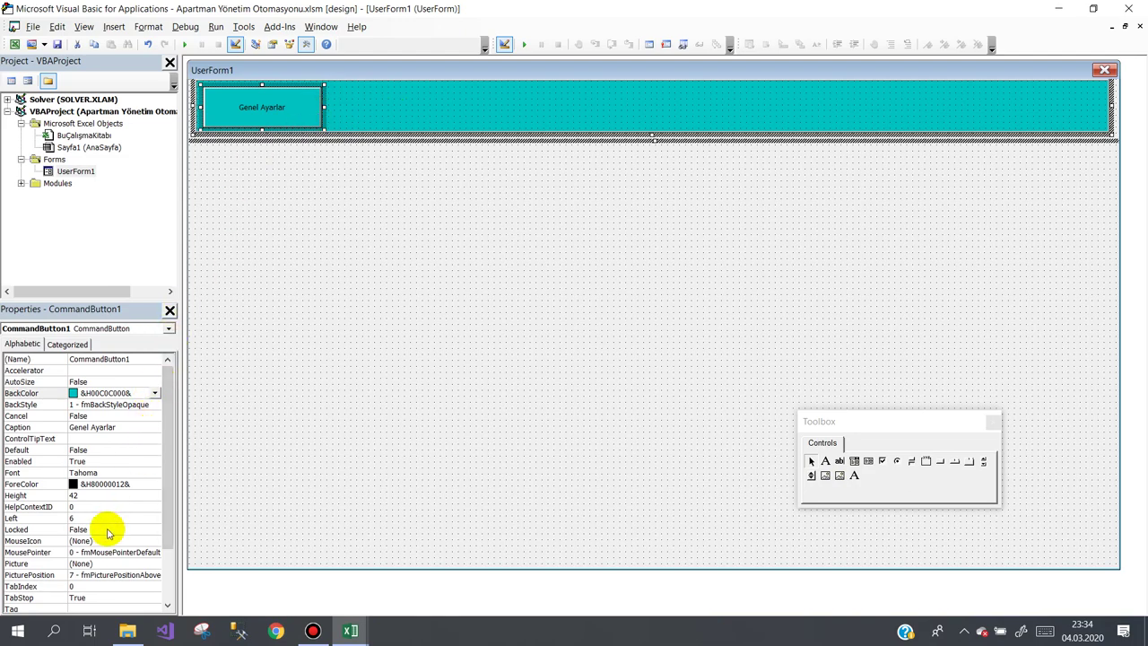
- Set the button's font to Calibri Bold, size 11
{"action": "left_click", "coordinate": [105, 474]}
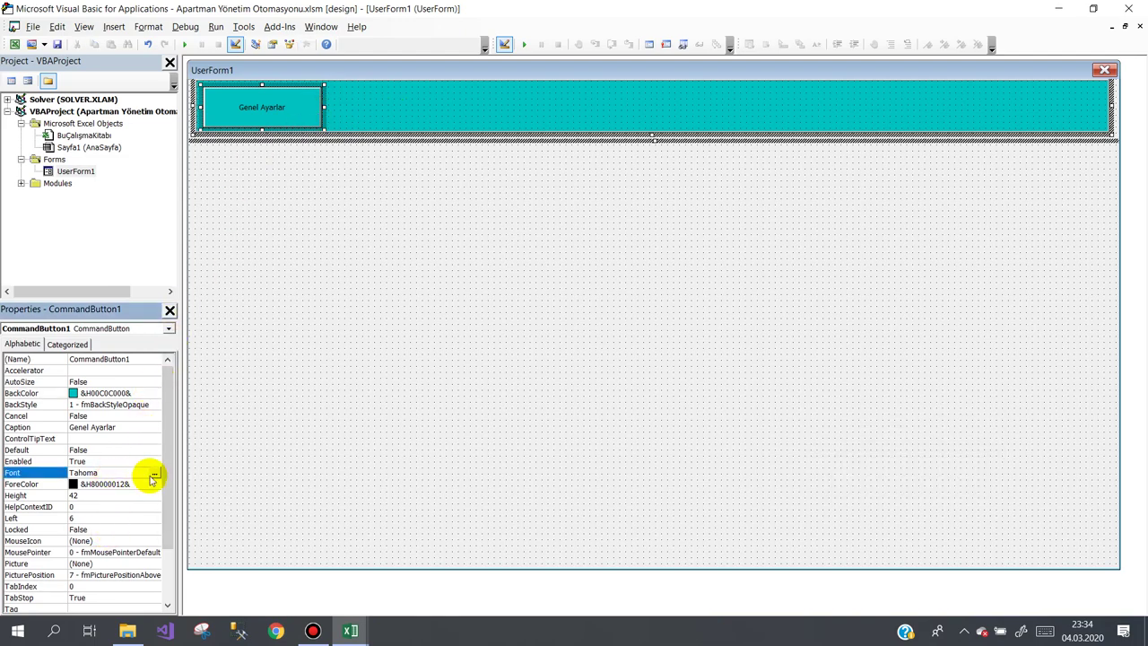
{"action": "left_click", "coordinate": [154, 472]}
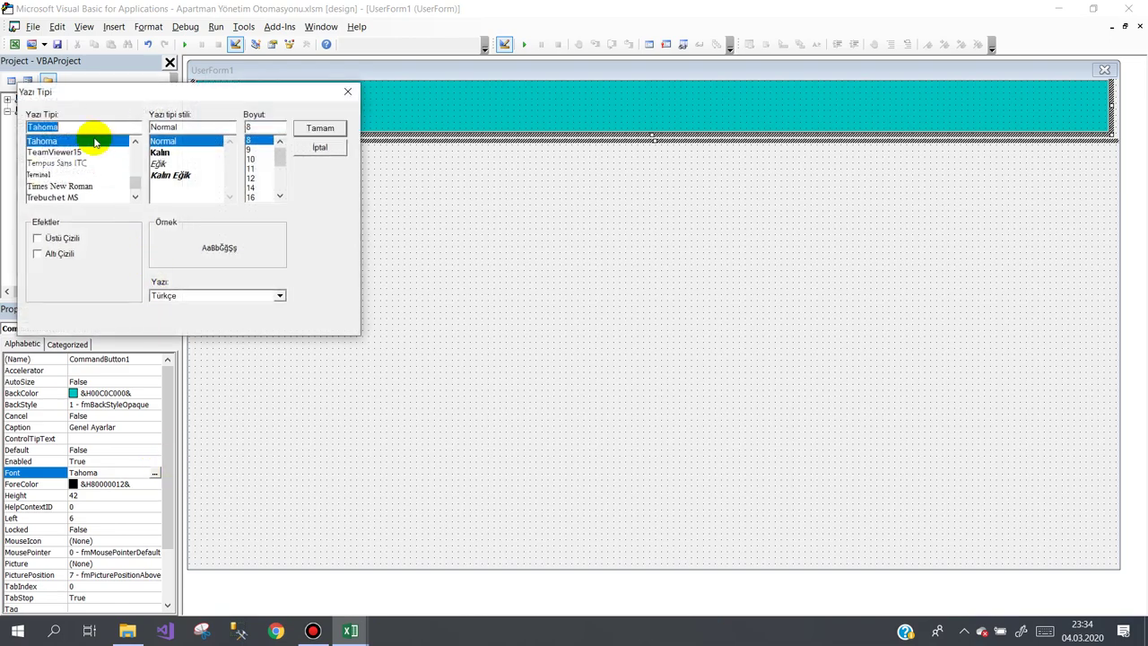
{"action": "scroll", "coordinate": [77, 146], "scroll_direction": "up", "scroll_amount": 15}
{"action": "left_click", "coordinate": [67, 141]}
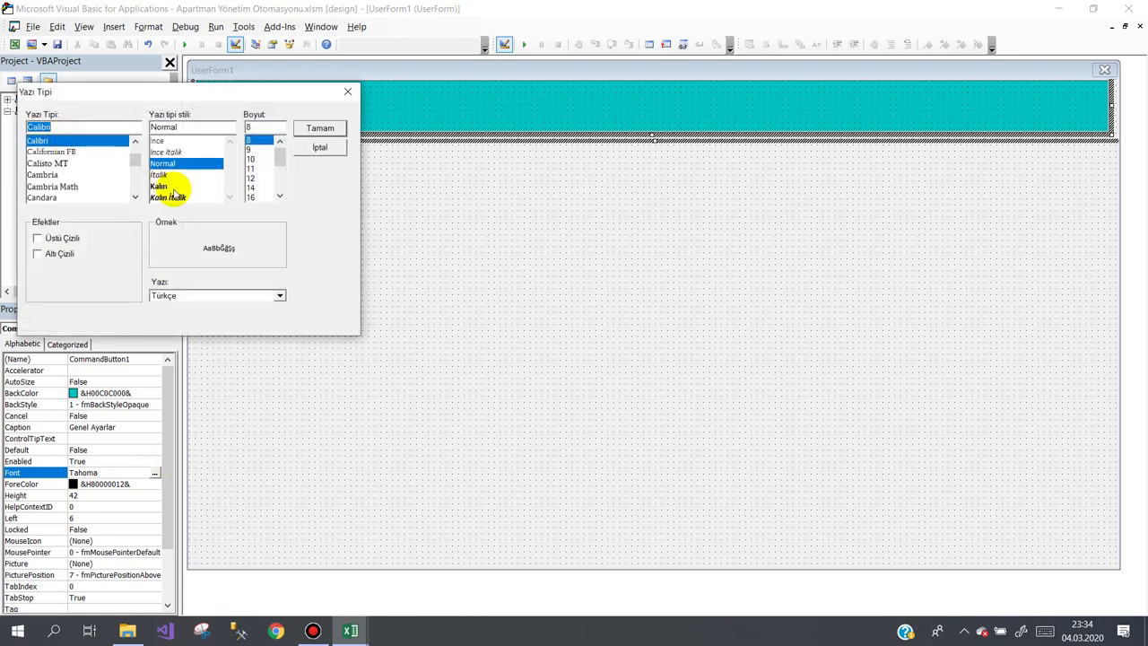
{"action": "left_click", "coordinate": [158, 186]}
{"action": "left_click", "coordinate": [254, 169]}
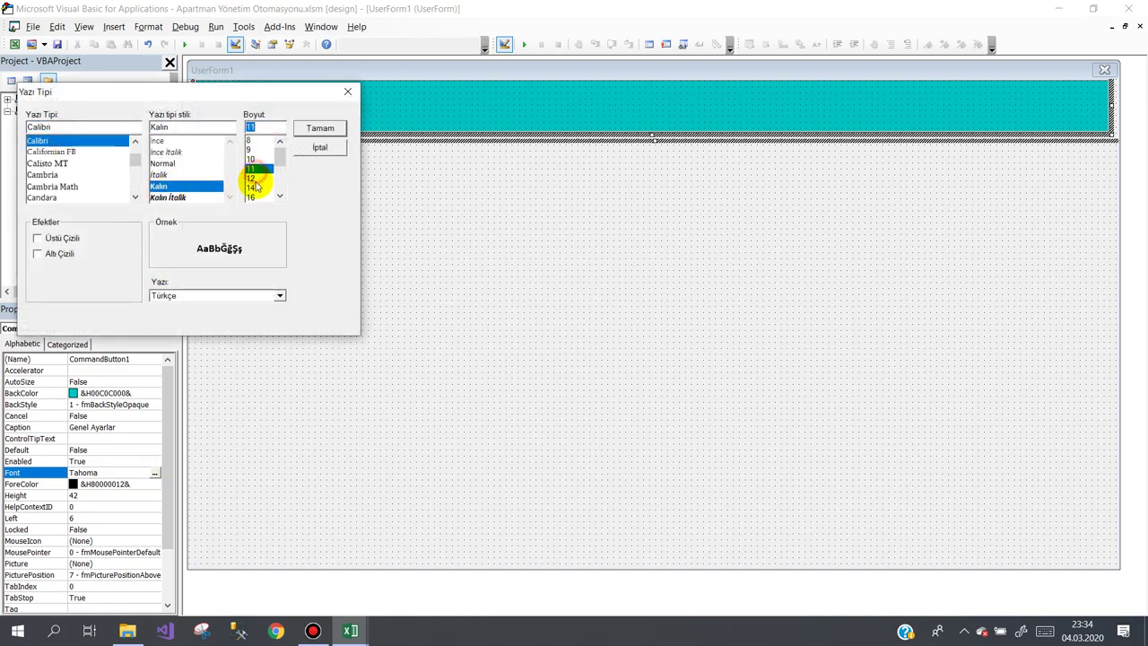
{"action": "left_click", "coordinate": [307, 128]}
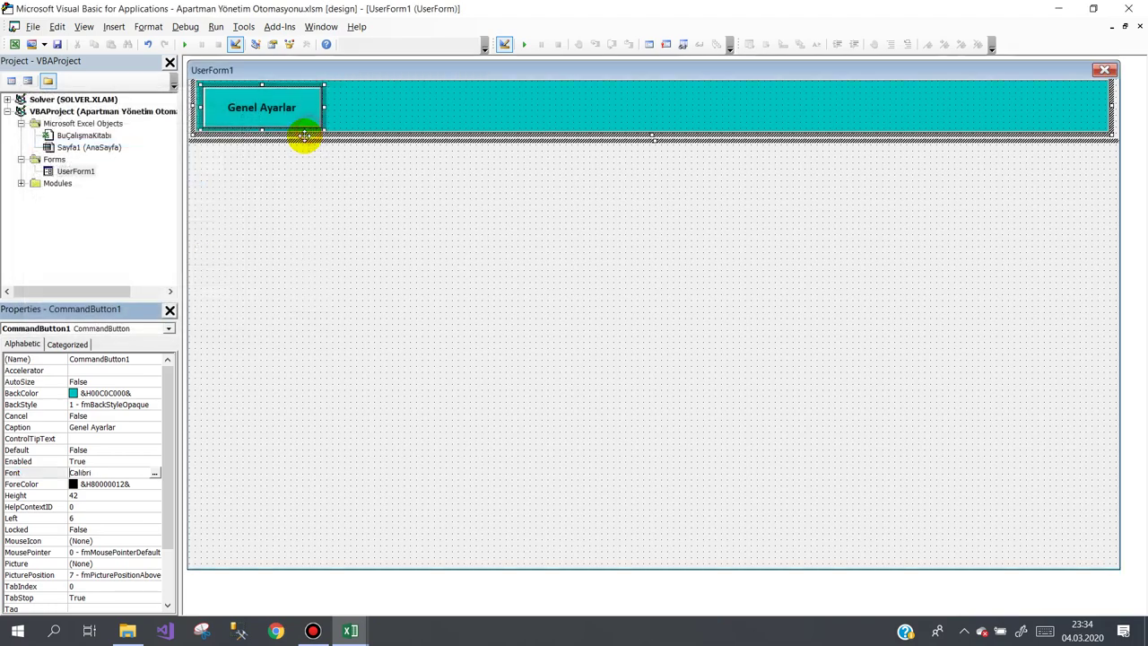
- Set the button's ForeColor to dark grey (&H00404040&)
{"action": "left_click", "coordinate": [141, 484]}
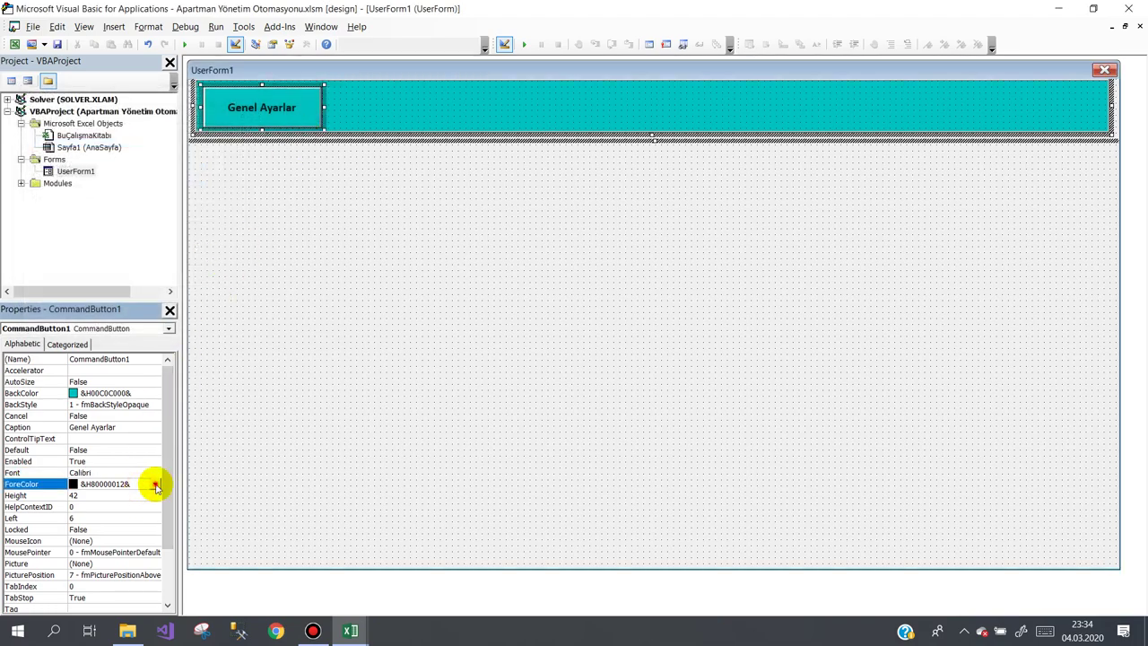
{"action": "left_click", "coordinate": [154, 484]}
{"action": "left_click", "coordinate": [66, 498]}
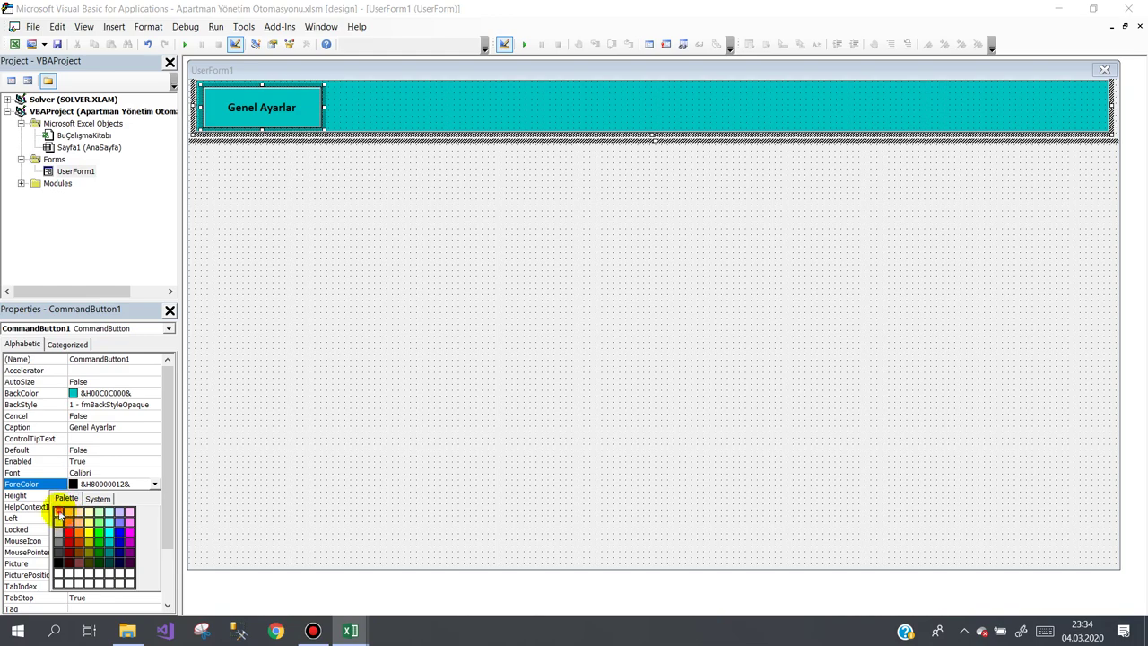
{"action": "left_click", "coordinate": [58, 512]}
{"action": "left_click", "coordinate": [154, 484]}
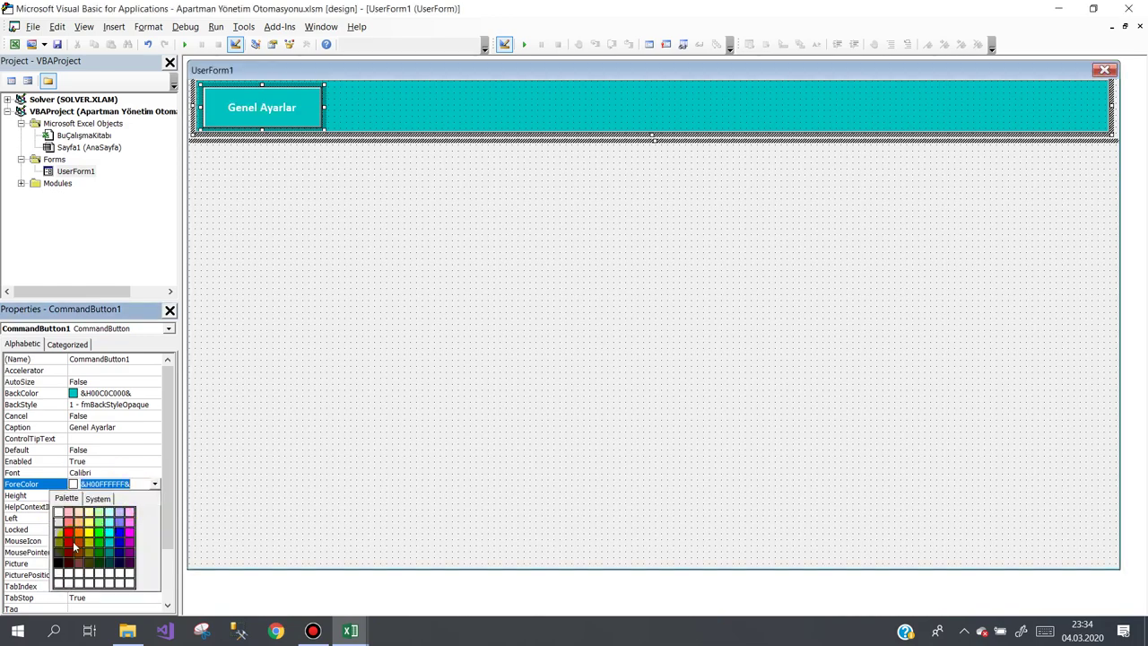
{"action": "left_click", "coordinate": [60, 556]}
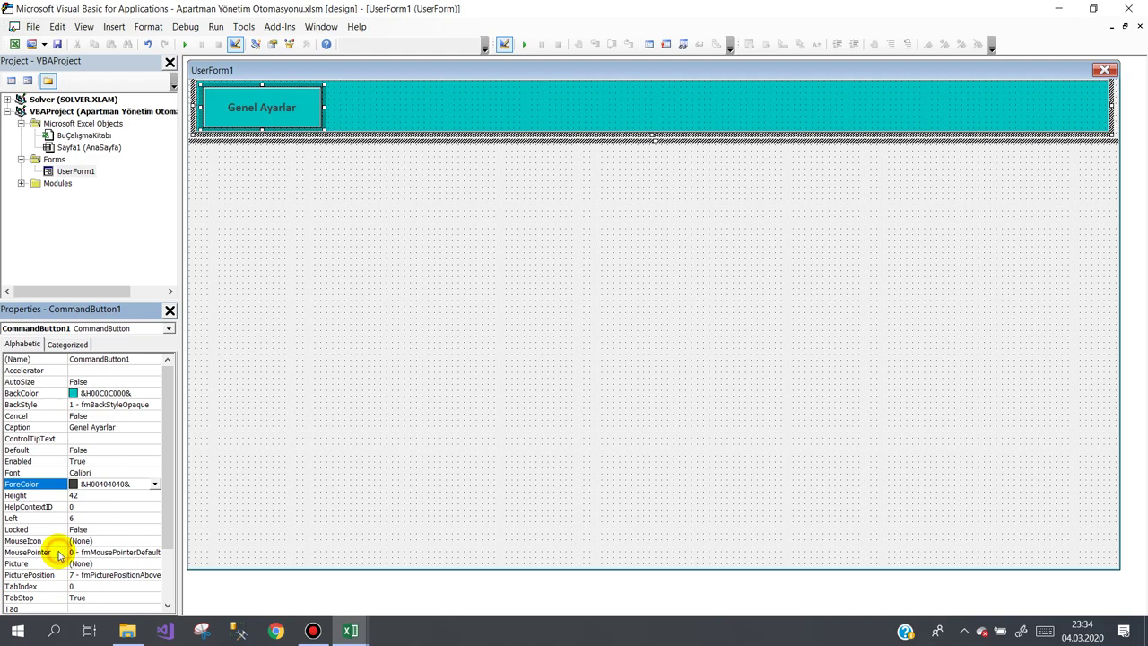
{"action": "left_click", "coordinate": [354, 208]}
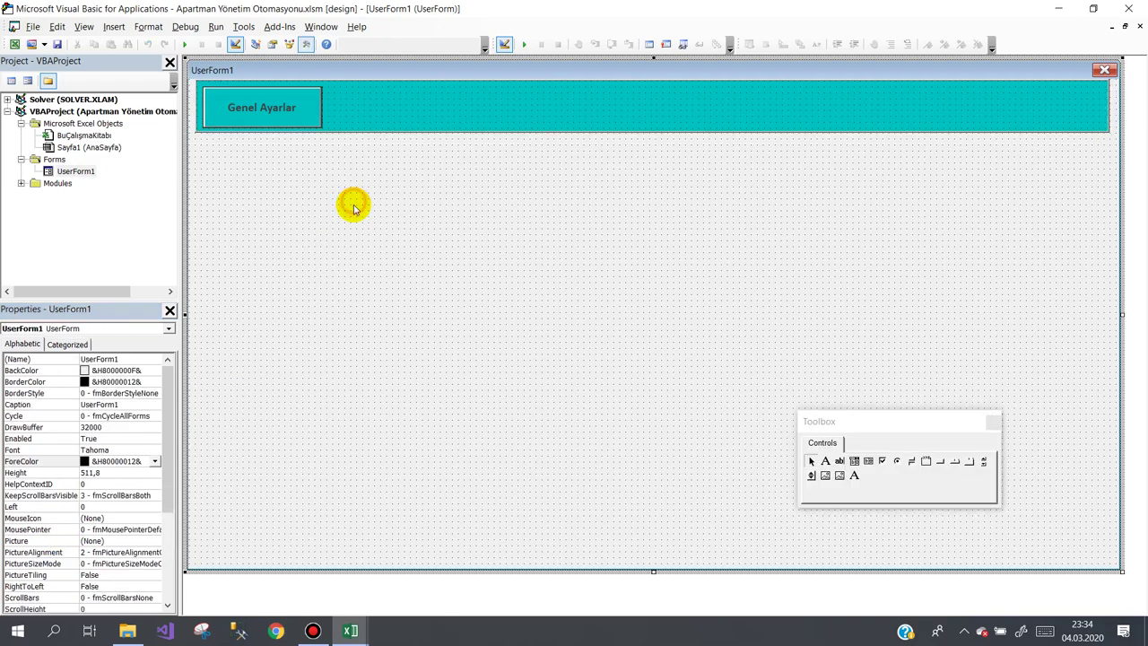
{"action": "left_click", "coordinate": [289, 105]}
{"action": "left_click", "coordinate": [358, 100]}
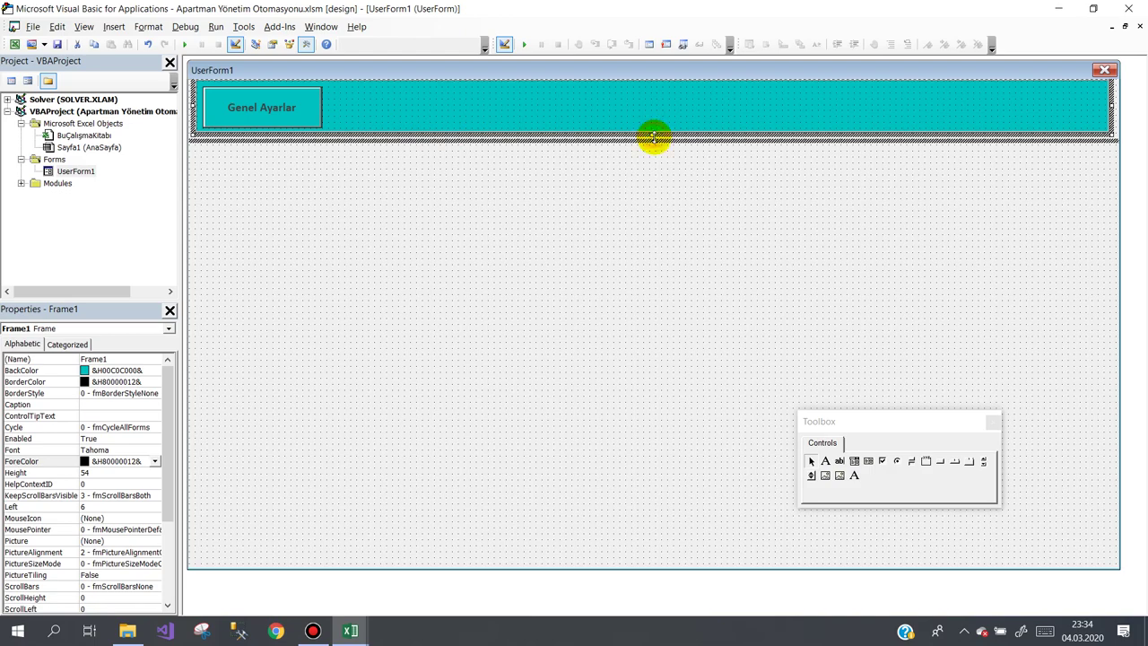
{"action": "left_click", "coordinate": [563, 187]}
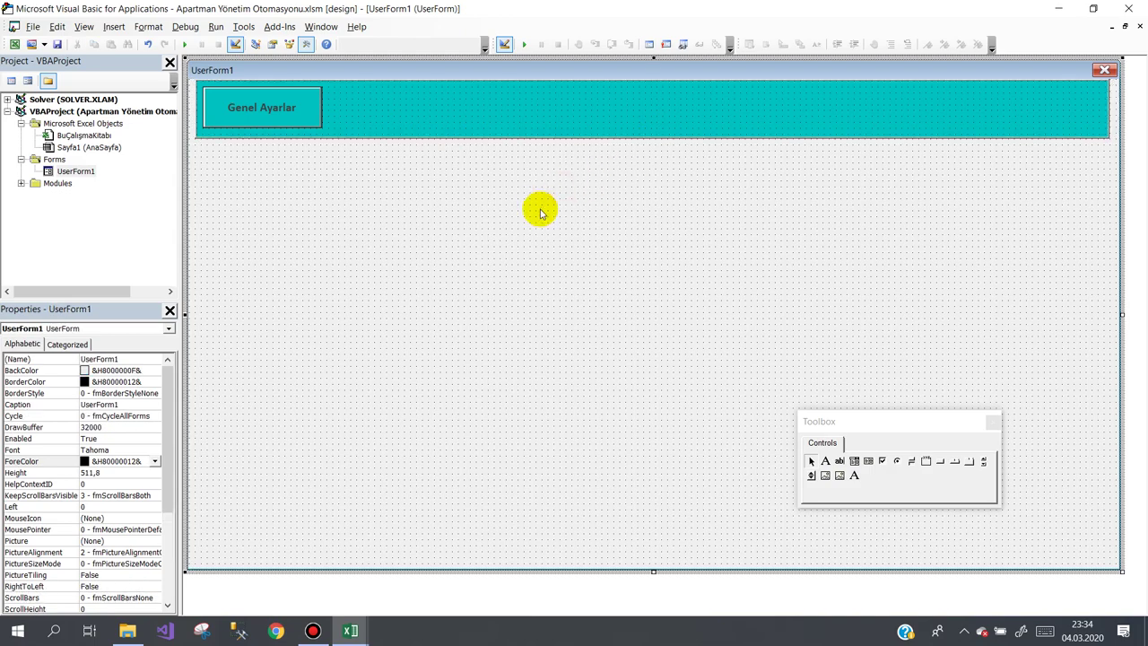
- Copy the Genel Ayarlar button across the frame and caption the last copy 'Kapat'
{"action": "left_click", "coordinate": [292, 110]}
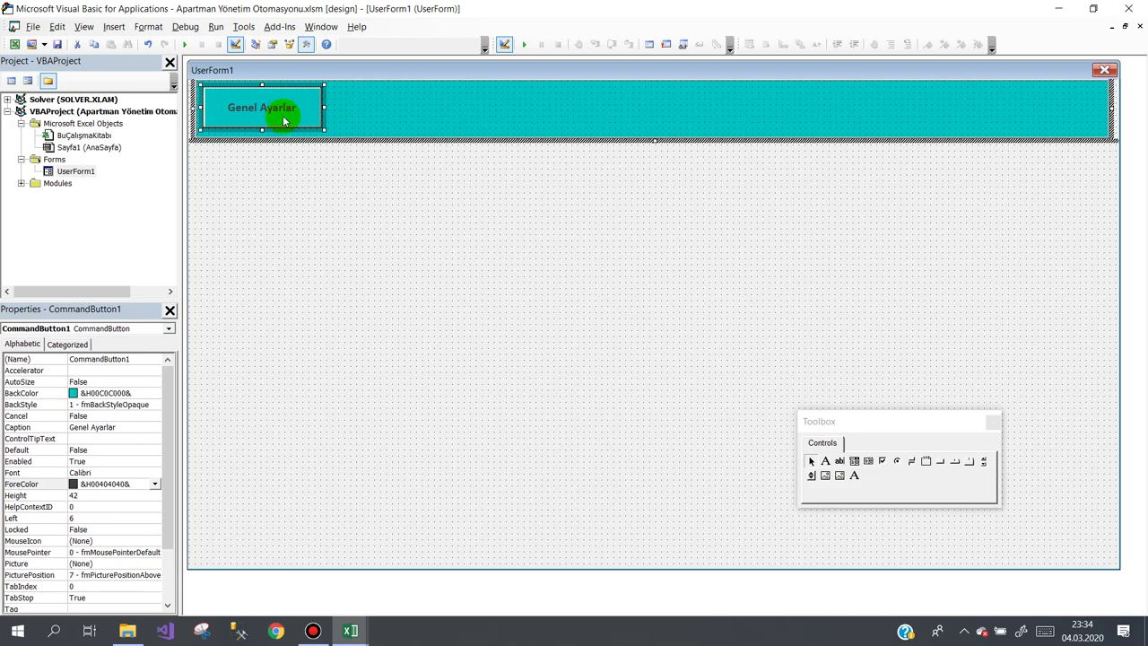
{"action": "left_click_drag", "start_coordinate": [284, 115], "coordinate": [591, 106]}
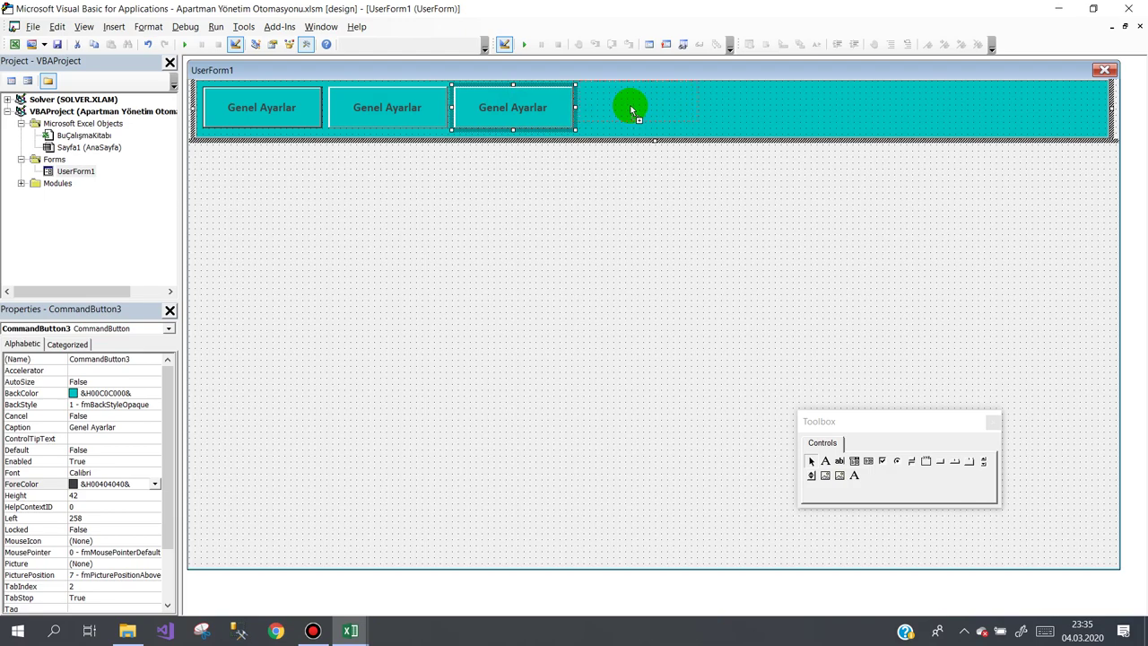
{"action": "left_click_drag", "start_coordinate": [632, 111], "coordinate": [700, 114]}
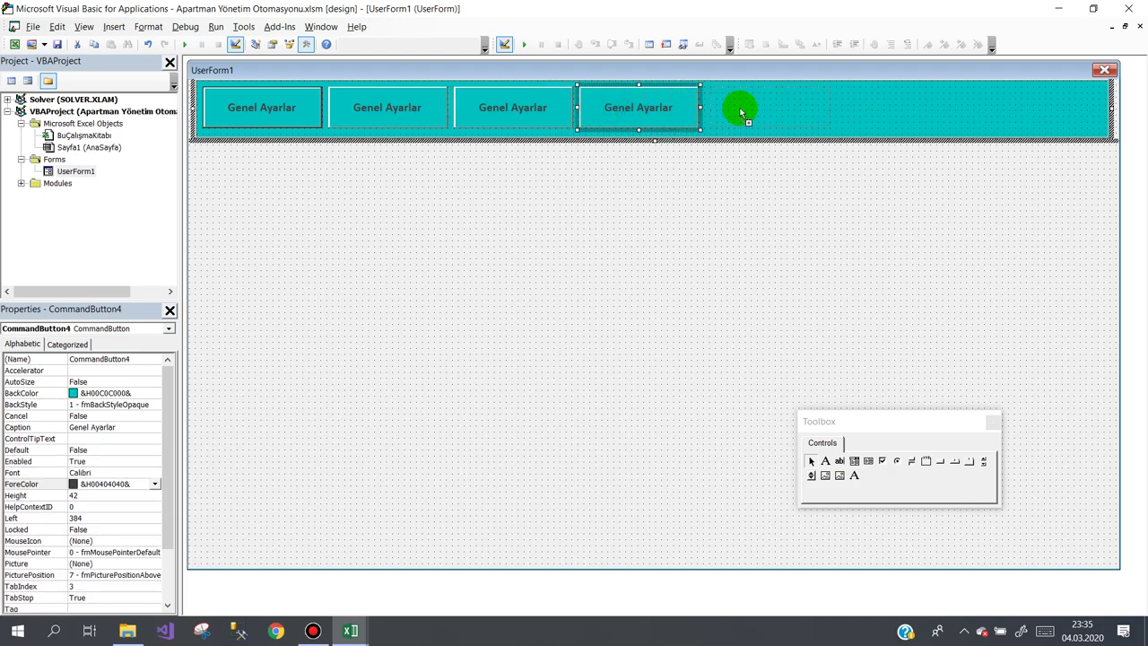
{"action": "left_click_drag", "start_coordinate": [739, 108], "coordinate": [1015, 105]}
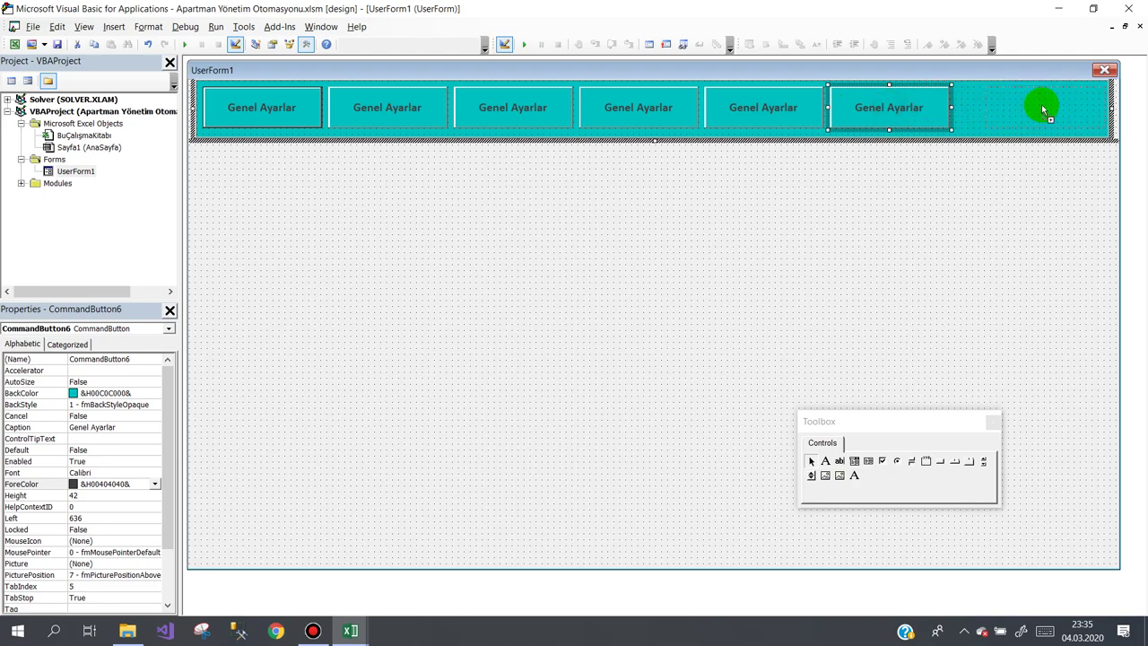
{"action": "mouse_move", "coordinate": [1041, 104]}
{"action": "left_mouse_down"}
{"action": "mouse_move", "coordinate": [1085, 108]}
{"action": "mouse_move", "coordinate": [983, 119]}
{"action": "left_mouse_up"}
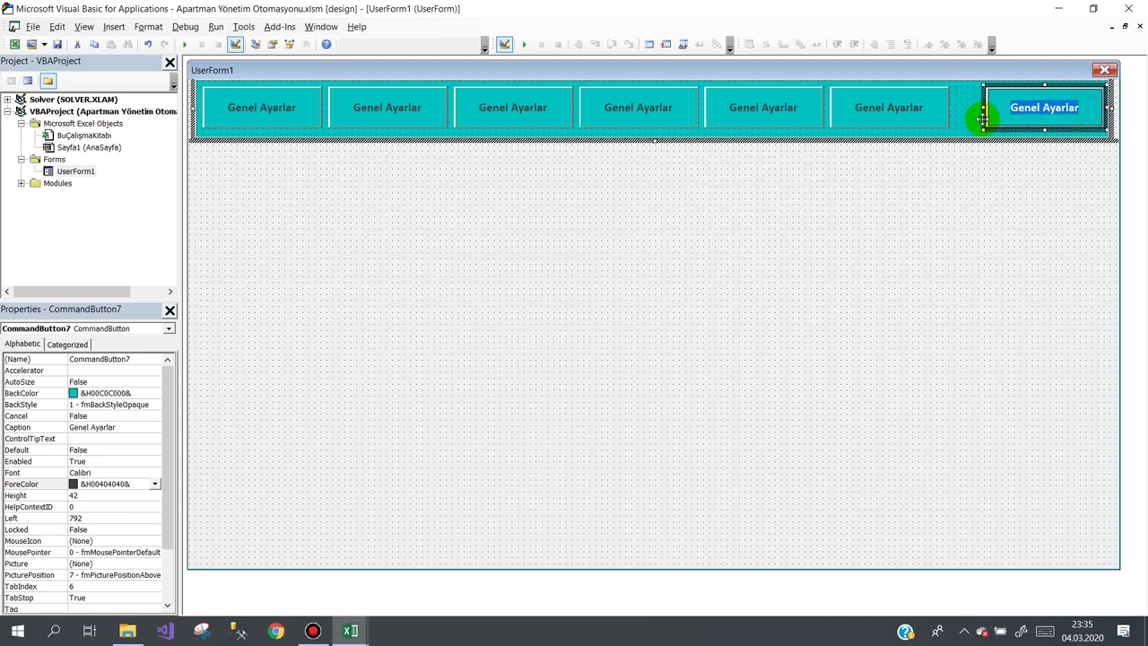
{"action": "type", "text": "KK"}
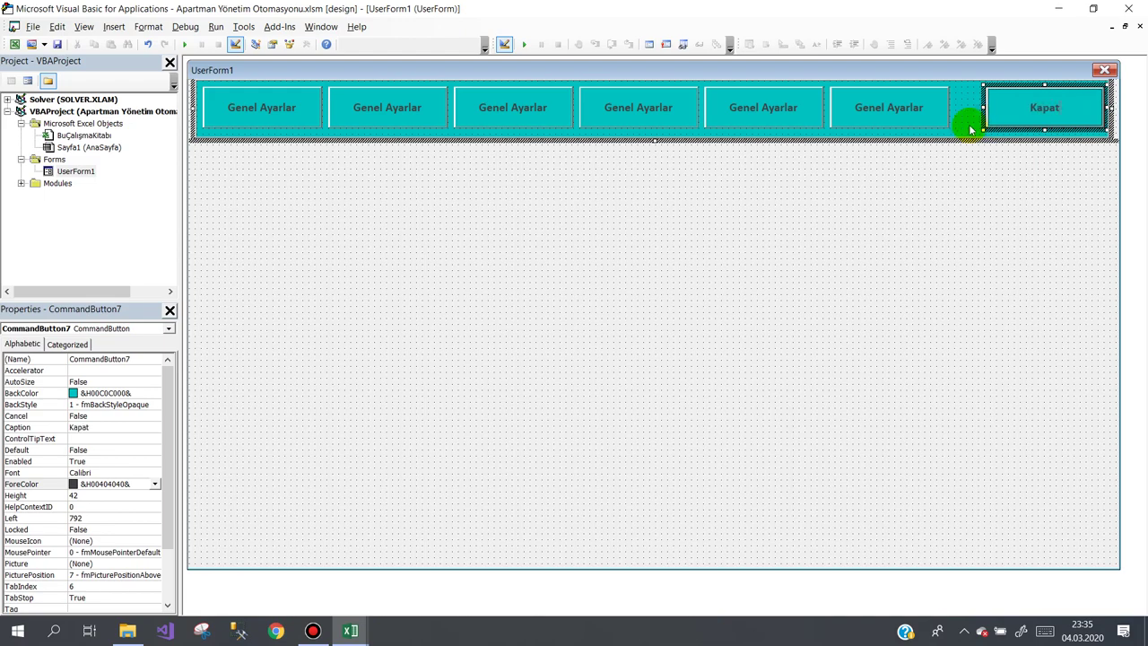
{"action": "left_click", "coordinate": [956, 225]}
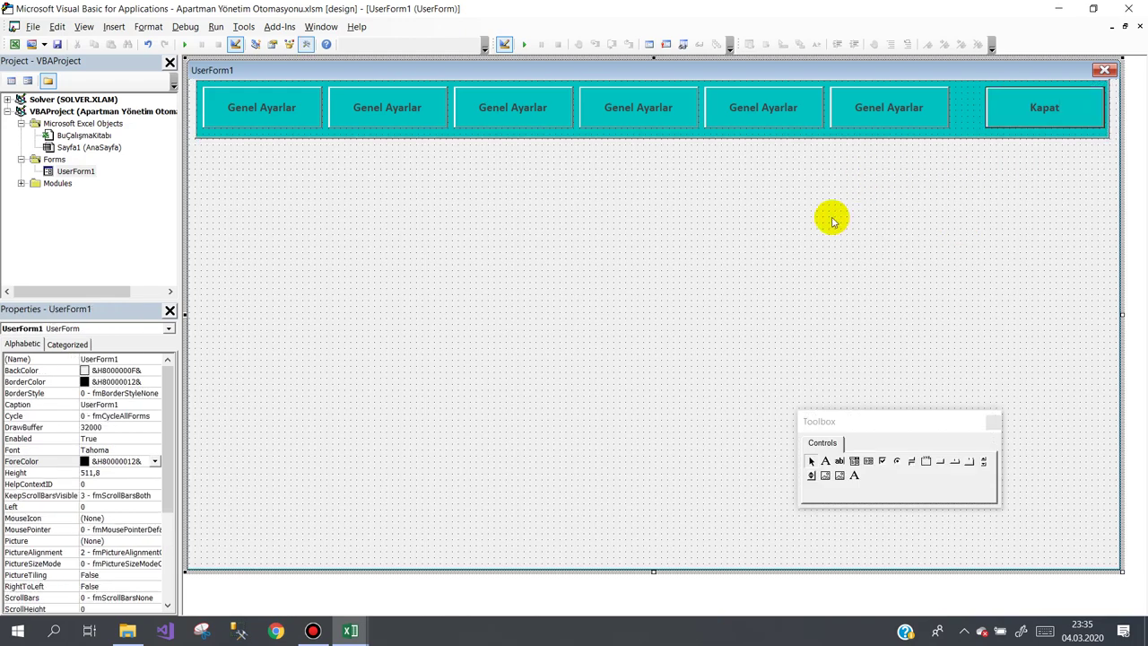
- Erase the captions of the second, third and fourth menu buttons
{"action": "left_click", "coordinate": [386, 125]}
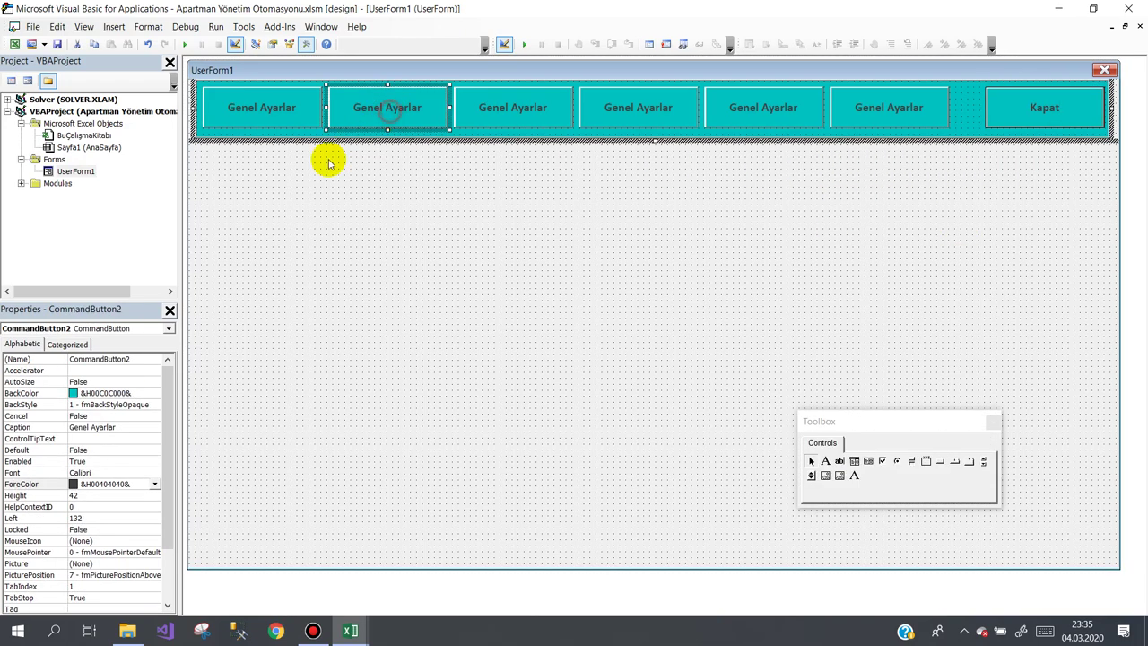
{"action": "left_click", "coordinate": [51, 427]}
{"action": "key", "text": "BackSpace"}
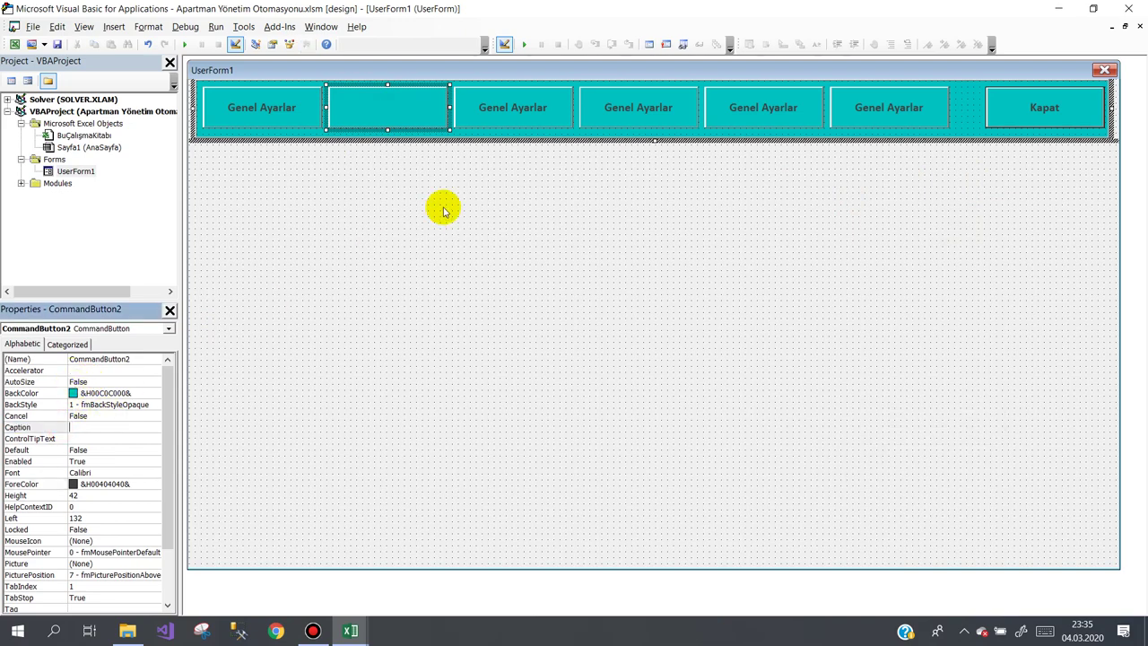
{"action": "left_click", "coordinate": [498, 105]}
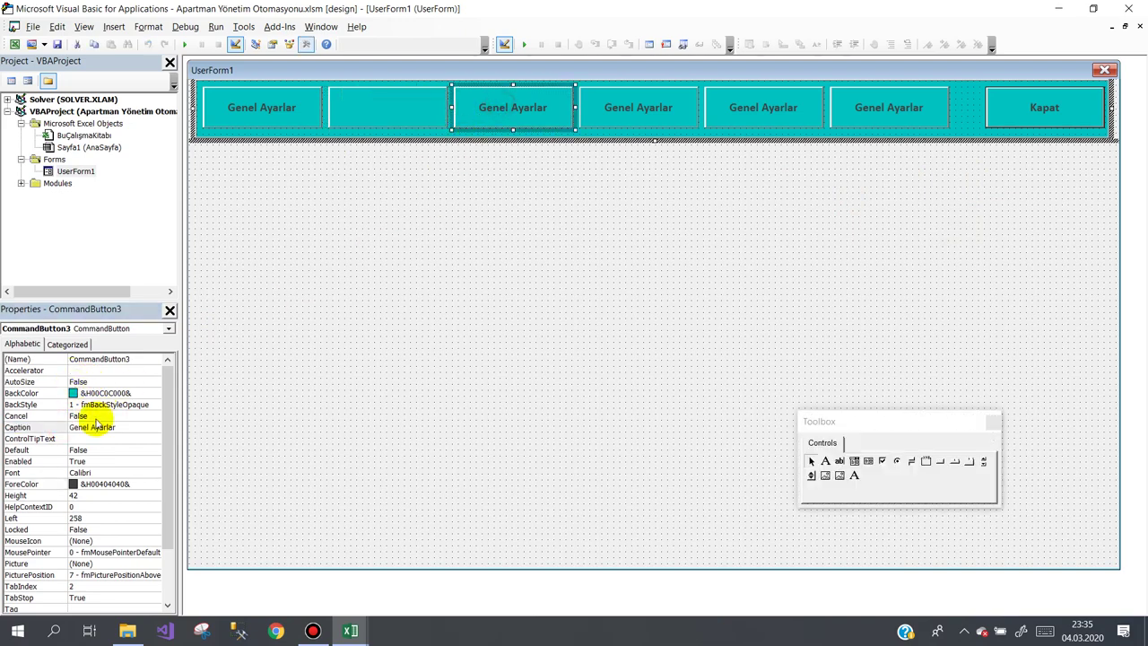
{"action": "left_click", "coordinate": [45, 427]}
{"action": "key", "text": "BackSpace"}
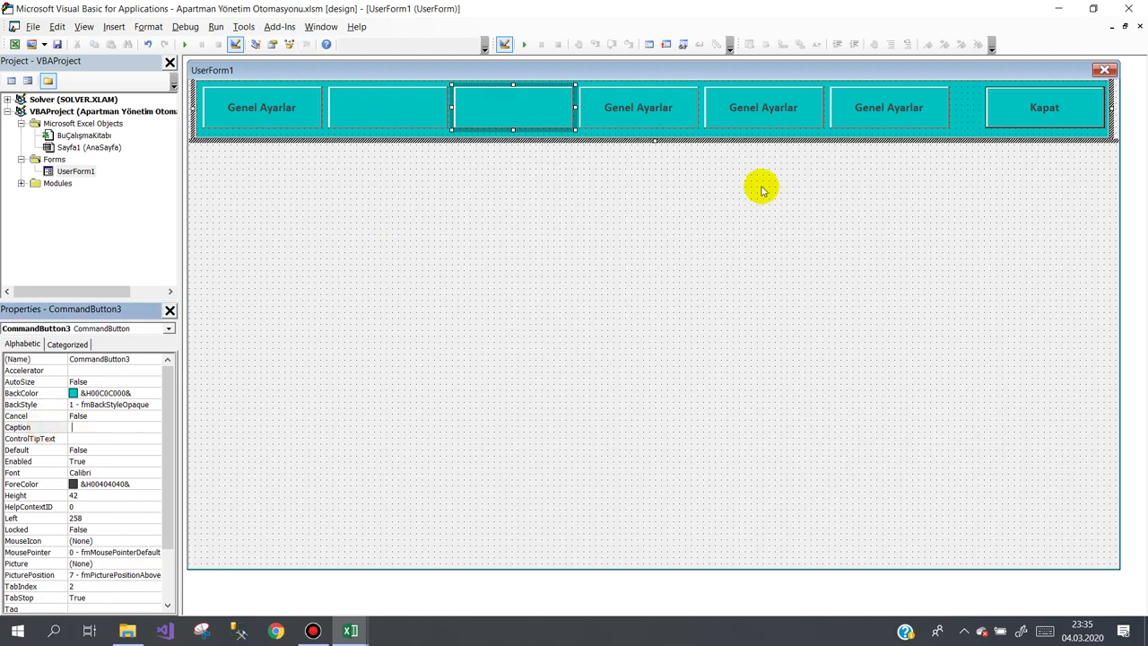
{"action": "left_click", "coordinate": [663, 117]}
{"action": "left_click", "coordinate": [36, 427]}
{"action": "key", "text": "BackSpace"}
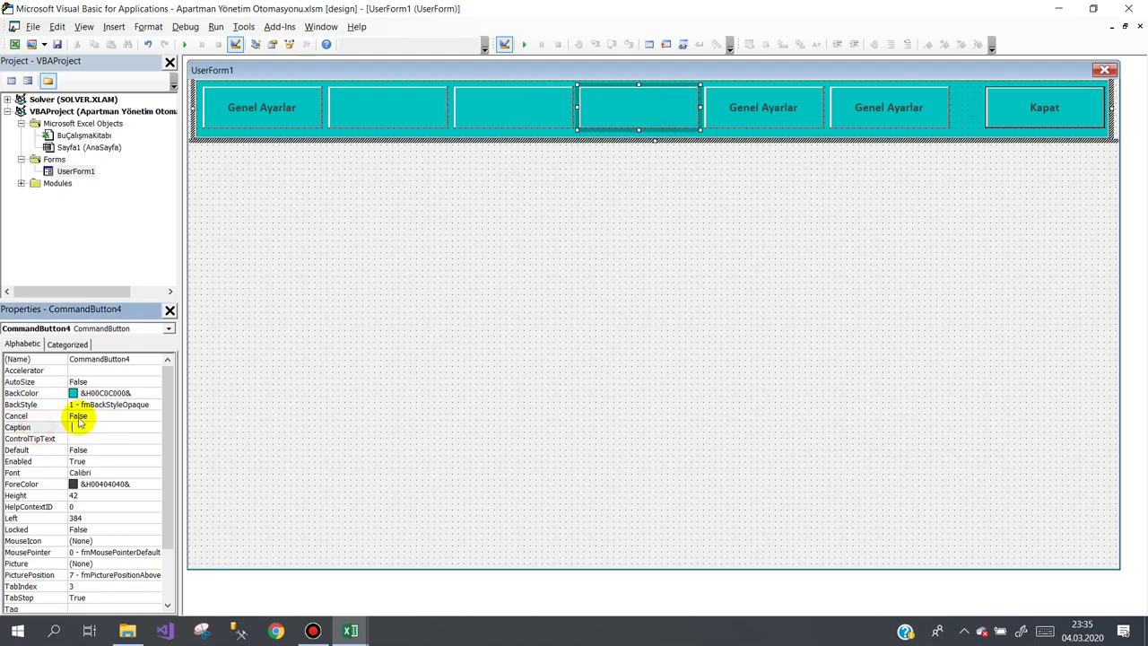
- Erase the captions of the fifth and sixth menu buttons
{"action": "left_click", "coordinate": [757, 112]}
{"action": "left_click", "coordinate": [65, 426]}
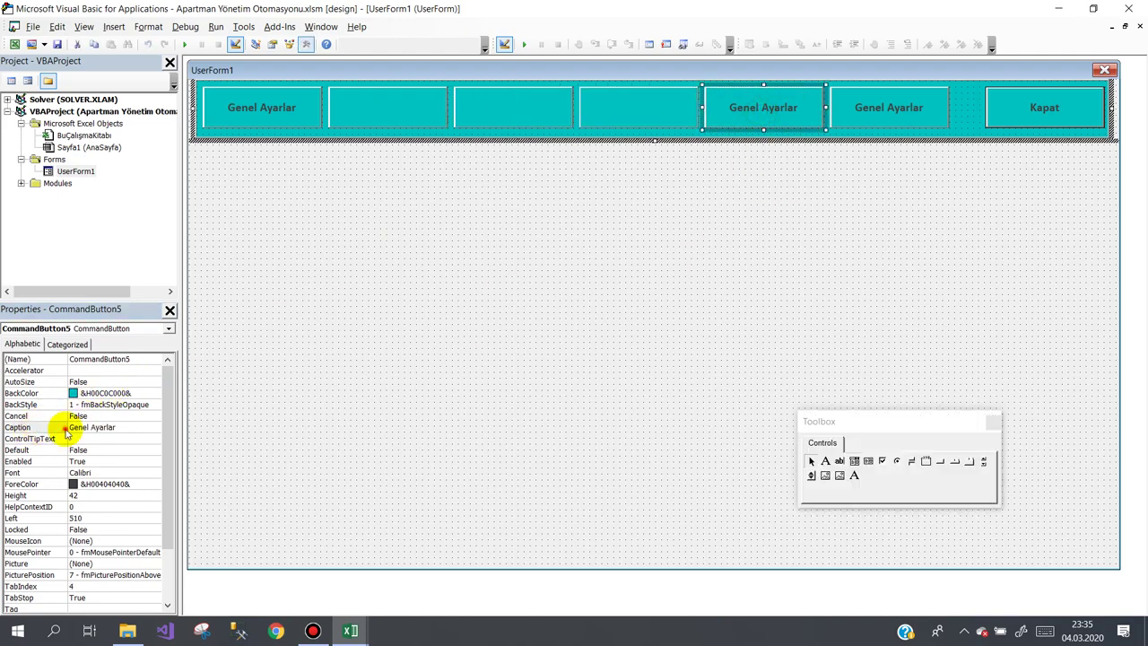
{"action": "key", "text": "BackSpace"}
{"action": "left_click", "coordinate": [906, 121]}
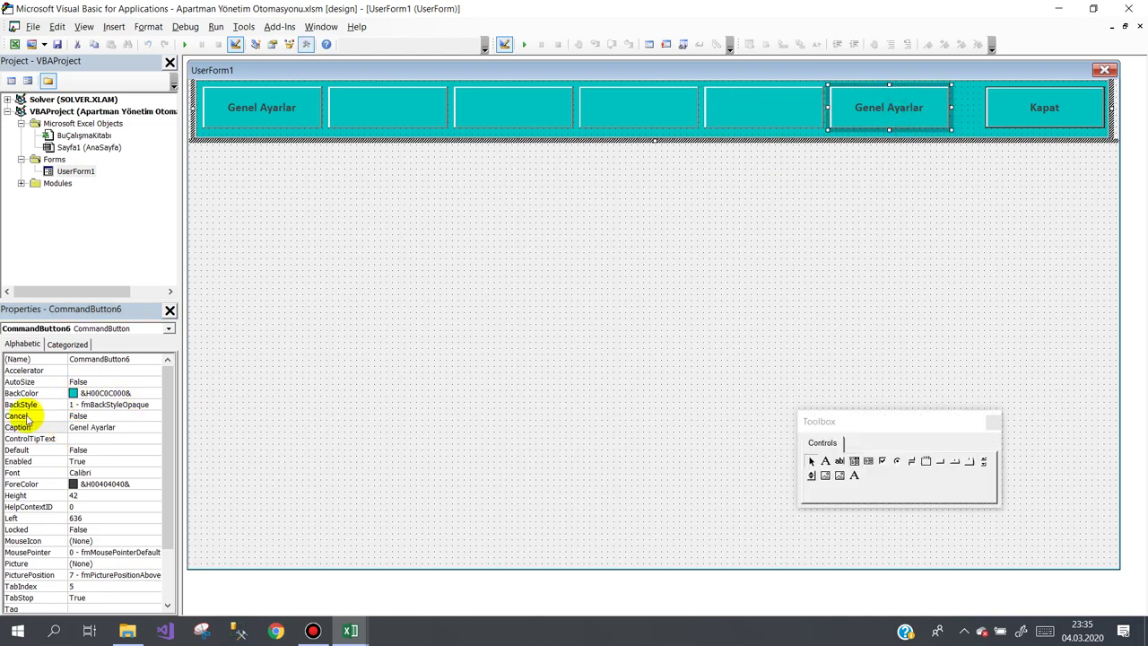
{"action": "left_click", "coordinate": [36, 426]}
{"action": "key", "text": "BackSpace"}
{"action": "left_click", "coordinate": [426, 269]}
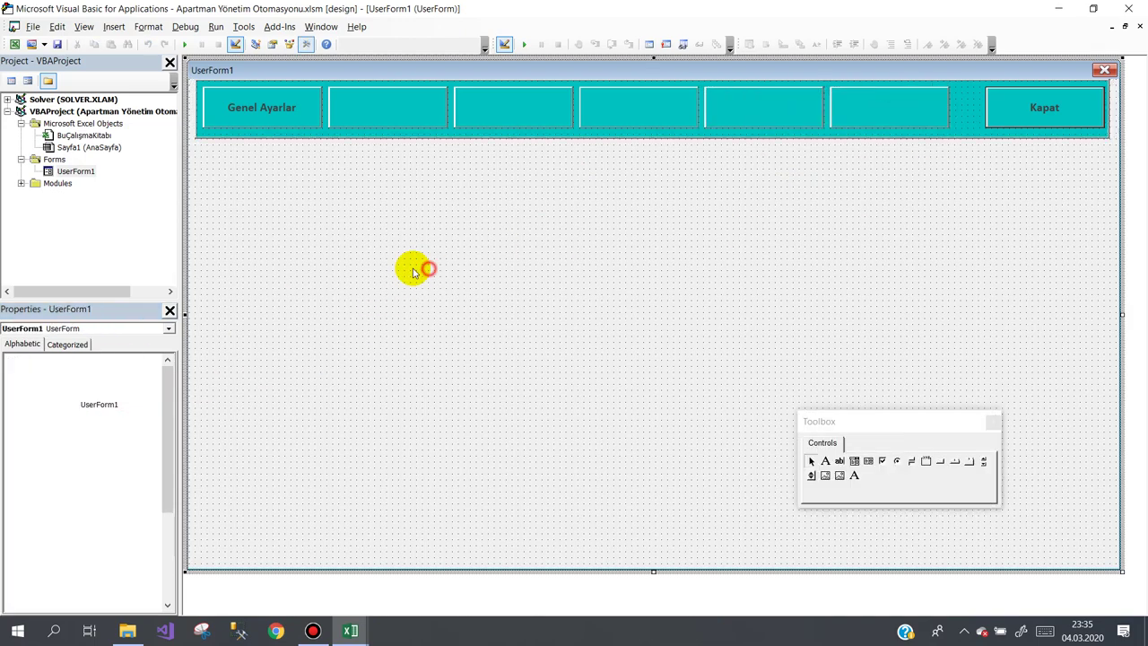
{"action": "left_click", "coordinate": [321, 130]}
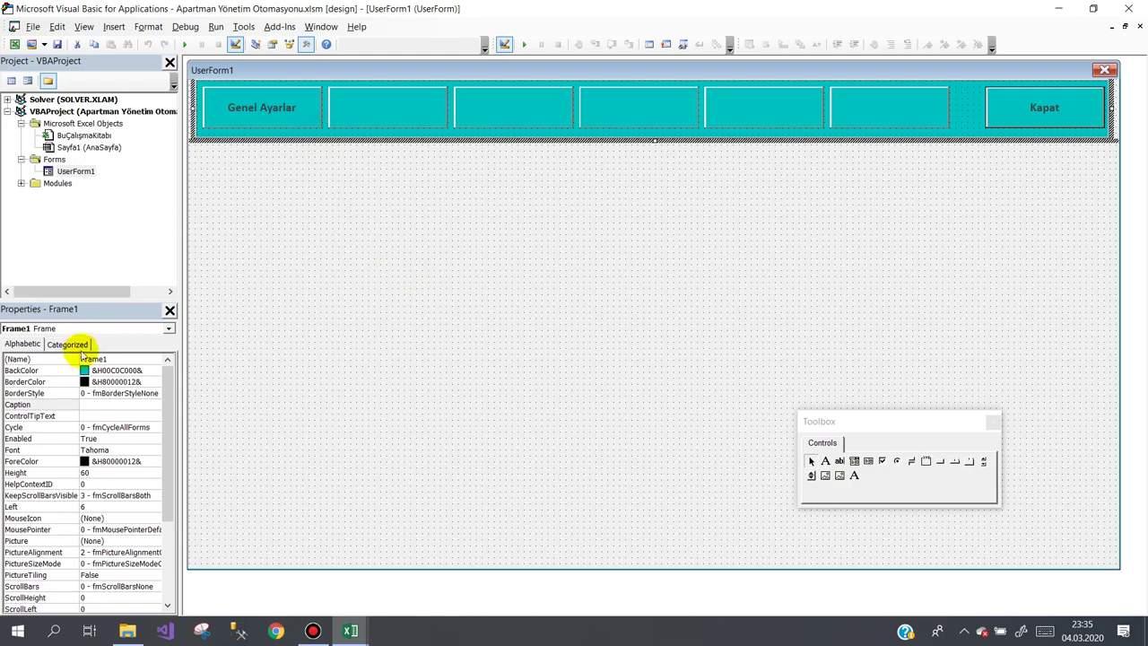
- Set the button strip frame's (Name) to fMenu
{"action": "left_click", "coordinate": [57, 360]}
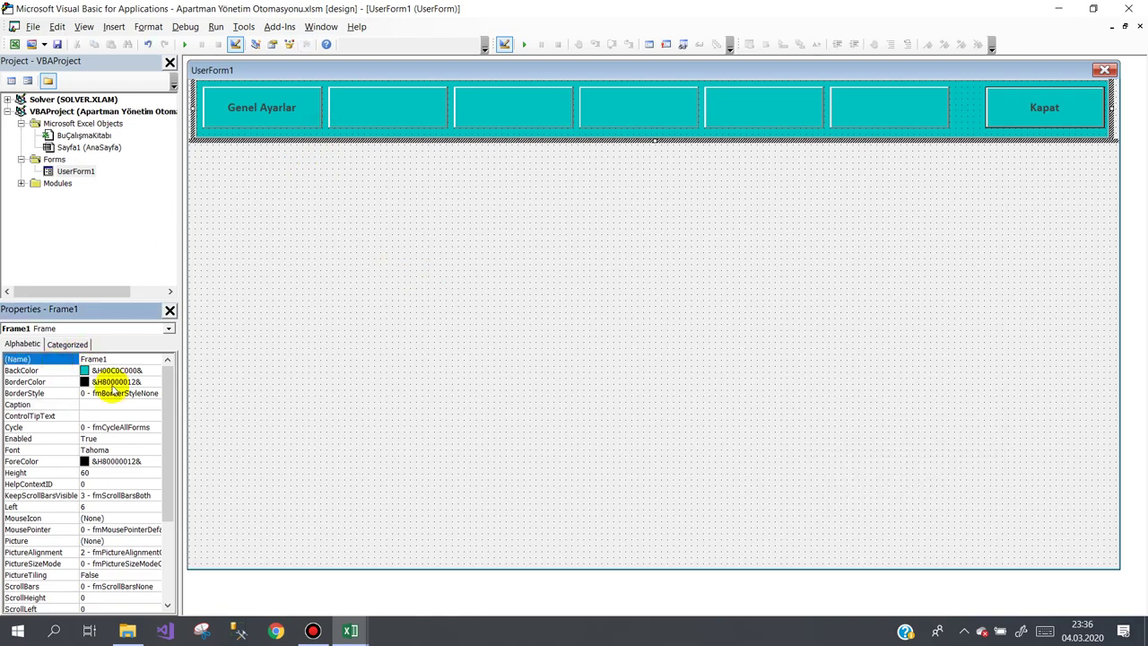
{"action": "type", "text": "fMenu"}
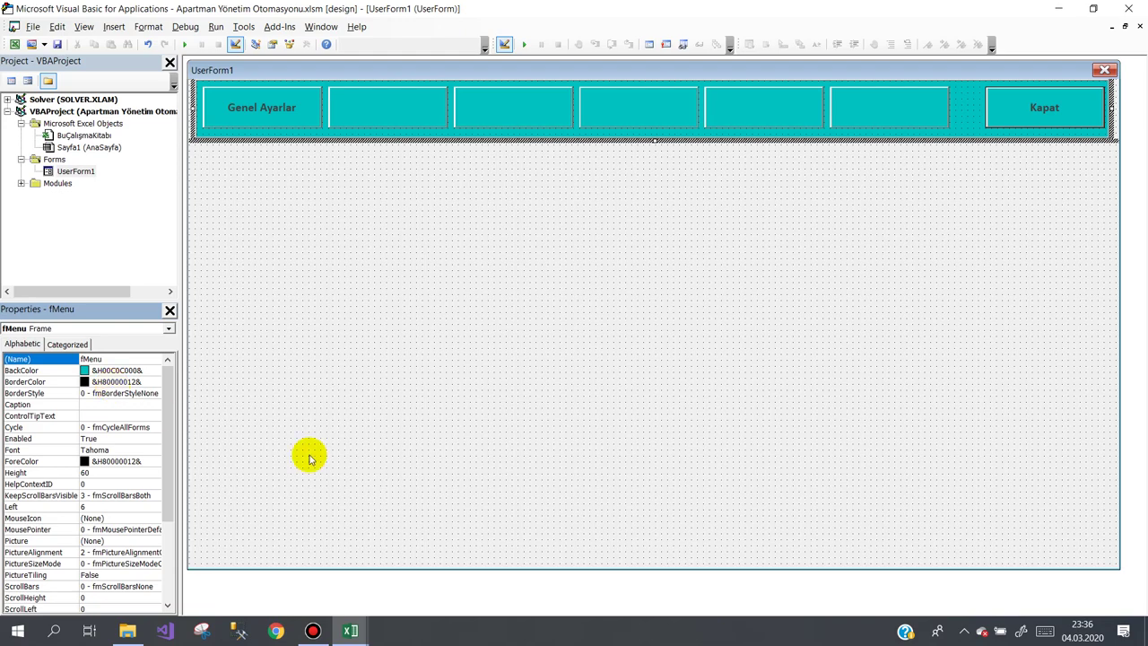
{"action": "left_click", "coordinate": [484, 233]}
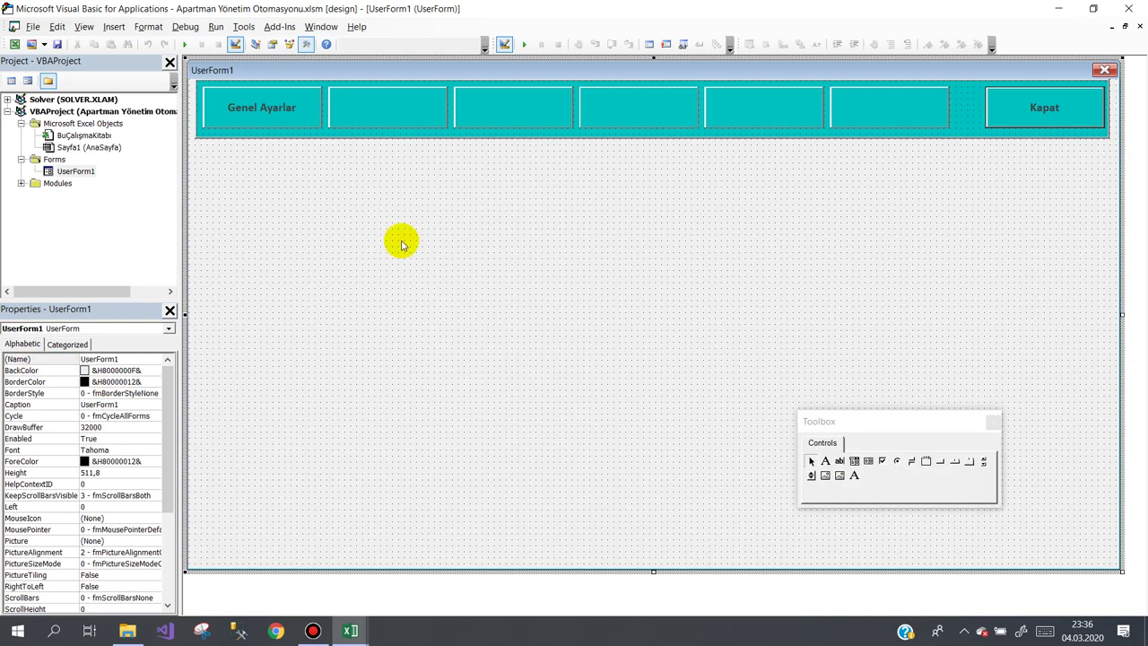
- Set UserForm1's BackColor to the system Highlight blue
{"action": "left_click", "coordinate": [153, 375]}
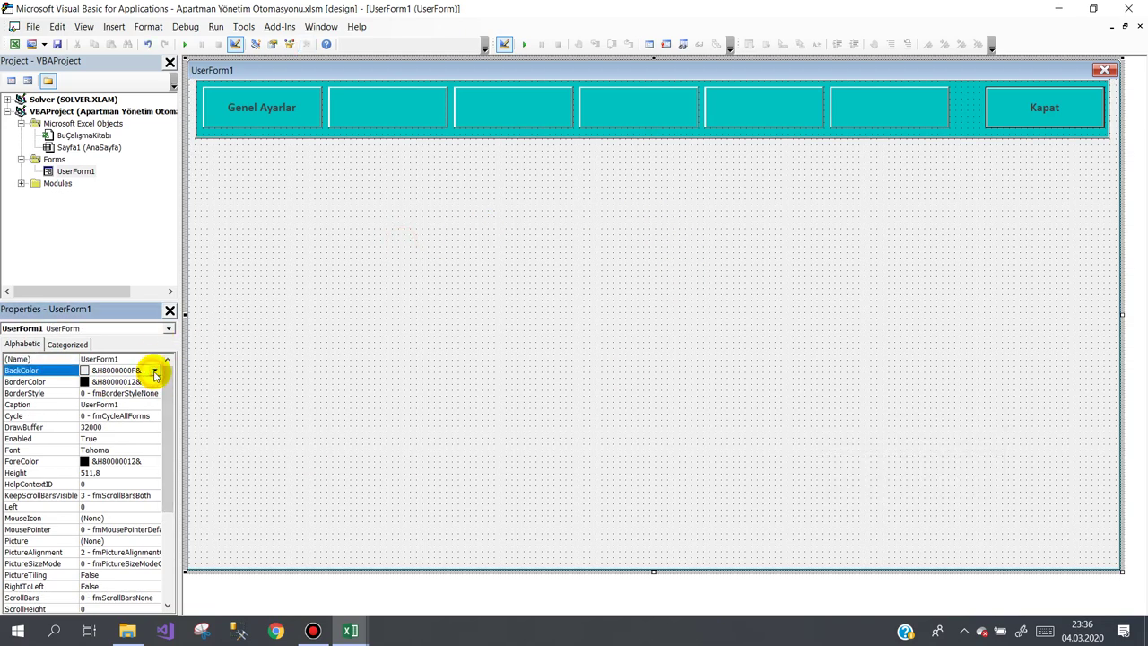
{"action": "left_click", "coordinate": [155, 371]}
{"action": "left_click", "coordinate": [71, 409]}
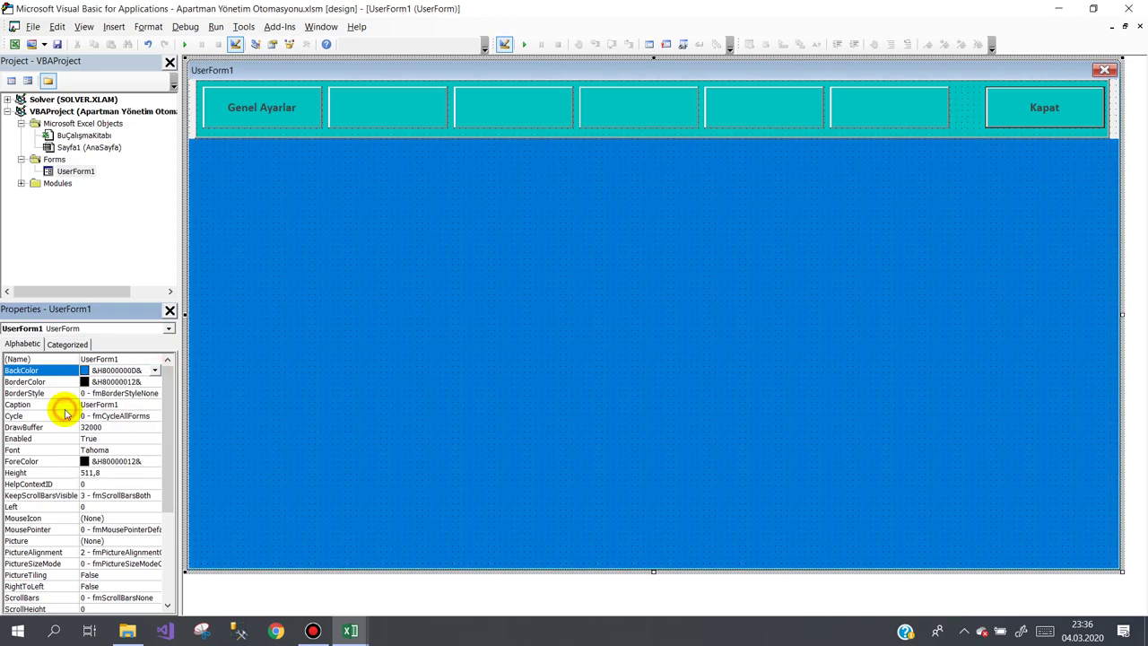
{"action": "left_click", "coordinate": [349, 262]}
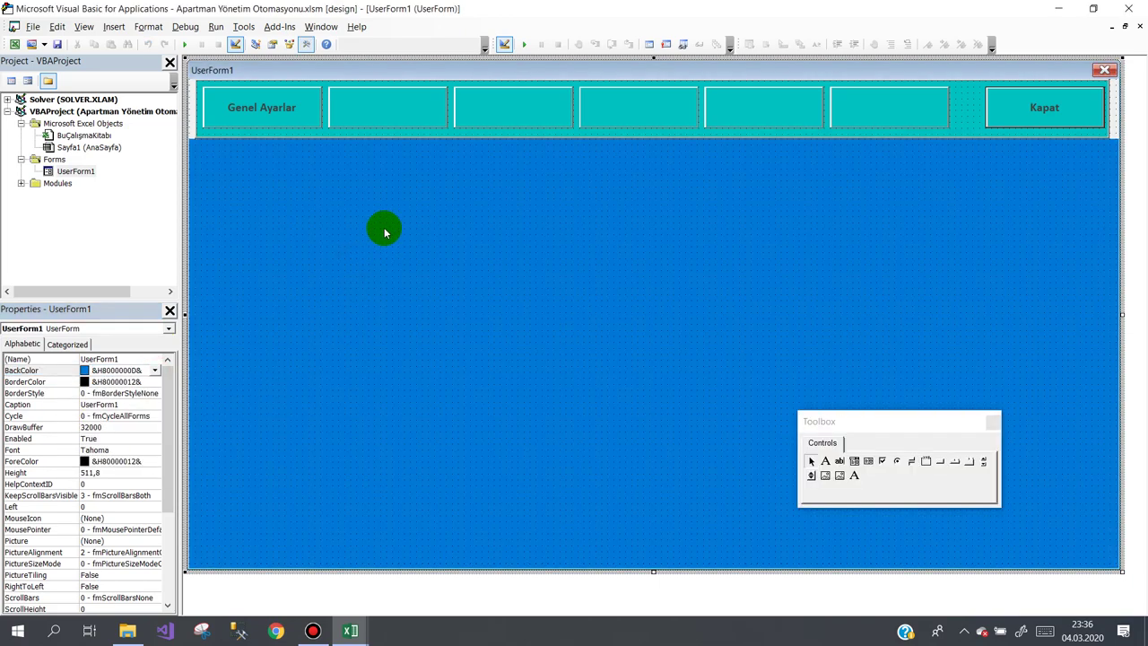
- Colour the frmBaslik header frame teal from the Palette
{"action": "left_click", "coordinate": [192, 134]}
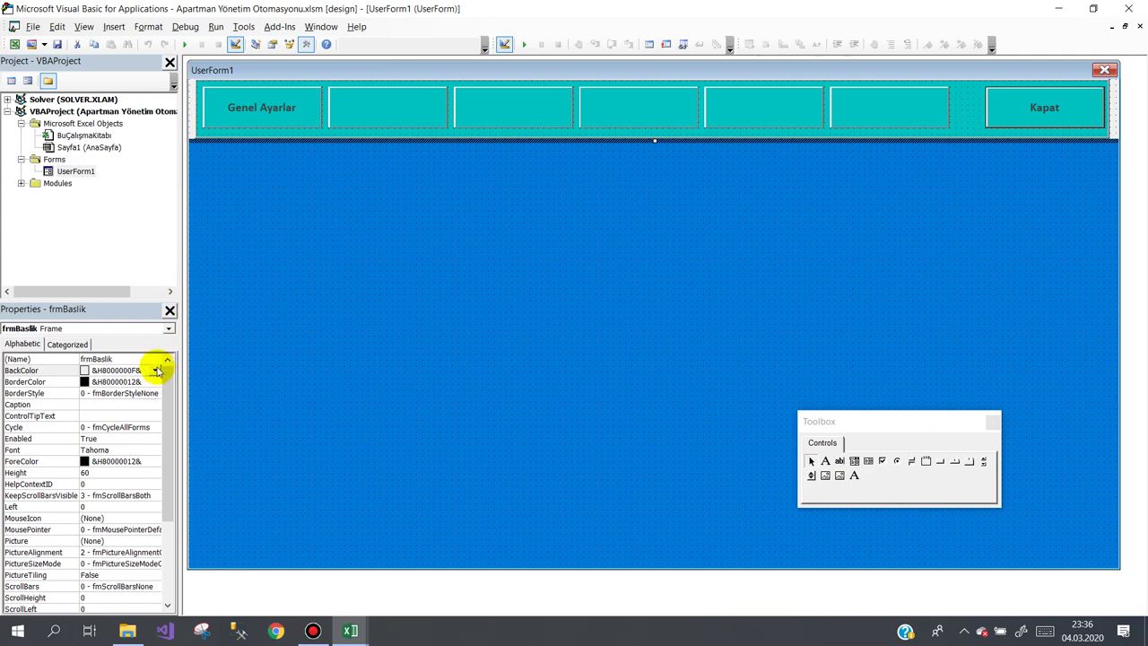
{"action": "left_click", "coordinate": [157, 371]}
{"action": "left_click", "coordinate": [66, 384]}
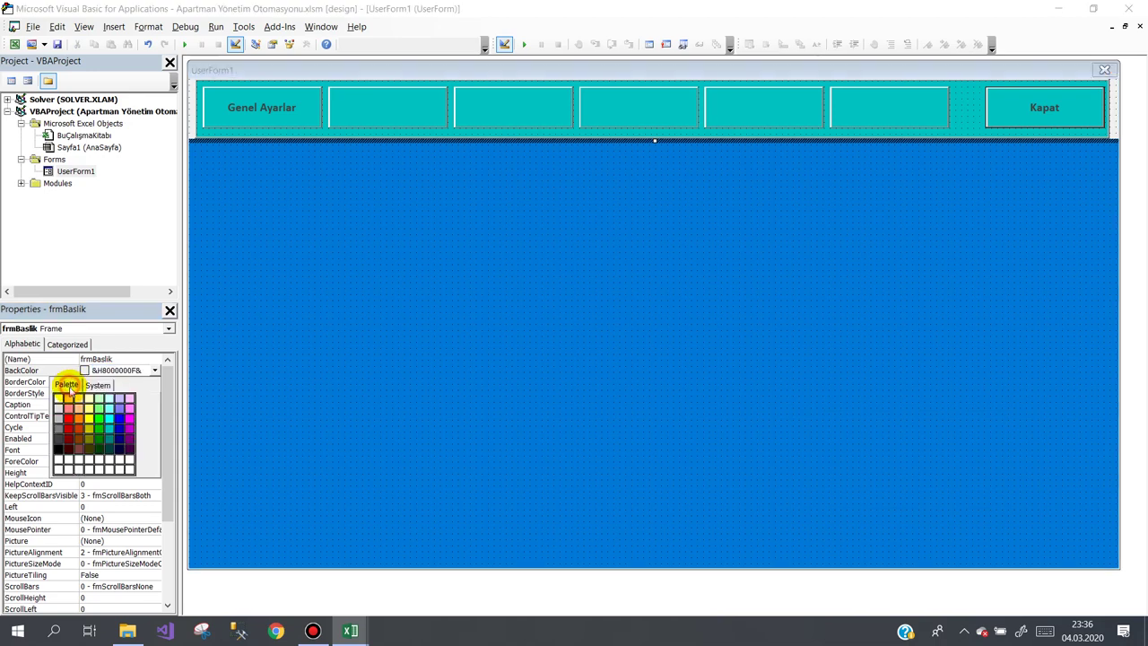
{"action": "left_click", "coordinate": [108, 436]}
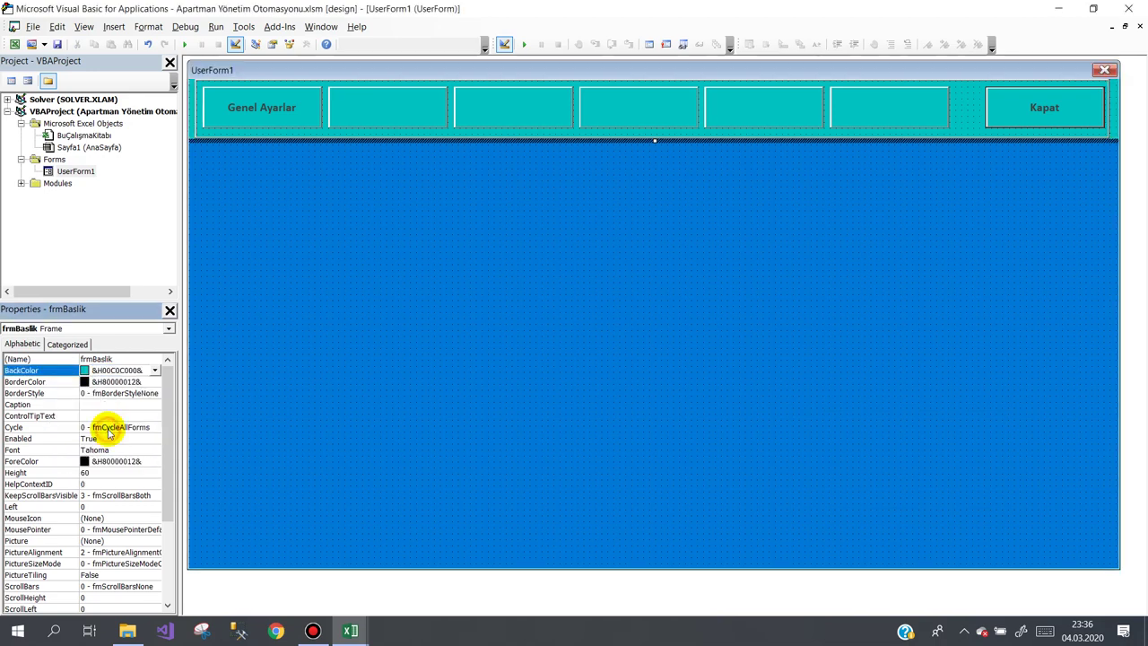
- Stretch fMenu to both form edges and colour it navy (&H00800000&)
{"action": "left_click", "coordinate": [197, 125]}
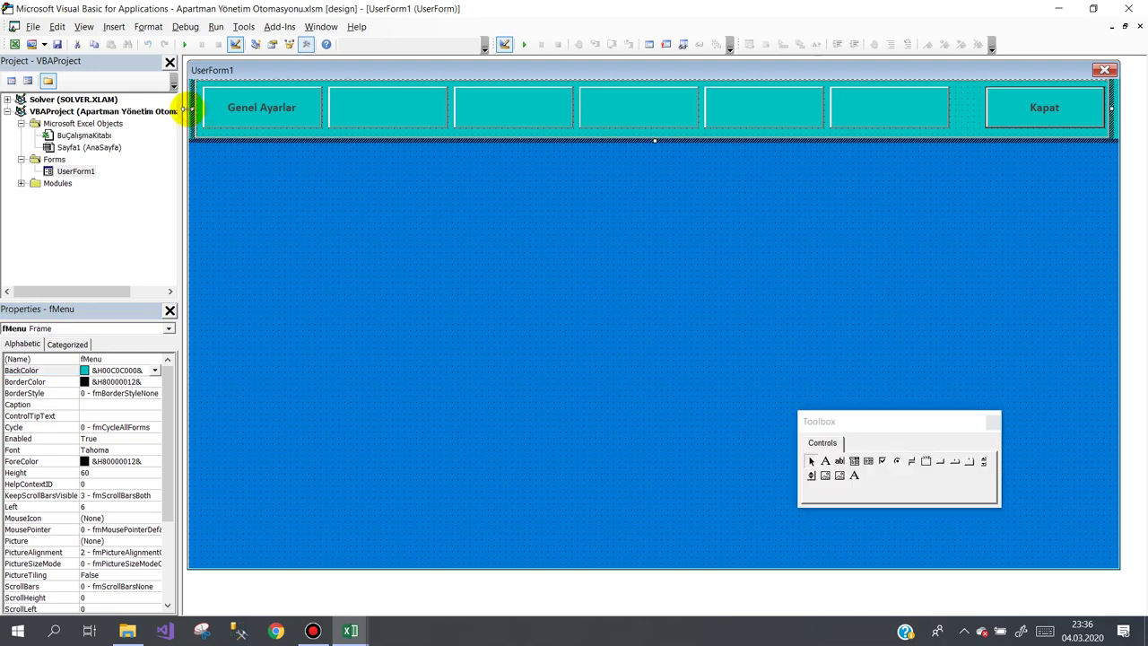
{"action": "left_click_drag", "start_coordinate": [184, 110], "coordinate": [178, 112]}
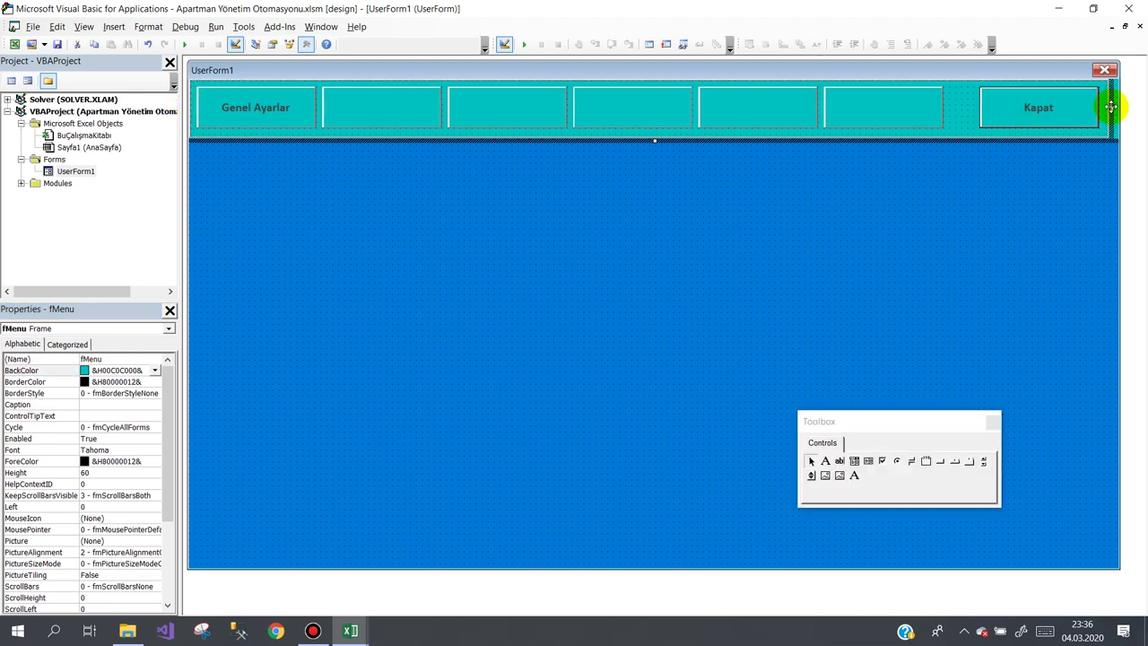
{"action": "left_click_drag", "start_coordinate": [1110, 108], "coordinate": [1126, 107]}
{"action": "left_click", "coordinate": [120, 370]}
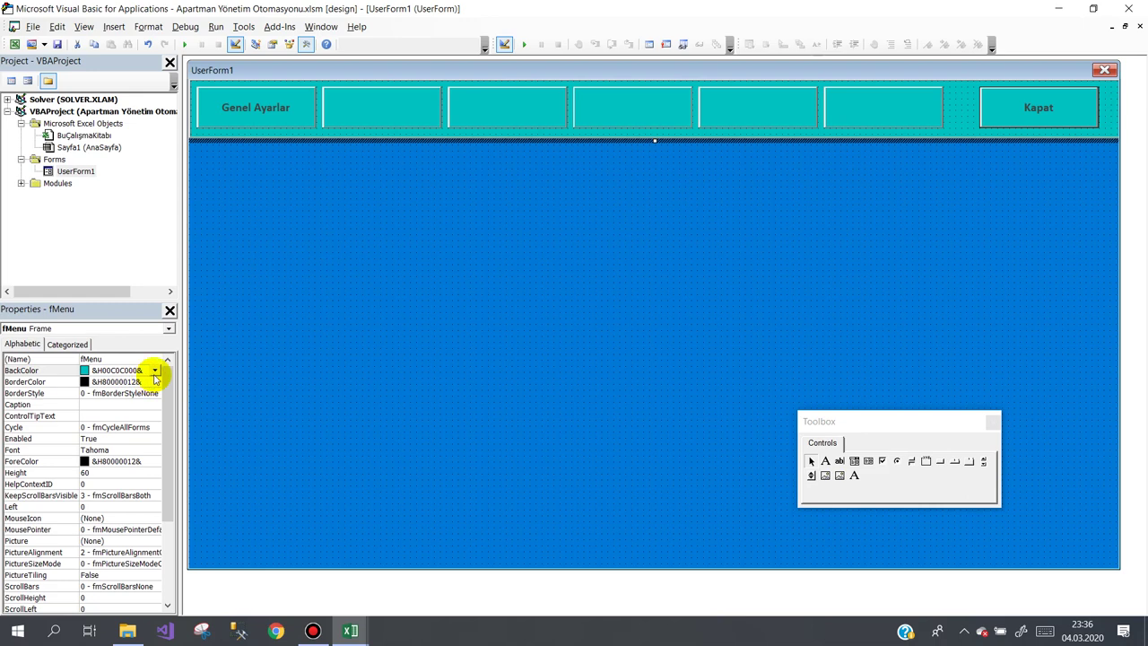
{"action": "left_click", "coordinate": [154, 369]}
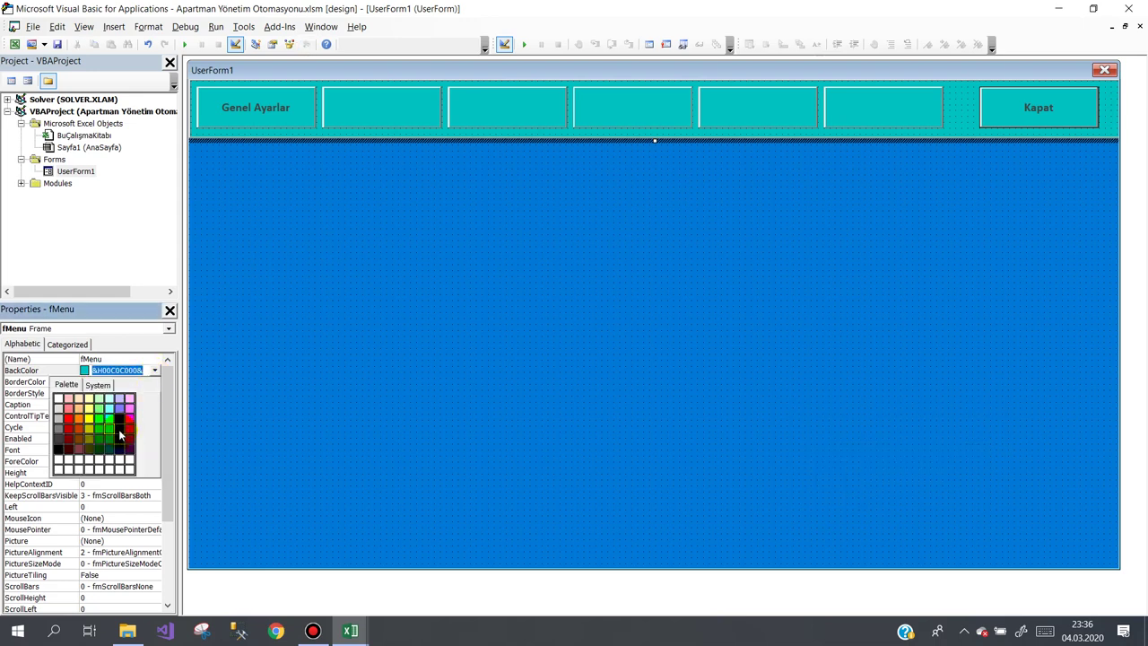
{"action": "left_click", "coordinate": [118, 427]}
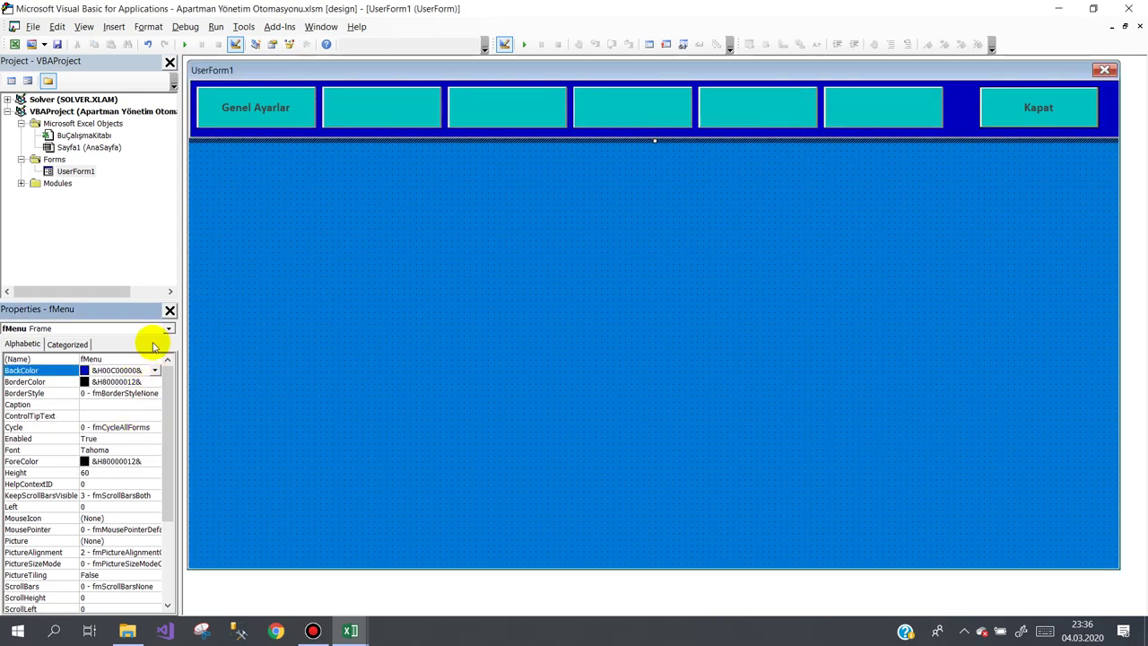
{"action": "left_click", "coordinate": [154, 369]}
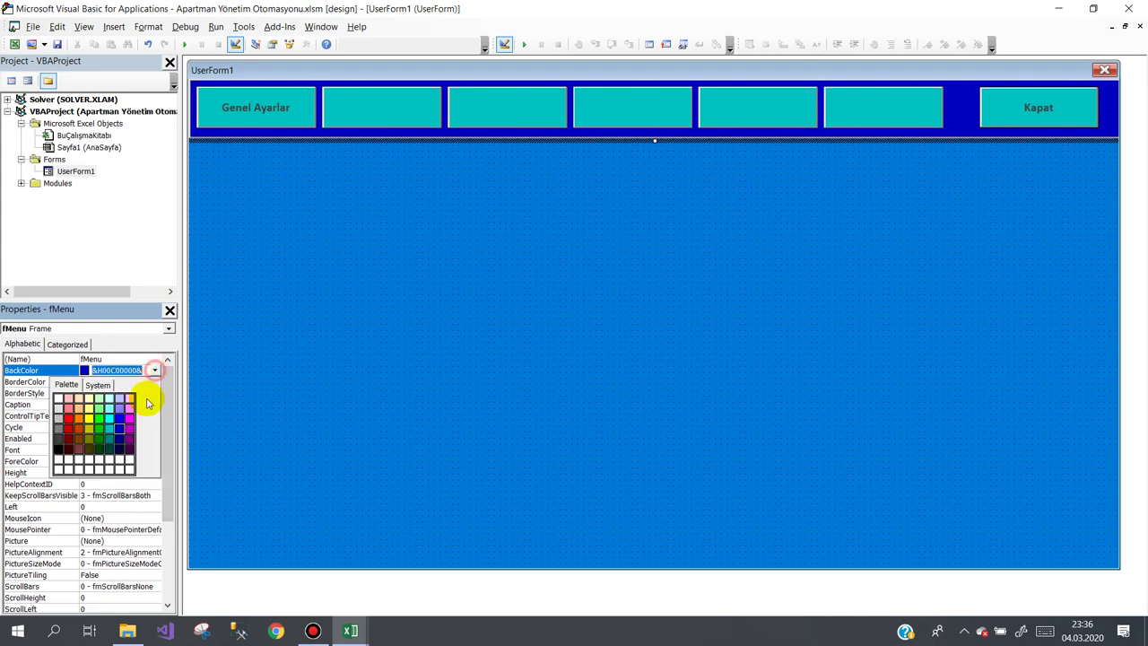
{"action": "left_click", "coordinate": [120, 437]}
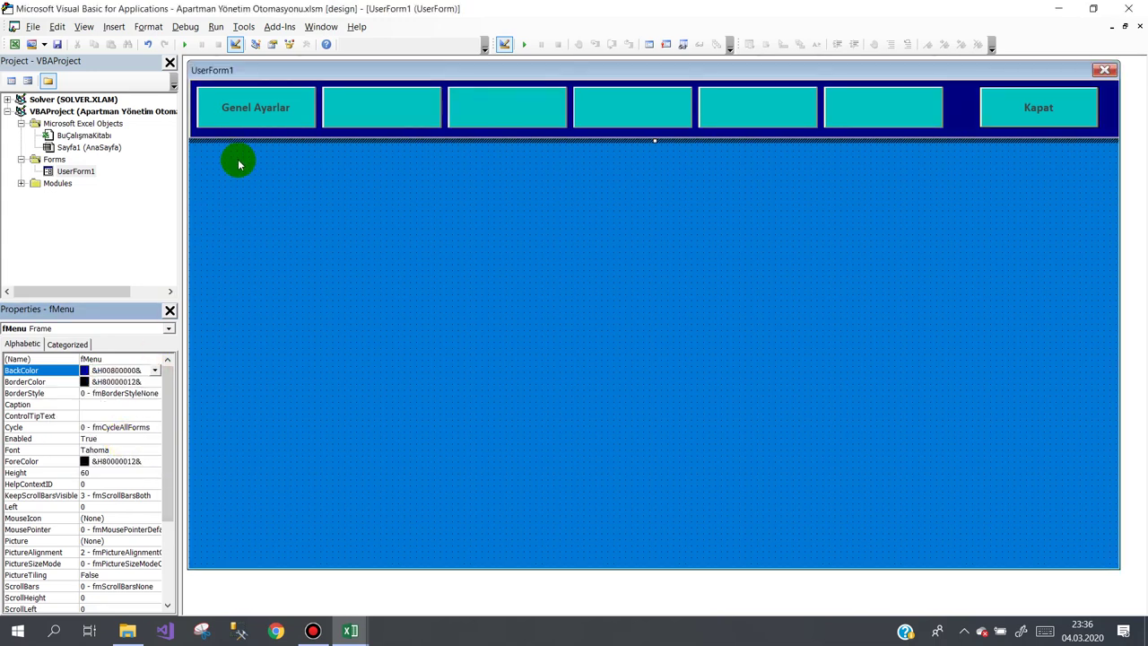
{"action": "left_click", "coordinate": [267, 123]}
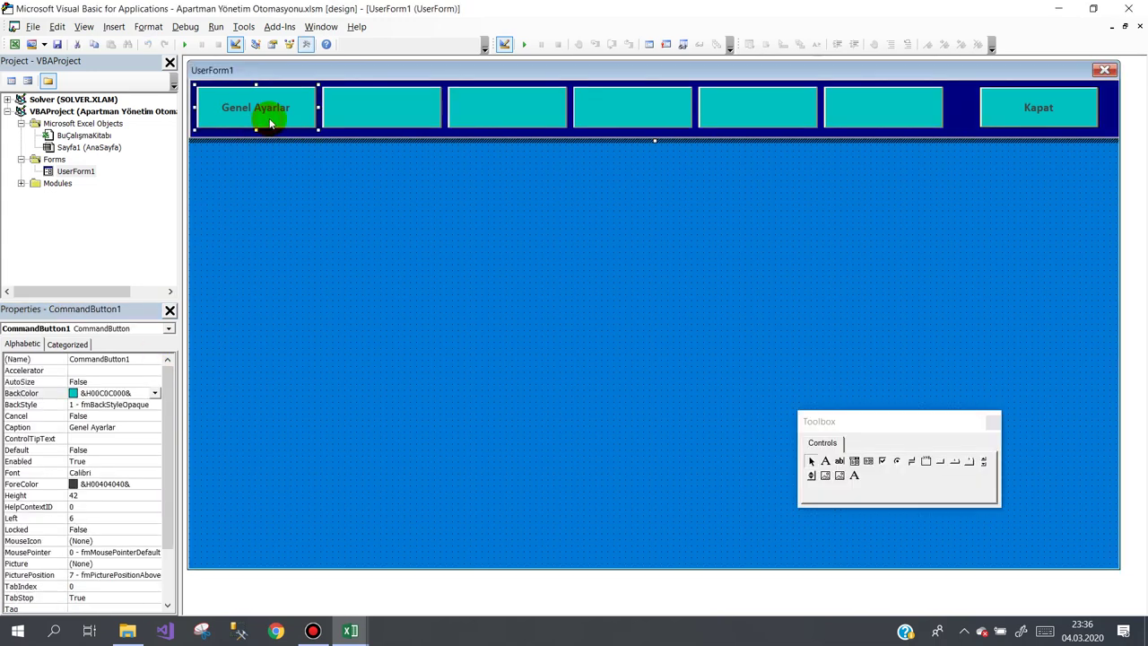
- Give all seven menu buttons the Highlight blue (&H8000000D&) background
{"action": "left_click", "coordinate": [363, 121], "text": "ctrl"}
{"action": "left_click", "coordinate": [494, 104], "text": "ctrl"}
{"action": "left_click", "coordinate": [615, 106], "text": "ctrl"}
{"action": "left_click", "coordinate": [738, 108], "text": "ctrl"}
{"action": "left_click", "coordinate": [917, 121], "text": "ctrl"}
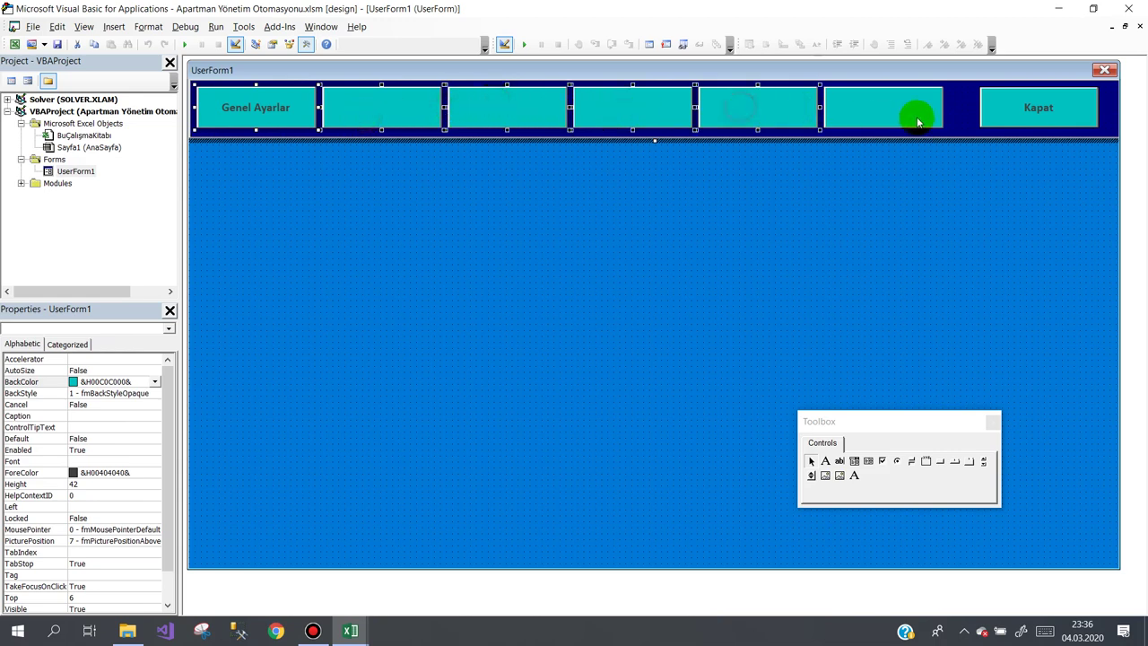
{"action": "left_click", "coordinate": [1037, 115], "text": "ctrl"}
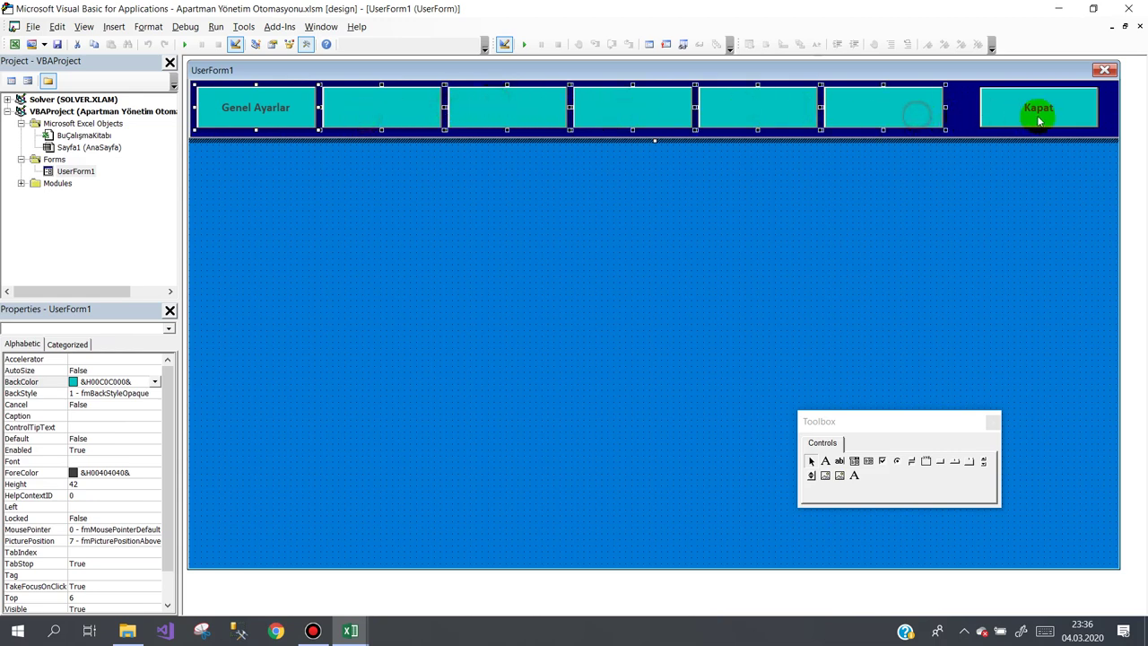
{"action": "left_click", "coordinate": [154, 384]}
{"action": "left_click", "coordinate": [98, 396]}
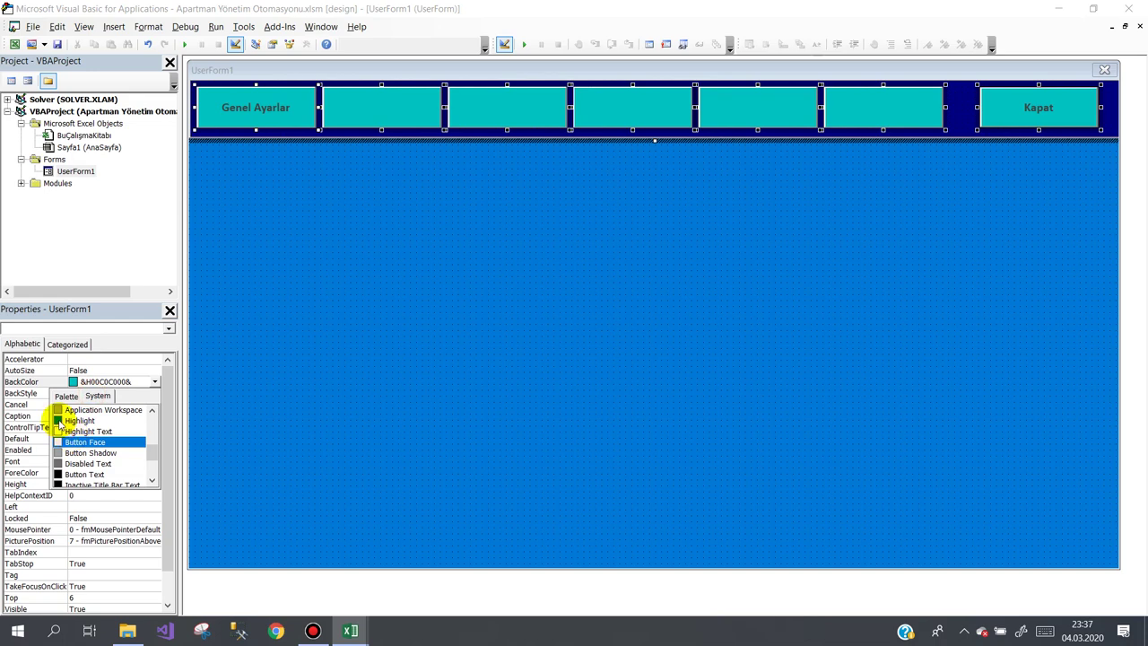
{"action": "left_click", "coordinate": [60, 422]}
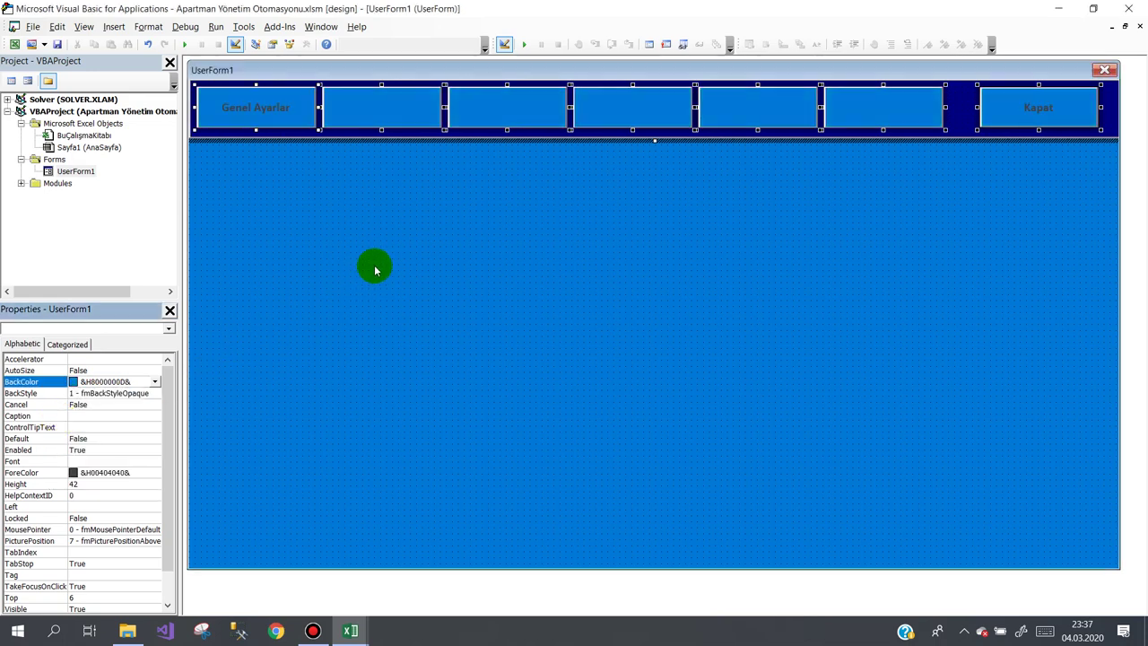
{"action": "left_click", "coordinate": [396, 188]}
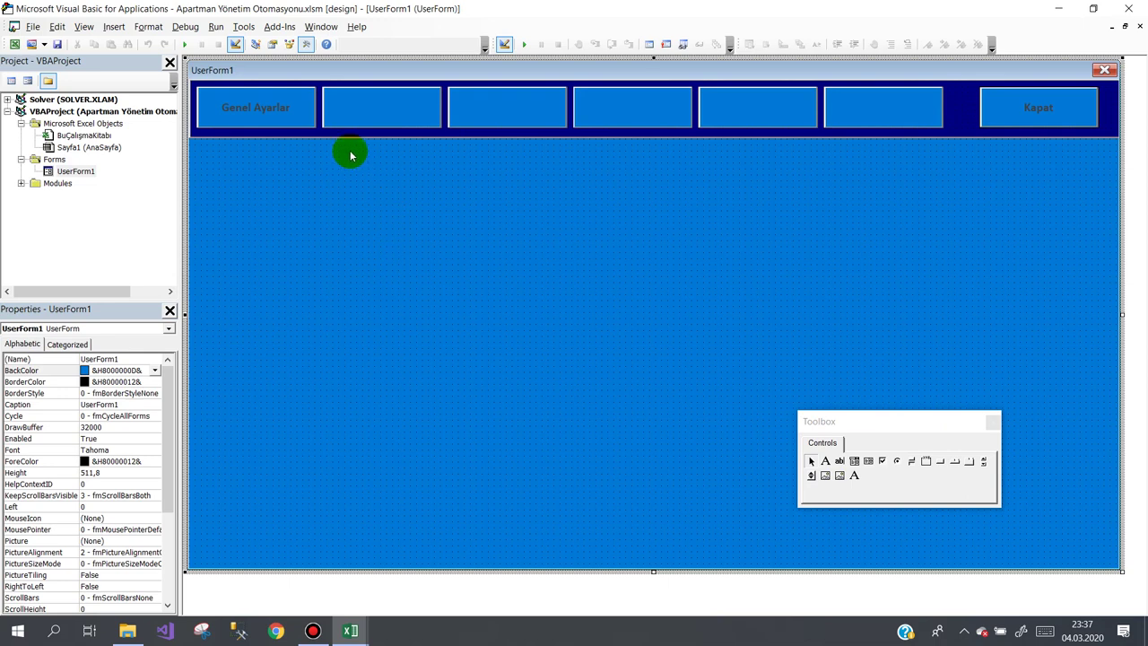
- Make the Genel Ayarlar and Kapat caption text white
{"action": "left_click", "coordinate": [289, 105]}
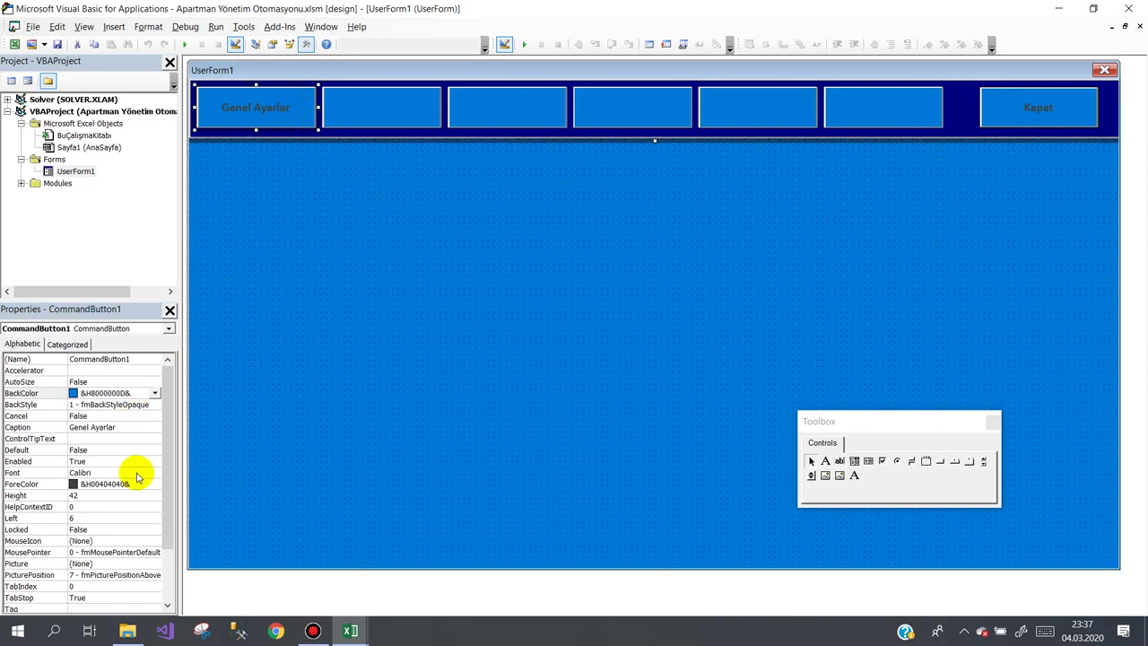
{"action": "left_click", "coordinate": [143, 483]}
{"action": "left_click", "coordinate": [153, 485]}
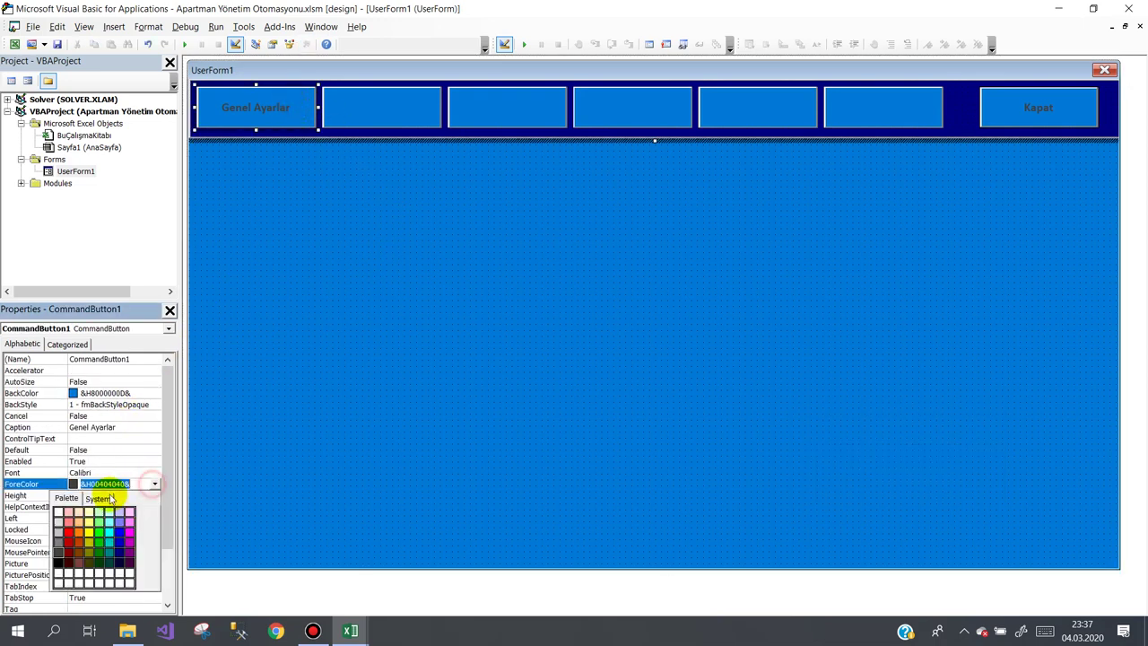
{"action": "left_click", "coordinate": [57, 512]}
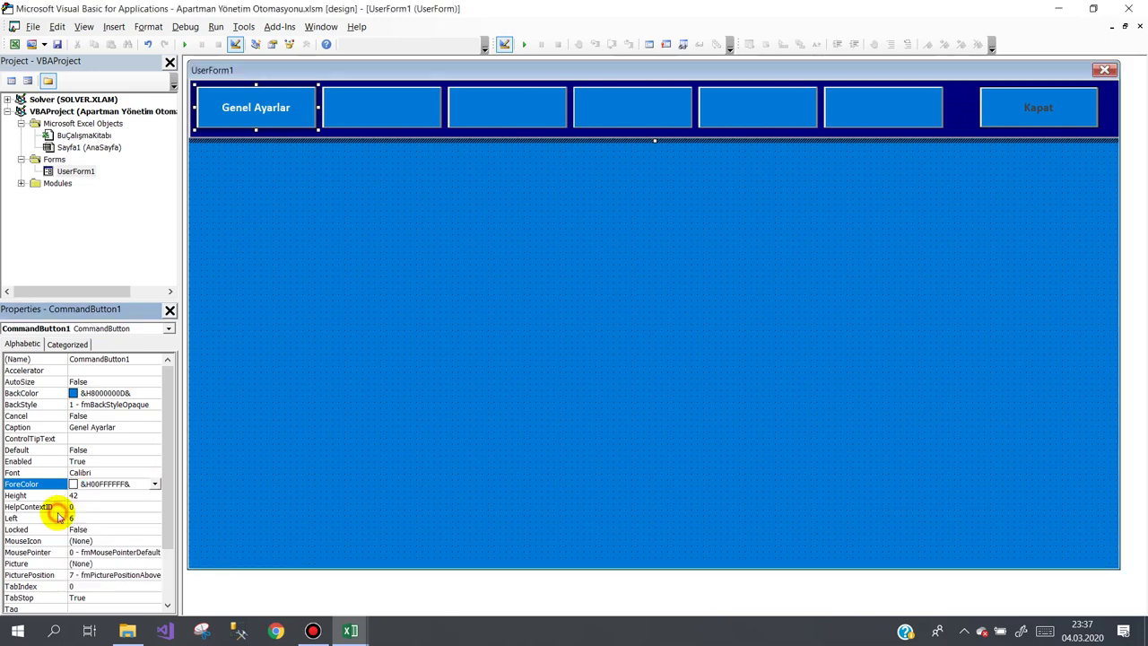
{"action": "left_click", "coordinate": [1046, 100]}
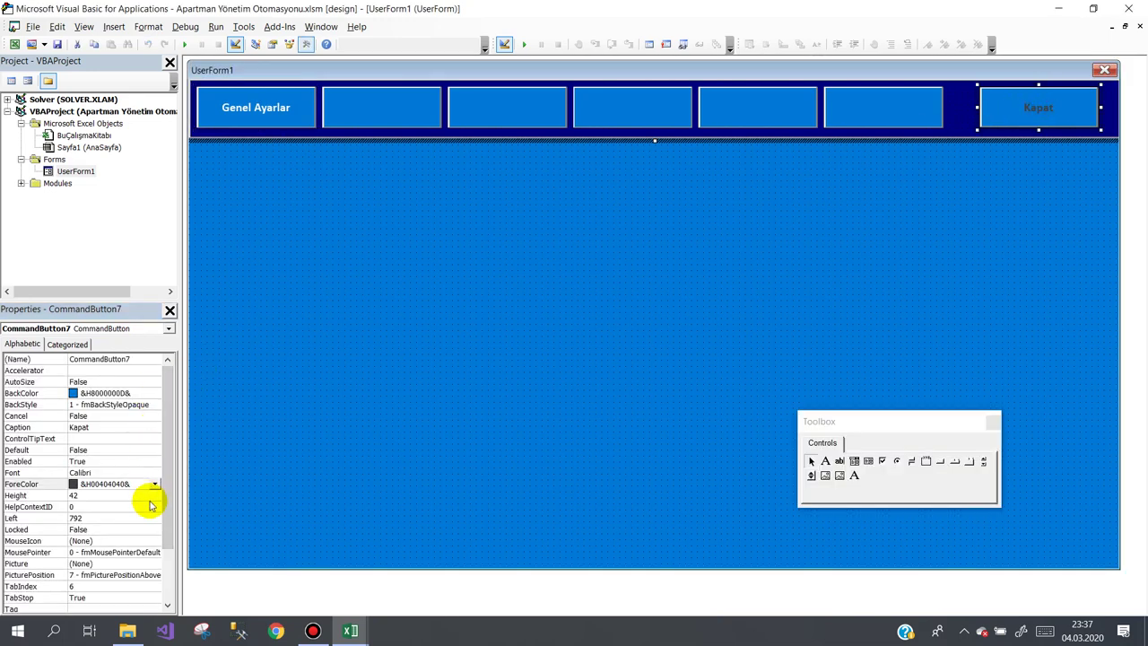
{"action": "left_click", "coordinate": [155, 484]}
{"action": "left_click", "coordinate": [63, 512]}
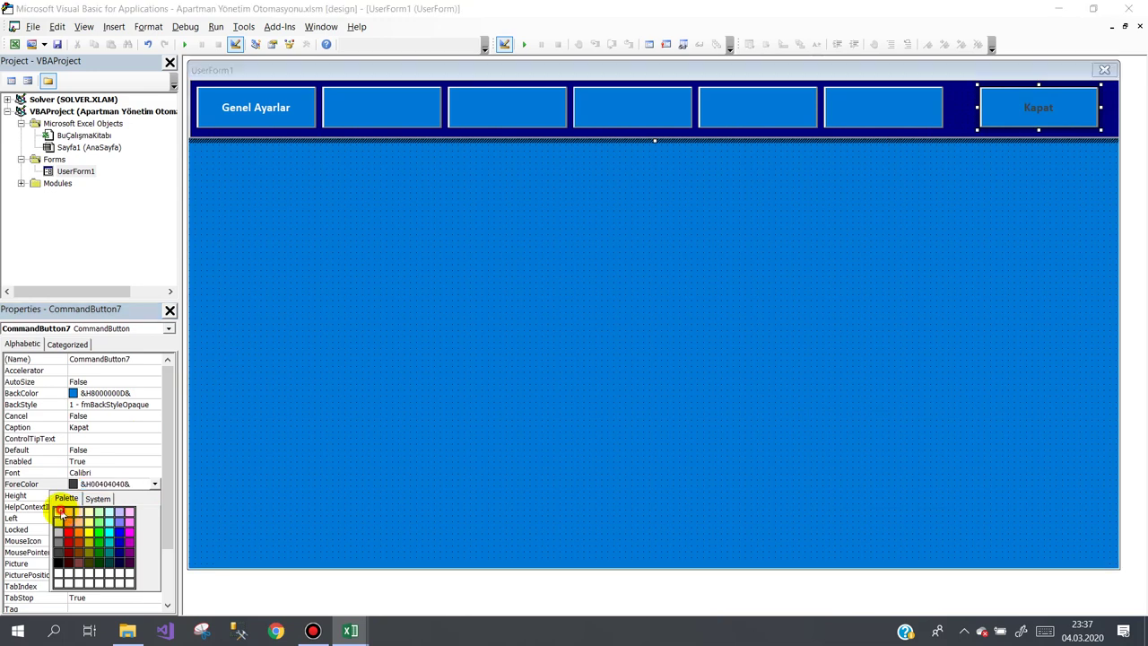
{"action": "left_click", "coordinate": [565, 239]}
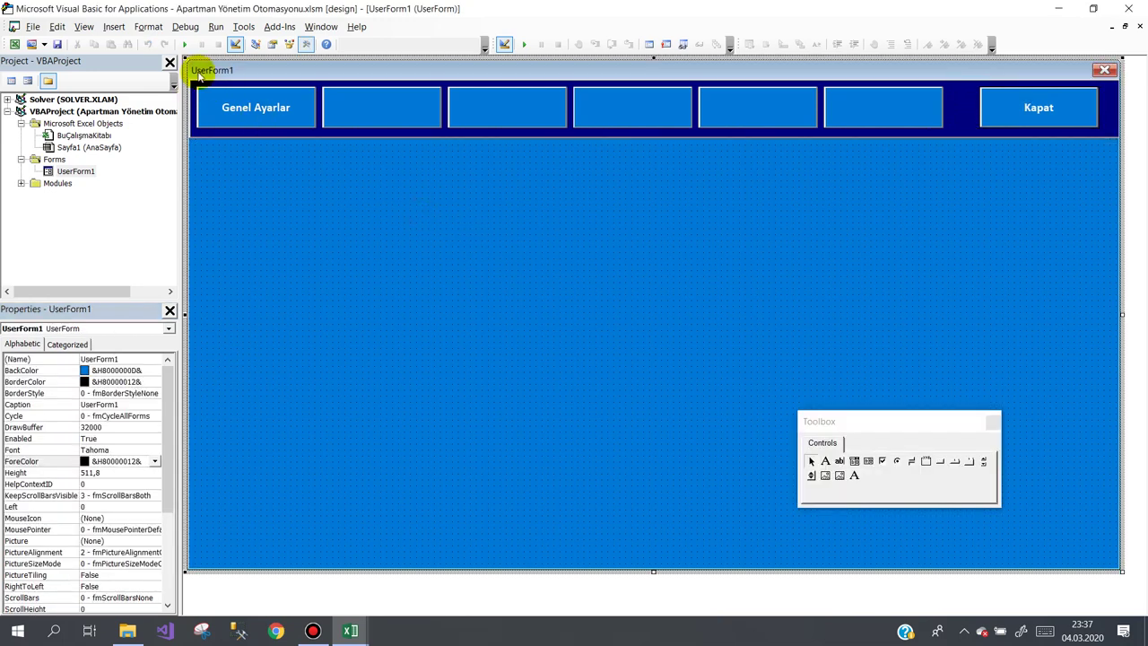
- Caption the form 'Apartman Yönetim Sistemi' and nudge Kapat right to Left 804
{"action": "left_click", "coordinate": [58, 407]}
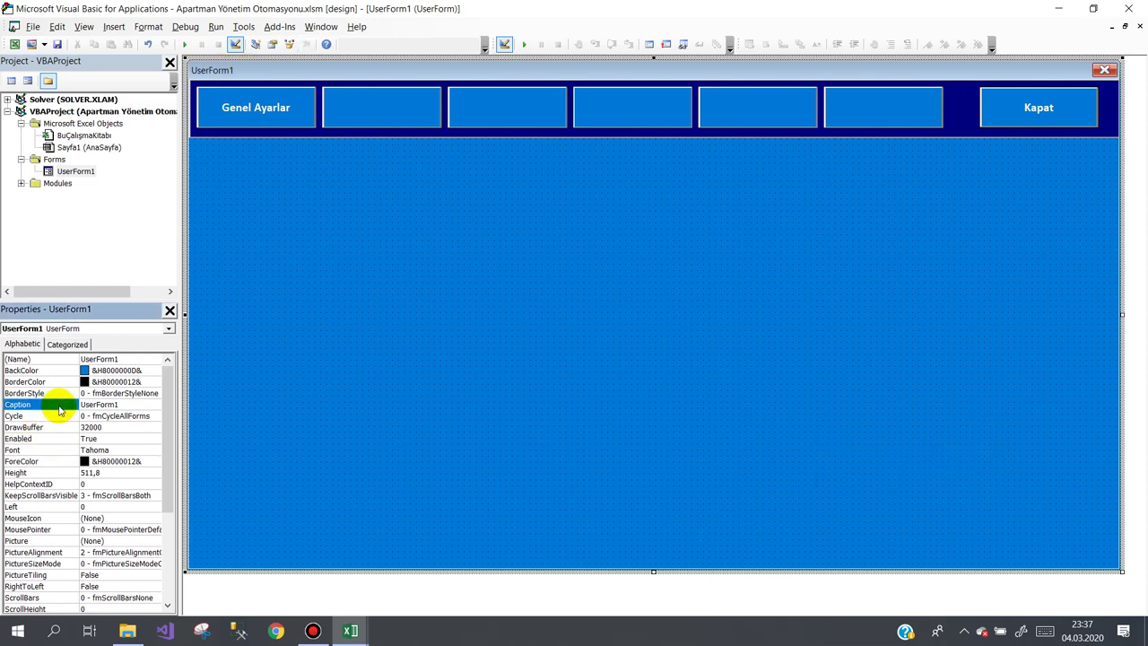
{"action": "type", "text": "A"}
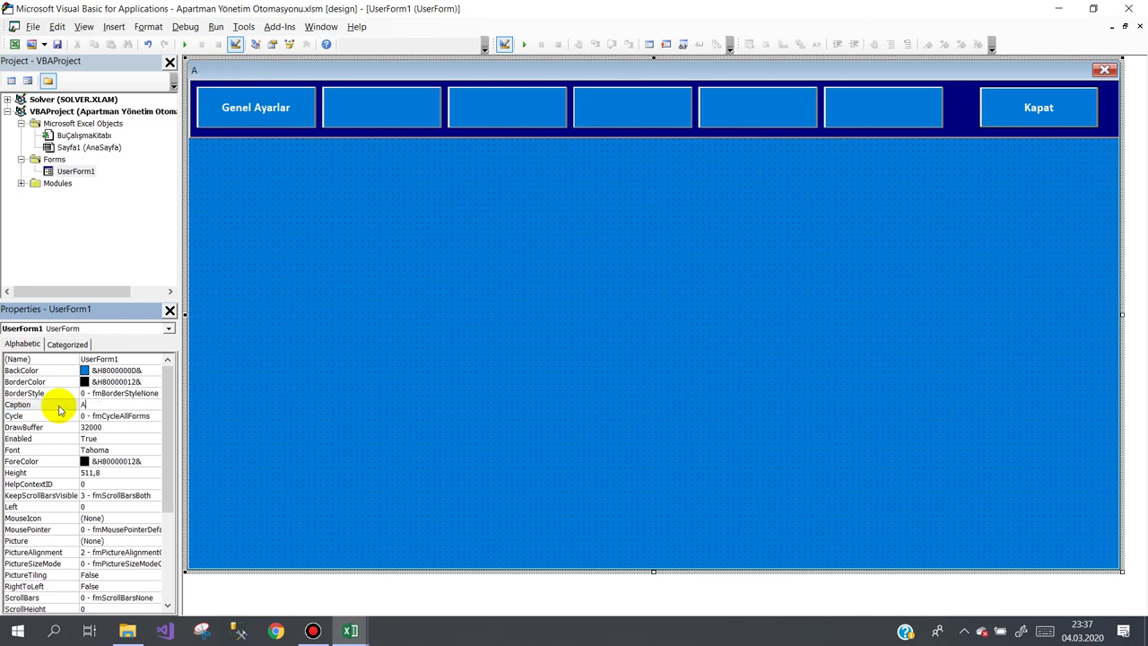
{"action": "type", "text": "t"}
{"action": "type", "text": "man"}
{"action": "type", "text": "mSis"}
{"action": "type", "text": "te"}
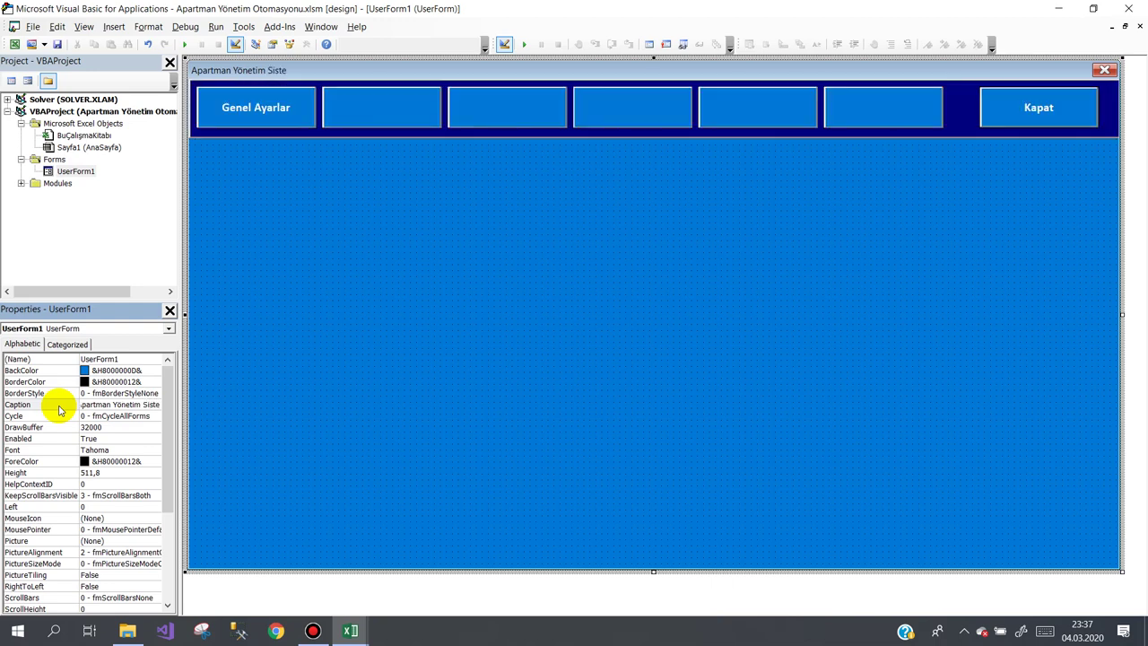
{"action": "type", "text": "mi"}
{"action": "left_click", "coordinate": [371, 265]}
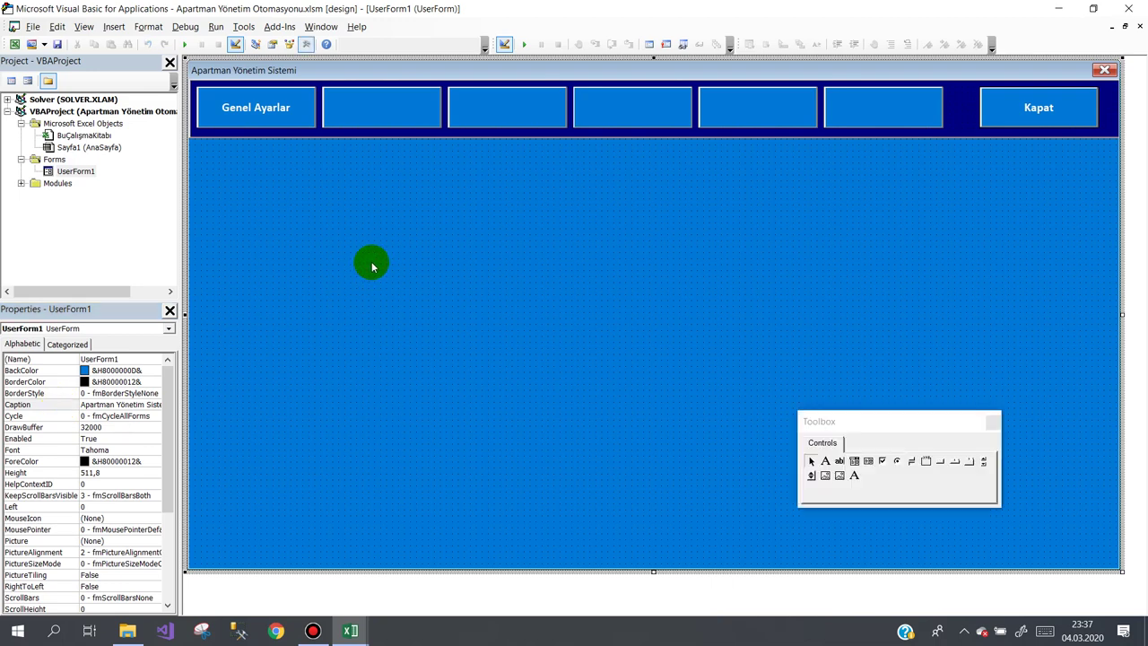
{"action": "left_click_drag", "start_coordinate": [1054, 109], "coordinate": [1076, 114]}
- Rename the Kapat button to btnKapat
{"action": "left_click", "coordinate": [48, 366]}
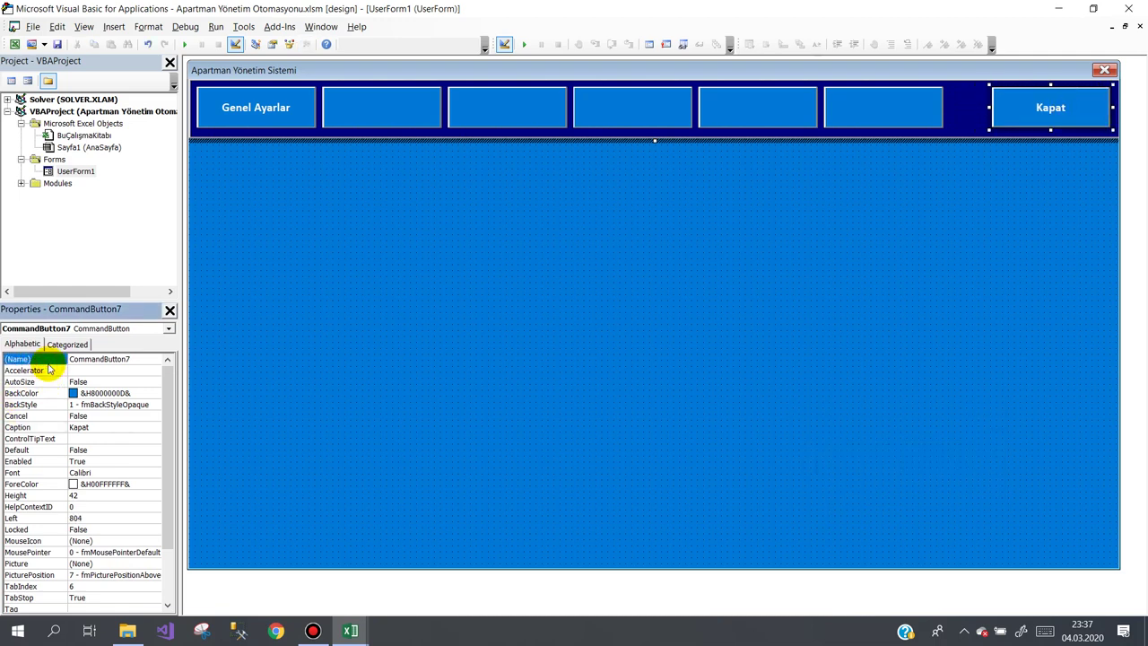
{"action": "type", "text": "btnKapat"}
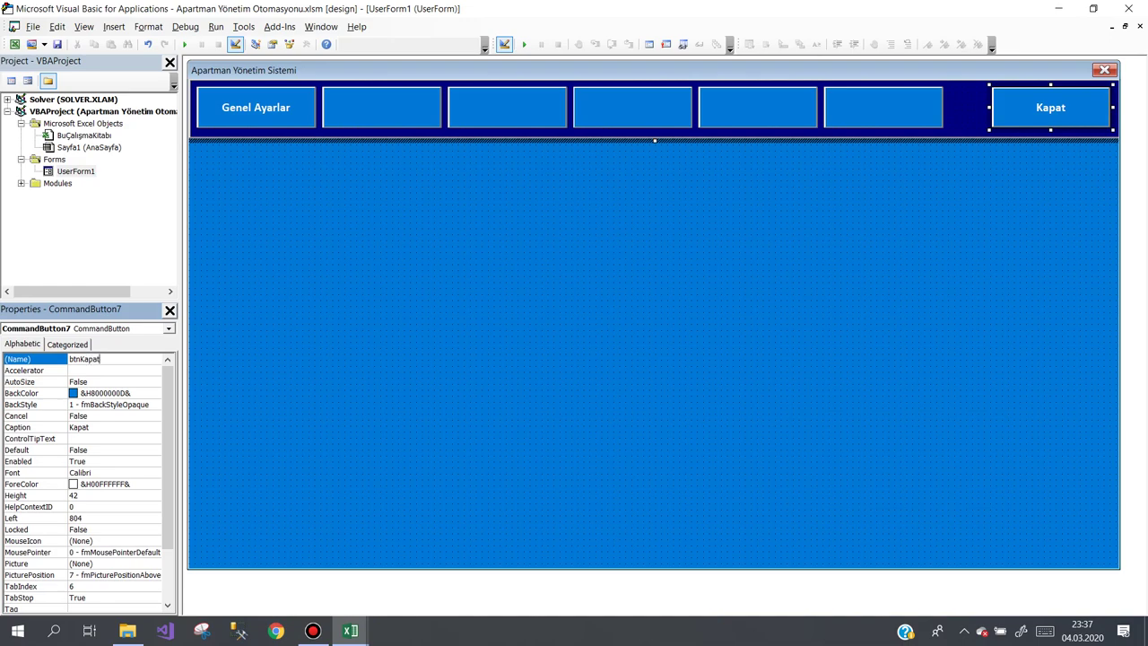
{"action": "left_click", "coordinate": [49, 364]}
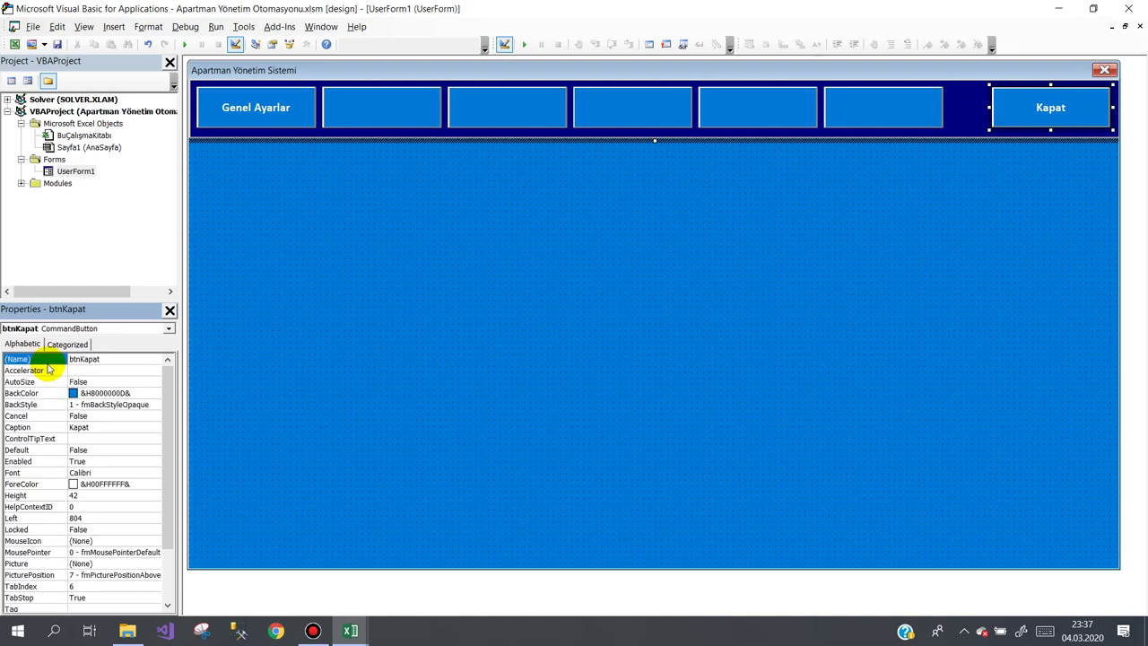
- Set the UserForm's (Name) to frmAna and dismiss the file access error
{"action": "left_click", "coordinate": [364, 281]}
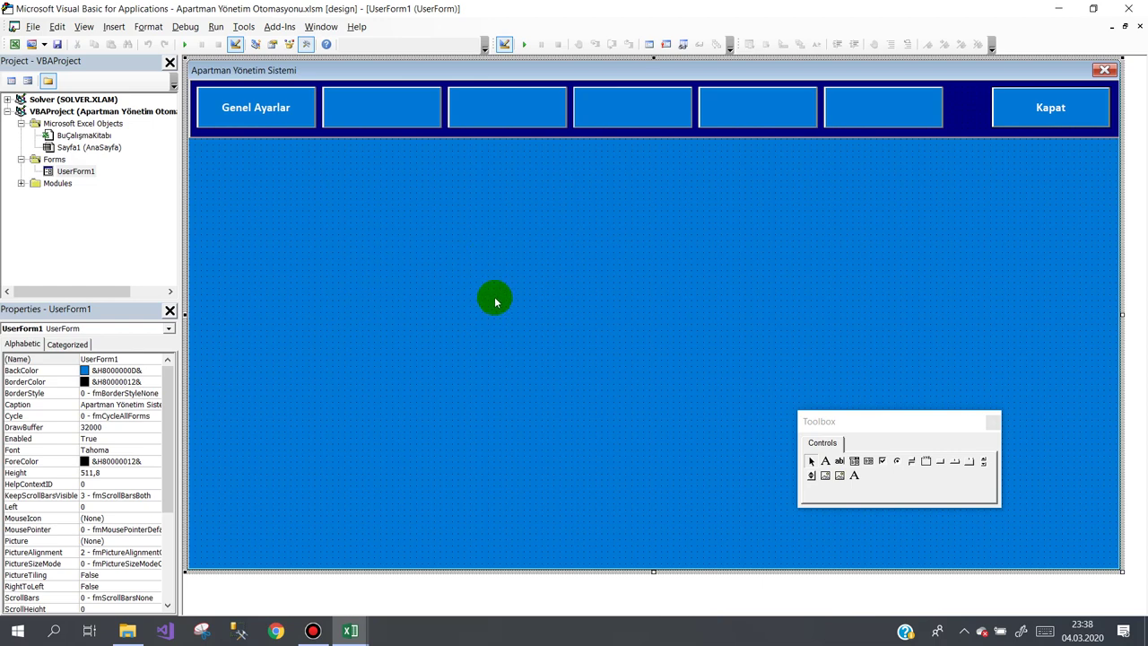
{"action": "double_click", "coordinate": [506, 220]}
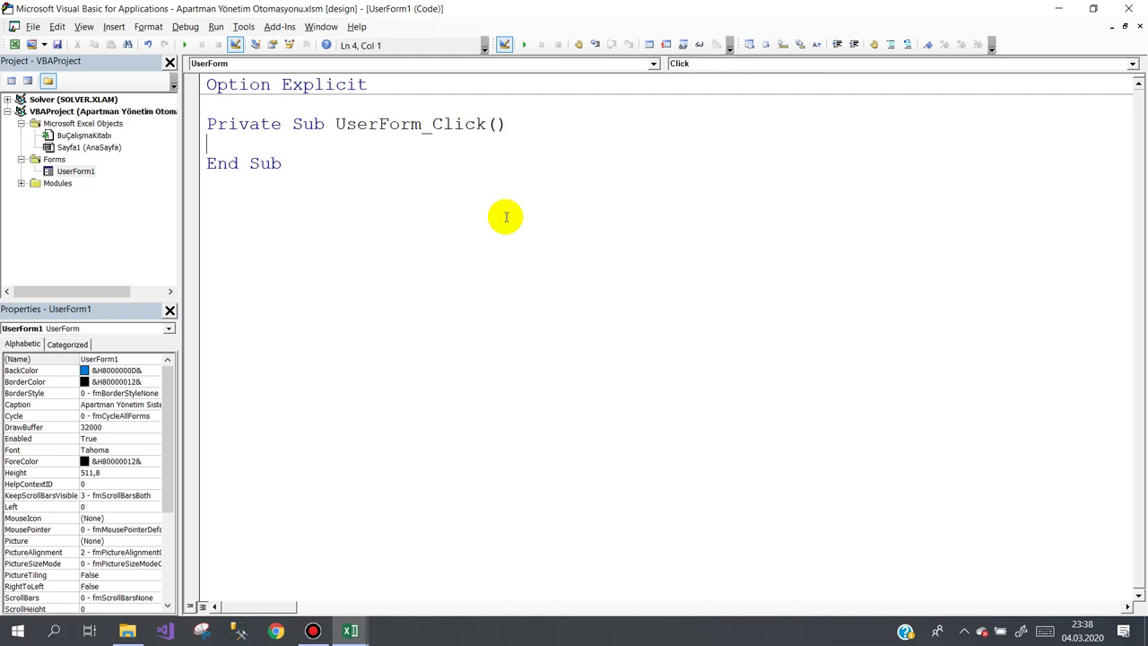
{"action": "double_click", "coordinate": [76, 171]}
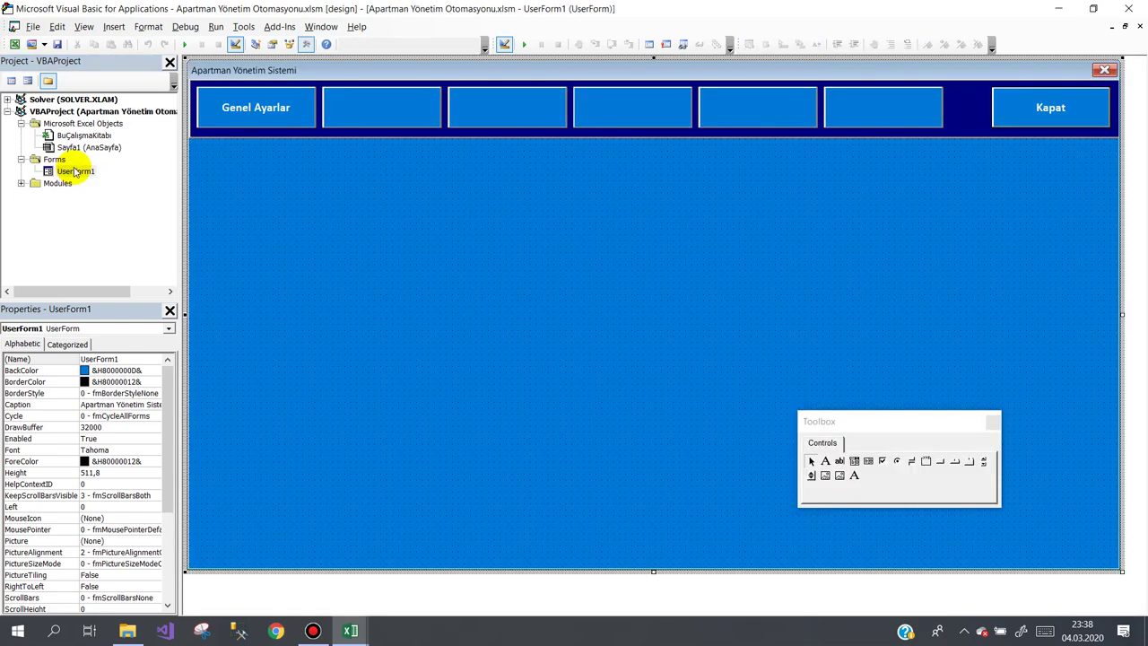
{"action": "left_click", "coordinate": [75, 171]}
{"action": "left_click", "coordinate": [63, 351]}
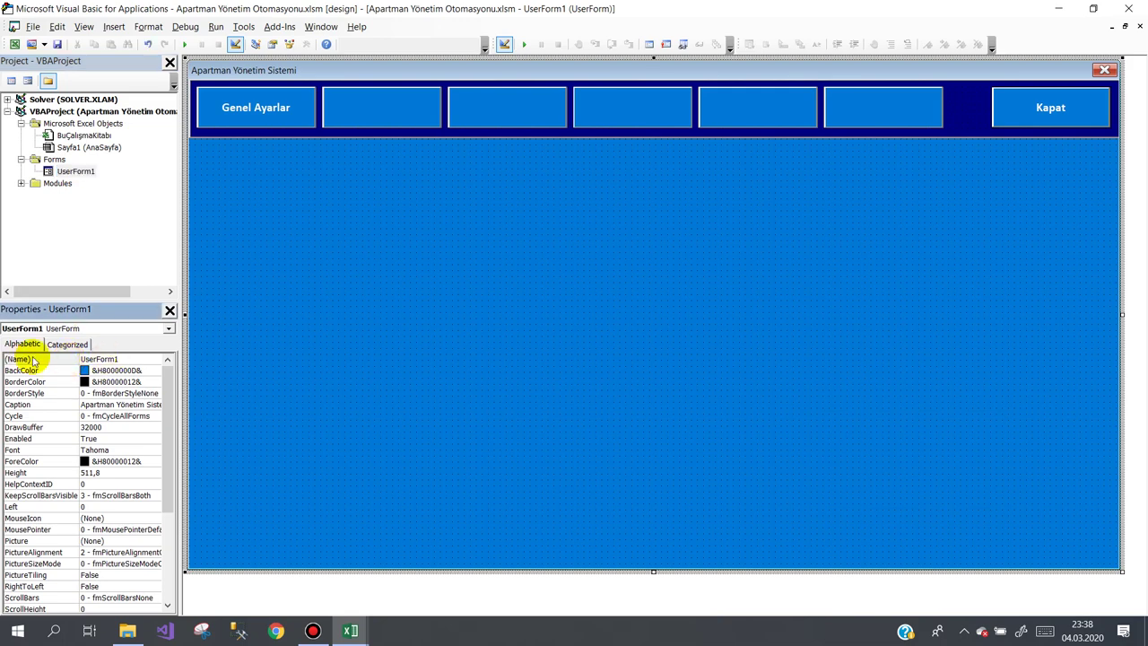
{"action": "type", "text": "frmAn"}
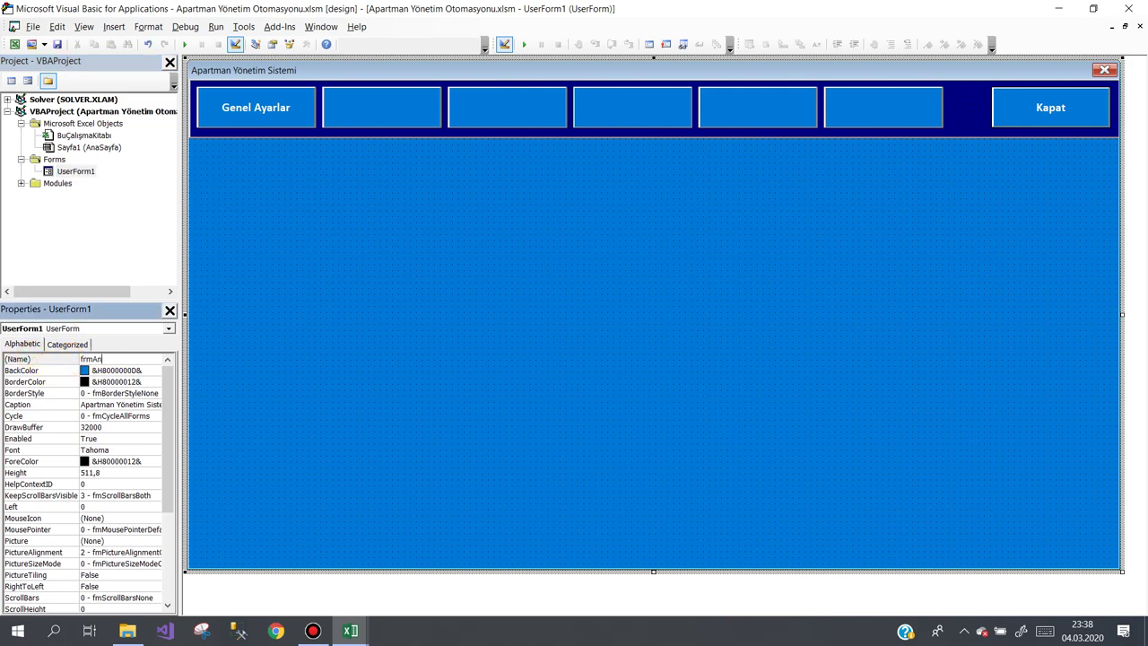
{"action": "type", "text": "aform"}
{"action": "key", "text": "Return"}
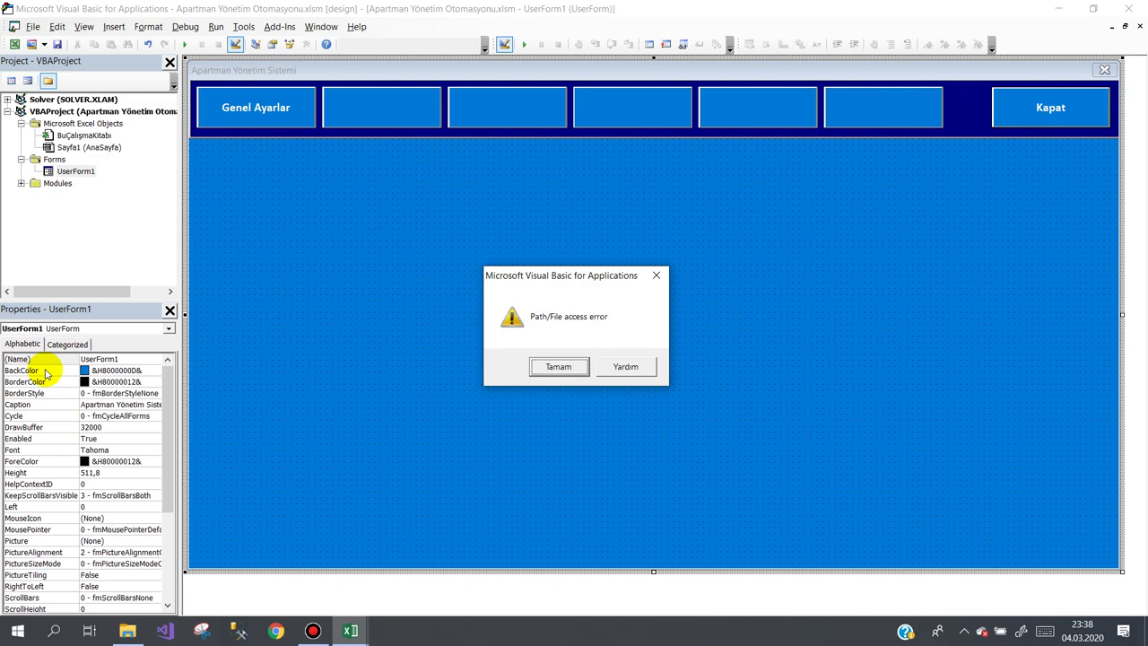
{"action": "key", "text": "Return"}
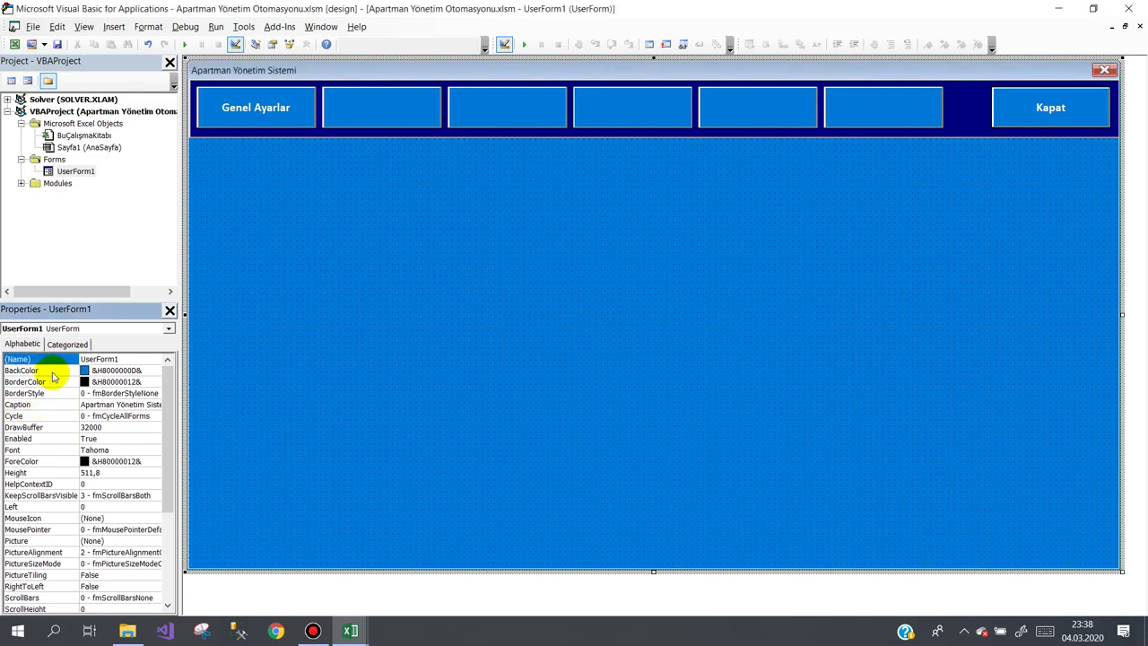
- Save the workbook past the personal-information warning and commit the form name frmAna
{"action": "type", "text": "frmAnaFo"}
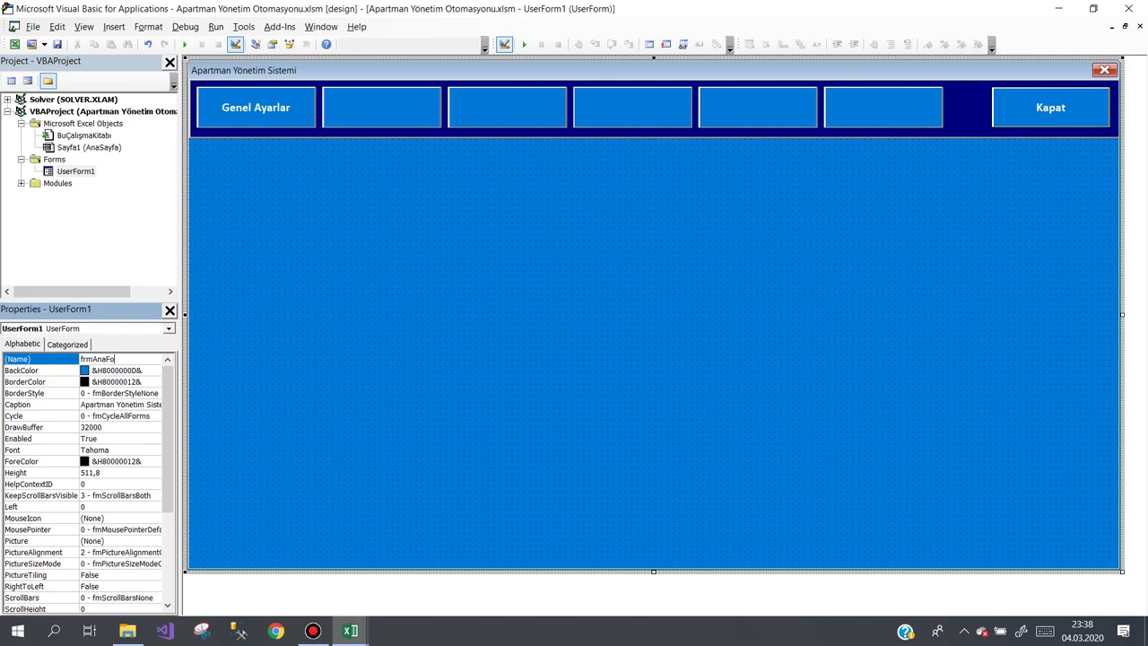
{"action": "key", "text": "BackSpace"}
{"action": "key", "text": "BackSpace"}
{"action": "type", "text": "m"}
{"action": "left_click", "coordinate": [62, 363]}
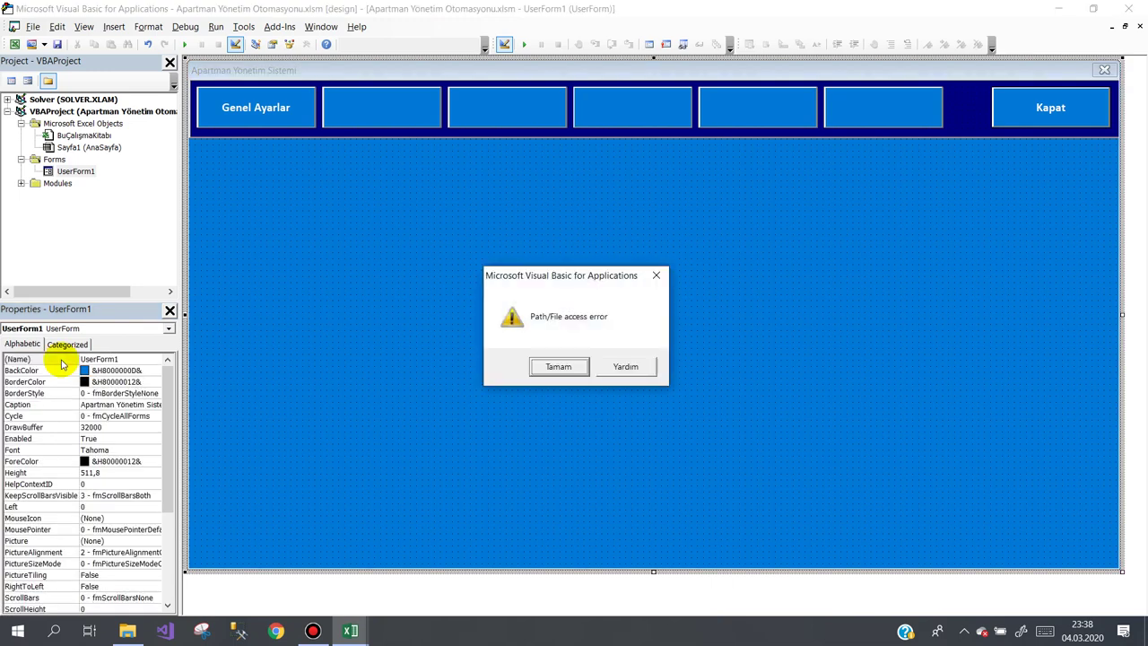
{"action": "key", "text": "Return"}
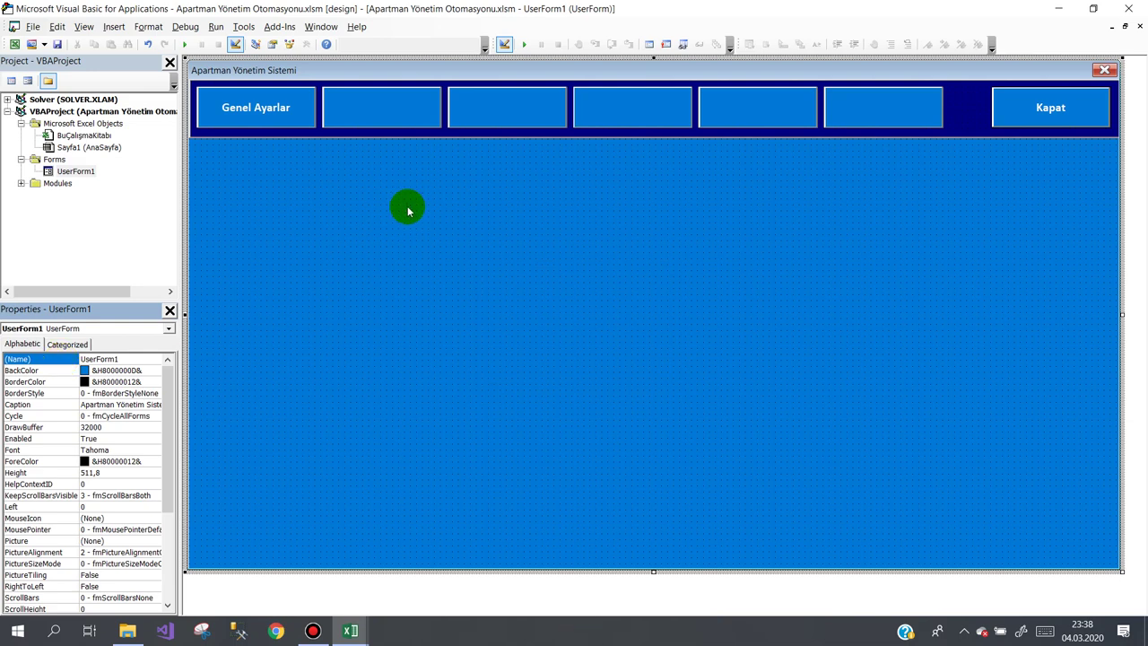
{"action": "left_click", "coordinate": [56, 44]}
{"action": "left_click", "coordinate": [536, 353]}
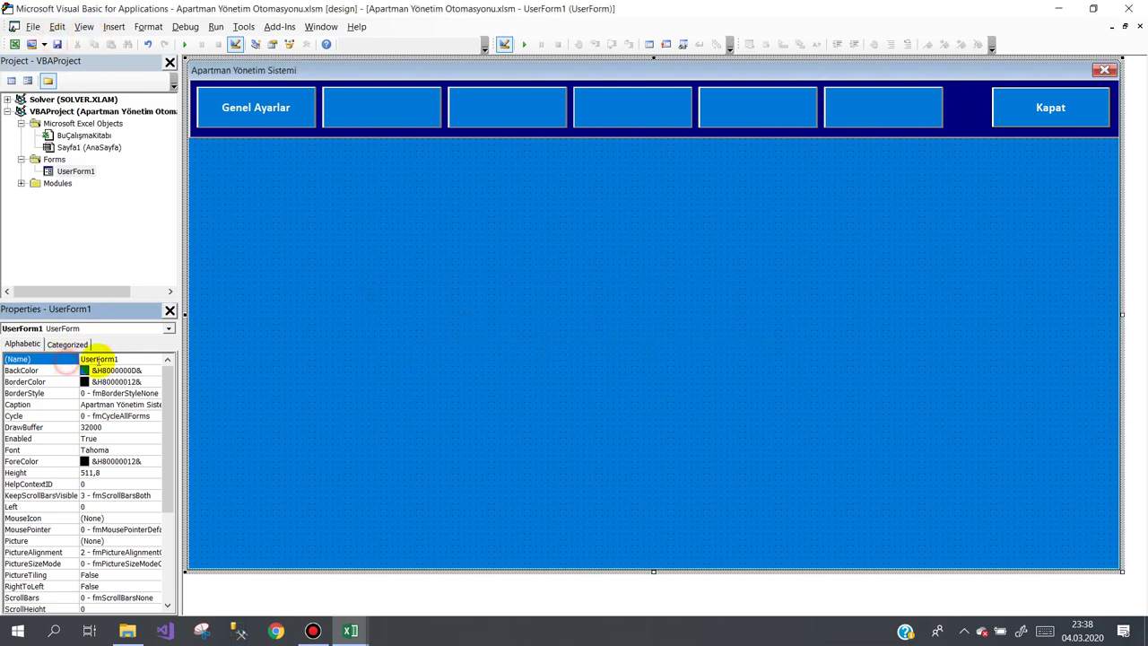
{"action": "type", "text": "frmAna"}
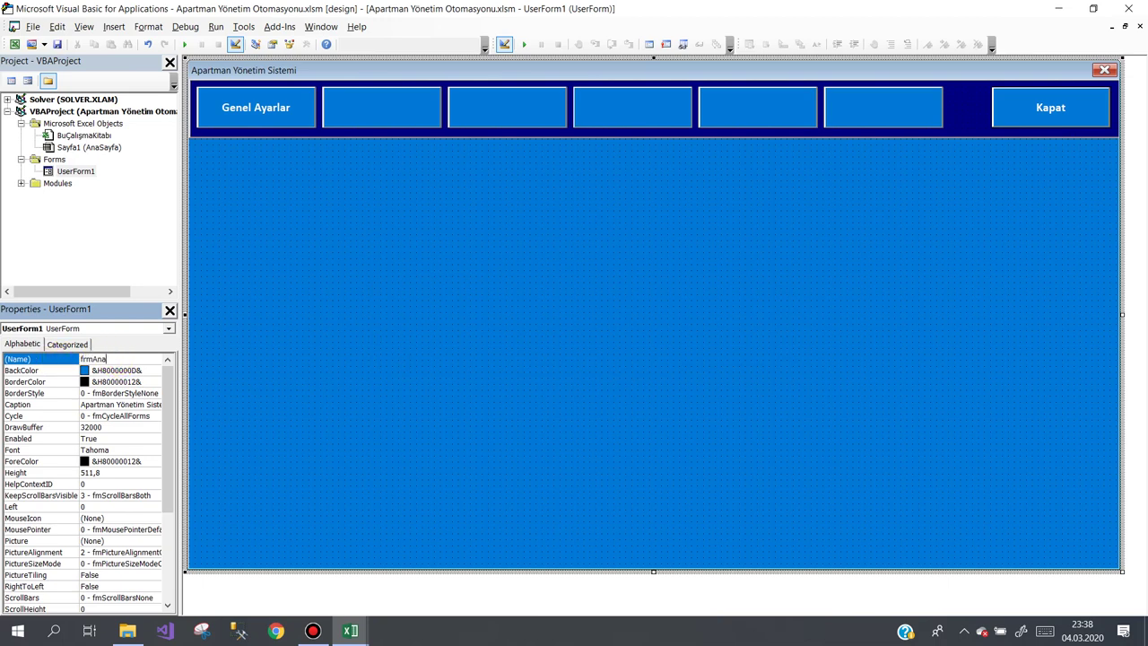
{"action": "left_click", "coordinate": [55, 362]}
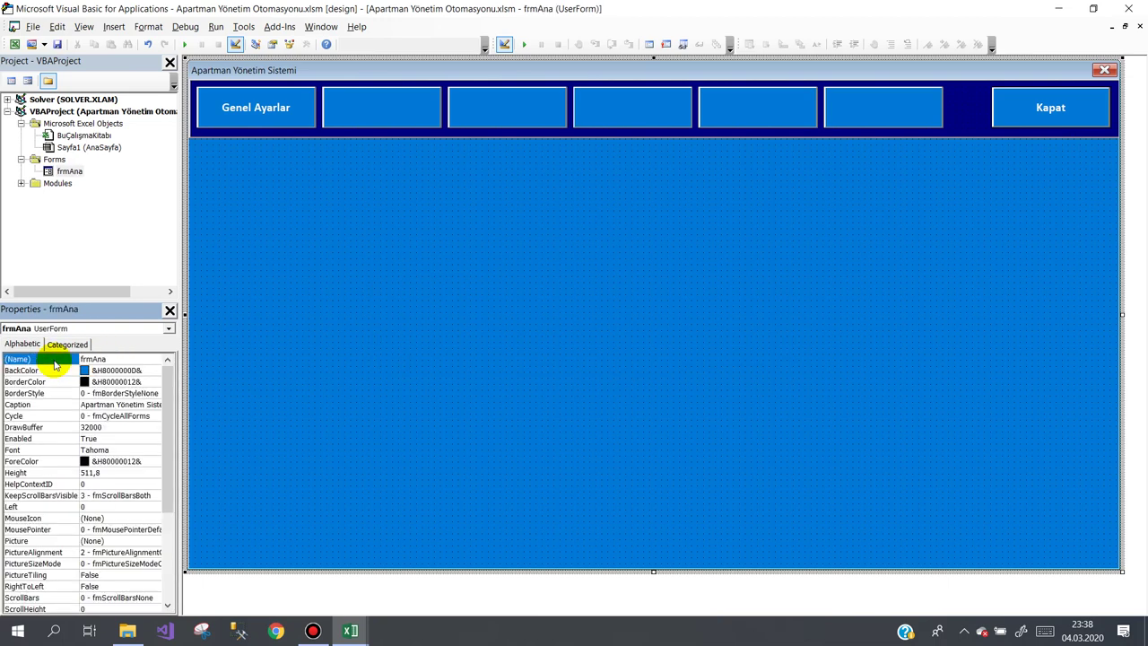
{"action": "left_click", "coordinate": [305, 215]}
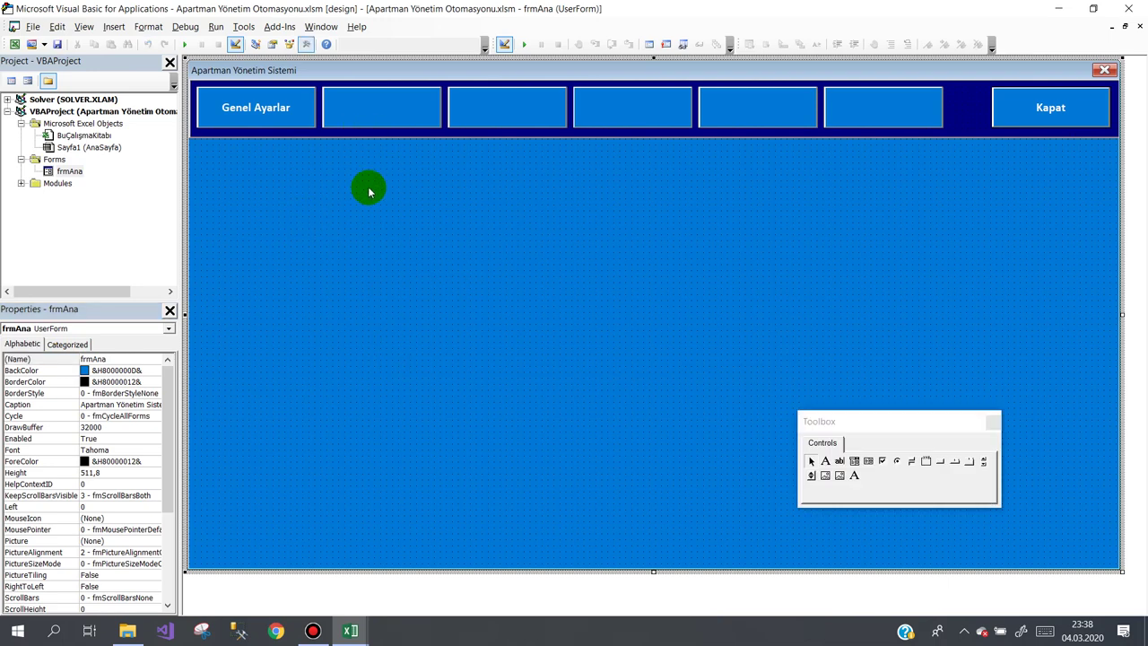
- Create an empty UserForm_Initialize procedure in frmAna's code
{"action": "double_click", "coordinate": [478, 223]}
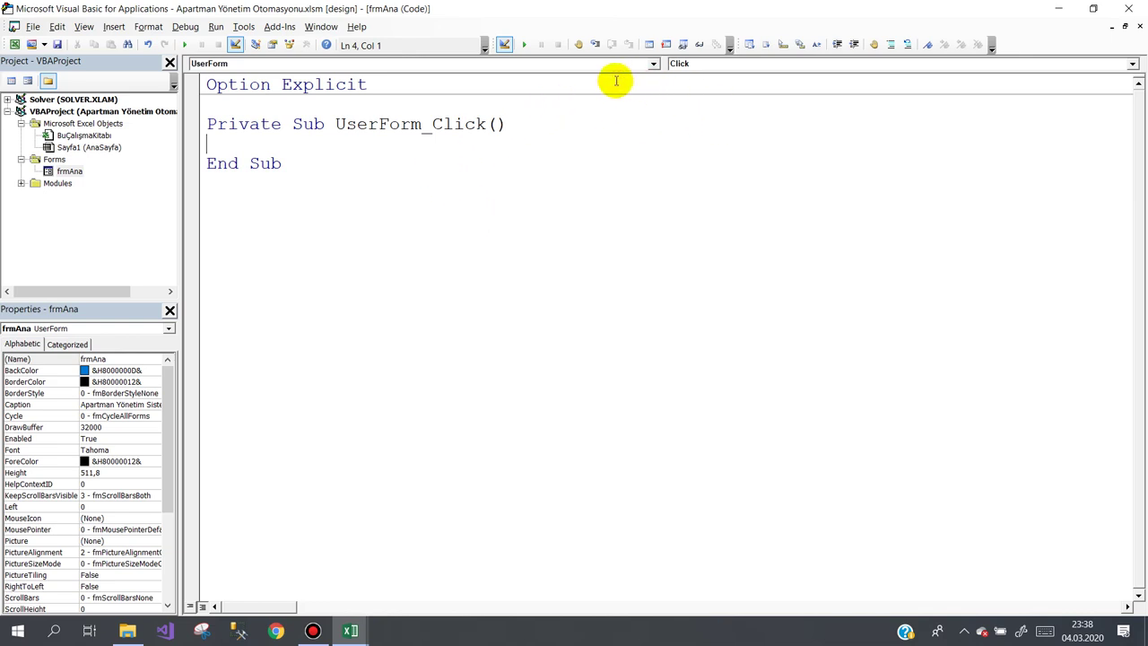
{"action": "left_click", "coordinate": [728, 71]}
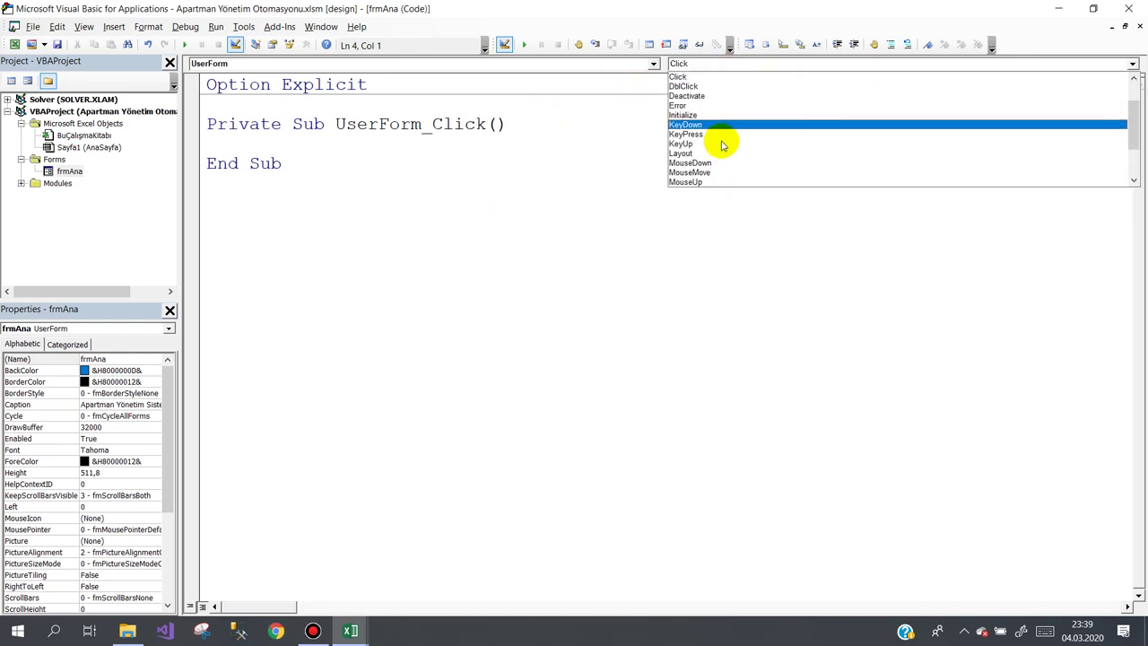
{"action": "scroll", "coordinate": [718, 170], "scroll_direction": "up", "scroll_amount": 2}
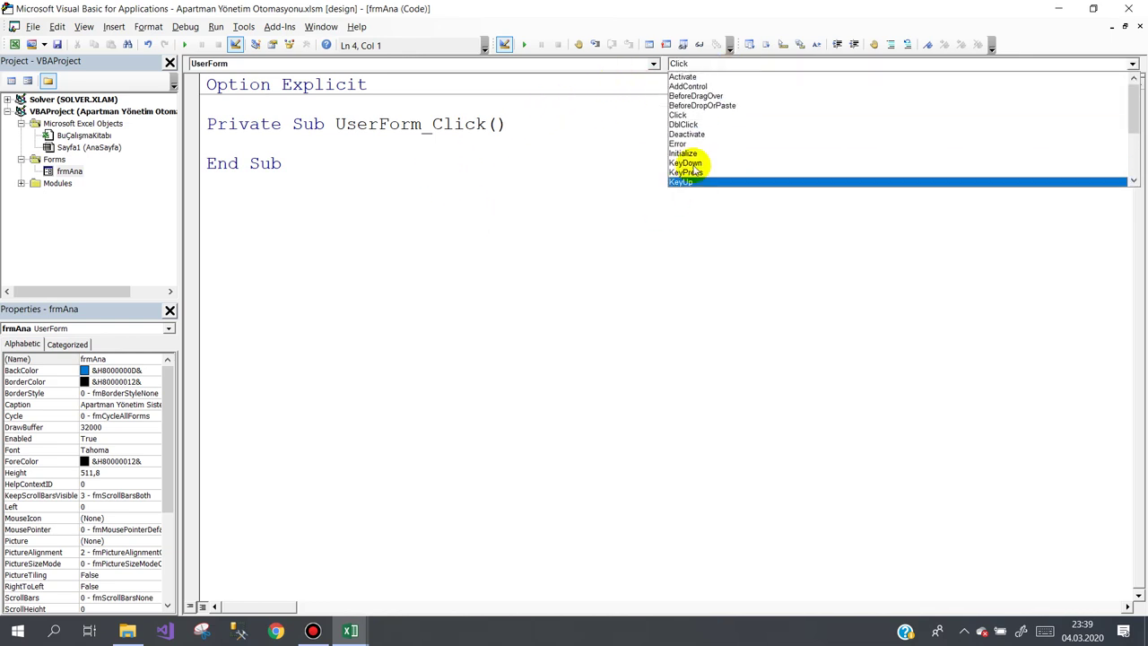
{"action": "scroll", "coordinate": [712, 112], "scroll_direction": "down", "scroll_amount": 2}
{"action": "scroll", "coordinate": [711, 117], "scroll_direction": "down", "scroll_amount": 2}
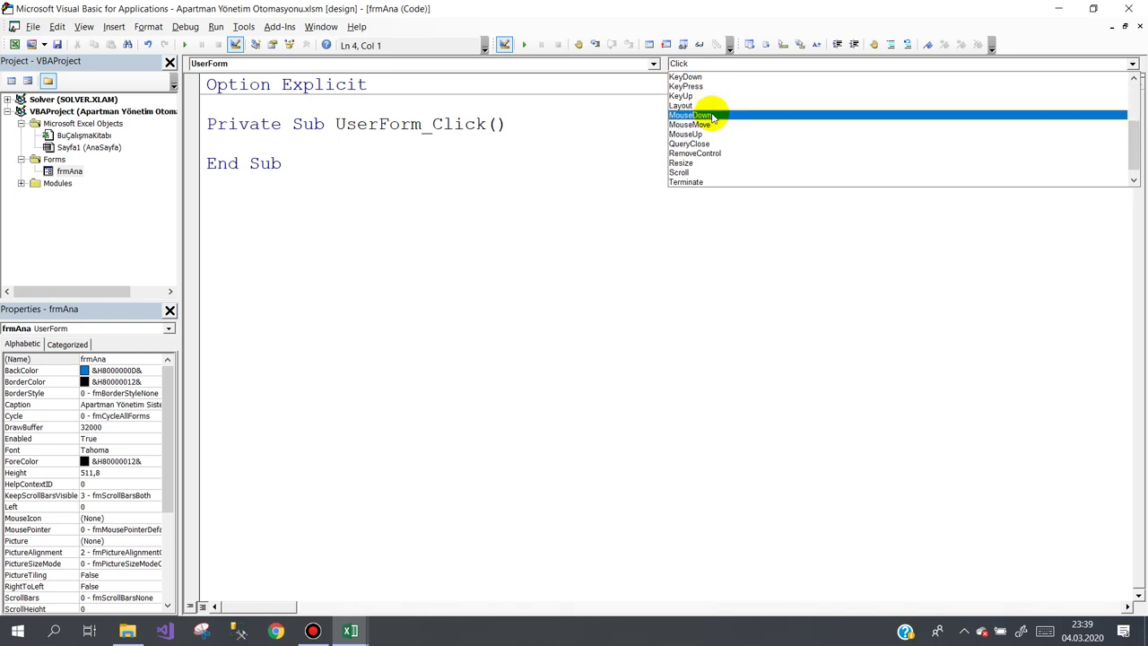
{"action": "scroll", "coordinate": [707, 134], "scroll_direction": "down", "scroll_amount": 1}
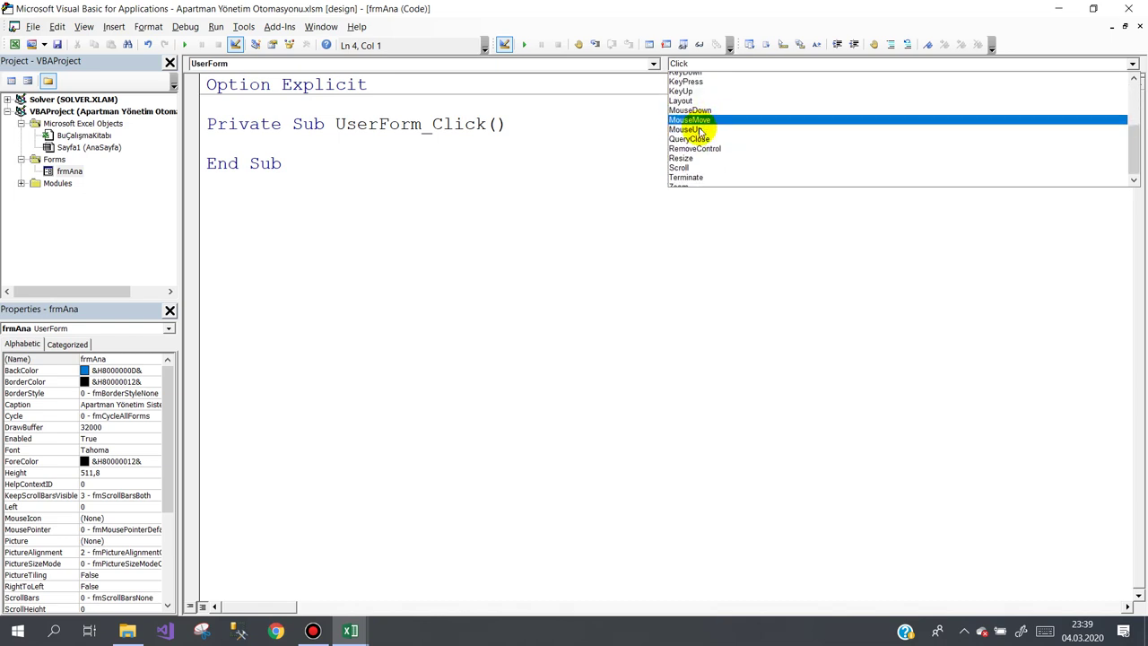
{"action": "scroll", "coordinate": [700, 132], "scroll_direction": "up", "scroll_amount": 2}
{"action": "scroll", "coordinate": [700, 131], "scroll_direction": "up", "scroll_amount": 1}
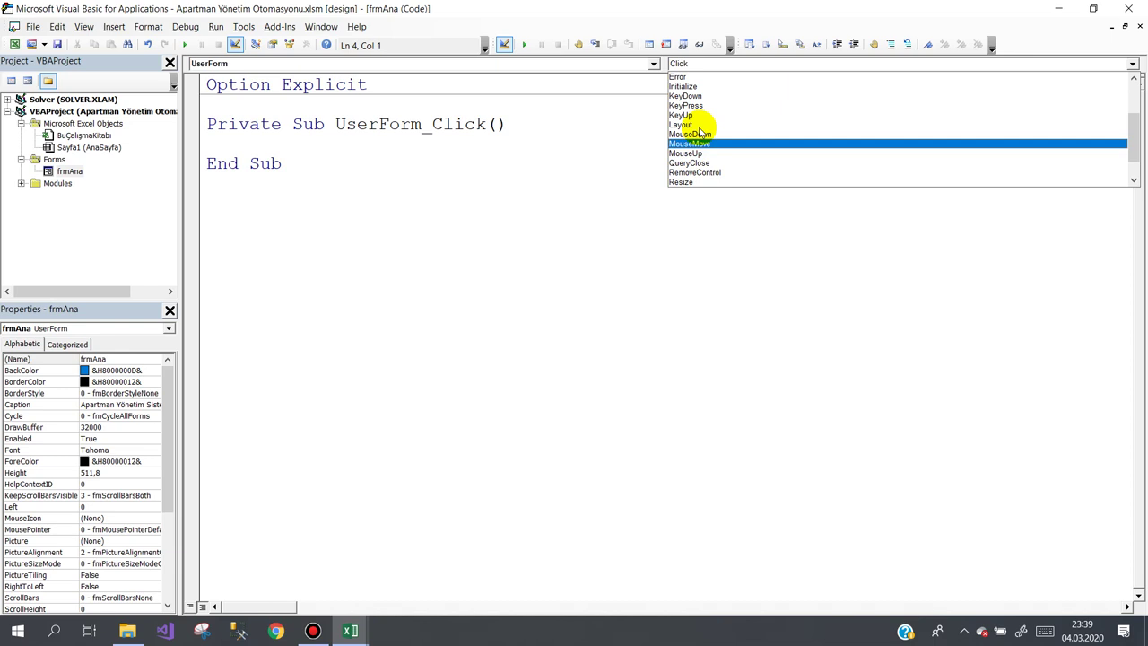
{"action": "left_click", "coordinate": [687, 84]}
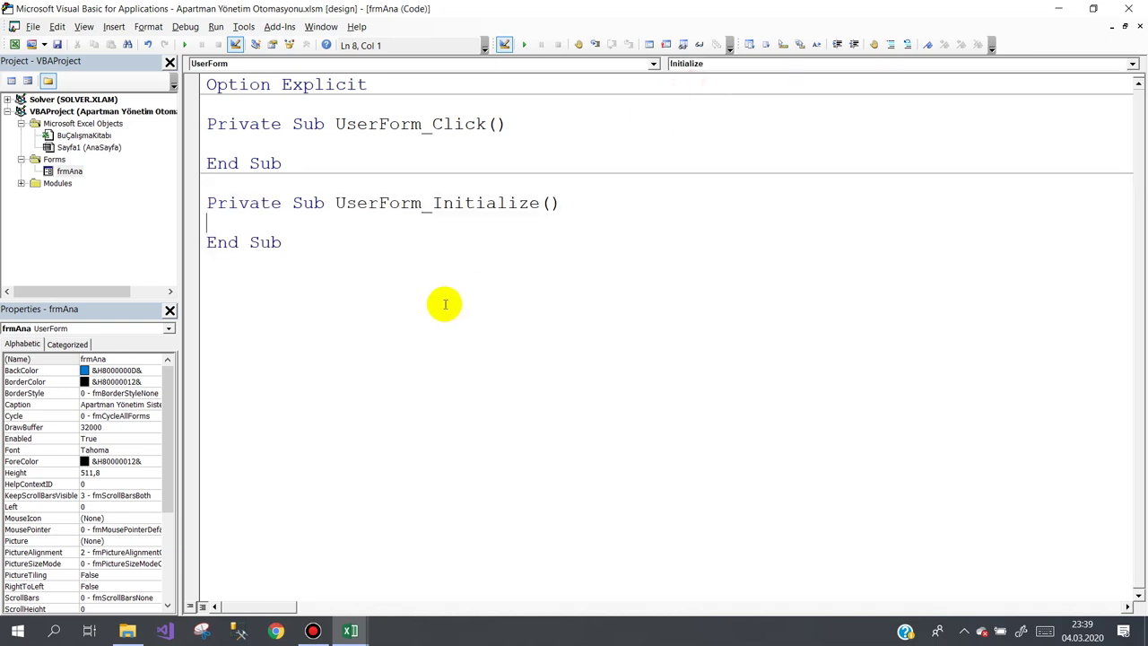
- Write fMenu.Top = -100 in Initialize and run the form to test it
{"action": "type", "text": "f"}
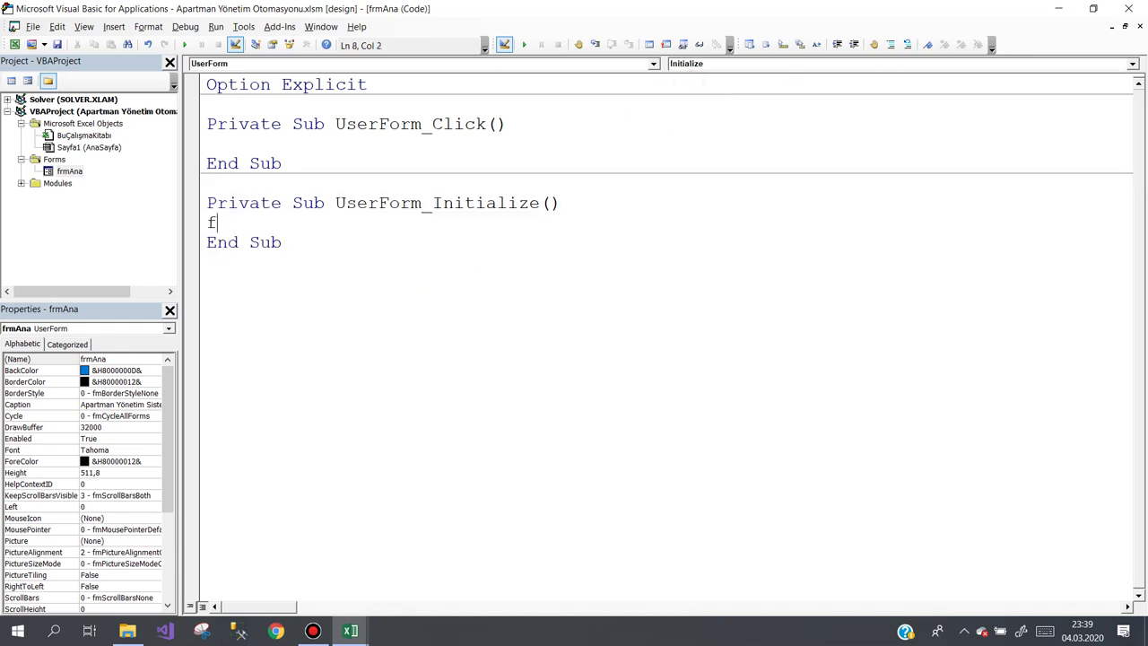
{"action": "type", "text": "M"}
{"action": "key", "text": "ctrl+space"}
{"action": "type", "text": "e"}
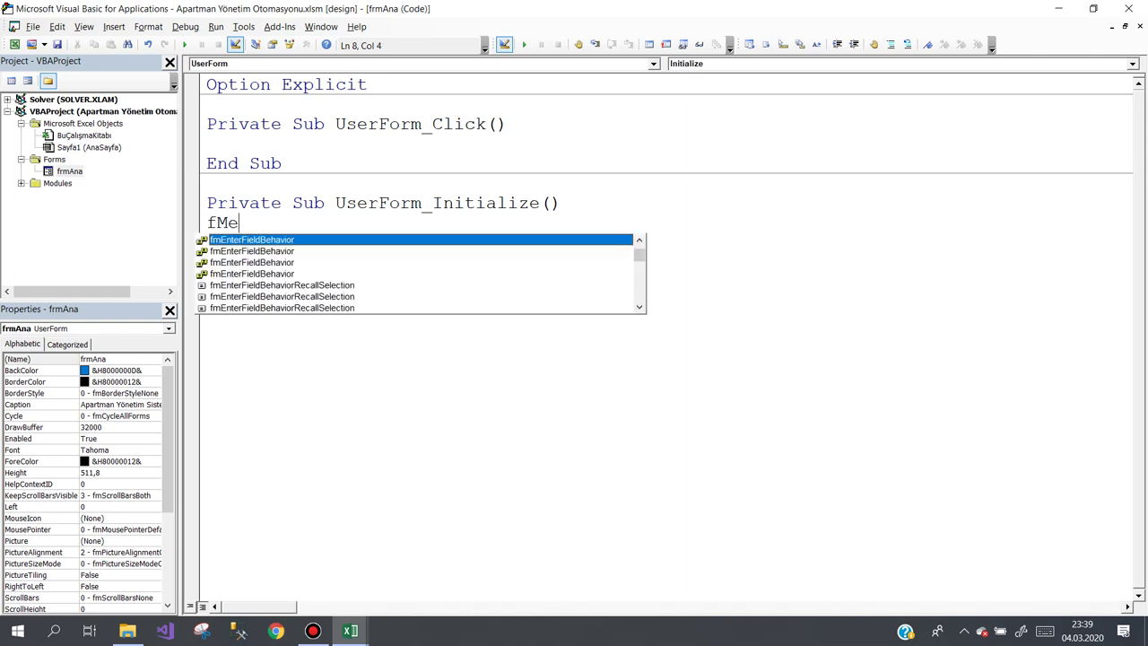
{"action": "type", "text": "n"}
{"action": "key", "text": "BackSpace"}
{"action": "key", "text": "BackSpace"}
{"action": "key", "text": "BackSpace"}
{"action": "key", "text": "BackSpace"}
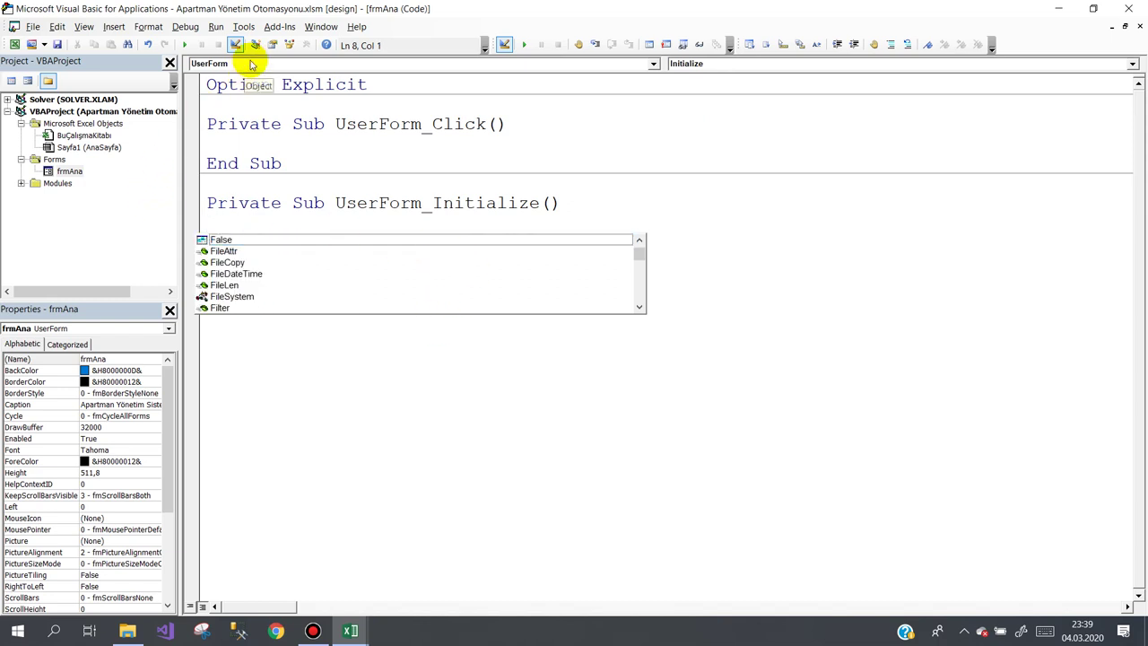
{"action": "left_click", "coordinate": [250, 63]}
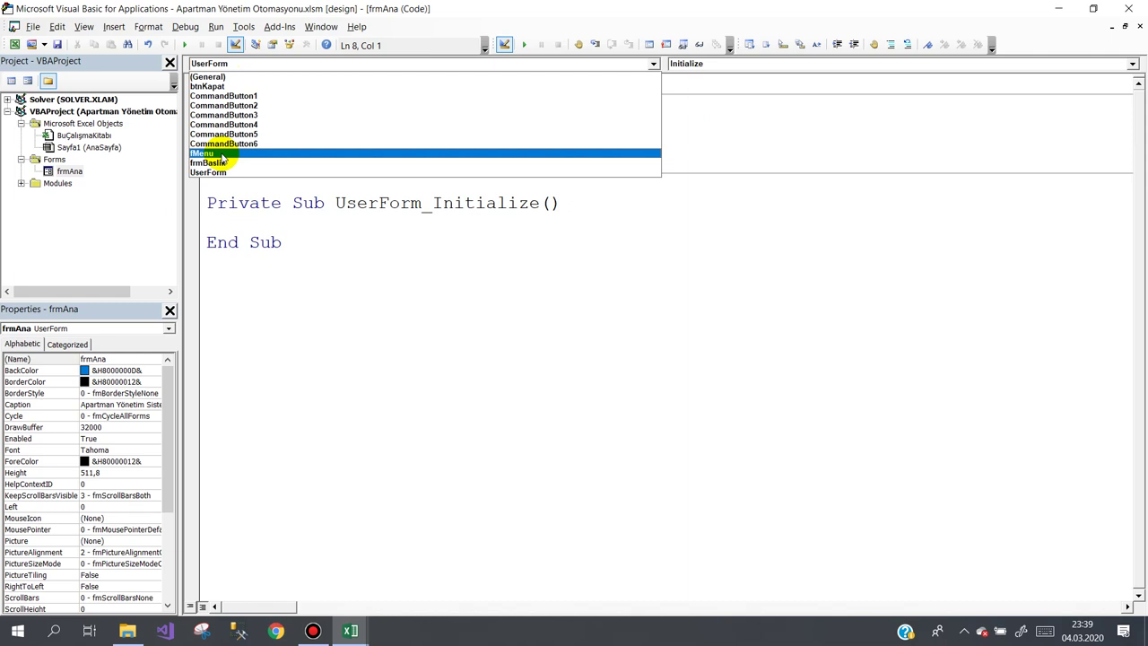
{"action": "left_click", "coordinate": [236, 218]}
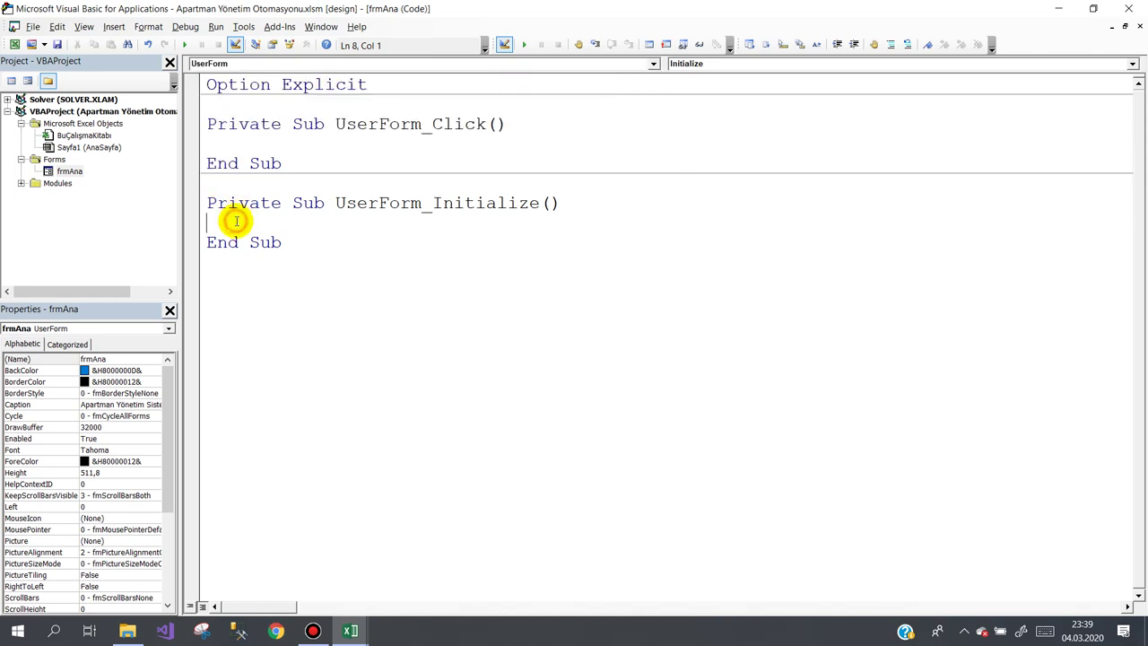
{"action": "type", "text": "fM"}
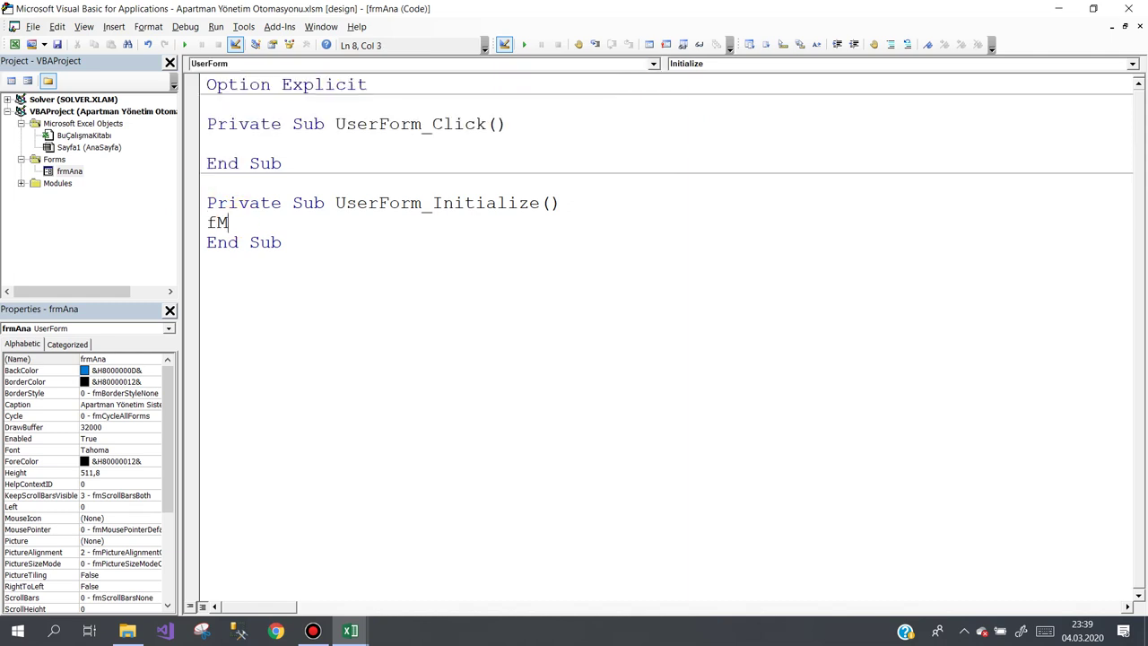
{"action": "type", "text": "enu"}
{"action": "type", "text": "."}
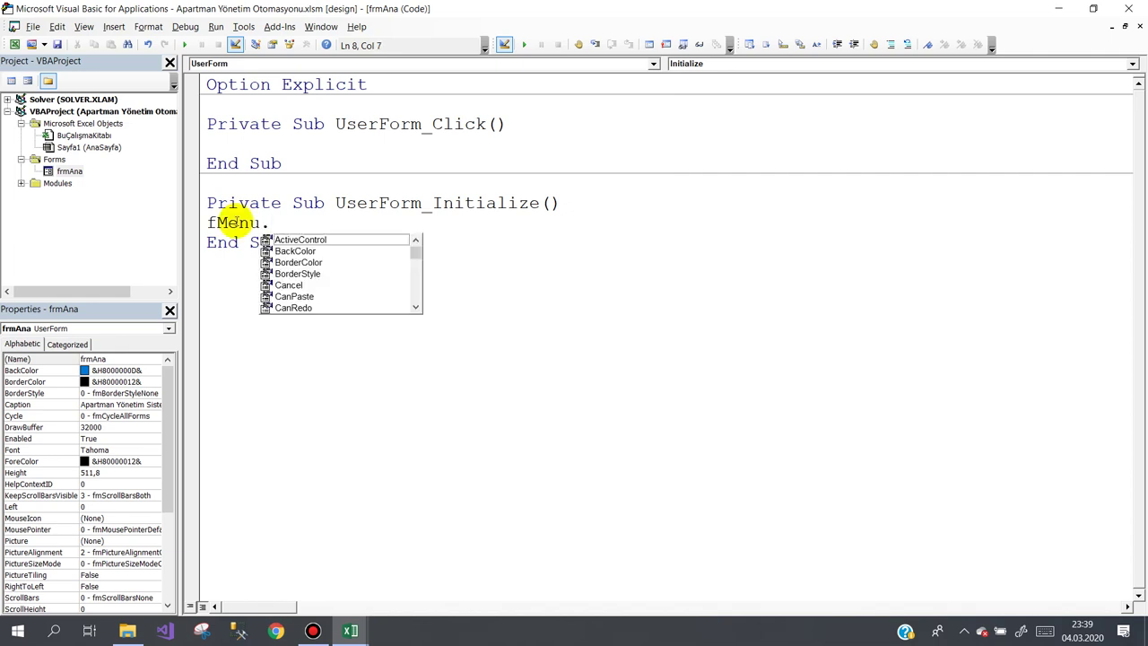
{"action": "type", "text": "to"}
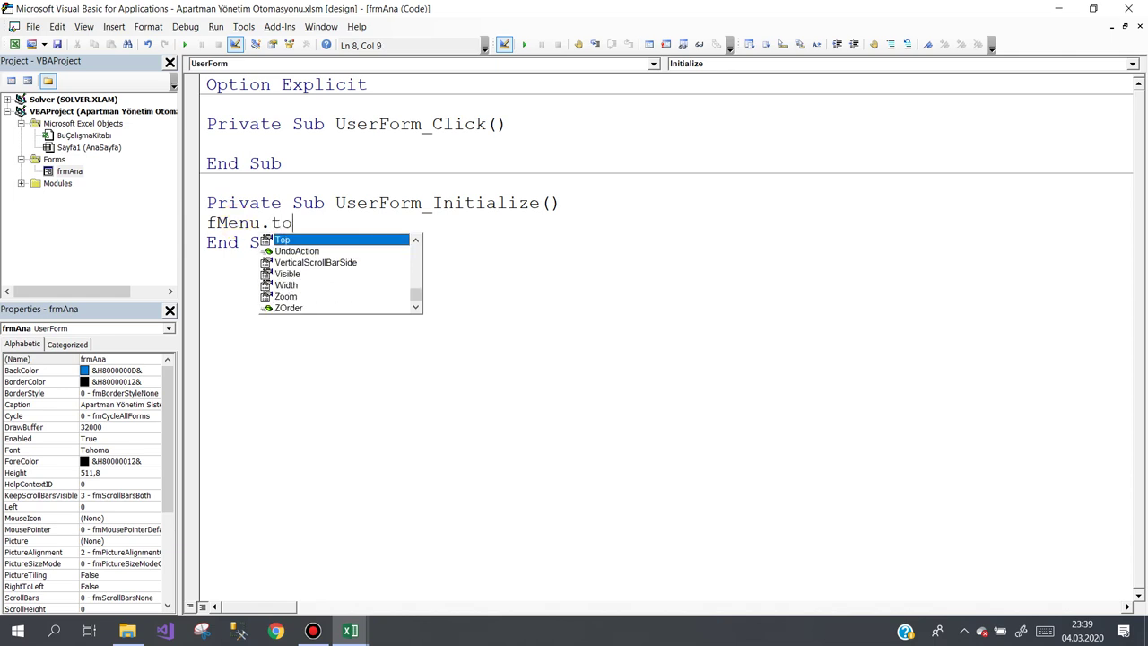
{"action": "type", "text": "p"}
{"action": "type", "text": "="}
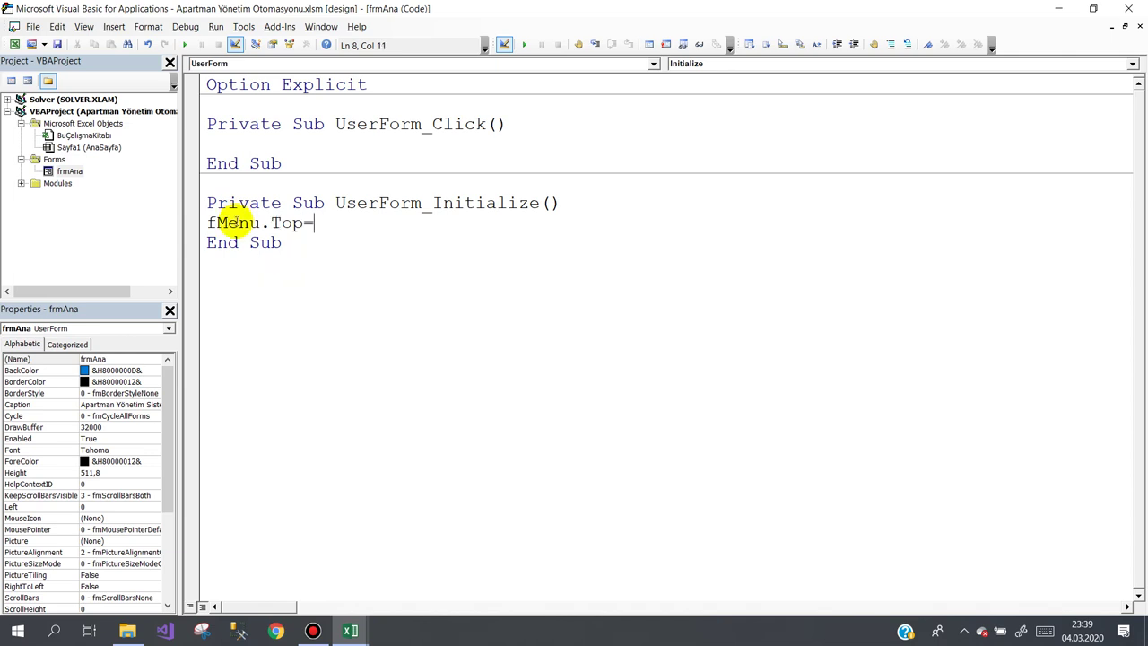
{"action": "type", "text": "-10"}
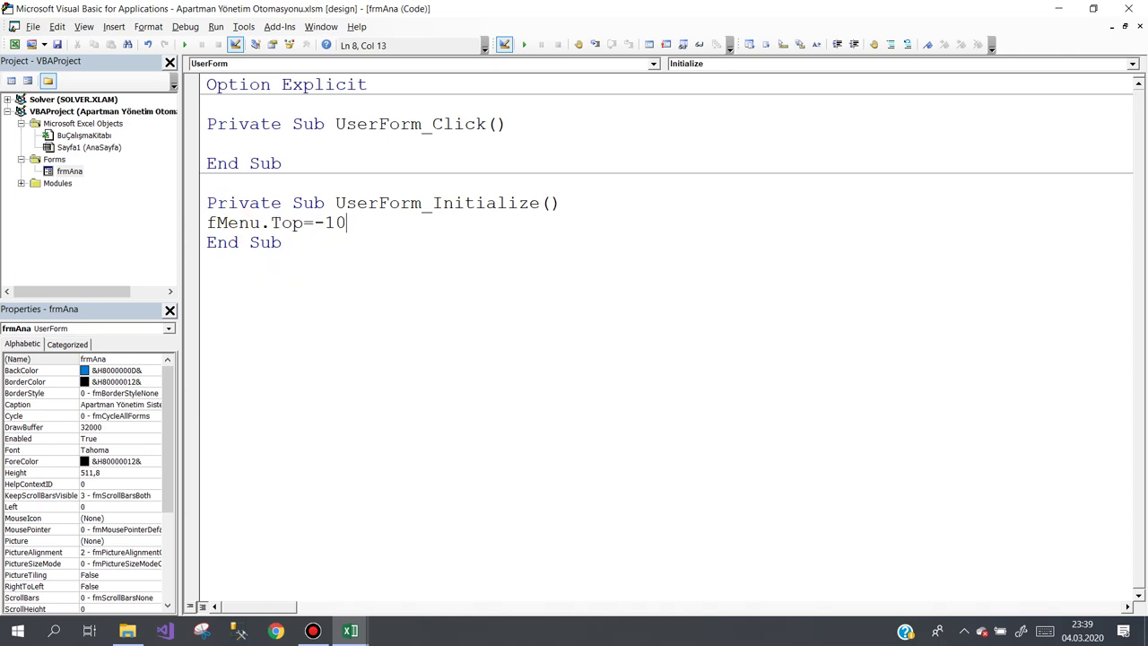
{"action": "type", "text": "00"}
{"action": "key", "text": "BackSpace"}
{"action": "left_click", "coordinate": [332, 351]}
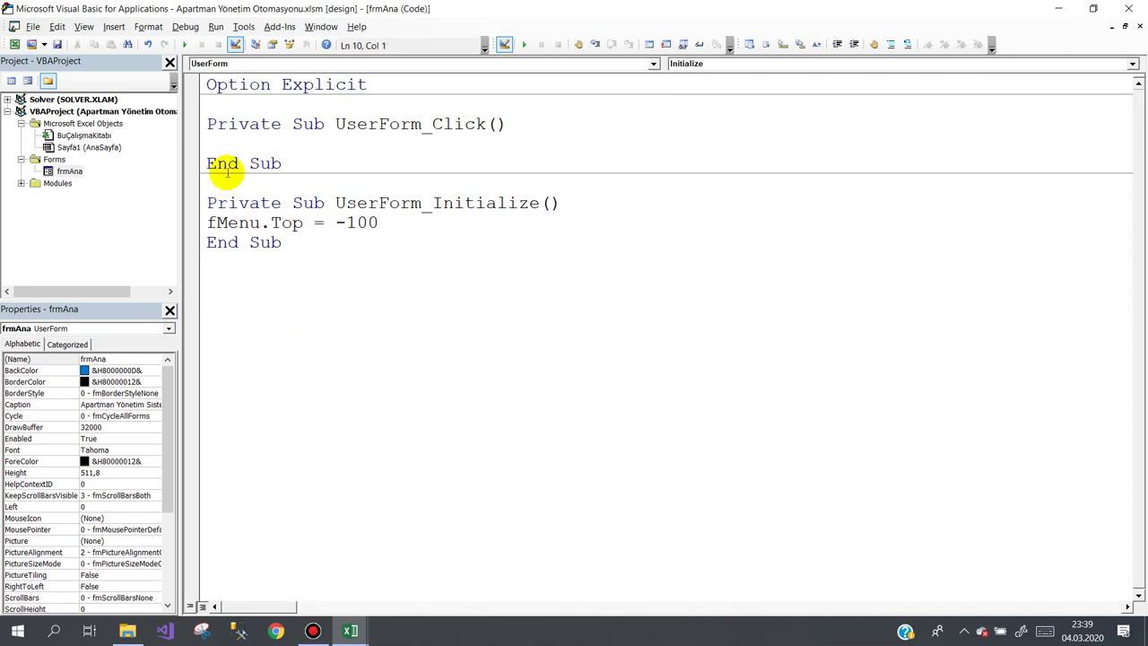
{"action": "left_click", "coordinate": [186, 45]}
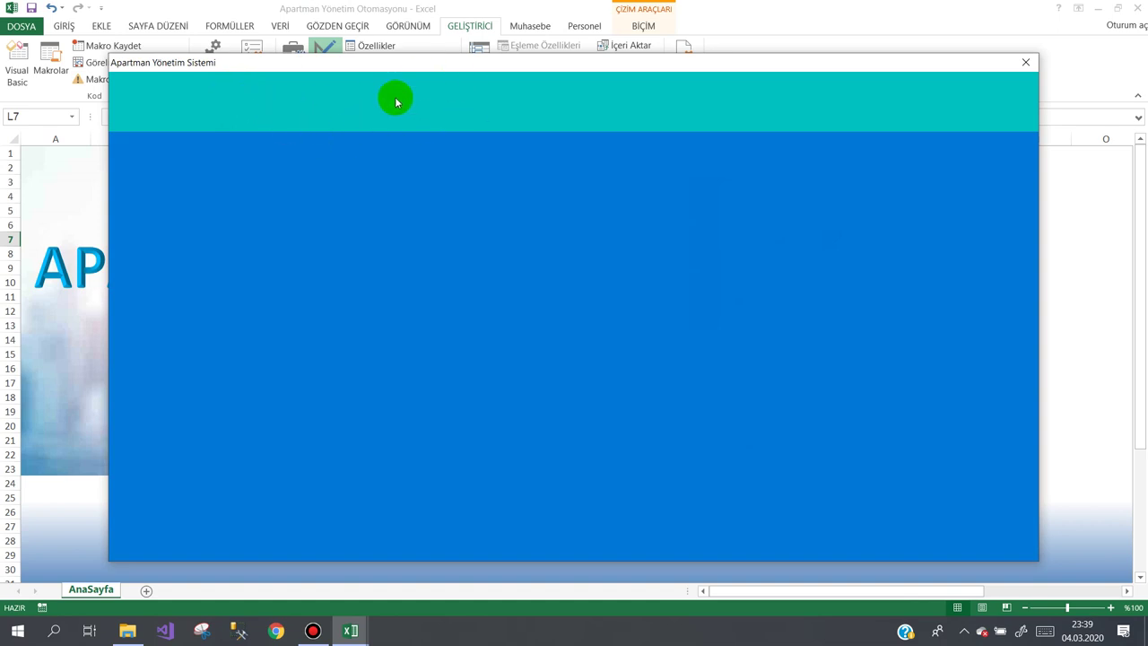
- Close the test form and return to frmAna's code with the Object list open
{"action": "left_click", "coordinate": [1026, 62]}
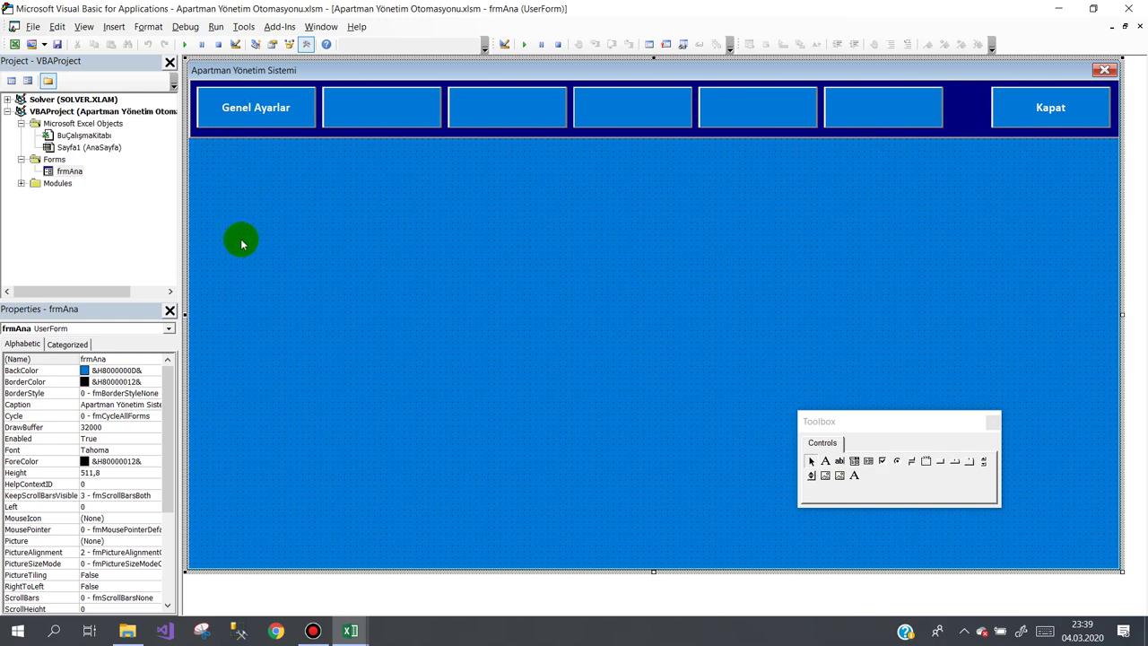
{"action": "key", "text": "F7"}
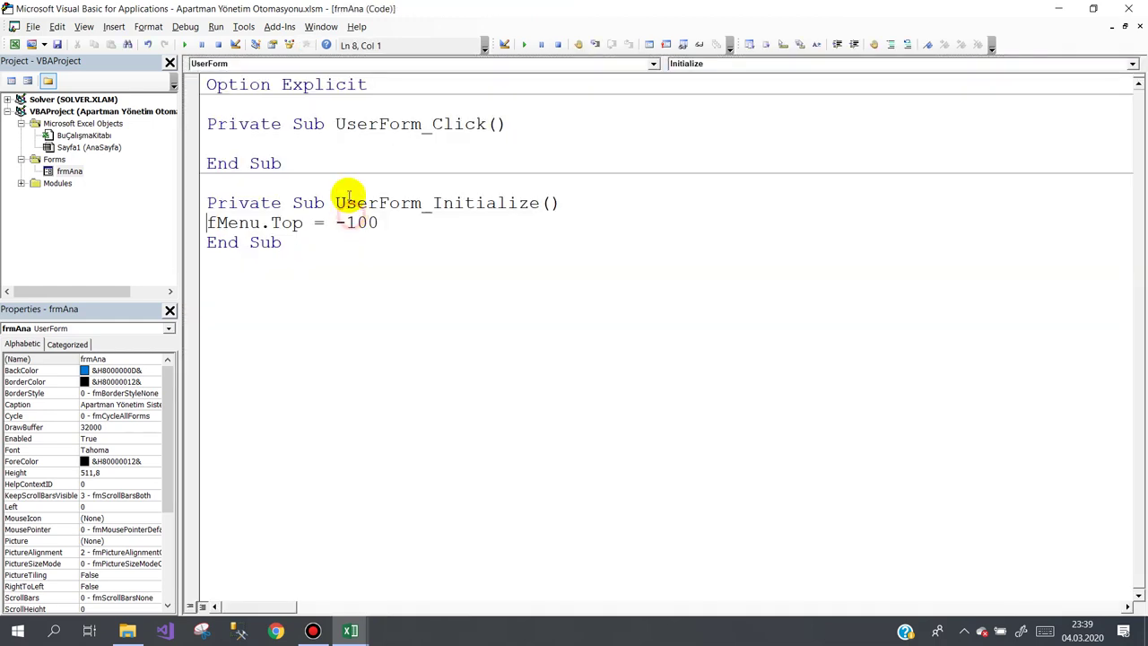
{"action": "left_click", "coordinate": [309, 64]}
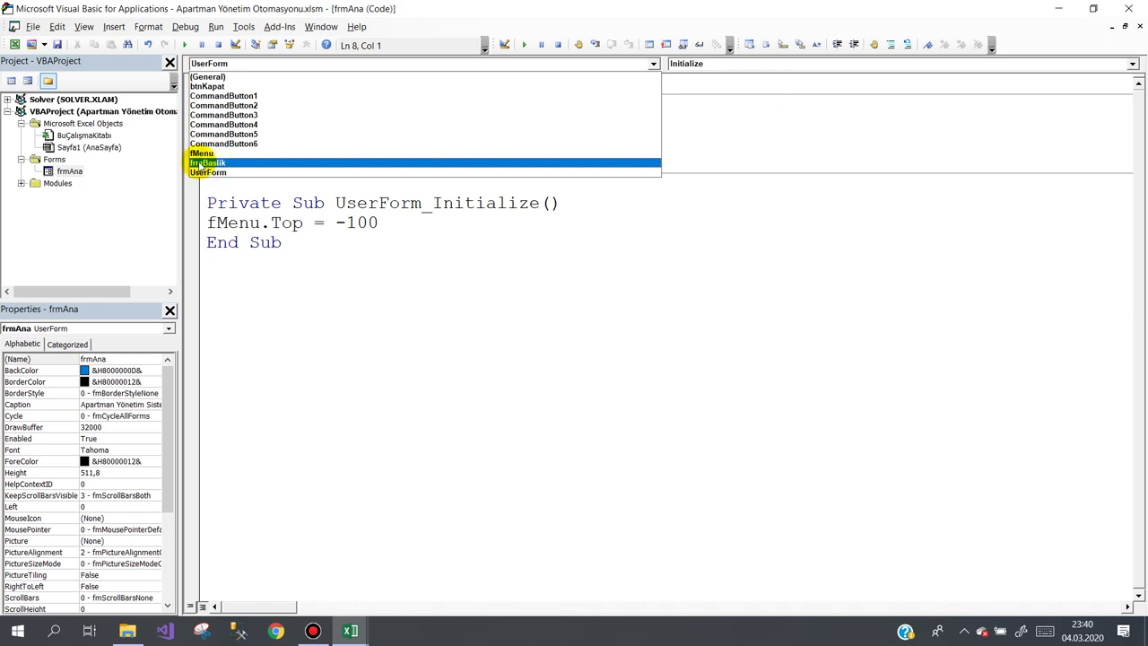
- Add an empty frmBaslik_MouseMove handler, then go back to the frmAna design
{"action": "left_click", "coordinate": [199, 163]}
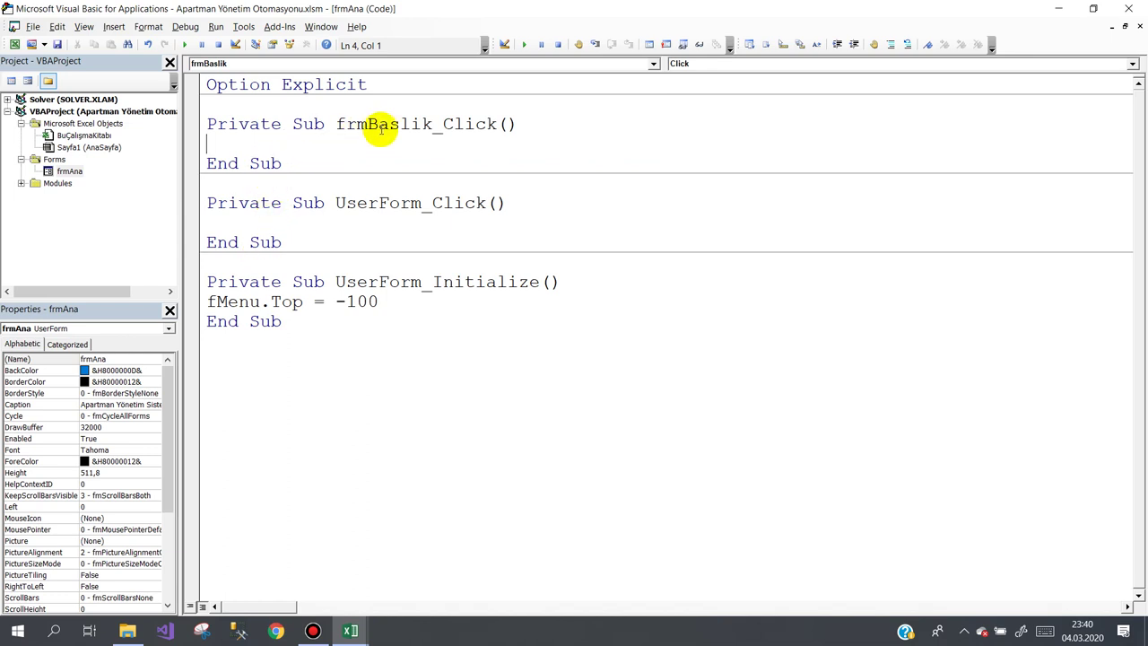
{"action": "left_click", "coordinate": [690, 65]}
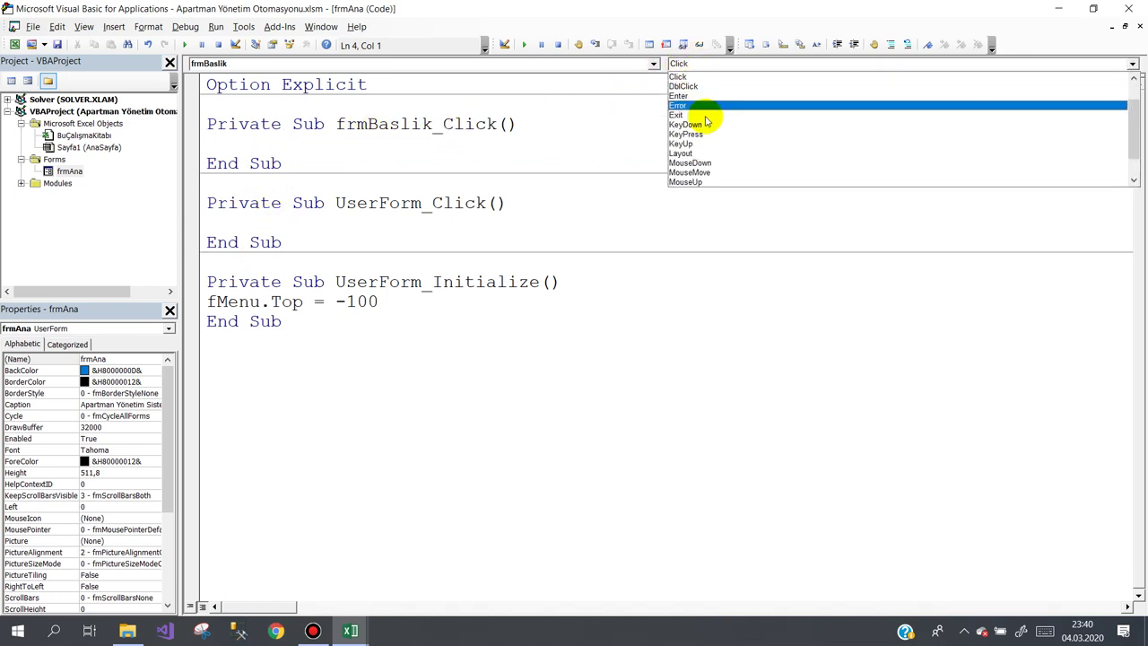
{"action": "left_click", "coordinate": [682, 174]}
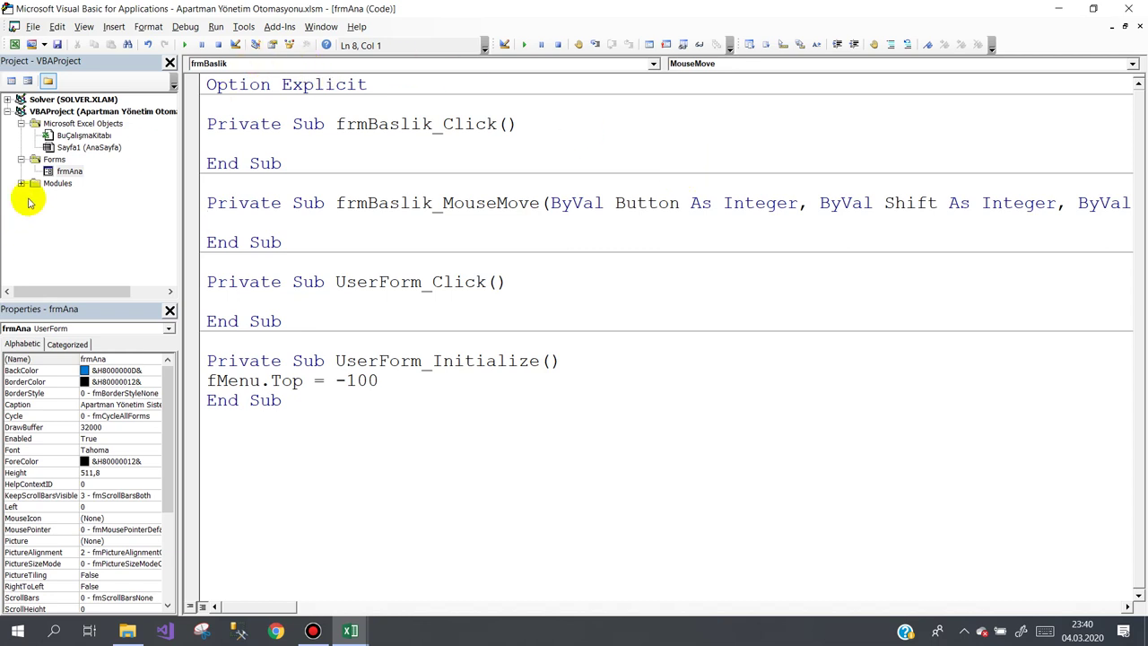
{"action": "double_click", "coordinate": [71, 170]}
- Check the fMenu frame's current Top value in the Properties window
{"action": "left_click", "coordinate": [233, 133]}
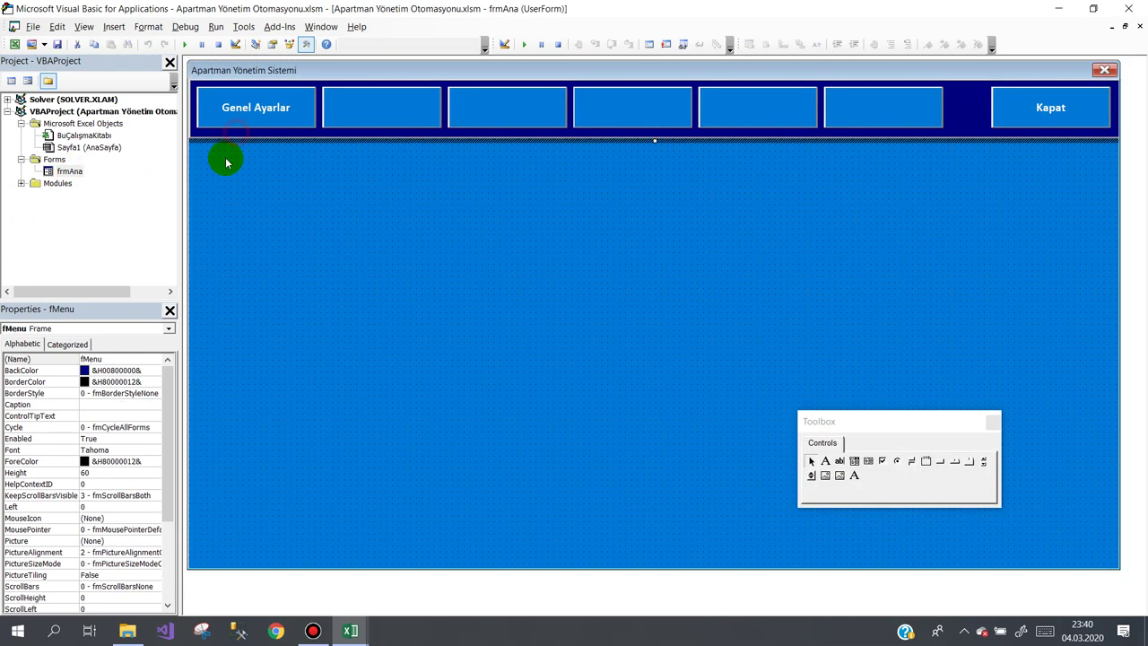
{"action": "left_click", "coordinate": [169, 408]}
{"action": "left_click_drag", "start_coordinate": [170, 411], "coordinate": [162, 532]}
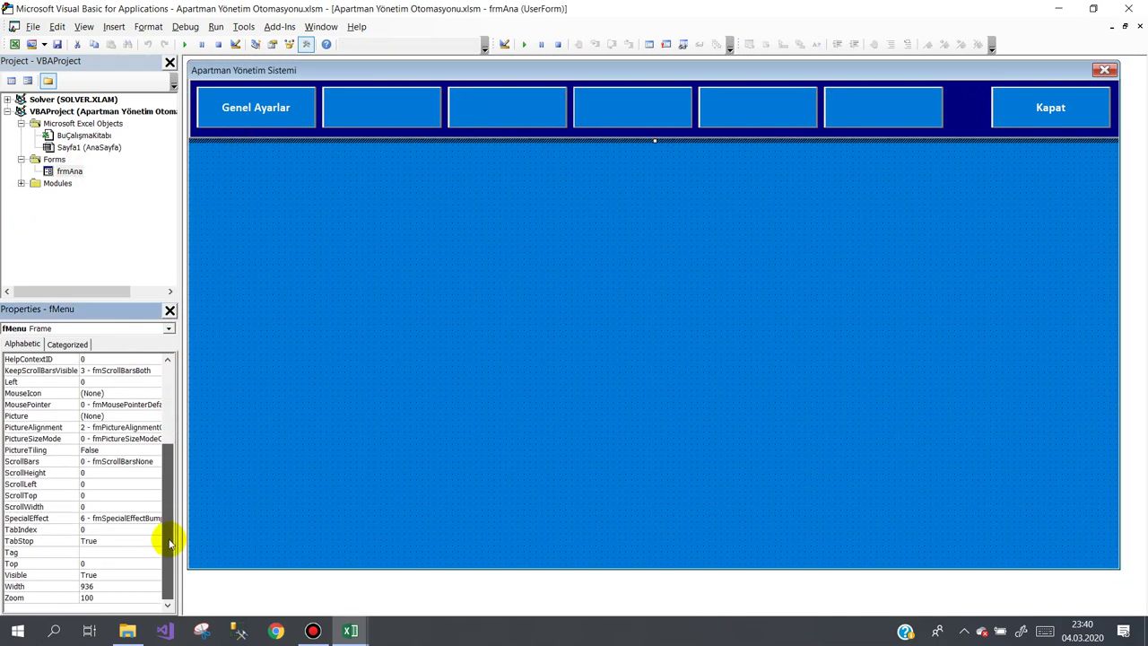
{"action": "left_click", "coordinate": [18, 563]}
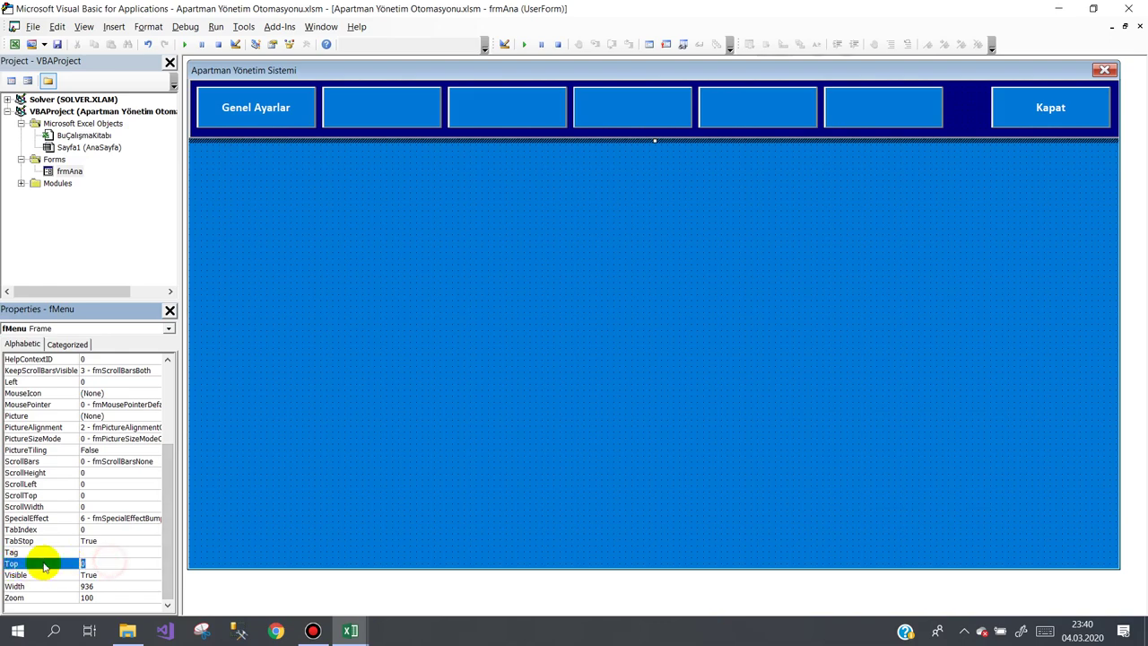
- Write fMenu.Top = 0 inside the frmBaslik_MouseMove handler
{"action": "left_click", "coordinate": [321, 299]}
{"action": "double_click", "coordinate": [320, 299]}
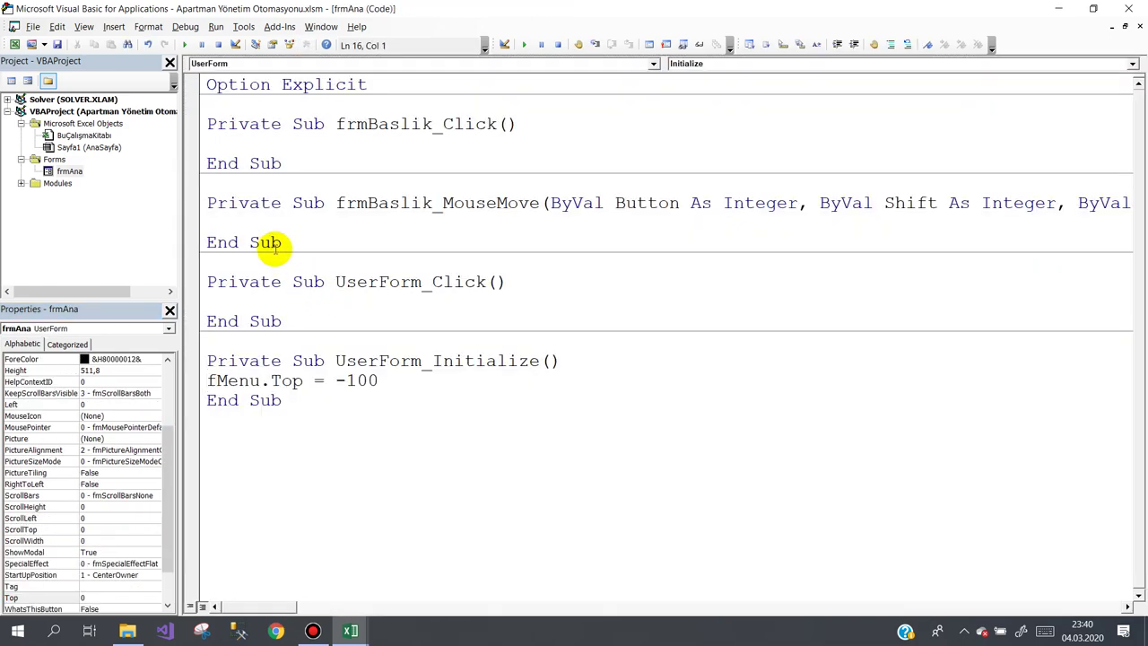
{"action": "left_click", "coordinate": [227, 225]}
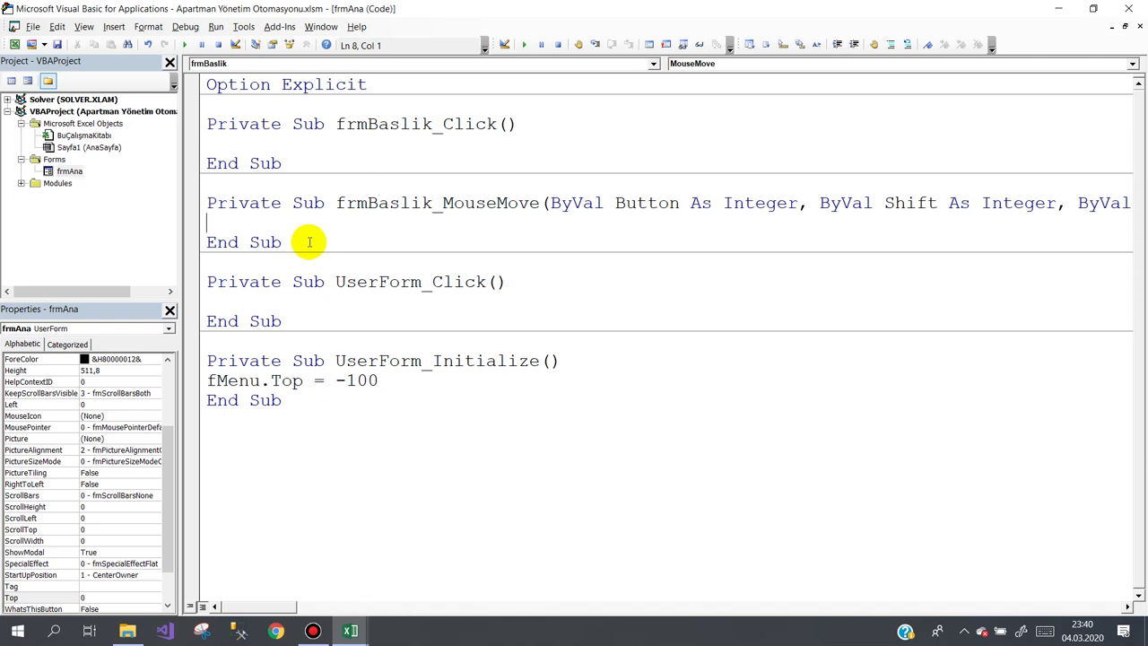
{"action": "type", "text": "fMe"}
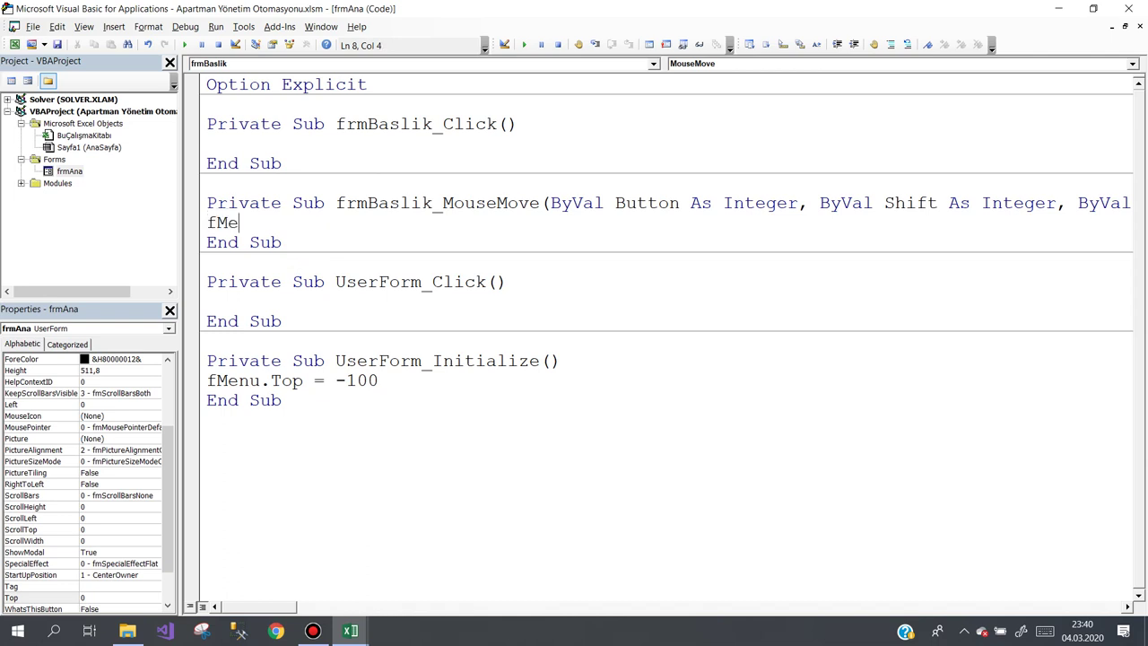
{"action": "key", "text": "ctrl+space"}
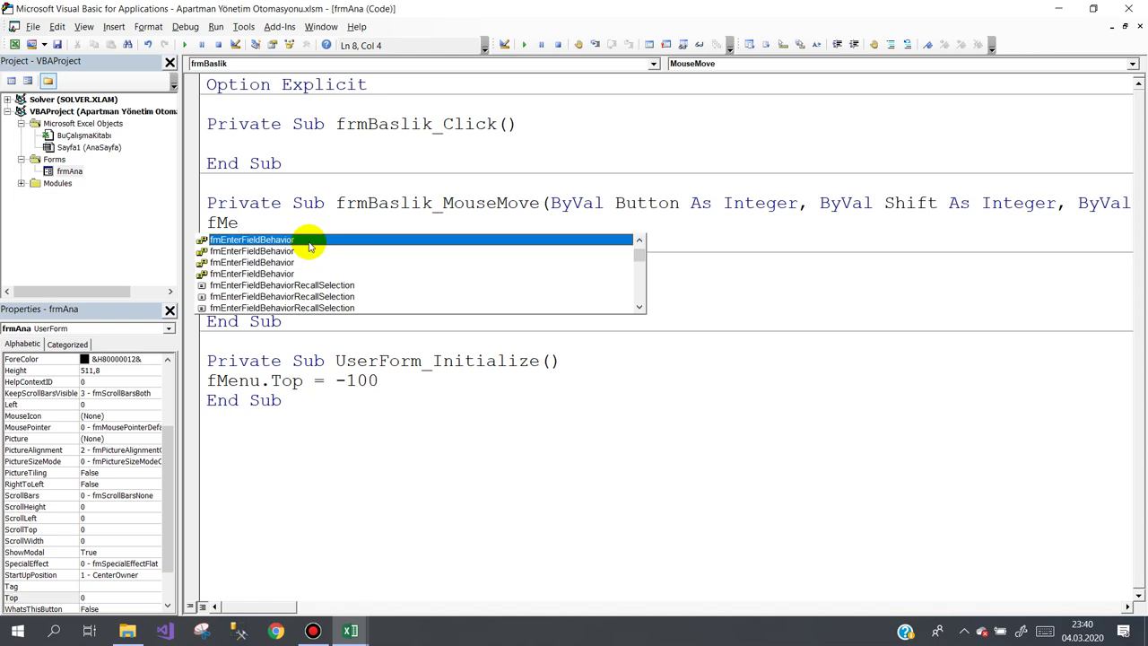
{"action": "type", "text": "nu."}
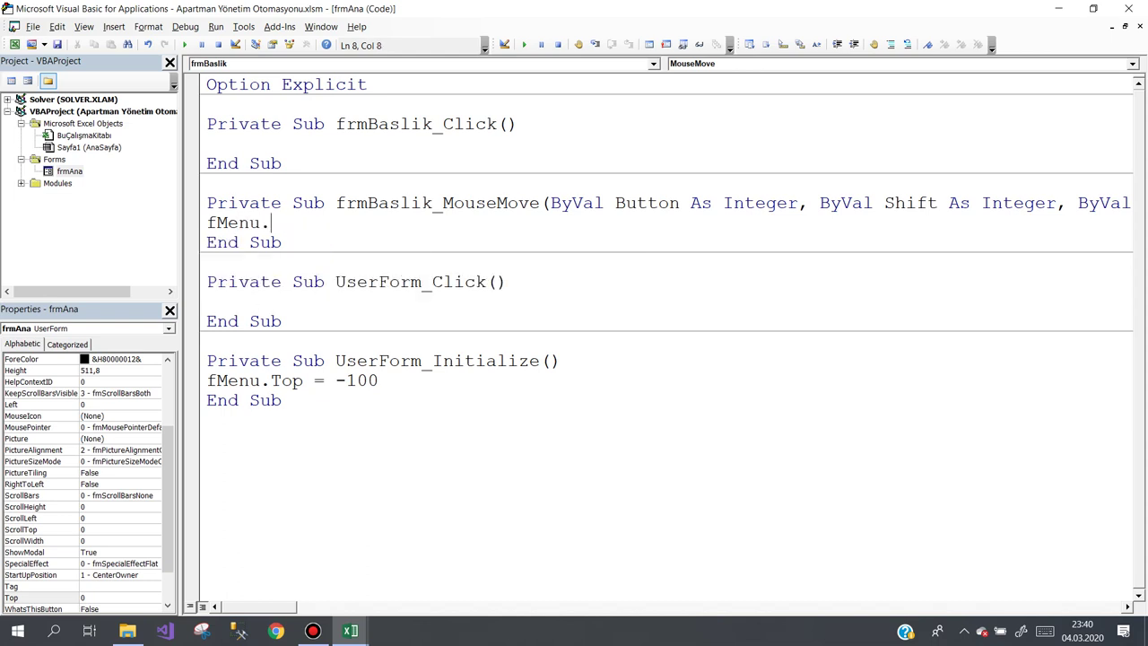
{"action": "type", "text": "."}
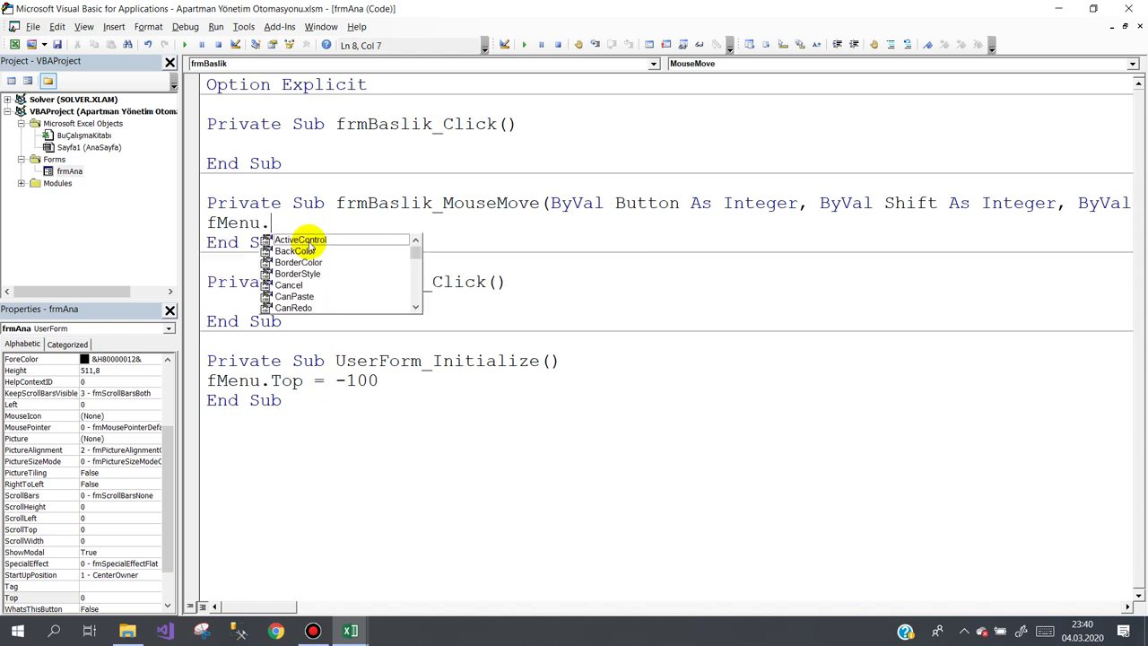
{"action": "type", "text": "to"}
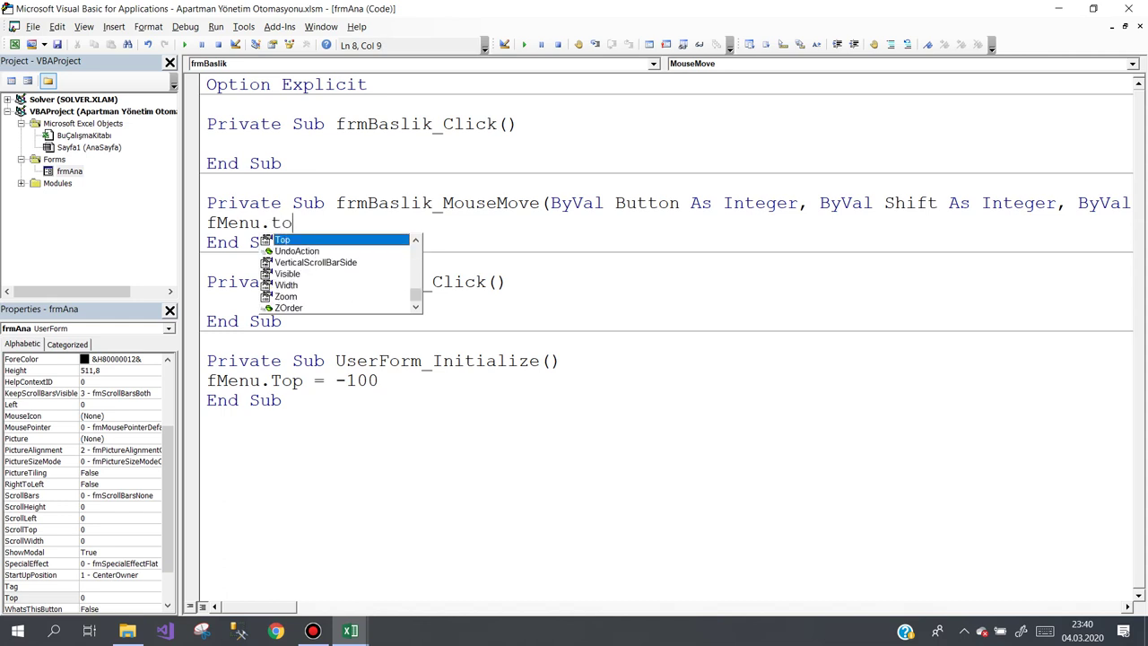
{"action": "type", "text": "="}
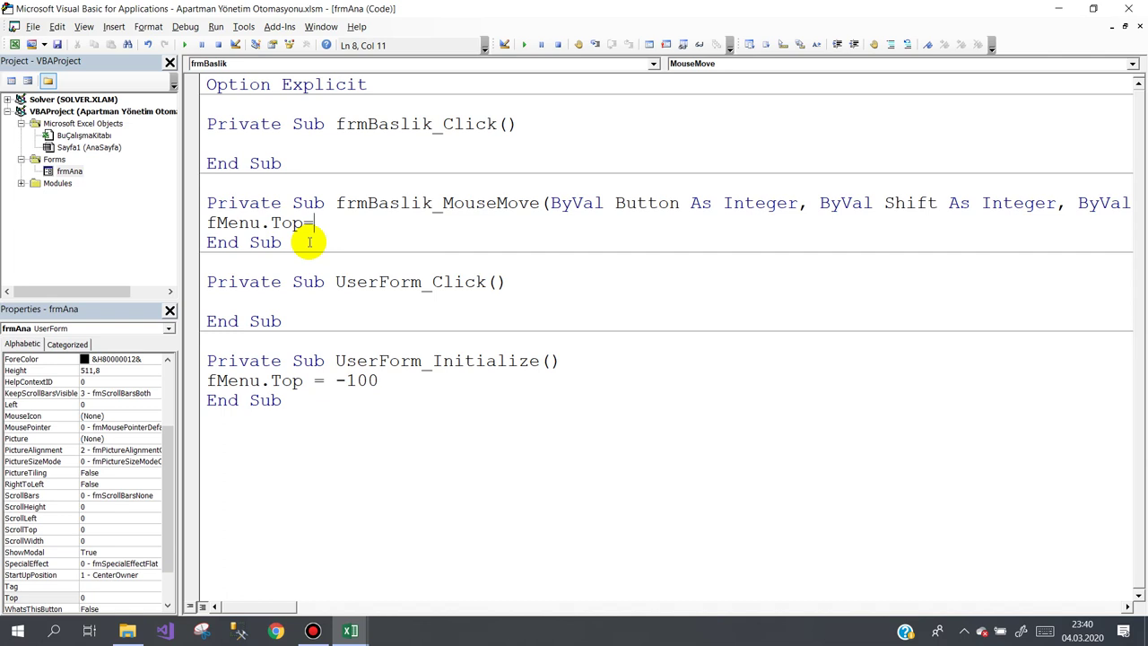
{"action": "type", "text": "0"}
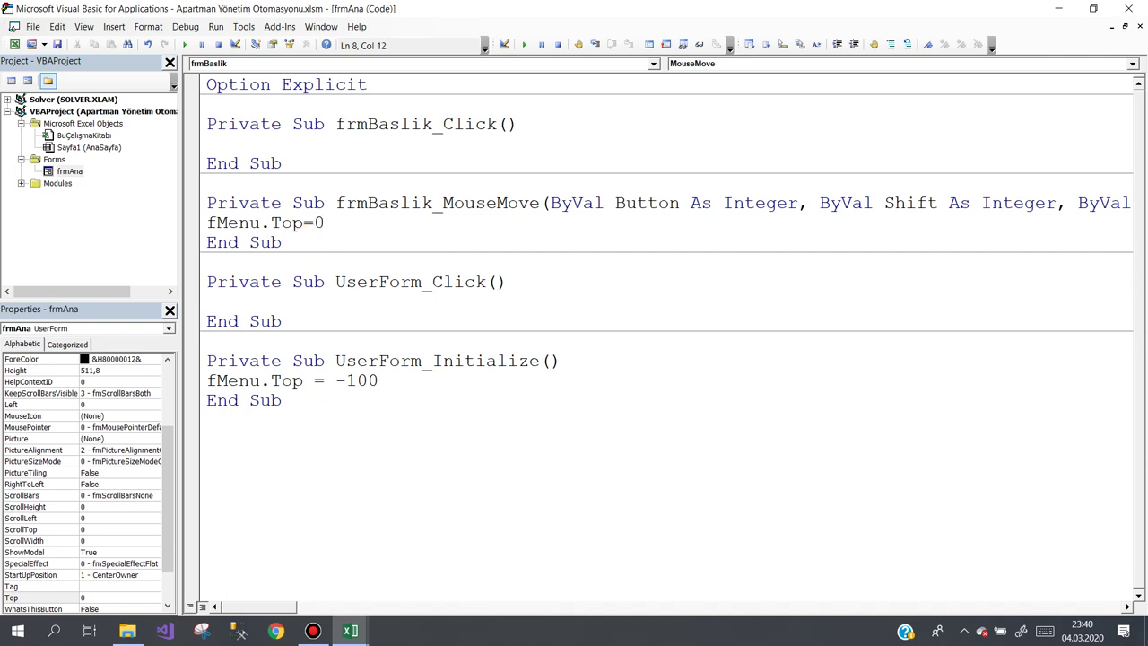
{"action": "left_click", "coordinate": [379, 340]}
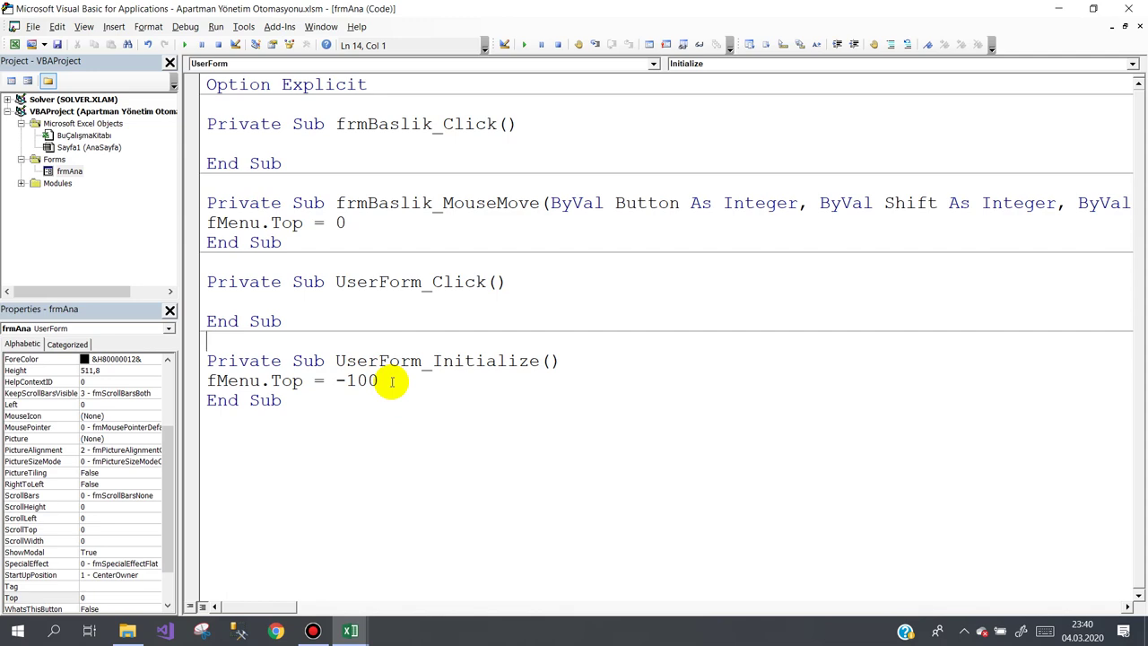
- Add a UserForm_MouseMove handler and paste fMenu.Top = -100 into it
{"action": "left_click", "coordinate": [256, 303]}
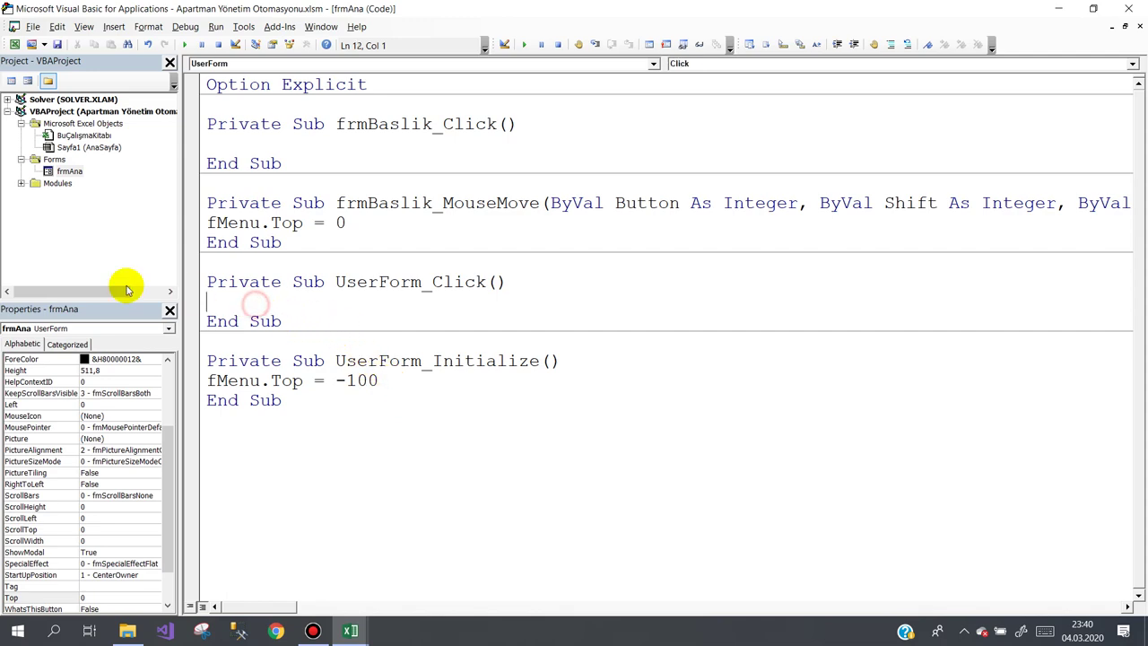
{"action": "double_click", "coordinate": [69, 171]}
{"action": "double_click", "coordinate": [366, 257]}
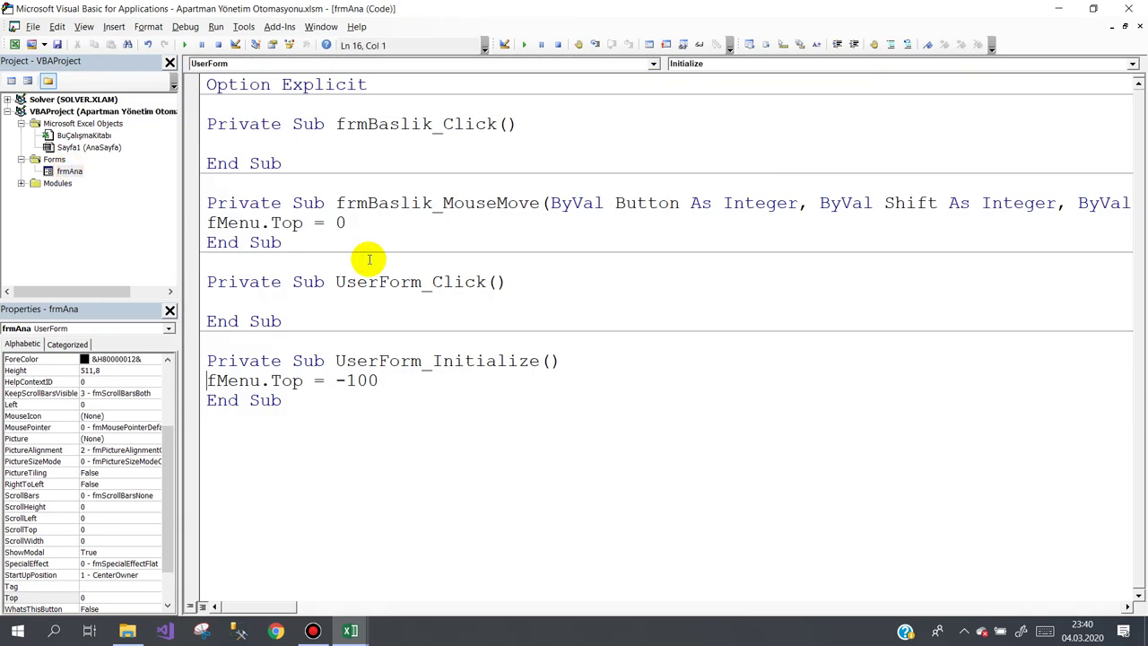
{"action": "left_click", "coordinate": [756, 67]}
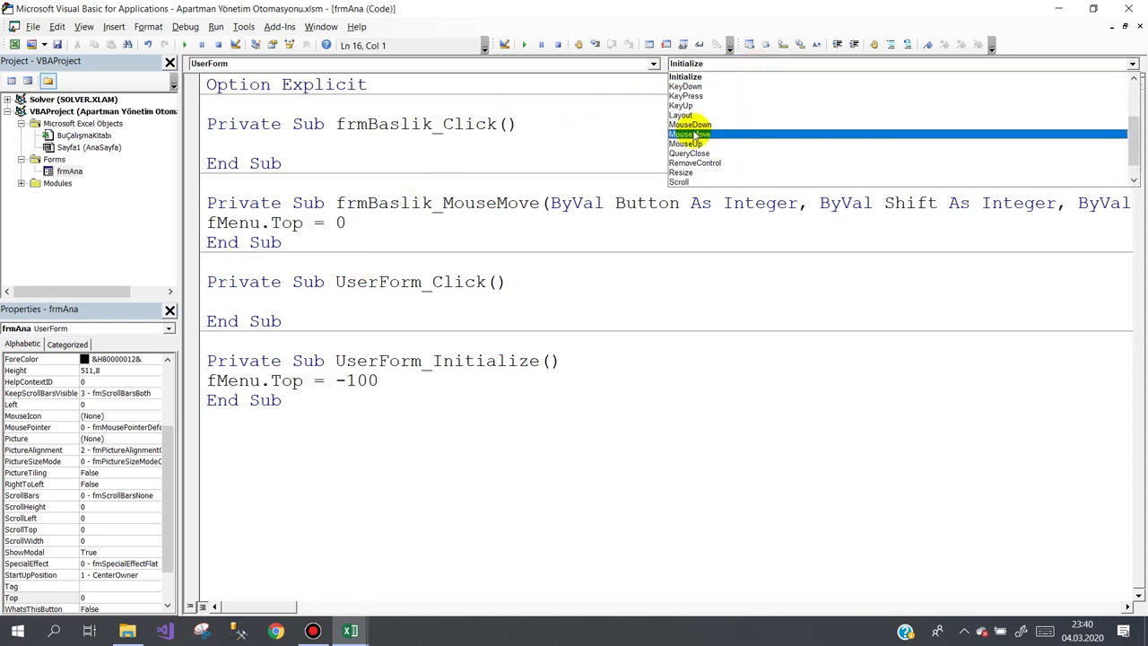
{"action": "left_click", "coordinate": [697, 137]}
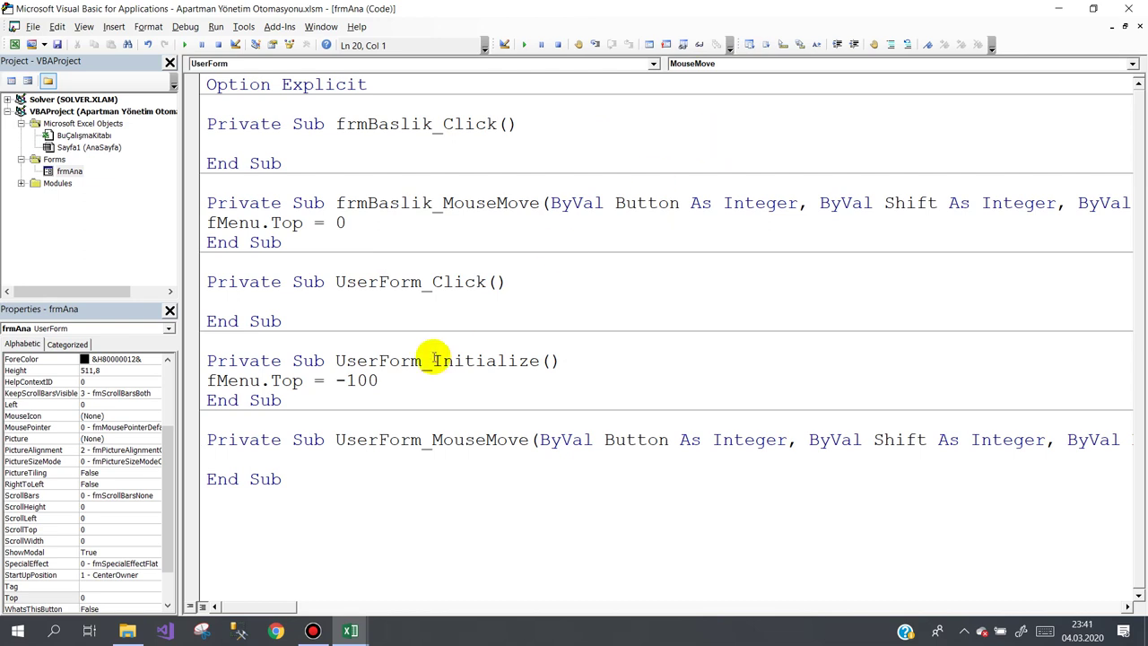
{"action": "left_click_drag", "start_coordinate": [379, 381], "coordinate": [205, 382]}
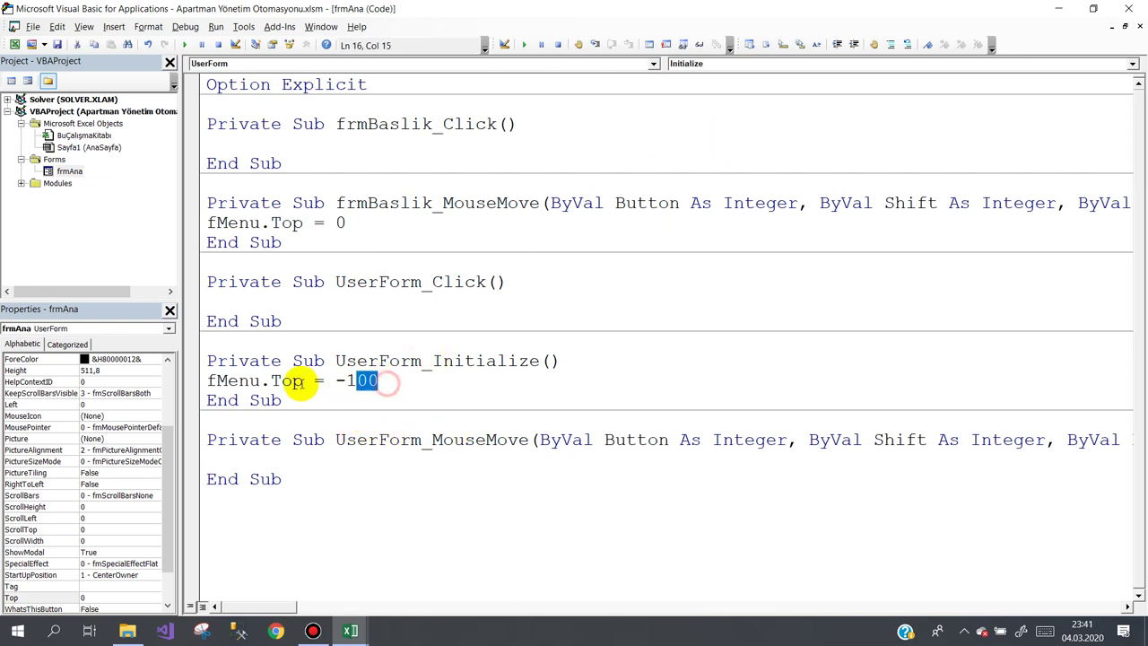
{"action": "key", "text": "ctrl+c"}
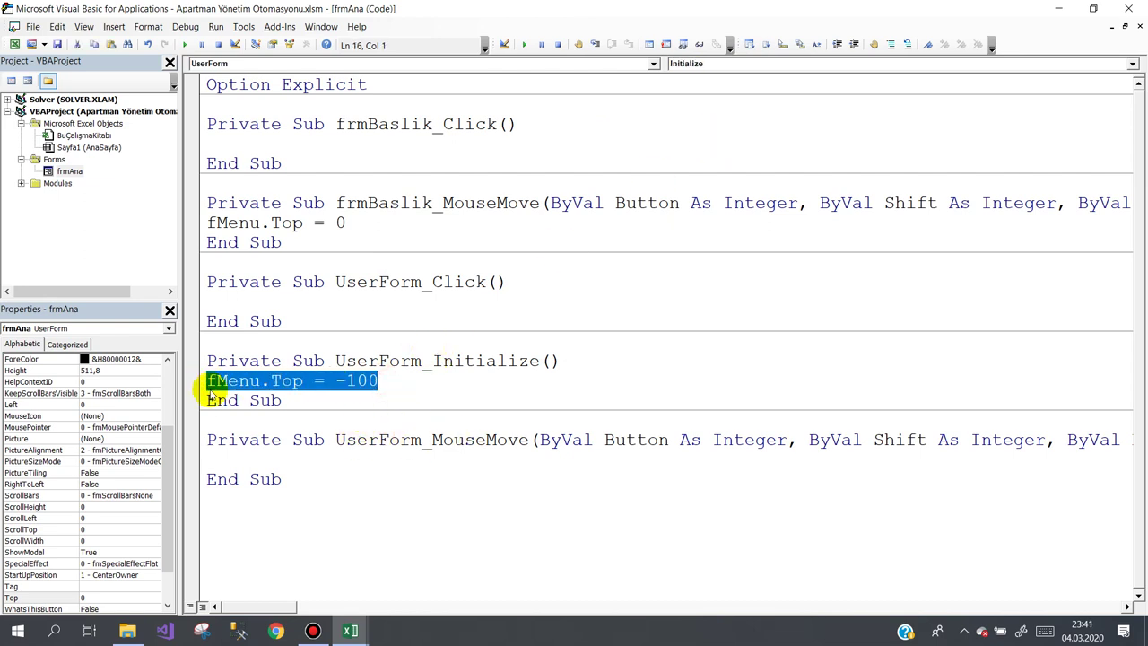
{"action": "left_click", "coordinate": [226, 459]}
{"action": "key", "text": "ctrl+v"}
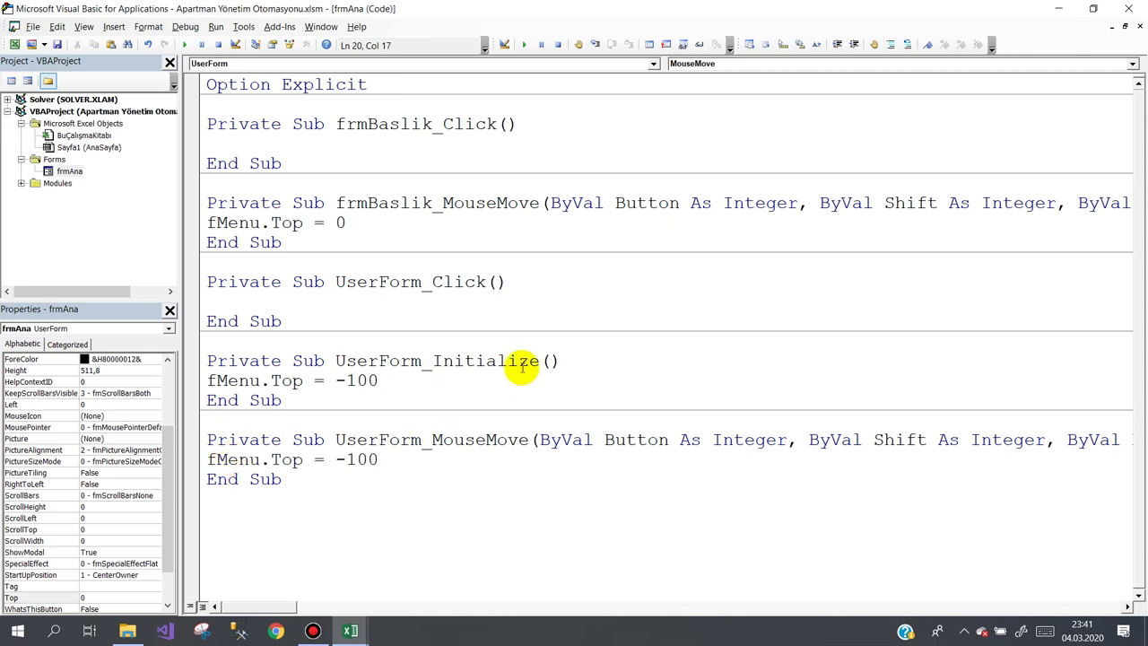
{"action": "left_click", "coordinate": [563, 320]}
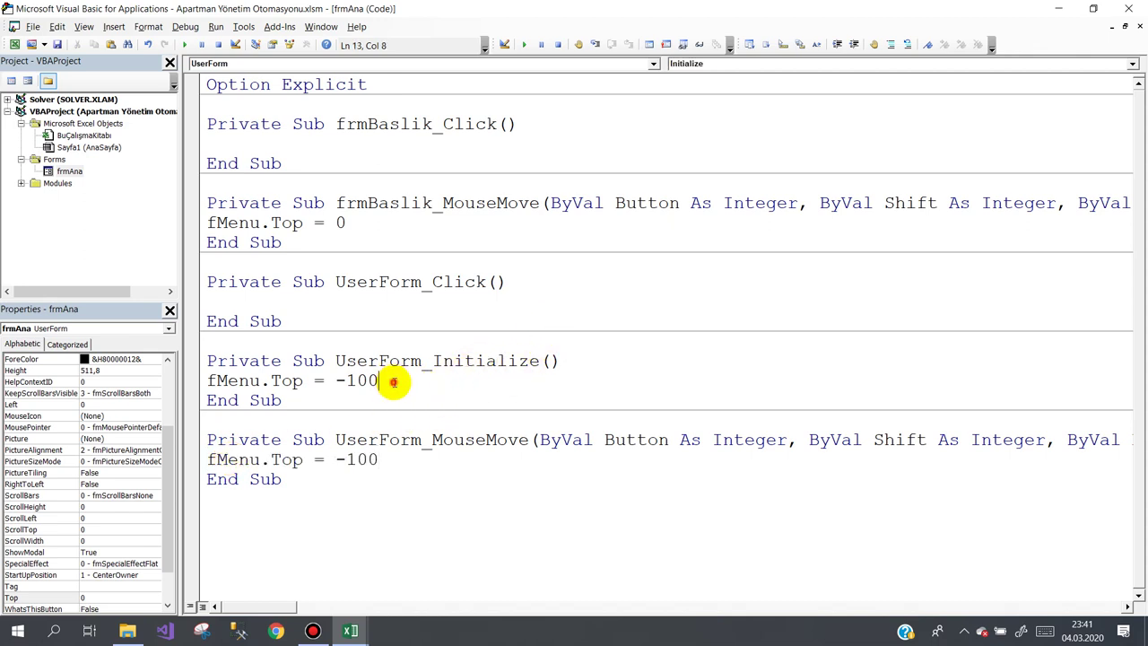
- Highlight the -100 lines in Initialize and MouseMove and Top = 0 in frmBaslik_MouseMove
{"action": "left_click_drag", "start_coordinate": [379, 381], "coordinate": [204, 382]}
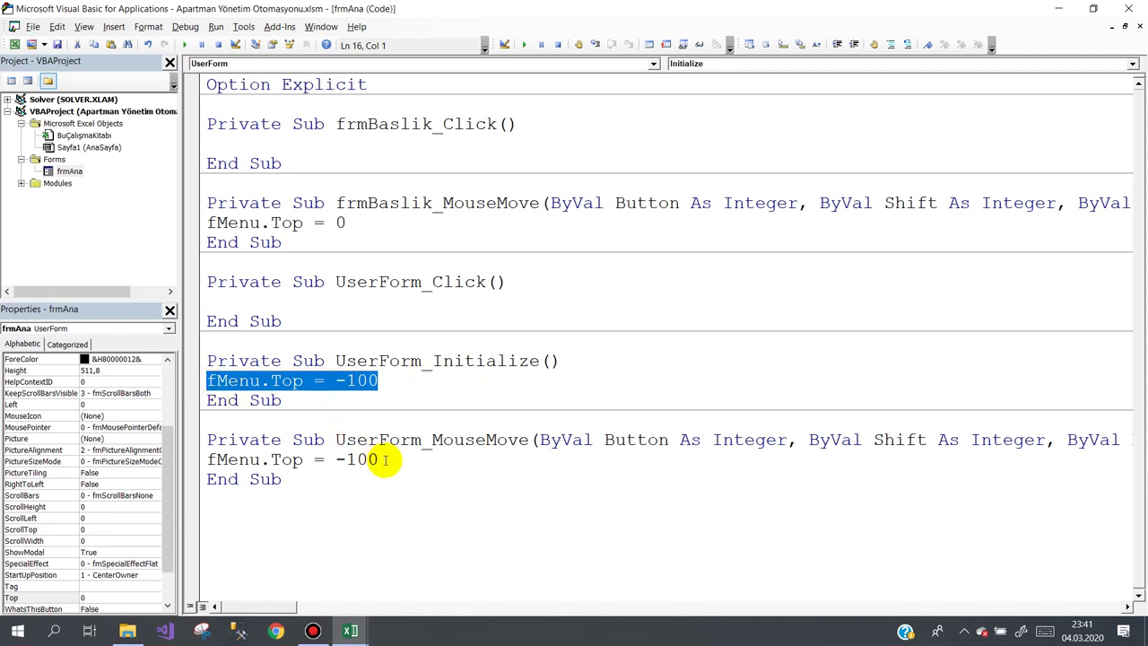
{"action": "left_click_drag", "start_coordinate": [379, 459], "coordinate": [204, 460]}
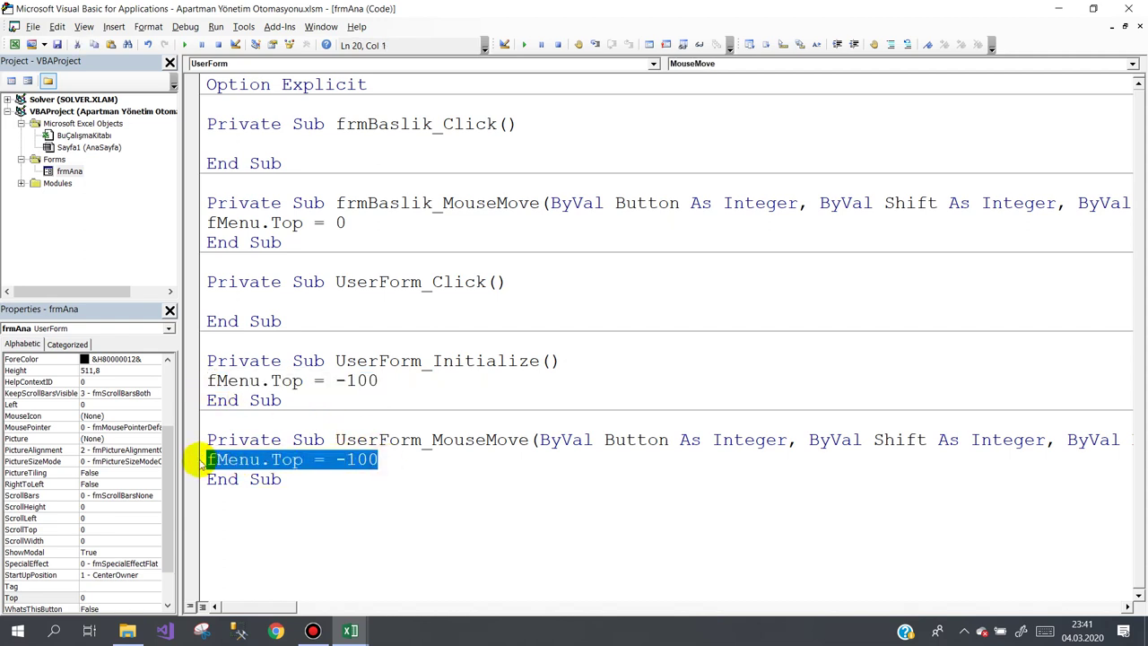
{"action": "left_click_drag", "start_coordinate": [352, 222], "coordinate": [249, 224]}
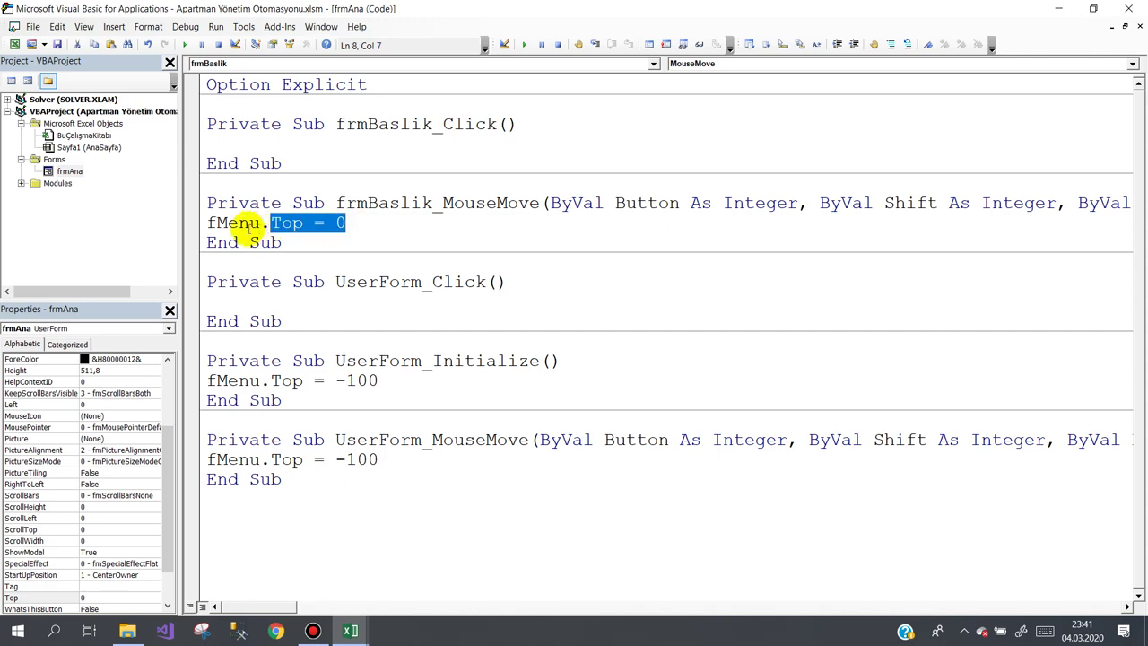
- Run the form, hover the top strip to reveal the navy menu, then close it
{"action": "left_click", "coordinate": [187, 47]}
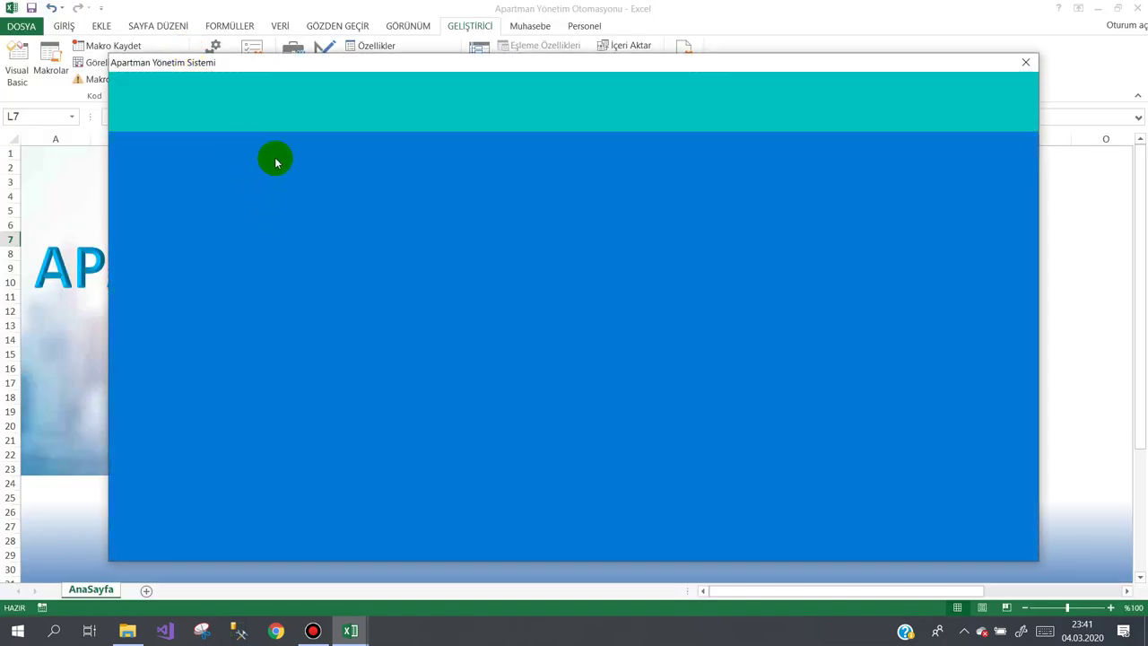
{"action": "mouse_move", "coordinate": [201, 129]}
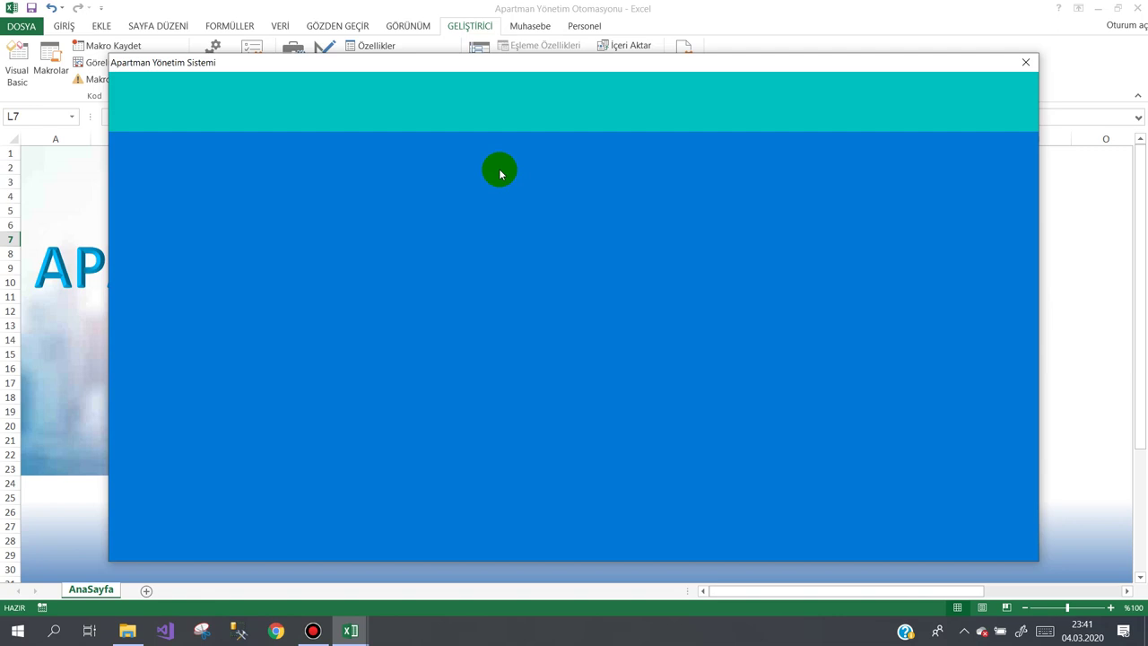
{"action": "mouse_move", "coordinate": [556, 154]}
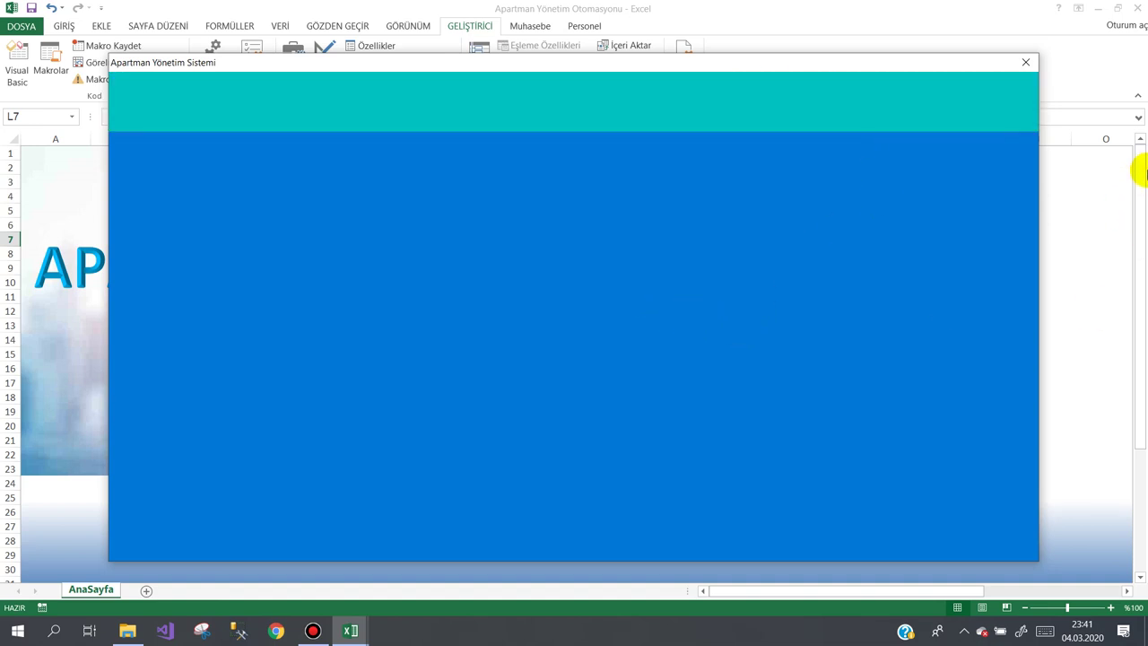
{"action": "mouse_move", "coordinate": [986, 90]}
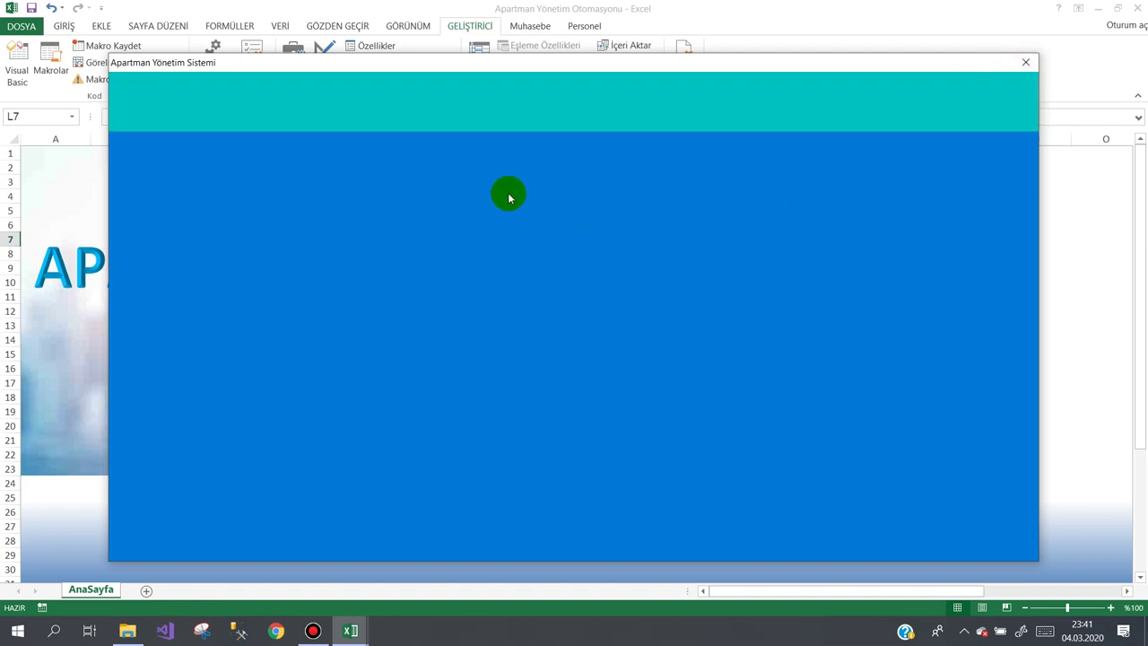
{"action": "mouse_move", "coordinate": [417, 106]}
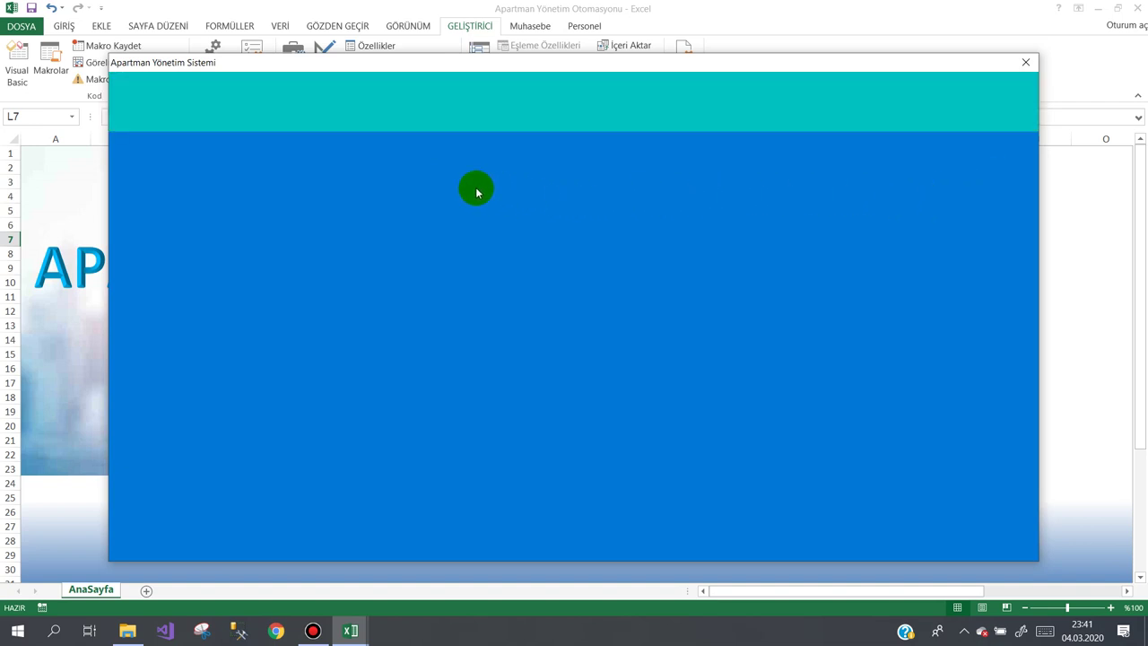
{"action": "left_click", "coordinate": [1025, 61]}
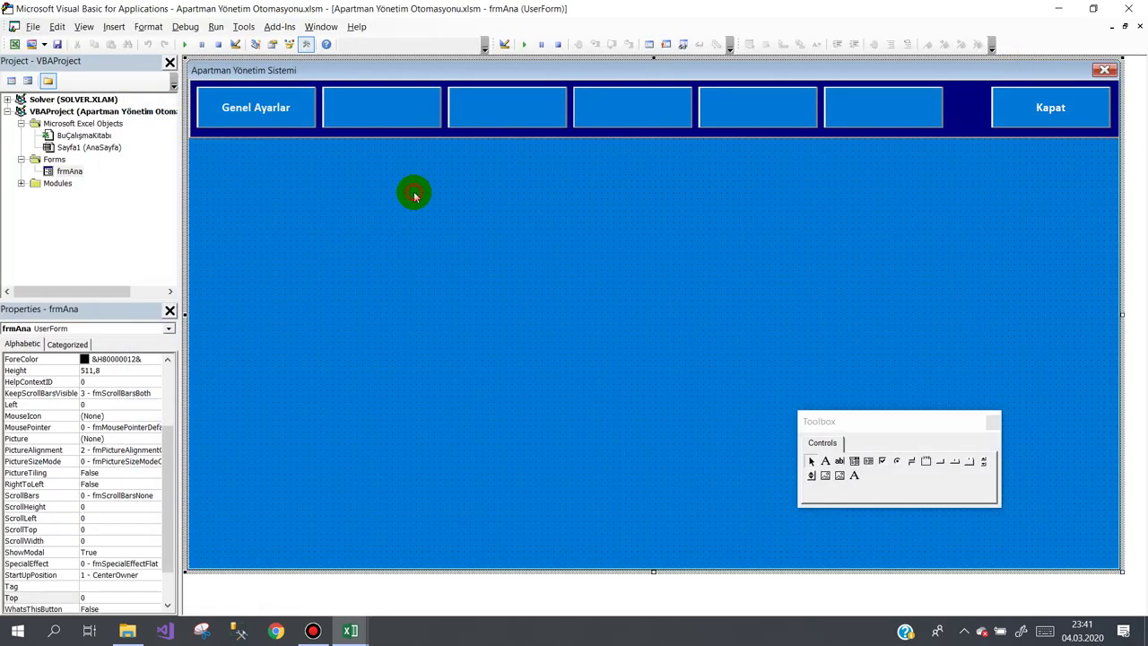
{"action": "left_click", "coordinate": [211, 136]}
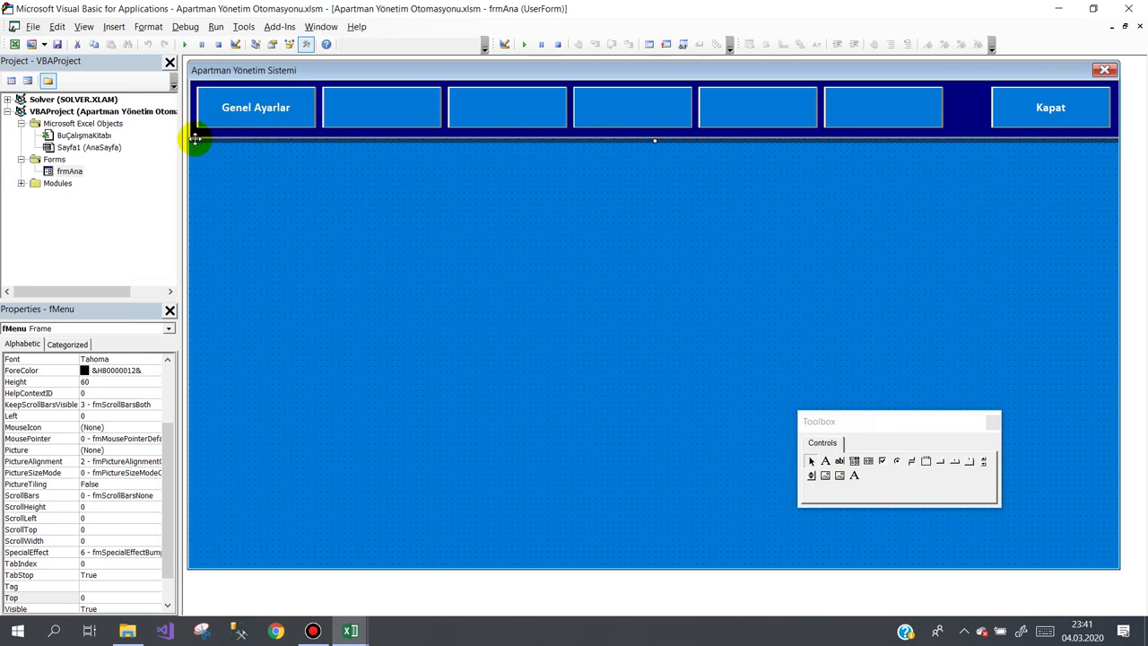
{"action": "left_click_drag", "start_coordinate": [198, 138], "coordinate": [201, 136]}
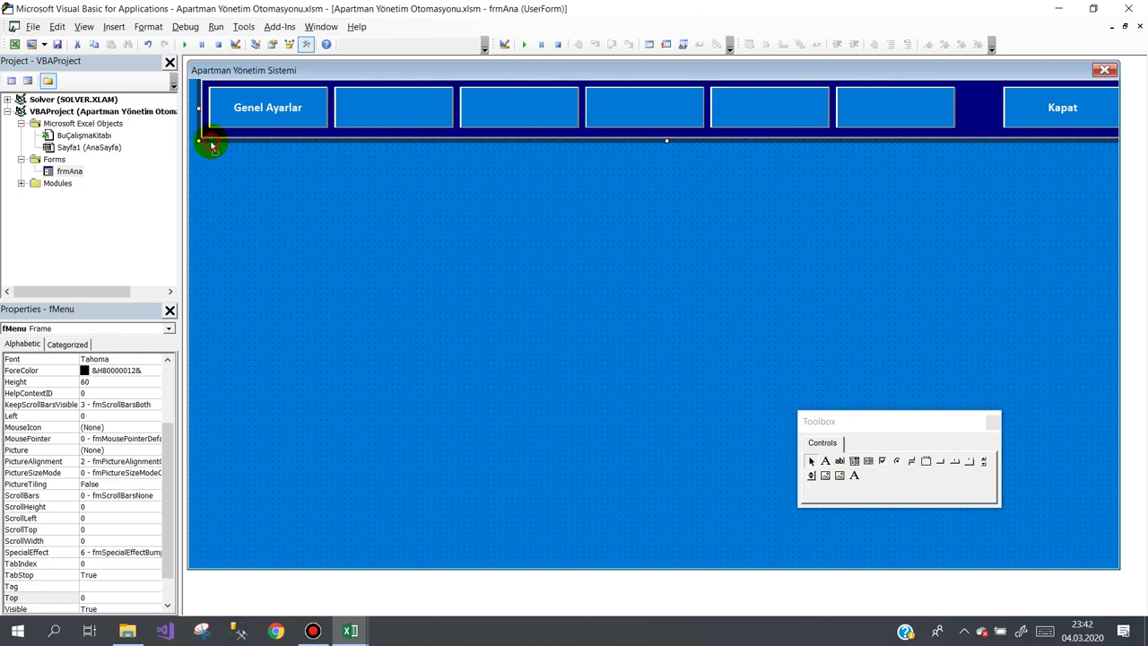
{"action": "left_click_drag", "start_coordinate": [195, 141], "coordinate": [208, 131]}
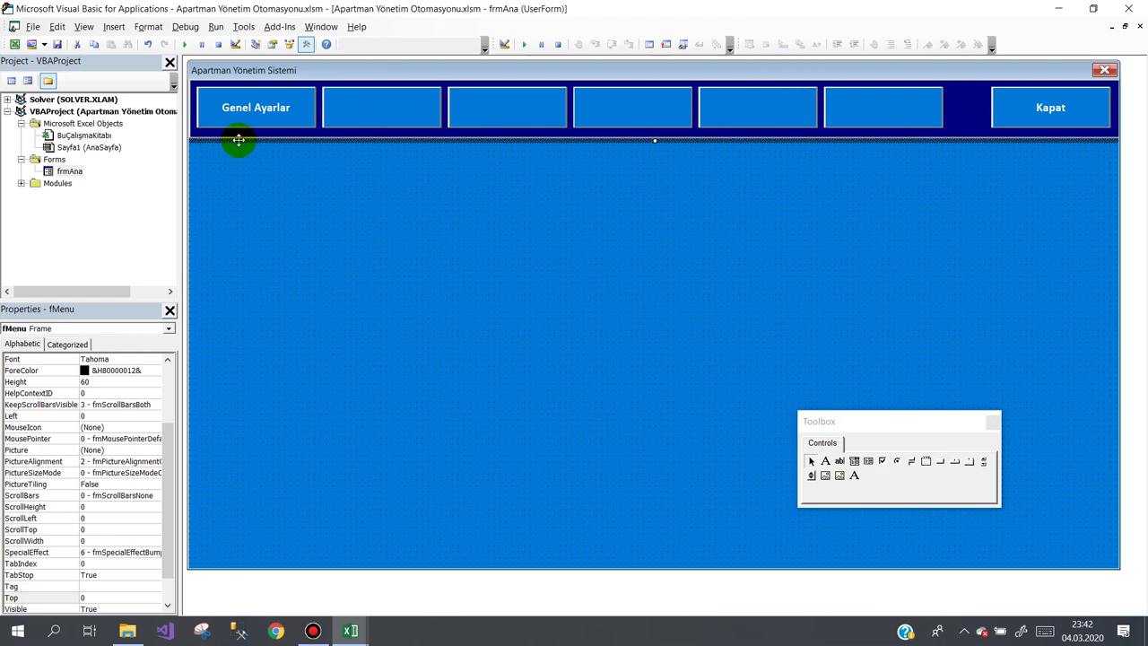
{"action": "left_click", "coordinate": [93, 328]}
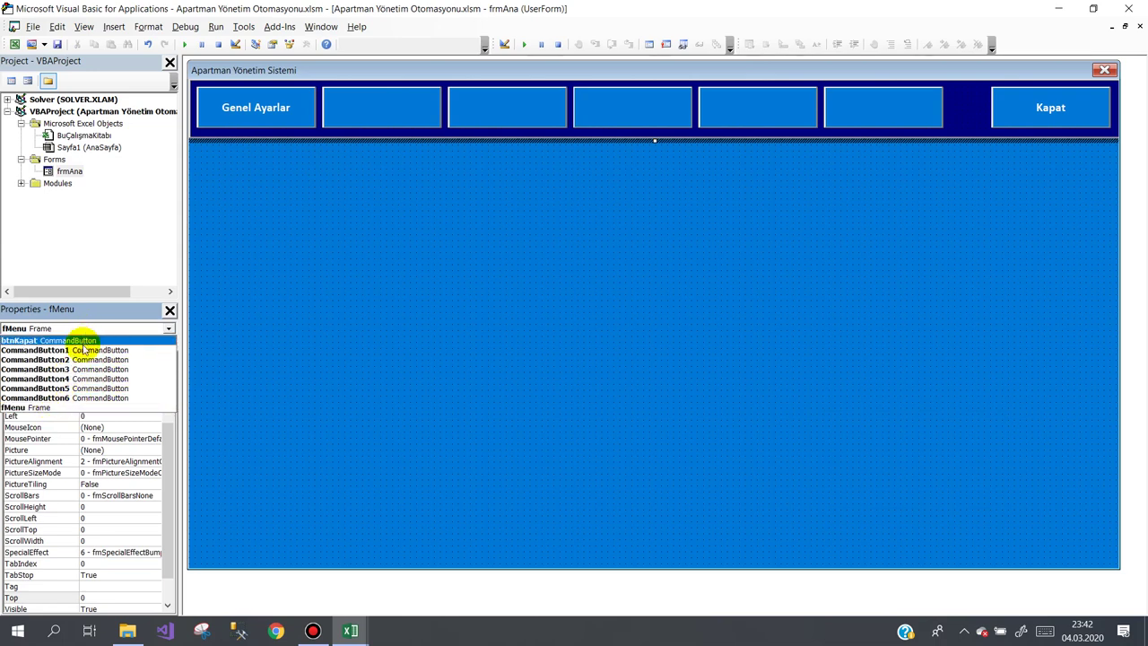
{"action": "left_click", "coordinate": [63, 408]}
{"action": "left_click", "coordinate": [251, 261]}
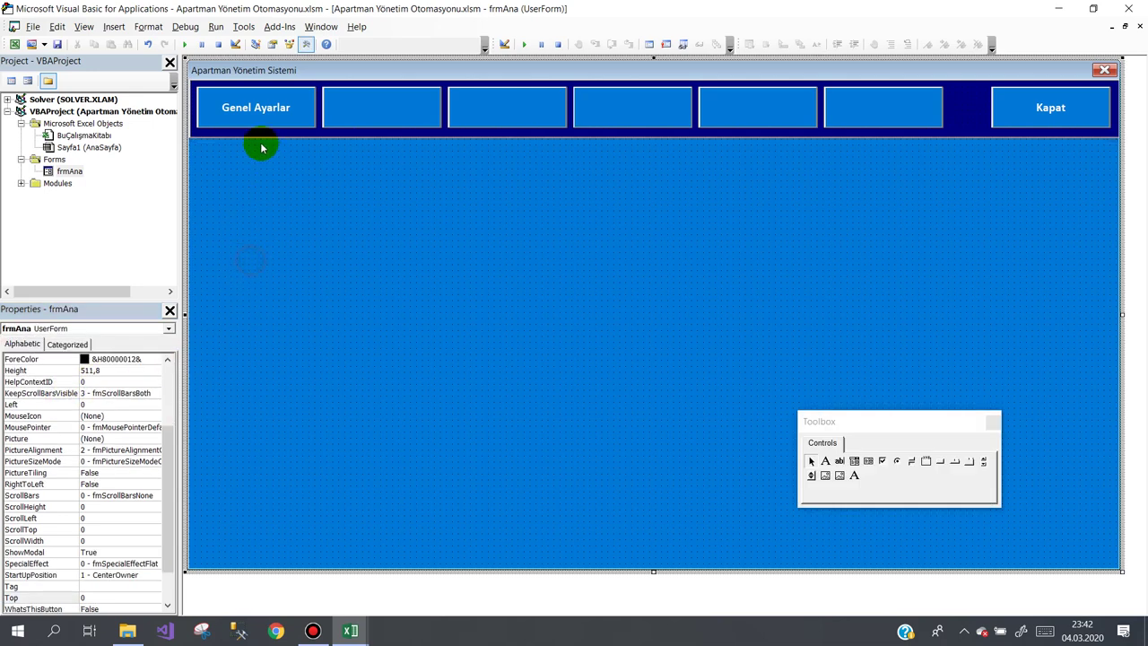
{"action": "left_click", "coordinate": [304, 137]}
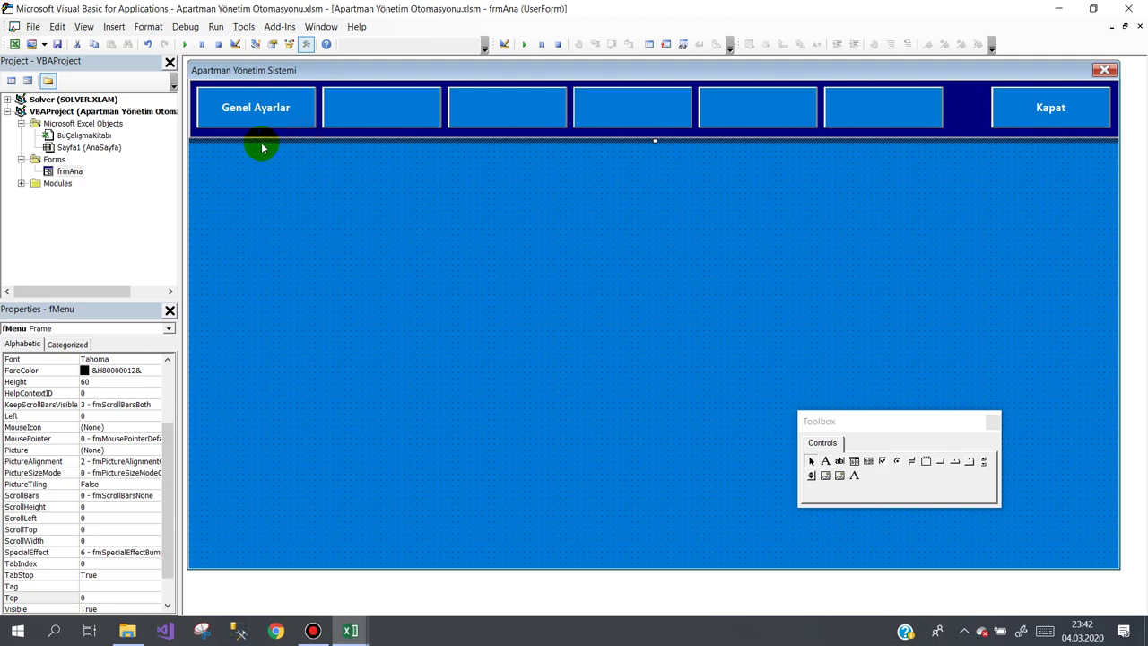
{"action": "left_click_drag", "start_coordinate": [265, 140], "coordinate": [295, 141]}
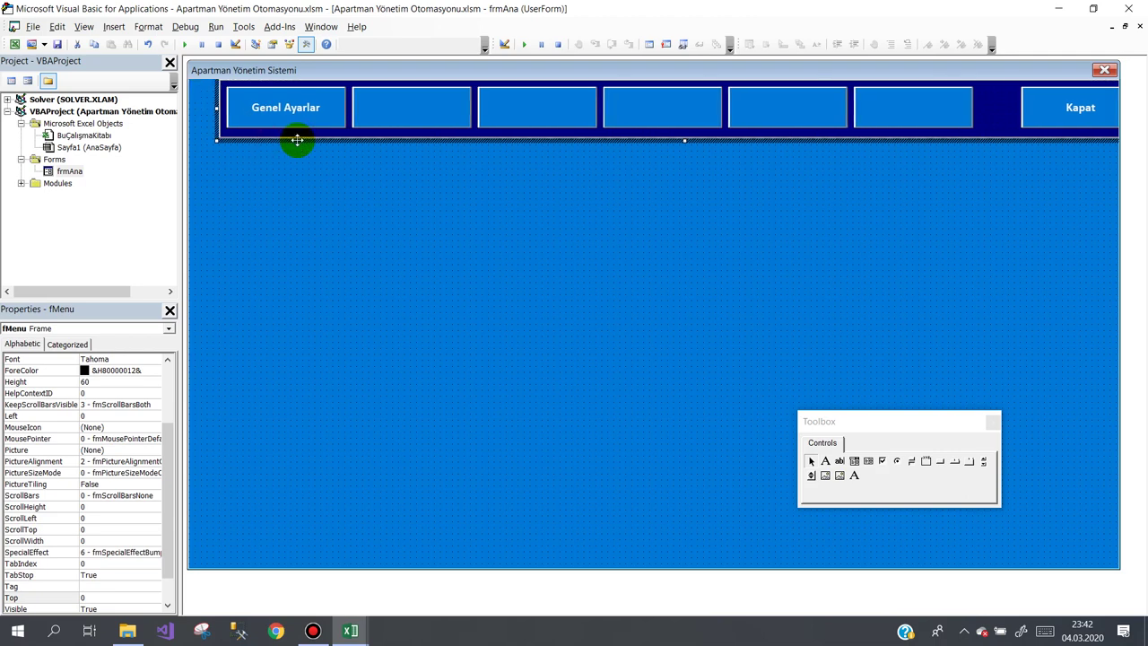
{"action": "key", "text": "ctrl+z"}
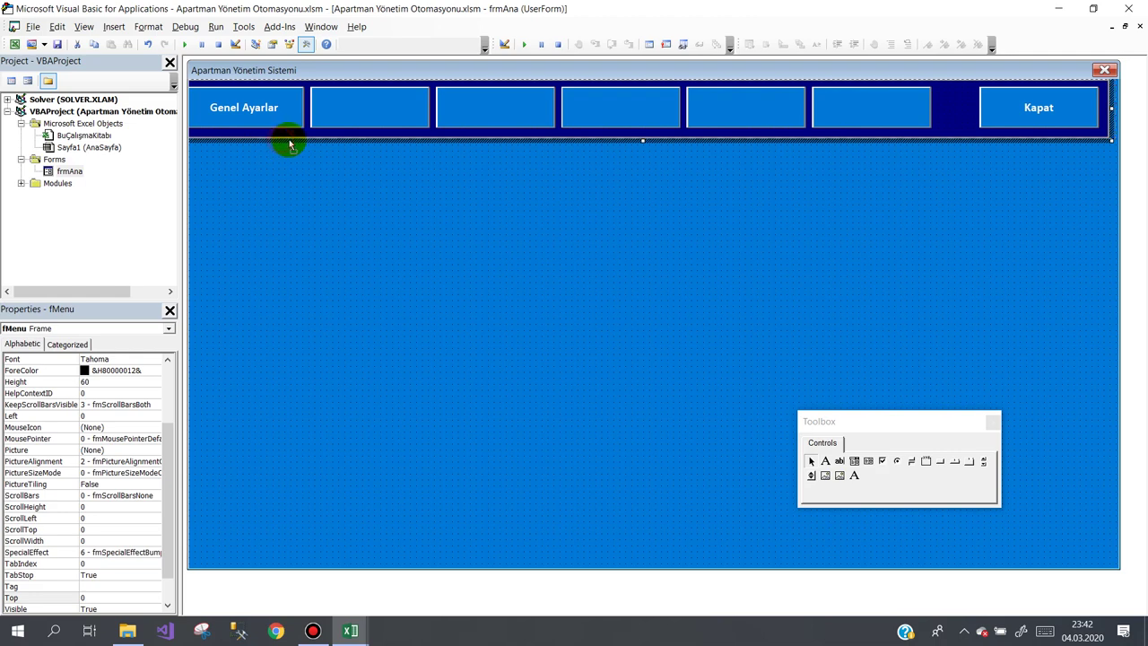
{"action": "left_click_drag", "start_coordinate": [281, 139], "coordinate": [290, 139]}
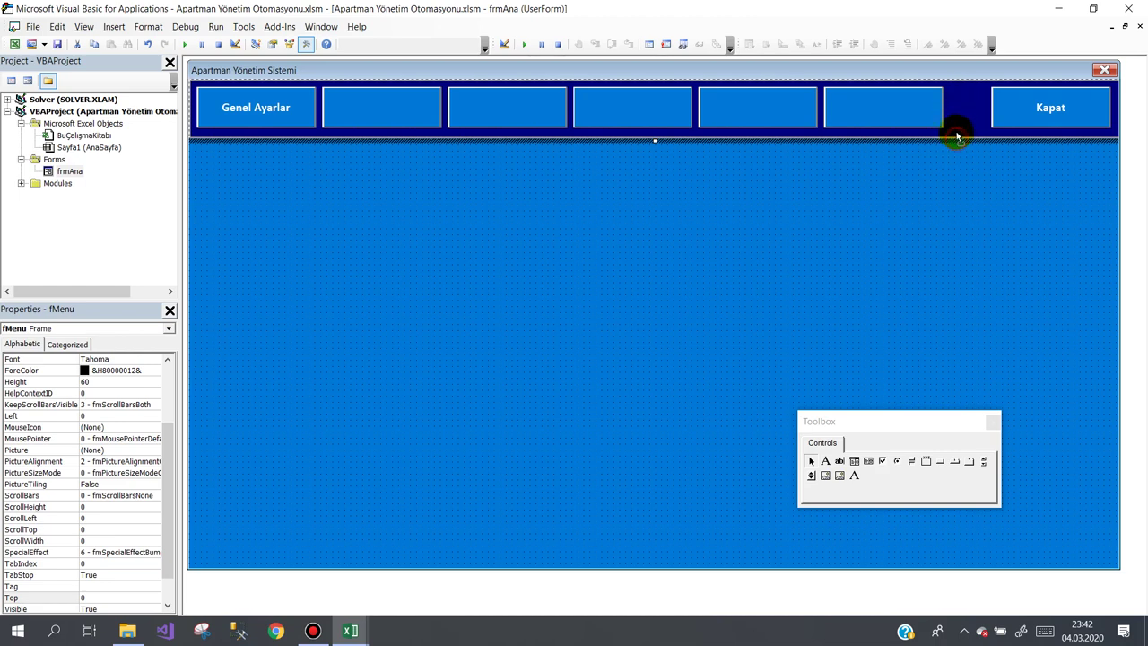
{"action": "left_click_drag", "start_coordinate": [957, 136], "coordinate": [957, 135]}
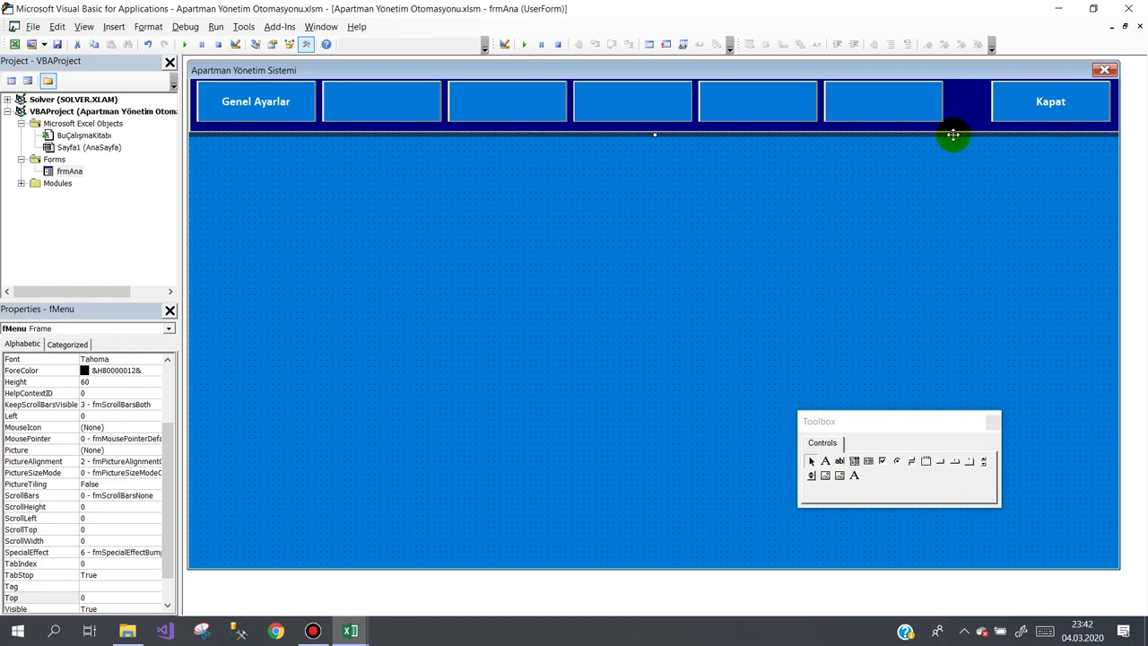
{"action": "key", "text": "ctrl+z"}
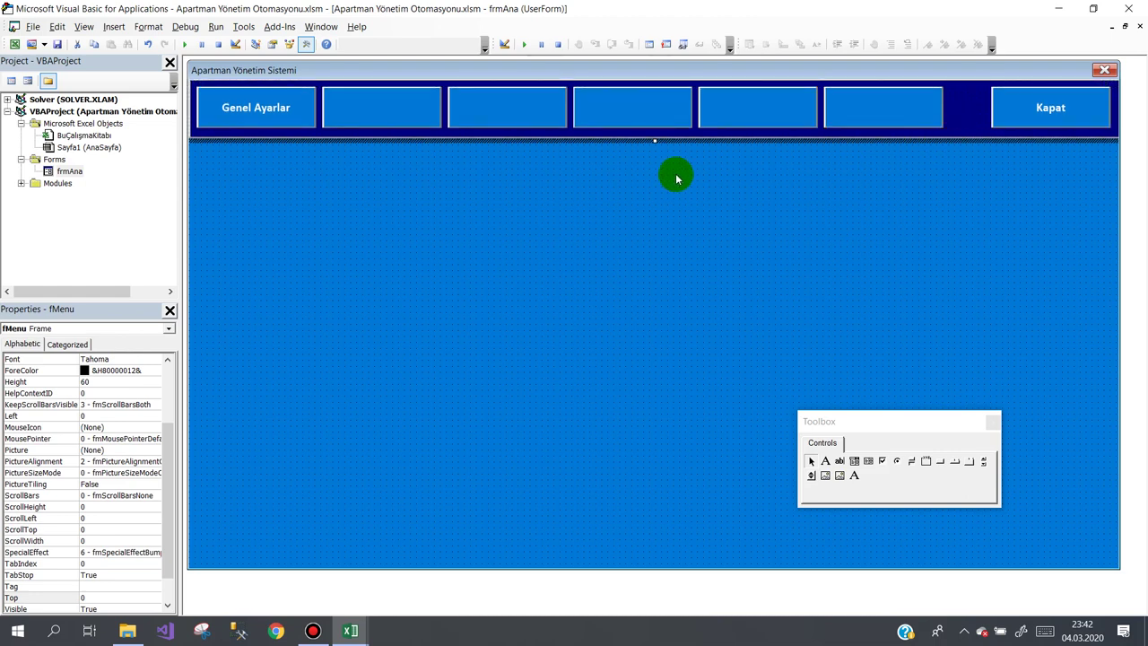
{"action": "left_click", "coordinate": [112, 329]}
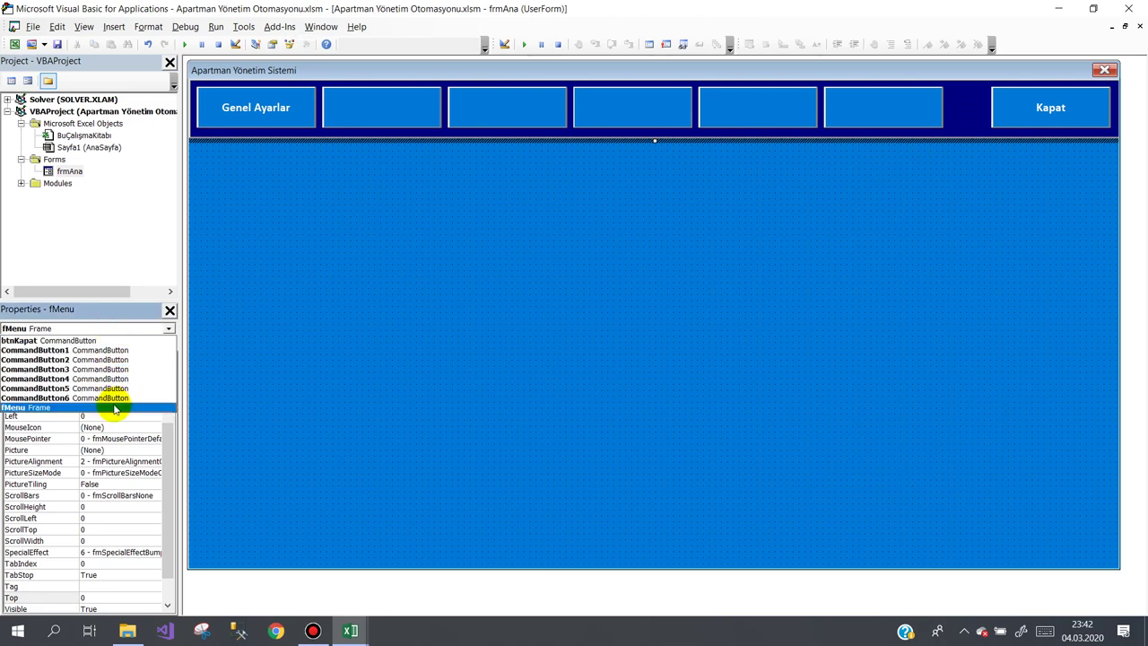
{"action": "left_click", "coordinate": [361, 231]}
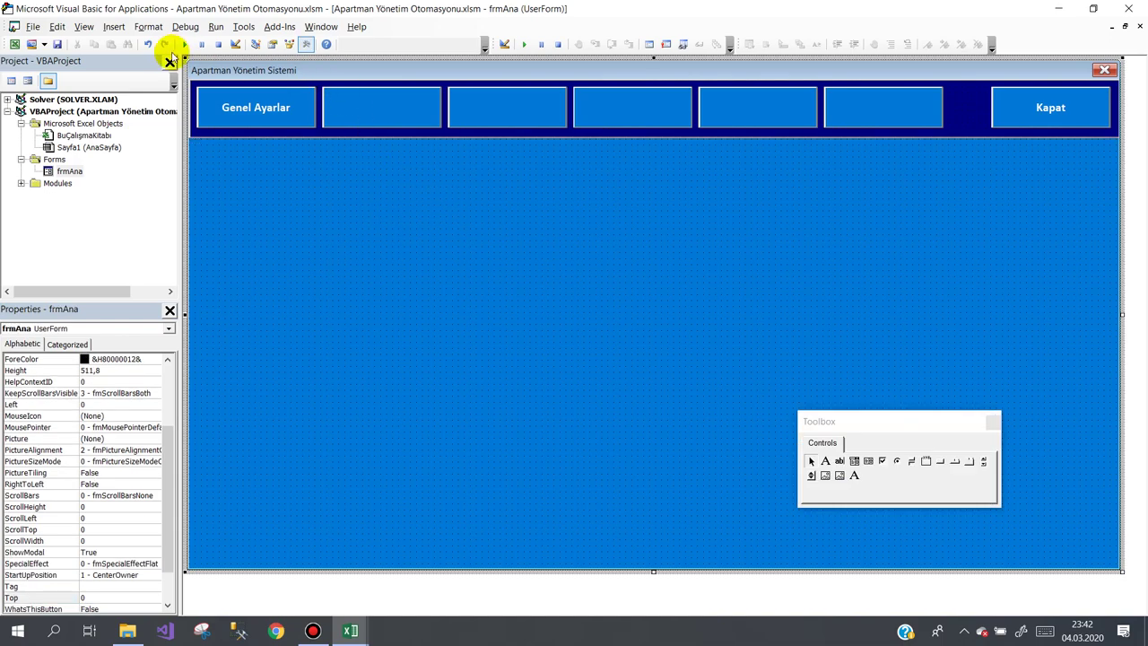
- Rerun the form to see the hover menu, close it, and select Kapat in the designer
{"action": "left_click", "coordinate": [183, 44]}
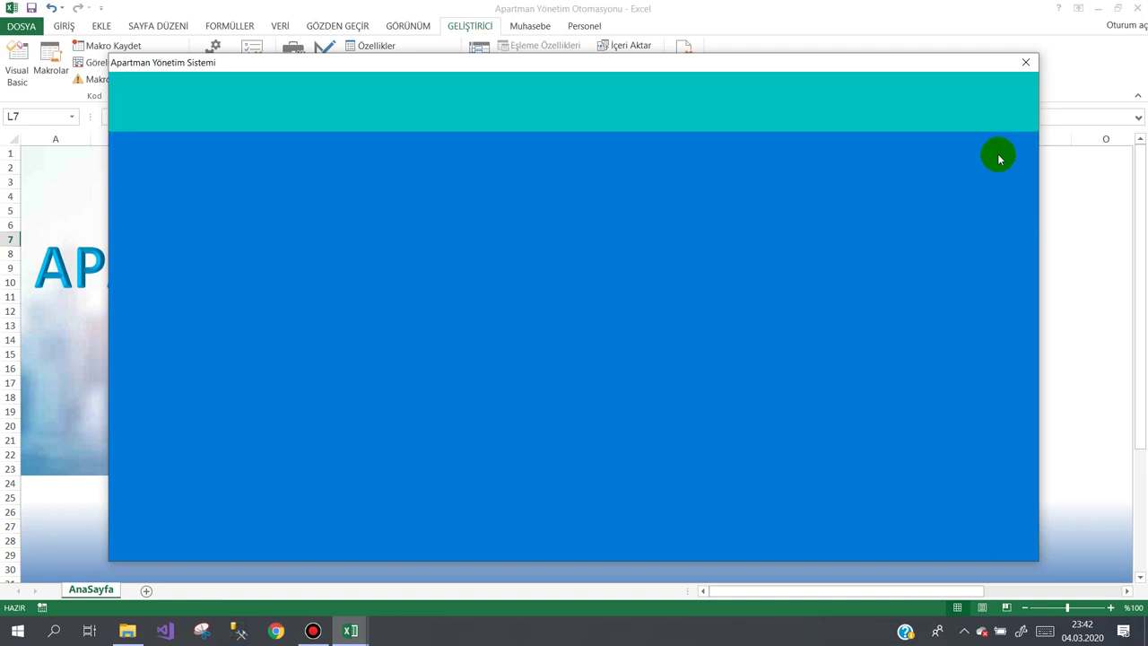
{"action": "mouse_move", "coordinate": [472, 123]}
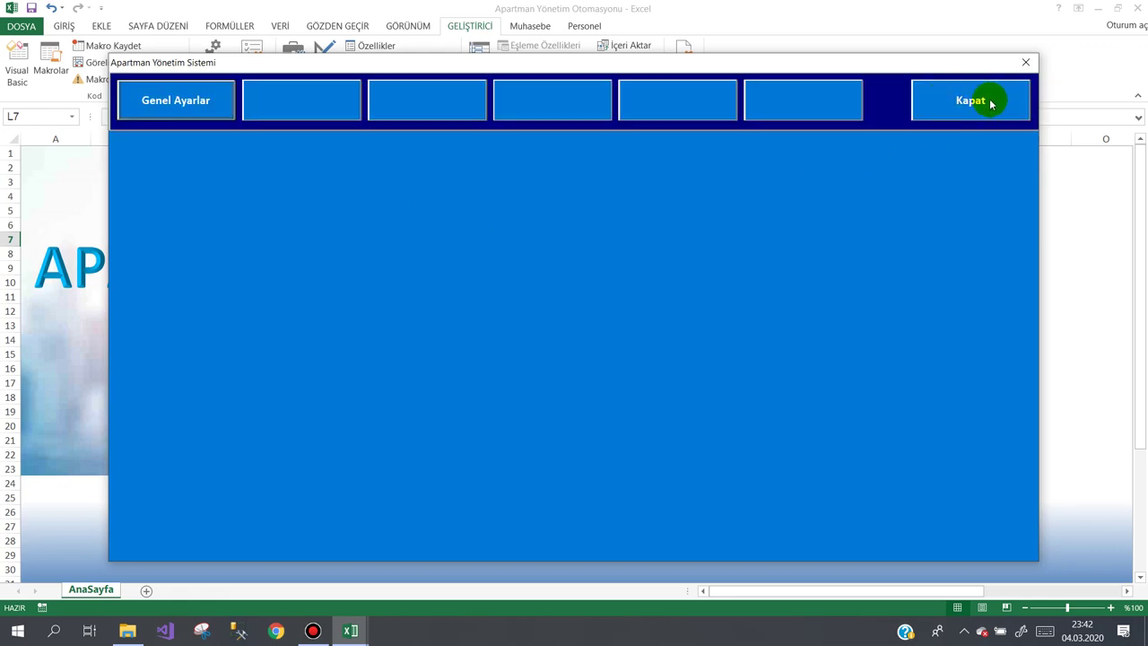
{"action": "left_click", "coordinate": [1025, 63]}
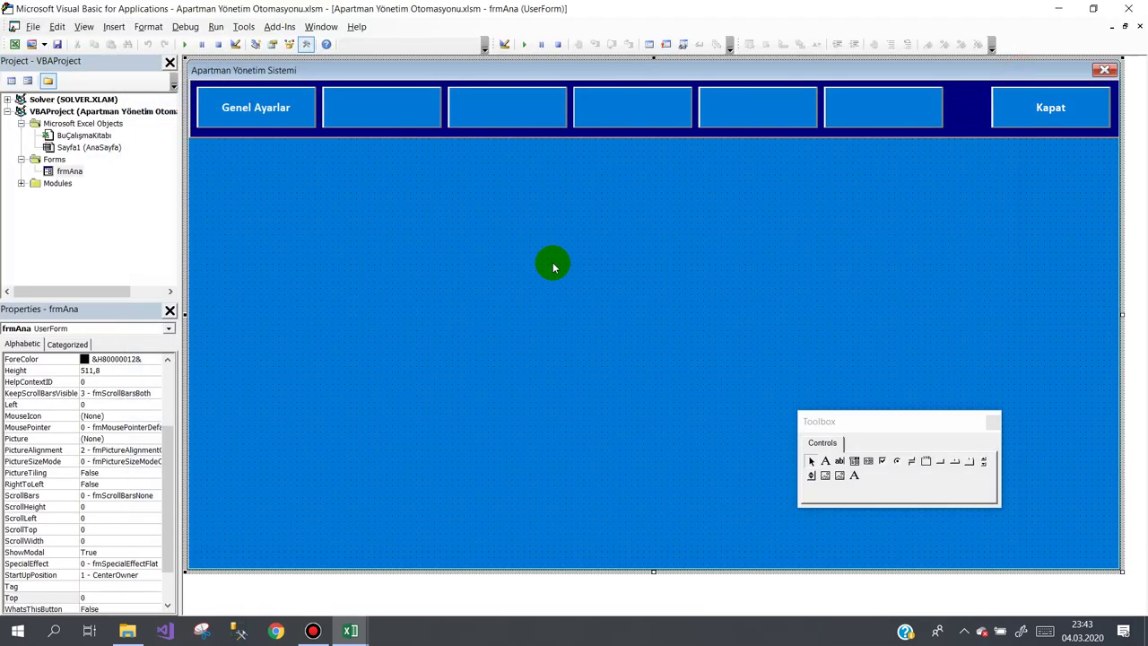
{"action": "left_click", "coordinate": [1045, 110]}
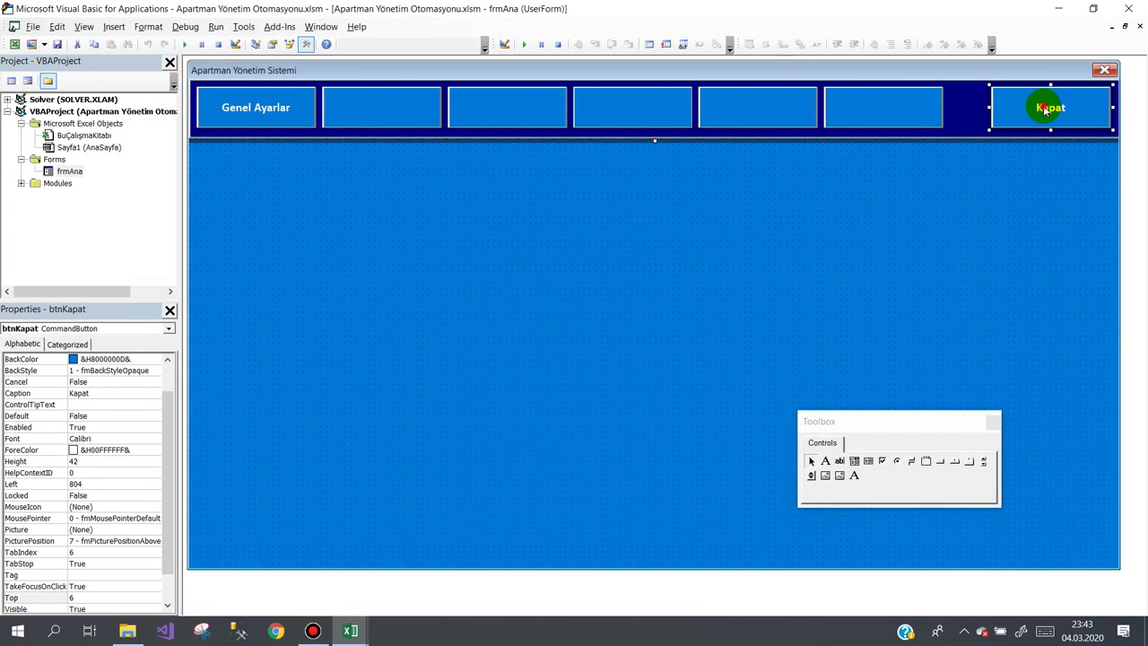
- Write Unload Me in the btnKapat_Click procedure
{"action": "double_click", "coordinate": [1044, 109]}
{"action": "type", "text": "unload"}
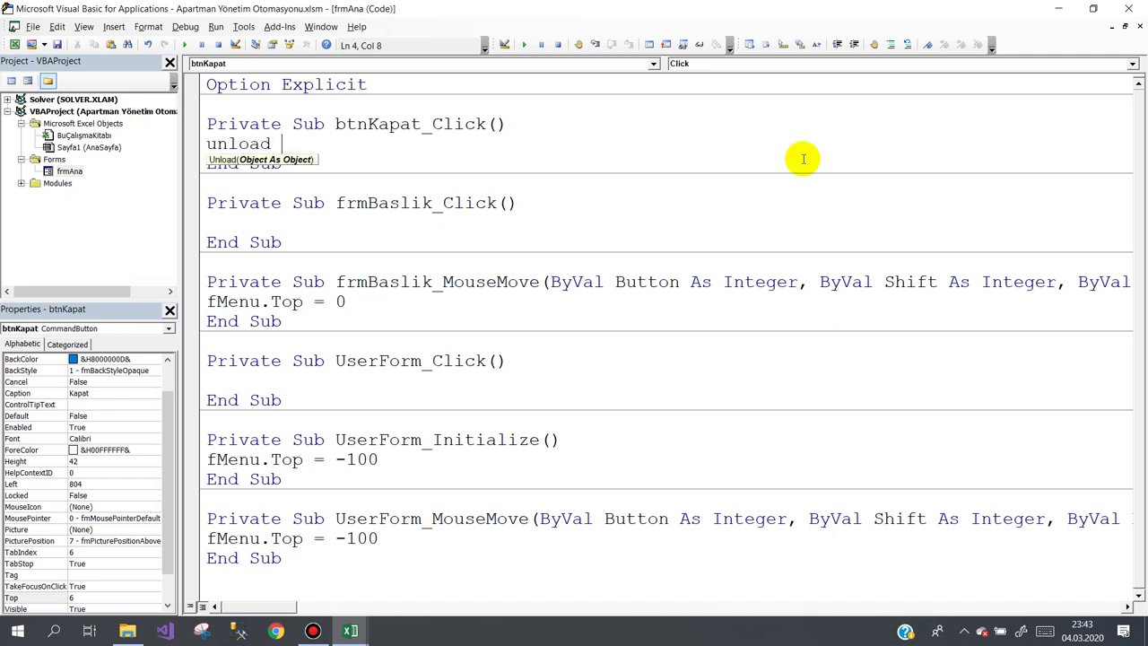
{"action": "type", "text": "me"}
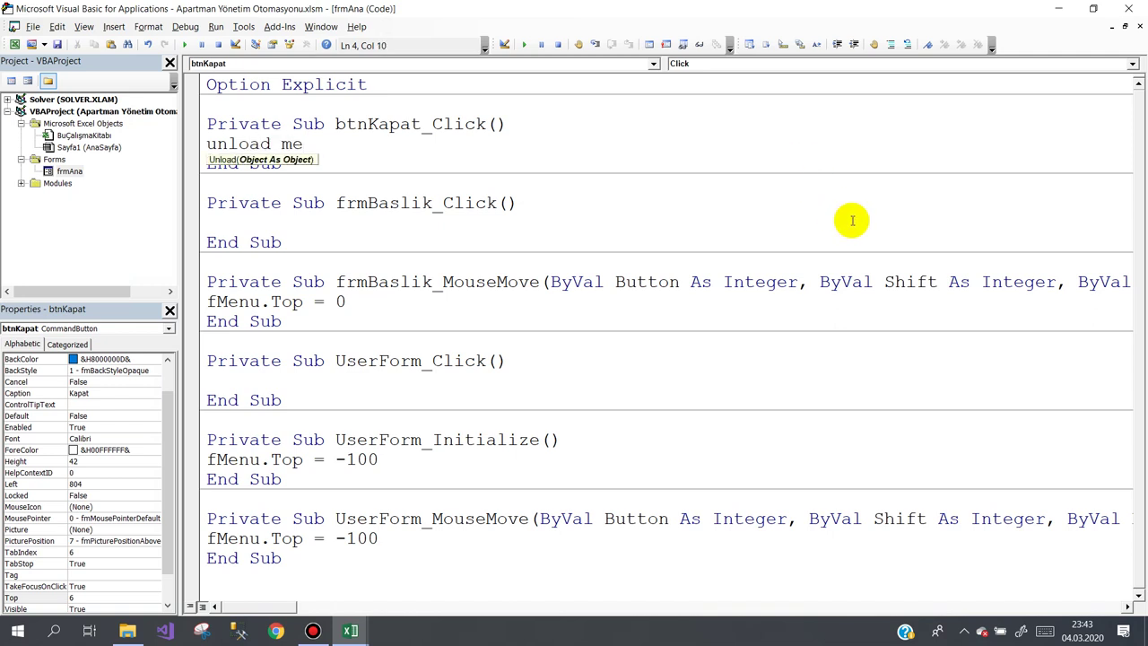
{"action": "left_click", "coordinate": [879, 255]}
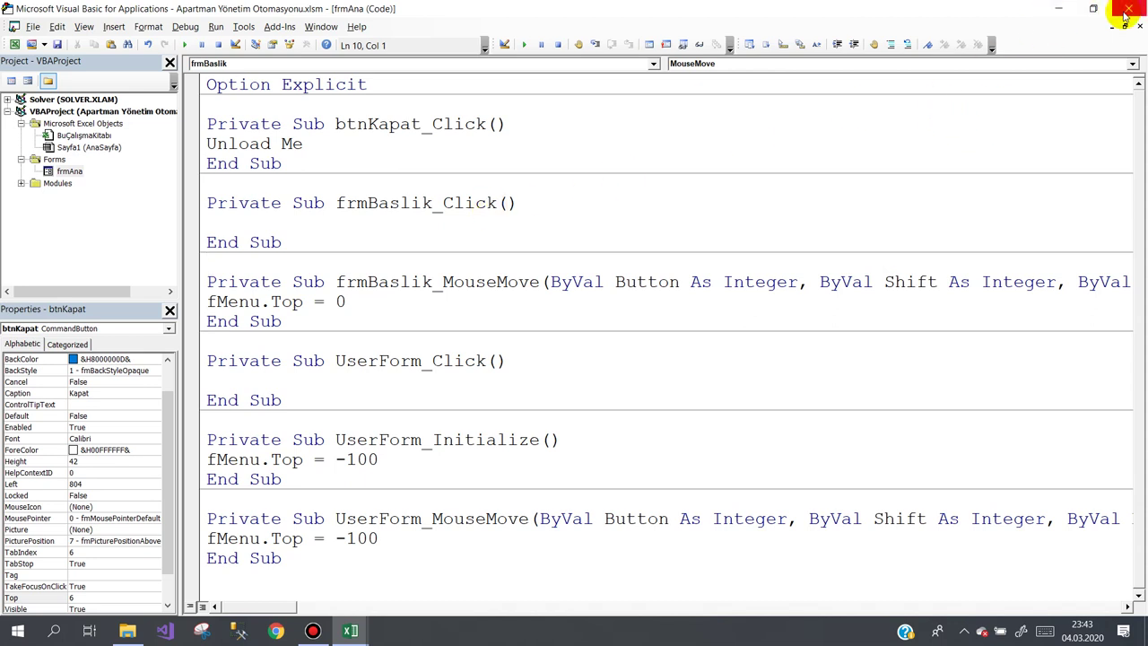
- Bring the Excel workbook forward and try the Programı Aç button
{"action": "left_click", "coordinate": [350, 630]}
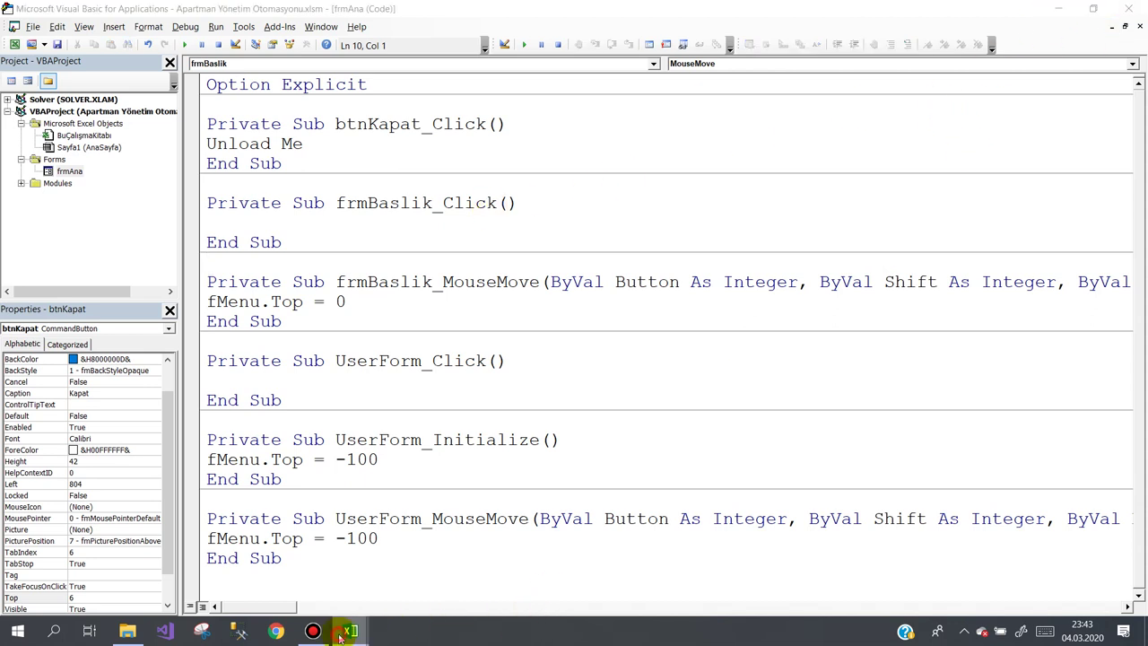
{"action": "left_click", "coordinate": [278, 587]}
{"action": "left_click", "coordinate": [741, 434]}
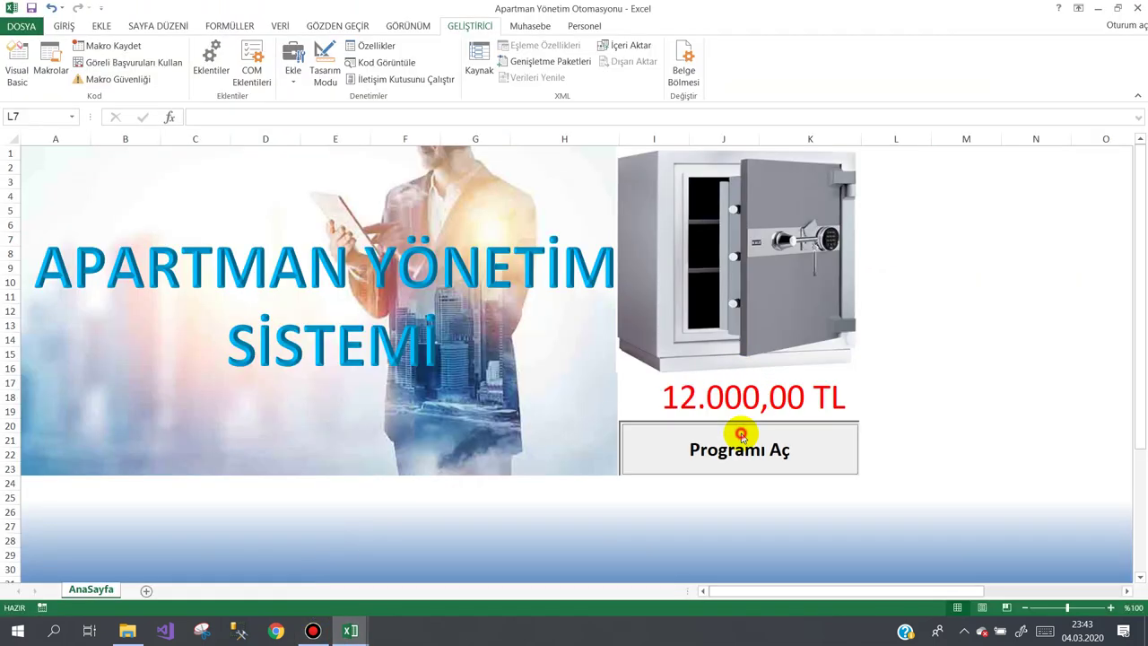
{"action": "left_click", "coordinate": [741, 437]}
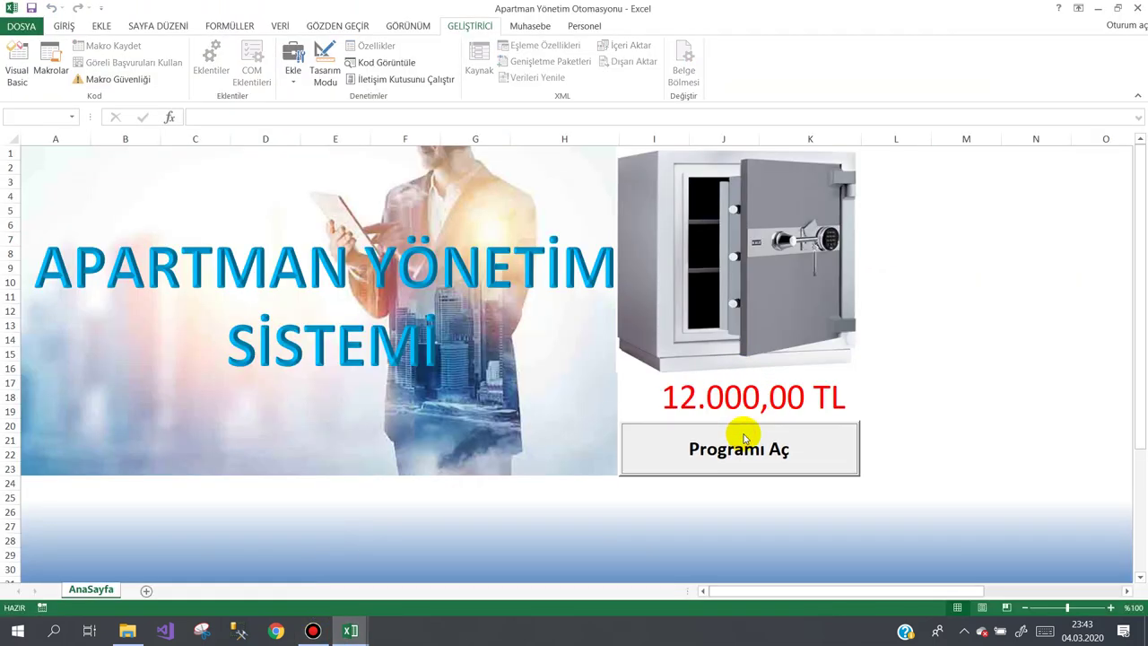
- In Design Mode, add frmAna.Show to btnAnaform_Click, then turn Design Mode off
{"action": "left_click", "coordinate": [325, 55]}
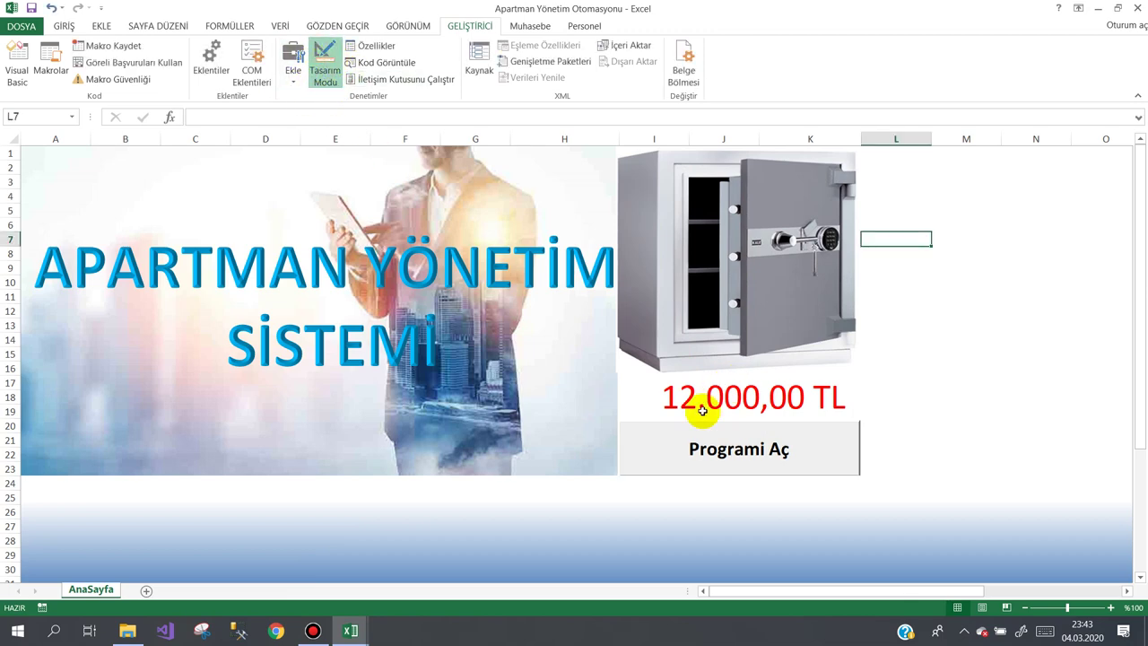
{"action": "double_click", "coordinate": [707, 436]}
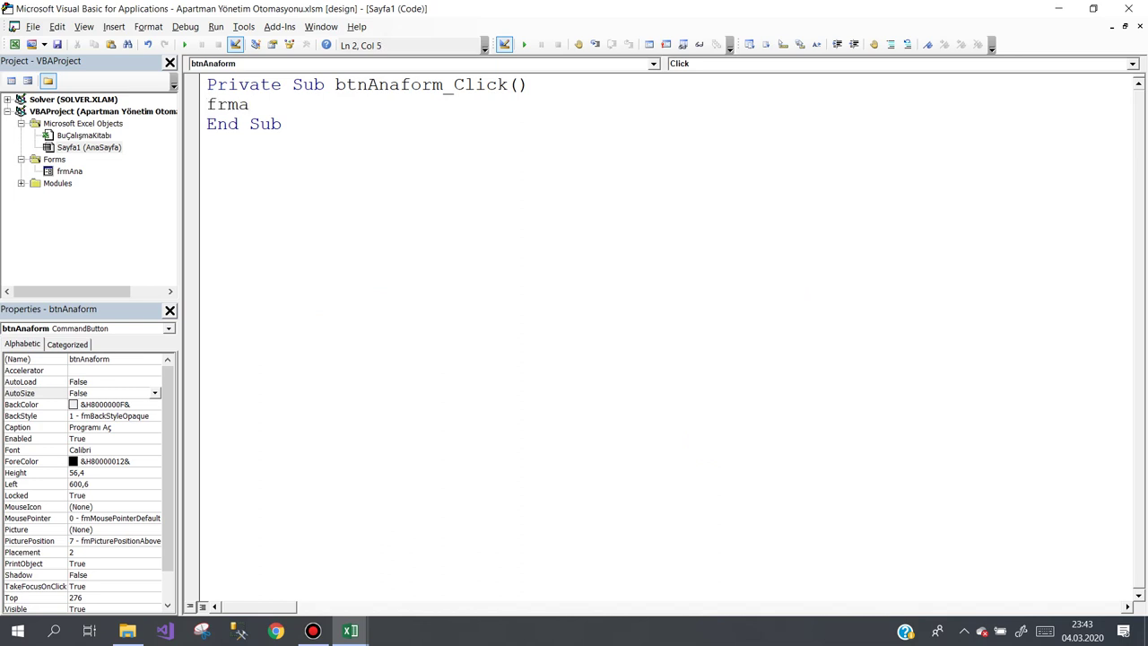
{"action": "type", "text": ".sh"}
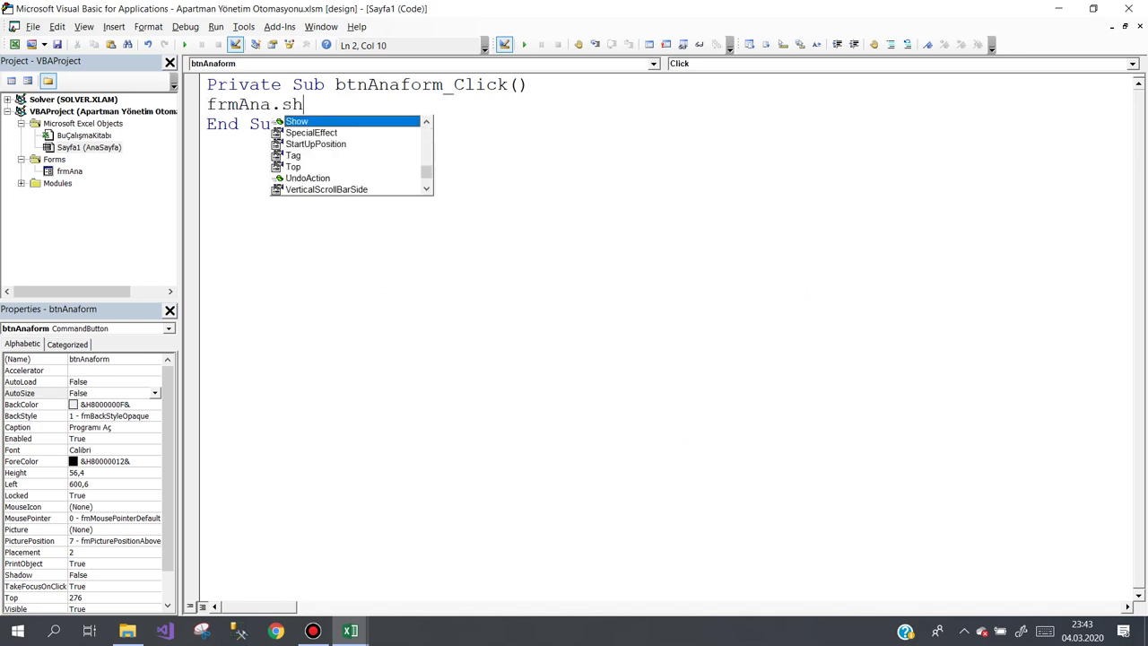
{"action": "key", "text": "space"}
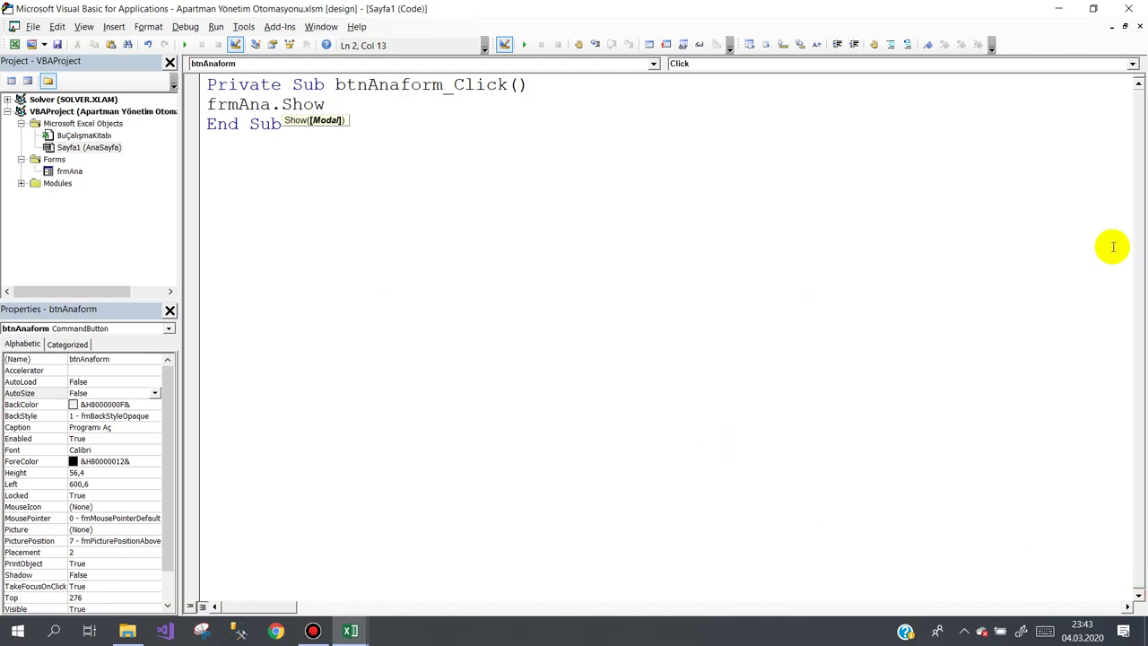
{"action": "left_click", "coordinate": [1128, 8]}
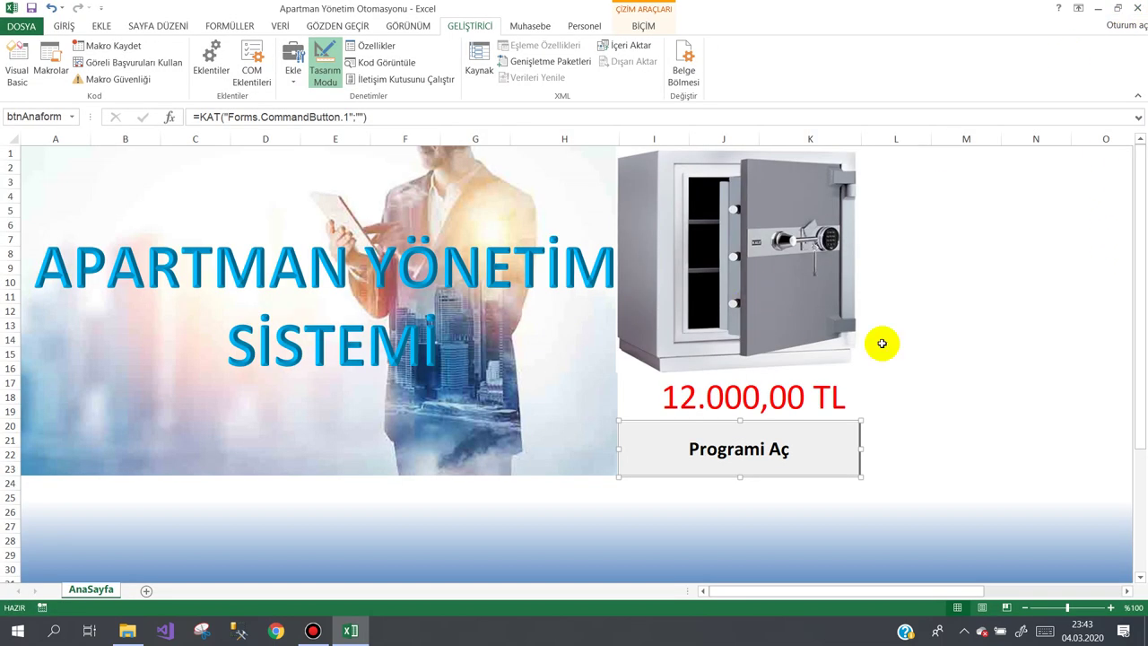
{"action": "left_click", "coordinate": [322, 64]}
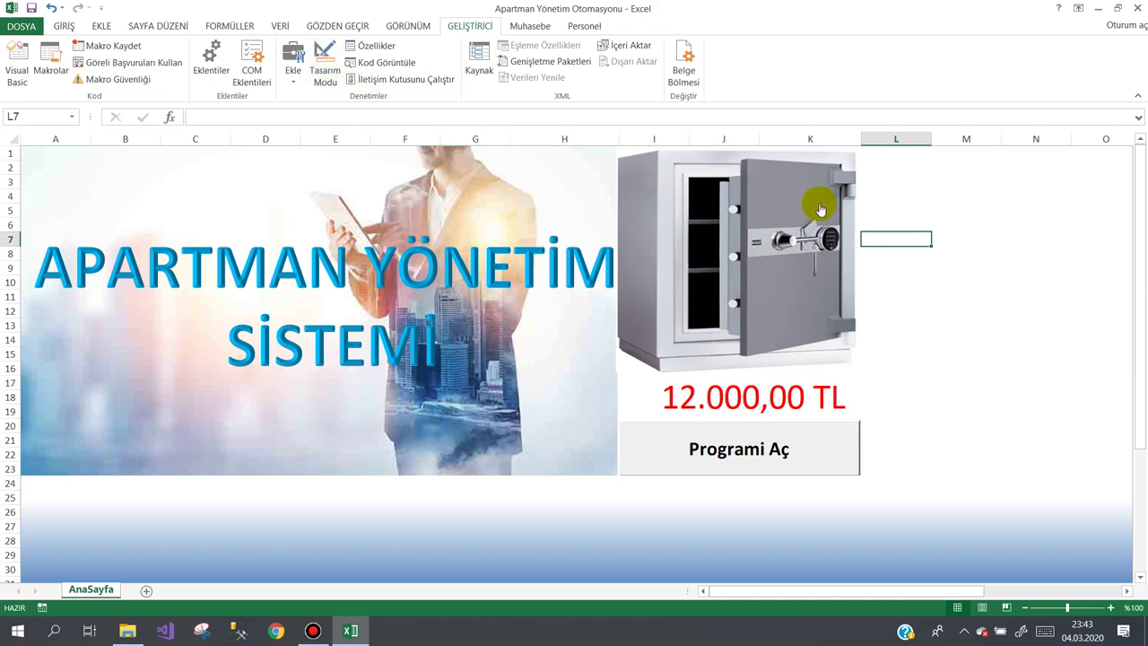
{"action": "left_click", "coordinate": [939, 183]}
- Launch the management form with Programı Aç and try the first top menu buttons
{"action": "left_click", "coordinate": [736, 446]}
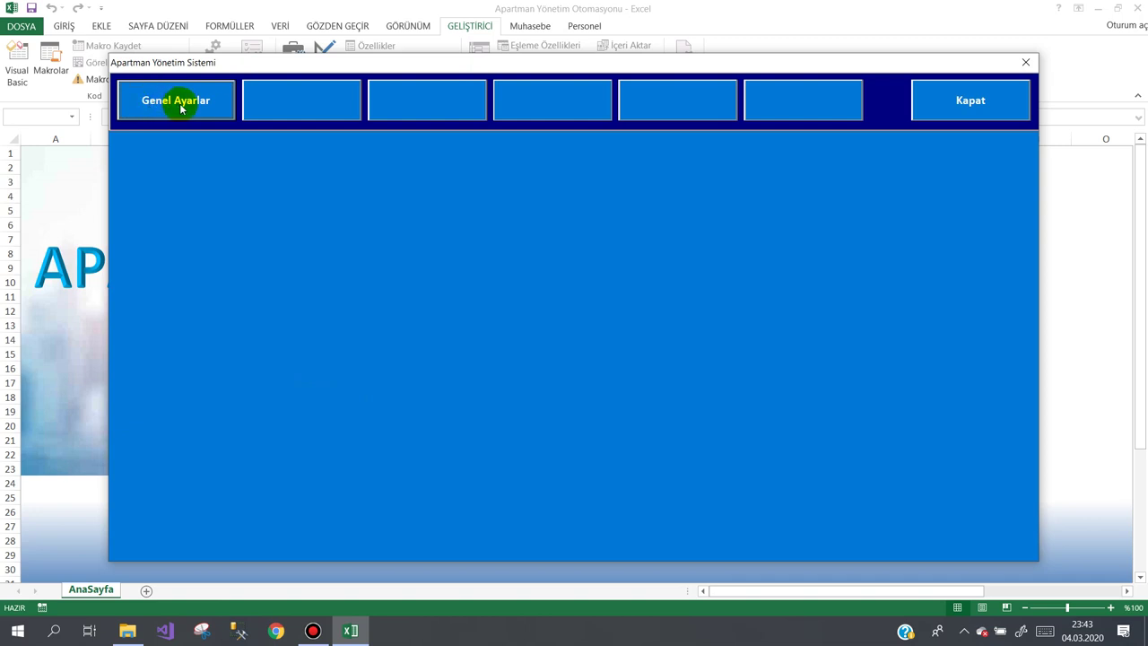
{"action": "left_click", "coordinate": [284, 109]}
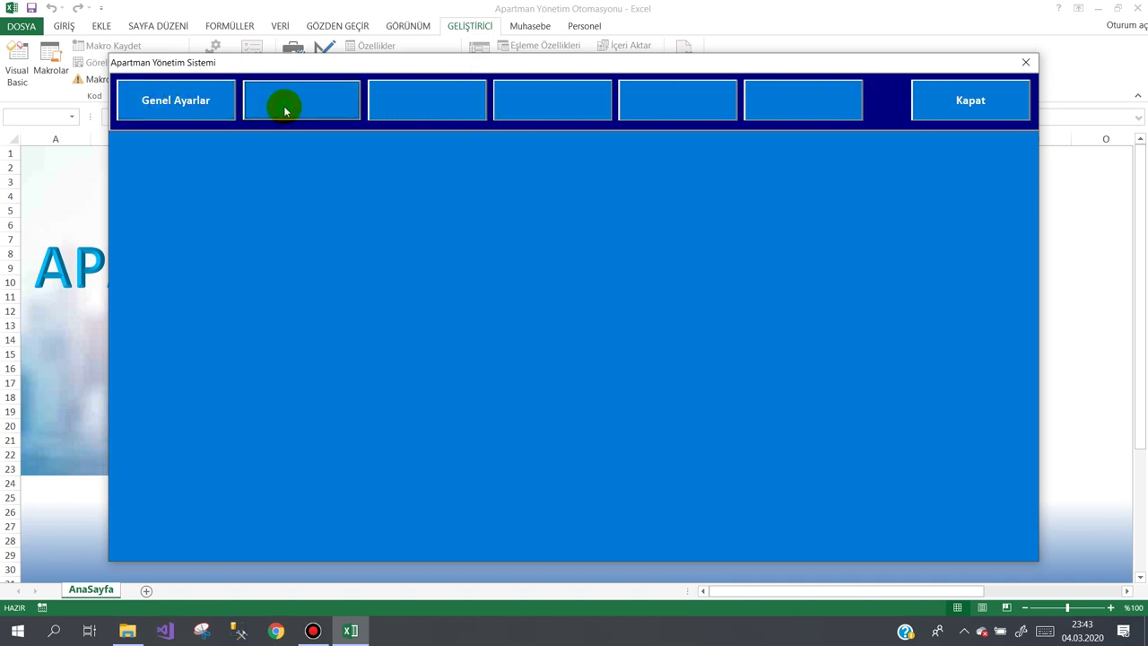
{"action": "left_click", "coordinate": [404, 98]}
{"action": "left_click", "coordinate": [509, 97]}
{"action": "left_click", "coordinate": [668, 103]}
- Try the remaining menu buttons, close the form with Kapat, and return to the VBA editor
{"action": "left_click", "coordinate": [789, 105]}
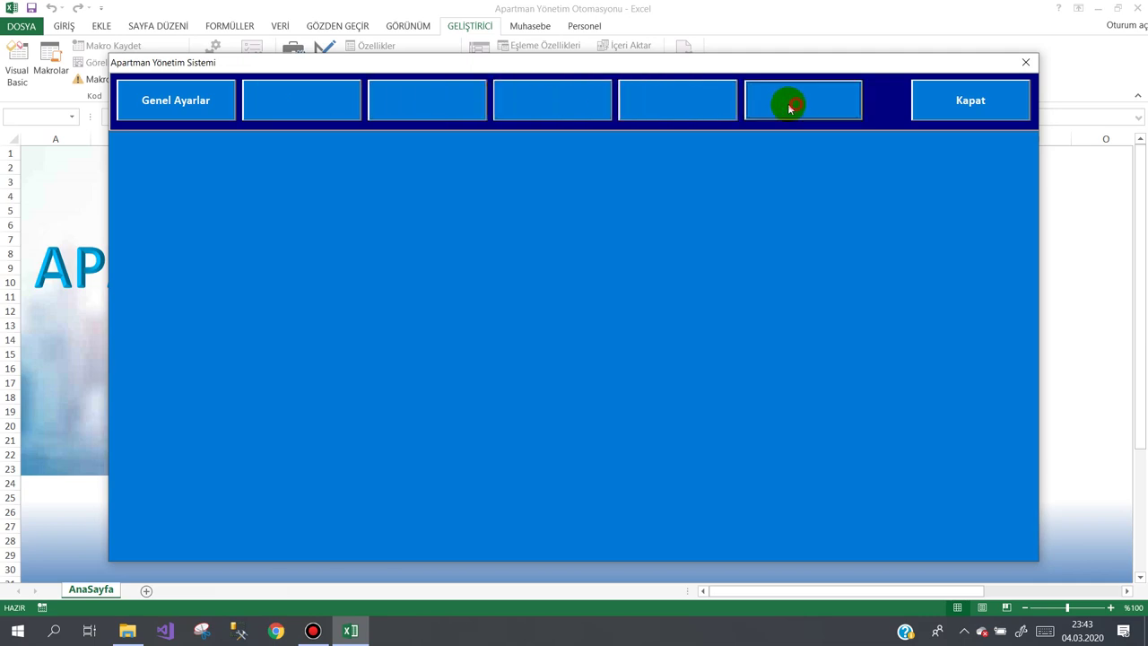
{"action": "left_click", "coordinate": [445, 91]}
{"action": "left_click", "coordinate": [273, 104]}
{"action": "left_click", "coordinate": [185, 106]}
{"action": "left_click", "coordinate": [971, 101]}
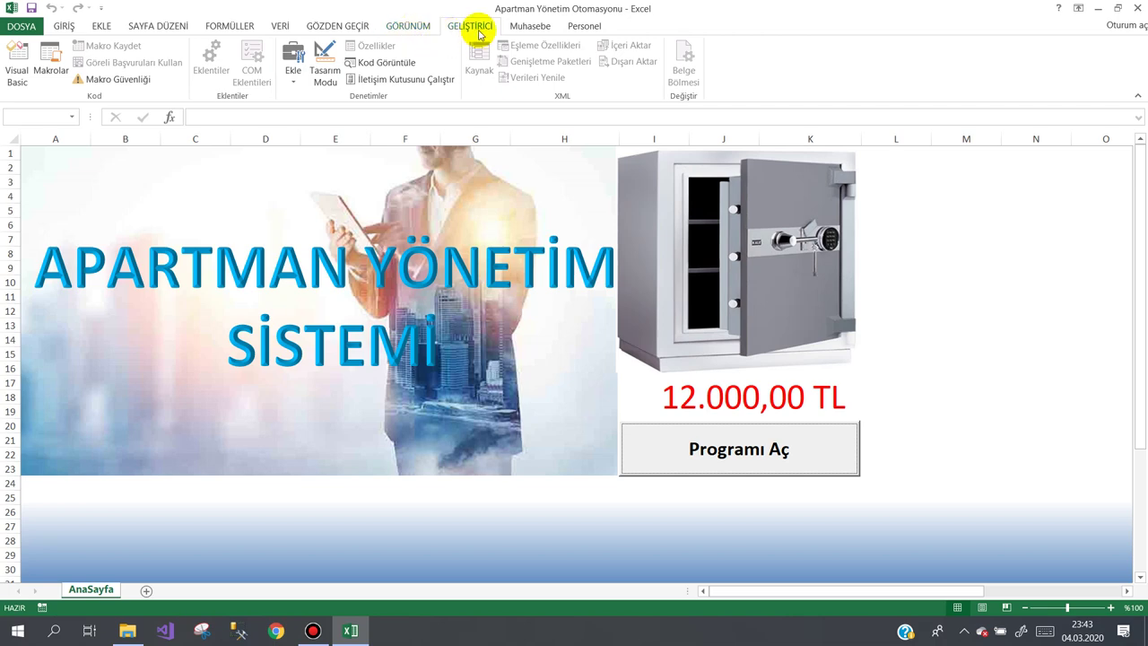
{"action": "left_click", "coordinate": [14, 72]}
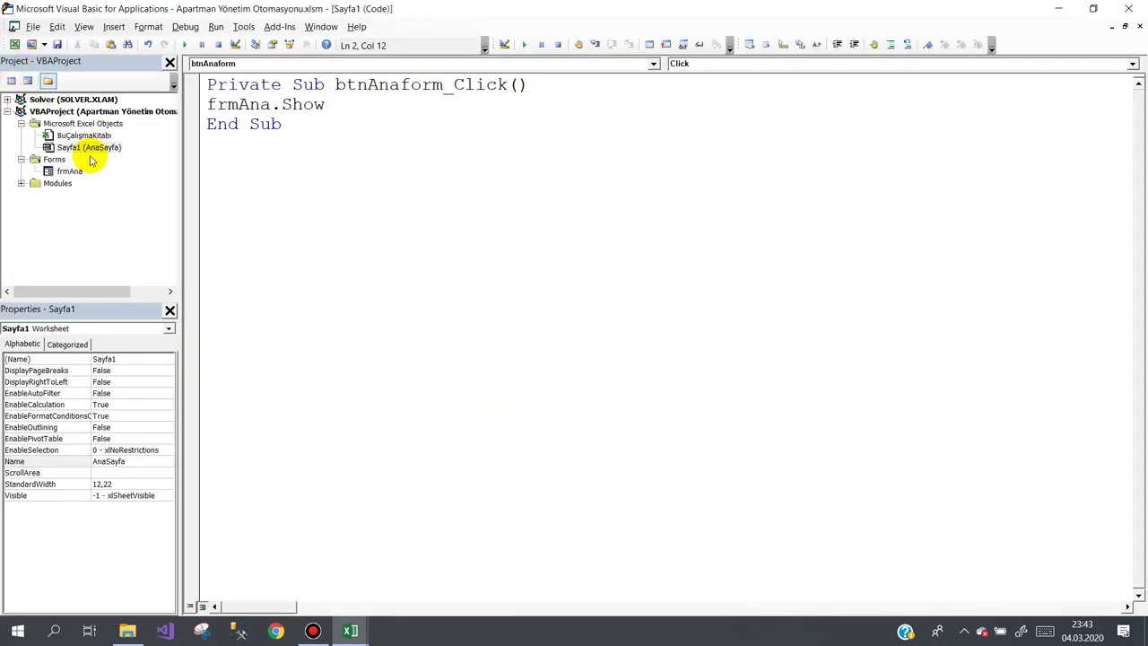
- Open frmAna and draw a new empty Frame in the form body
{"action": "double_click", "coordinate": [69, 170]}
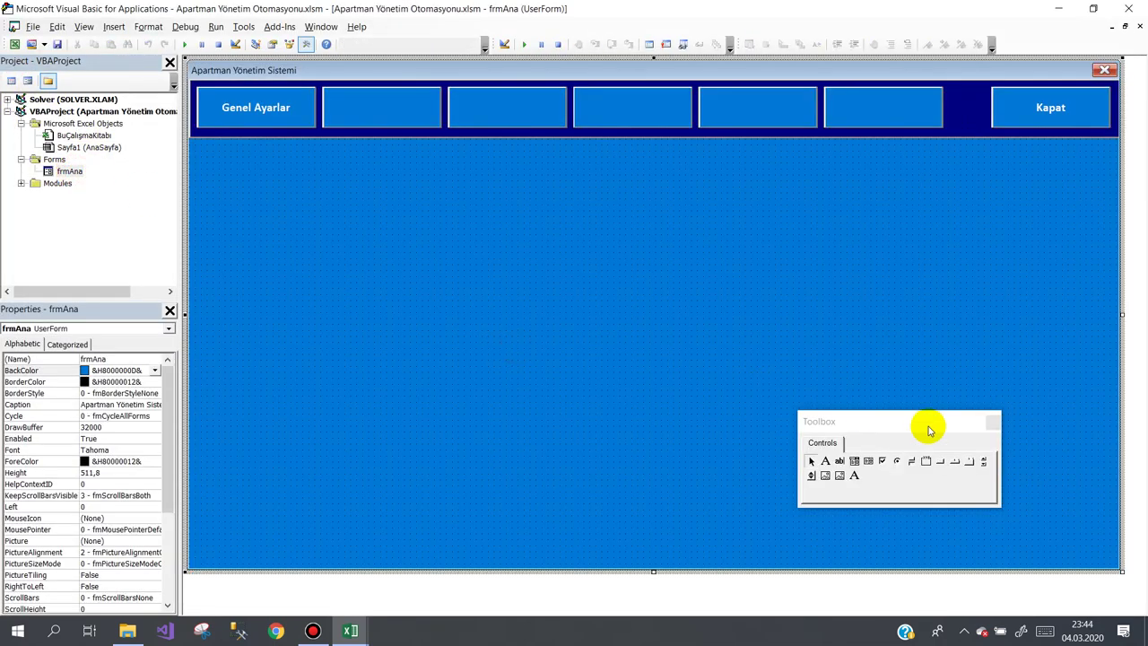
{"action": "left_click", "coordinate": [925, 465]}
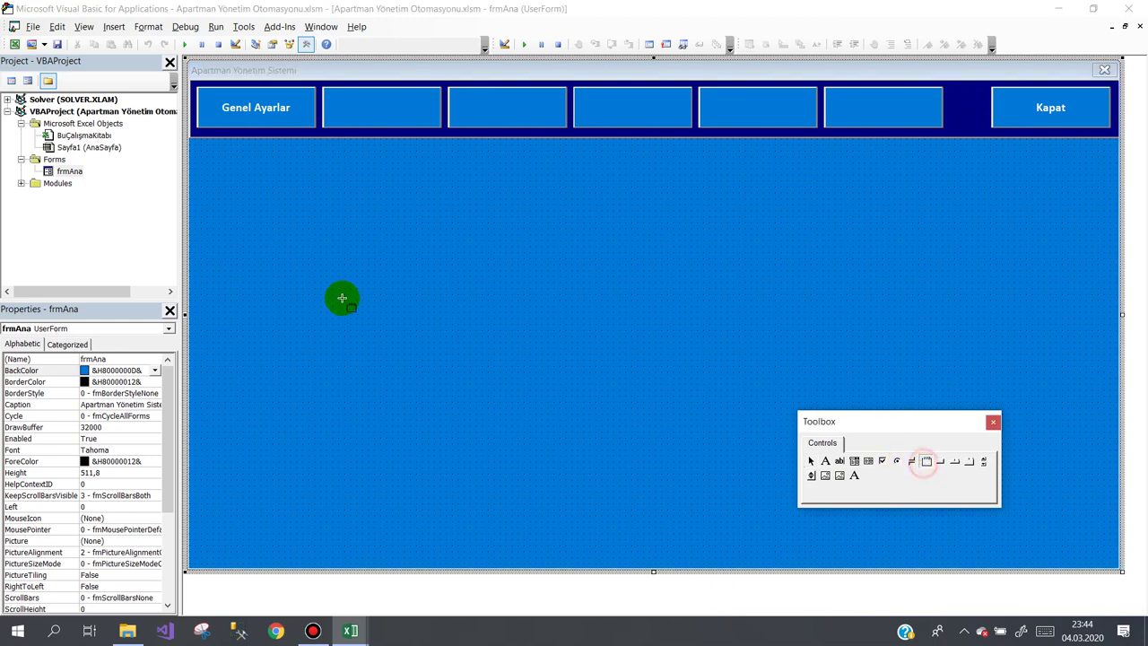
{"action": "left_click", "coordinate": [195, 139]}
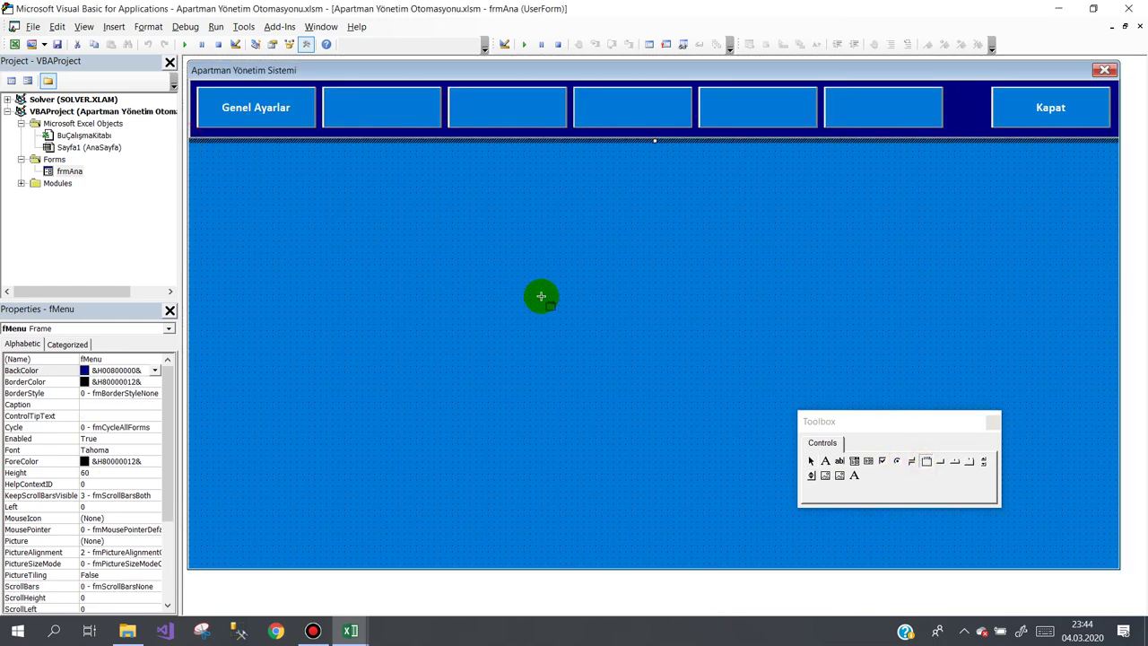
{"action": "mouse_move", "coordinate": [344, 205]}
{"action": "left_mouse_down"}
{"action": "mouse_move", "coordinate": [593, 384]}
{"action": "mouse_move", "coordinate": [648, 406]}
{"action": "left_mouse_up"}
{"action": "left_click", "coordinate": [642, 137]}
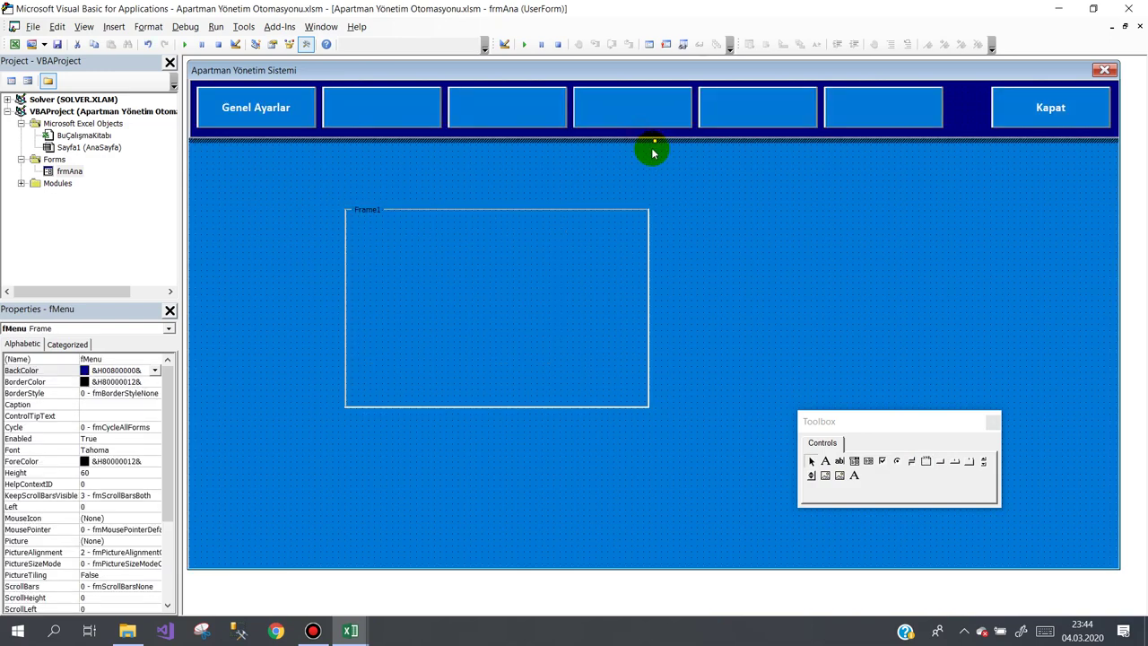
- Make the frmBaslik header frame dark navy (&H00800000&) with Height 60
{"action": "left_click_drag", "start_coordinate": [655, 140], "coordinate": [656, 189]}
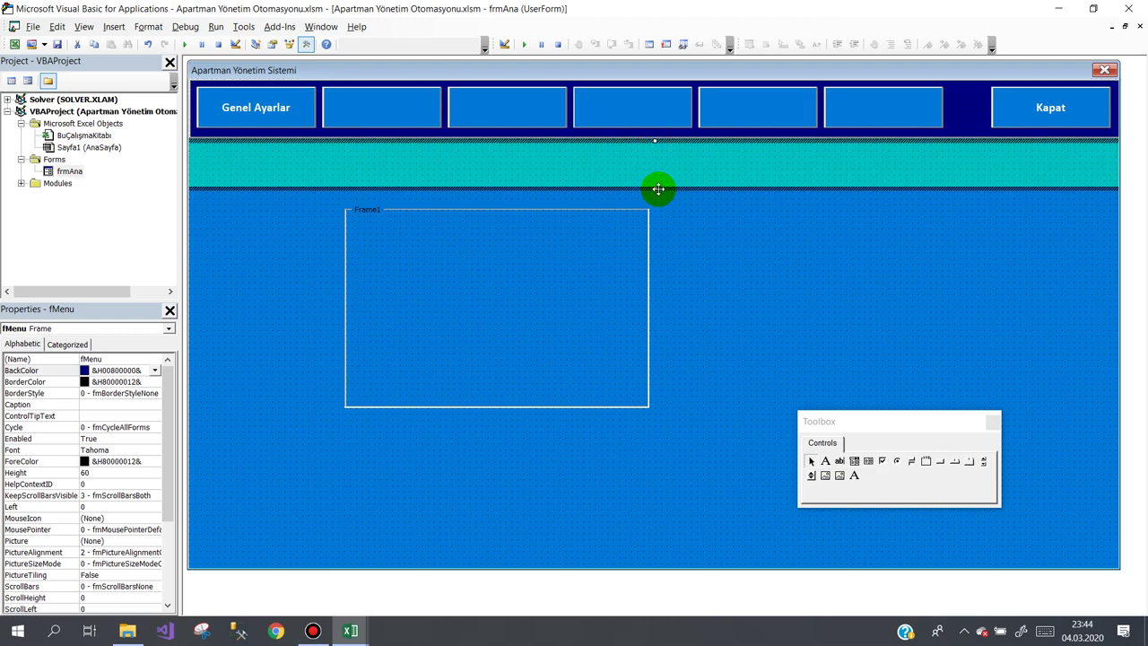
{"action": "left_click", "coordinate": [303, 174]}
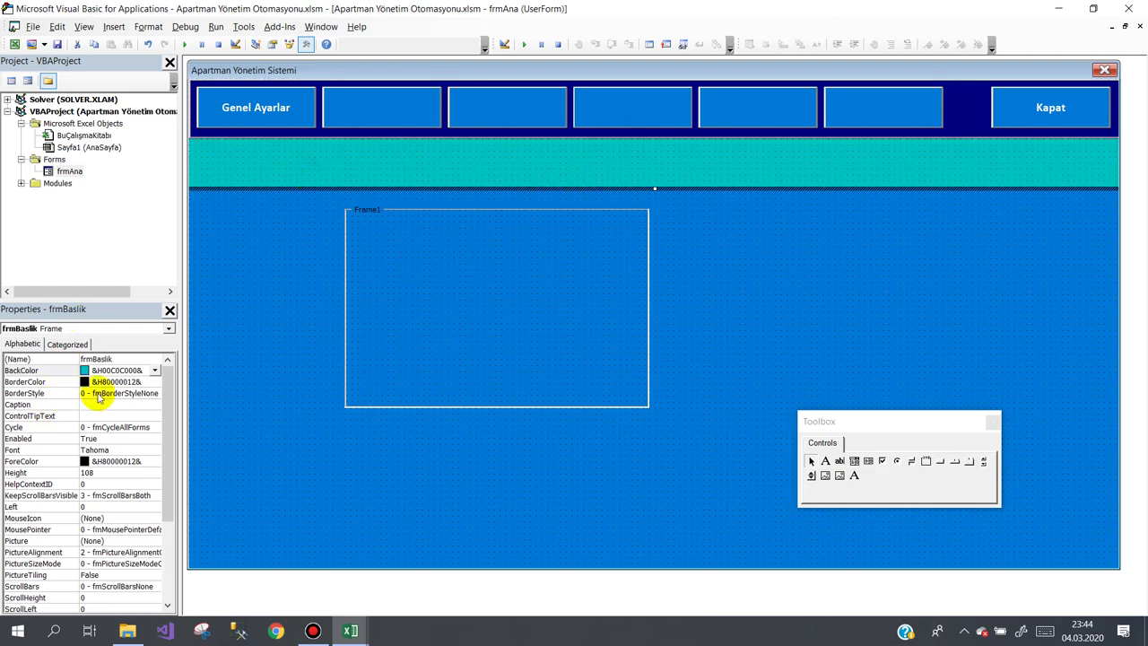
{"action": "left_click", "coordinate": [155, 370]}
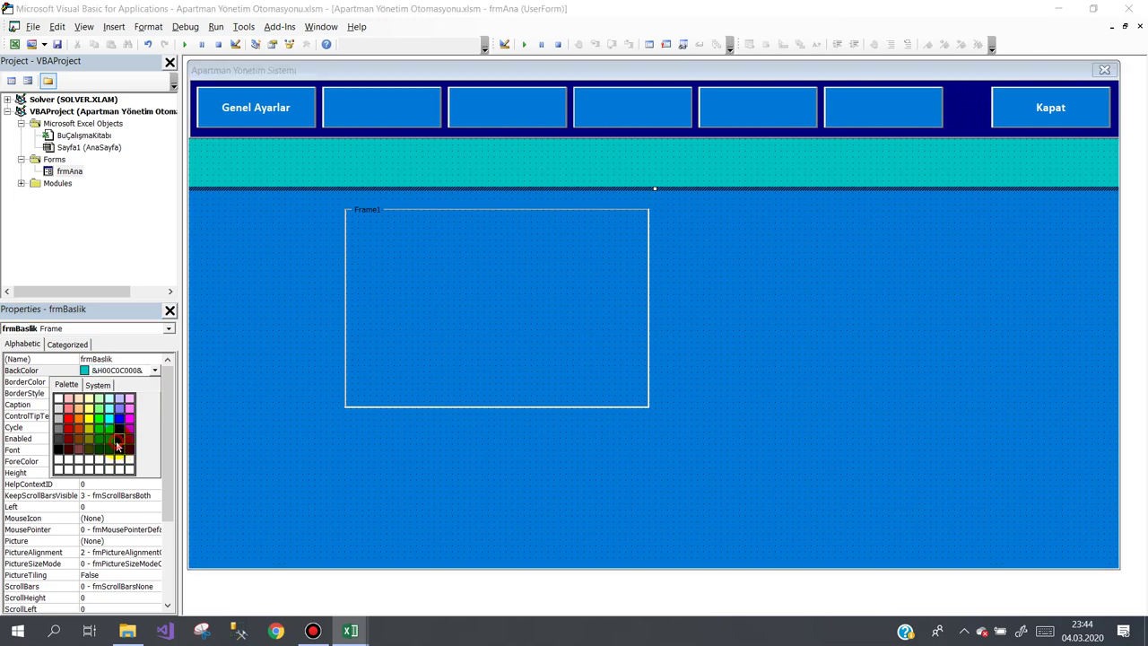
{"action": "left_click", "coordinate": [118, 447]}
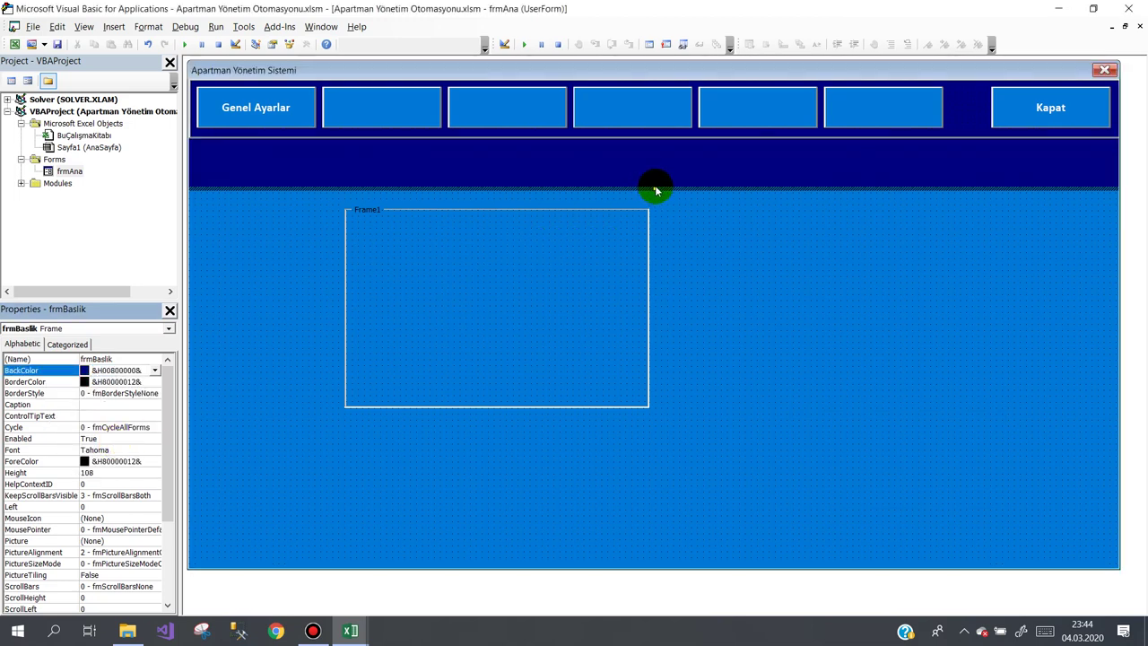
{"action": "left_click_drag", "start_coordinate": [655, 190], "coordinate": [656, 149]}
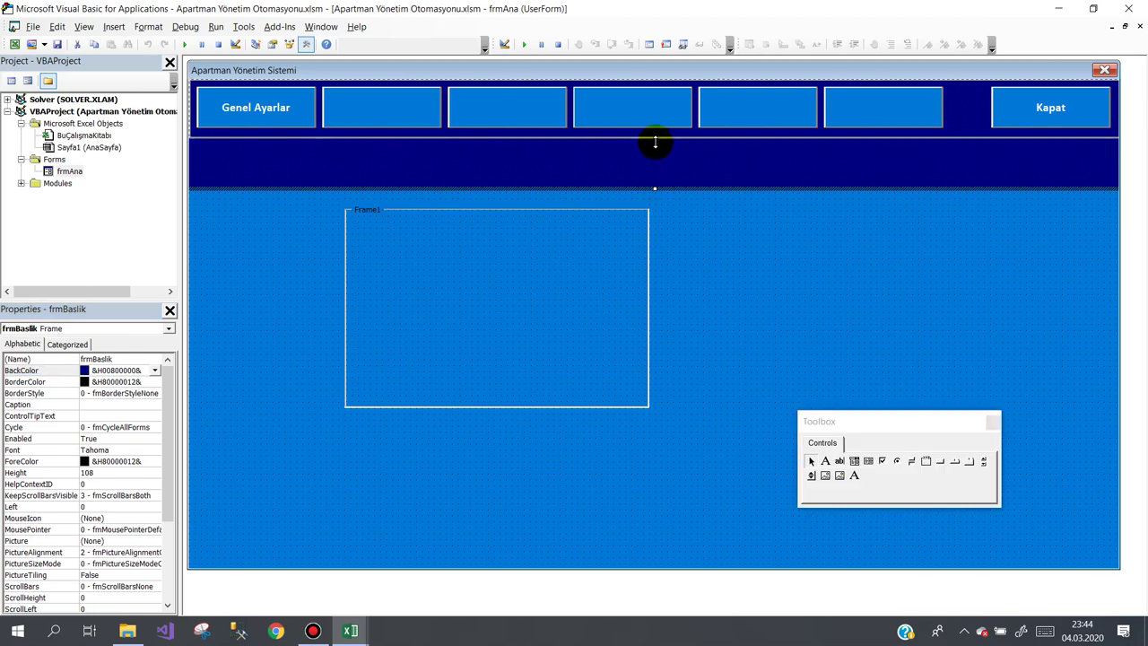
{"action": "left_click_drag", "start_coordinate": [656, 142], "coordinate": [655, 139]}
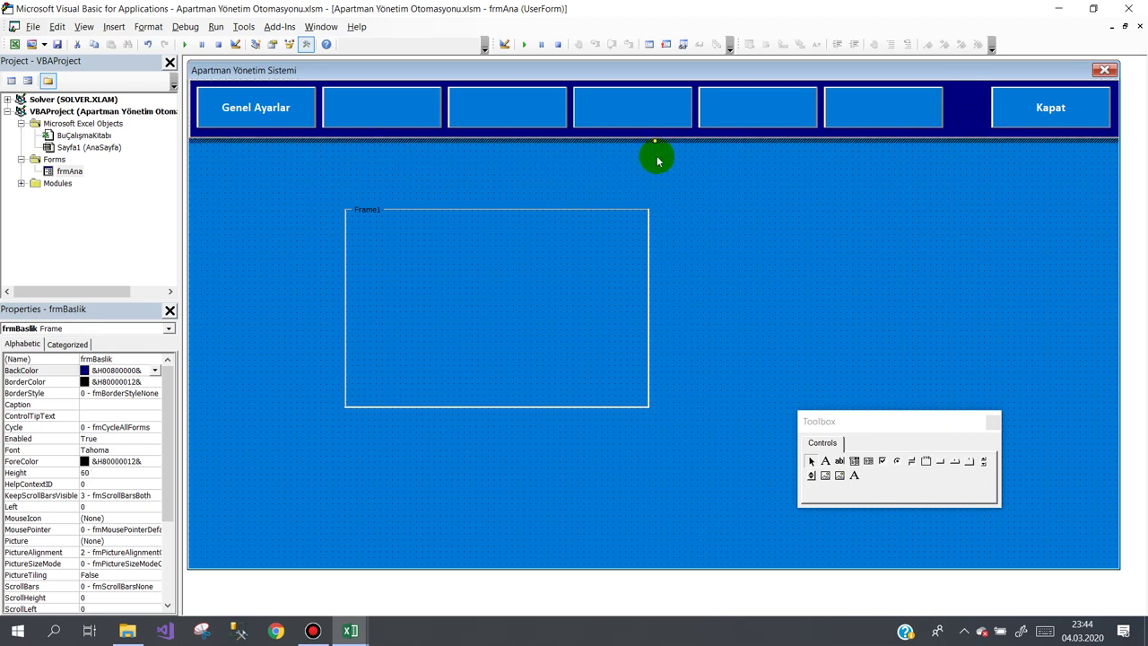
{"action": "left_click", "coordinate": [663, 177]}
- Move the new Frame1 toward the top-left of frmAna
{"action": "left_click", "coordinate": [399, 233]}
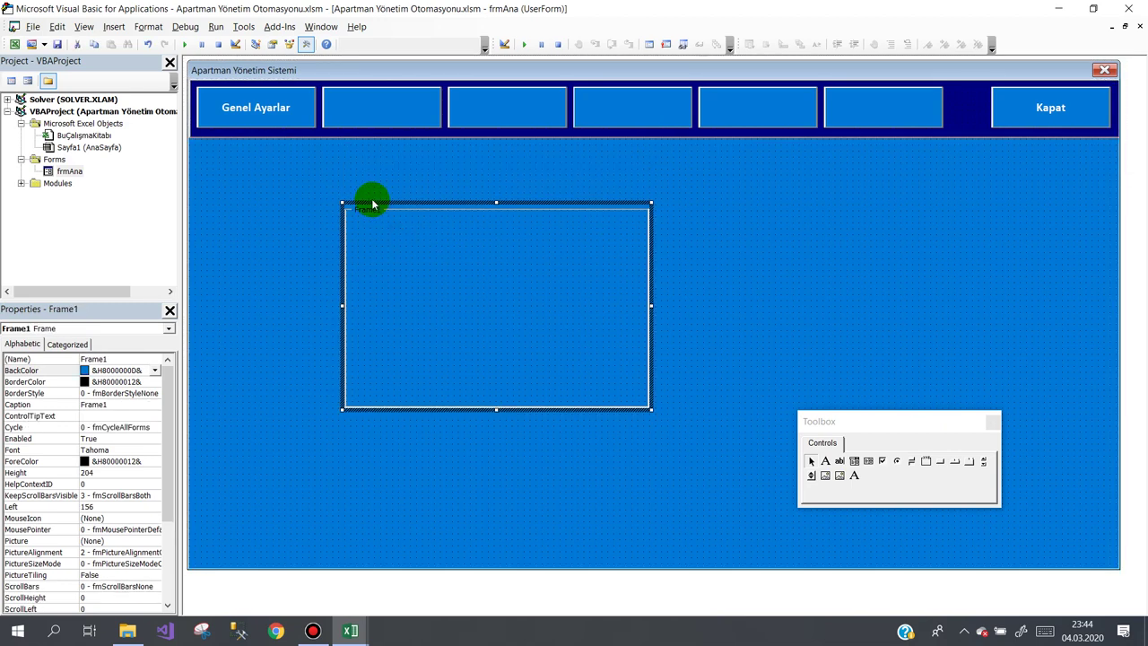
{"action": "left_click_drag", "start_coordinate": [376, 204], "coordinate": [224, 146]}
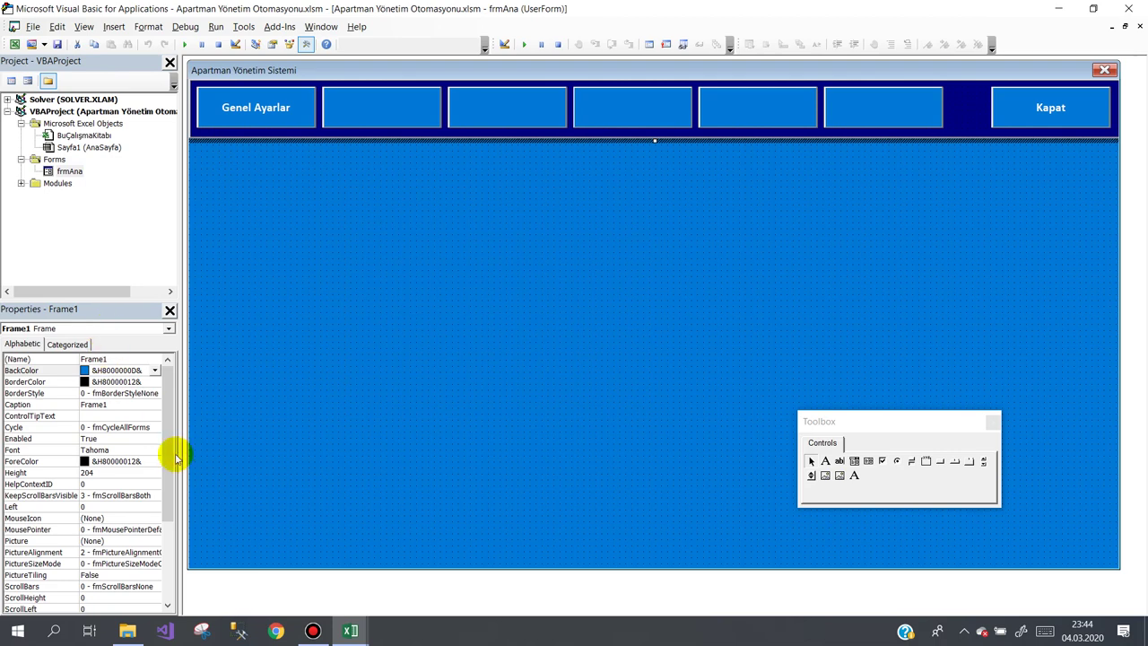
{"action": "left_click", "coordinate": [230, 277]}
{"action": "left_click", "coordinate": [325, 206]}
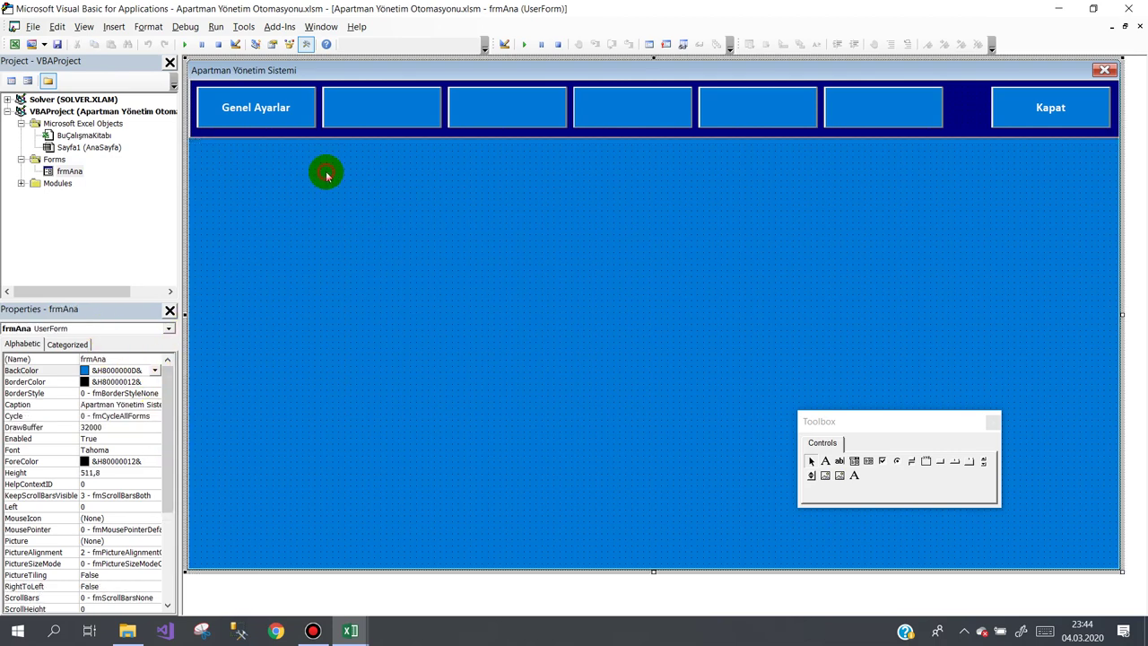
{"action": "left_click_drag", "start_coordinate": [804, 434], "coordinate": [507, 139]}
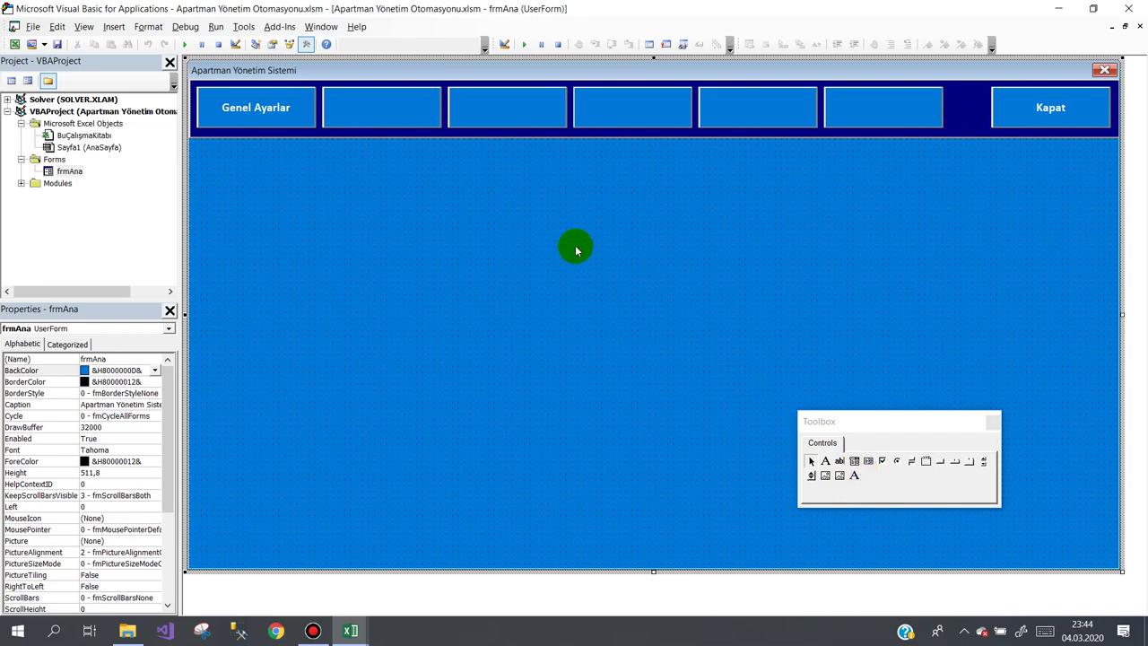
- Paste another Frame1 and move it down onto the blue body below the navy menu
{"action": "left_click", "coordinate": [506, 137]}
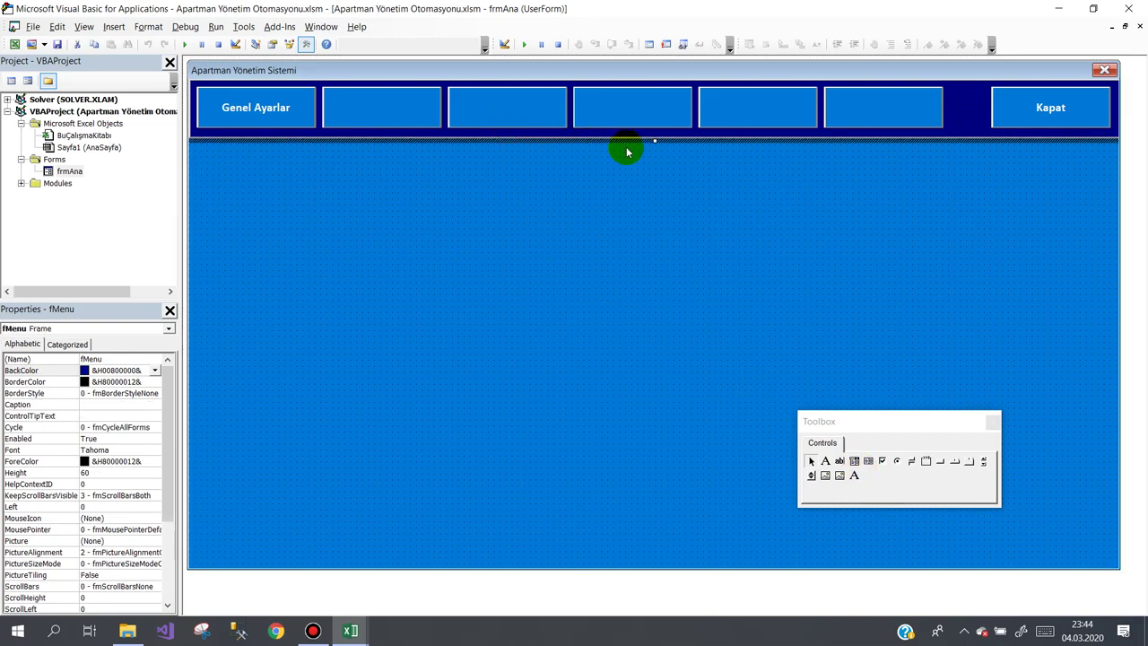
{"action": "left_click_drag", "start_coordinate": [656, 139], "coordinate": [655, 188]}
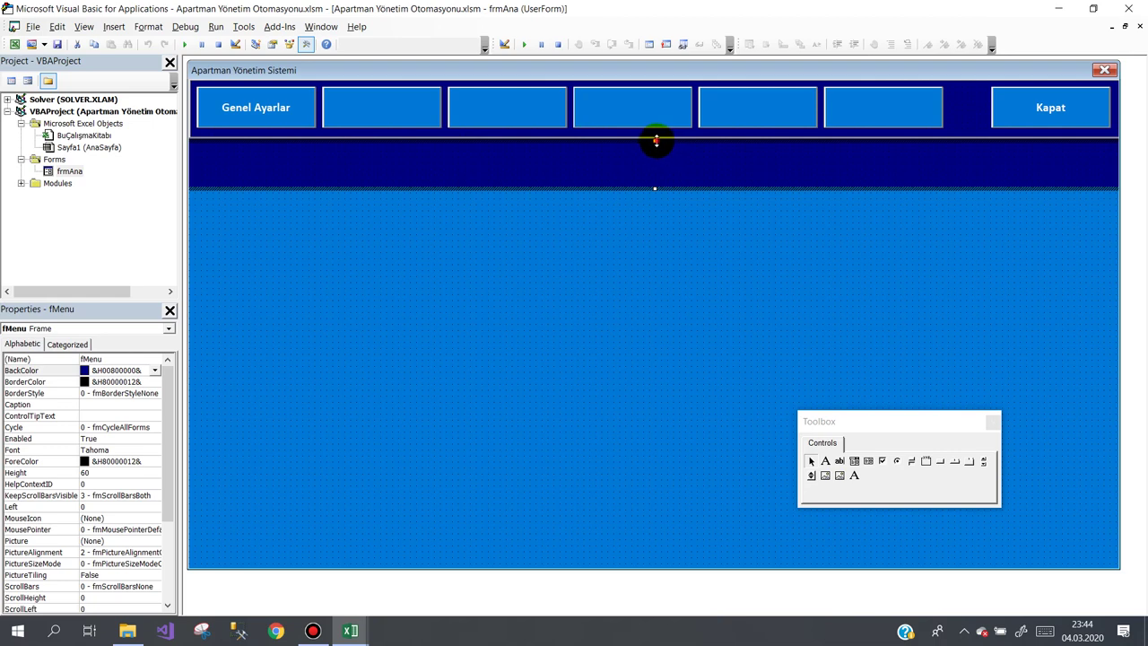
{"action": "key", "text": "ctrl+v"}
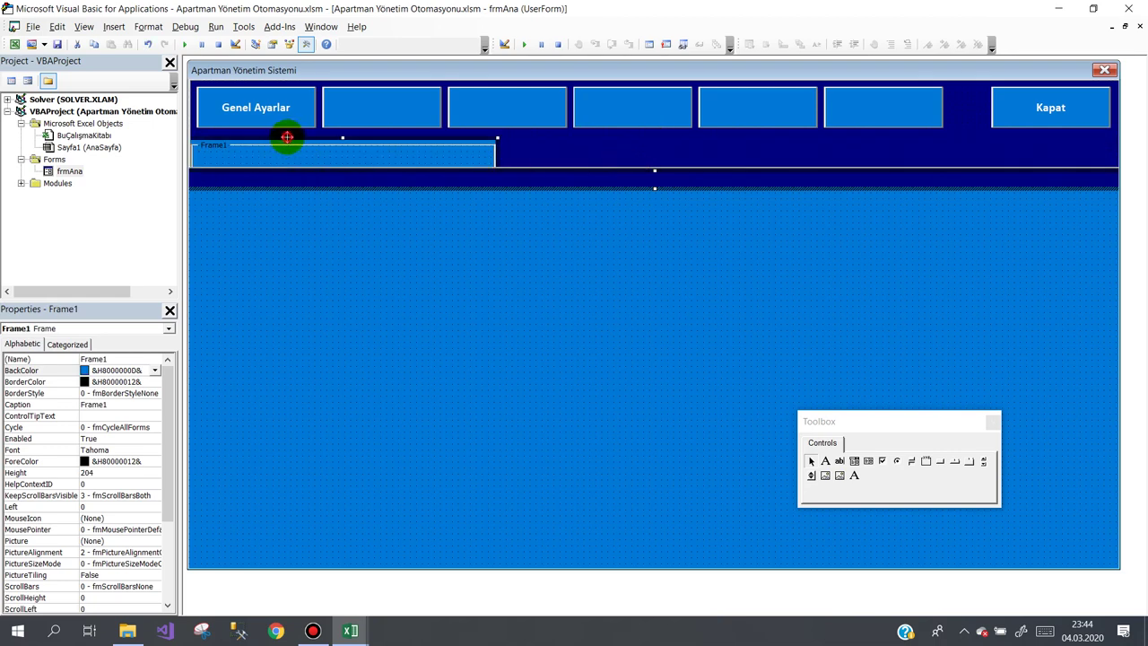
{"action": "left_click_drag", "start_coordinate": [287, 139], "coordinate": [338, 243]}
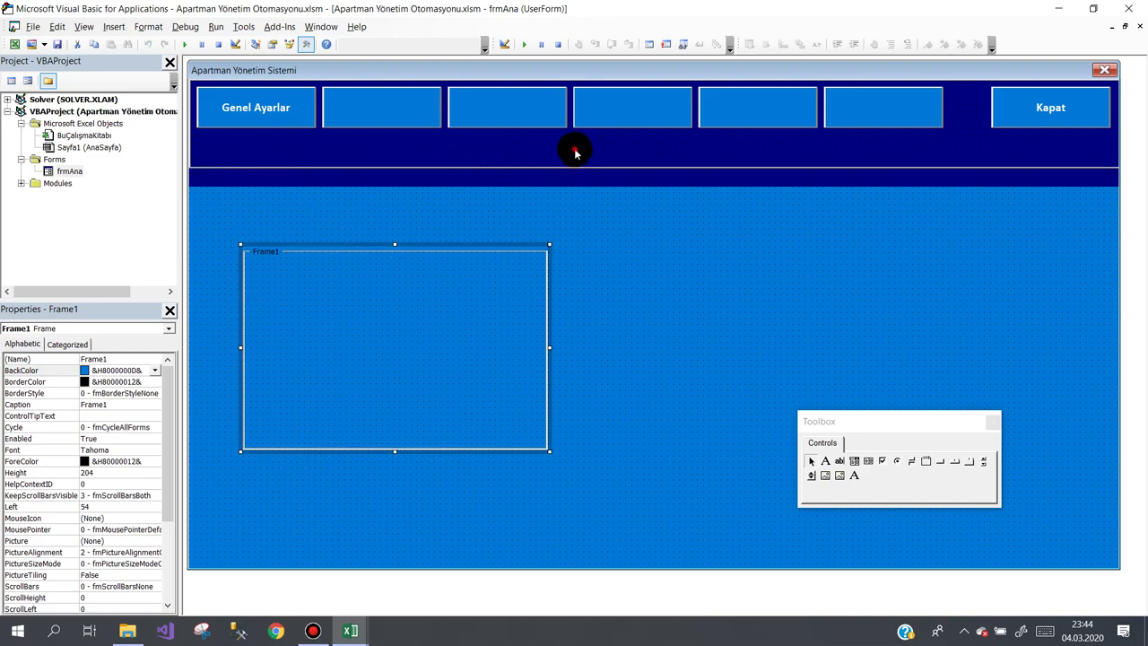
{"action": "left_click", "coordinate": [606, 160]}
{"action": "left_click_drag", "start_coordinate": [655, 168], "coordinate": [656, 138]}
{"action": "left_click", "coordinate": [660, 175]}
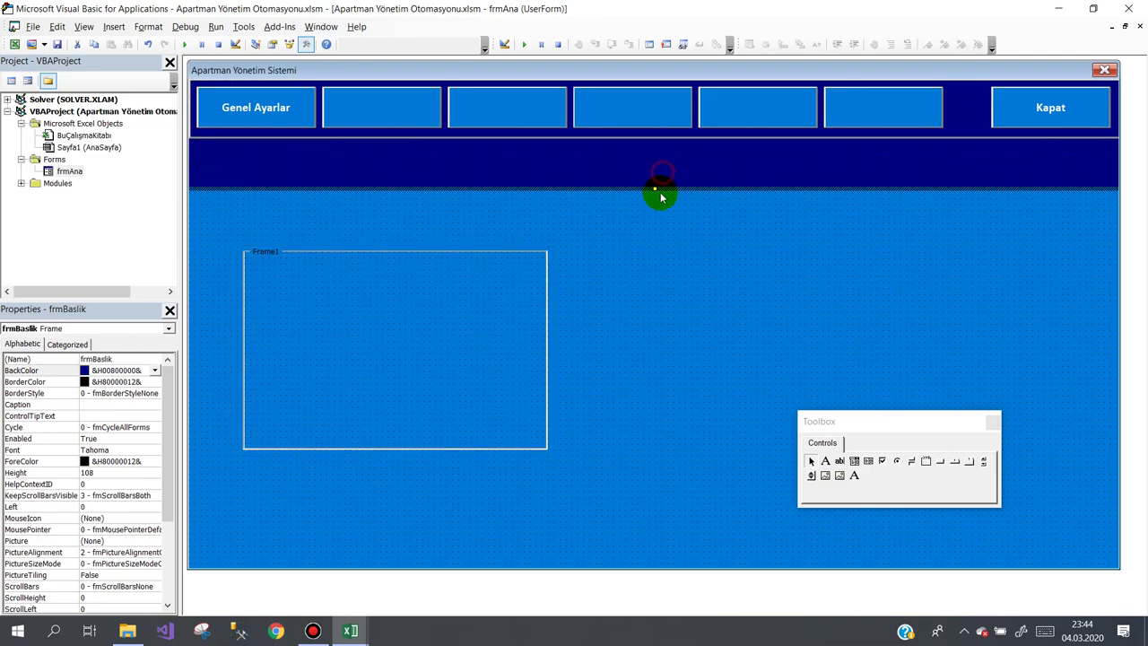
- Set the fMenu frame's Height to 57 in the Properties window
{"action": "left_click", "coordinate": [641, 134]}
{"action": "left_click", "coordinate": [654, 146]}
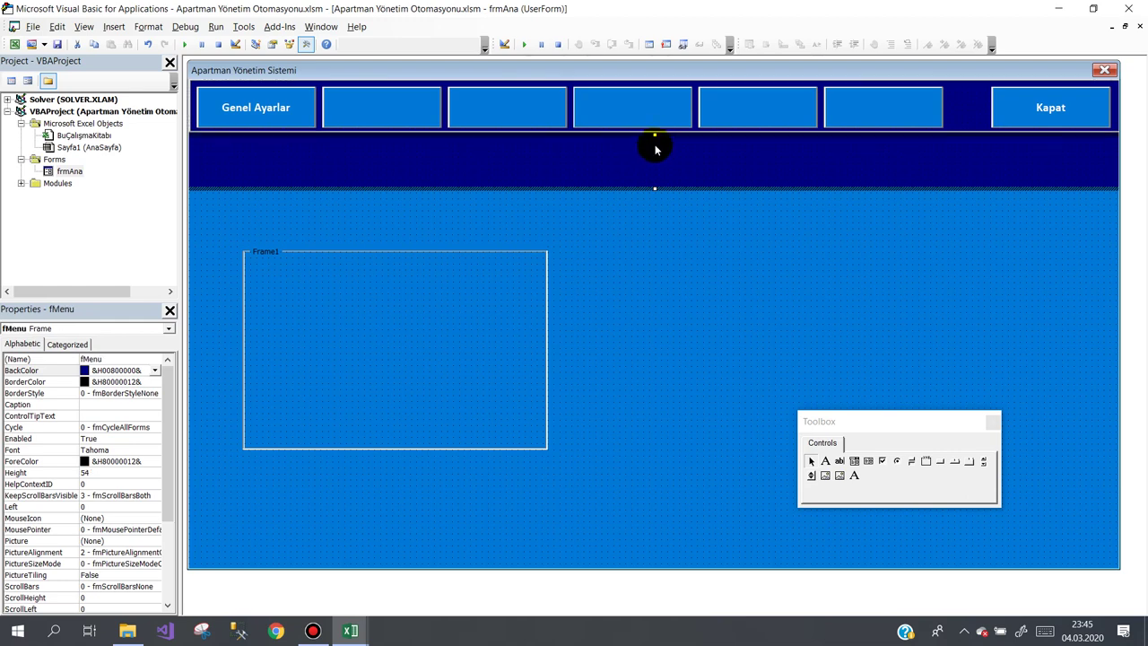
{"action": "left_click", "coordinate": [945, 106]}
{"action": "left_click_drag", "start_coordinate": [655, 142], "coordinate": [655, 143]}
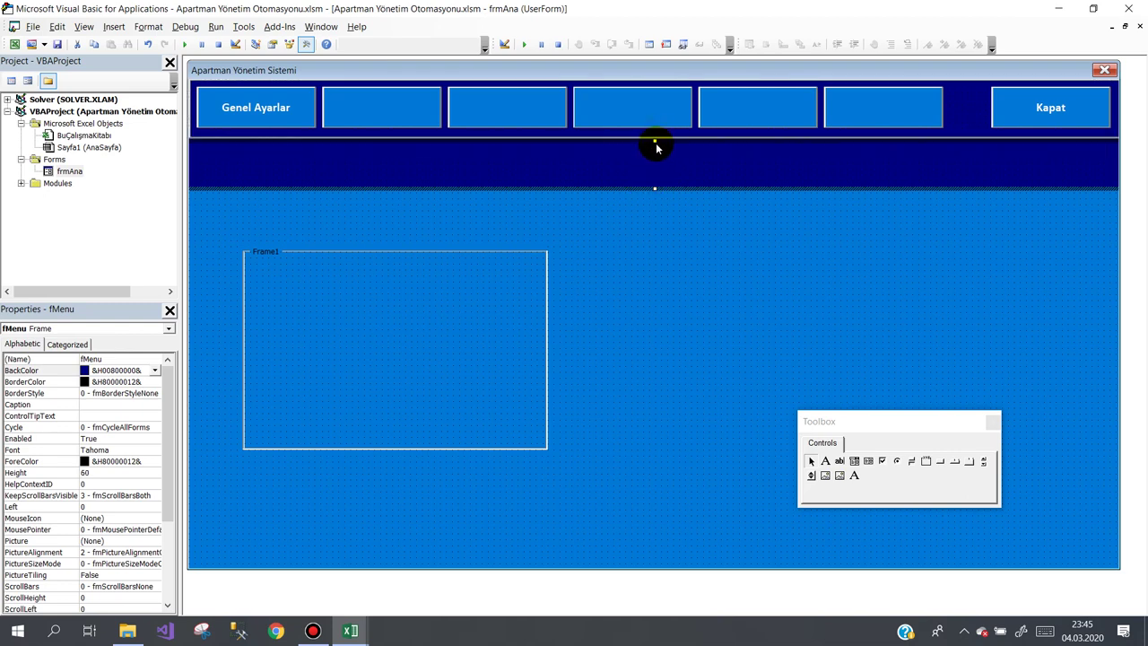
{"action": "left_click_drag", "start_coordinate": [164, 401], "coordinate": [159, 517]}
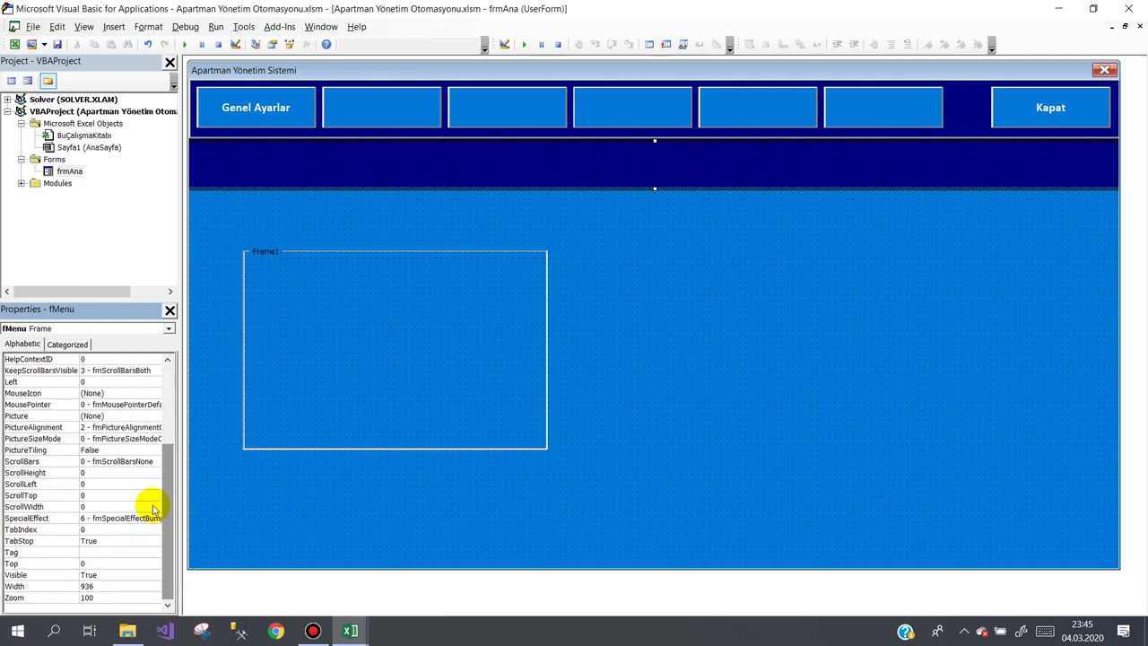
{"action": "left_click_drag", "start_coordinate": [165, 487], "coordinate": [169, 440]}
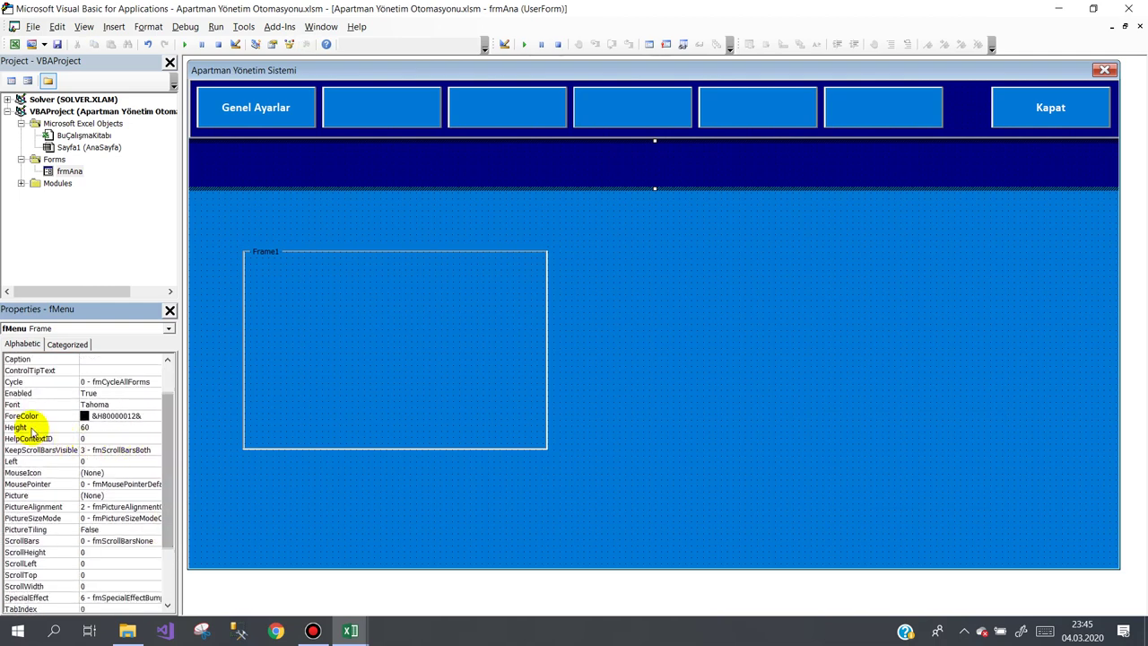
{"action": "left_click", "coordinate": [41, 427]}
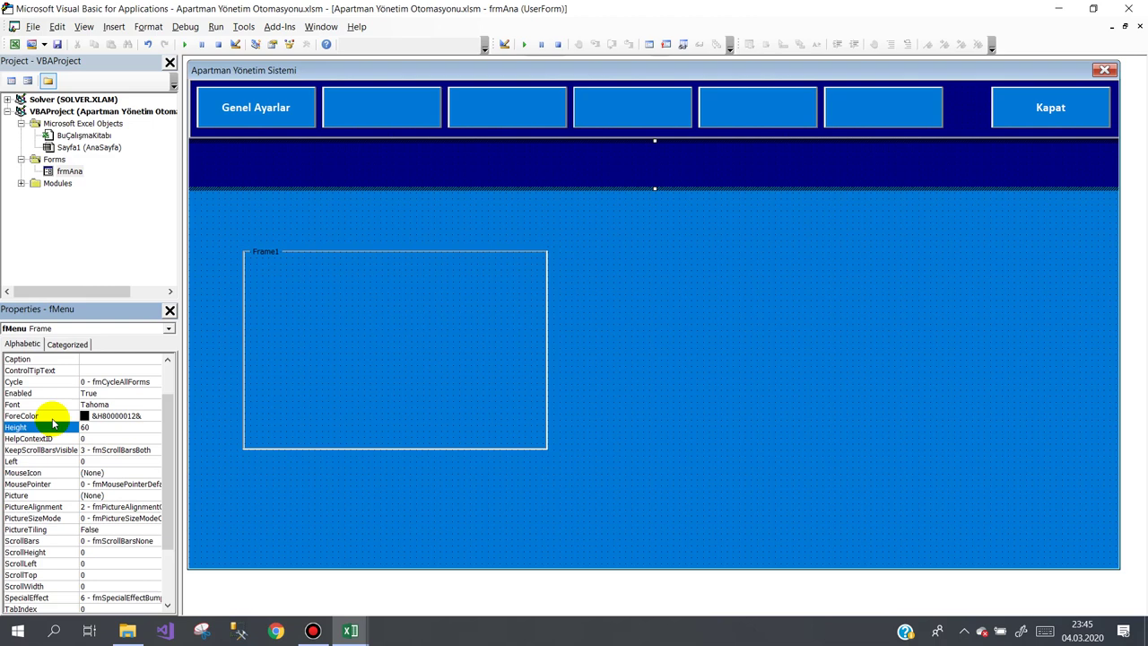
{"action": "type", "text": "55"}
{"action": "left_click", "coordinate": [53, 425]}
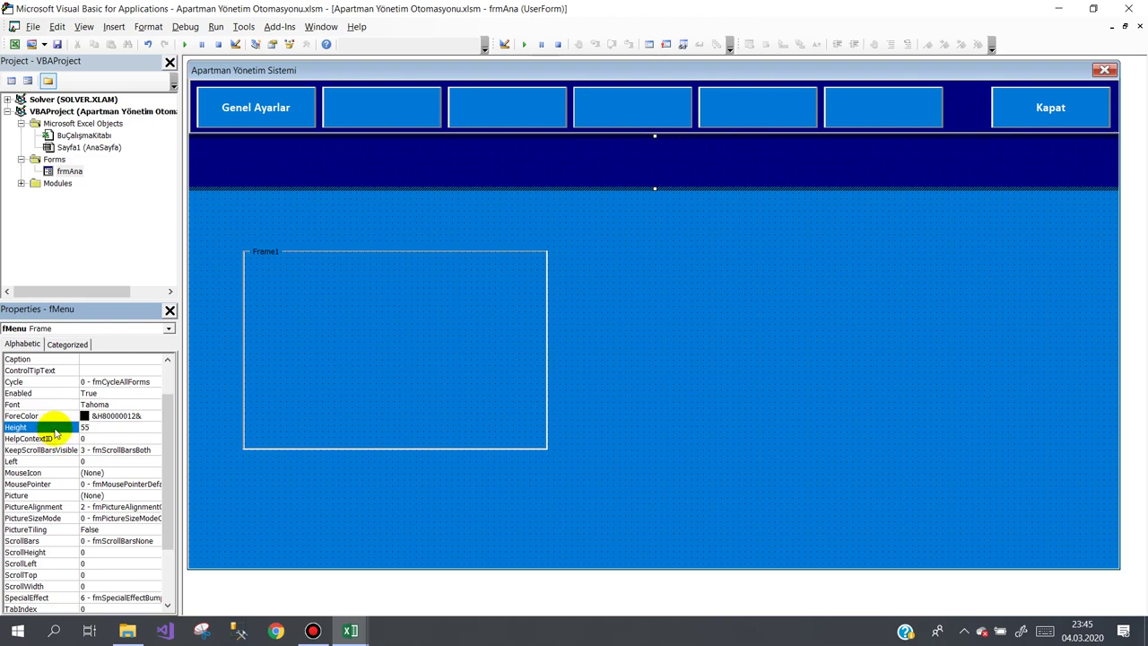
{"action": "type", "text": "5"}
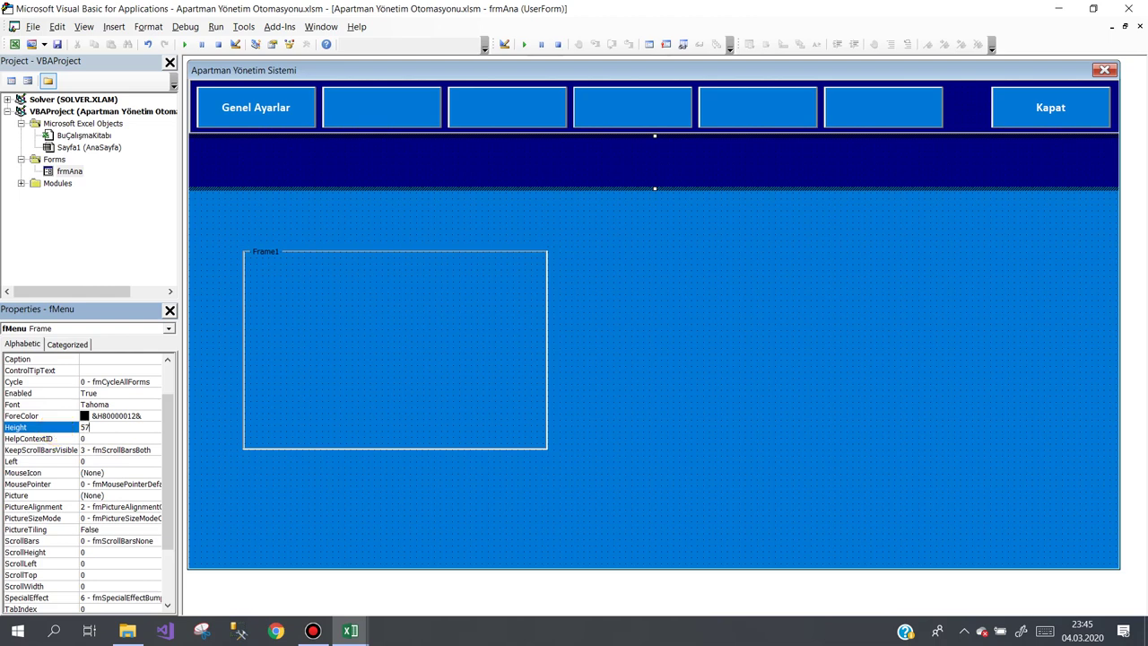
{"action": "left_click", "coordinate": [55, 432]}
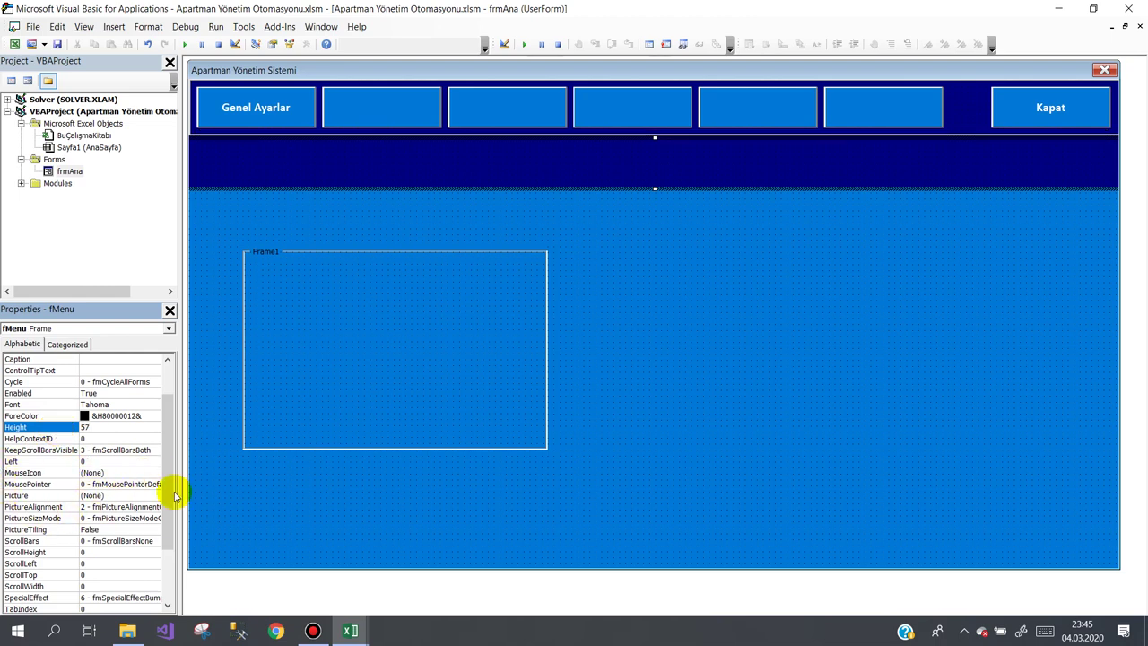
{"action": "left_click_drag", "start_coordinate": [654, 189], "coordinate": [665, 140]}
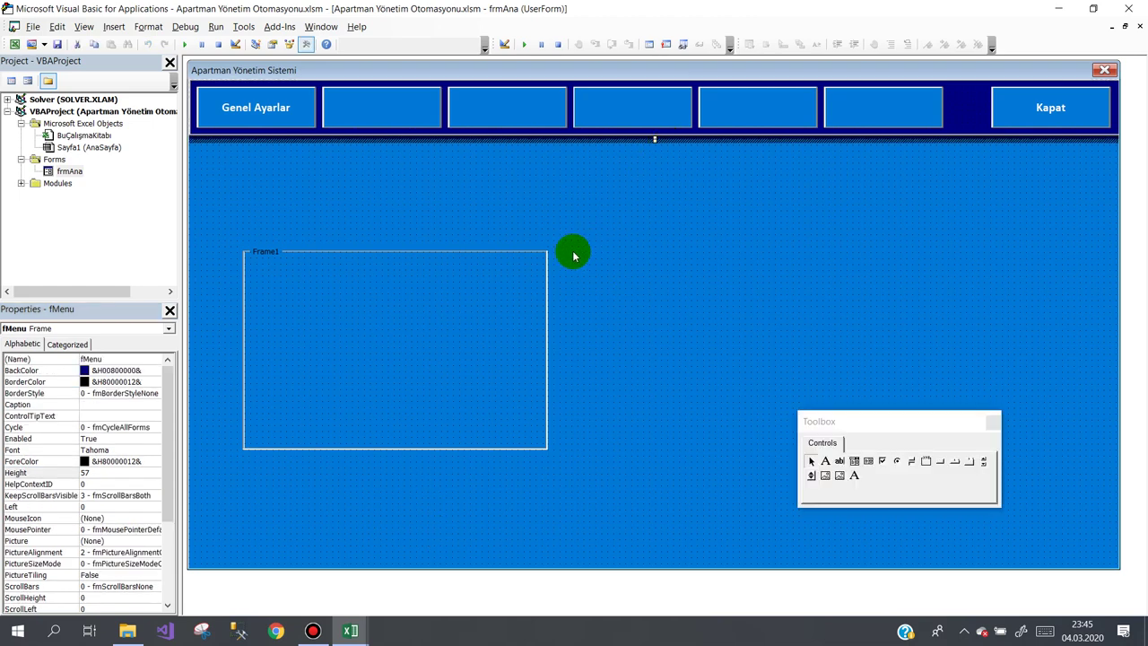
- Trim the frmBaslik header frame to height 54, then restore it to 60
{"action": "left_click", "coordinate": [595, 192]}
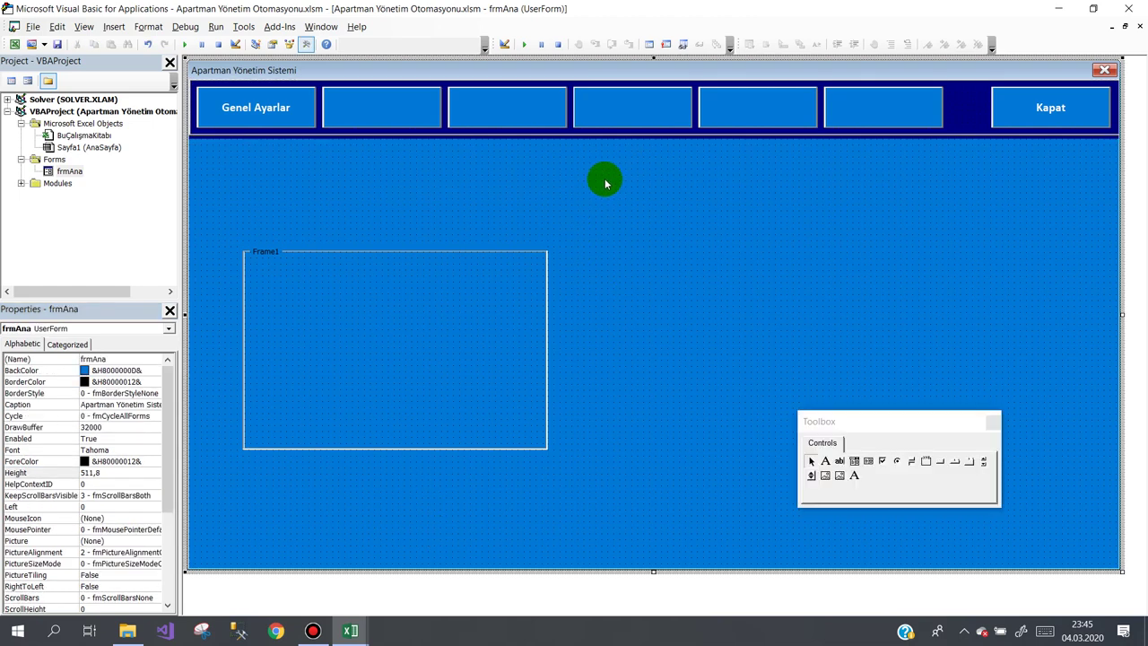
{"action": "left_click", "coordinate": [636, 139]}
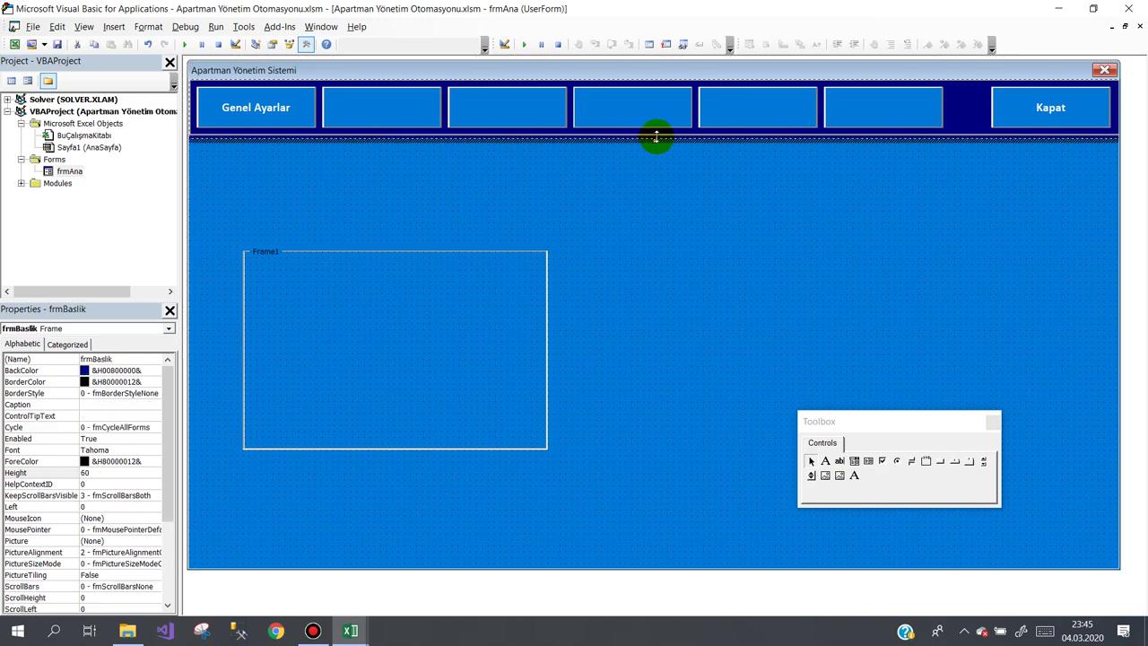
{"action": "left_click_drag", "start_coordinate": [655, 136], "coordinate": [655, 136]}
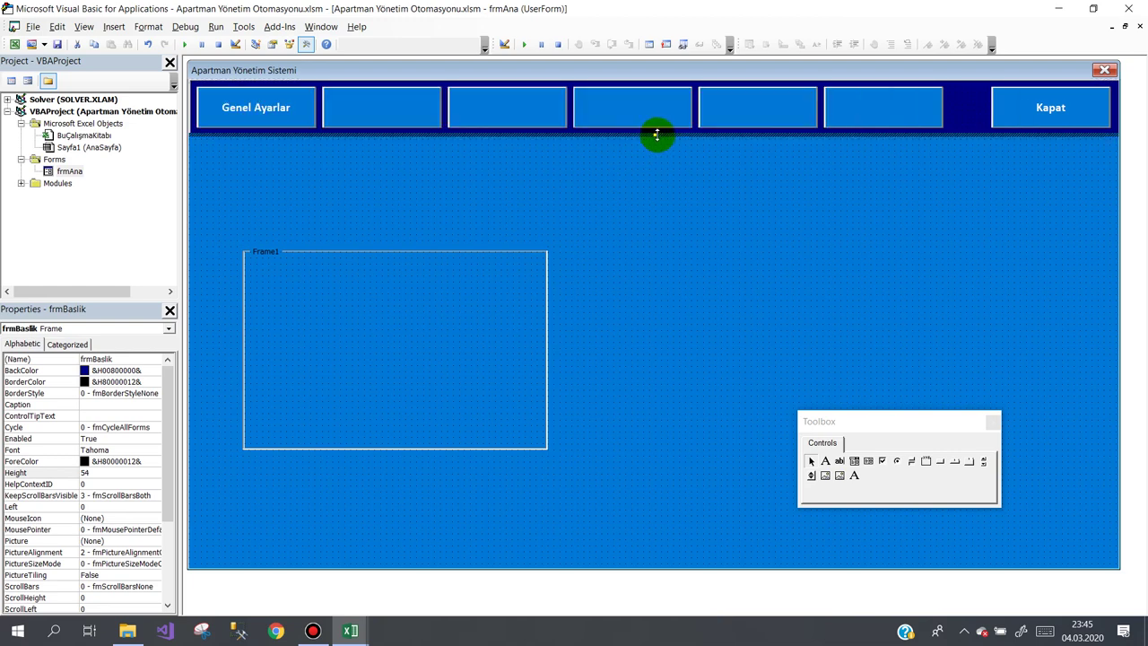
{"action": "left_click_drag", "start_coordinate": [655, 137], "coordinate": [655, 142]}
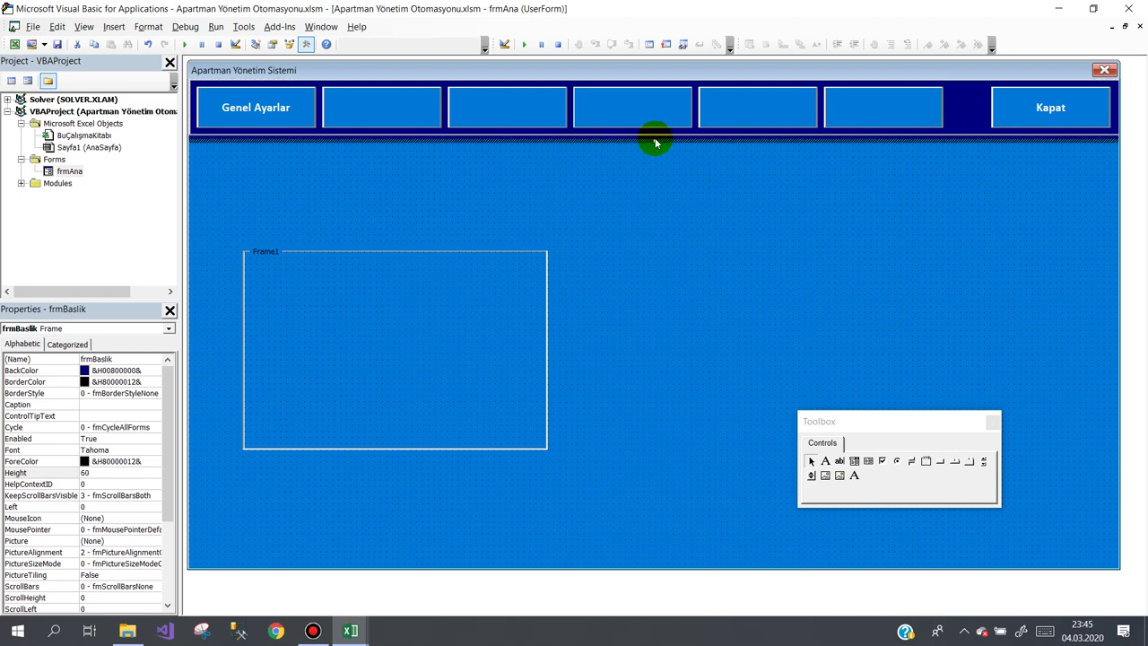
{"action": "left_click", "coordinate": [623, 186]}
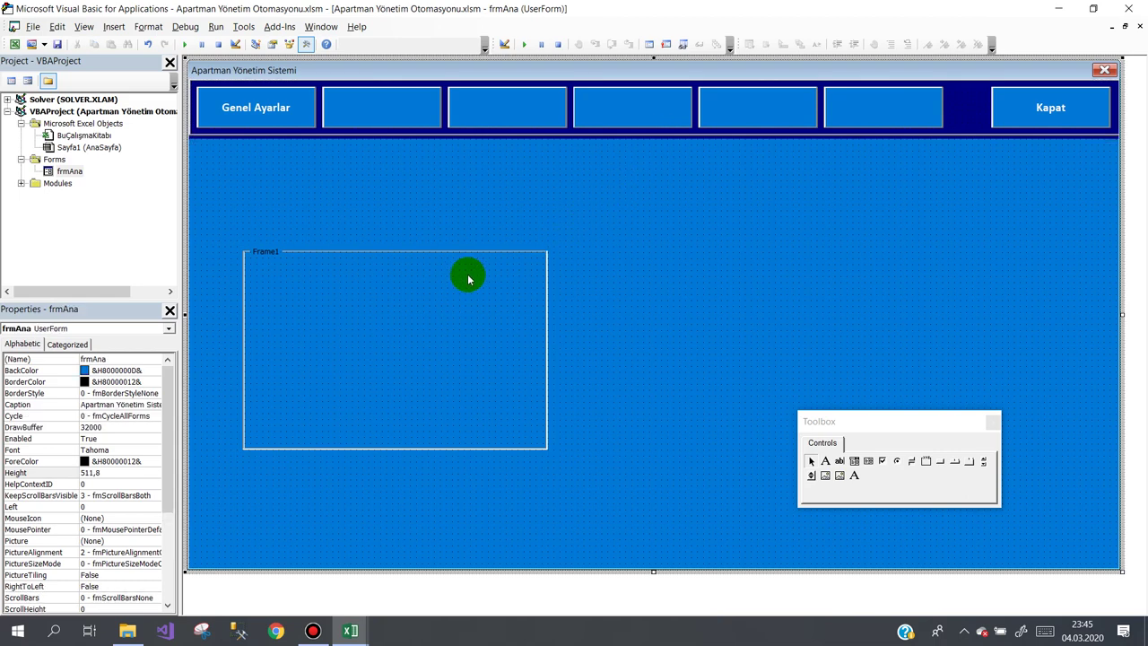
- Move Frame1 up under the menu and delete it from frmAna
{"action": "left_click", "coordinate": [269, 253]}
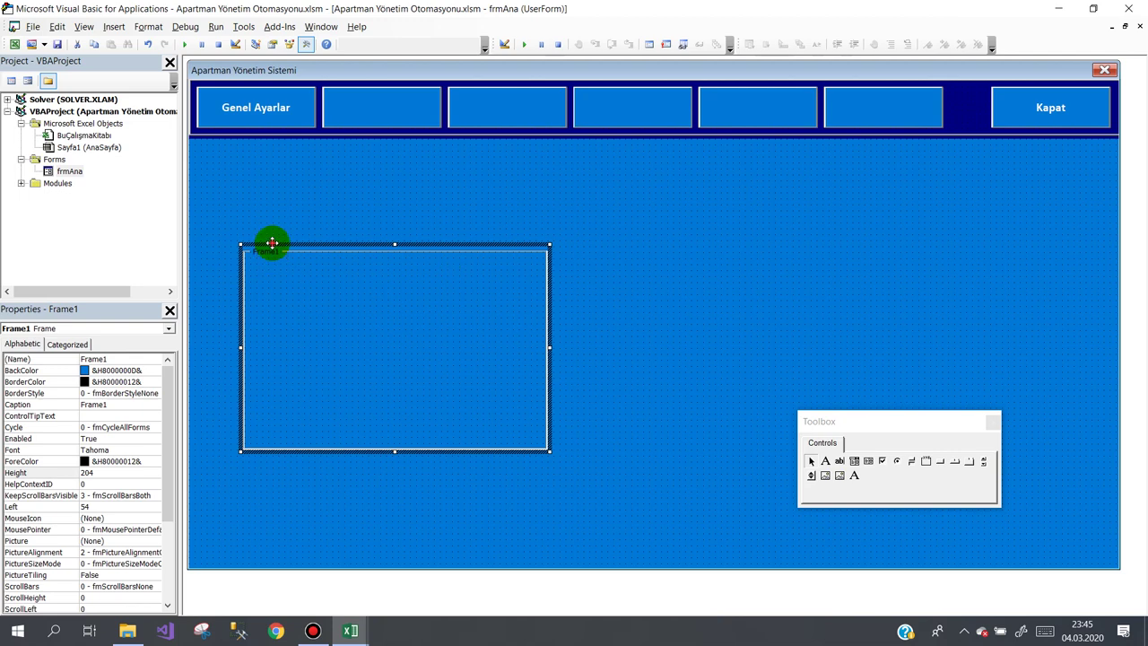
{"action": "mouse_move", "coordinate": [272, 244]}
{"action": "left_mouse_down"}
{"action": "mouse_move", "coordinate": [248, 164]}
{"action": "mouse_move", "coordinate": [224, 139]}
{"action": "left_mouse_up"}
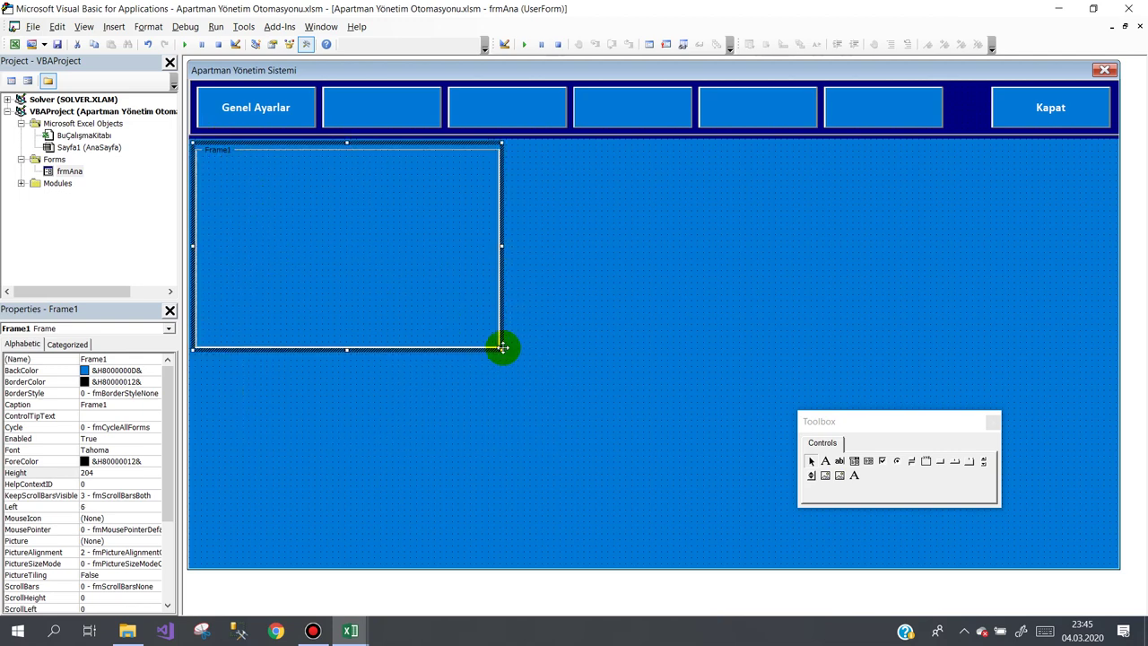
{"action": "left_click", "coordinate": [464, 279]}
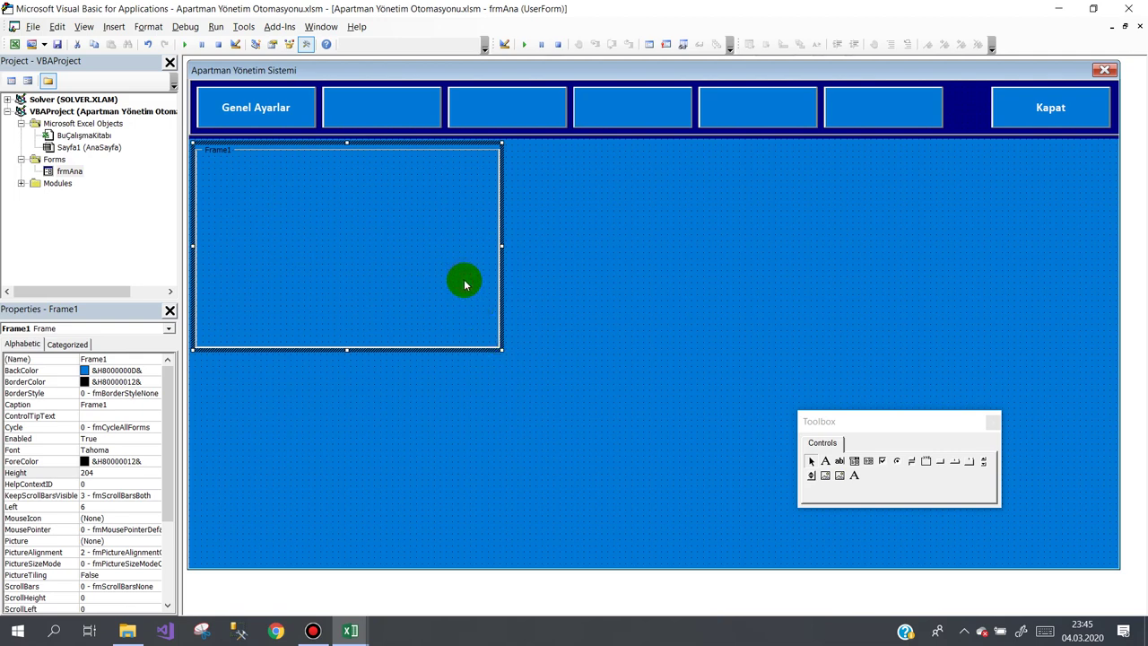
{"action": "key", "text": "Delete"}
- Draw ListBox1 (Height 384) across frmAna's body, stretched edge to edge to the blue border
{"action": "left_click", "coordinate": [866, 462]}
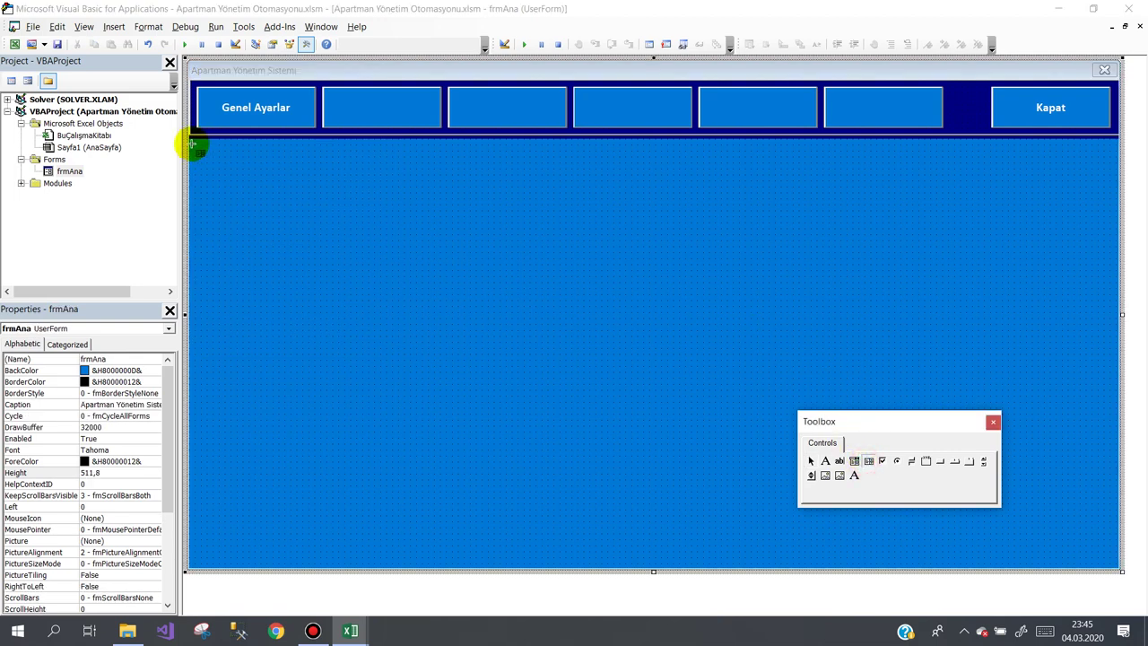
{"action": "left_click_drag", "start_coordinate": [191, 143], "coordinate": [1110, 552]}
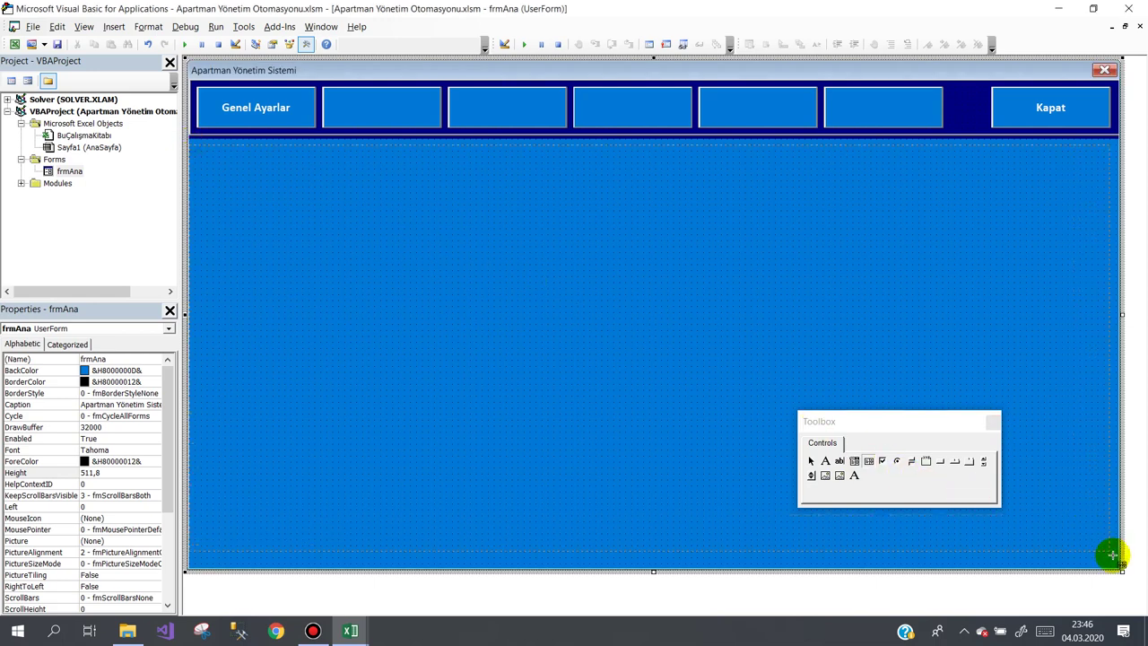
{"action": "left_click_drag", "start_coordinate": [1114, 558], "coordinate": [1114, 528]}
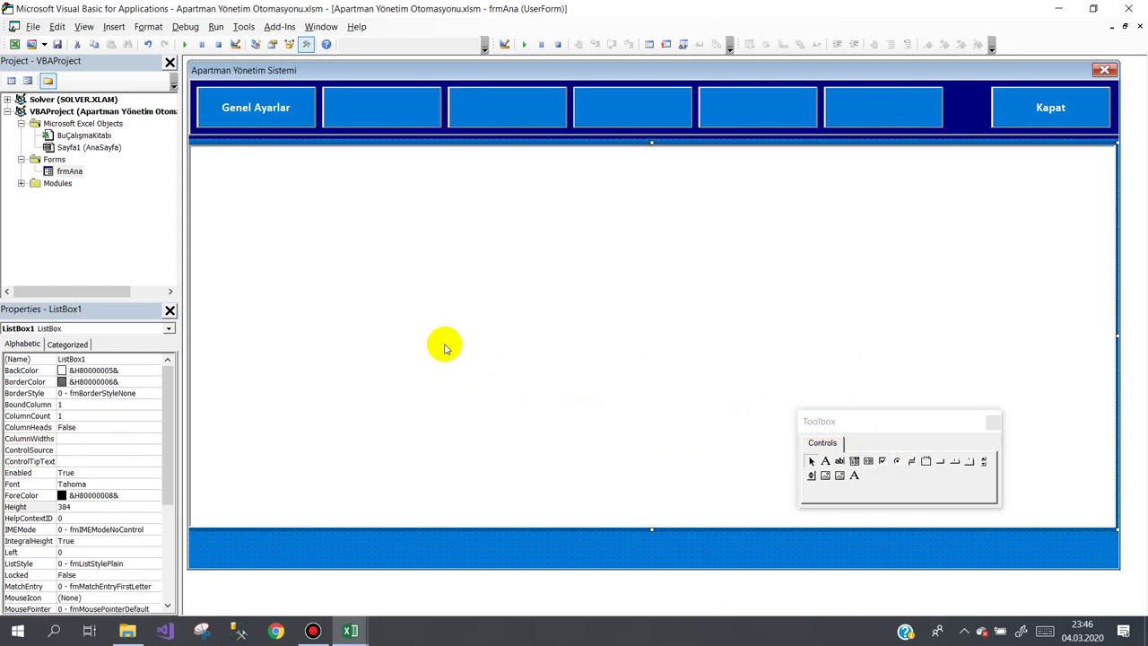
{"action": "left_click_drag", "start_coordinate": [242, 309], "coordinate": [247, 315]}
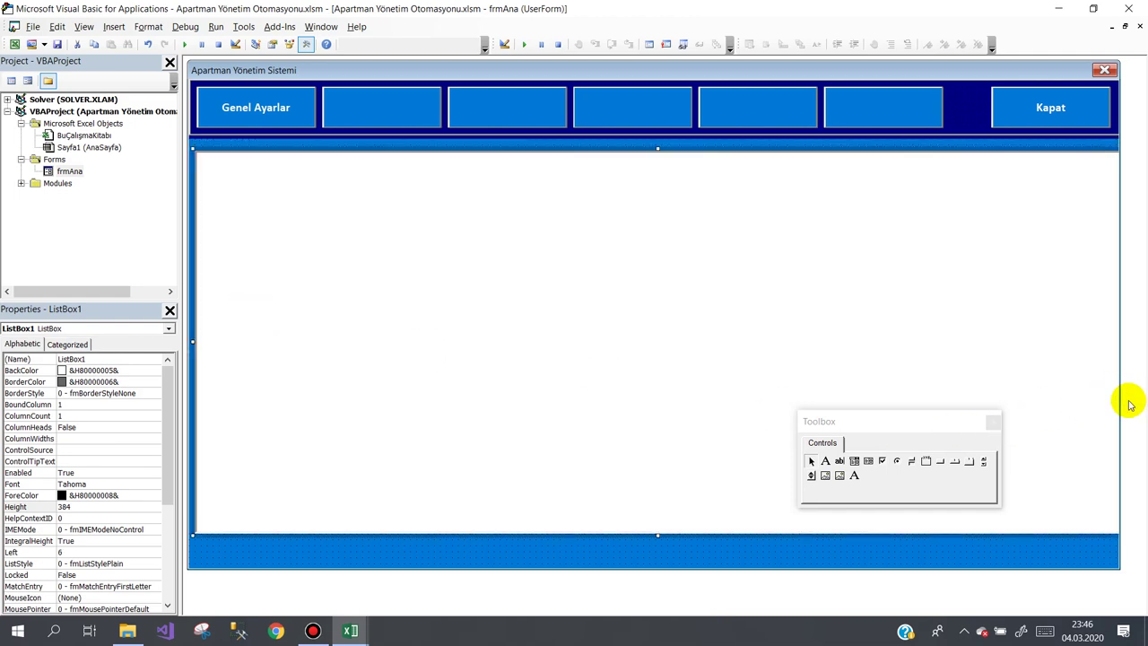
{"action": "left_click_drag", "start_coordinate": [1013, 340], "coordinate": [986, 342]}
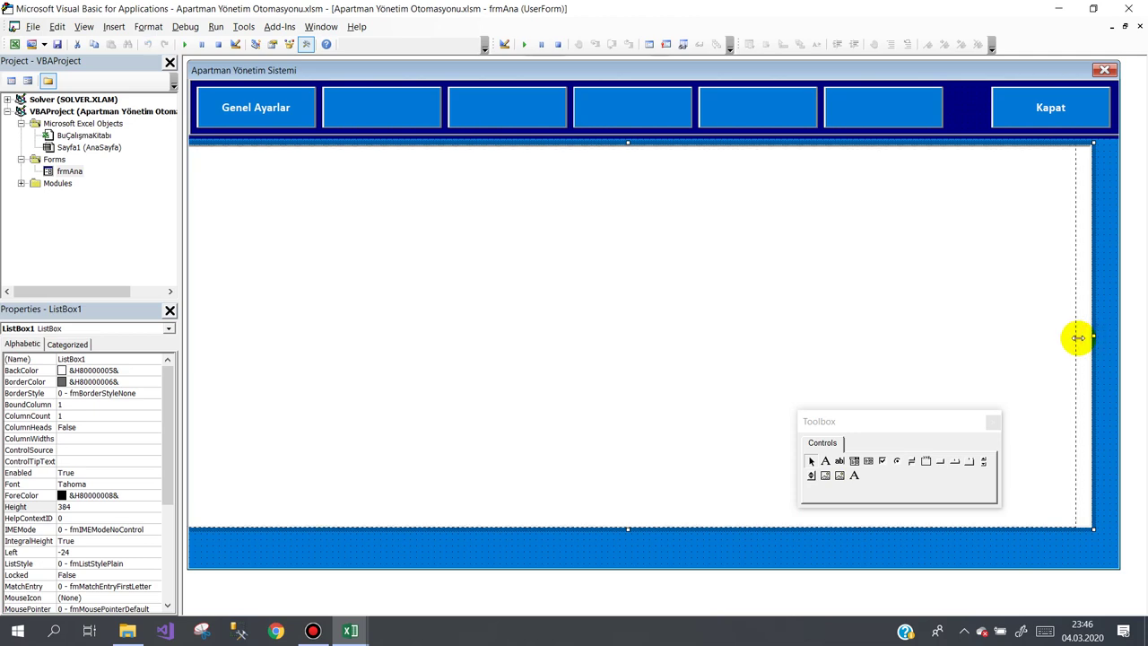
{"action": "left_click_drag", "start_coordinate": [1093, 337], "coordinate": [1077, 337]}
{"action": "left_click_drag", "start_coordinate": [980, 310], "coordinate": [1016, 320]}
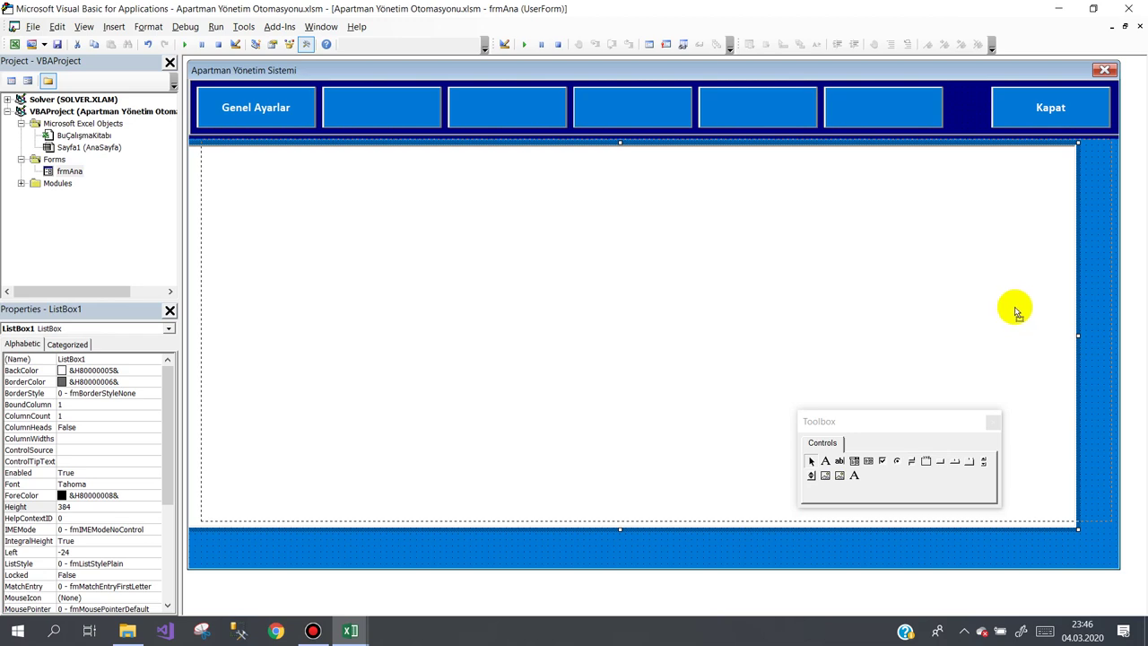
{"action": "left_click_drag", "start_coordinate": [1013, 313], "coordinate": [1012, 312]}
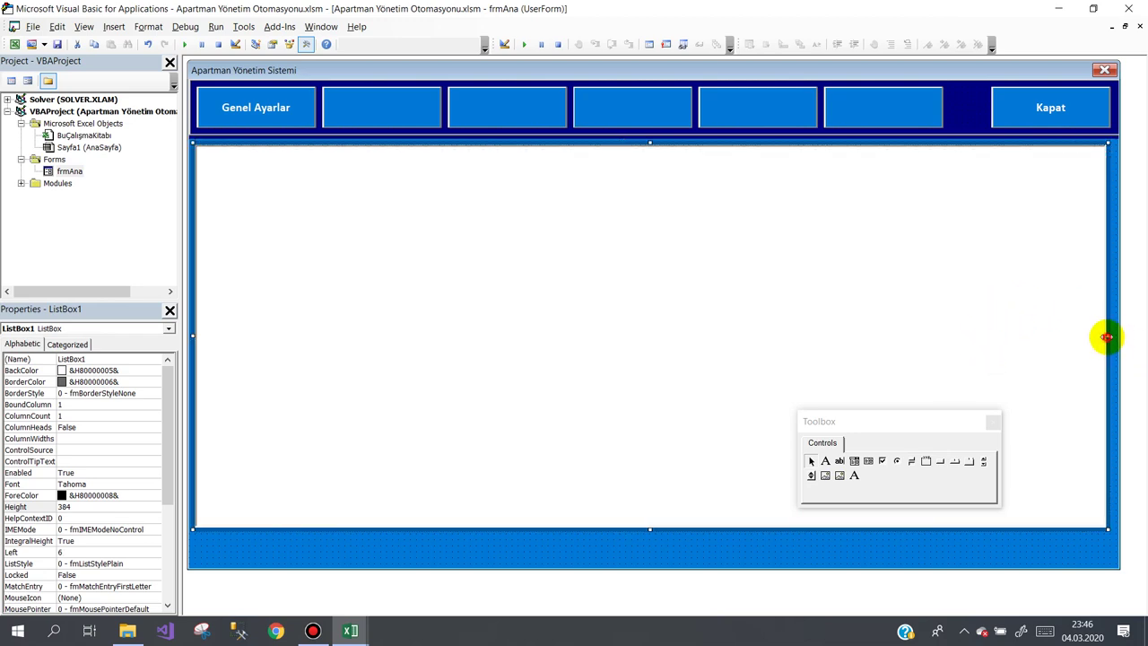
{"action": "left_click_drag", "start_coordinate": [1111, 335], "coordinate": [1115, 335]}
{"action": "left_click", "coordinate": [513, 543]}
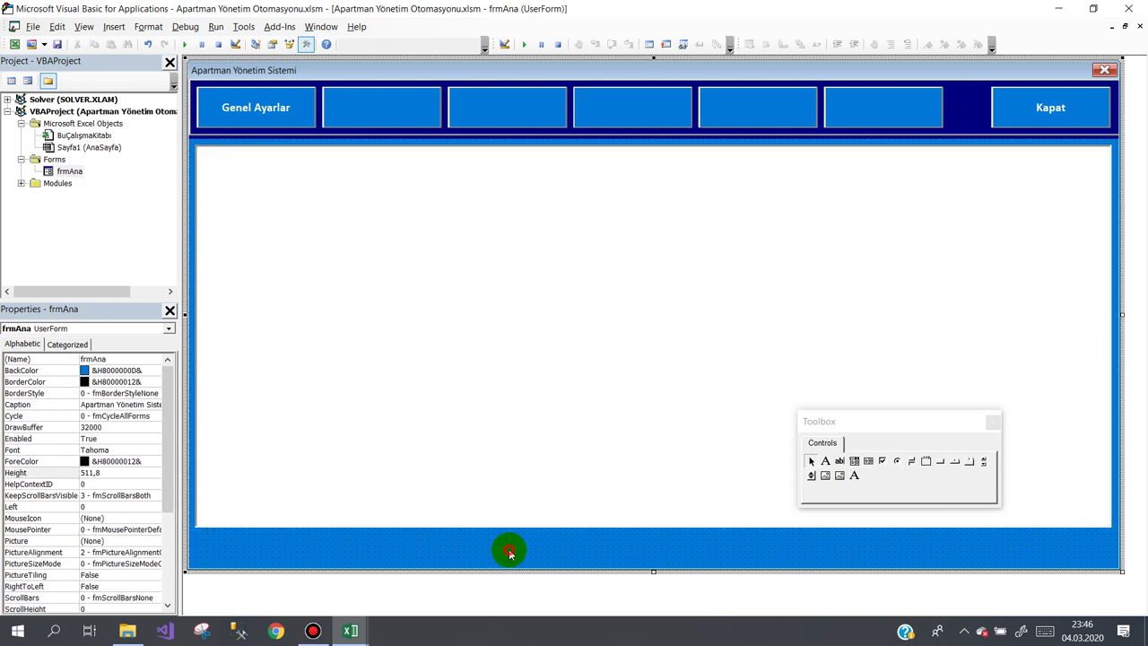
- Draw ComboBox1 in the bottom band below the list box
{"action": "left_click", "coordinate": [854, 461]}
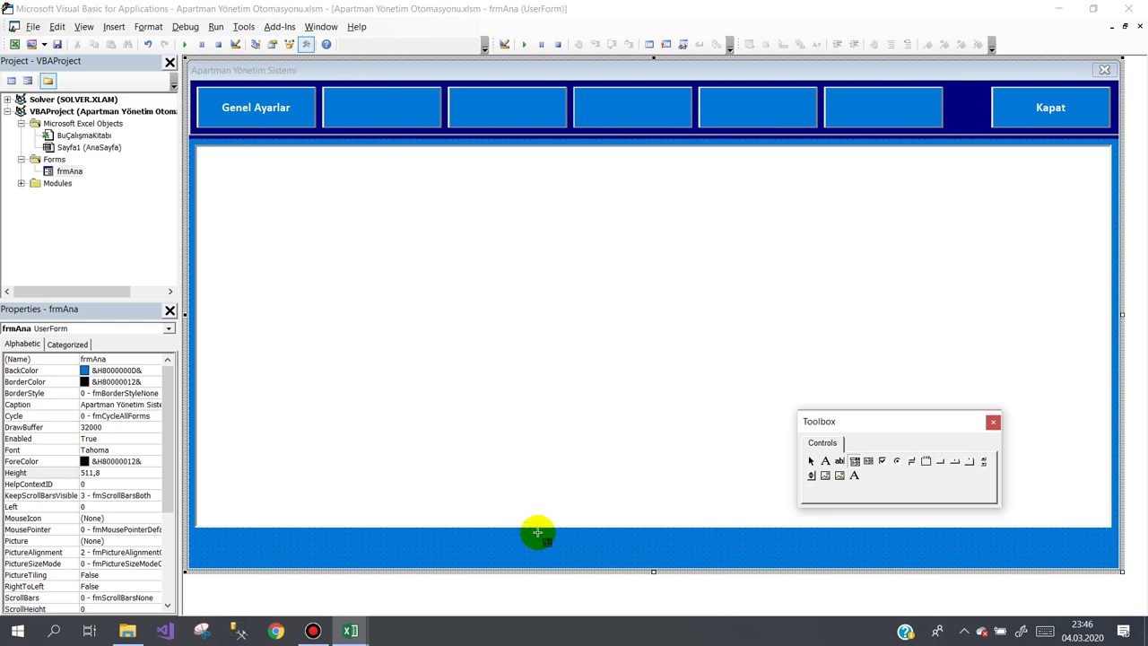
{"action": "left_click_drag", "start_coordinate": [537, 532], "coordinate": [704, 561]}
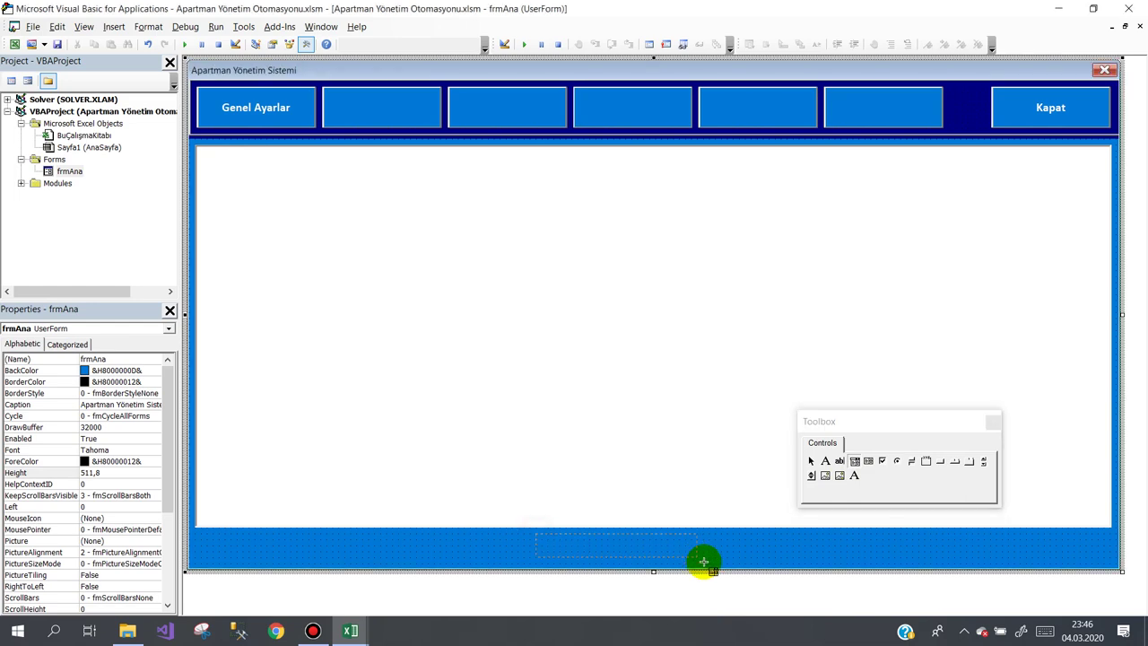
{"action": "left_click_drag", "start_coordinate": [704, 561], "coordinate": [726, 564]}
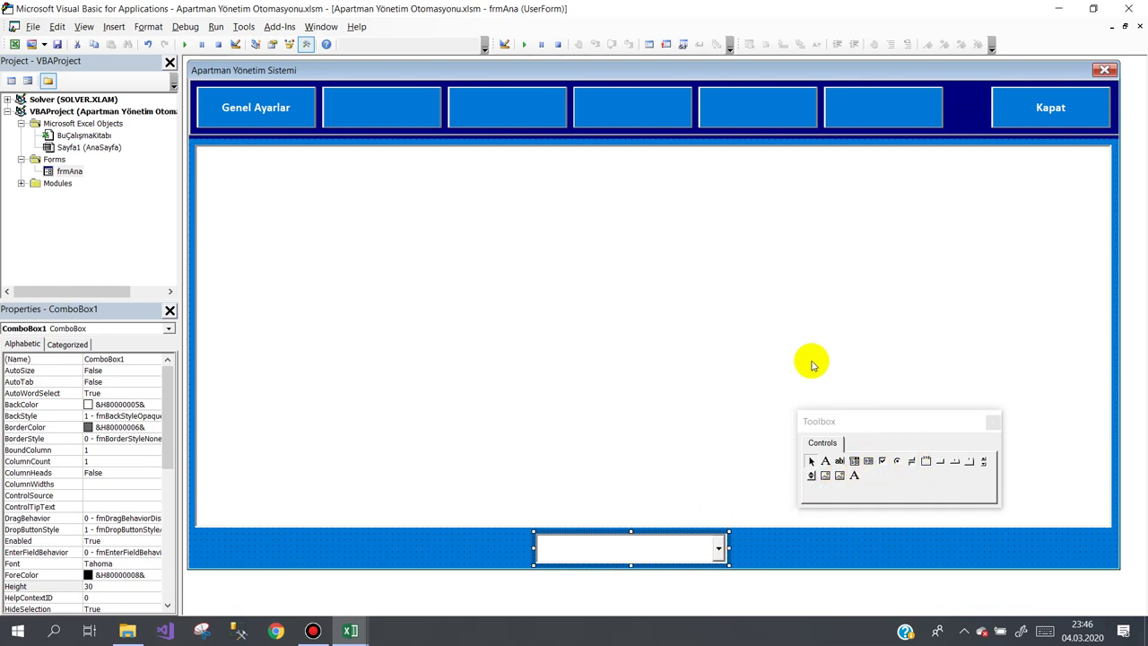
- Copy the second menu button down as CommandButton7, left of the combo box
{"action": "left_click", "coordinate": [402, 104]}
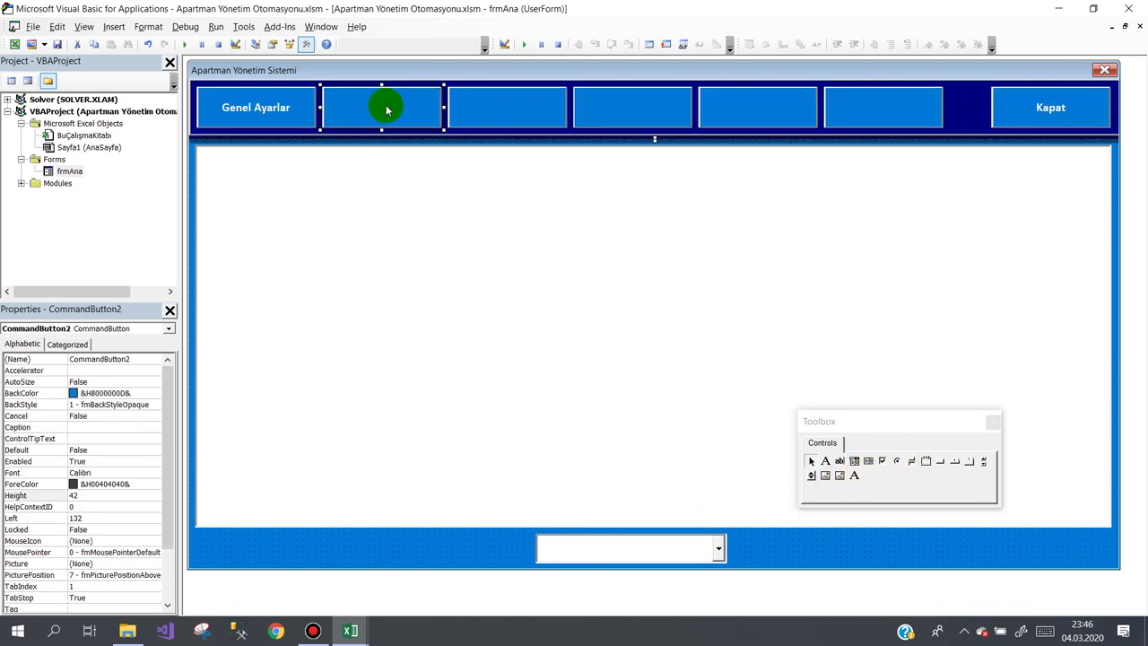
{"action": "left_click_drag", "start_coordinate": [393, 100], "coordinate": [467, 538]}
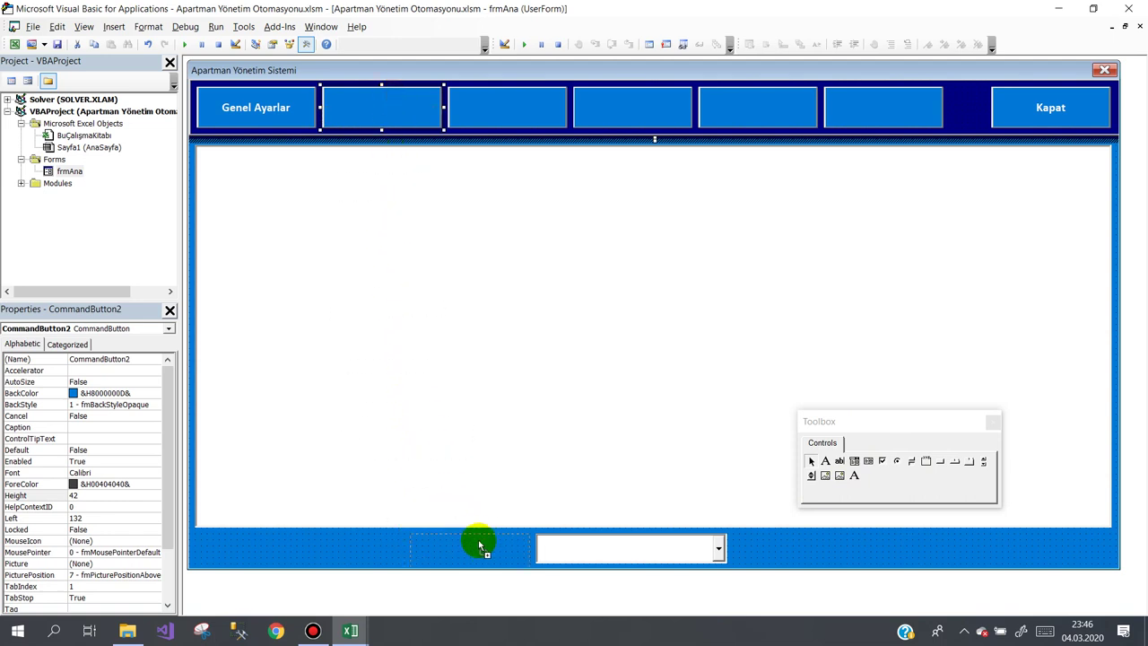
{"action": "left_click_drag", "start_coordinate": [480, 545], "coordinate": [471, 544]}
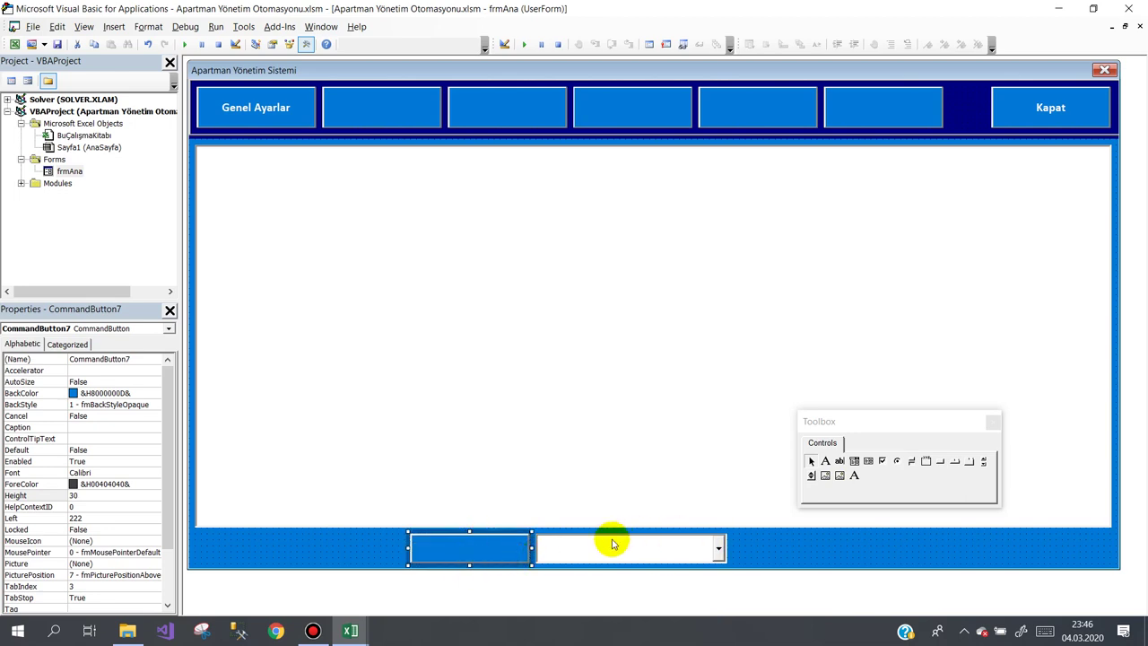
- Copy the bottom button as CommandButton8 to the right of the combo box
{"action": "left_click", "coordinate": [472, 549]}
{"action": "left_click_drag", "start_coordinate": [504, 558], "coordinate": [791, 553]}
{"action": "left_click", "coordinate": [493, 551]}
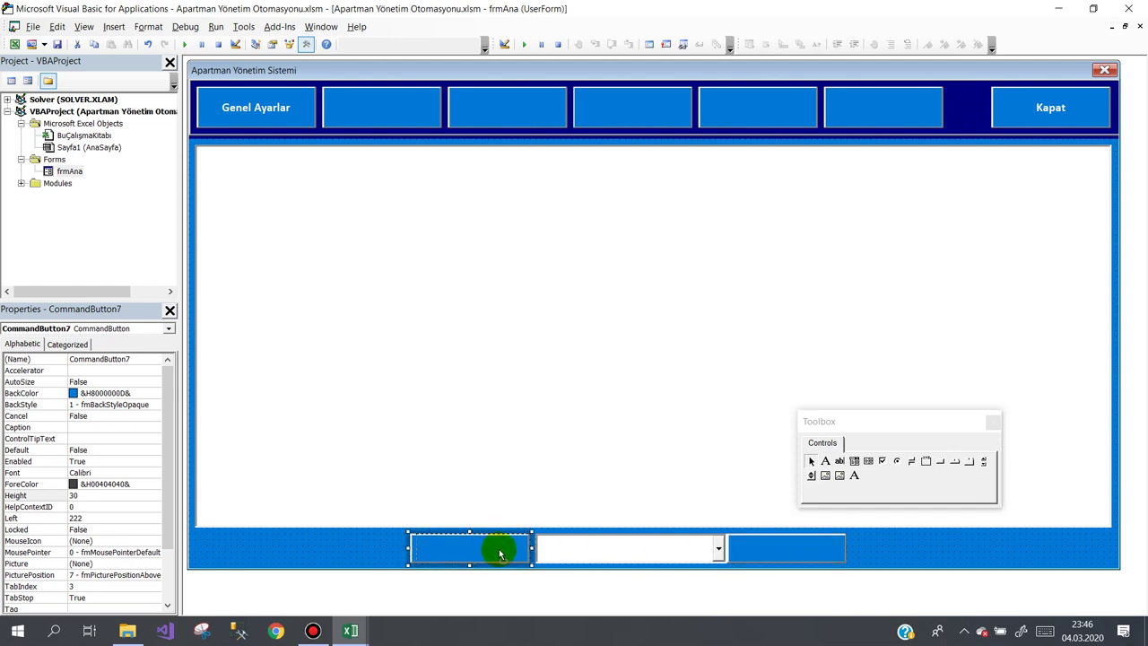
{"action": "left_click_drag", "start_coordinate": [499, 553], "coordinate": [505, 553]}
{"action": "left_click", "coordinate": [365, 554]}
{"action": "left_click", "coordinate": [484, 554]}
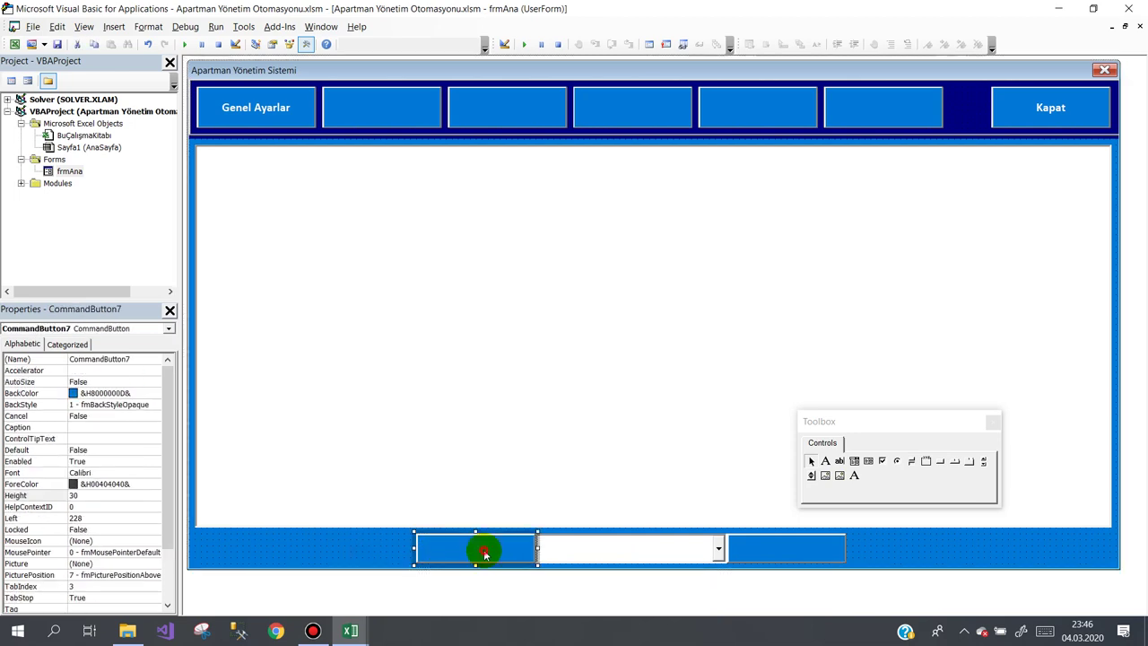
{"action": "left_click", "coordinate": [403, 549]}
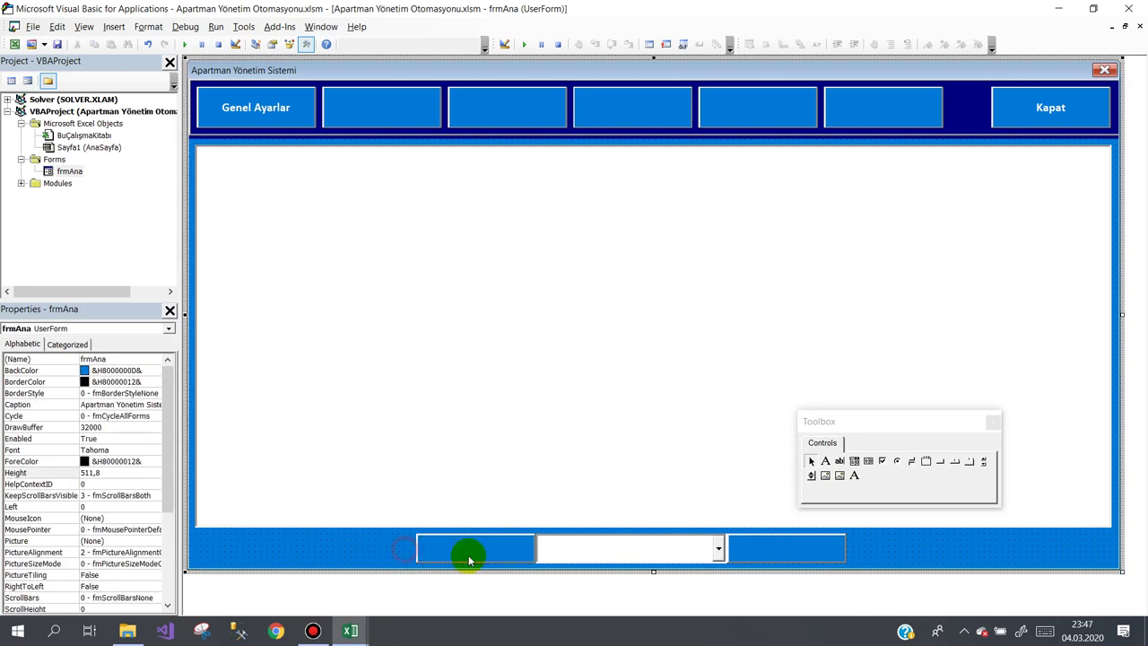
{"action": "left_click", "coordinate": [468, 557]}
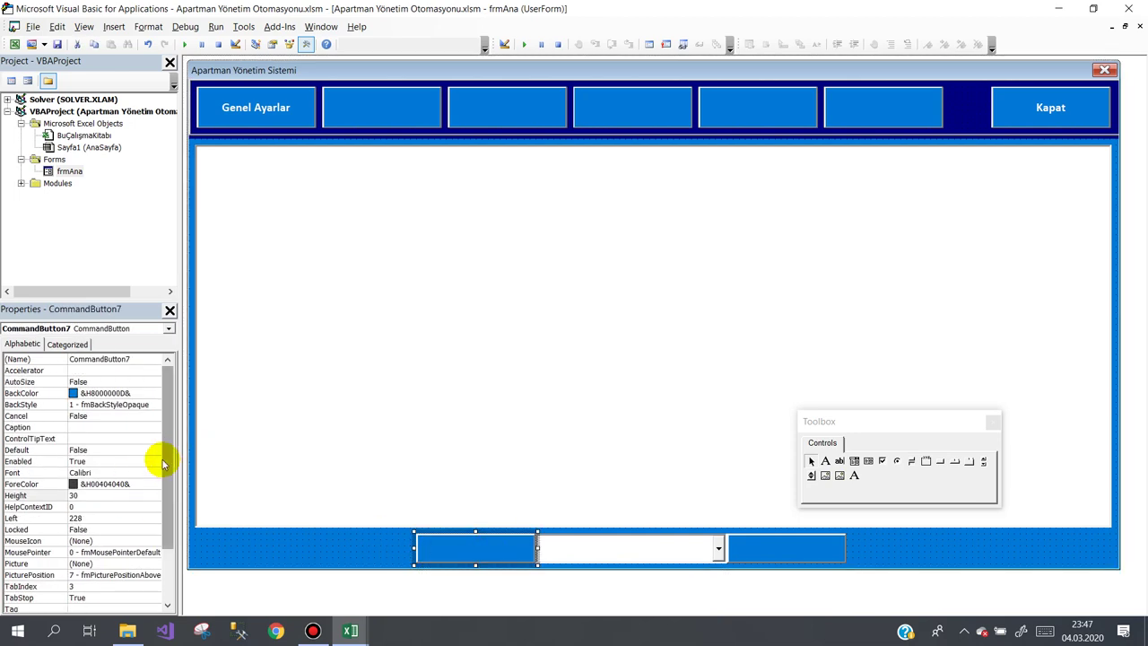
- Set both bottom buttons' Height to 32 in the Properties window
{"action": "left_click", "coordinate": [61, 496]}
{"action": "type", "text": "3"}
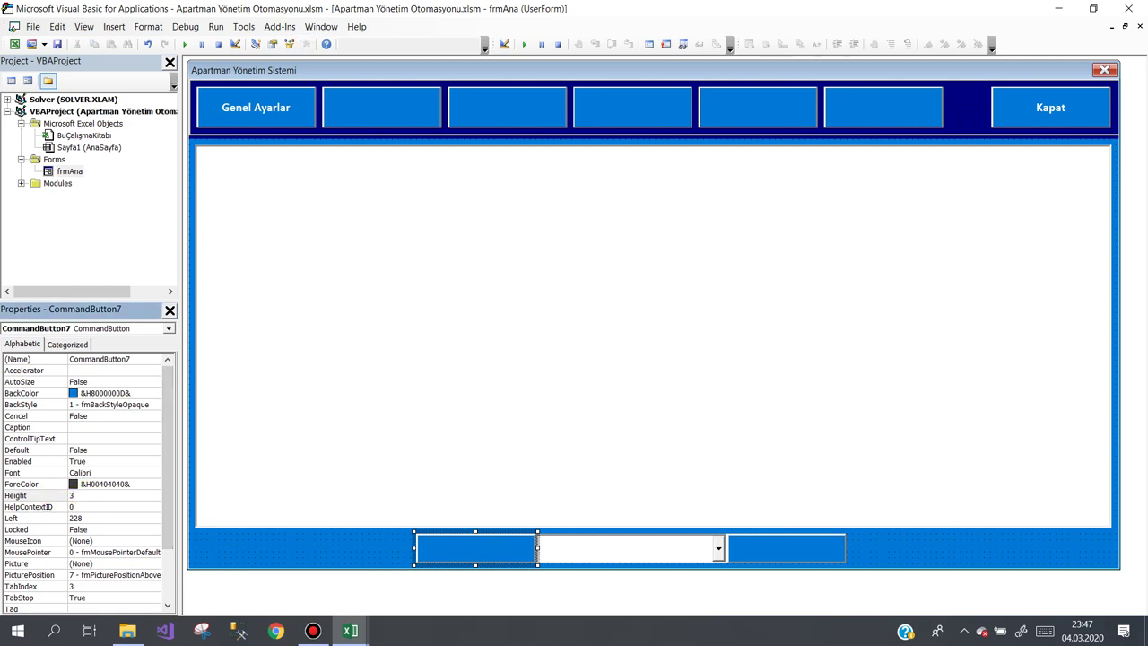
{"action": "key", "text": "Return"}
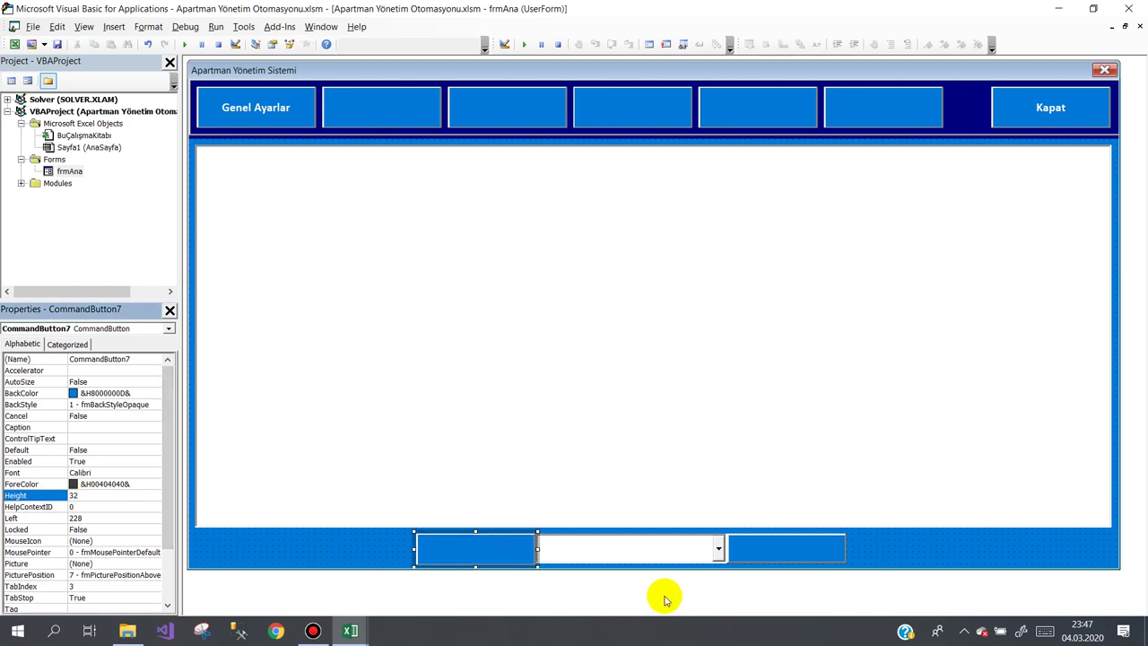
{"action": "left_click", "coordinate": [751, 549]}
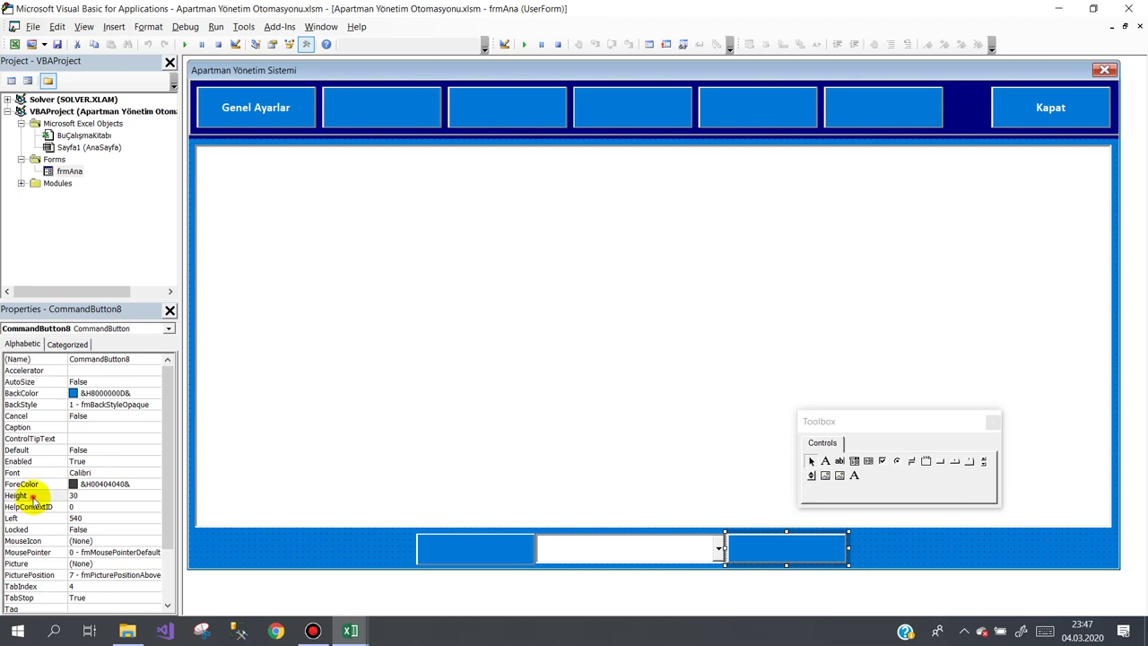
{"action": "left_click", "coordinate": [27, 495]}
{"action": "type", "text": "32"}
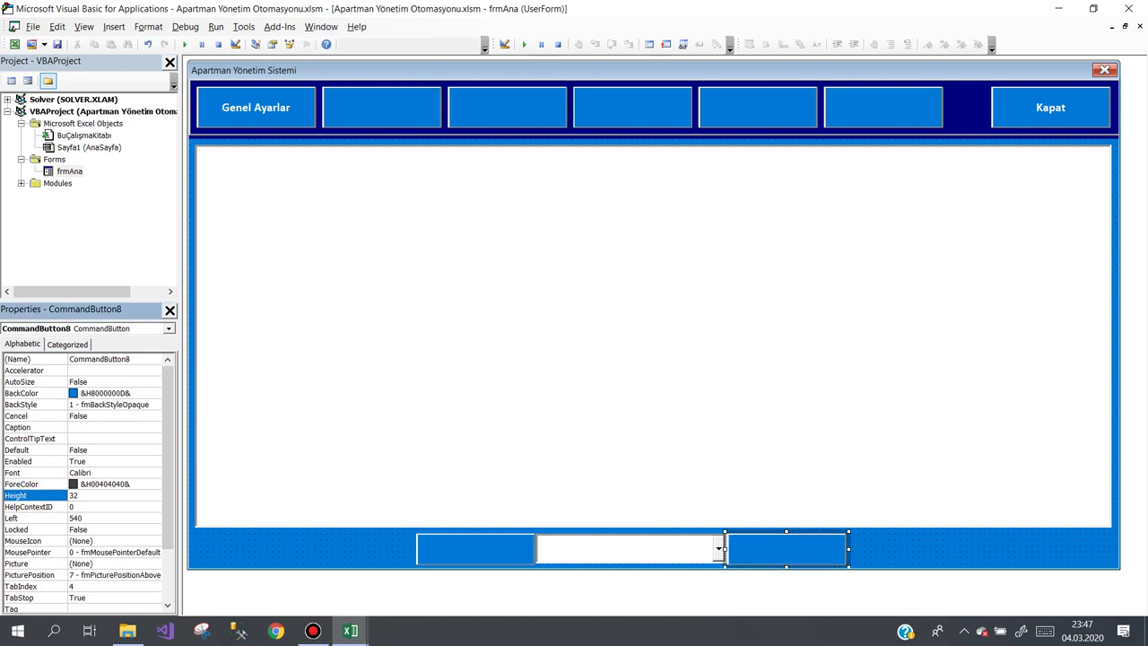
{"action": "left_click", "coordinate": [890, 541]}
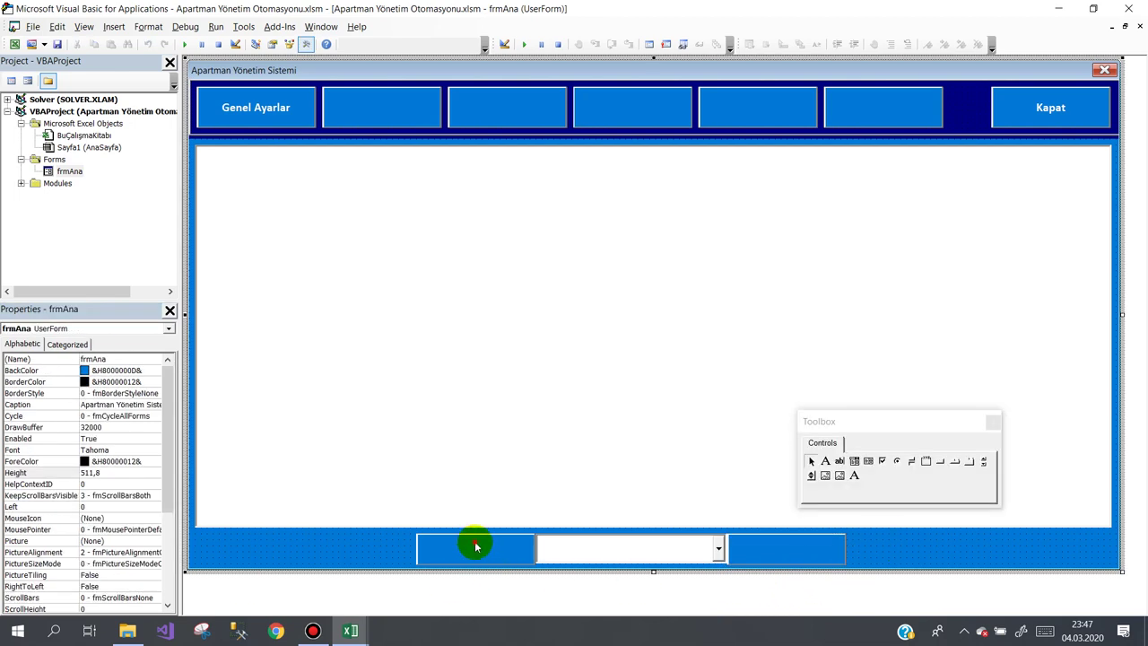
- Caption the left button 'Aidat Ödeyenler' and begin the right button's caption with 'A'
{"action": "left_click", "coordinate": [474, 547]}
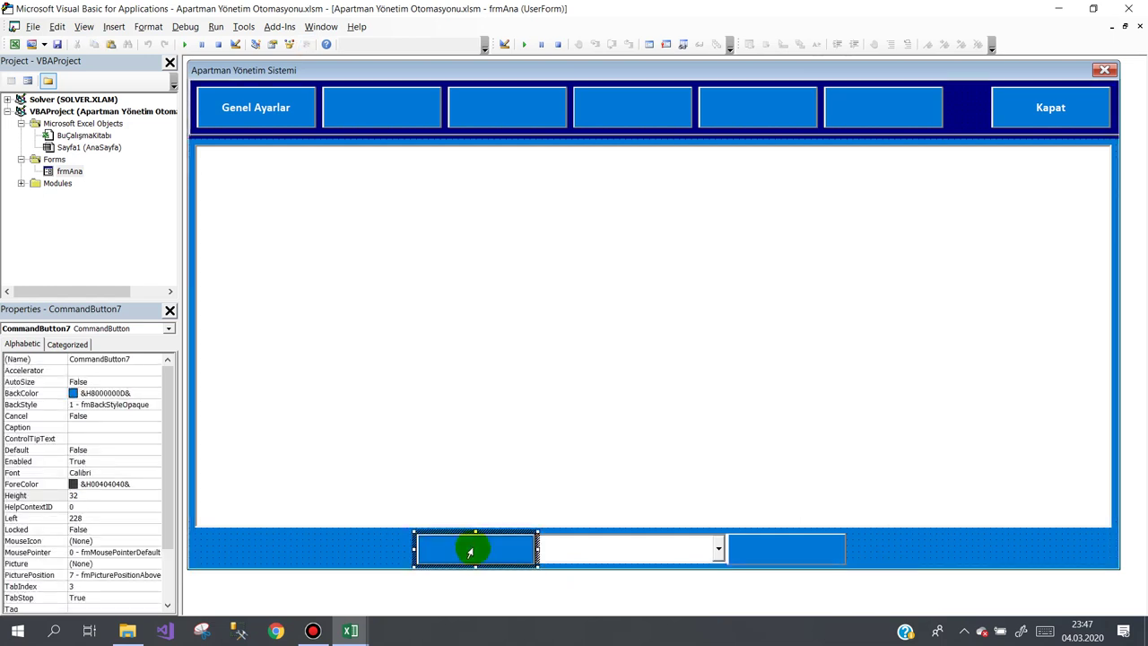
{"action": "left_click", "coordinate": [470, 550]}
{"action": "type", "text": "Aida"}
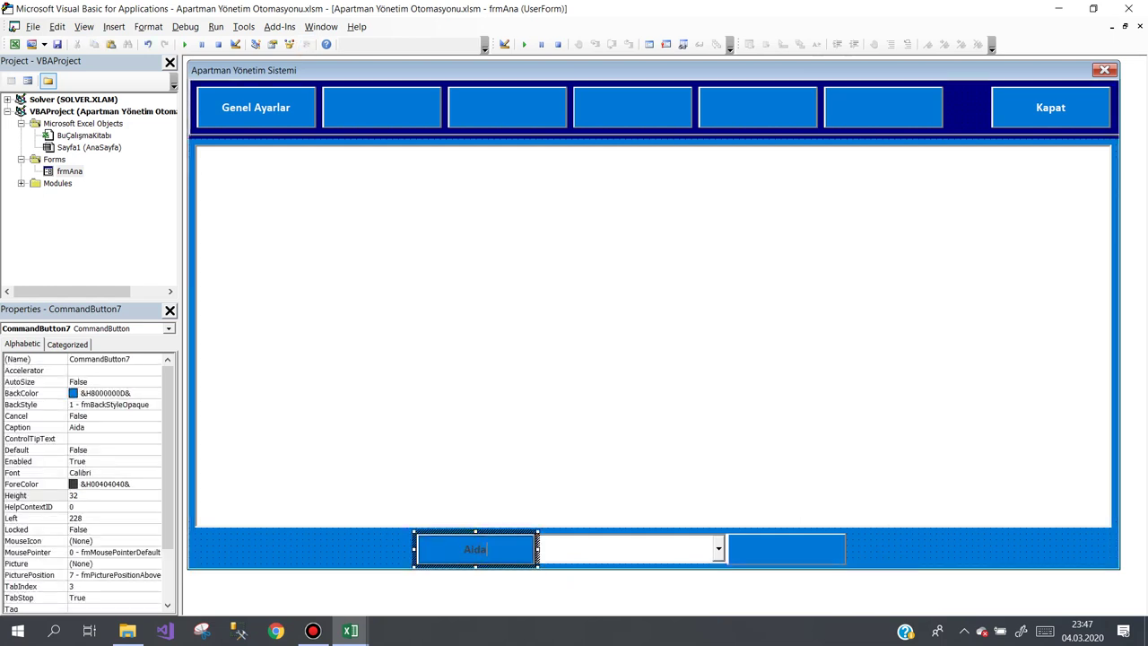
{"action": "type", "text": " Od"}
{"action": "type", "text": "yen"}
{"action": "type", "text": "ler"}
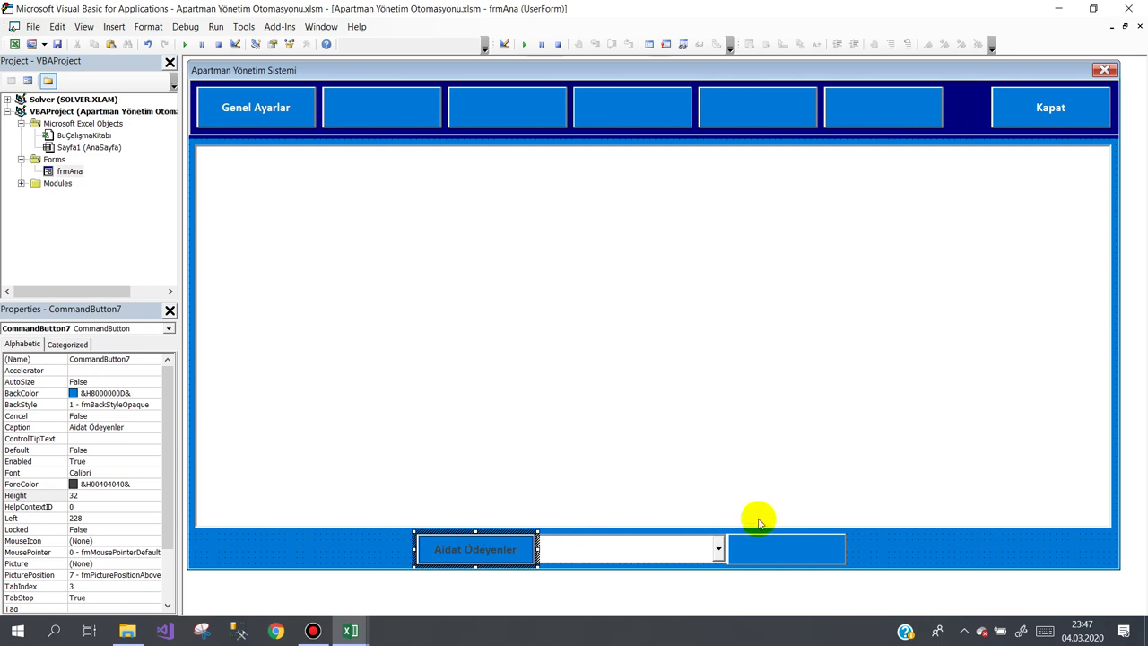
{"action": "left_click", "coordinate": [787, 557]}
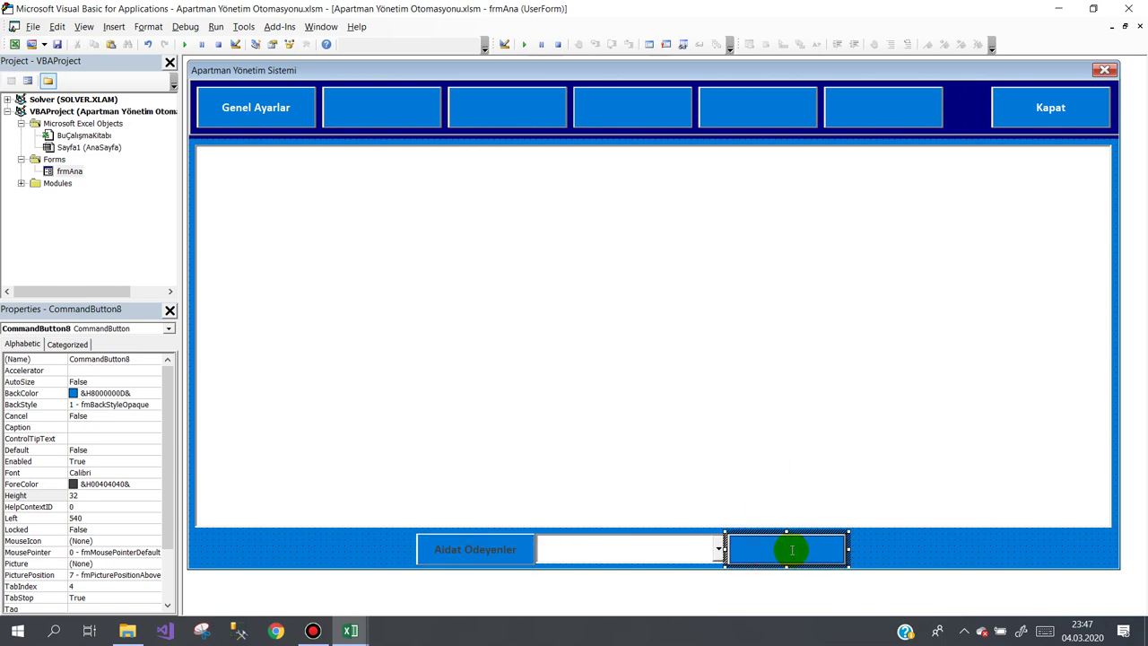
{"action": "type", "text": "Aidat Ödeey"}
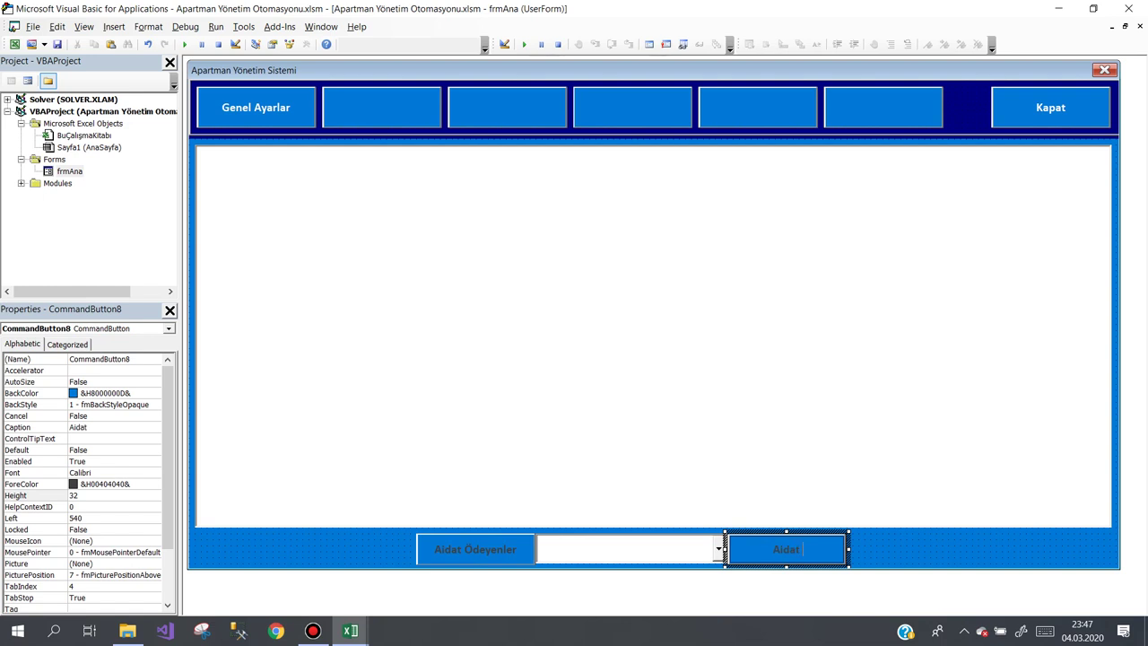
- Caption CommandButton8 'Aidat Ödemeyenler' and save the VBA project, confirming Excel's prompt
{"action": "type", "text": "dee"}
{"action": "key", "text": "BackSpace"}
{"action": "type", "text": "mey"}
{"action": "type", "text": "en"}
{"action": "type", "text": "ler"}
{"action": "left_click", "coordinate": [942, 548]}
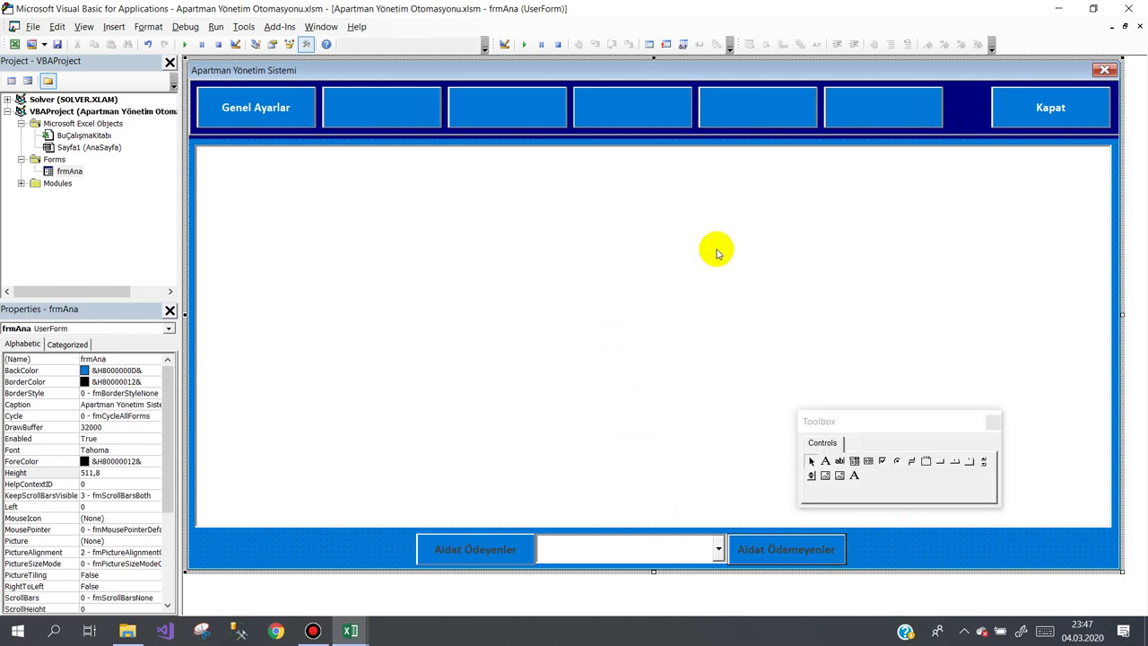
{"action": "left_click", "coordinate": [57, 43]}
{"action": "left_click", "coordinate": [534, 355]}
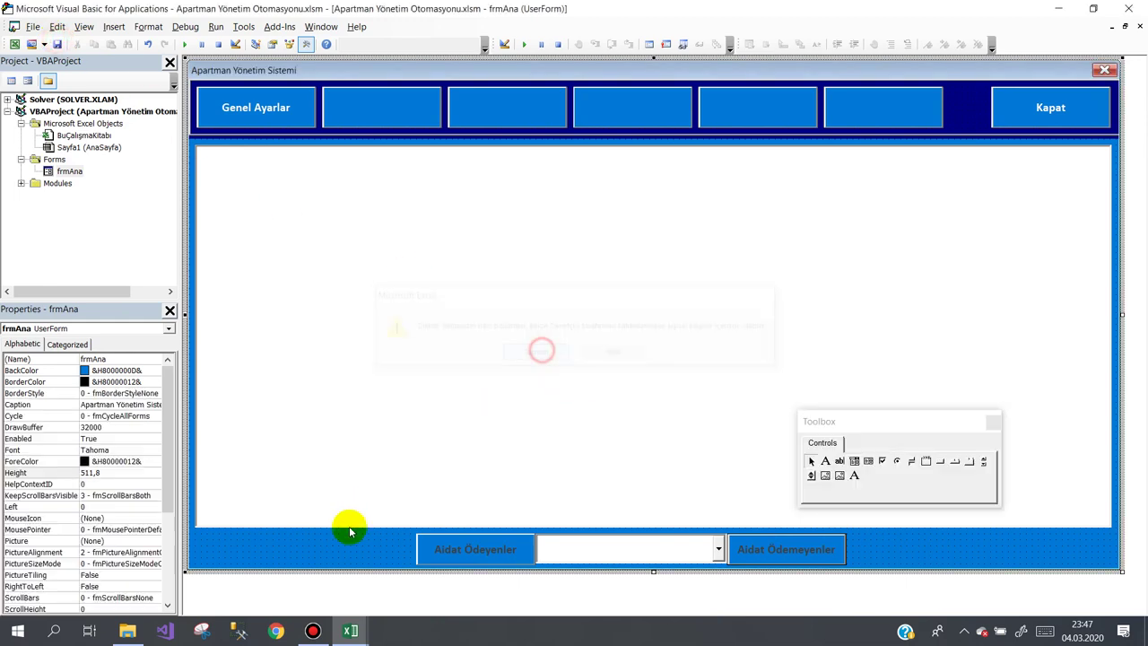
{"action": "left_click", "coordinate": [328, 625]}
{"action": "mouse_move", "coordinate": [343, 637]}
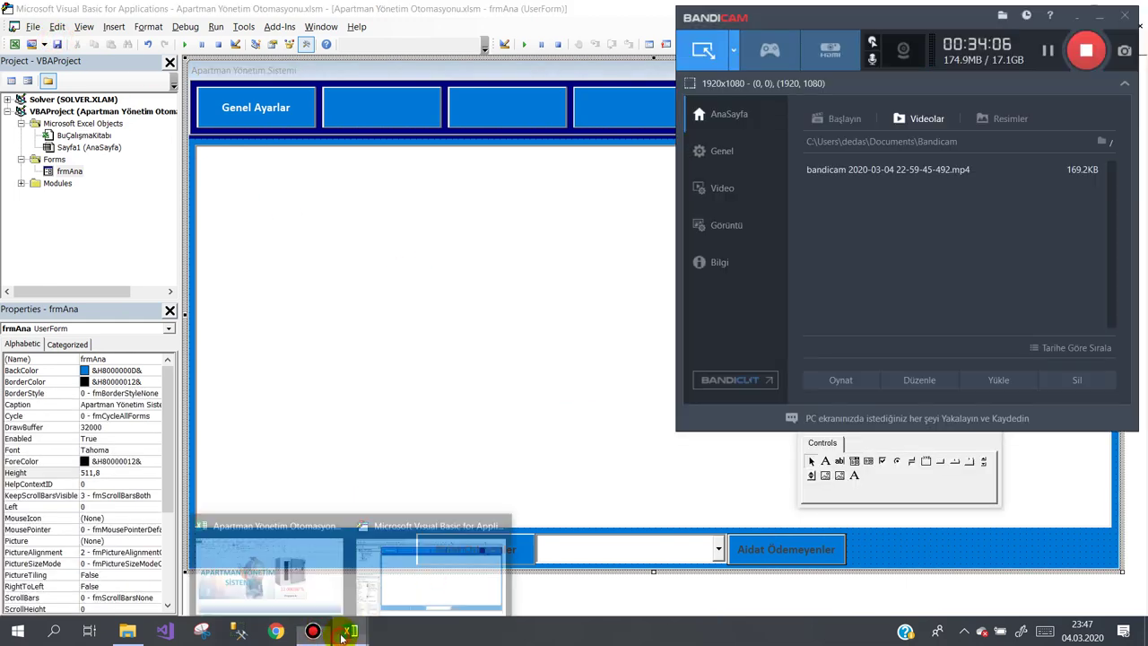
{"action": "left_click", "coordinate": [273, 550]}
{"action": "left_click", "coordinate": [685, 449]}
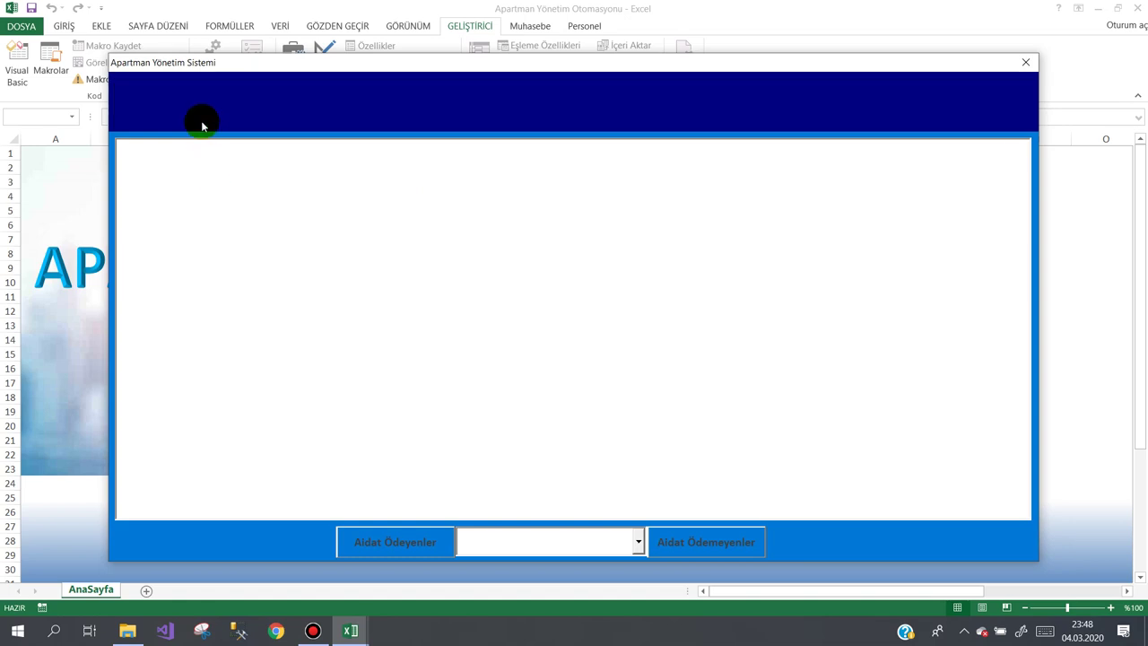
{"action": "mouse_move", "coordinate": [199, 100]}
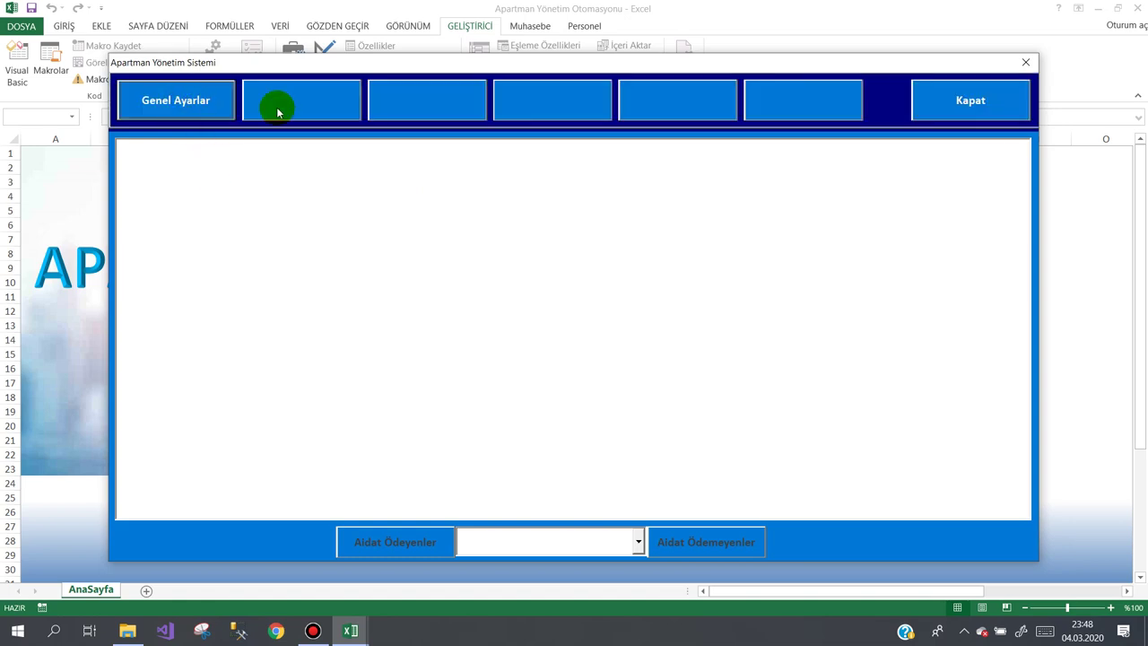
{"action": "left_click", "coordinate": [953, 102]}
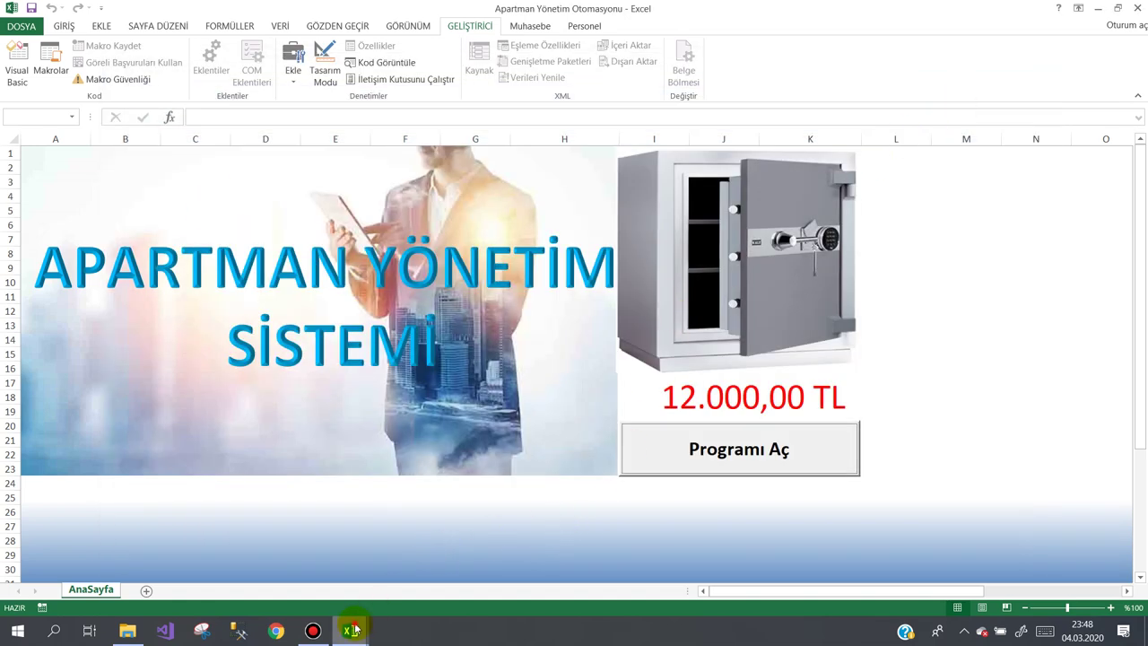
{"action": "mouse_move", "coordinate": [350, 628]}
{"action": "left_click", "coordinate": [404, 567]}
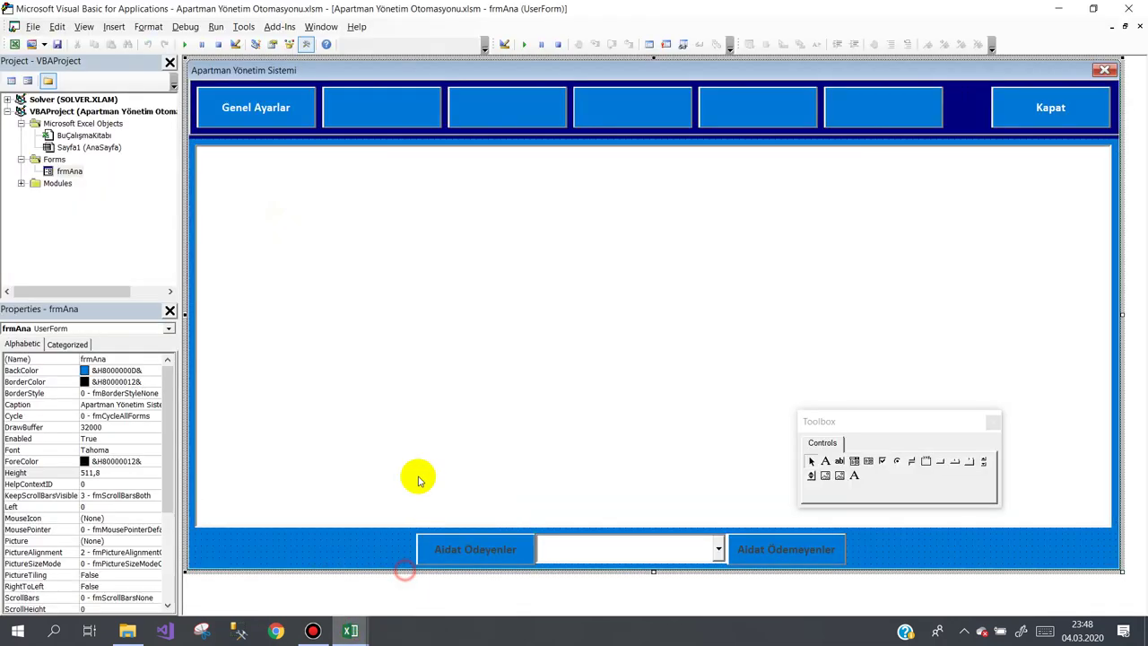
- Keep the fMenu navigation frame at height 60 and drag it lower on frmAna
{"action": "left_click", "coordinate": [543, 134]}
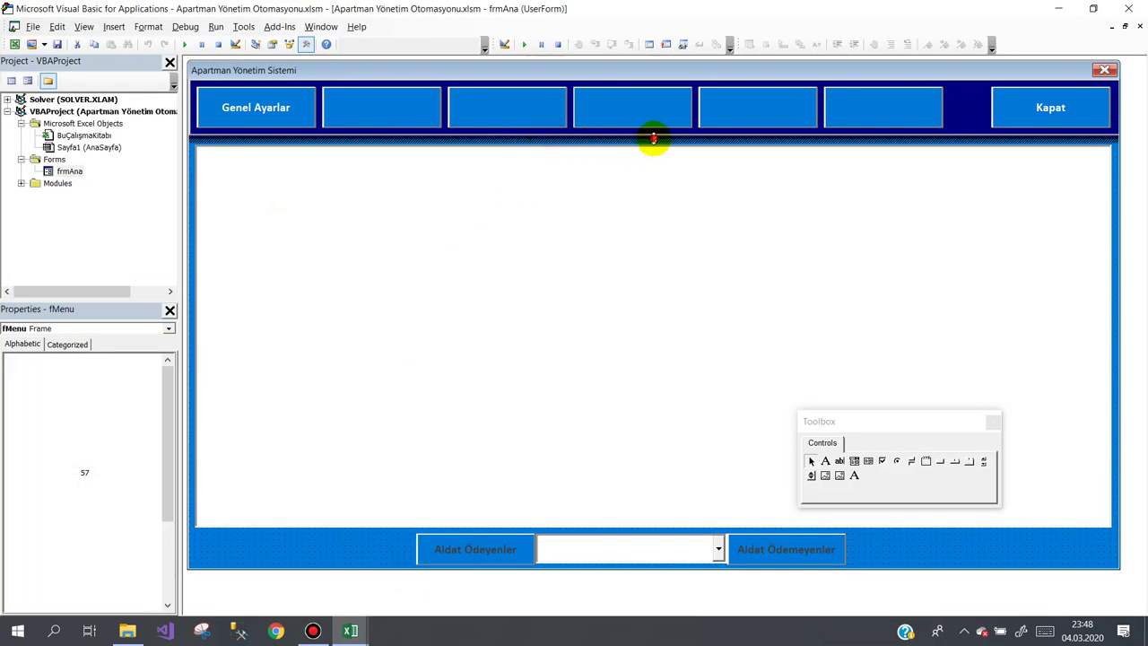
{"action": "left_click_drag", "start_coordinate": [650, 199], "coordinate": [649, 187]}
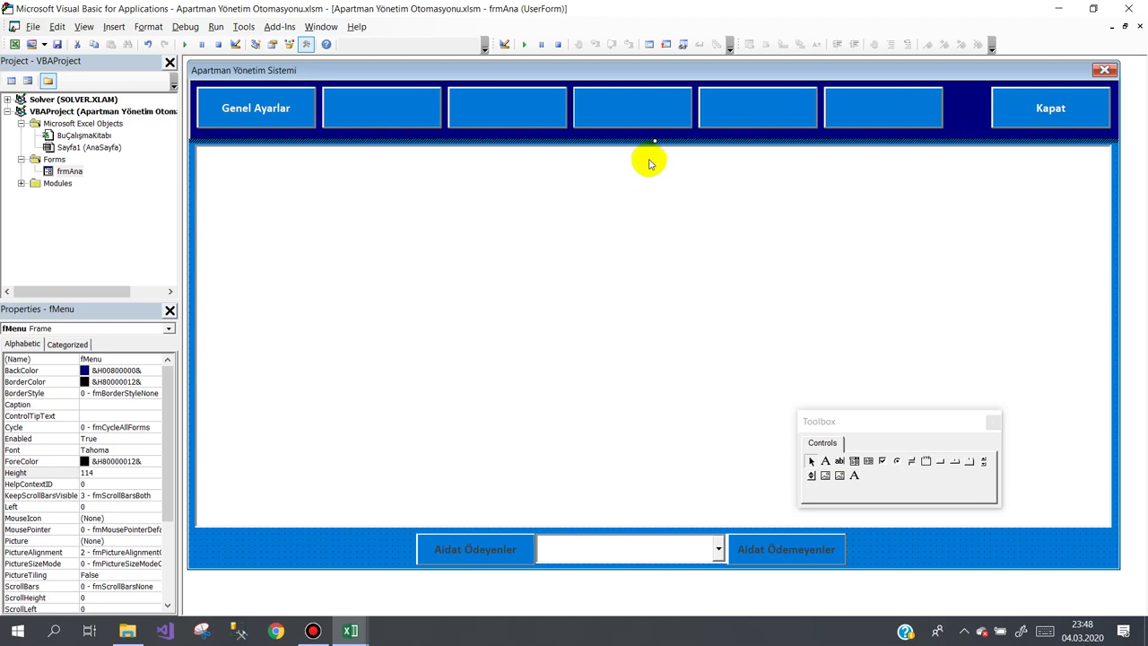
{"action": "left_click_drag", "start_coordinate": [654, 141], "coordinate": [654, 248]}
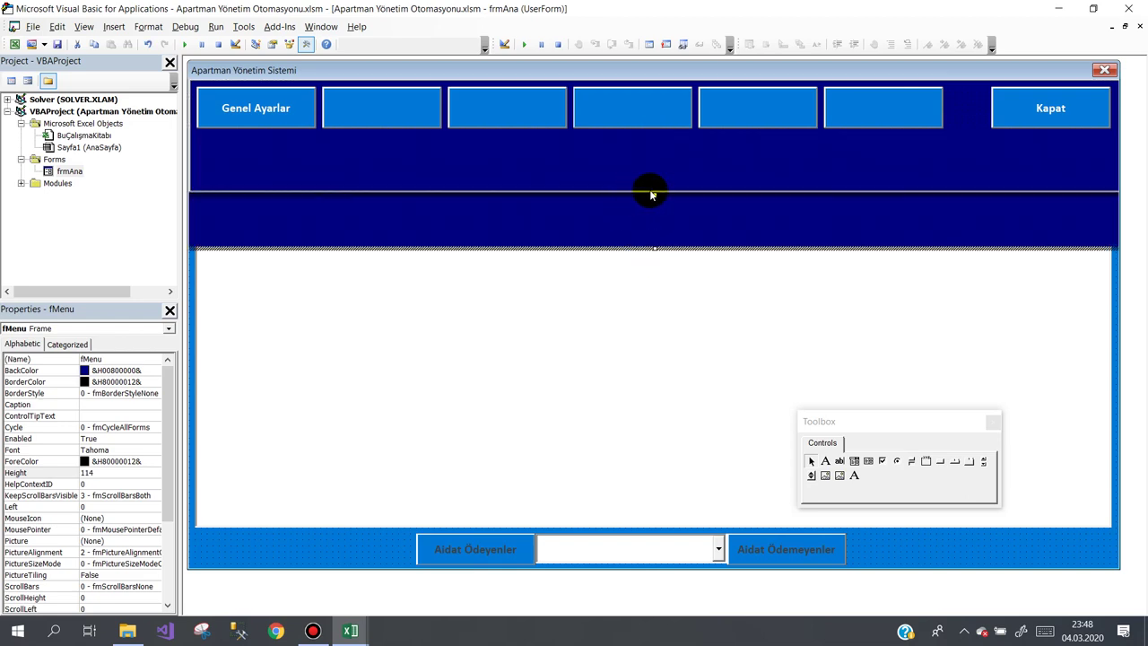
{"action": "left_click_drag", "start_coordinate": [653, 194], "coordinate": [654, 139]}
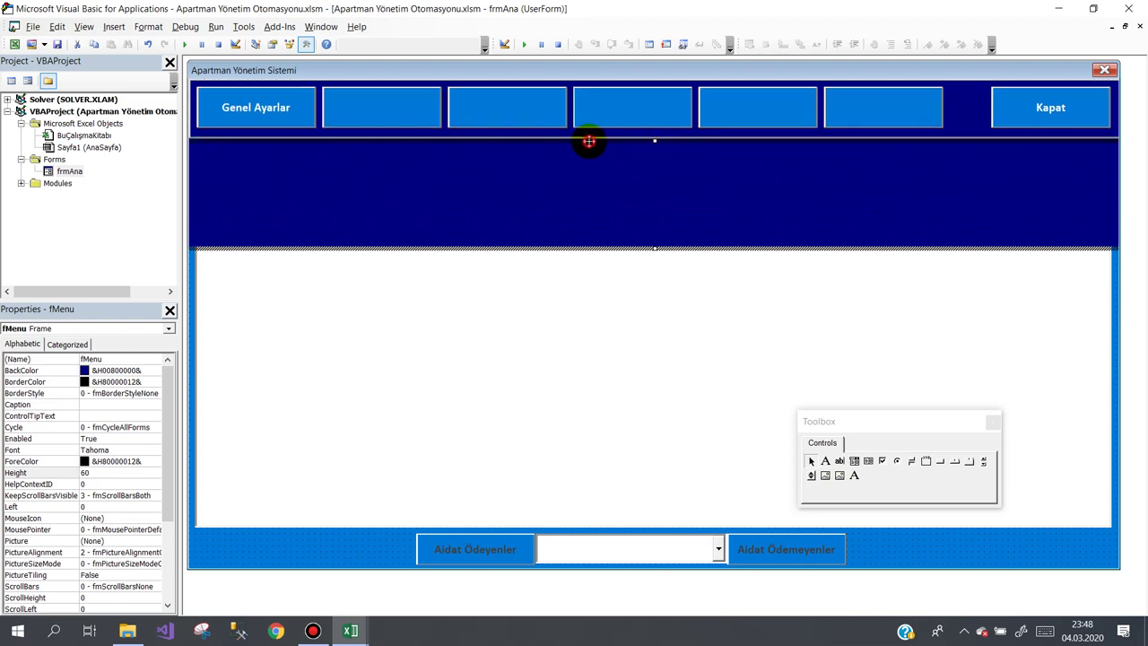
{"action": "left_click_drag", "start_coordinate": [588, 141], "coordinate": [592, 212]}
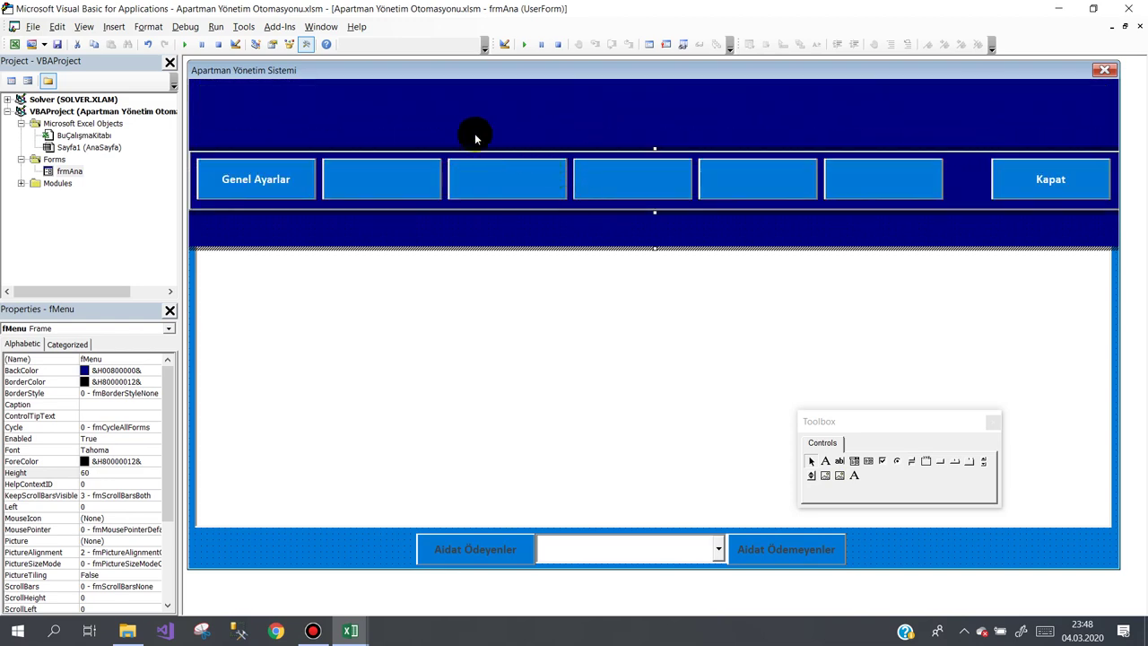
- Draw a new Label at the top-left of the frmBaslik header frame and clear its caption
{"action": "left_click", "coordinate": [421, 117]}
{"action": "left_click", "coordinate": [825, 460]}
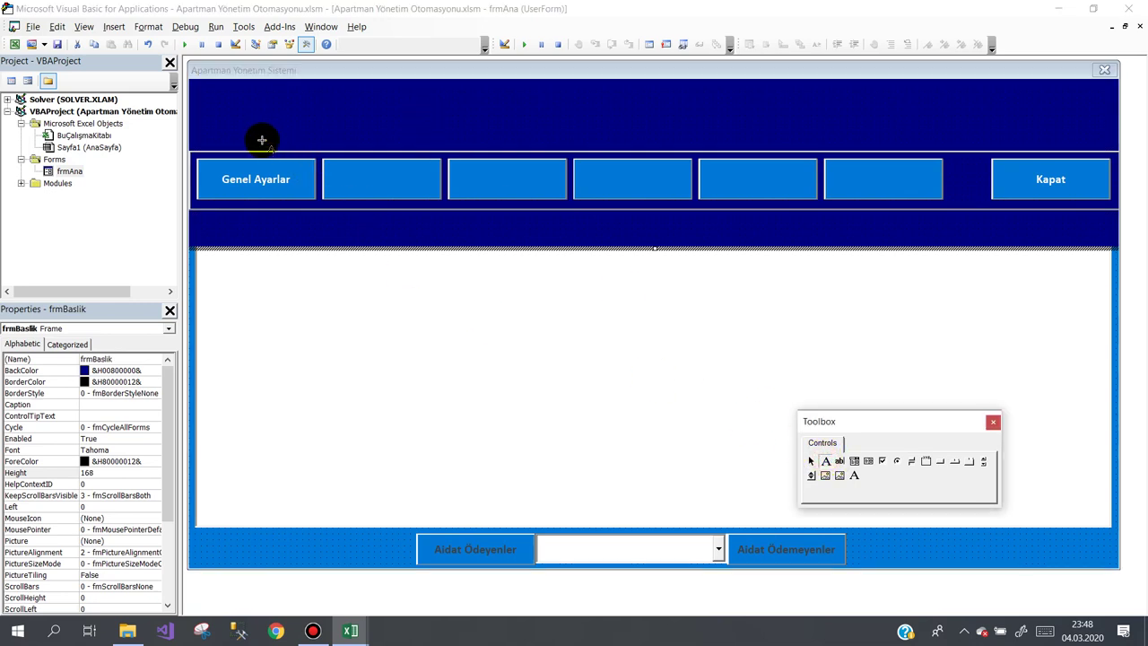
{"action": "left_click", "coordinate": [200, 90]}
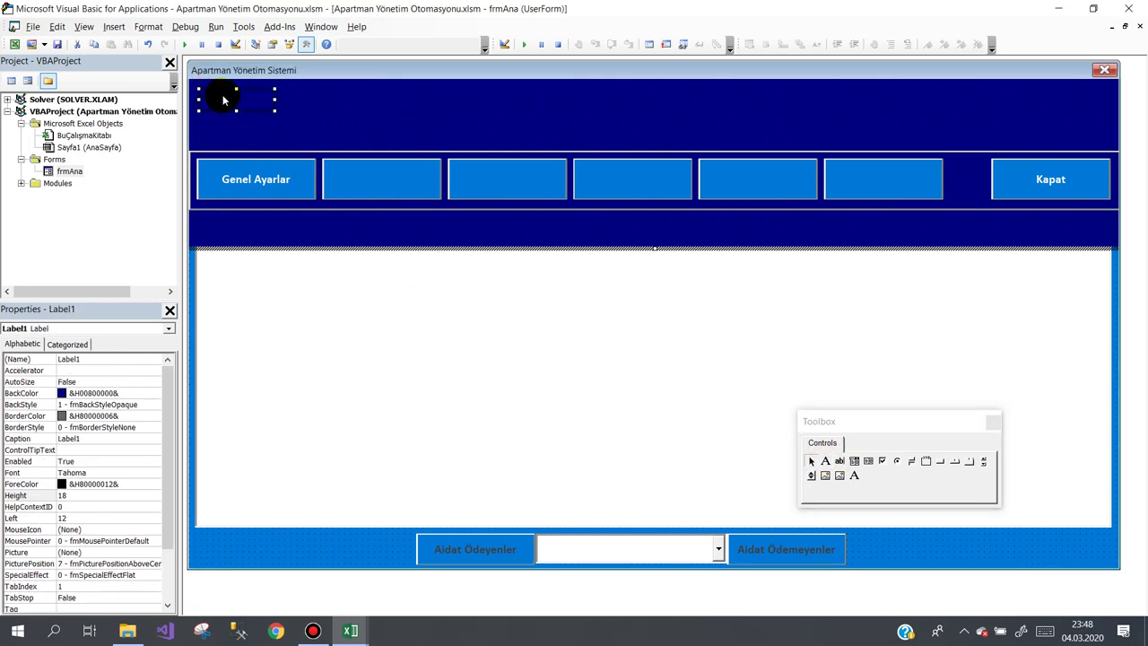
{"action": "left_click", "coordinate": [226, 98]}
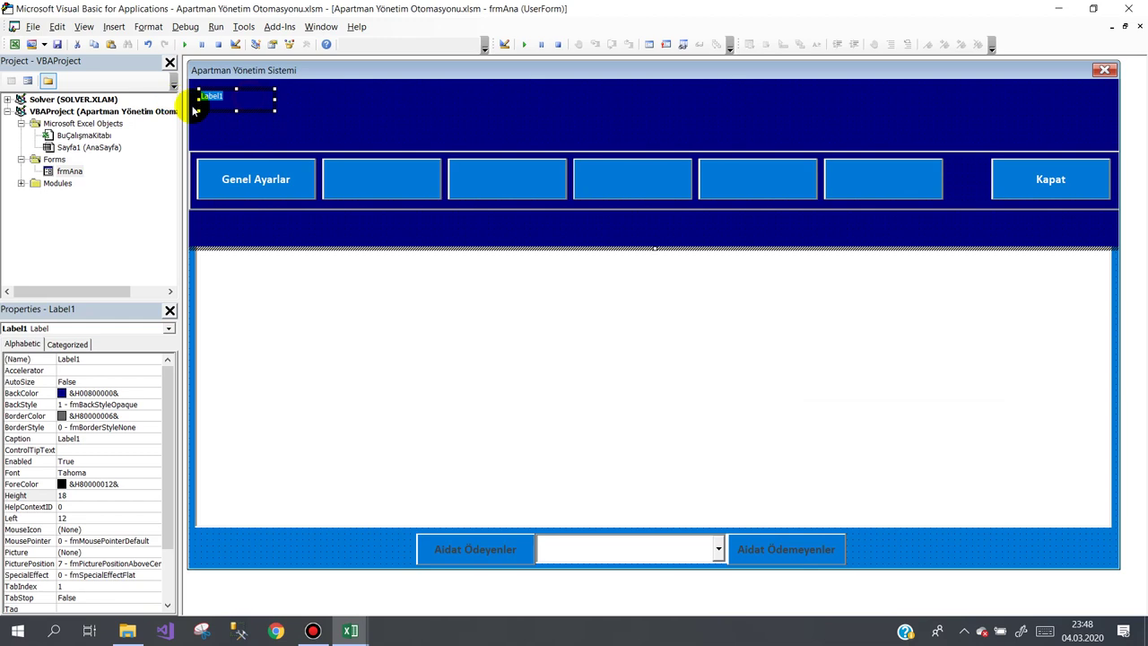
{"action": "type", "text": "A"}
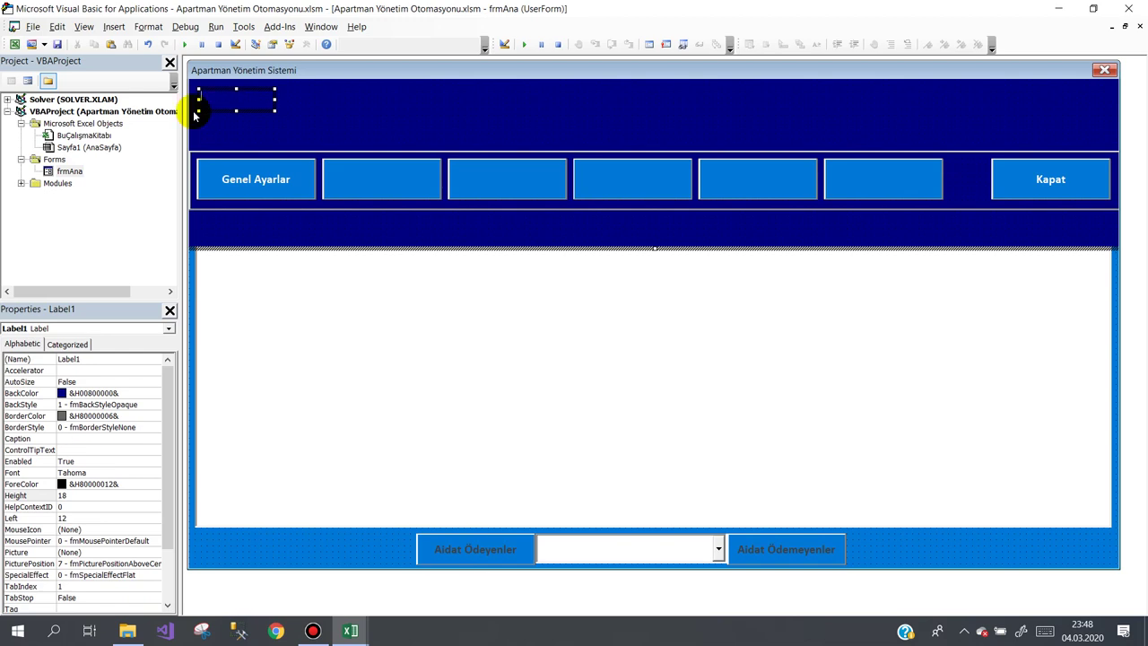
{"action": "left_click", "coordinate": [254, 114]}
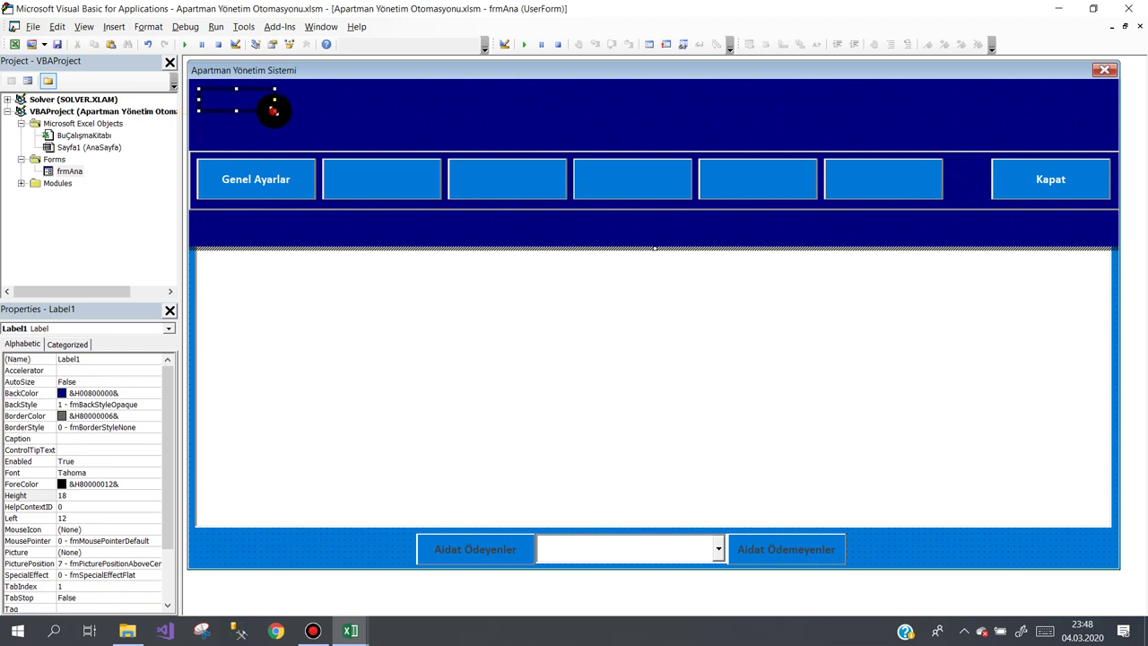
- Stretch Label1 across the header band and set its font to Calibri bold 28
{"action": "left_click_drag", "start_coordinate": [274, 110], "coordinate": [1111, 132]}
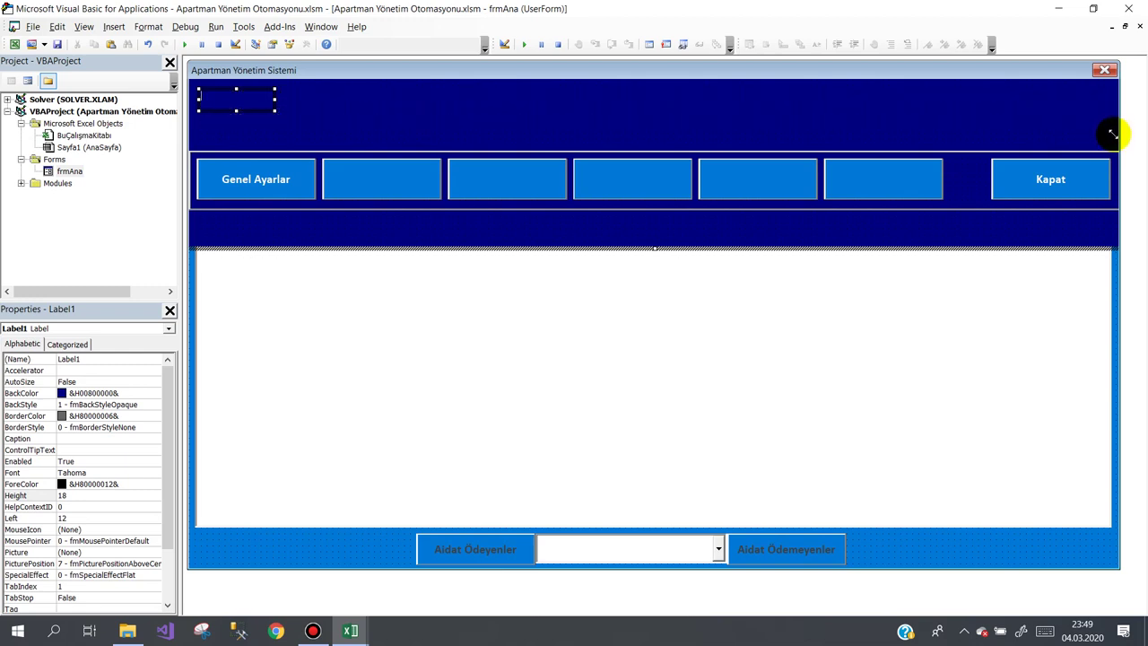
{"action": "left_click_drag", "start_coordinate": [1112, 133], "coordinate": [1115, 135]}
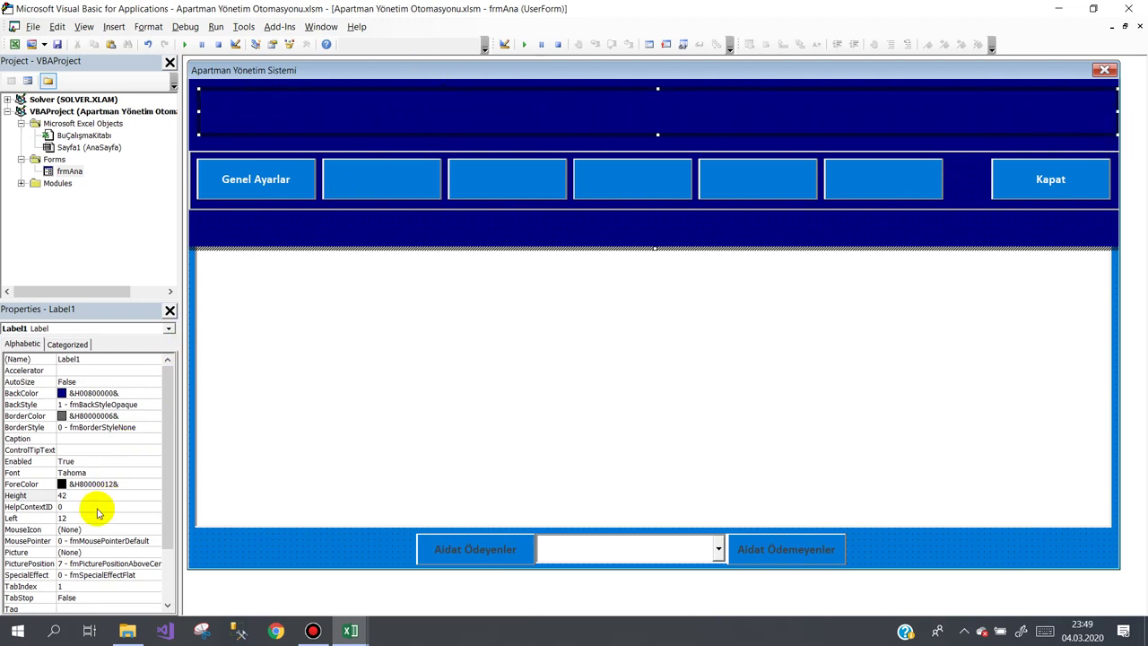
{"action": "scroll", "coordinate": [98, 502], "scroll_direction": "down", "scroll_amount": 1}
{"action": "scroll", "coordinate": [96, 493], "scroll_direction": "down", "scroll_amount": 2}
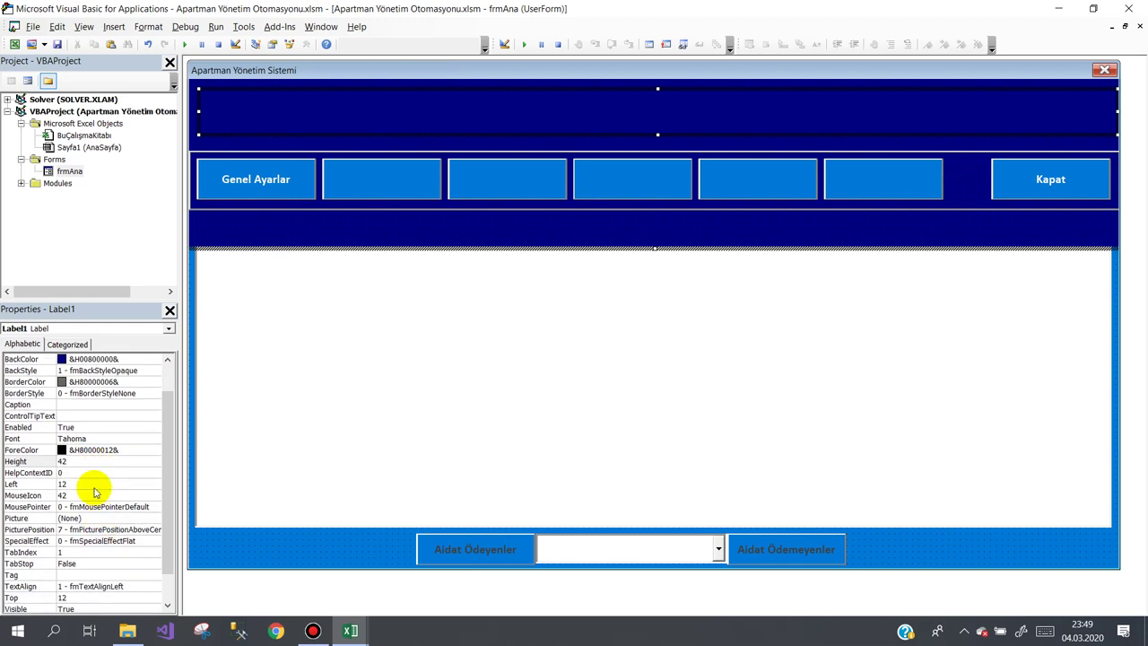
{"action": "left_click", "coordinate": [104, 439]}
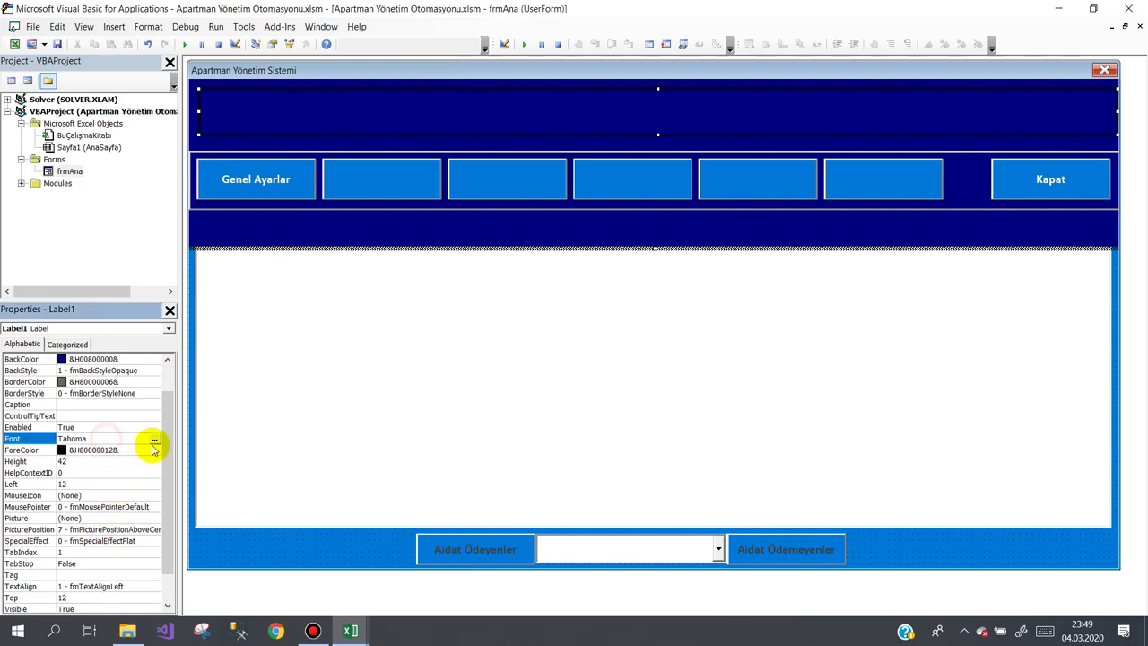
{"action": "left_click", "coordinate": [155, 439]}
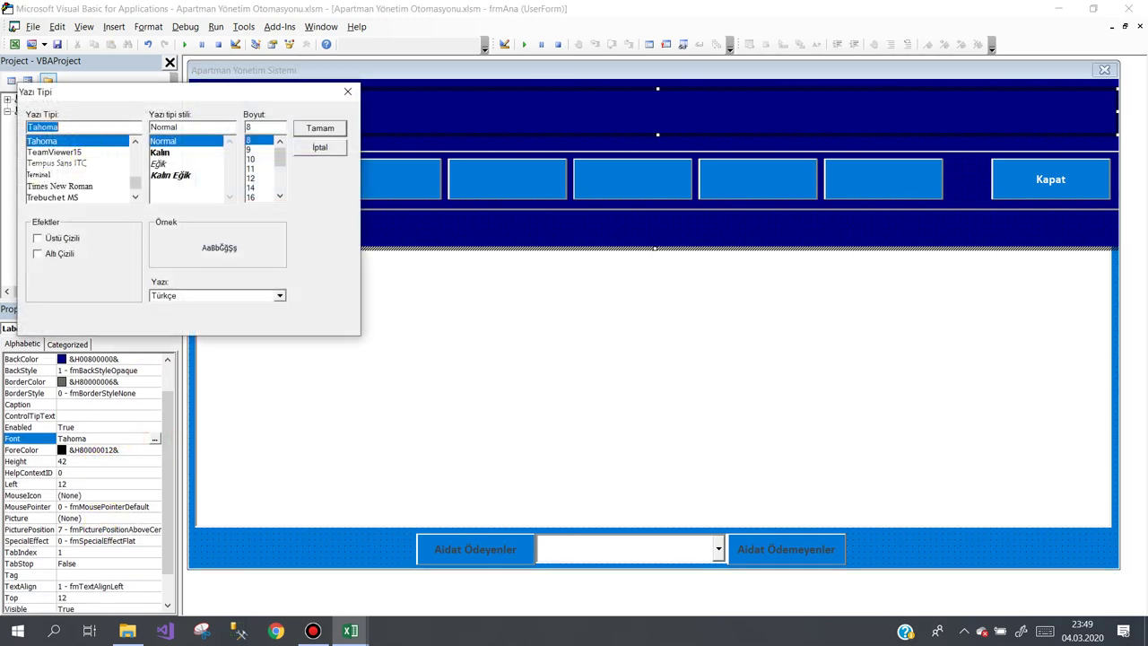
{"action": "scroll", "coordinate": [72, 146], "scroll_direction": "up", "scroll_amount": 10}
{"action": "left_click", "coordinate": [71, 140]}
{"action": "left_click", "coordinate": [217, 186]}
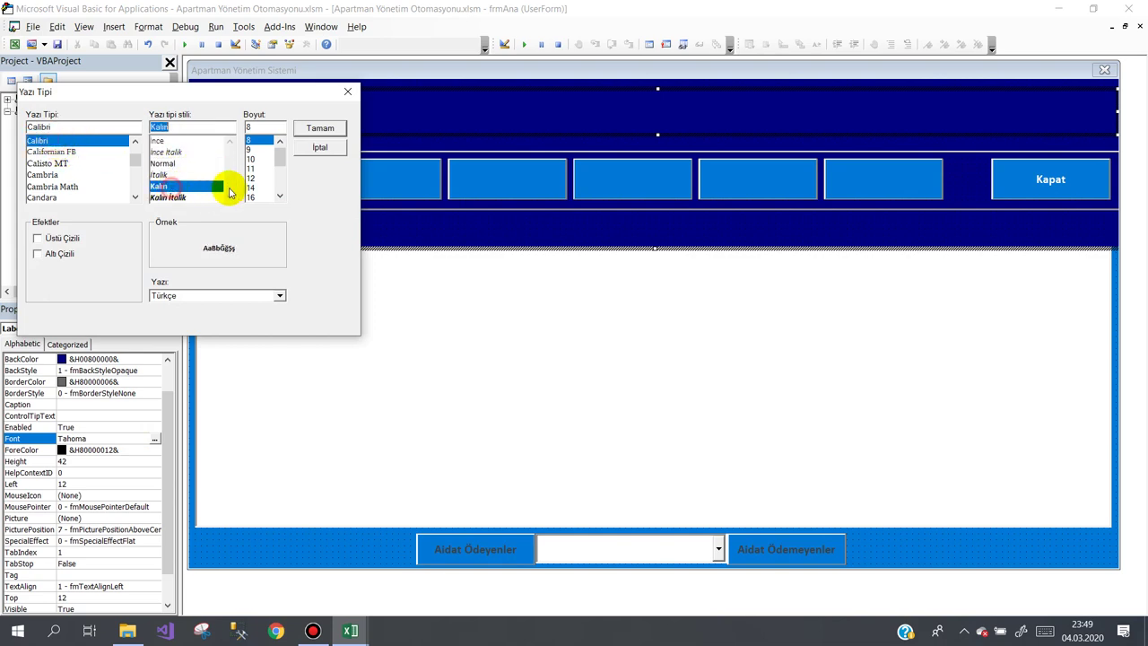
{"action": "left_click_drag", "start_coordinate": [278, 159], "coordinate": [279, 179]}
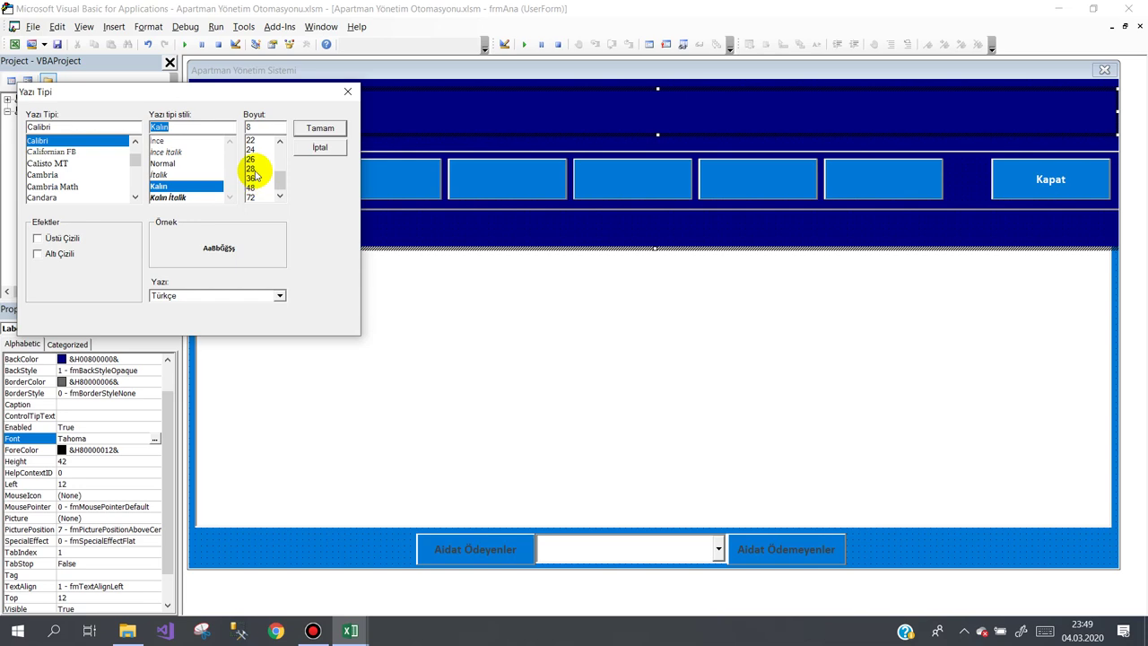
{"action": "left_click", "coordinate": [255, 169]}
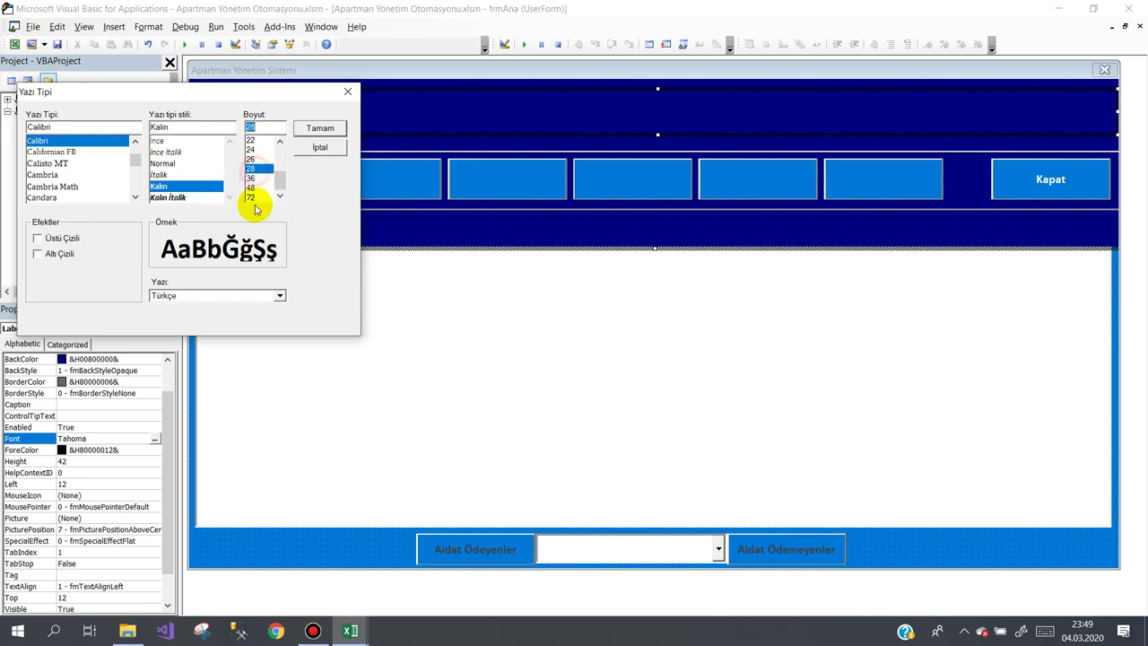
{"action": "left_click", "coordinate": [320, 128]}
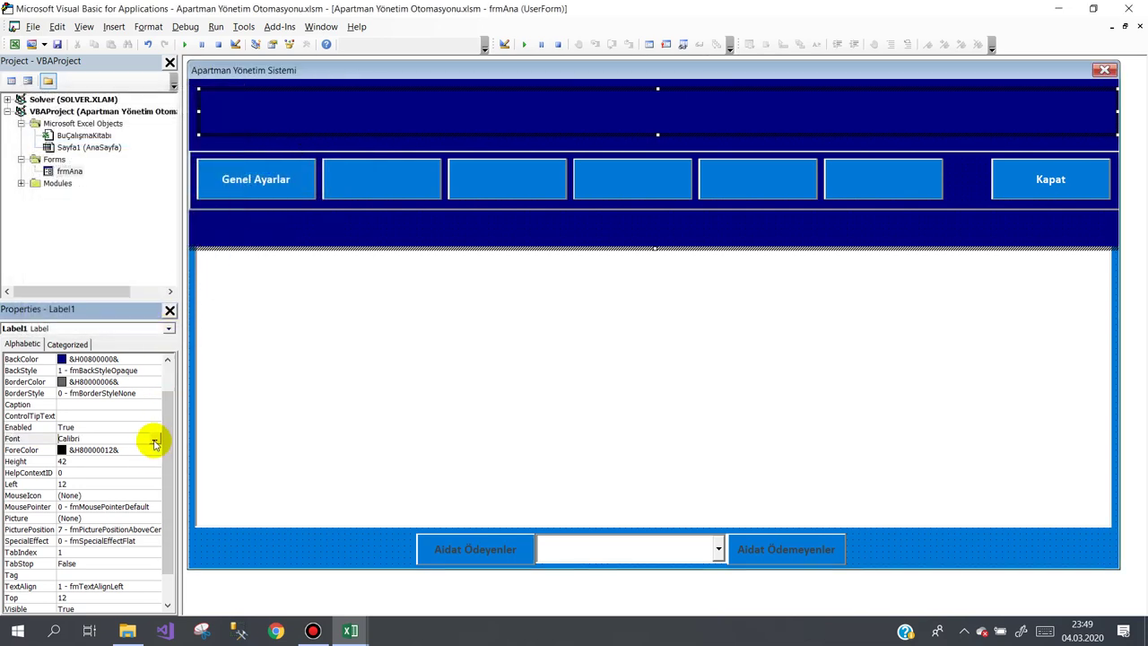
- Set Label1's ForeColor to white from the Palette
{"action": "left_click", "coordinate": [148, 449]}
{"action": "left_click", "coordinate": [155, 449]}
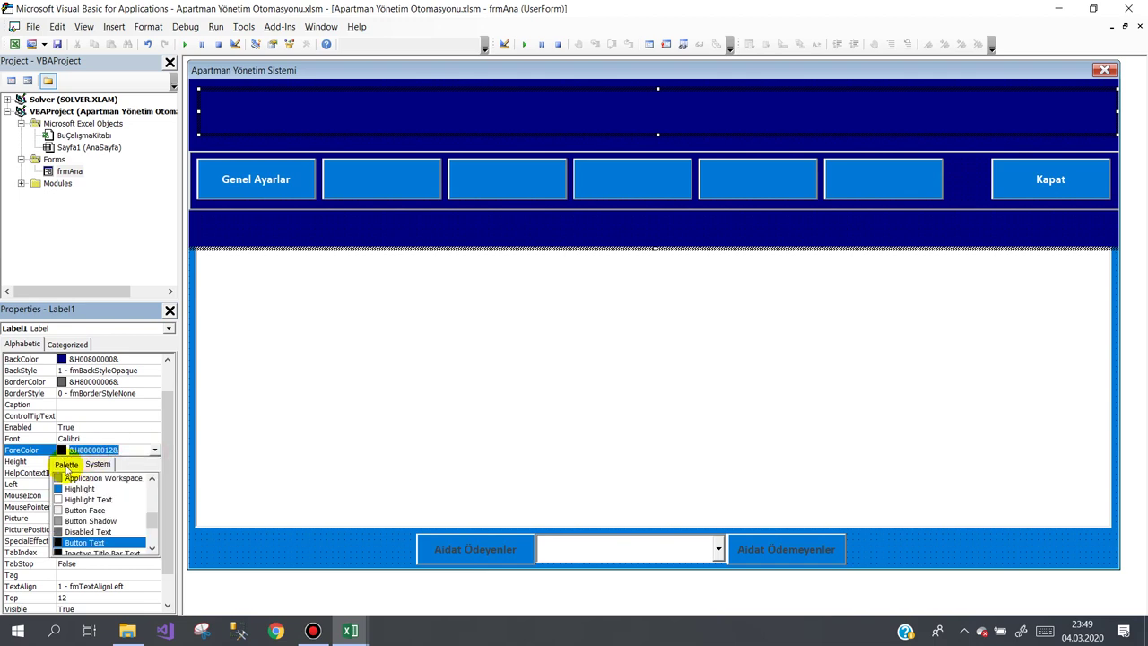
{"action": "left_click", "coordinate": [66, 463]}
{"action": "left_click", "coordinate": [57, 478]}
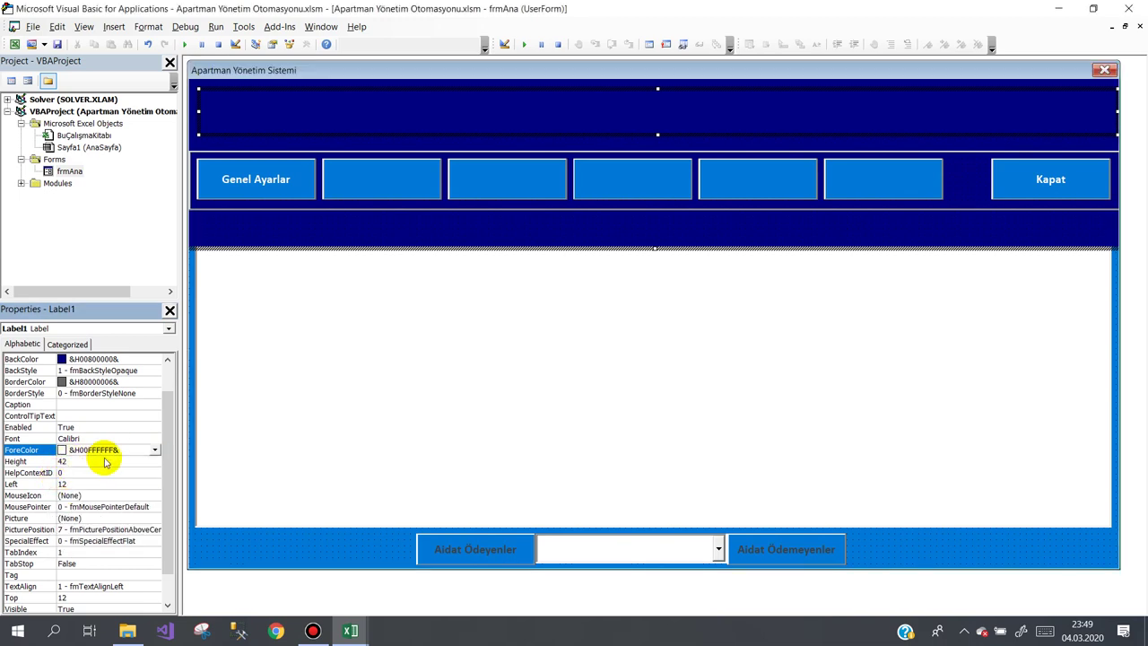
- Set Label1's caption to 'KANARYA SİTESİ'
{"action": "left_click", "coordinate": [72, 405]}
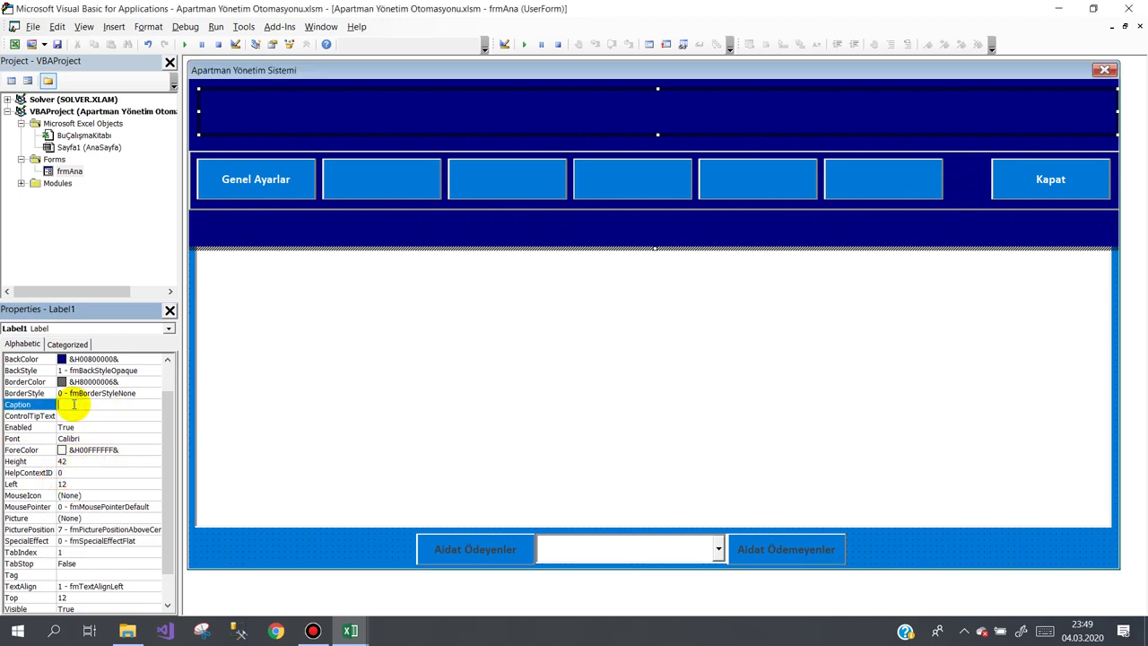
{"action": "type", "text": "O"}
{"action": "type", "text": "KANARYA SITESI"}
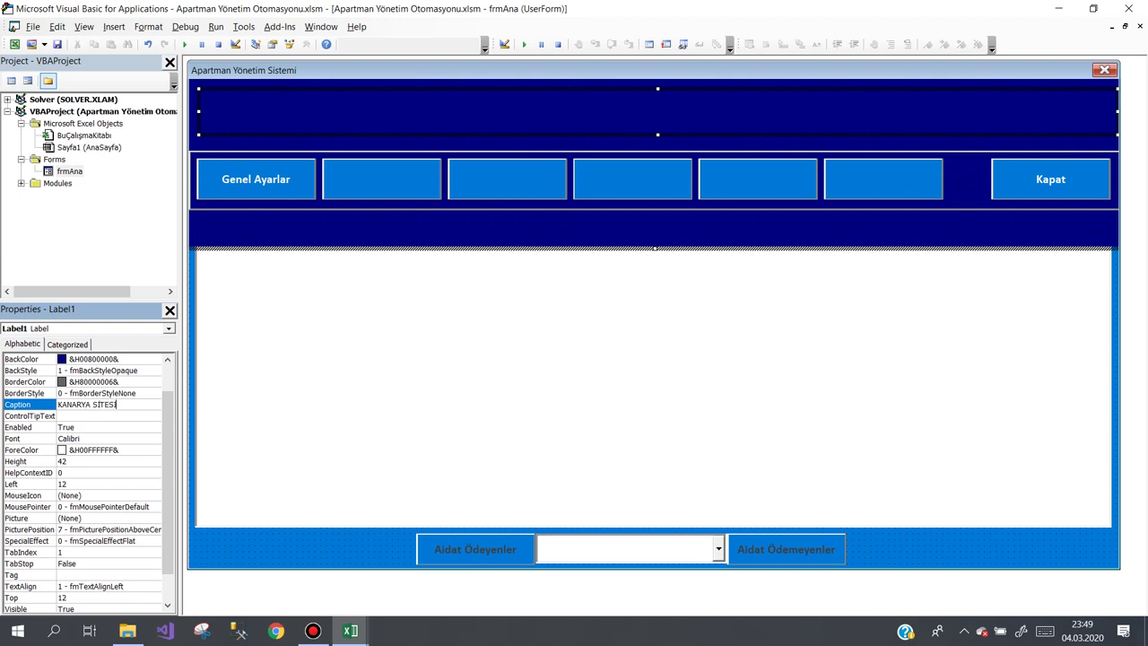
{"action": "key", "text": "Return"}
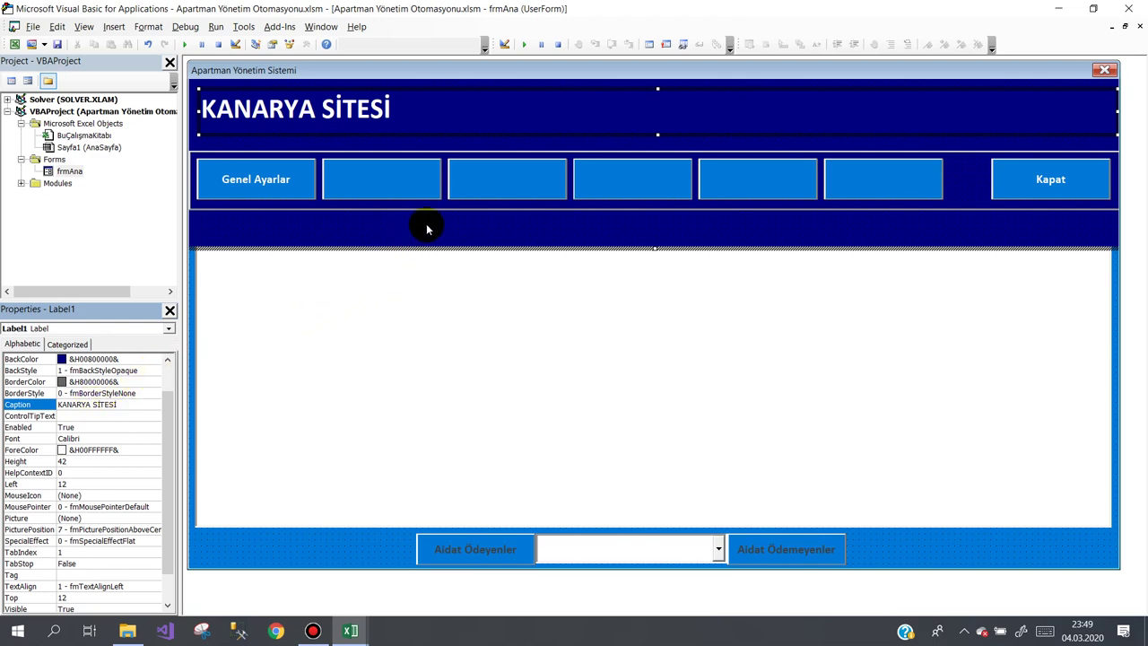
{"action": "left_click", "coordinate": [453, 131]}
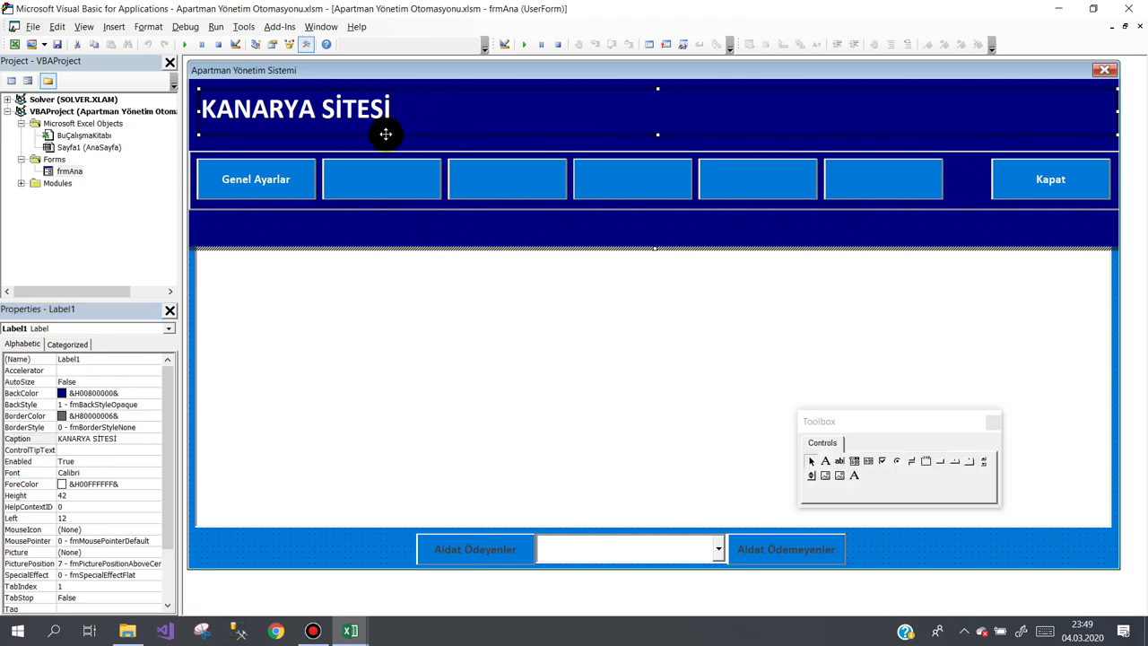
- Rename the header label to lblSite and delete its caption text
{"action": "left_click", "coordinate": [48, 359]}
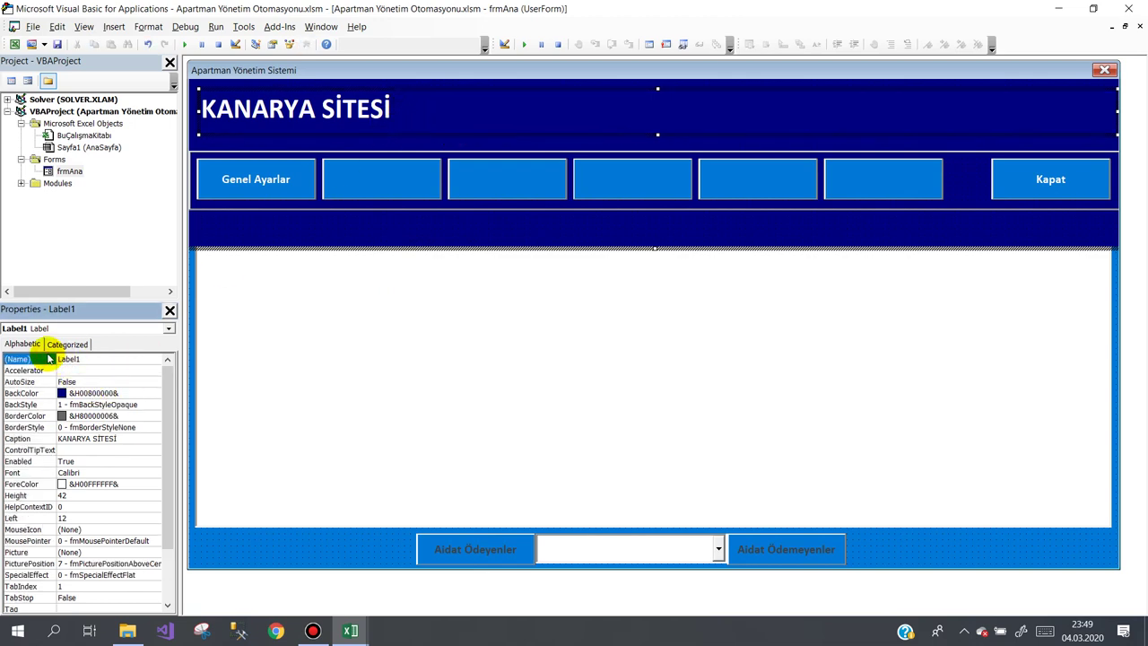
{"action": "type", "text": "L"}
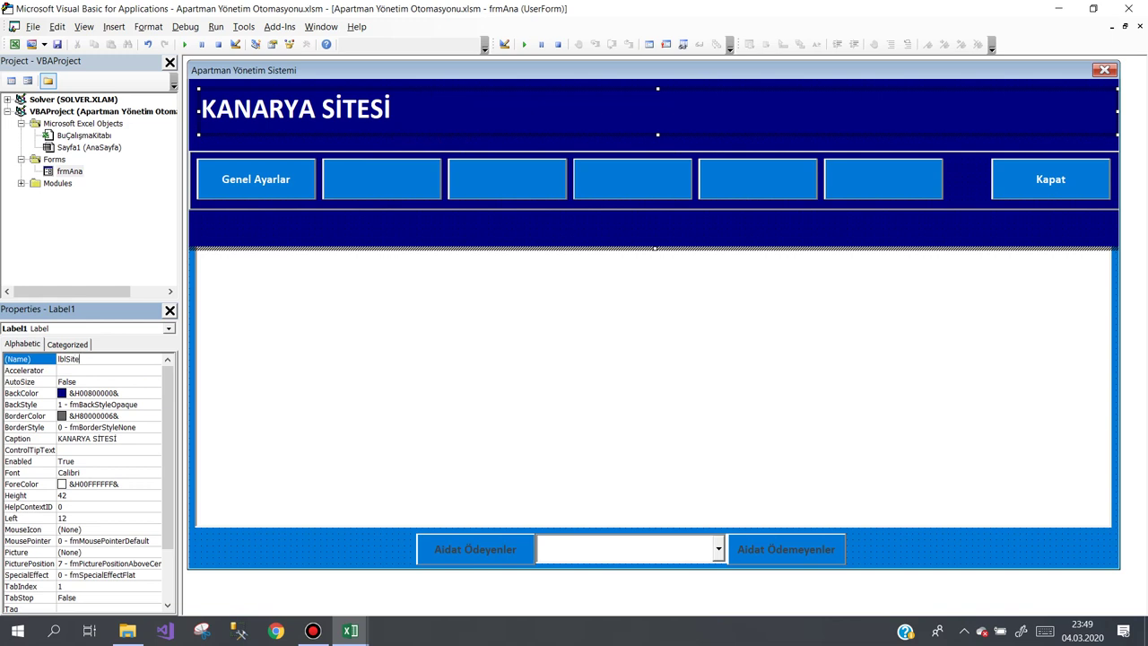
{"action": "left_click", "coordinate": [49, 359]}
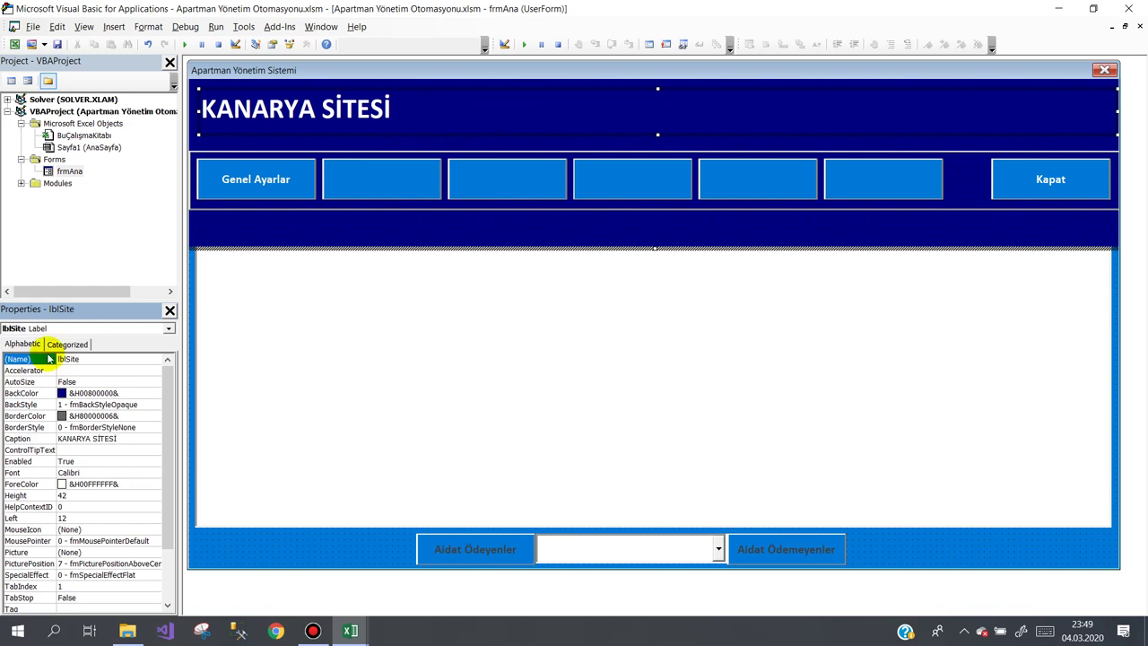
{"action": "left_click", "coordinate": [49, 439]}
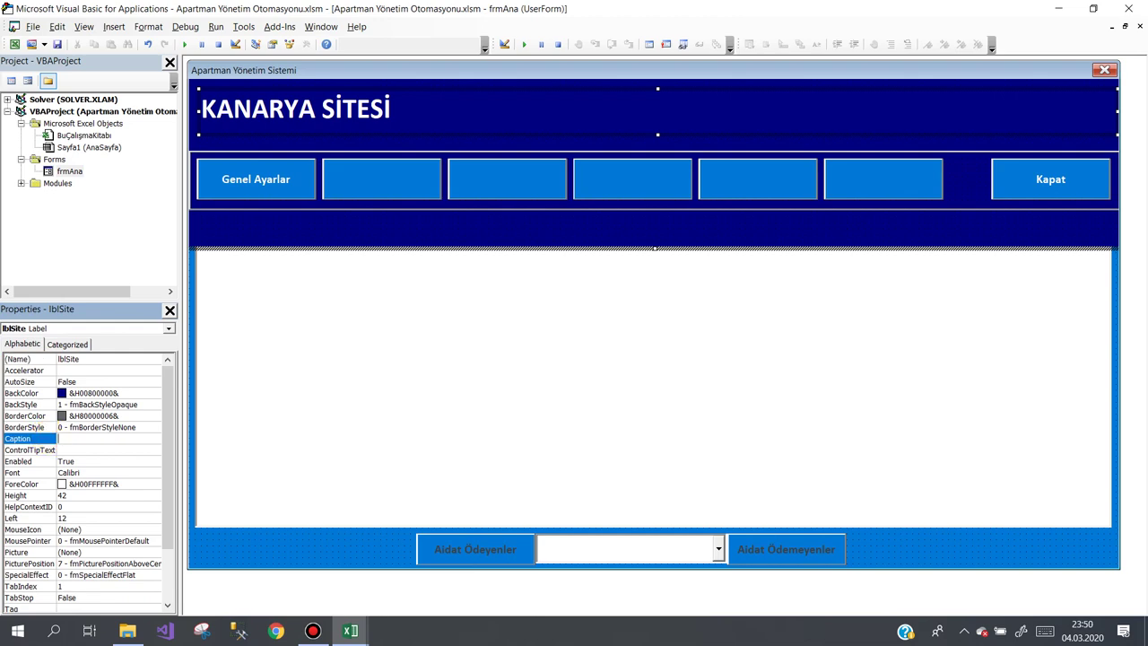
{"action": "key", "text": "Return"}
- Drag the fMenu frame to the top of frmAna and shrink frmBaslik's height
{"action": "left_click", "coordinate": [365, 206]}
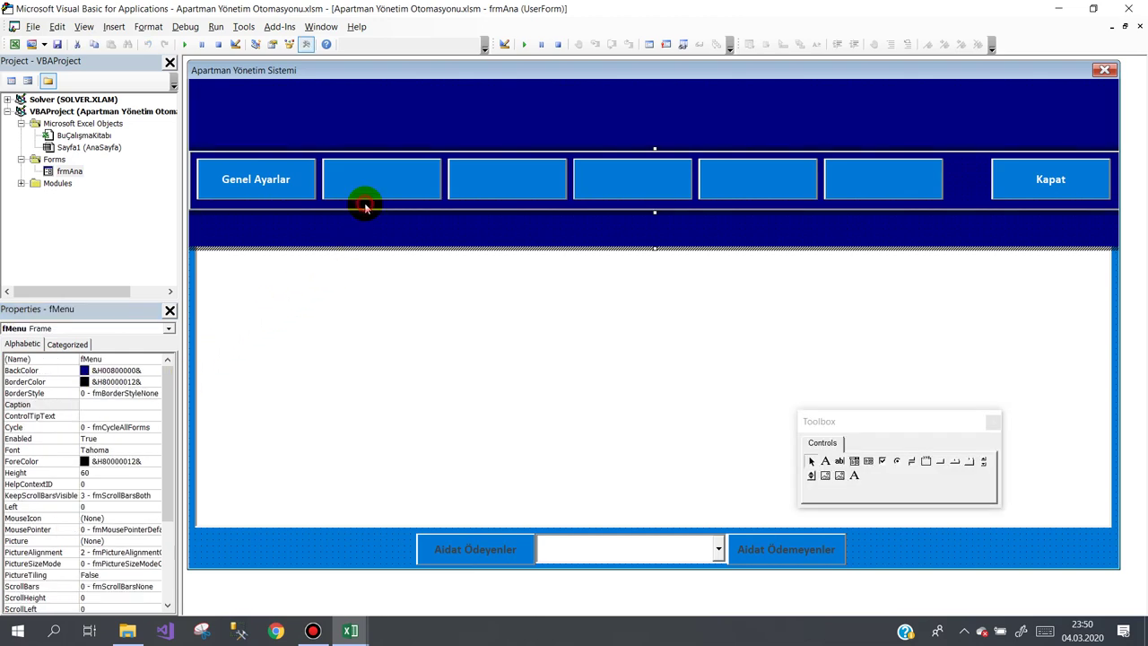
{"action": "left_click_drag", "start_coordinate": [394, 212], "coordinate": [395, 145]}
{"action": "left_click", "coordinate": [418, 194]}
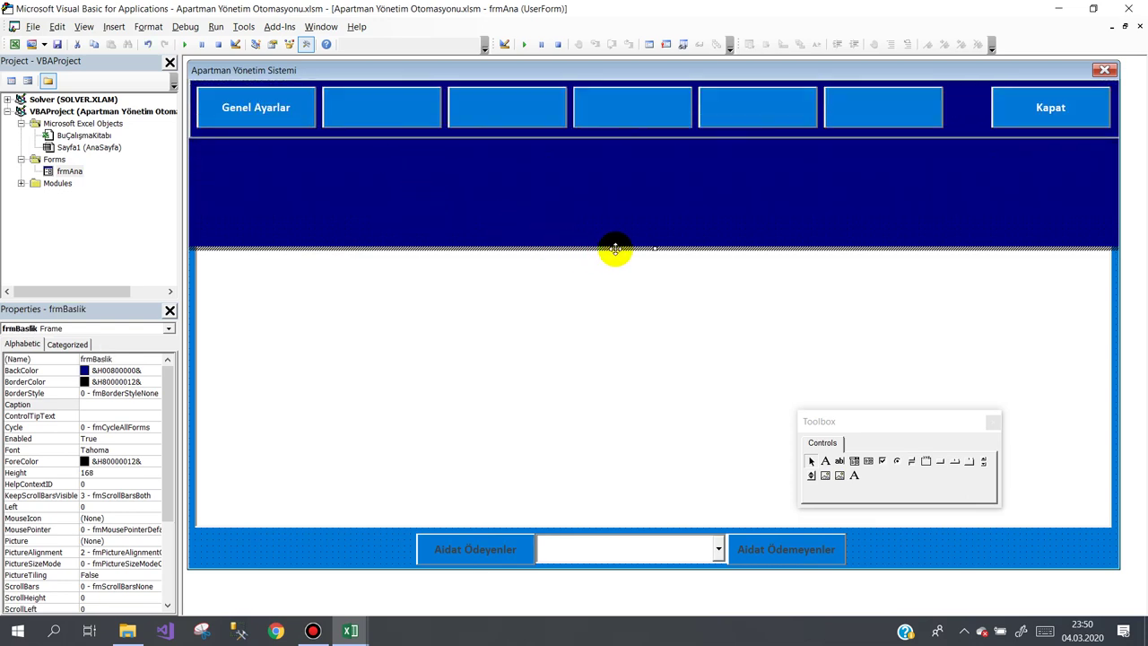
{"action": "left_click_drag", "start_coordinate": [658, 247], "coordinate": [660, 142]}
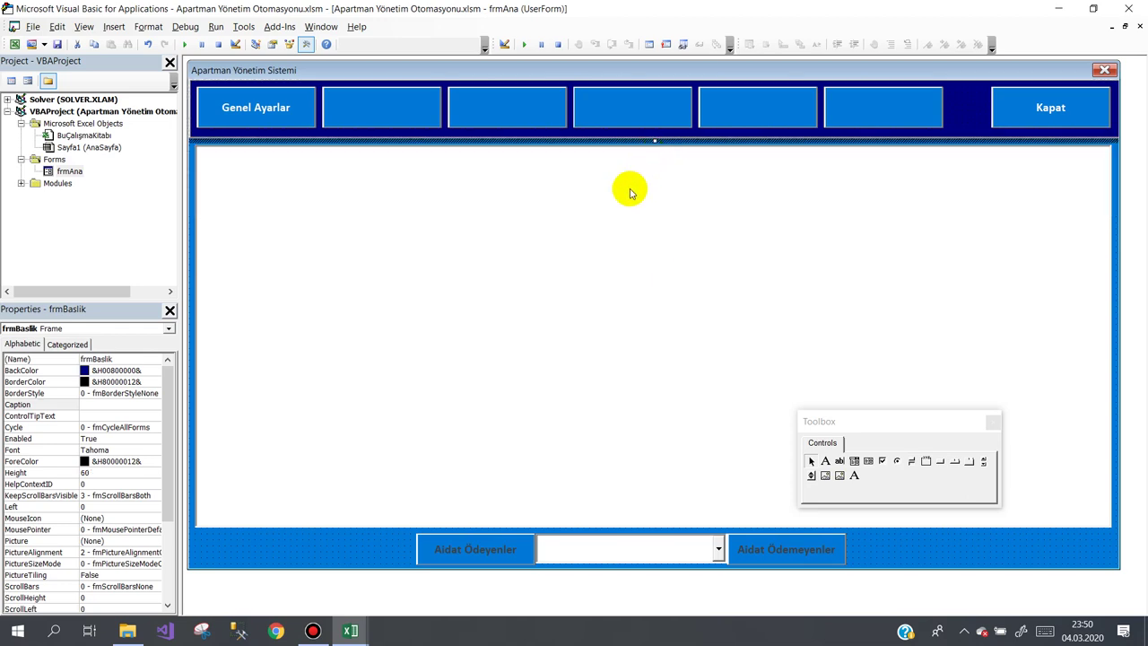
- Bring the Excel workbook to the front from the taskbar
{"action": "left_click", "coordinate": [536, 217]}
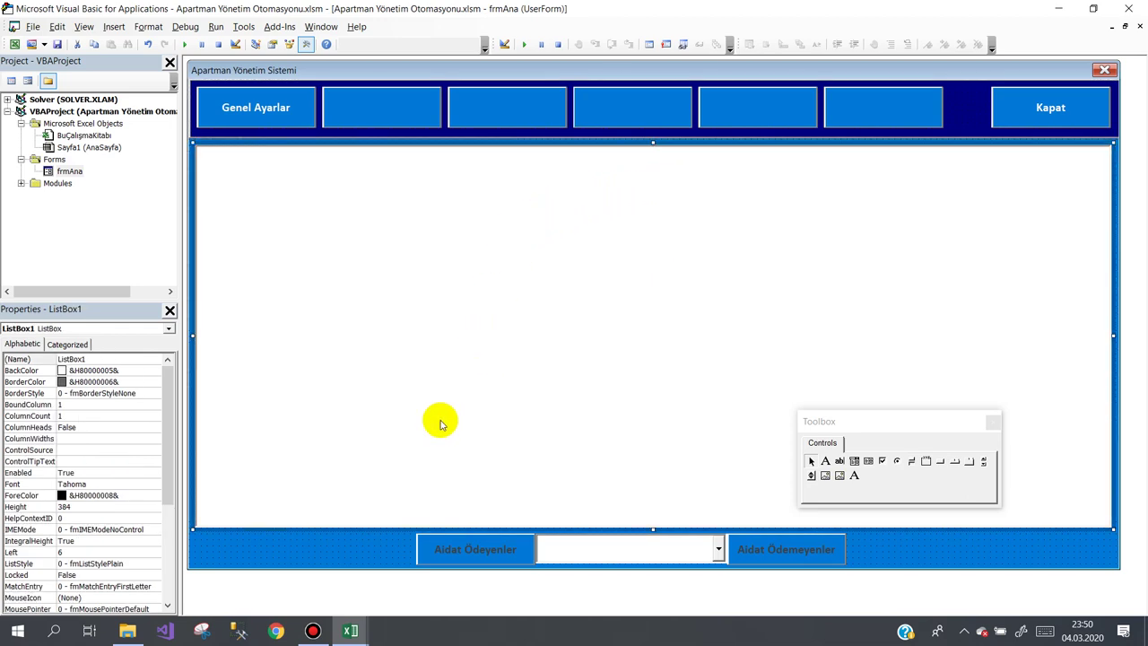
{"action": "left_click", "coordinate": [346, 631]}
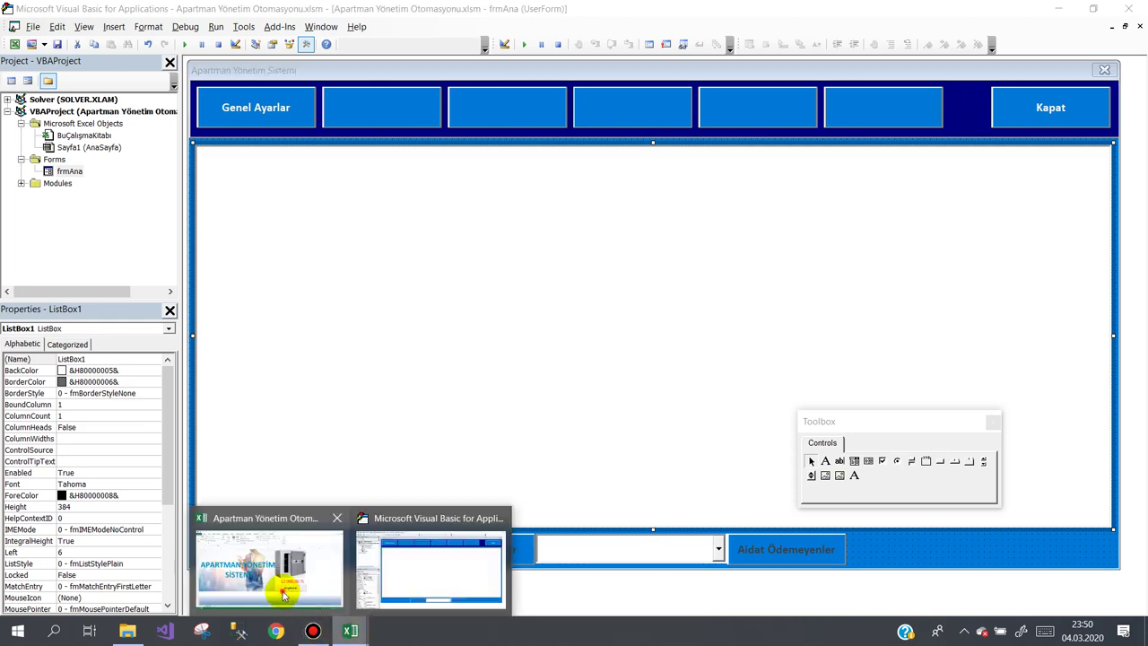
{"action": "left_click", "coordinate": [280, 592]}
- Merge and center L1:O1 and enter the heading 'SİTE YADA APARTMAN ADI'
{"action": "left_click", "coordinate": [908, 167]}
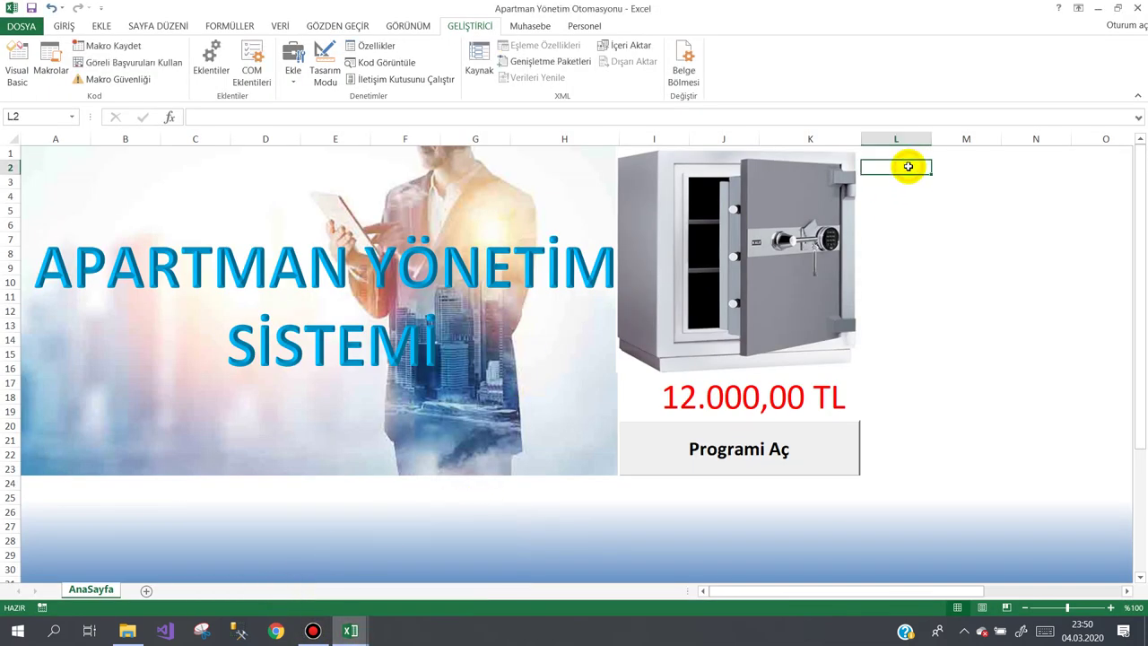
{"action": "left_click_drag", "start_coordinate": [914, 153], "coordinate": [1080, 151]}
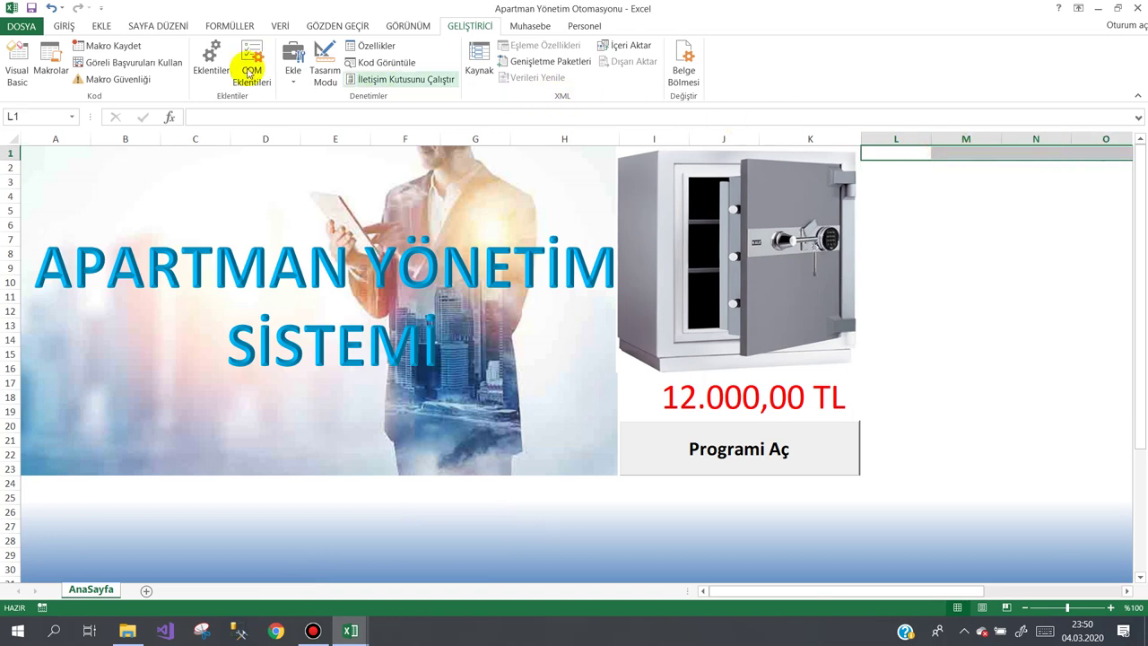
{"action": "left_click", "coordinate": [63, 26]}
{"action": "left_click", "coordinate": [356, 77]}
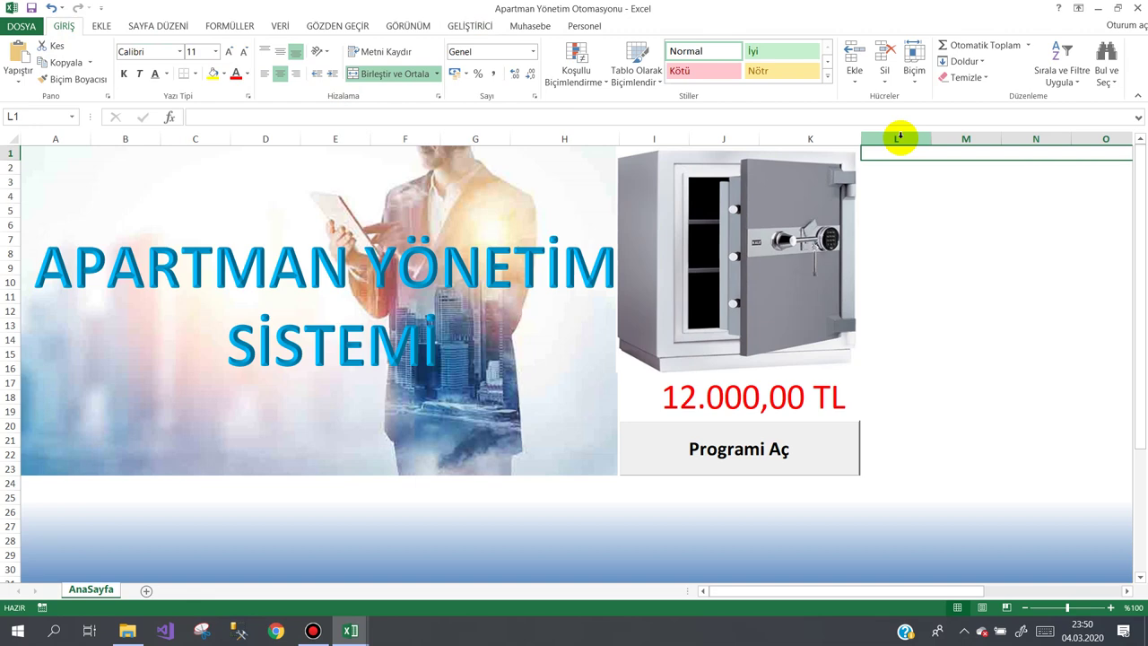
{"action": "type", "text": "S"}
{"action": "type", "text": "B"}
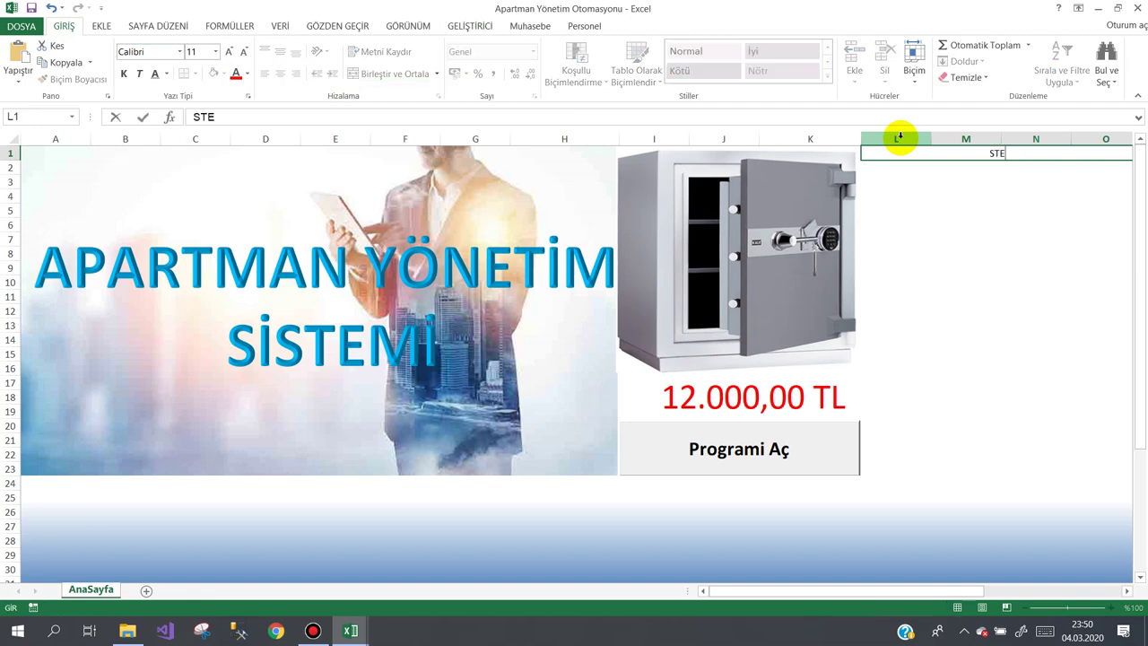
{"action": "key", "text": "BackSpace"}
{"action": "type", "text": "TE "}
{"action": "type", "text": "YADA "}
{"action": "type", "text": "AA"}
{"action": "key", "text": "BackSpace"}
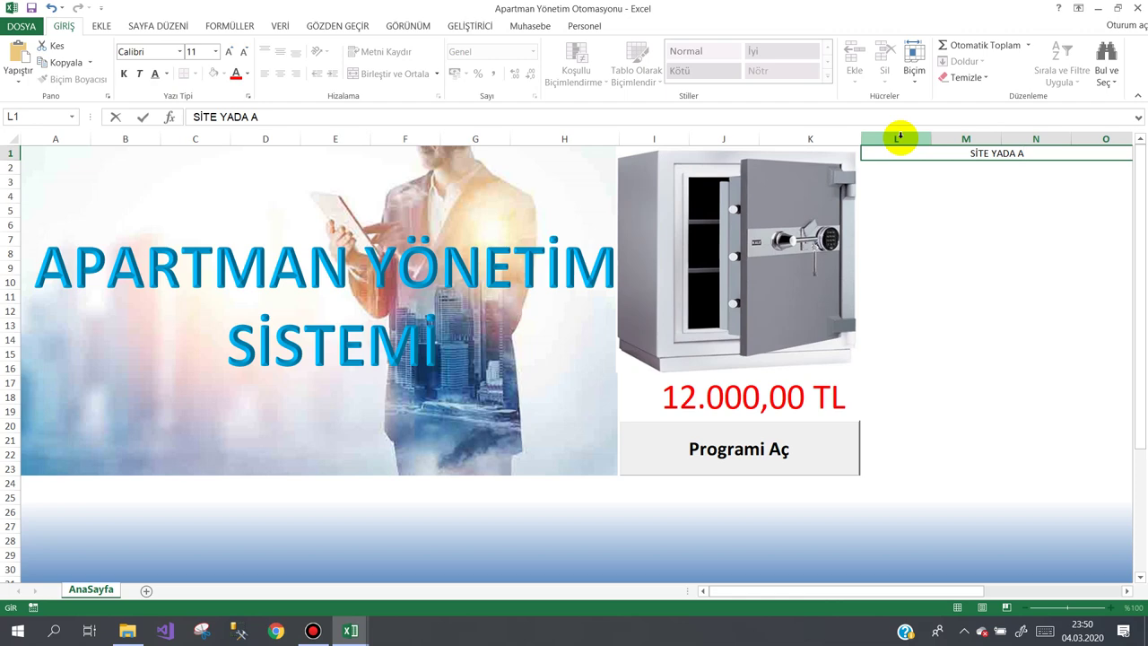
{"action": "type", "text": "PART"}
{"action": "type", "text": "MAN "}
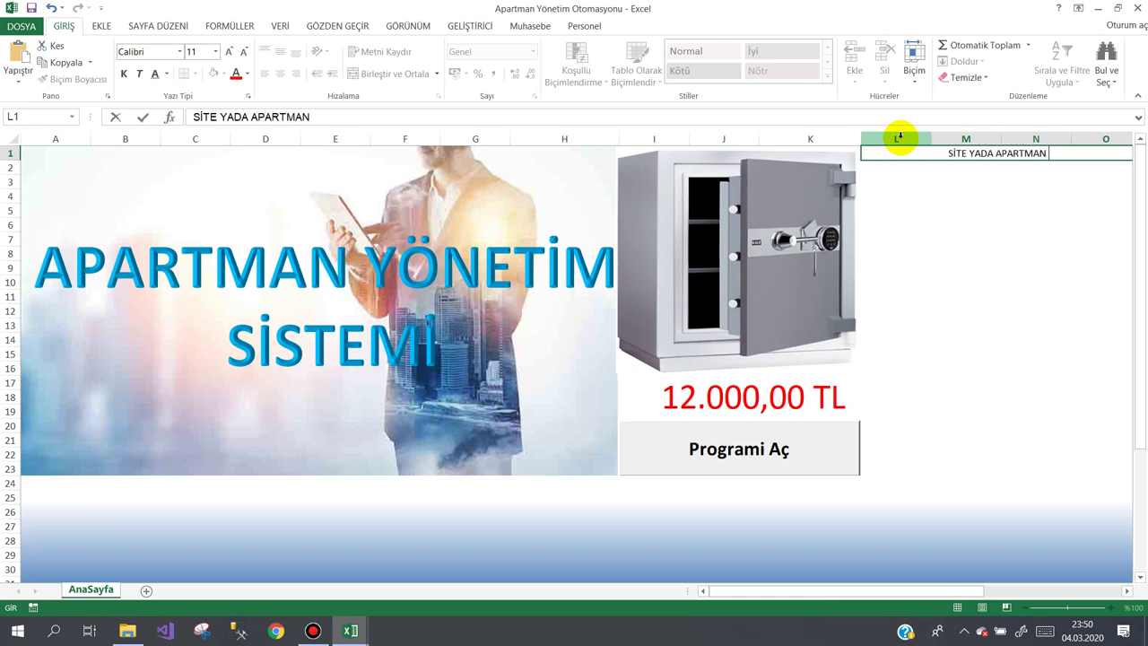
{"action": "type", "text": "ADI"}
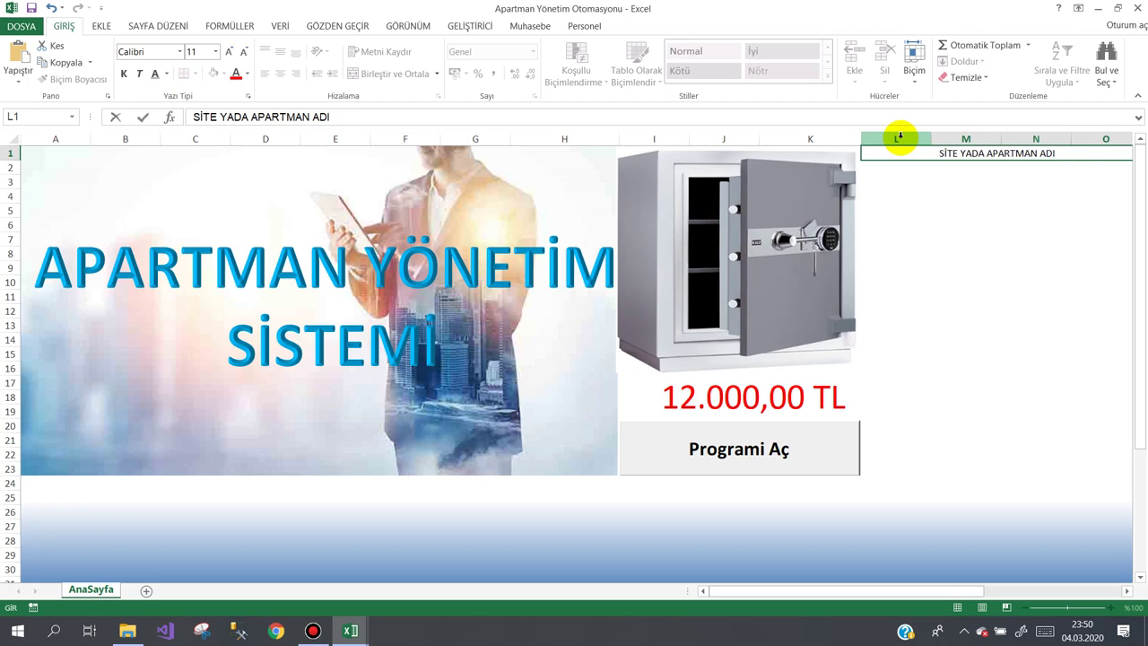
{"action": "key", "text": "Return"}
- Merge L2:O2 with a border, black fill and green font colour
{"action": "left_click_drag", "start_coordinate": [904, 166], "coordinate": [1099, 166]}
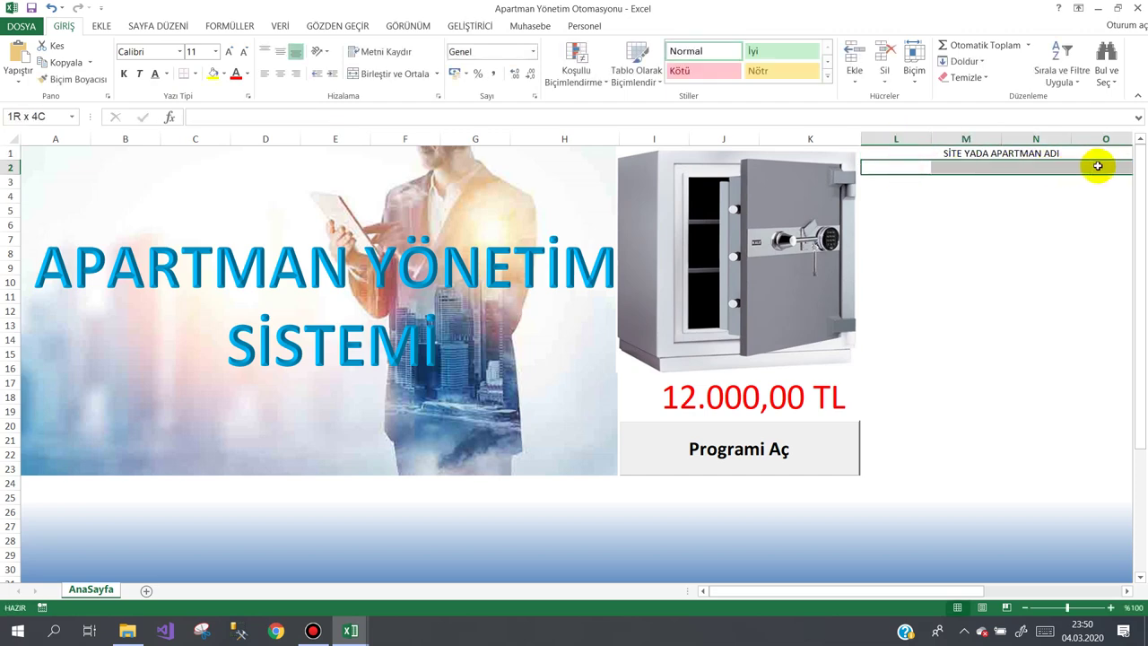
{"action": "left_click", "coordinate": [369, 75]}
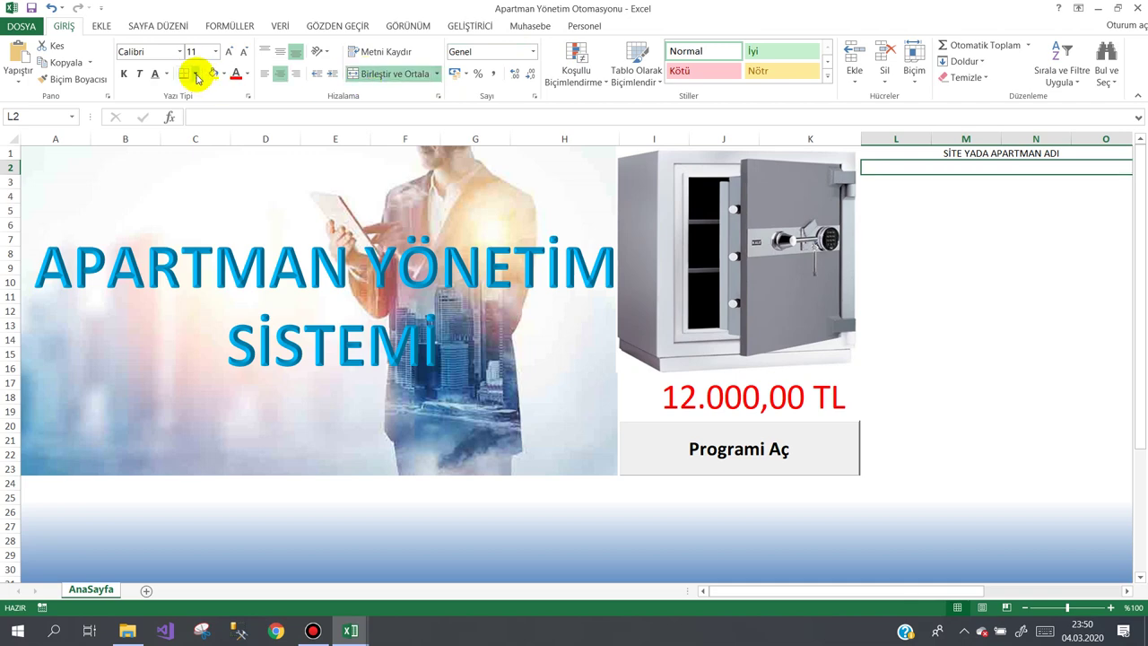
{"action": "left_click", "coordinate": [197, 75]}
{"action": "left_click", "coordinate": [187, 231]}
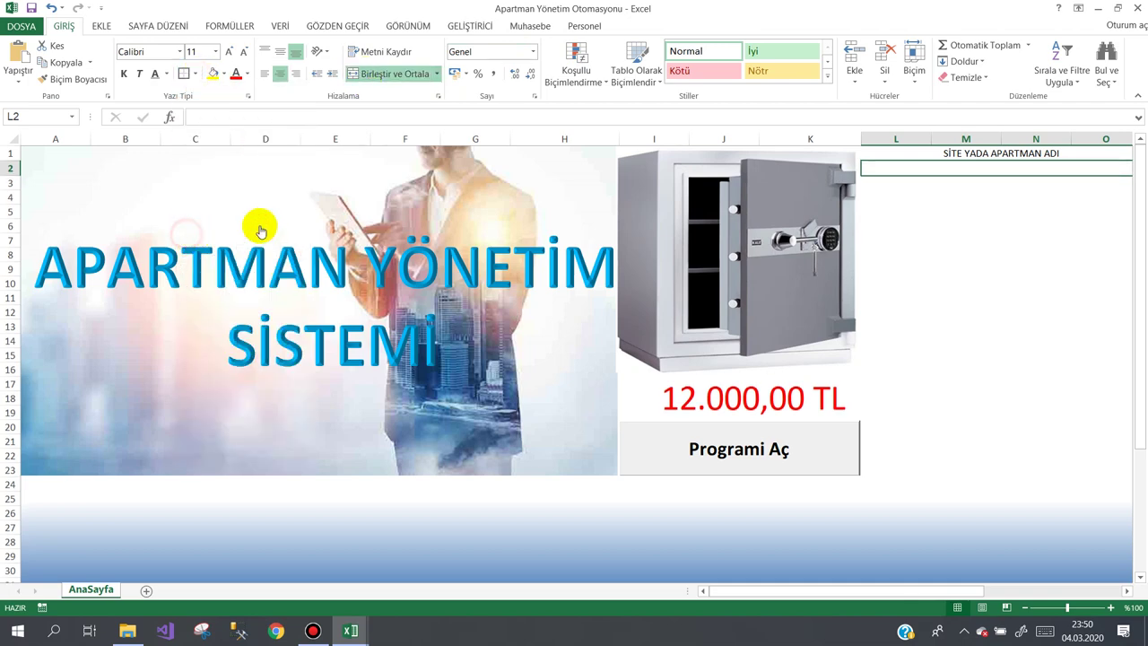
{"action": "left_click", "coordinate": [953, 185]}
{"action": "left_click", "coordinate": [915, 164]}
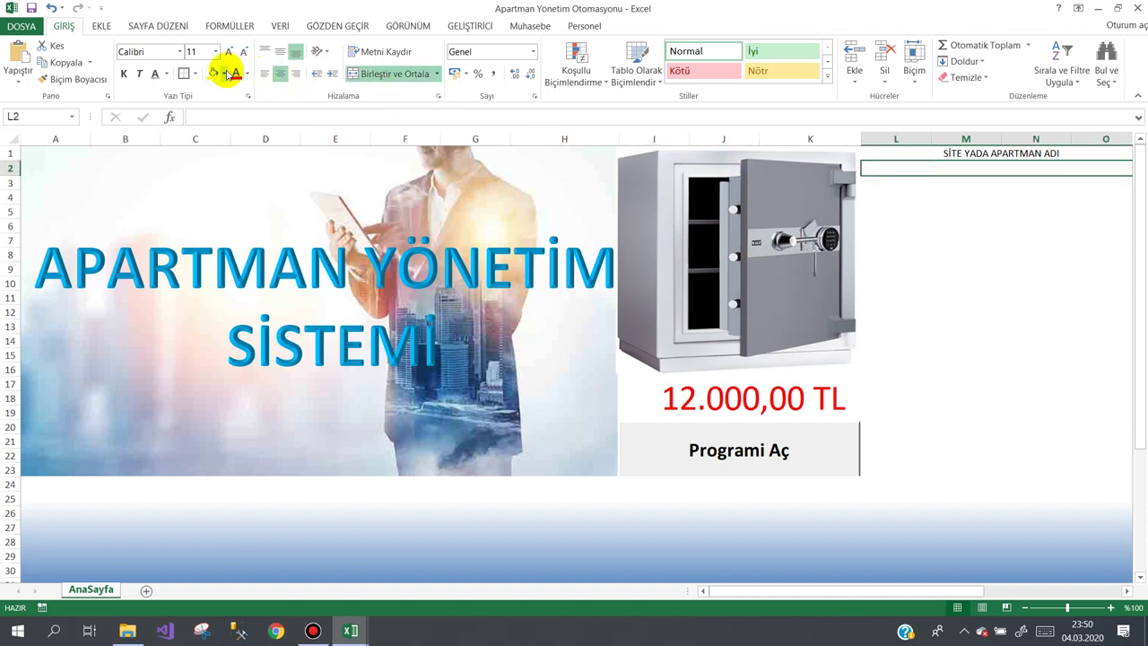
{"action": "left_click", "coordinate": [225, 73]}
{"action": "left_click", "coordinate": [219, 108]}
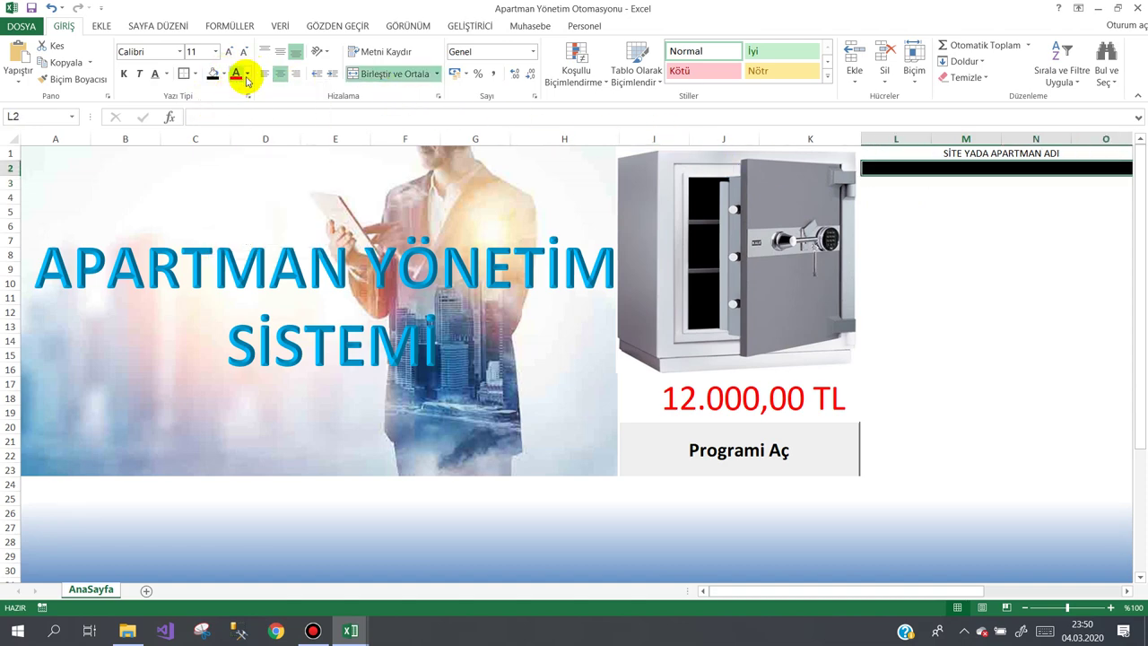
{"action": "left_click", "coordinate": [246, 75]}
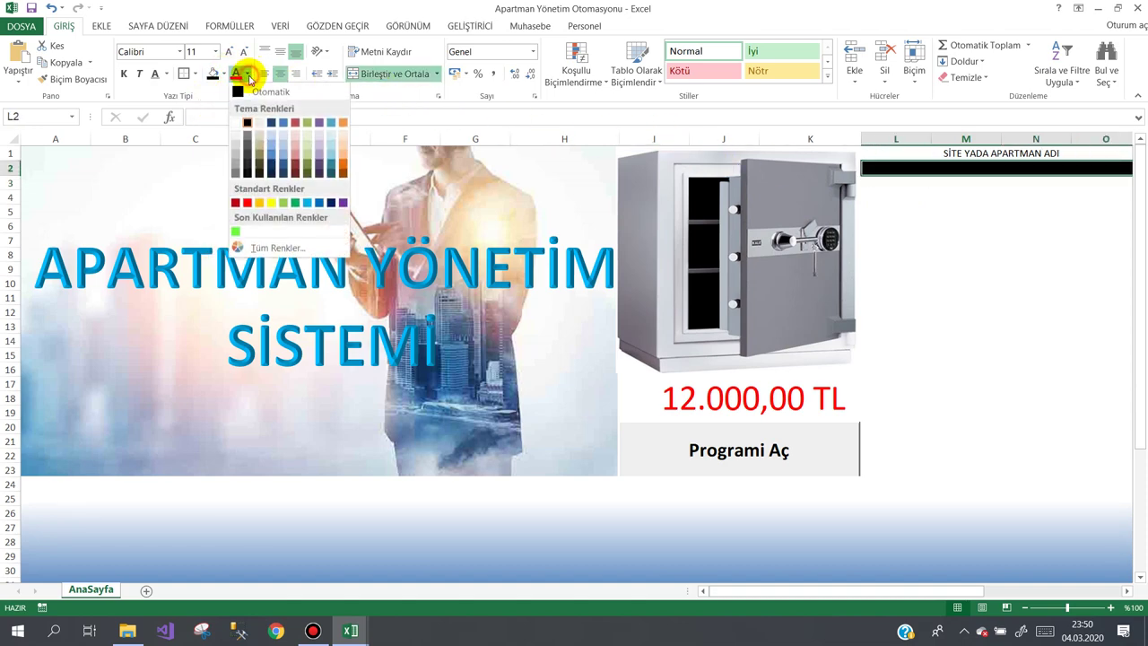
{"action": "left_click", "coordinate": [235, 230]}
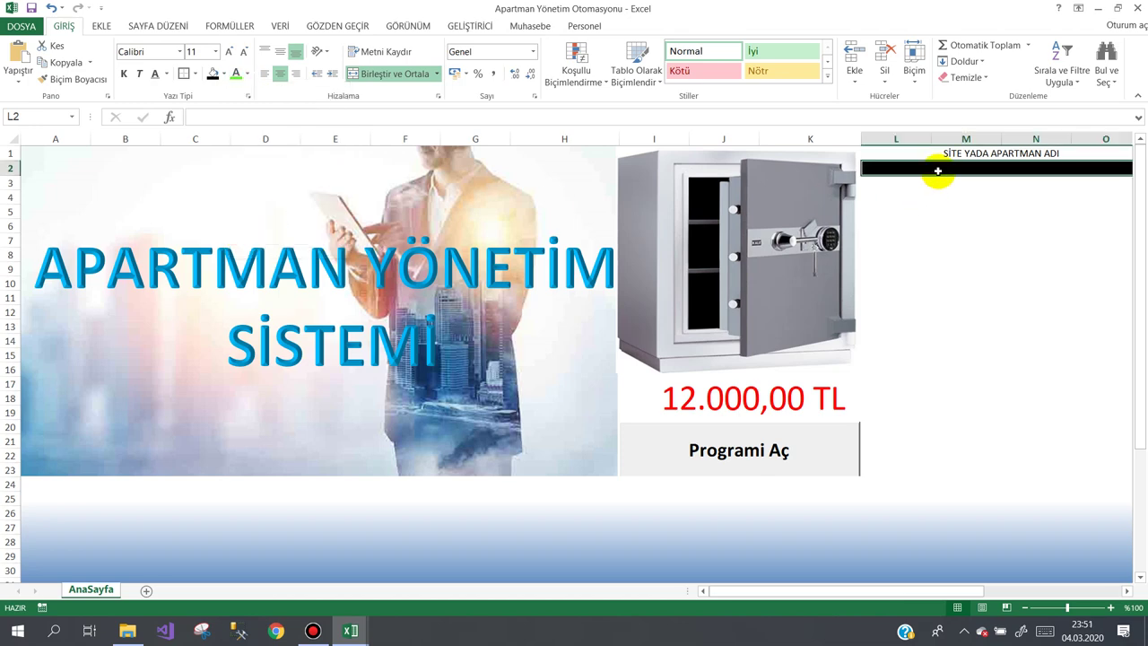
- Enter 'KARDELEN SİTESİ' in merged cell L2
{"action": "type", "text": "KAR"}
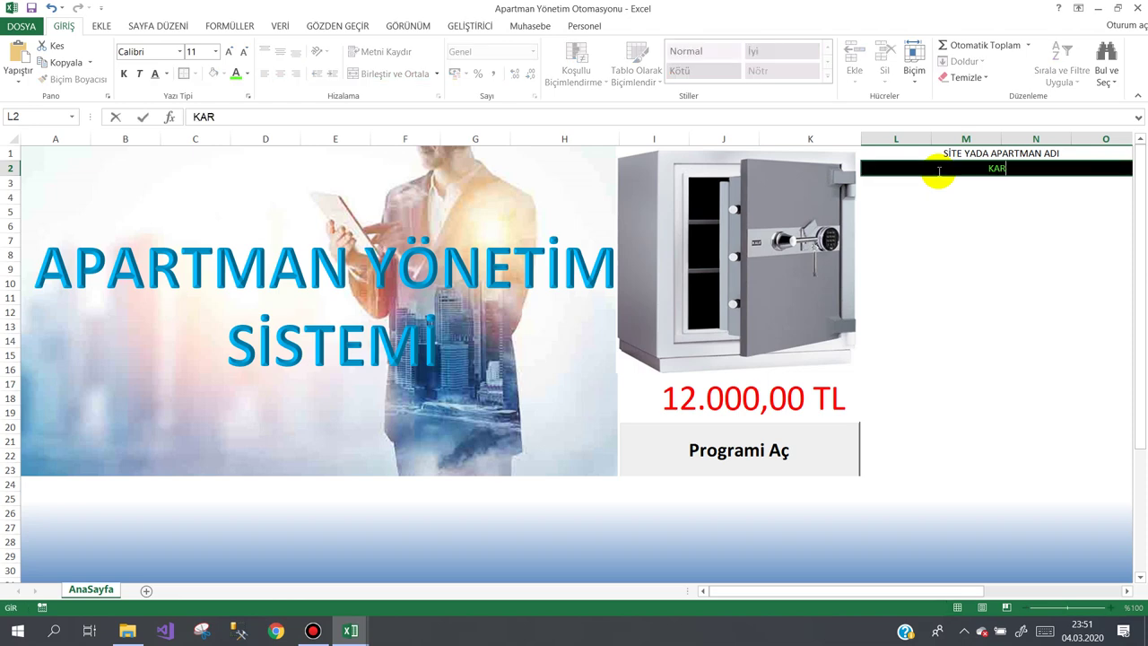
{"action": "type", "text": "DEE"}
{"action": "key", "text": "BackSpace"}
{"action": "type", "text": "LEN"}
{"action": "type", "text": " Sİ"}
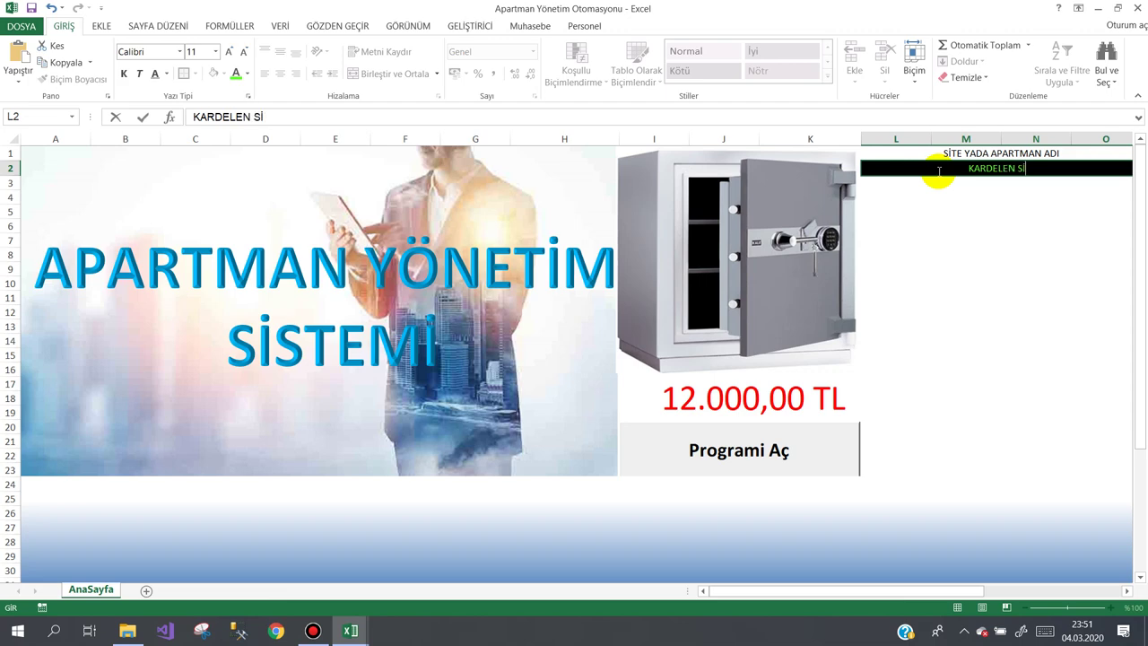
{"action": "type", "text": "TESİ"}
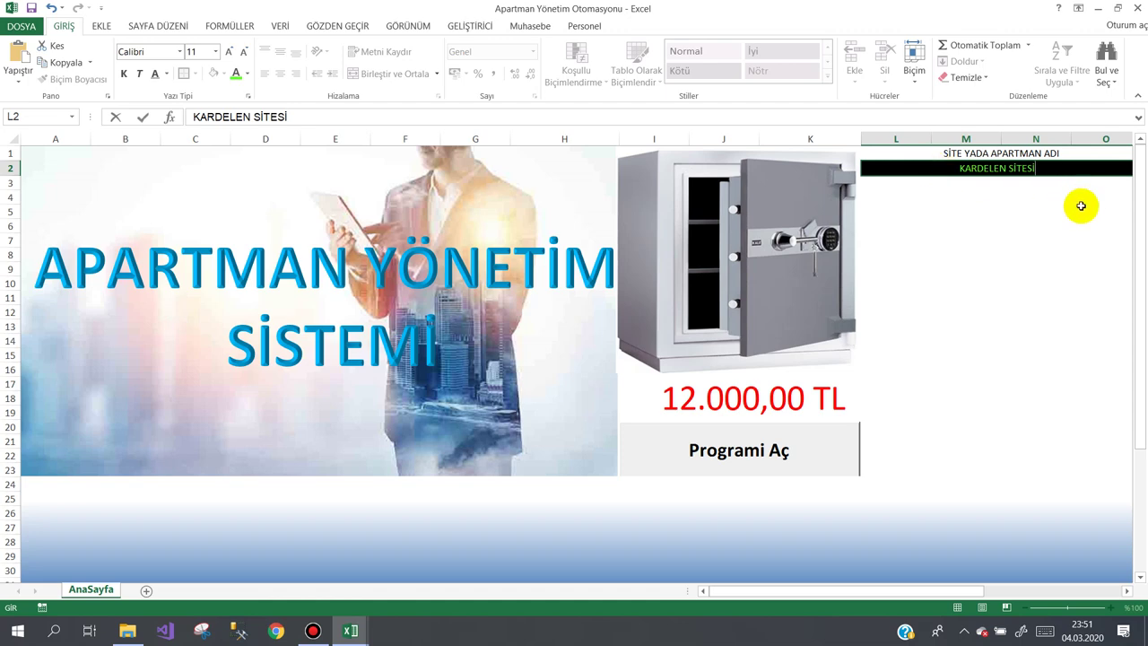
{"action": "left_click", "coordinate": [1024, 212]}
- Name cell L2 'siteAdi' via the Name Box
{"action": "left_click", "coordinate": [964, 168]}
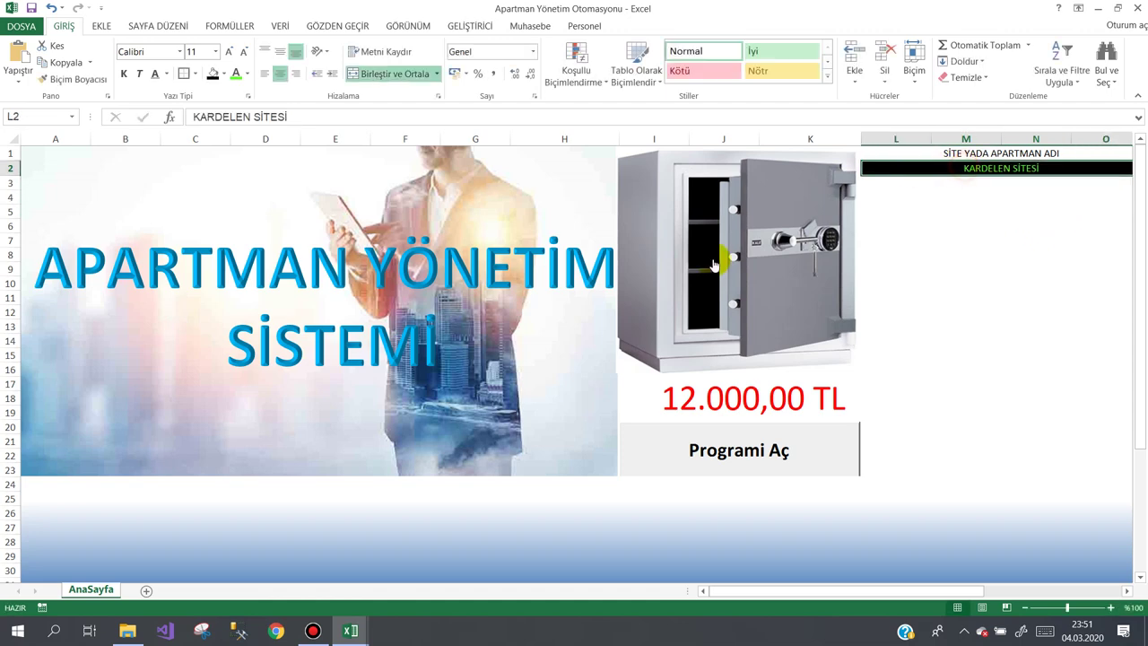
{"action": "left_click", "coordinate": [18, 116]}
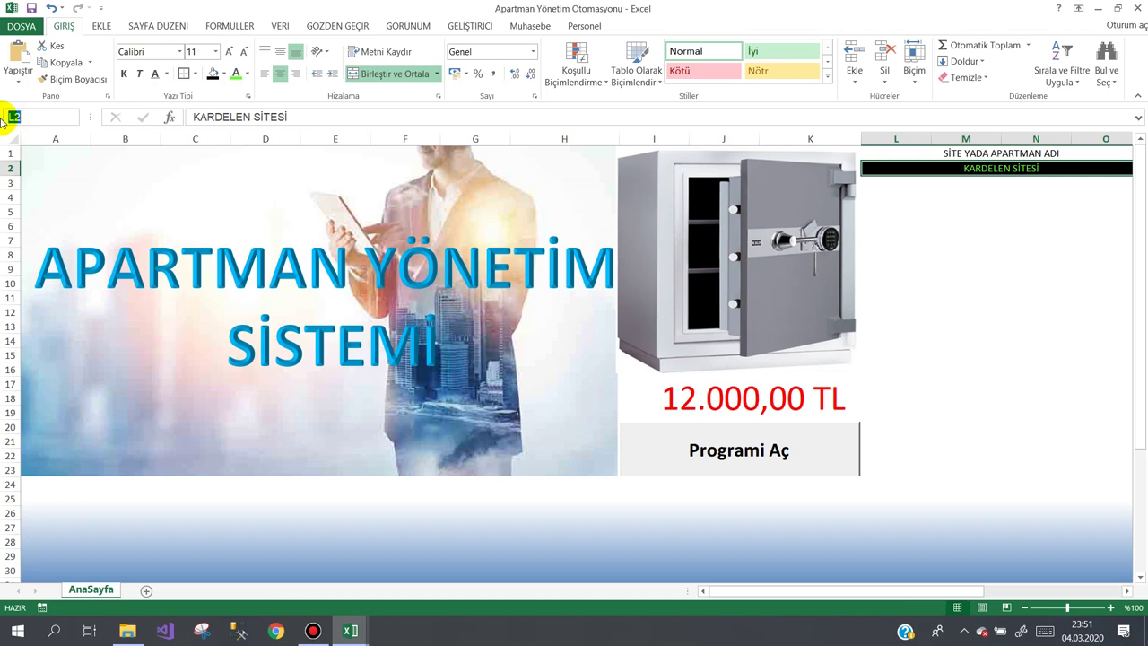
{"action": "type", "text": "siteAdi"}
{"action": "key", "text": "Return"}
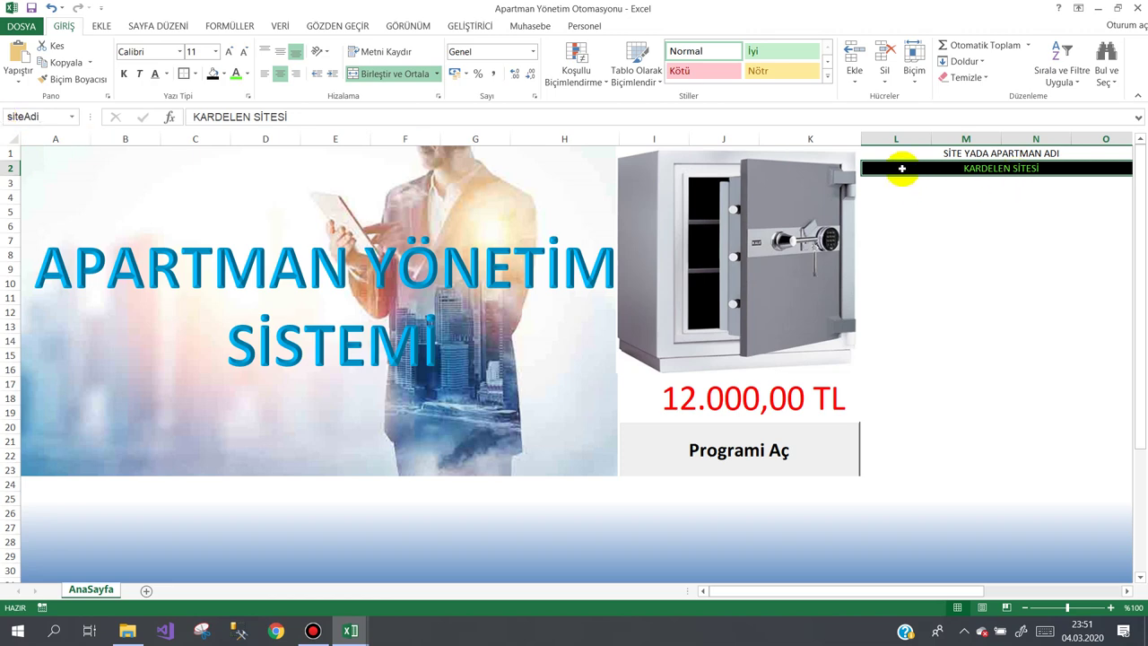
{"action": "left_click", "coordinate": [923, 226]}
- Below fMenu.Top = -100 in UserForm_Initialize, begin the line lblSite.Caption = Sheets(
{"action": "mouse_move", "coordinate": [350, 631]}
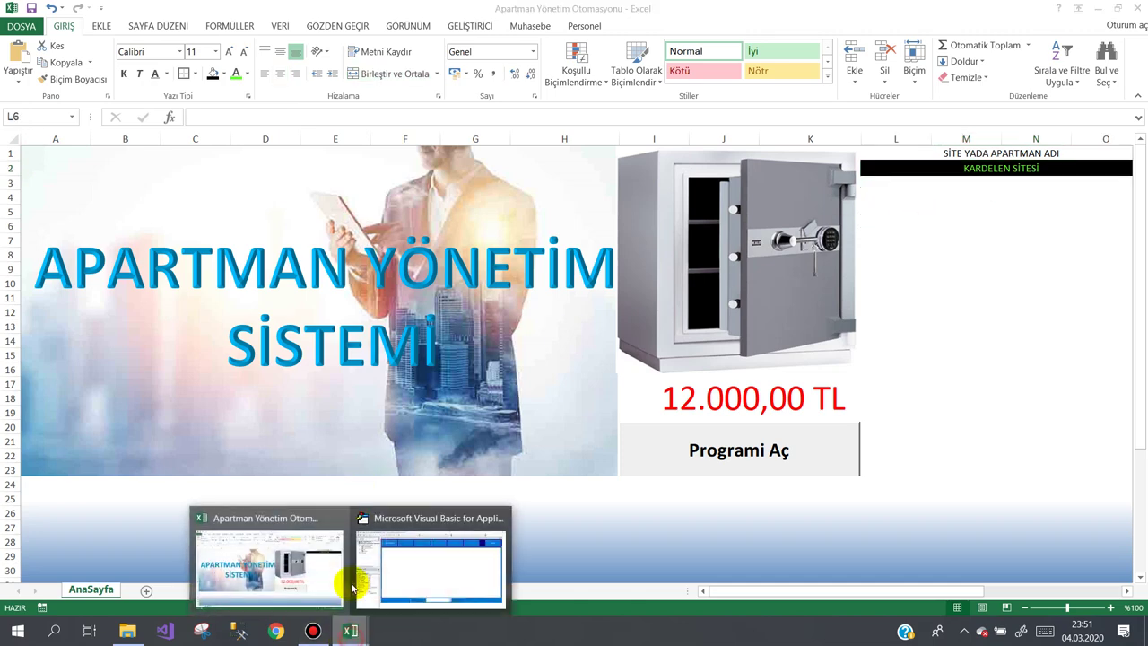
{"action": "left_click", "coordinate": [436, 520]}
{"action": "double_click", "coordinate": [311, 544]}
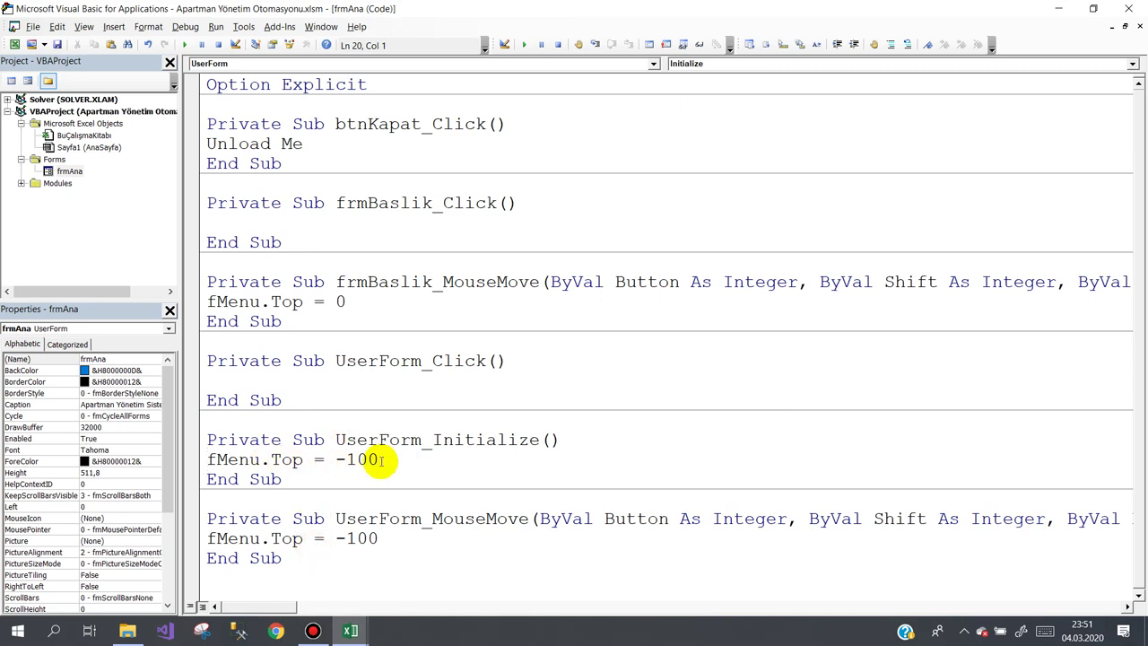
{"action": "left_click", "coordinate": [379, 460]}
{"action": "key", "text": "Return"}
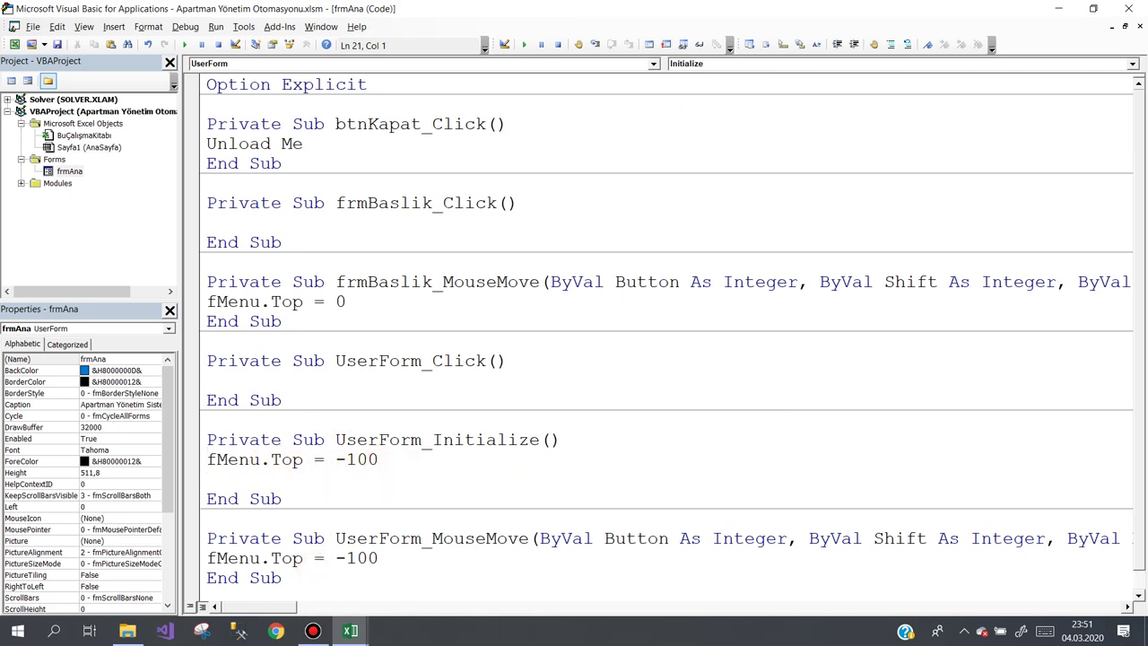
{"action": "type", "text": "lbl"}
{"action": "type", "text": "Site."}
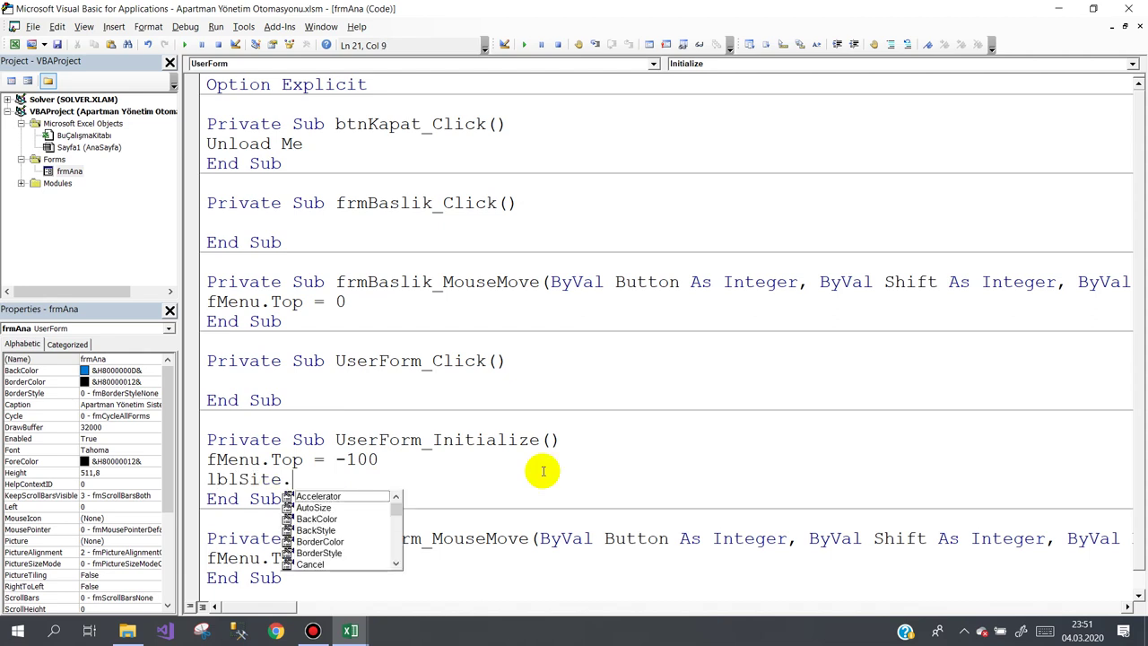
{"action": "type", "text": "ca"}
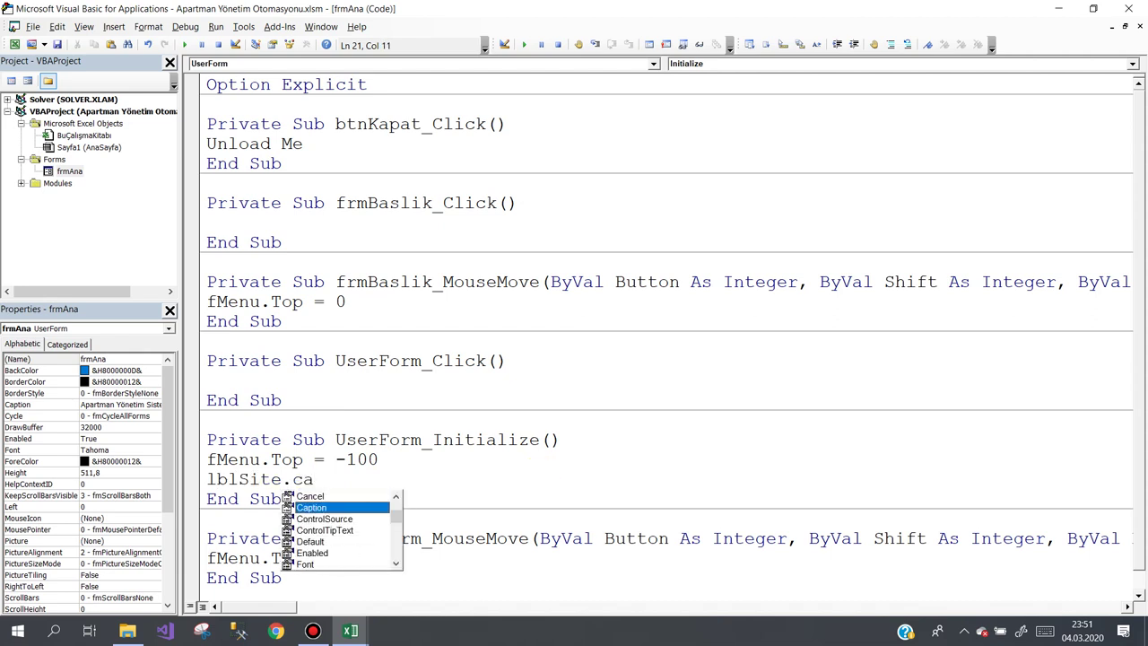
{"action": "left_click", "coordinate": [545, 469]}
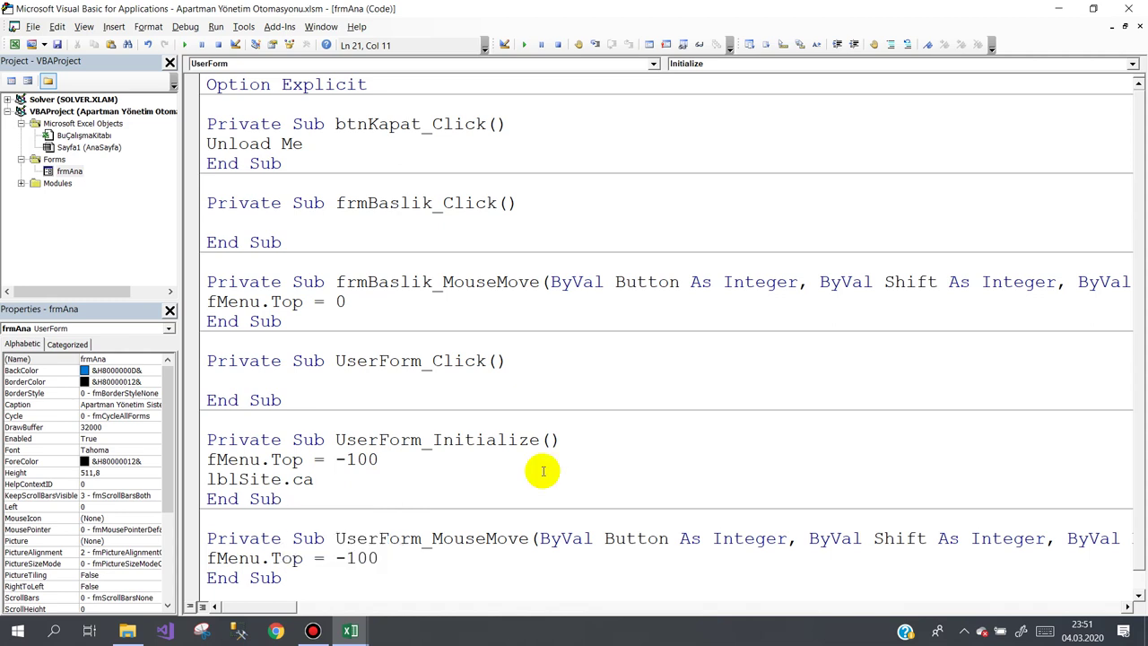
{"action": "type", "text": "ption=she"}
{"action": "key", "text": "ctrl+space"}
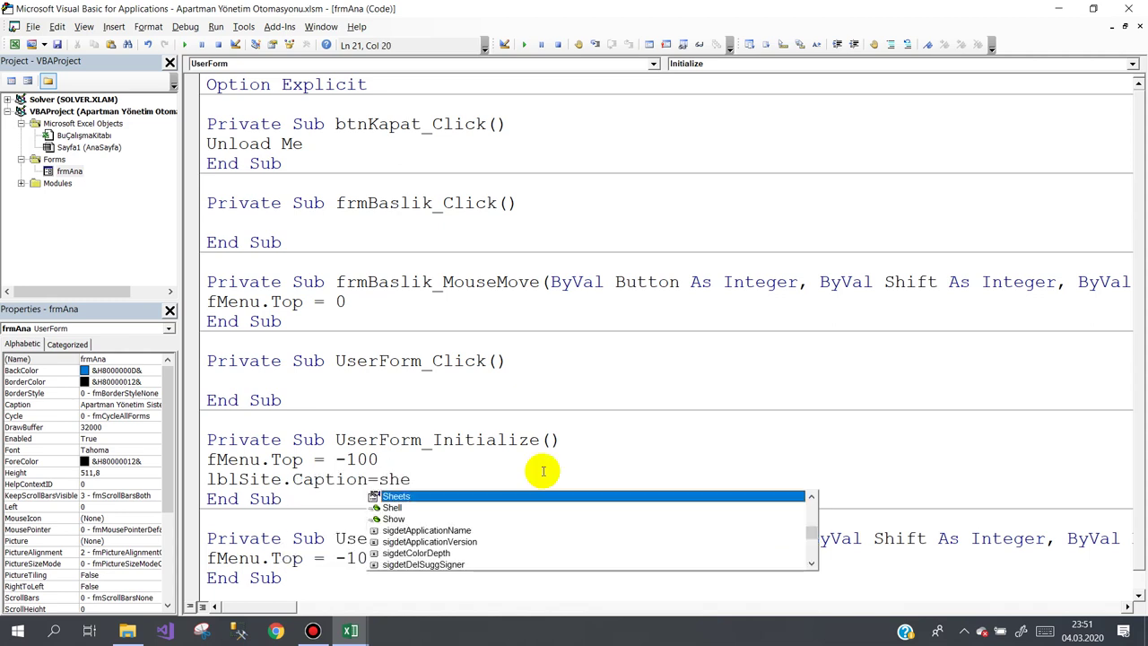
{"action": "type", "text": "("}
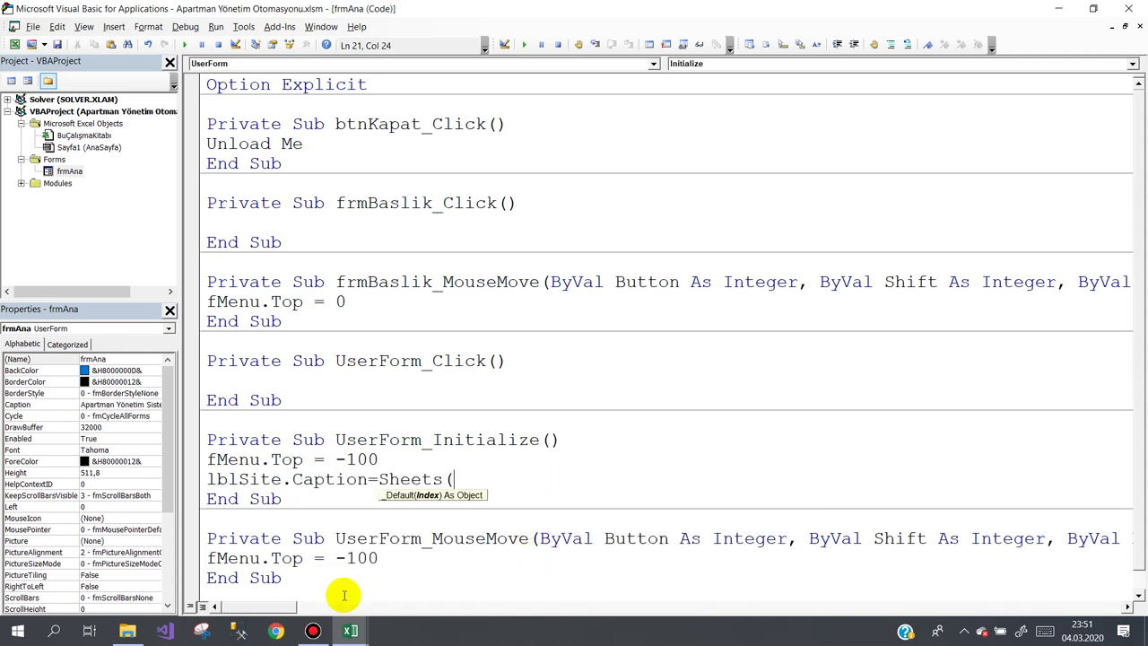
- Check the exact AnaSayfa sheet name in Excel, then return to the code
{"action": "left_click", "coordinate": [345, 621]}
{"action": "left_click", "coordinate": [276, 587]}
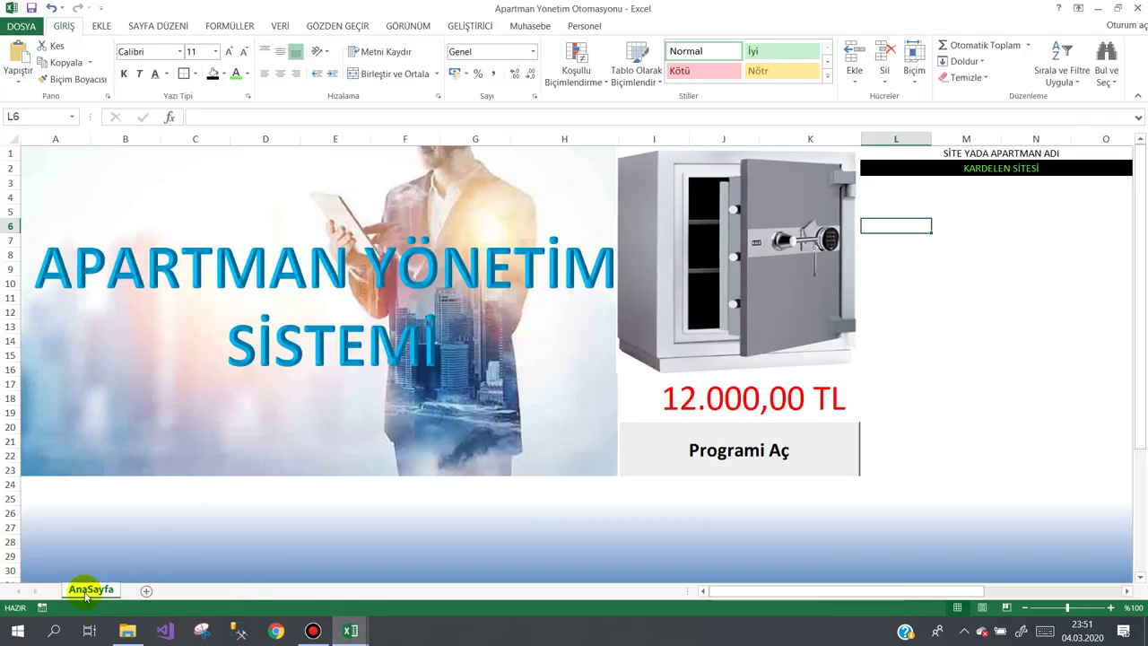
{"action": "double_click", "coordinate": [83, 589]}
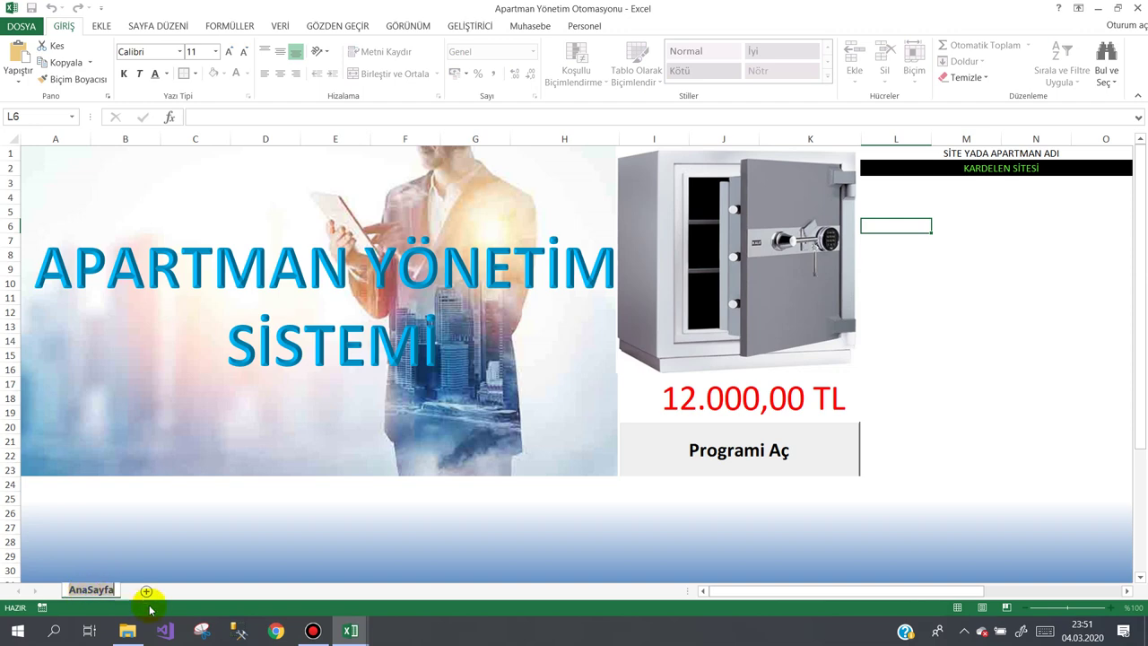
{"action": "mouse_move", "coordinate": [350, 631]}
{"action": "left_click", "coordinate": [381, 581]}
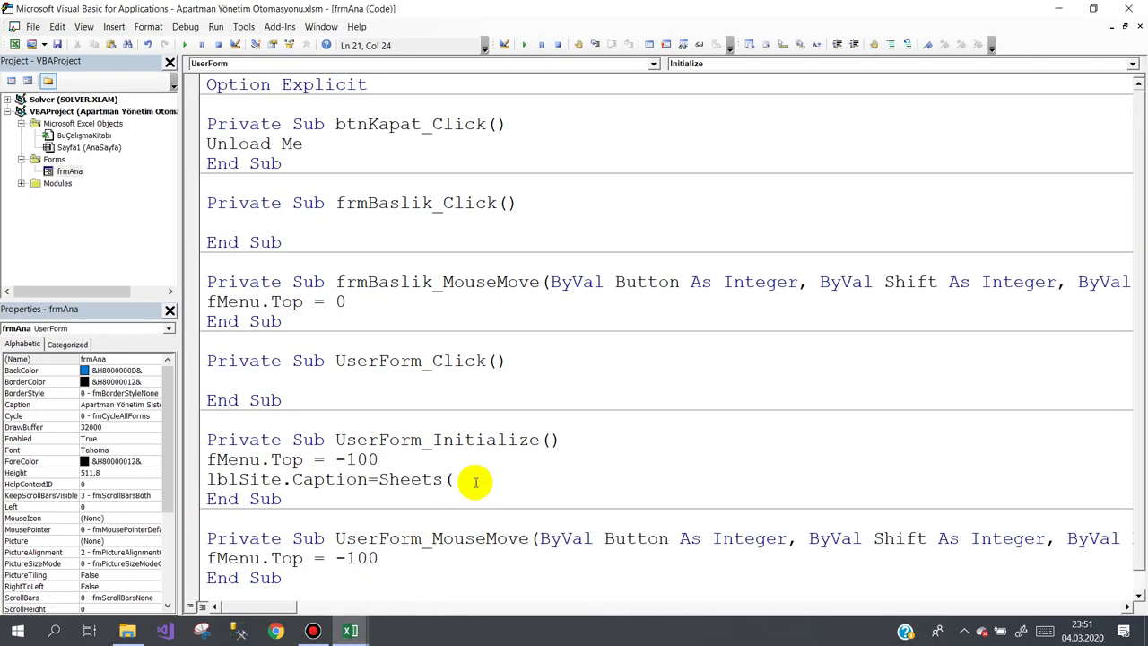
- Complete the line with ("AnaSayfa").Range("siteAdi").Value and minimize the editor
{"action": "type", "text": "\""}
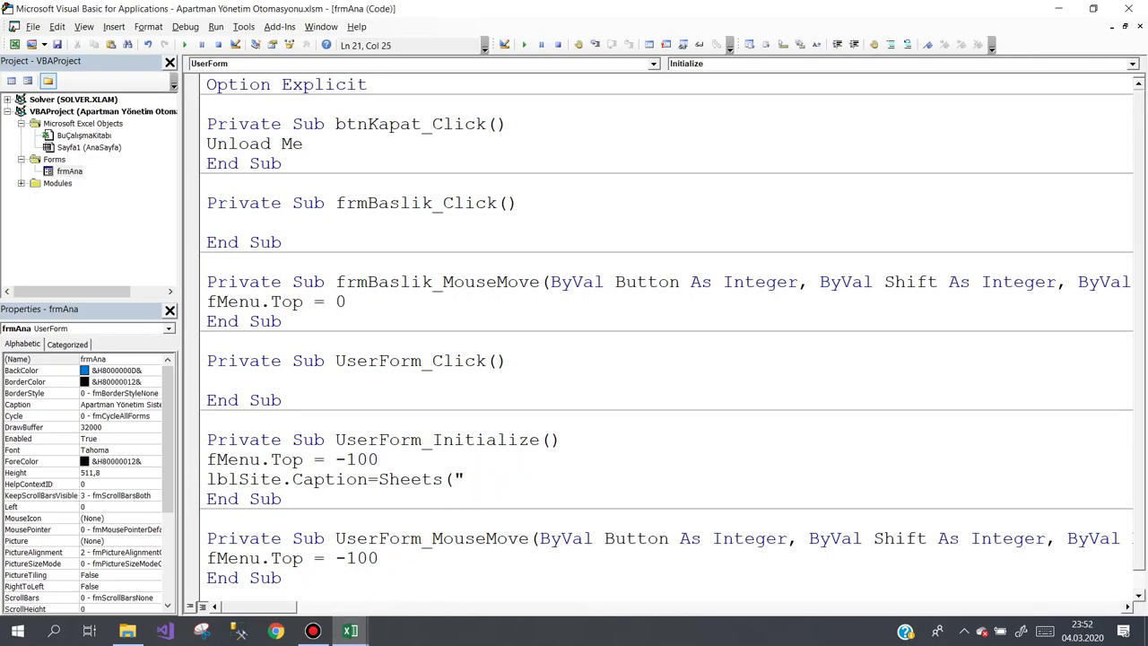
{"action": "type", "text": "AnaSayfa\")."}
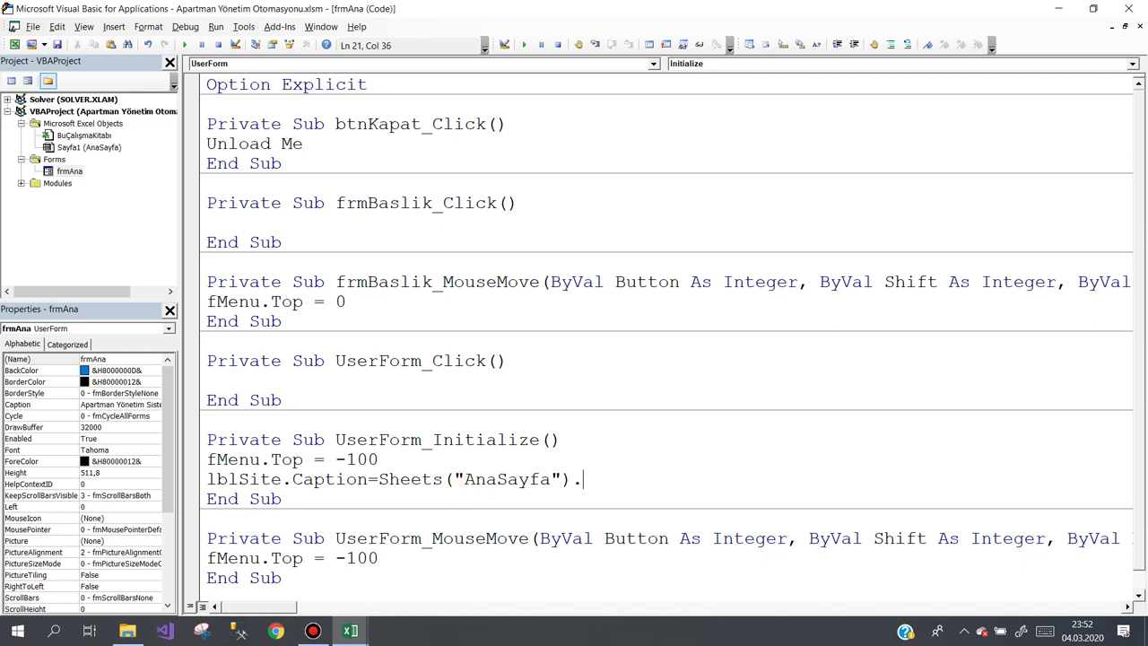
{"action": "type", "text": "ra"}
{"action": "type", "text": "nge"}
{"action": "type", "text": "(\"s"}
{"action": "type", "text": "ite"}
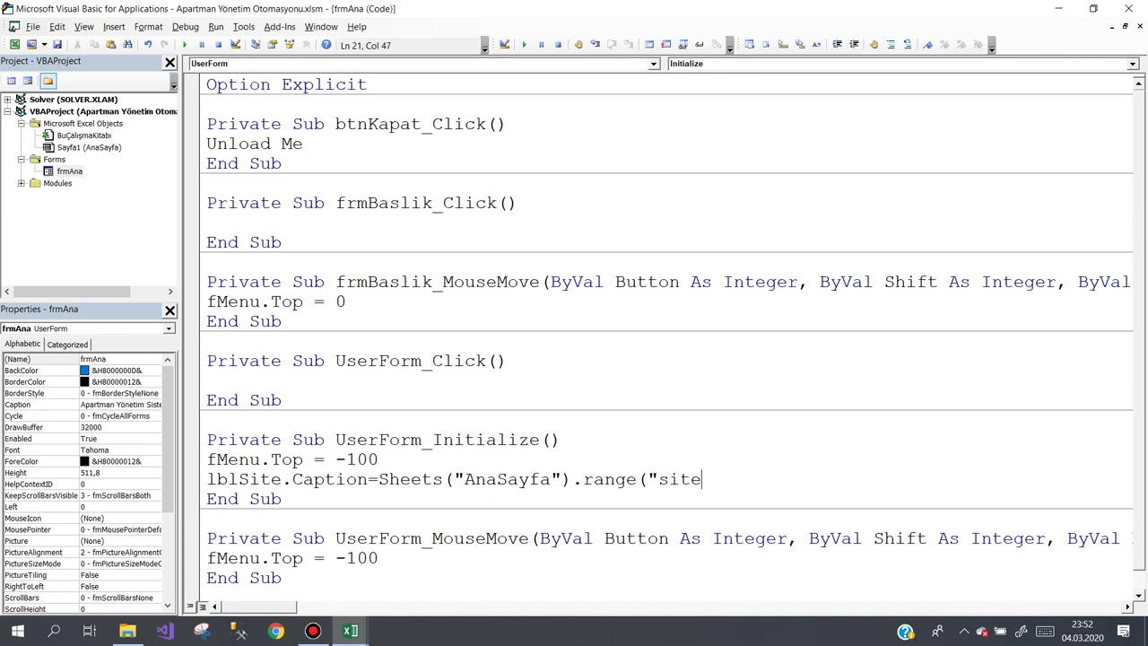
{"action": "type", "text": "Adi\")."}
{"action": "type", "text": "va"}
{"action": "type", "text": "lue"}
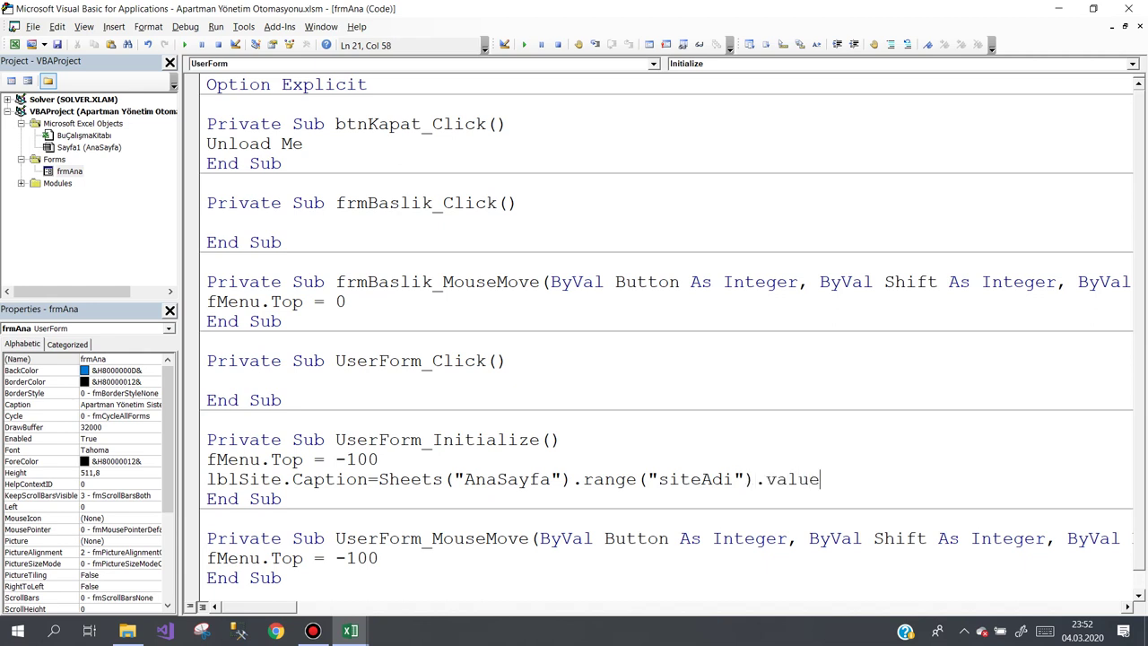
{"action": "left_click", "coordinate": [655, 362]}
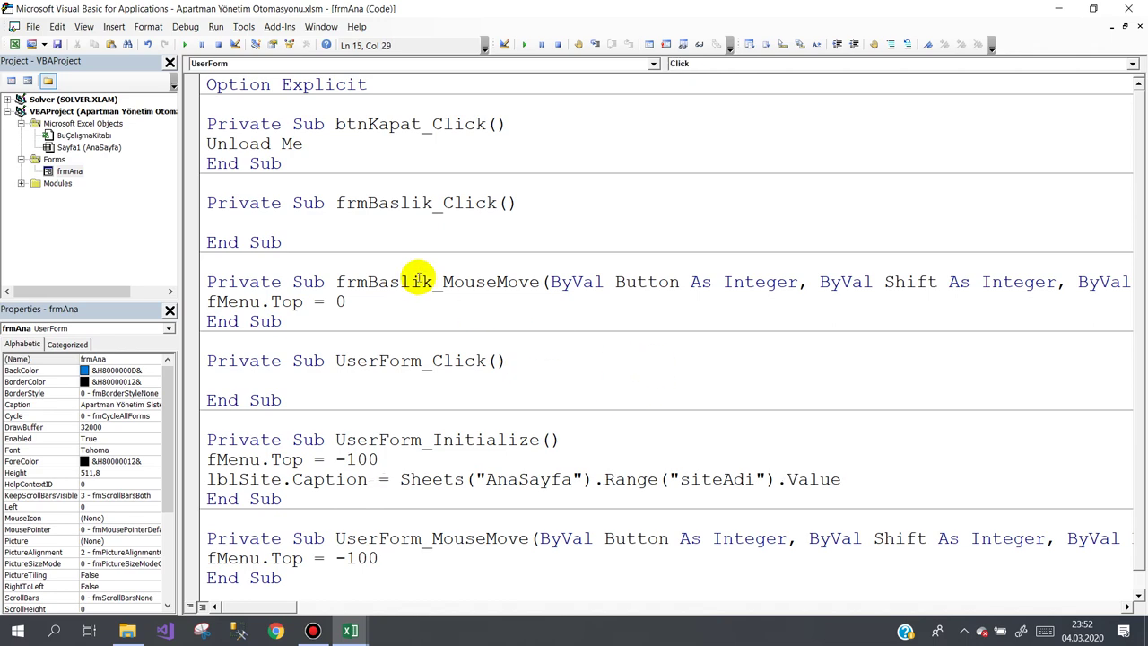
{"action": "left_click", "coordinate": [1058, 8]}
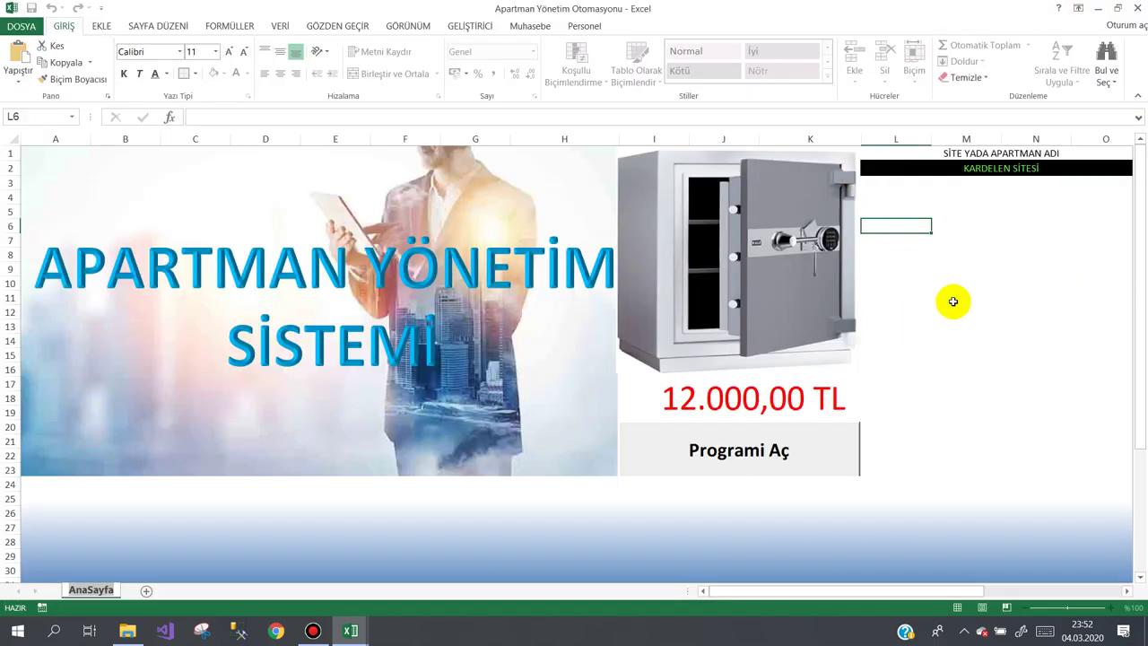
- Test the form twice with Programi Aç, closing it each time with Kapat
{"action": "left_click", "coordinate": [717, 455]}
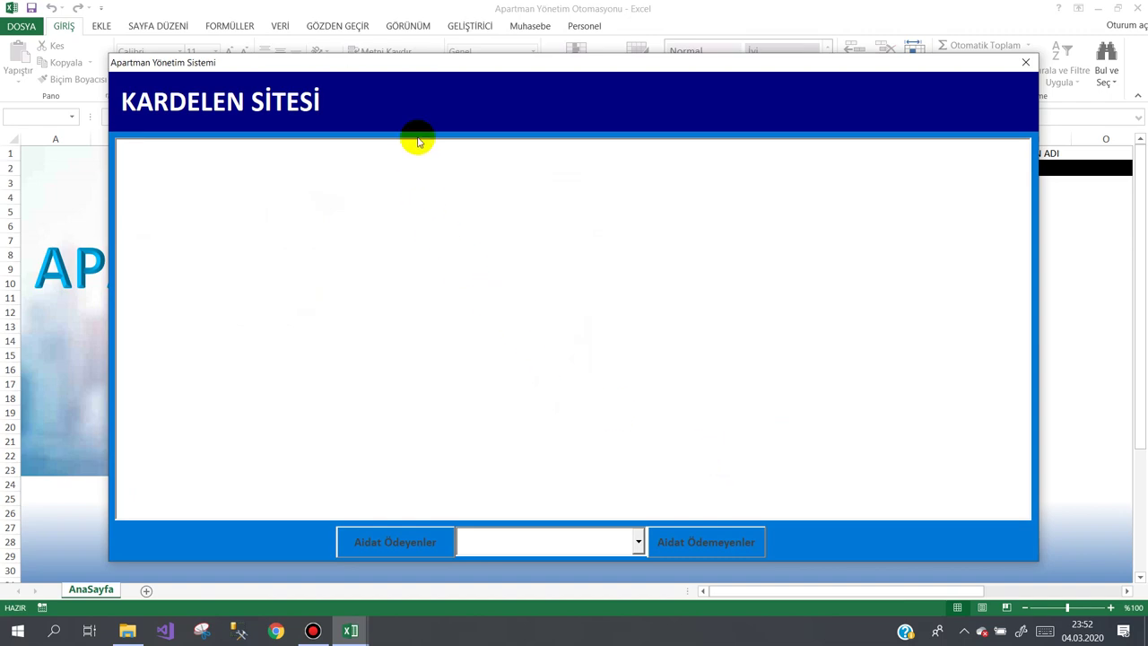
{"action": "mouse_move", "coordinate": [397, 122]}
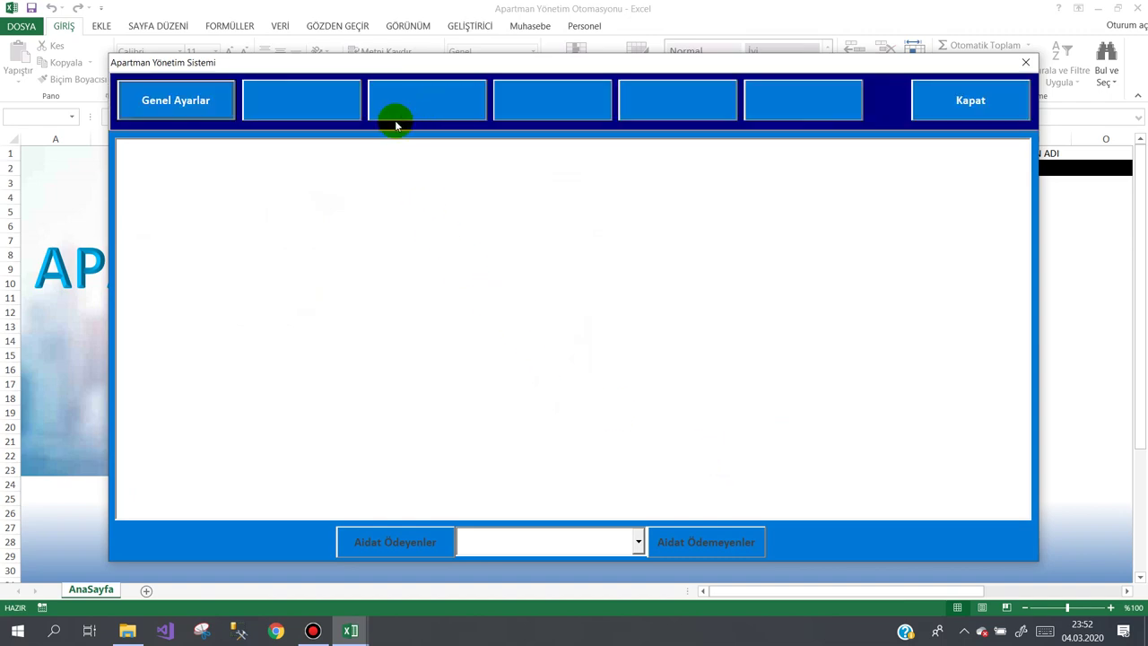
{"action": "left_click", "coordinate": [989, 99]}
{"action": "left_click", "coordinate": [773, 453]}
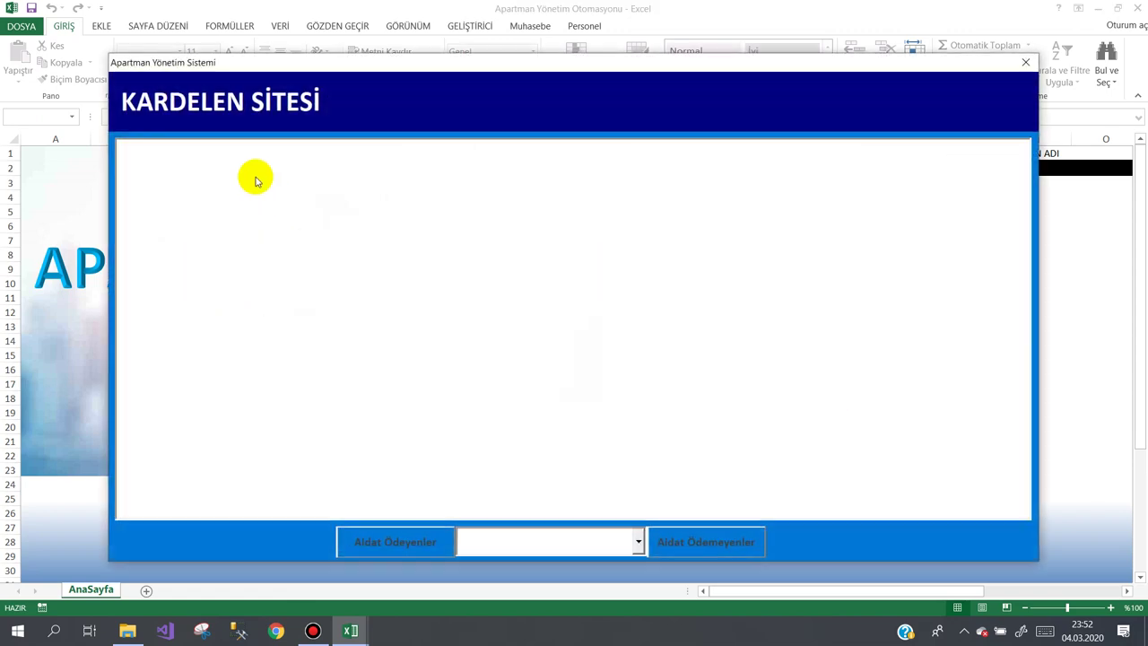
{"action": "mouse_move", "coordinate": [954, 164]}
{"action": "left_click", "coordinate": [992, 101]}
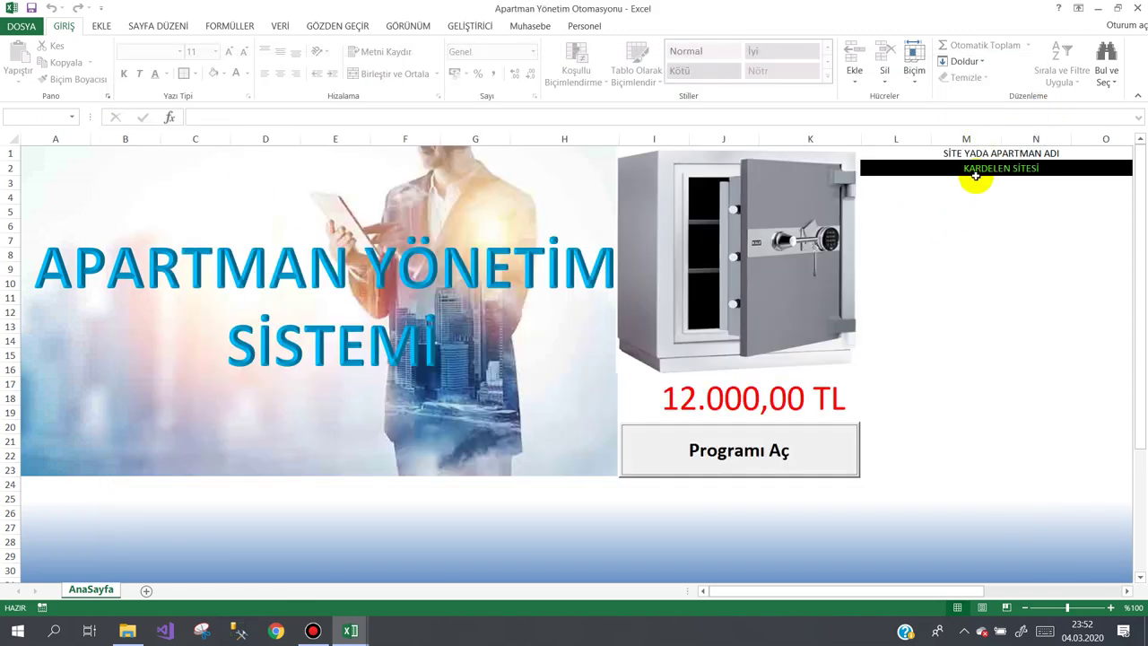
- Replace the siteAdi cell's value with 'ŞAHİN SİTESİ'
{"action": "left_click", "coordinate": [974, 171]}
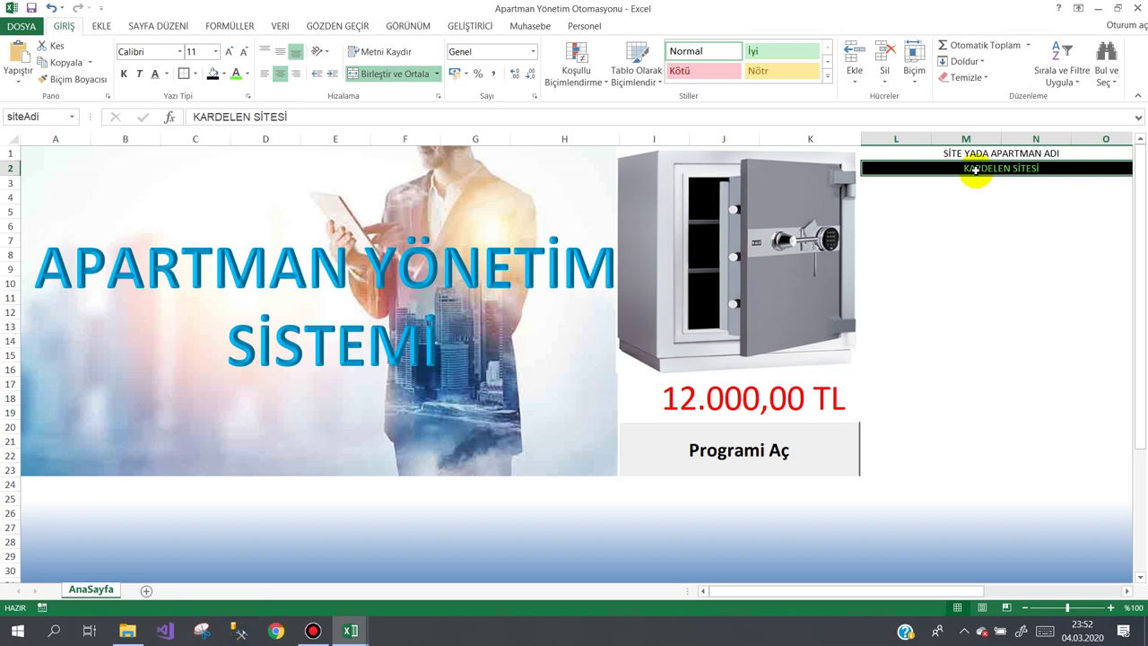
{"action": "type", "text": "öz"}
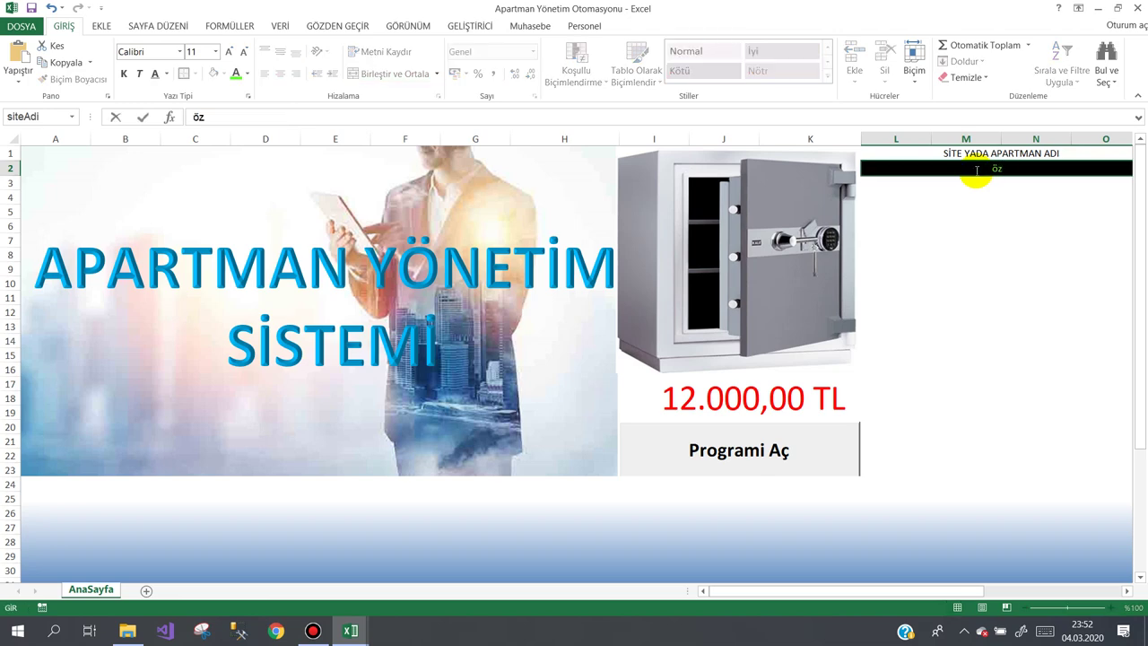
{"action": "key", "text": "BackSpace"}
{"action": "key", "text": "BackSpace"}
{"action": "type", "text": "AH"}
{"action": "type", "text": "İN"}
{"action": "type", "text": " SİTESİ"}
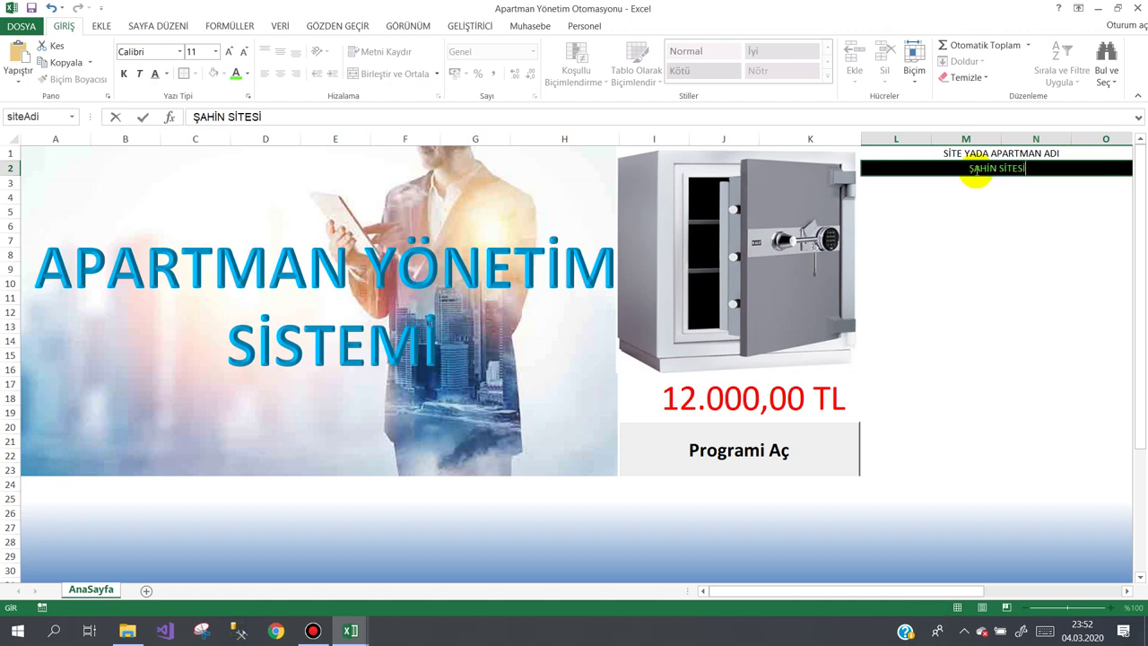
{"action": "key", "text": "Return"}
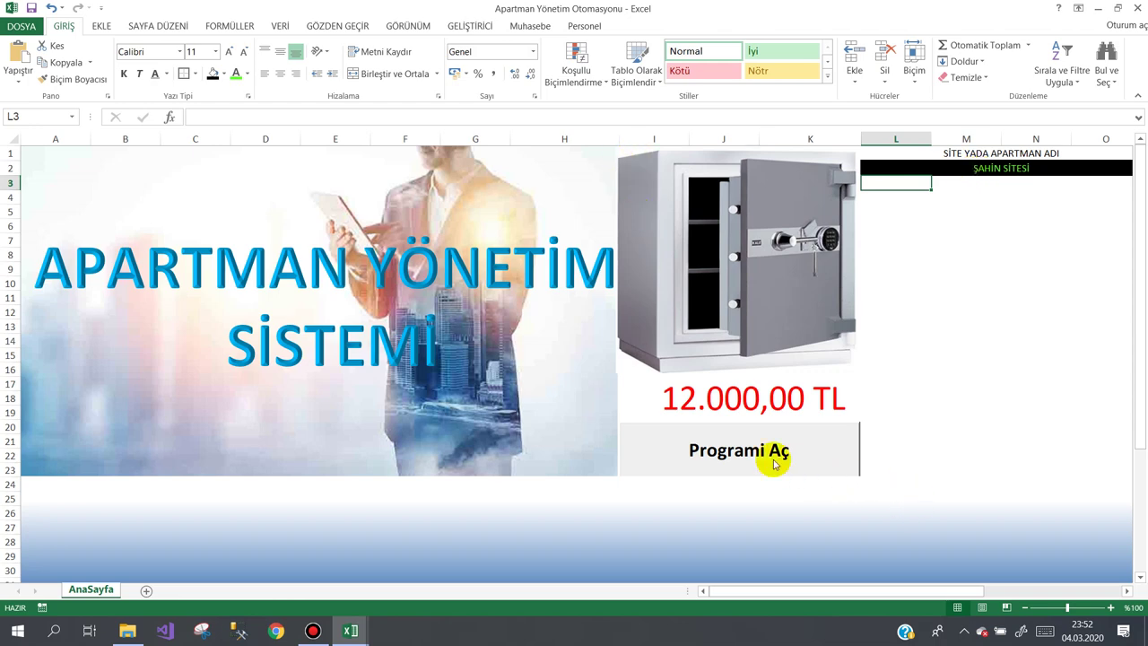
{"action": "left_click", "coordinate": [768, 459]}
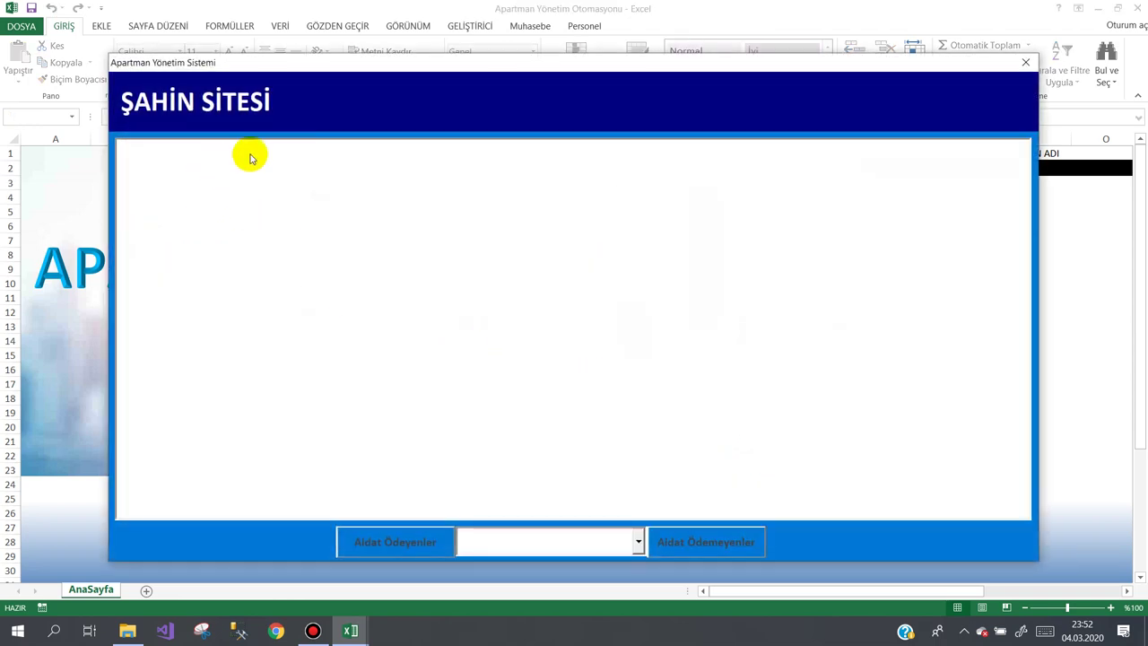
{"action": "mouse_move", "coordinate": [266, 97]}
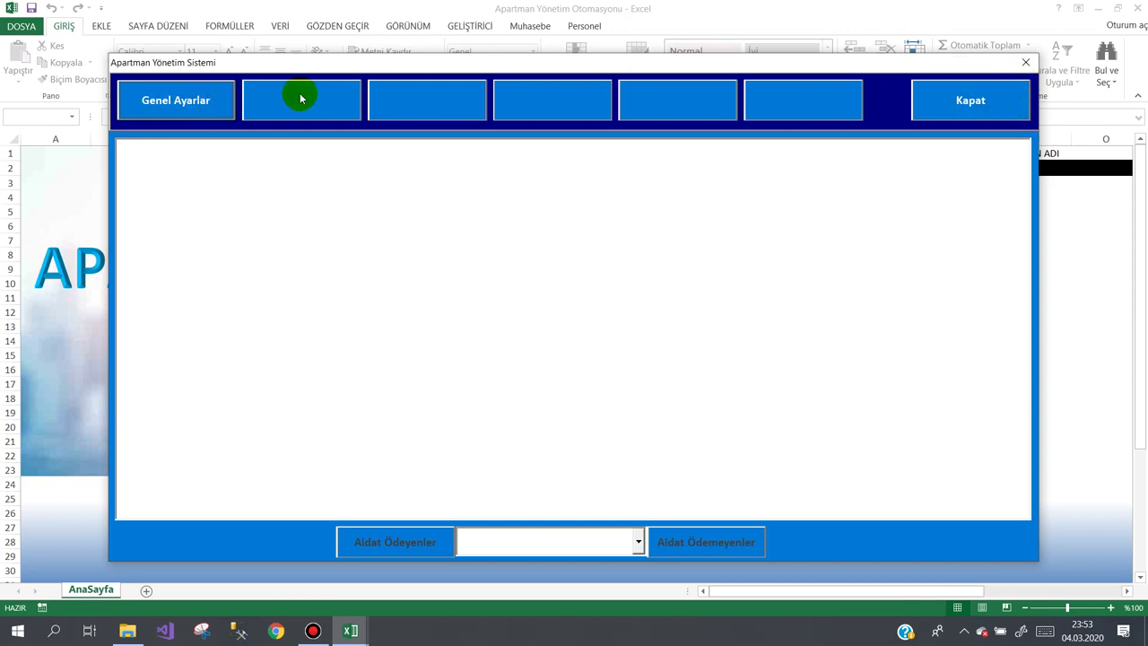
{"action": "left_click", "coordinate": [941, 97]}
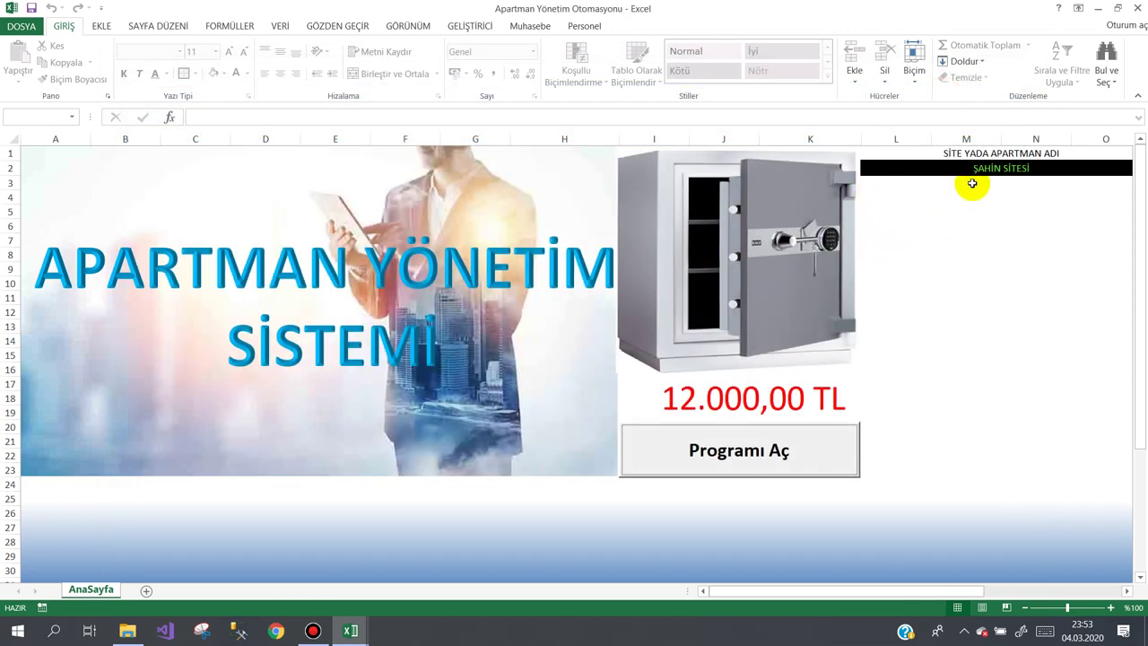
- Type 'KARDELEN SİTESİ' into siteAdi, then launch the form with Programi Aç
{"action": "left_click", "coordinate": [974, 171]}
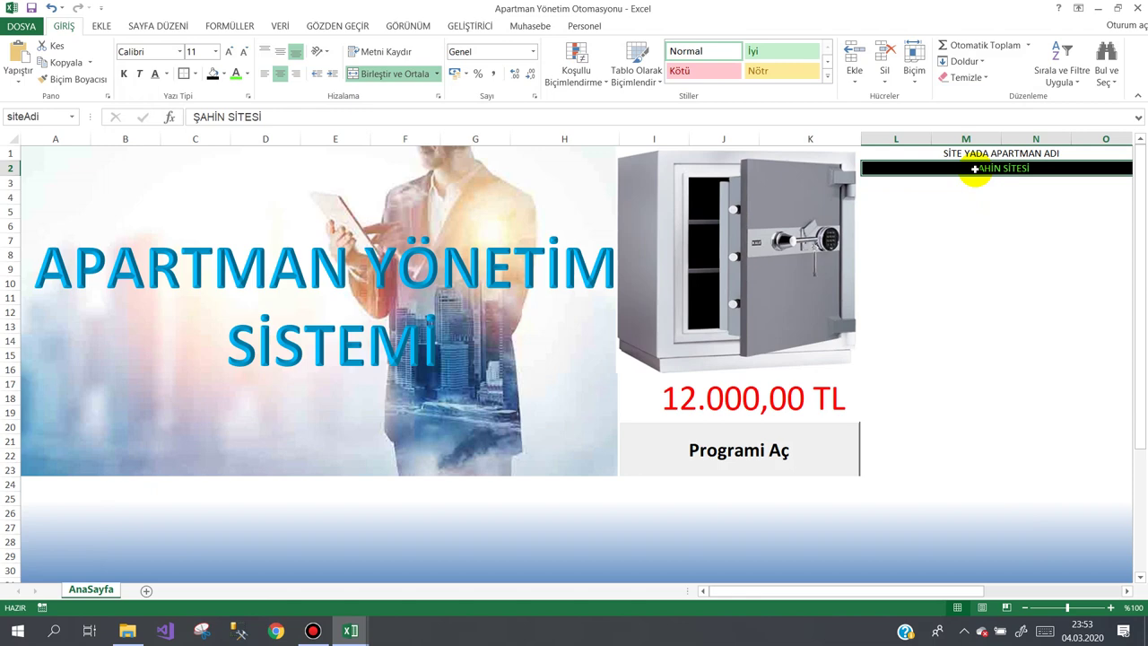
{"action": "type", "text": "KA"}
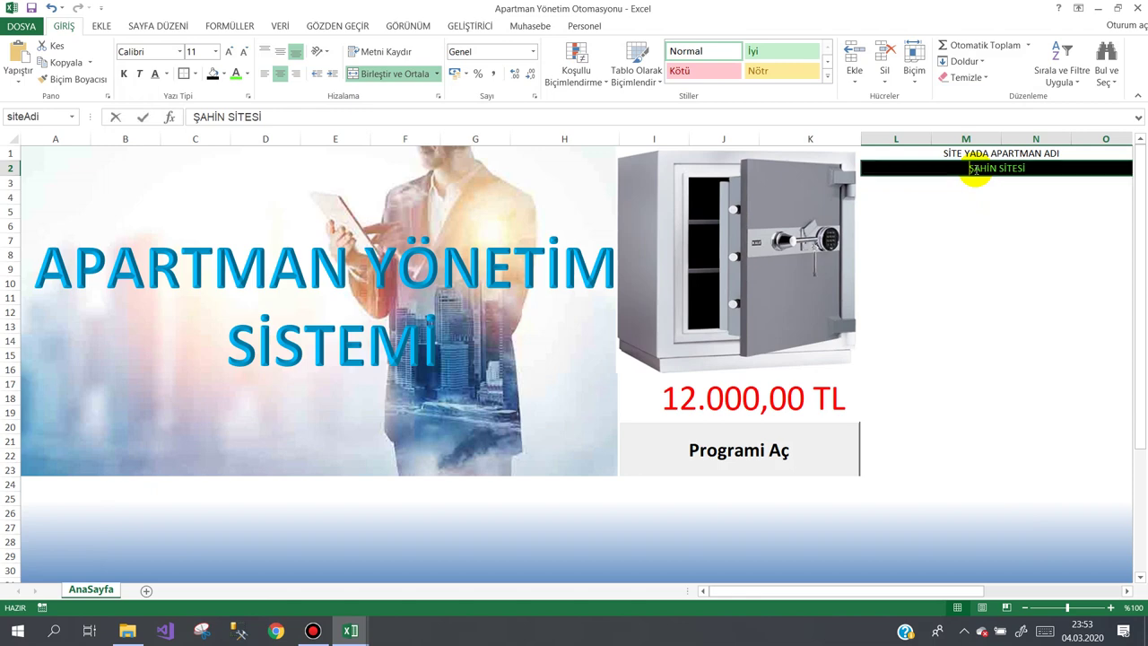
{"action": "type", "text": "RDE"}
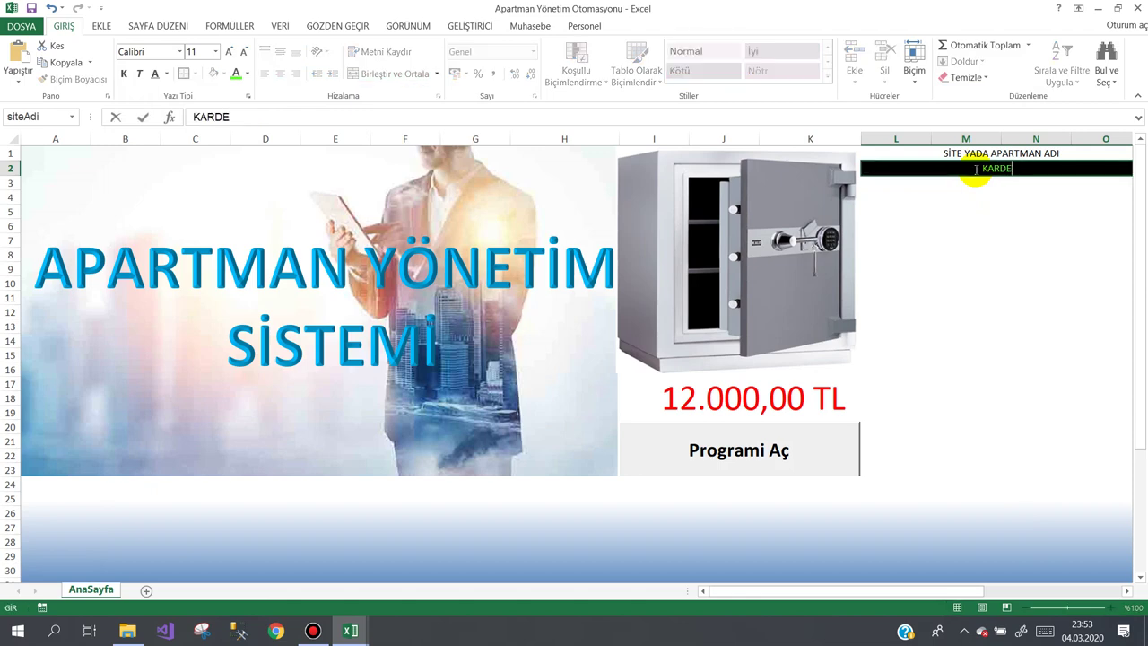
{"action": "type", "text": "LEN "}
{"action": "type", "text": "SİT"}
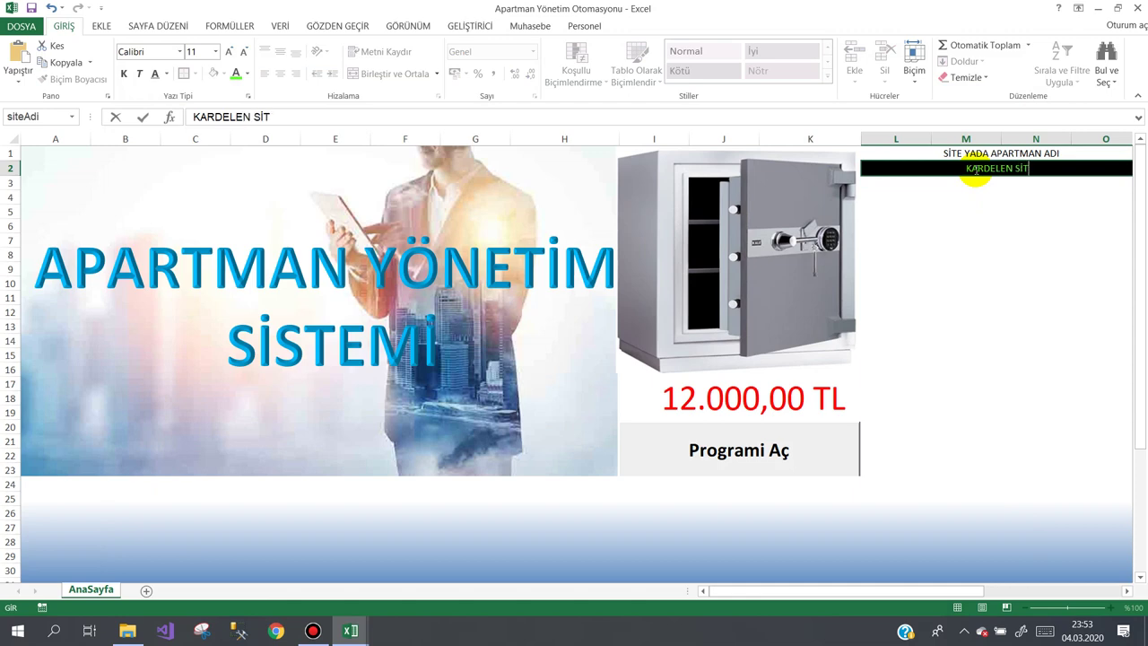
{"action": "type", "text": "ES"}
{"action": "type", "text": "İ"}
{"action": "key", "text": "Return"}
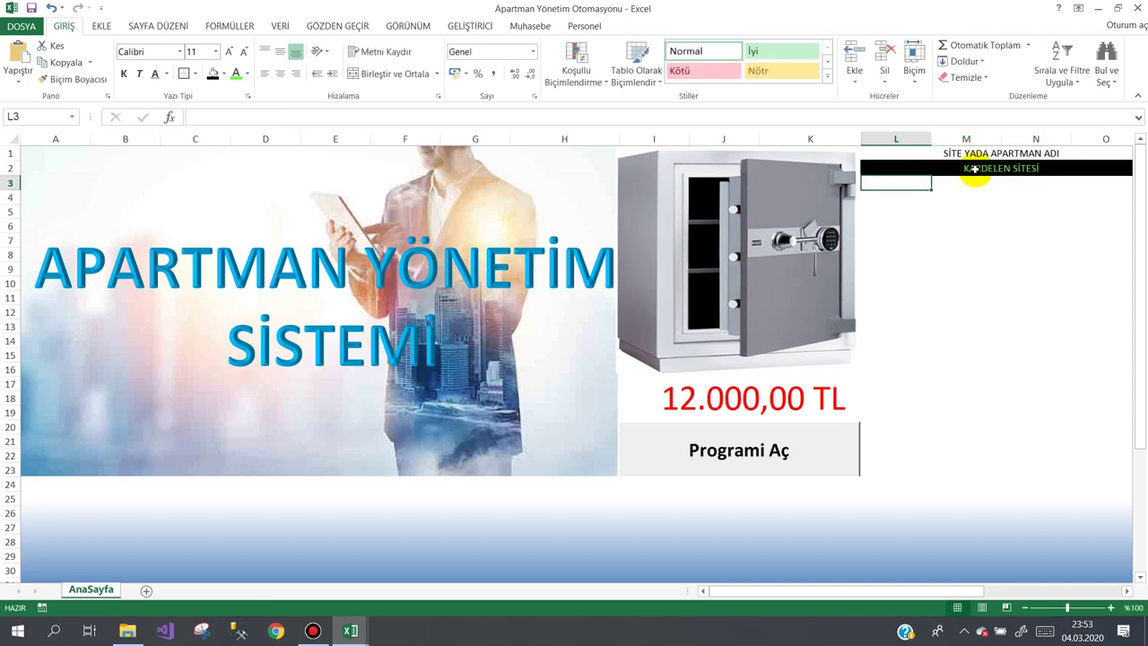
{"action": "left_click", "coordinate": [777, 431]}
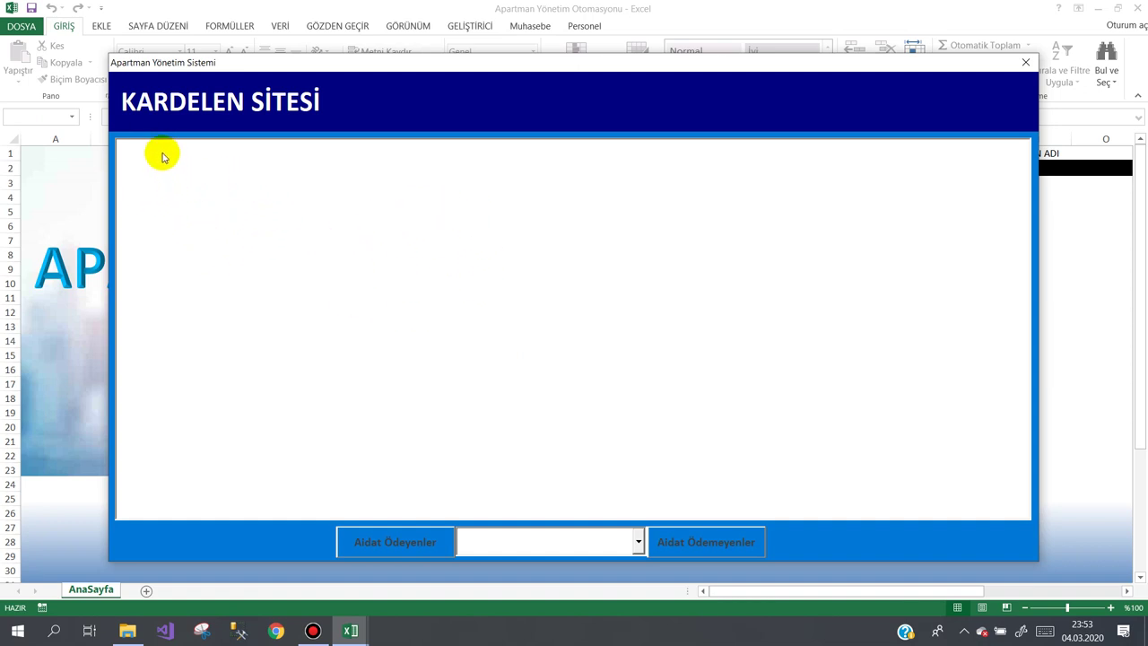
- Try the form's Aidat Ödeyenler and Ödemeyenler buttons and its combobox, then show the form's menu row
{"action": "left_click", "coordinate": [395, 541]}
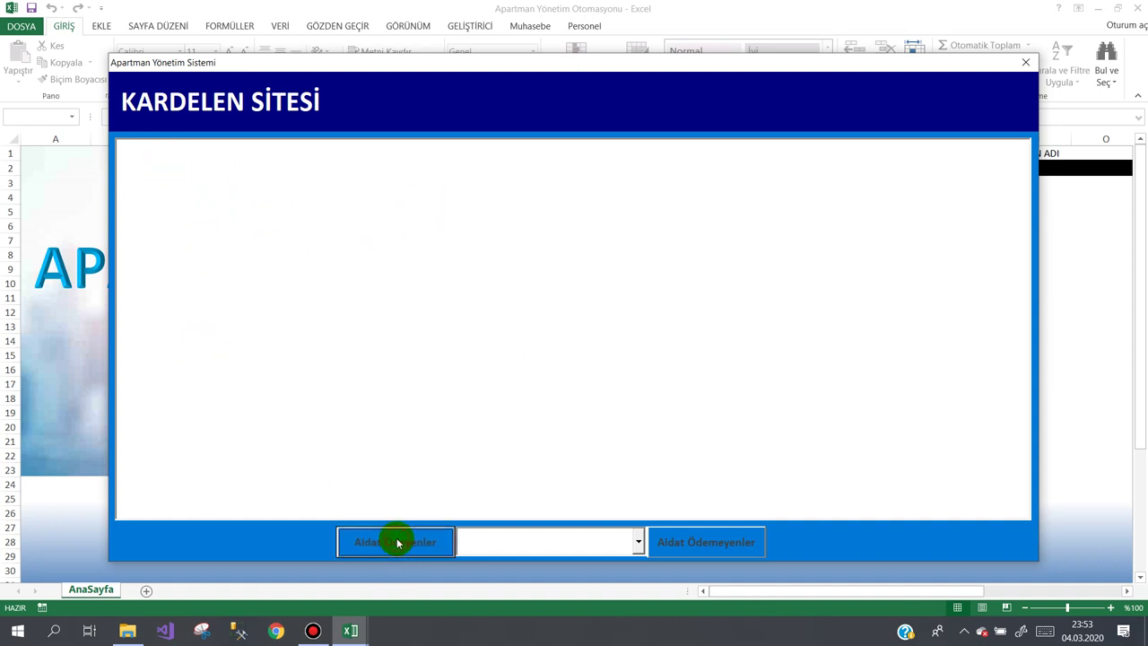
{"action": "left_click", "coordinate": [674, 541]}
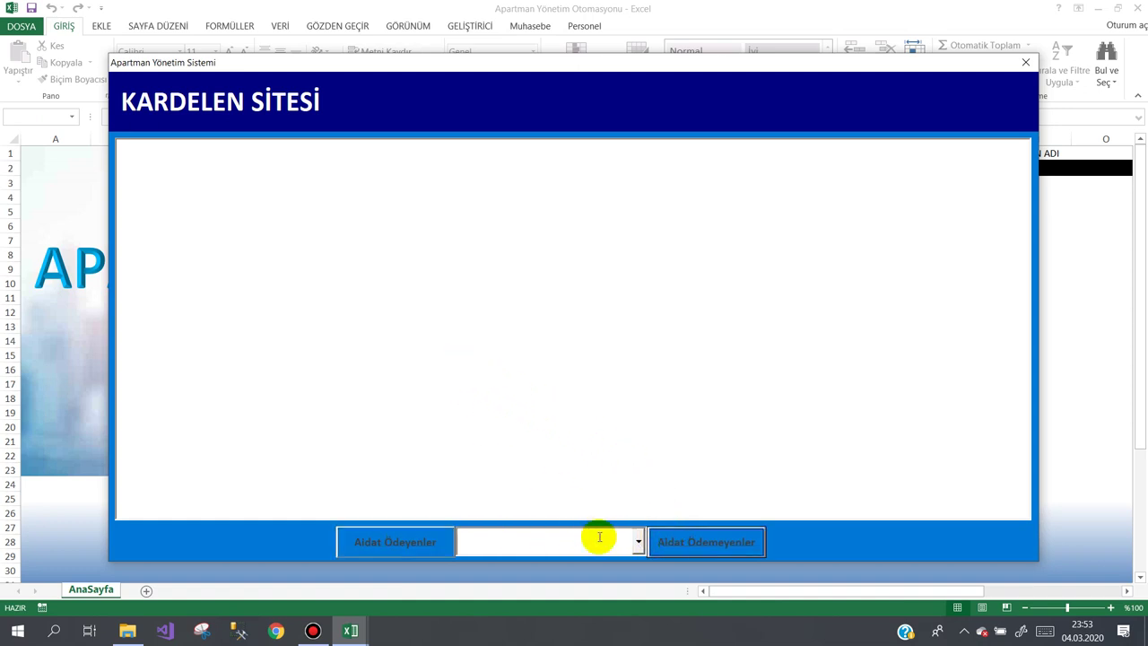
{"action": "left_click", "coordinate": [637, 541]}
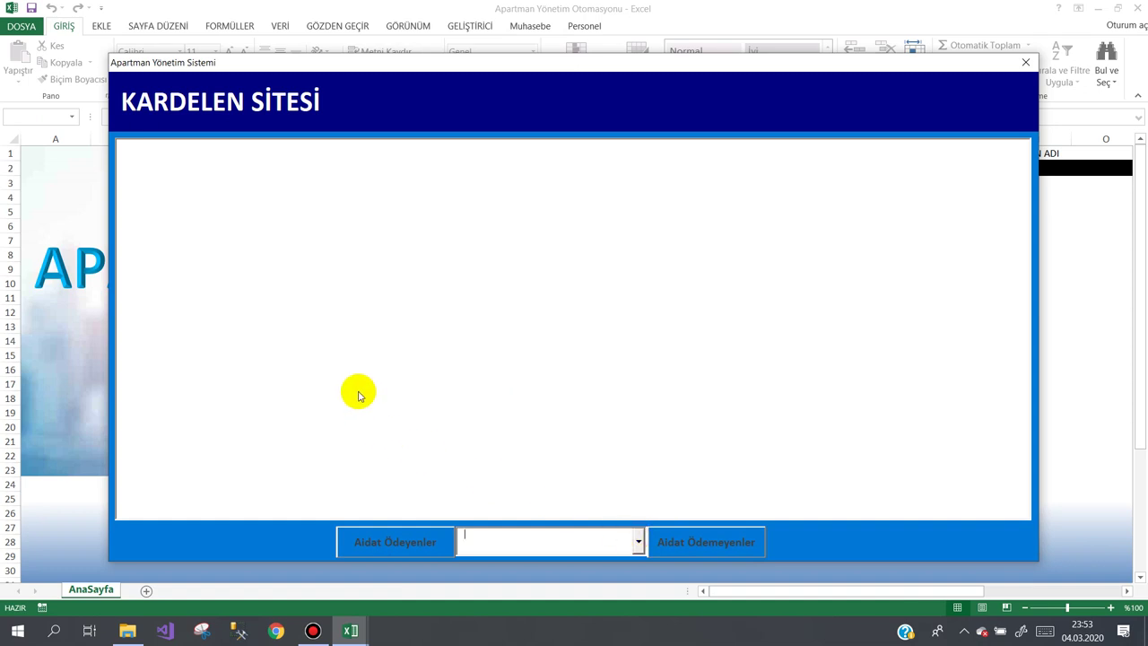
{"action": "left_click", "coordinate": [737, 99]}
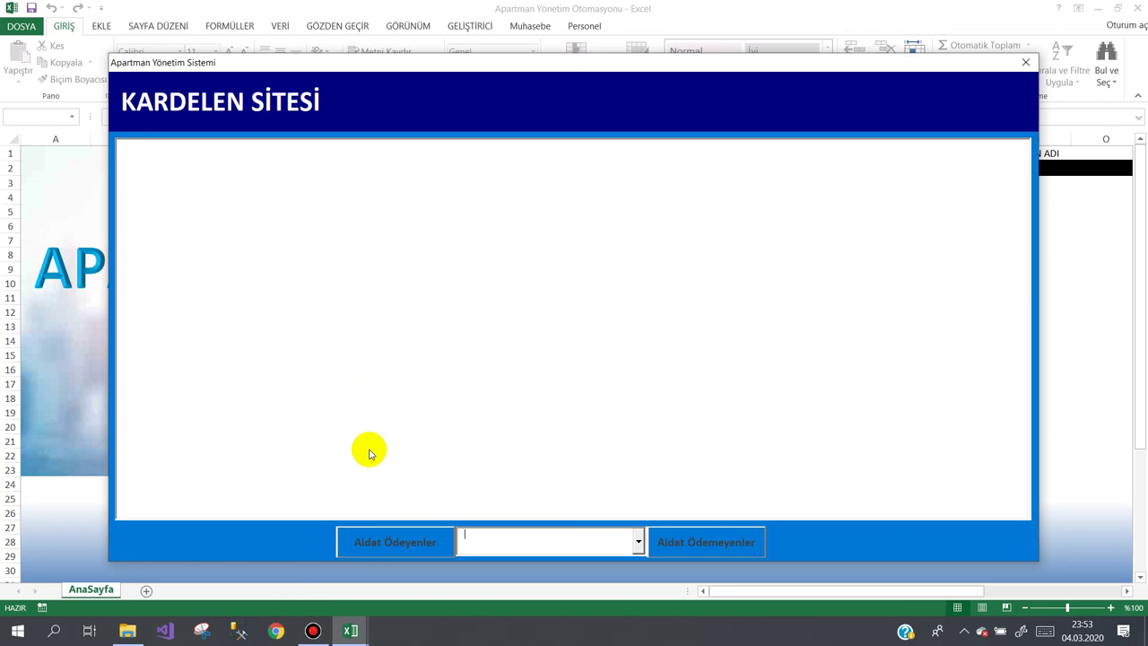
- Close the form and give the KARDELEN SİTESİ cell a dark navy fill with white text
{"action": "left_click", "coordinate": [1007, 98]}
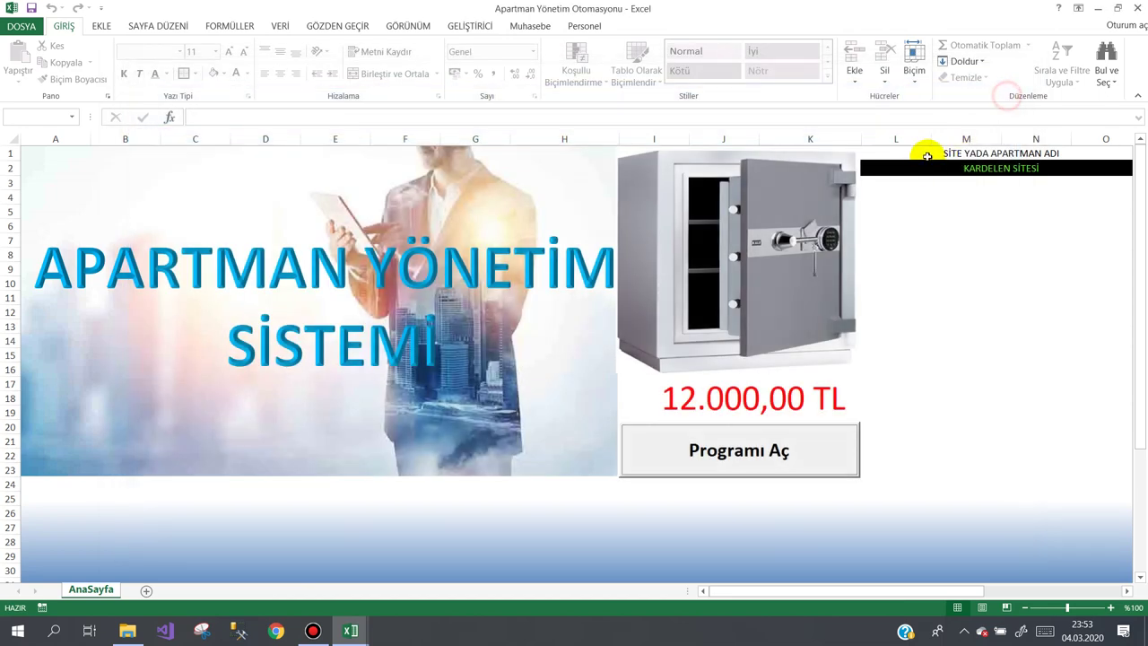
{"action": "left_click", "coordinate": [968, 214]}
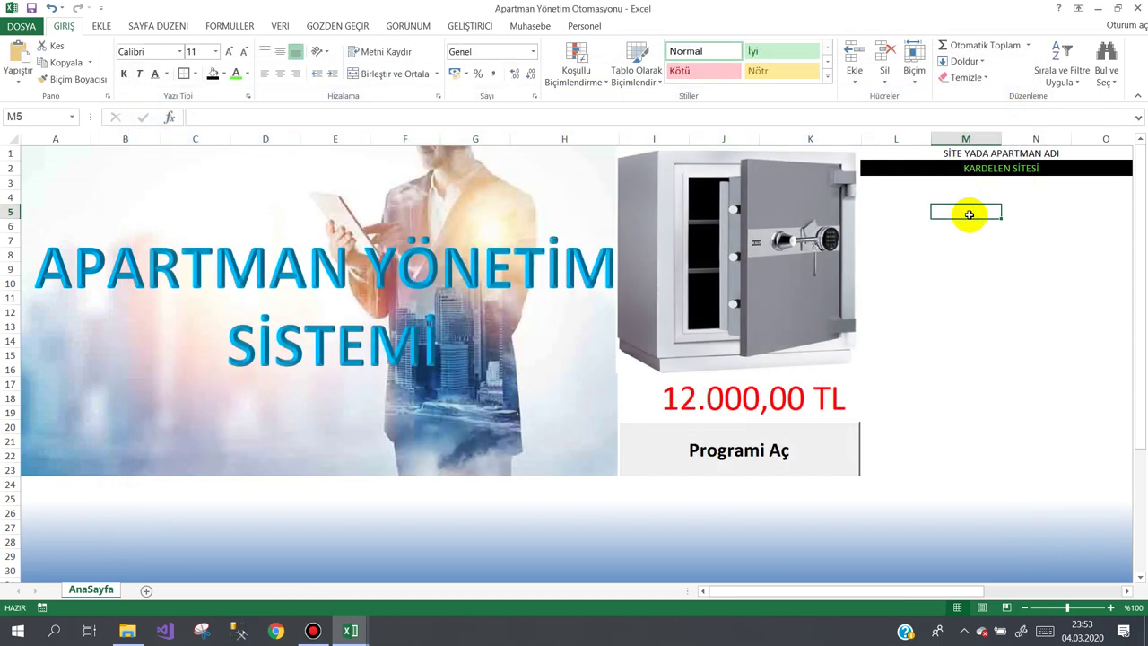
{"action": "left_click", "coordinate": [932, 170]}
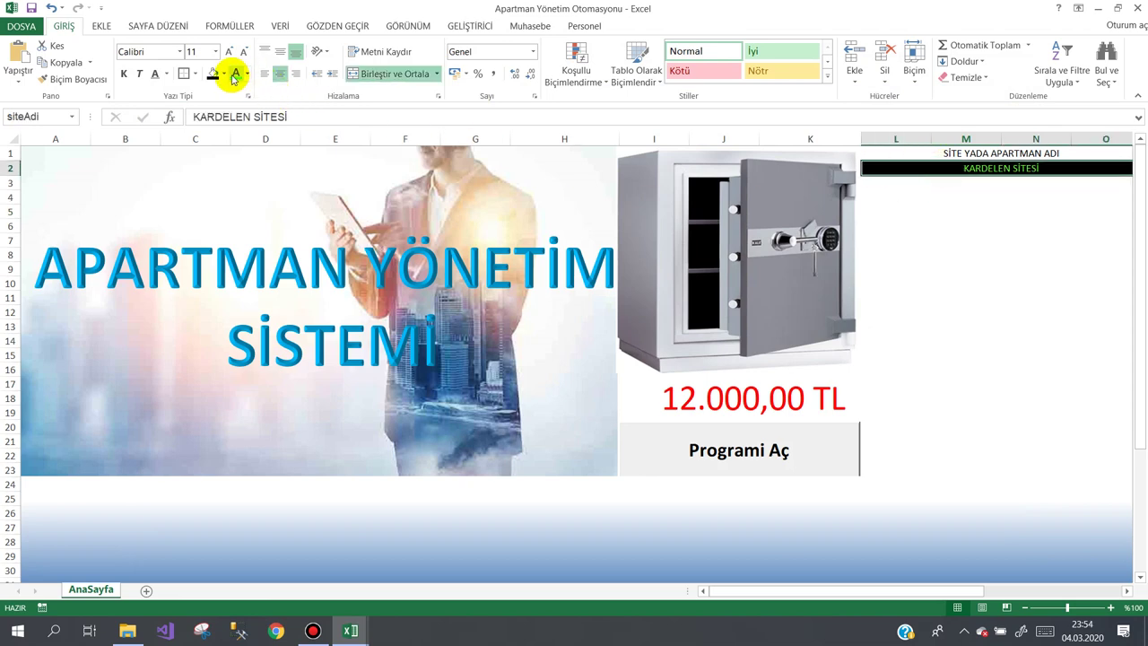
{"action": "left_click", "coordinate": [224, 75]}
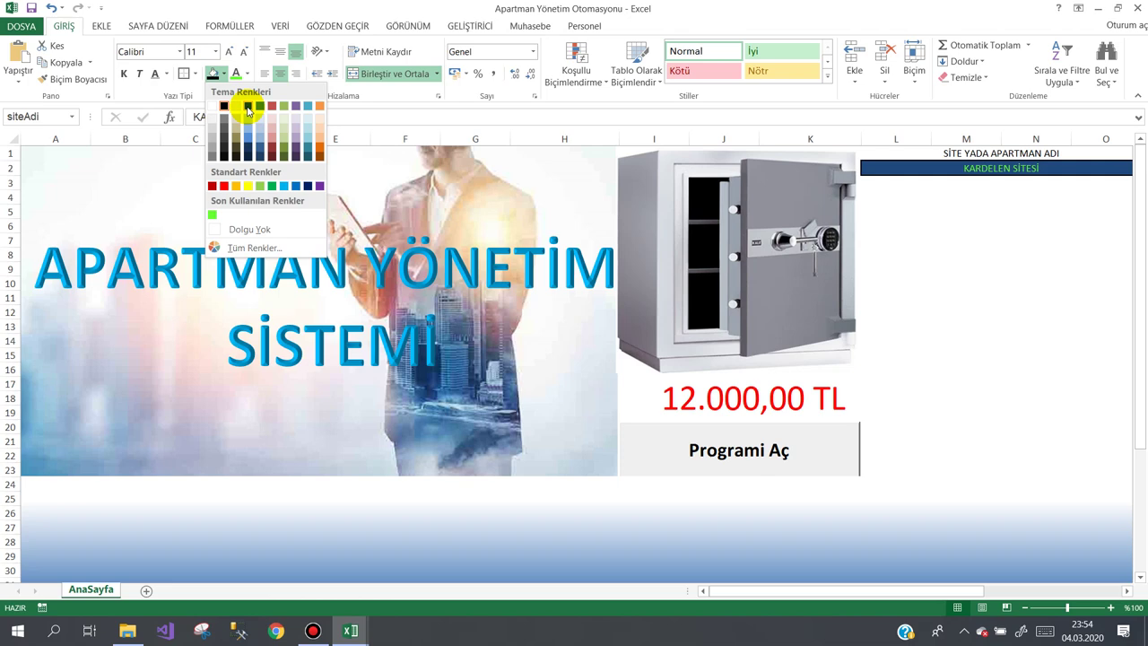
{"action": "left_click", "coordinate": [312, 186]}
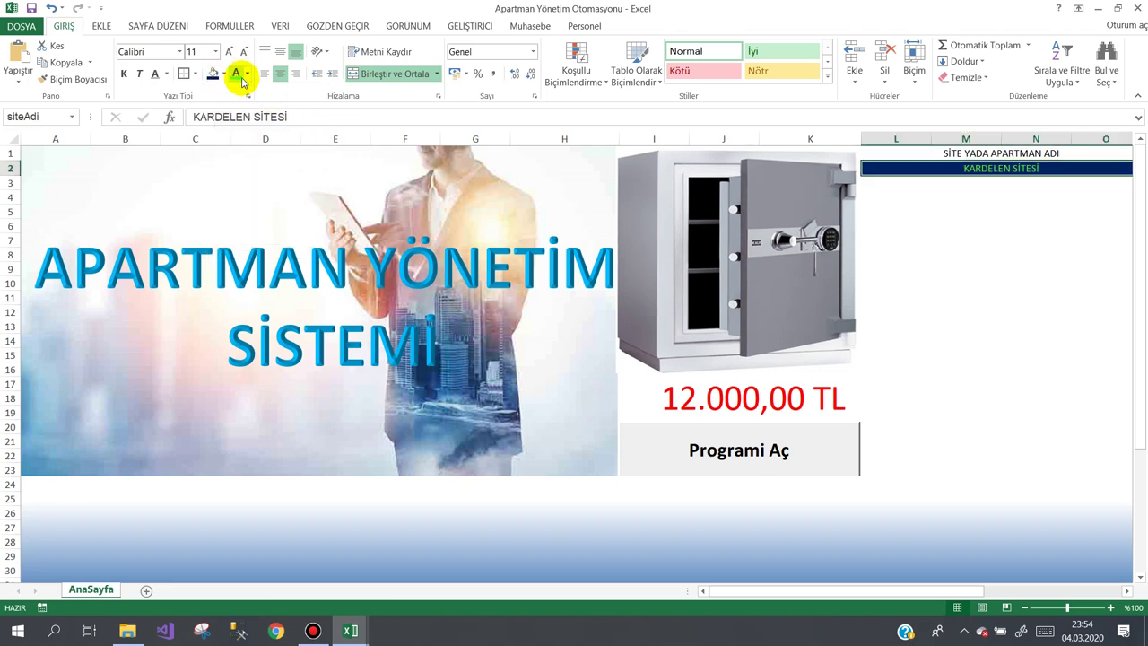
{"action": "left_click", "coordinate": [247, 73]}
{"action": "left_click", "coordinate": [231, 123]}
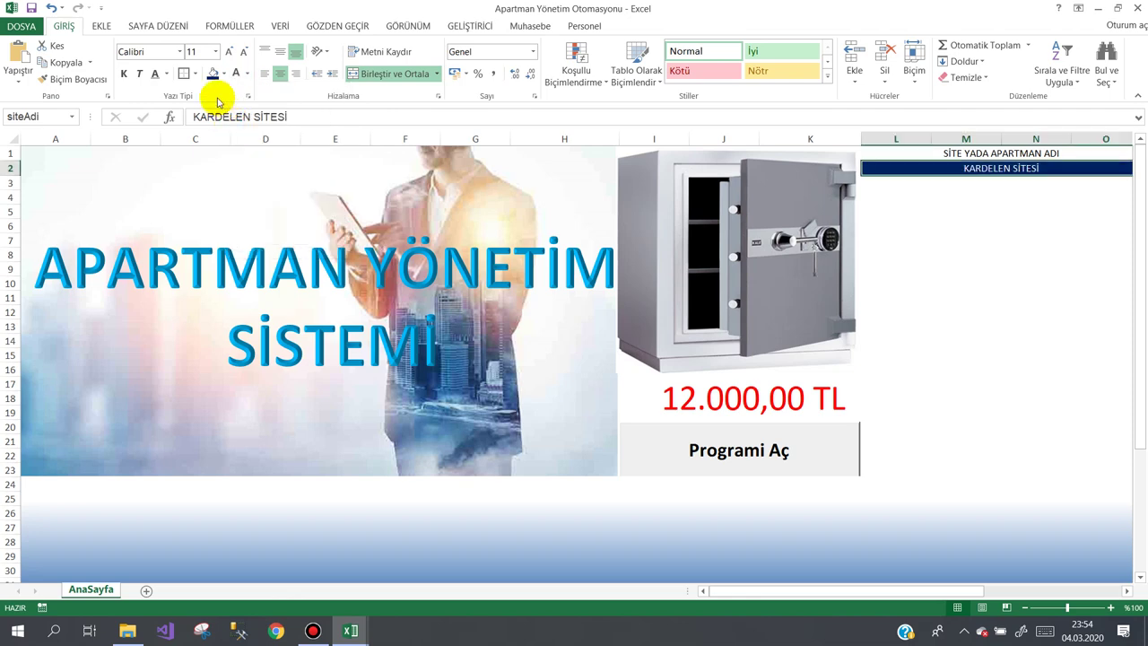
- Enlarge the site name text to 16 and save the workbook past the compatibility warning
{"action": "left_click", "coordinate": [229, 51]}
{"action": "left_click", "coordinate": [229, 51]}
{"action": "left_click", "coordinate": [228, 51]}
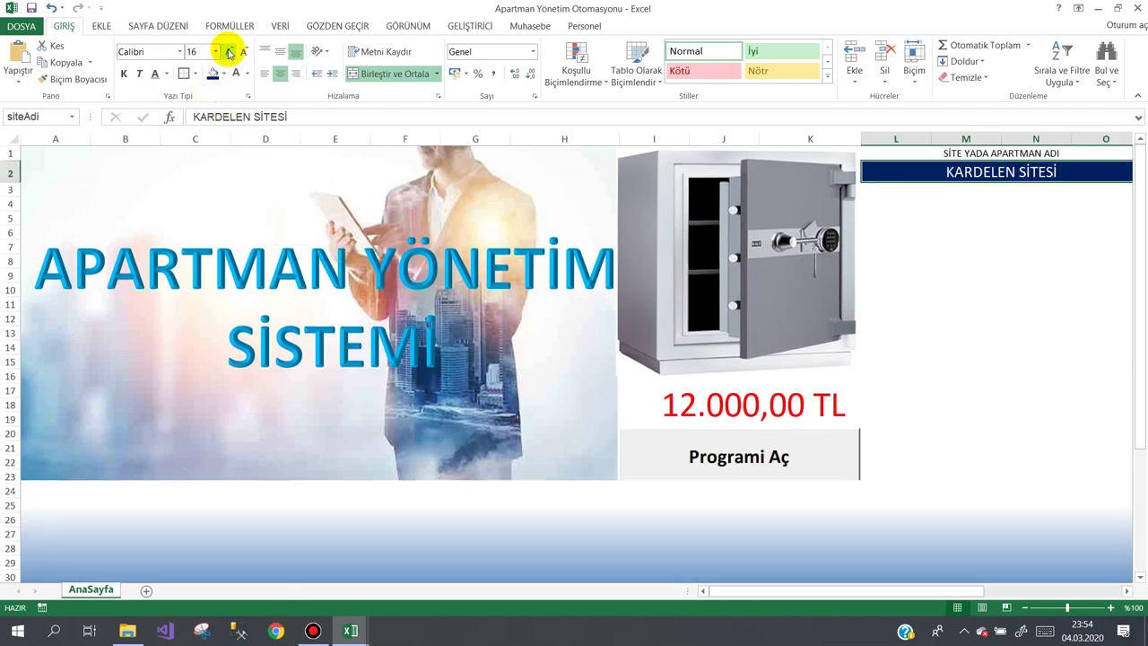
{"action": "left_click", "coordinate": [1020, 216]}
{"action": "left_click", "coordinate": [1012, 175]}
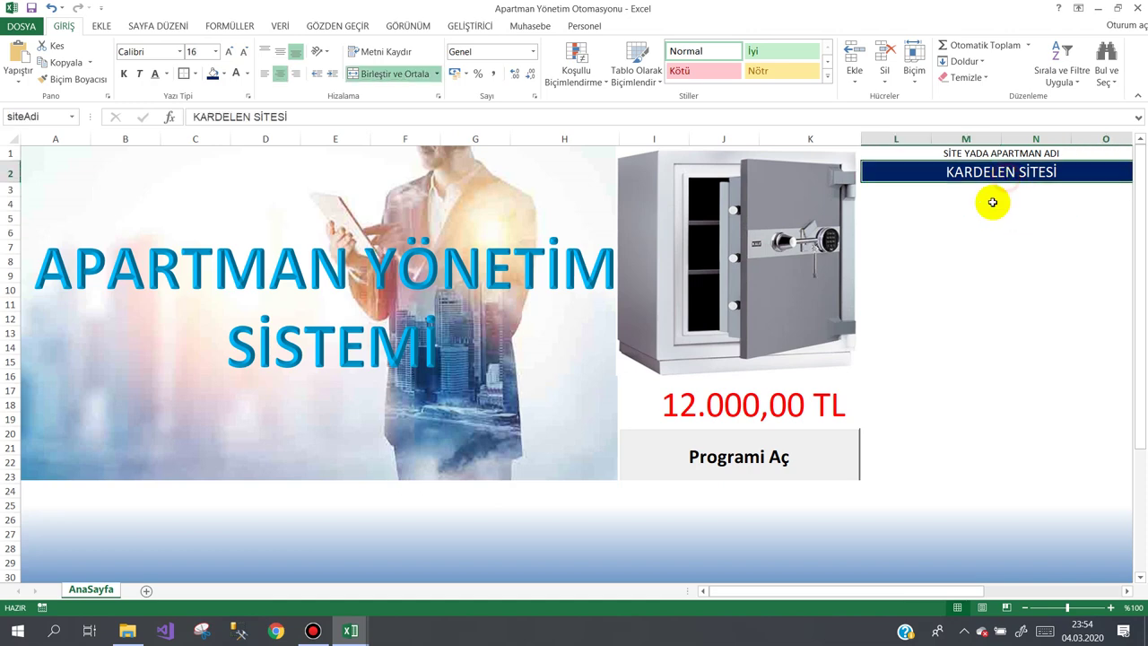
{"action": "left_click", "coordinate": [982, 232]}
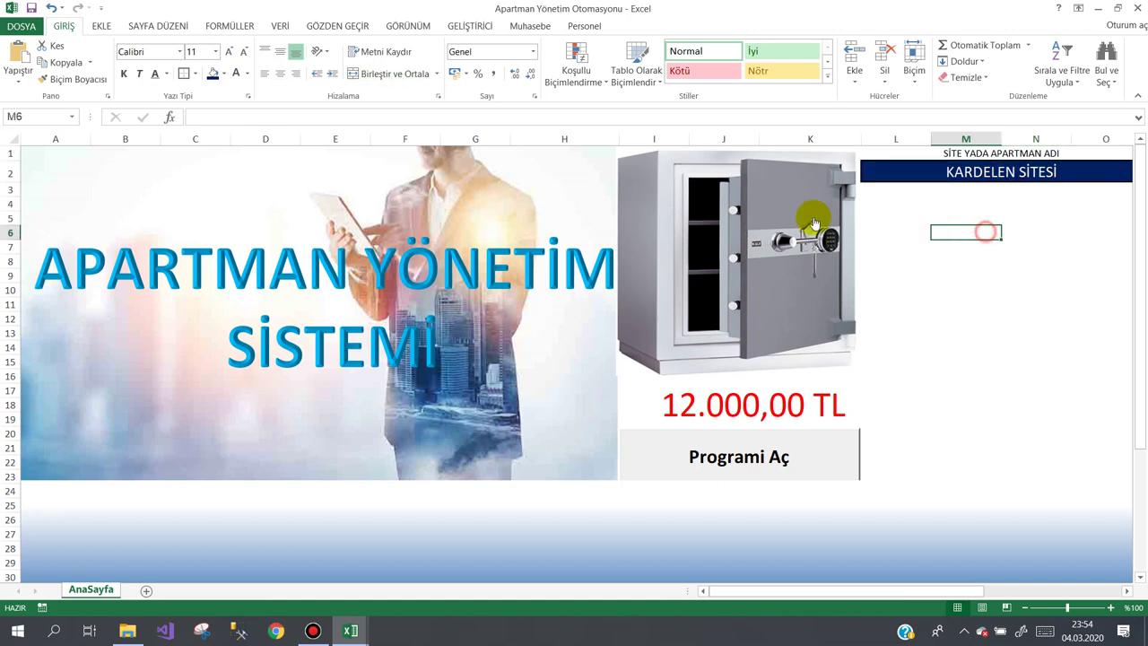
{"action": "left_click", "coordinate": [32, 8]}
{"action": "left_click", "coordinate": [527, 352]}
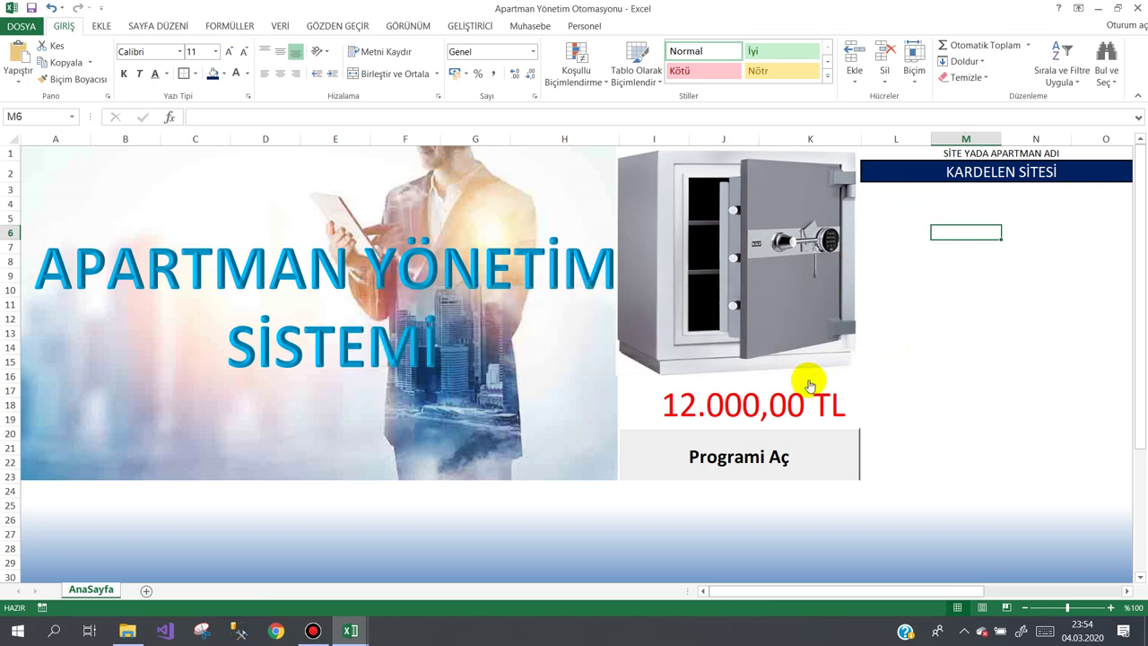
- Give the 12.000,00 TL balance cell a black outside border
{"action": "left_click", "coordinate": [934, 303]}
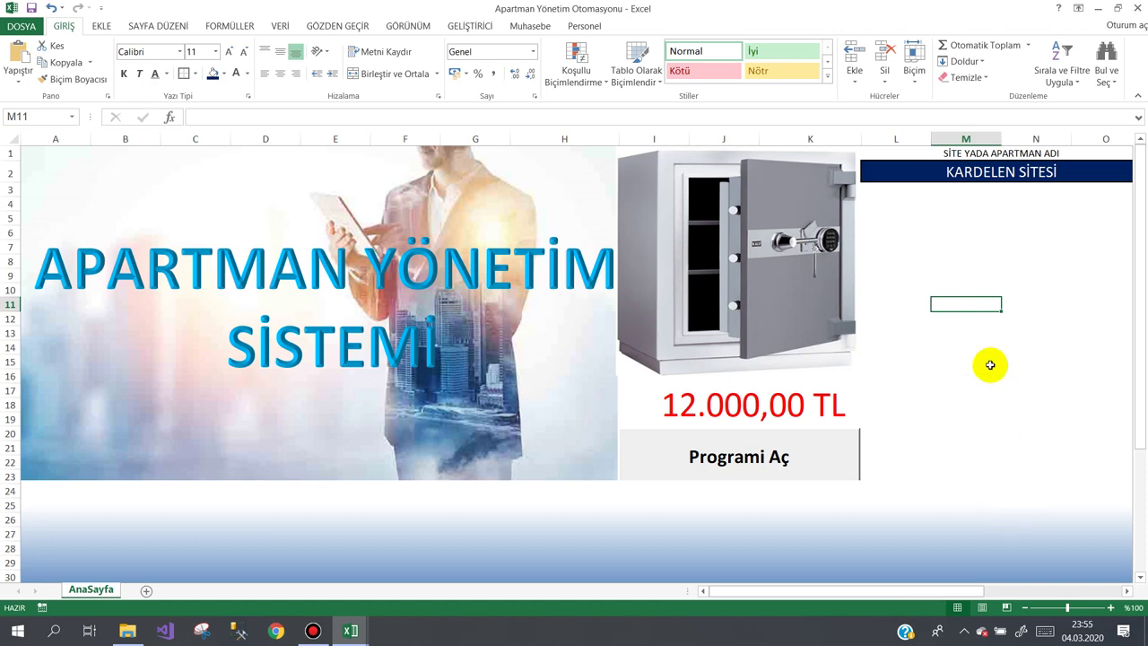
{"action": "left_click", "coordinate": [937, 217]}
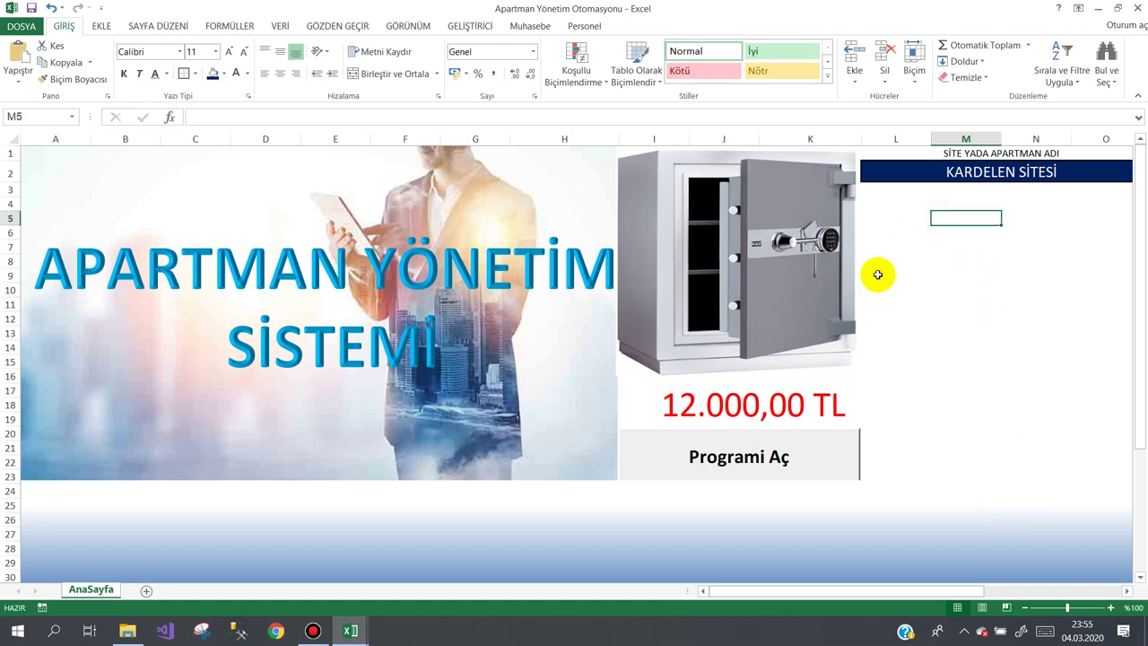
{"action": "left_click", "coordinate": [876, 190]}
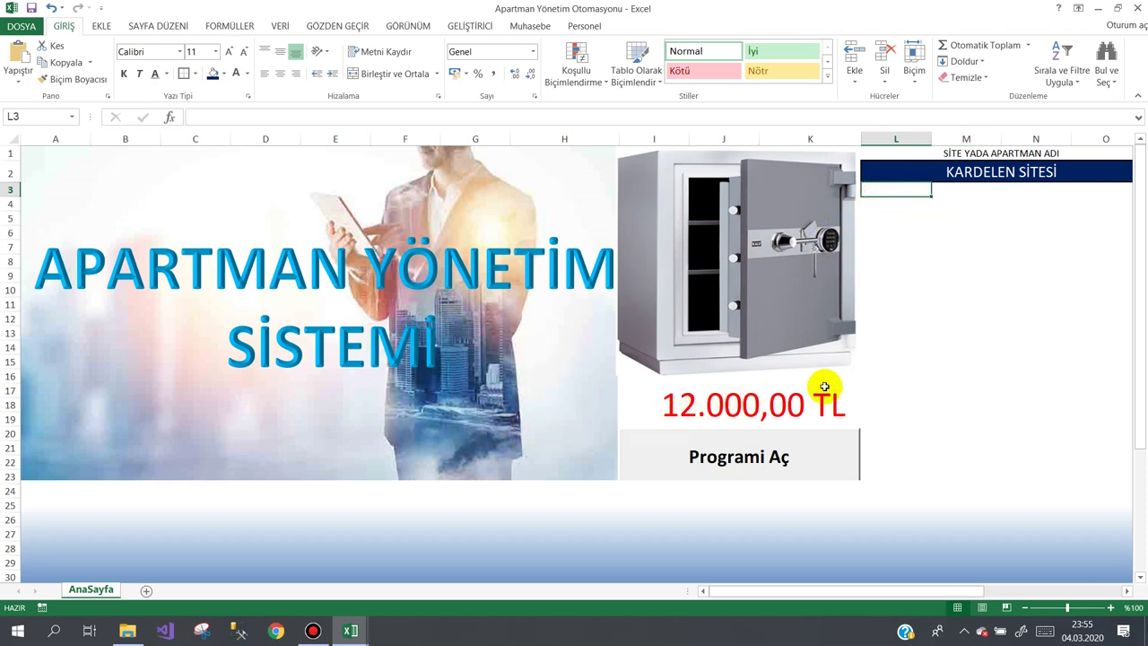
{"action": "left_click", "coordinate": [754, 403]}
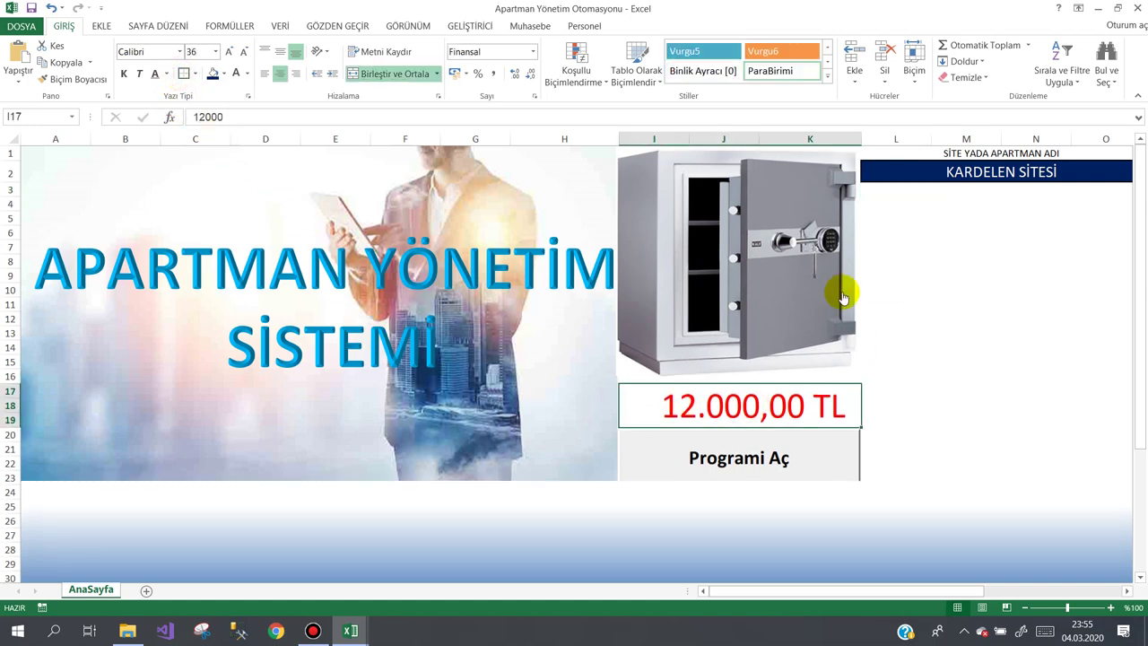
{"action": "left_click", "coordinate": [935, 249]}
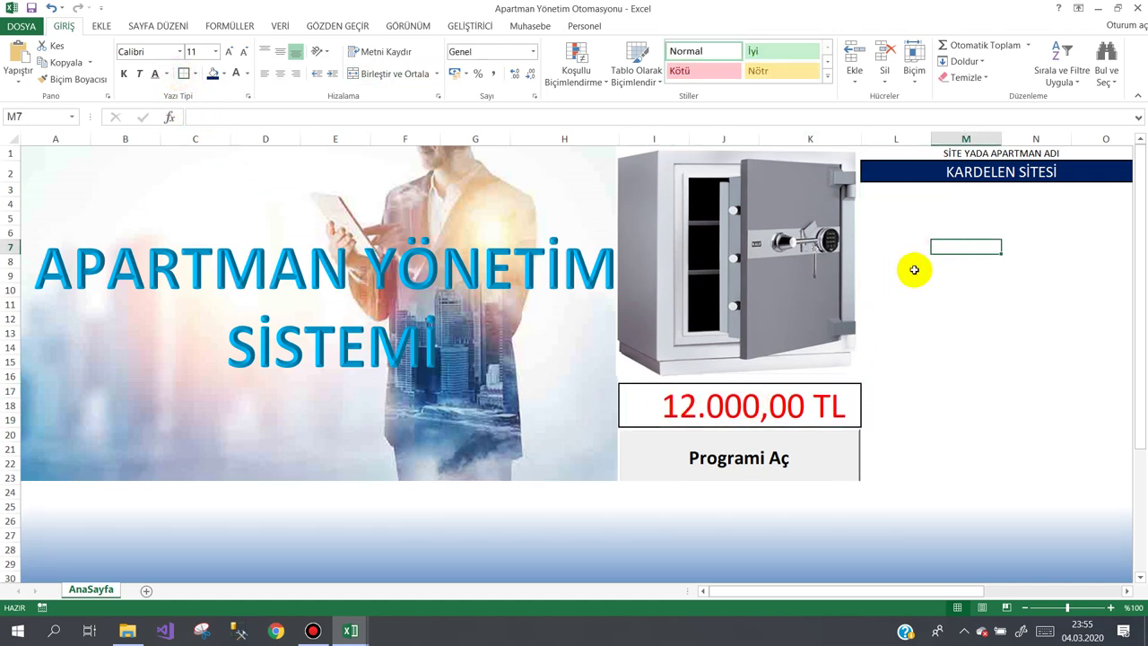
- Select and then deselect the grouped clickable shapes, clicking empty cells under the site name
{"action": "left_click", "coordinate": [816, 489]}
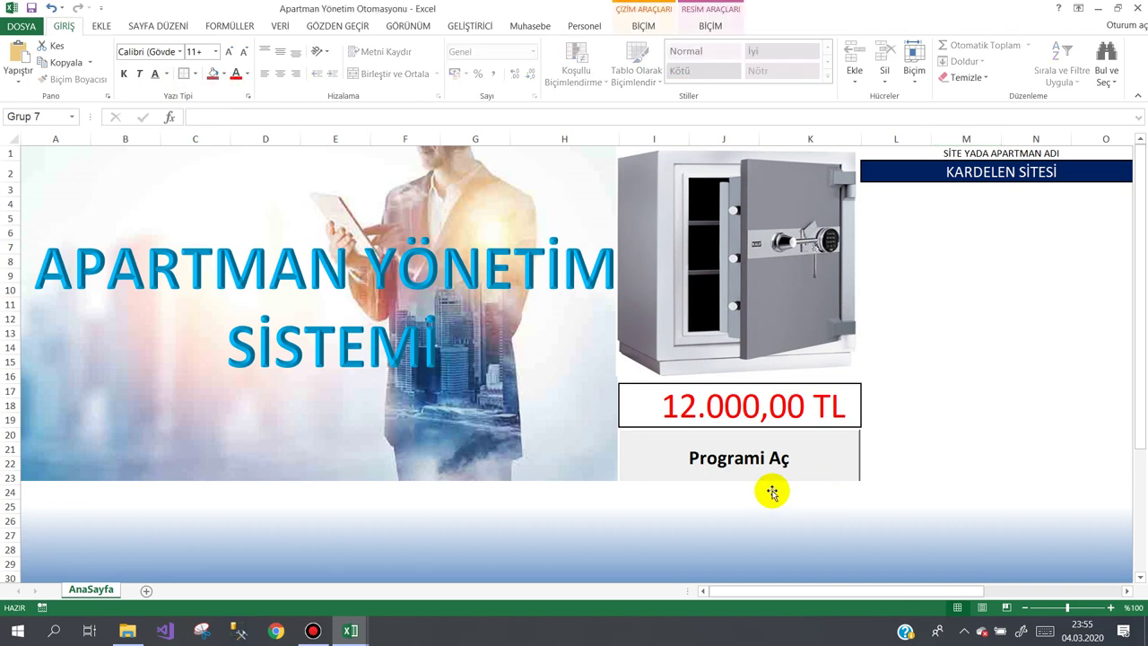
{"action": "left_click", "coordinate": [933, 289]}
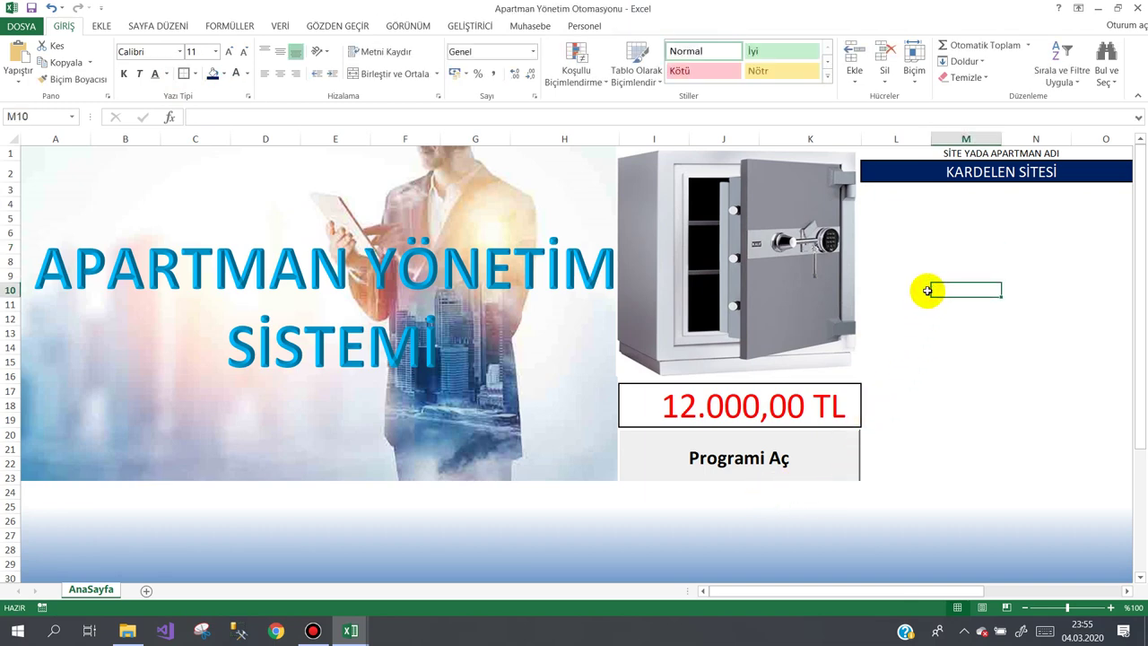
{"action": "left_click", "coordinate": [932, 231]}
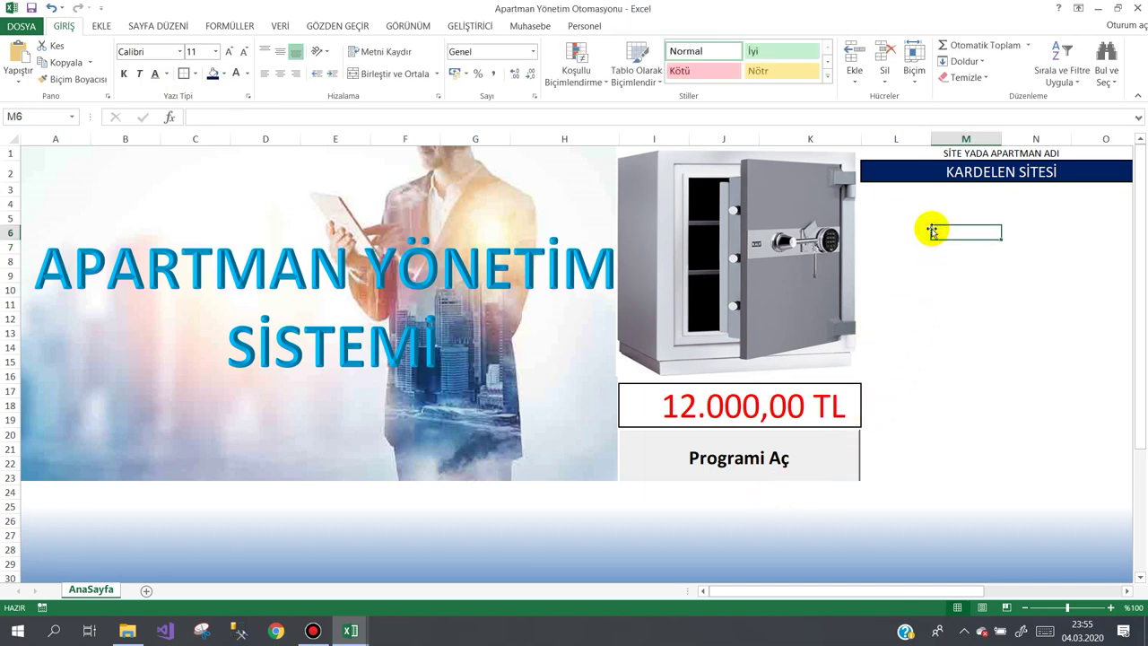
{"action": "left_click", "coordinate": [890, 201]}
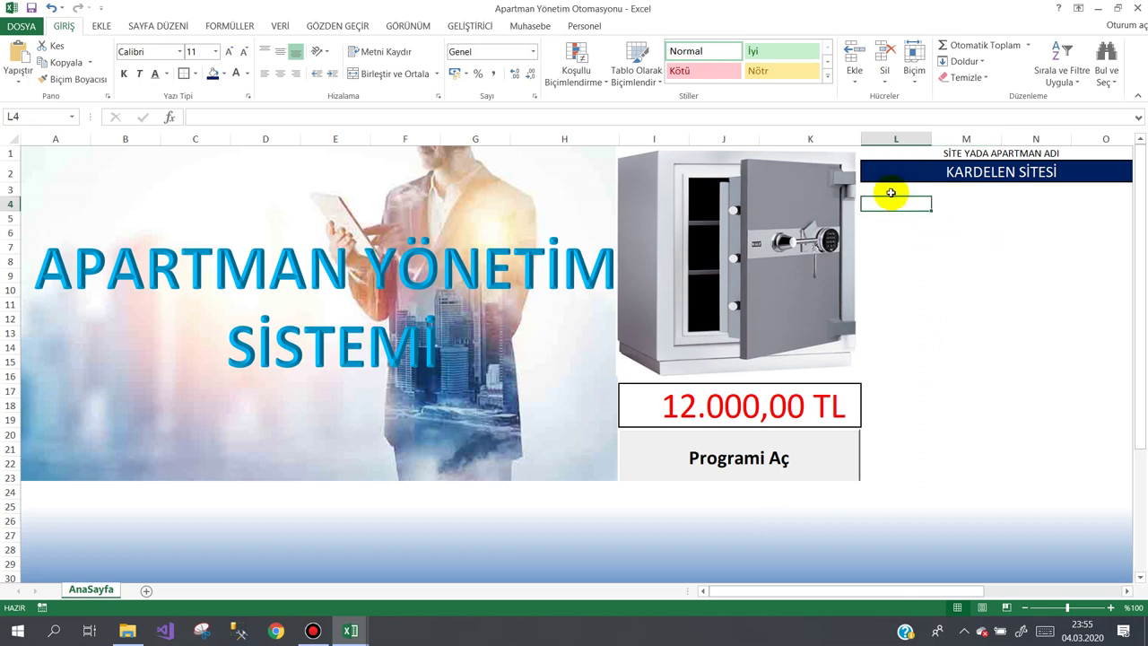
{"action": "left_click", "coordinate": [893, 212]}
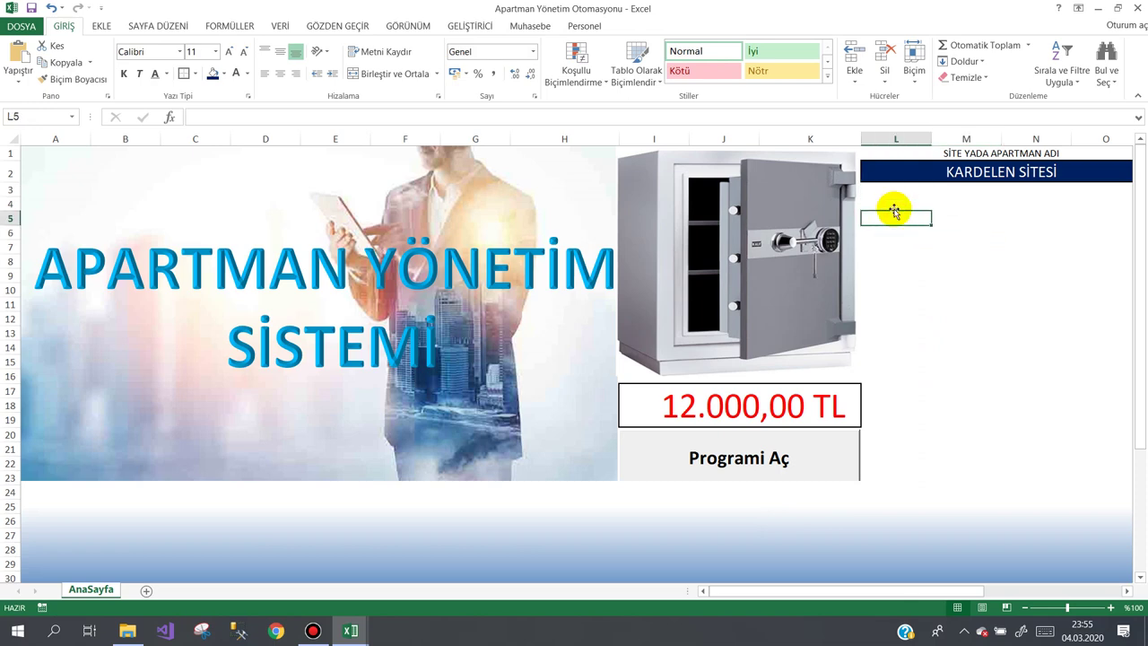
{"action": "left_click", "coordinate": [894, 207]}
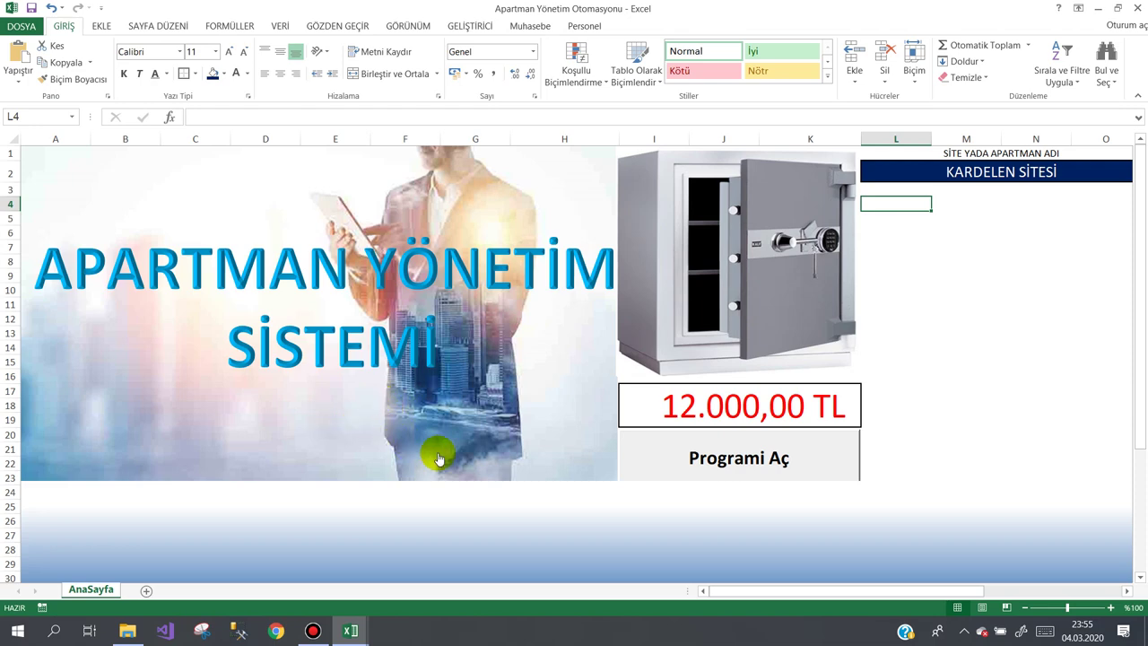
{"action": "left_click", "coordinate": [506, 507]}
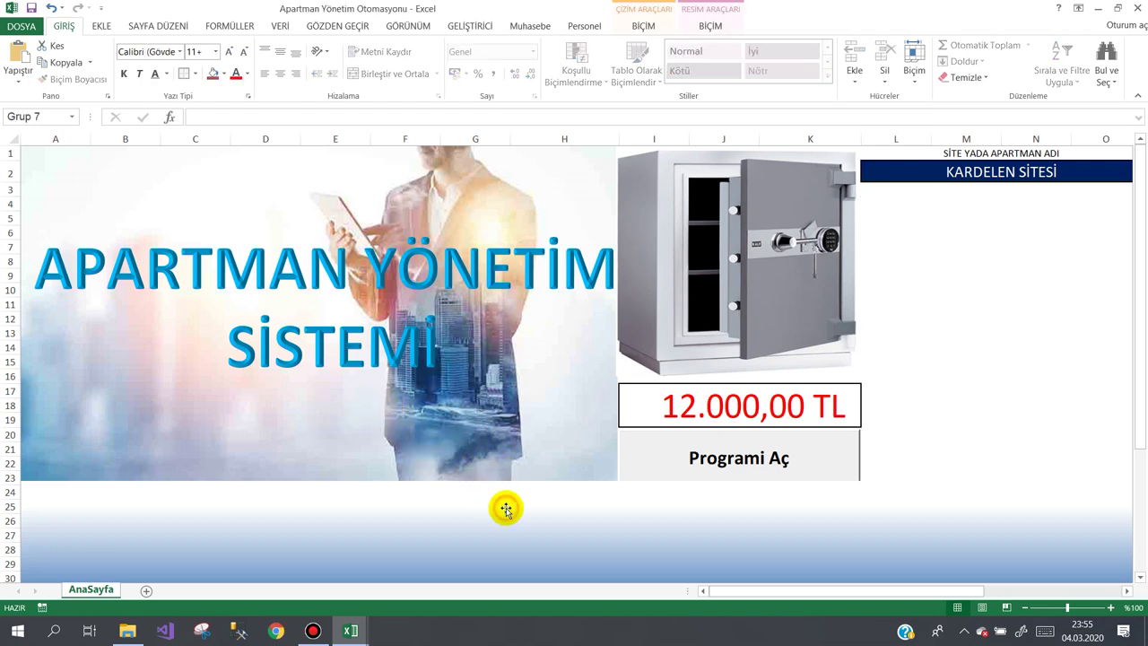
{"action": "key", "text": "Escape"}
{"action": "left_click", "coordinate": [510, 497]}
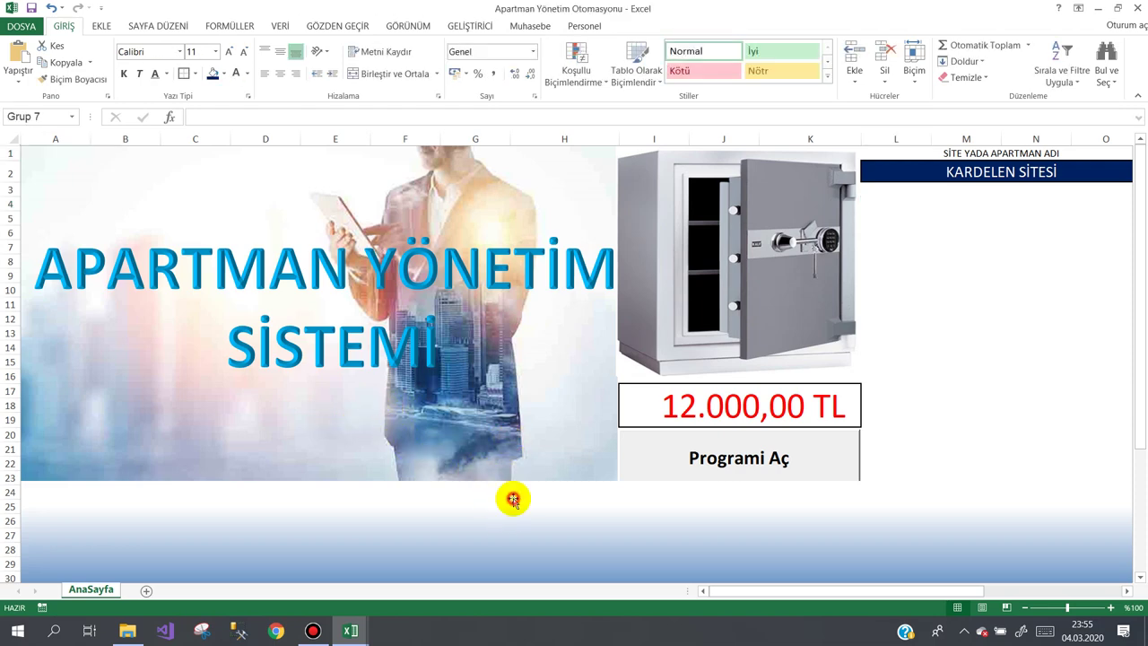
{"action": "right_click", "coordinate": [535, 397]}
{"action": "left_click", "coordinate": [475, 395]}
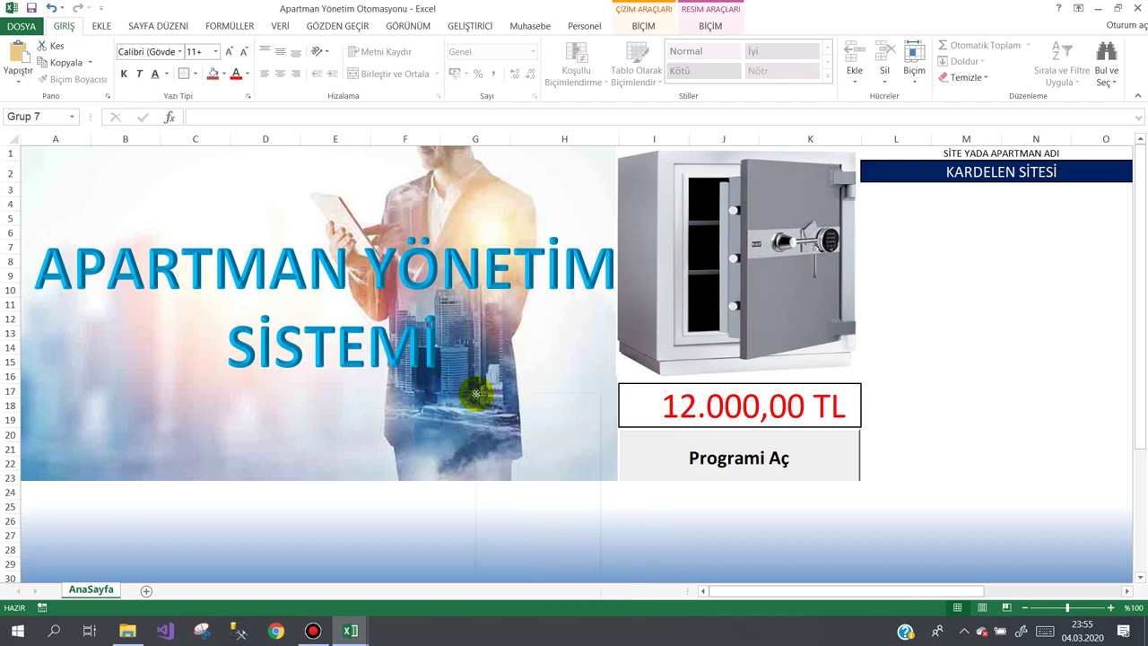
{"action": "right_click", "coordinate": [468, 392]}
{"action": "left_click", "coordinate": [506, 395]}
{"action": "right_click", "coordinate": [567, 372]}
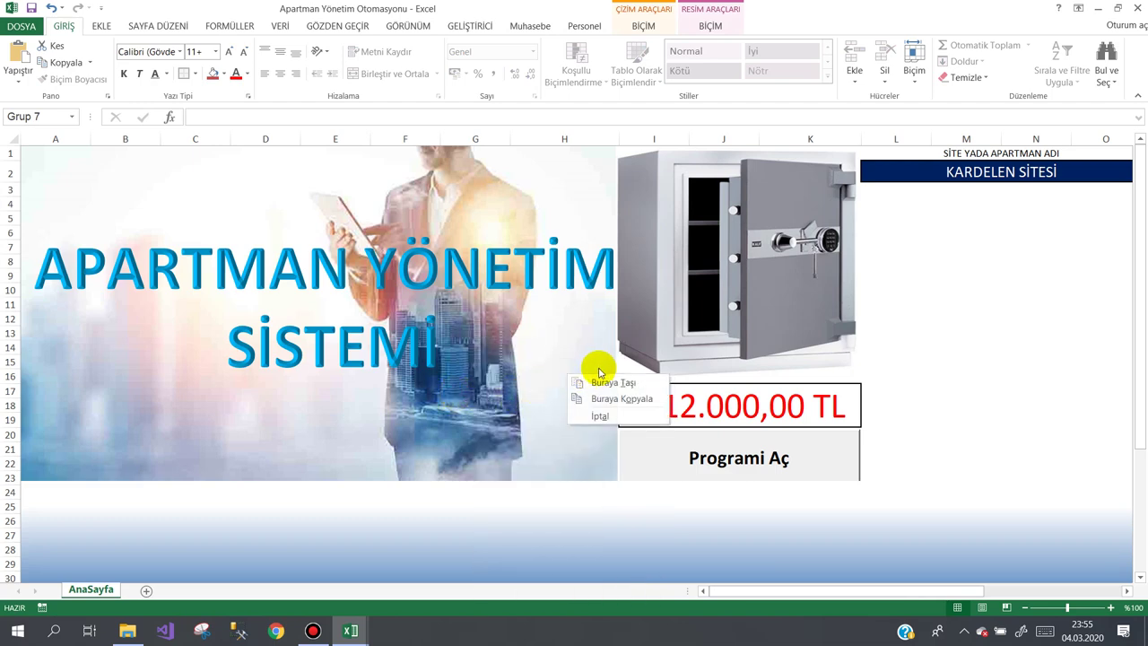
{"action": "key", "text": "Escape"}
{"action": "key", "text": "Escape"}
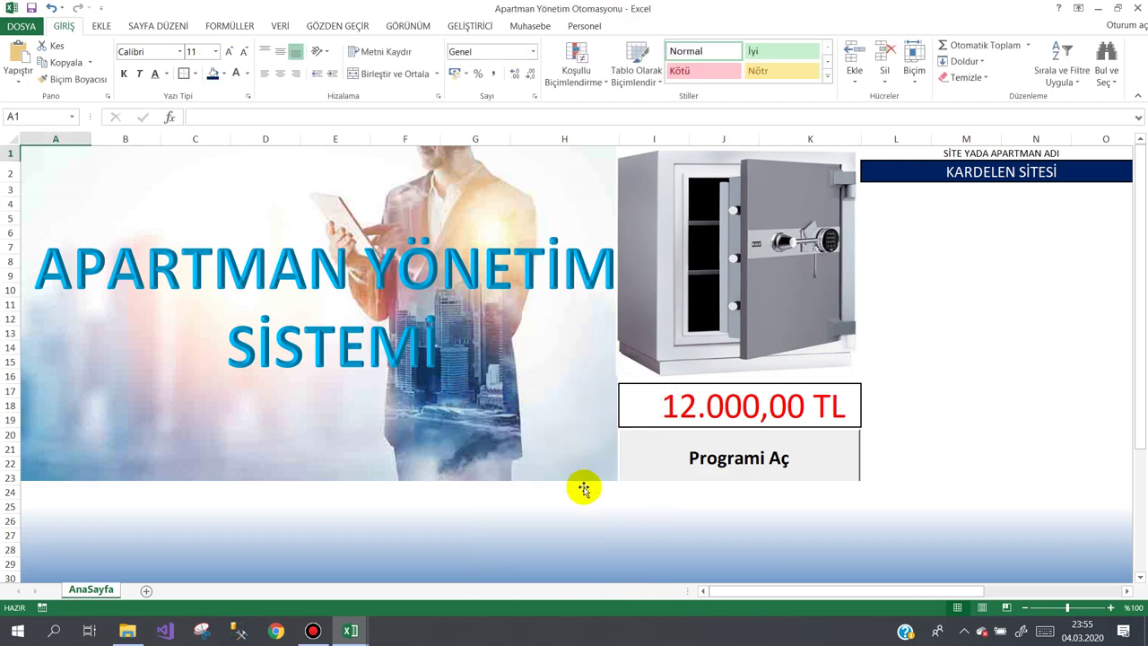
{"action": "left_click", "coordinate": [582, 489]}
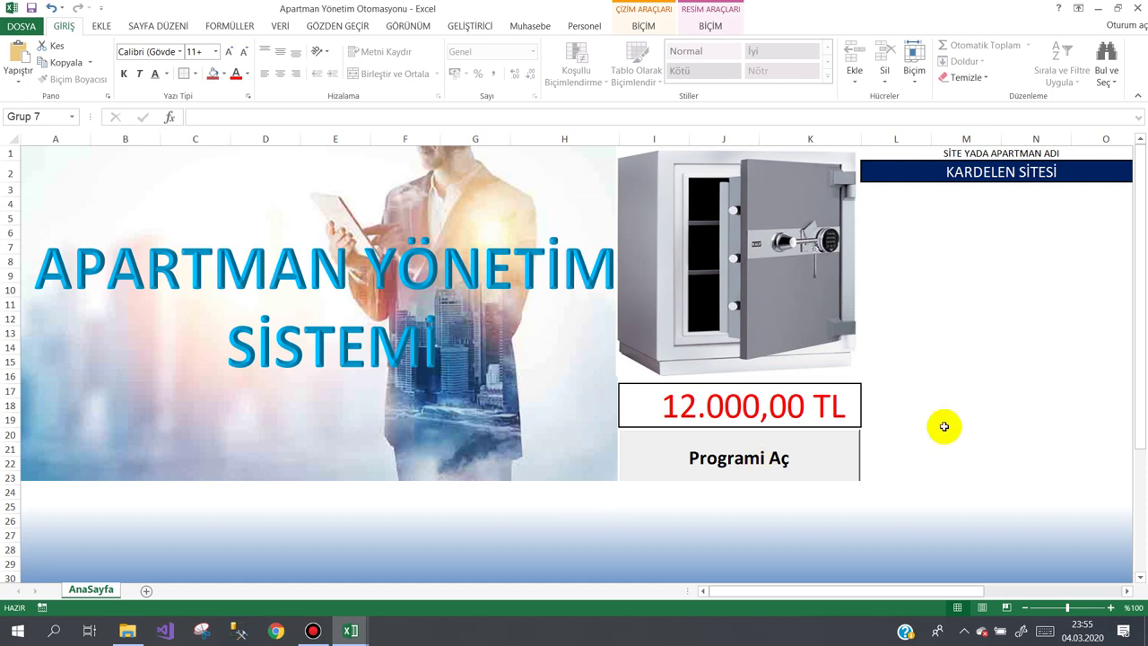
{"action": "left_click", "coordinate": [986, 278]}
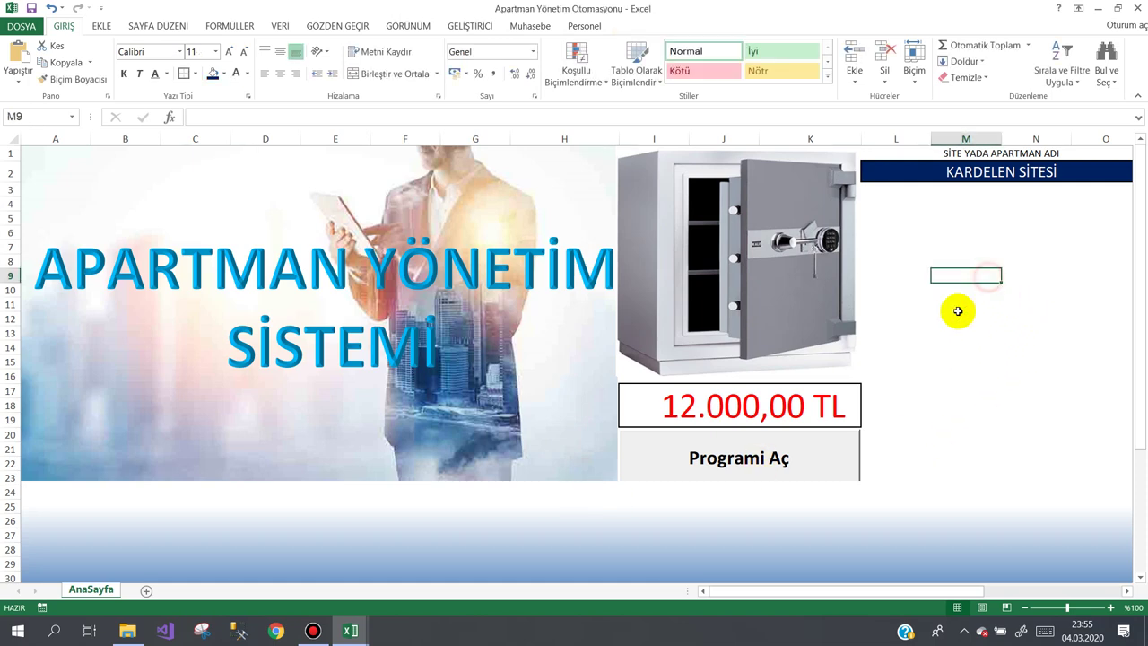
{"action": "right_click", "coordinate": [533, 343]}
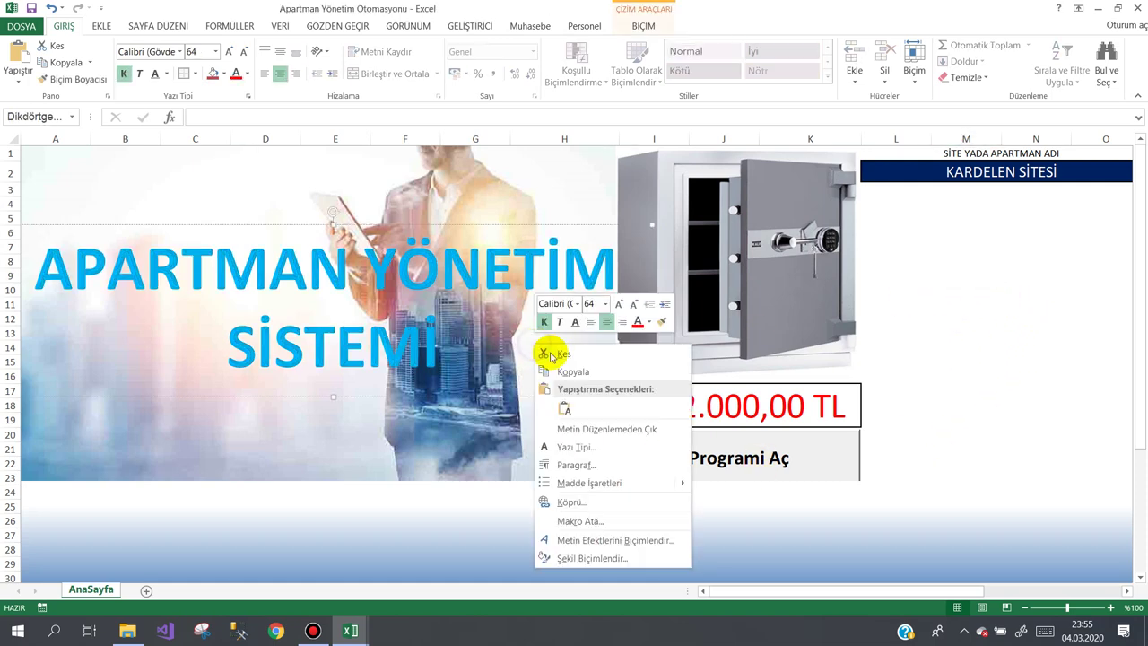
- Check that the header picture runs the Grup5_Tıklat macro, then cancel the dialog
{"action": "right_click", "coordinate": [500, 433]}
{"action": "left_click", "coordinate": [533, 383]}
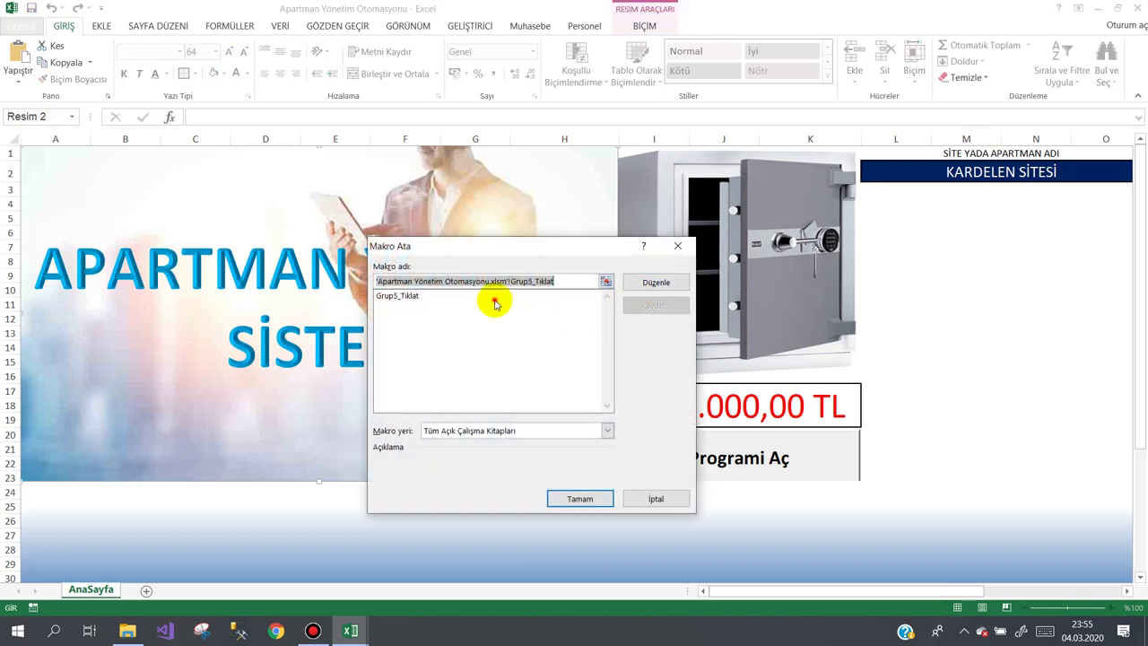
{"action": "left_click", "coordinate": [492, 297]}
{"action": "left_click", "coordinate": [677, 245]}
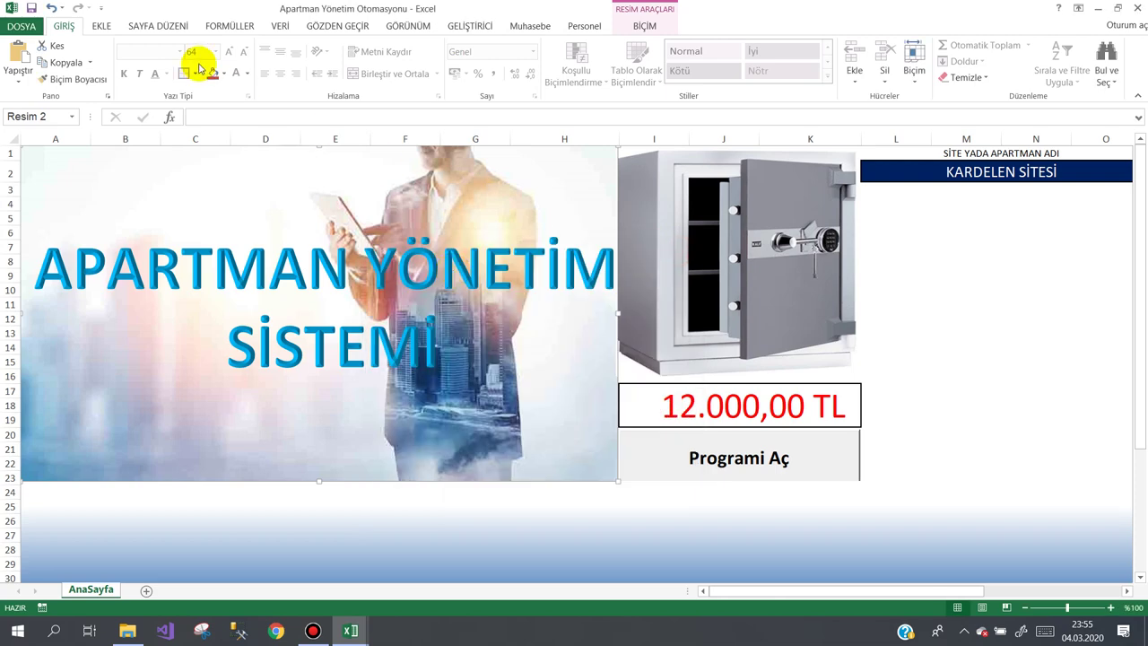
- Delete the Grup5_Tıklat macro from the Developer tab's Macros list and confirm
{"action": "left_click", "coordinate": [100, 34]}
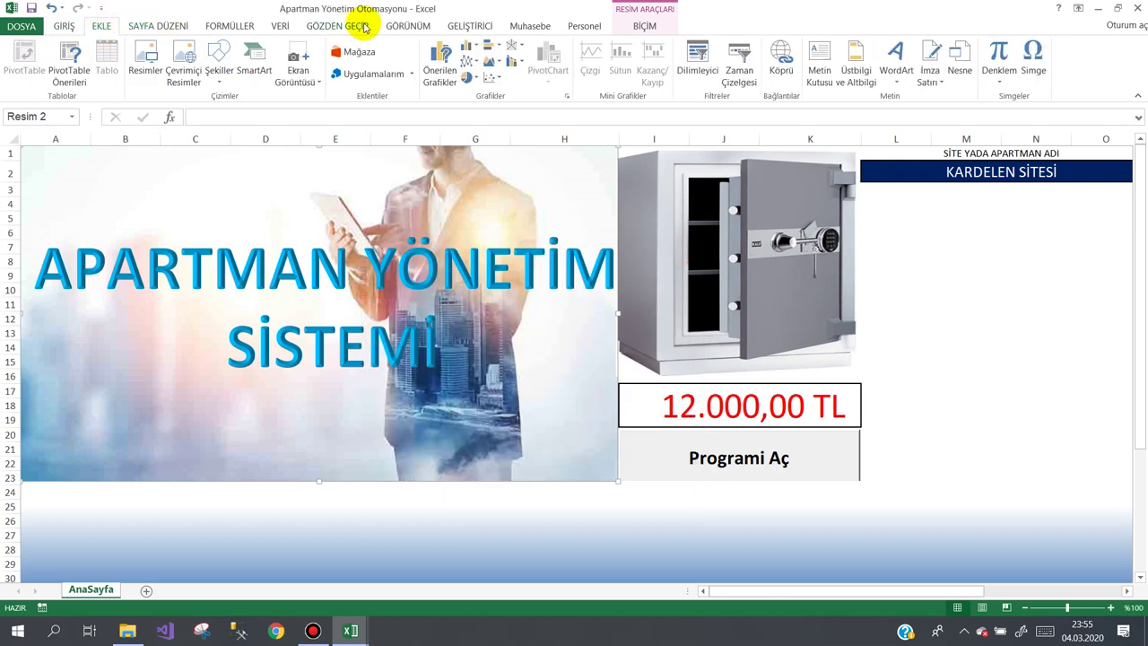
{"action": "left_click", "coordinate": [469, 24]}
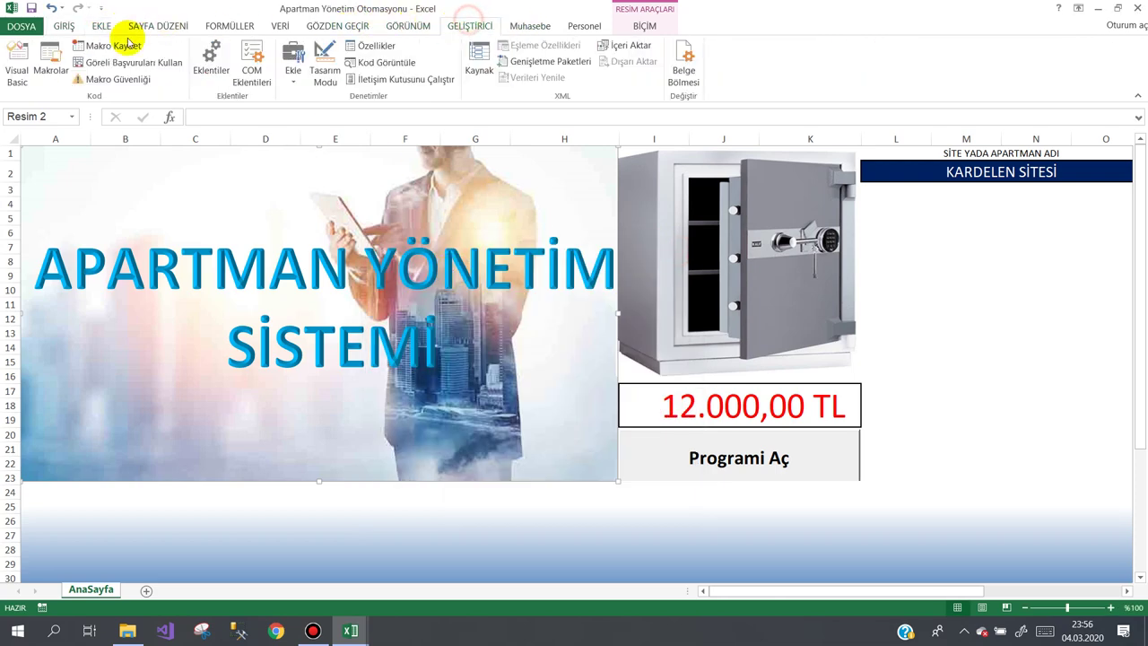
{"action": "left_click", "coordinate": [54, 64]}
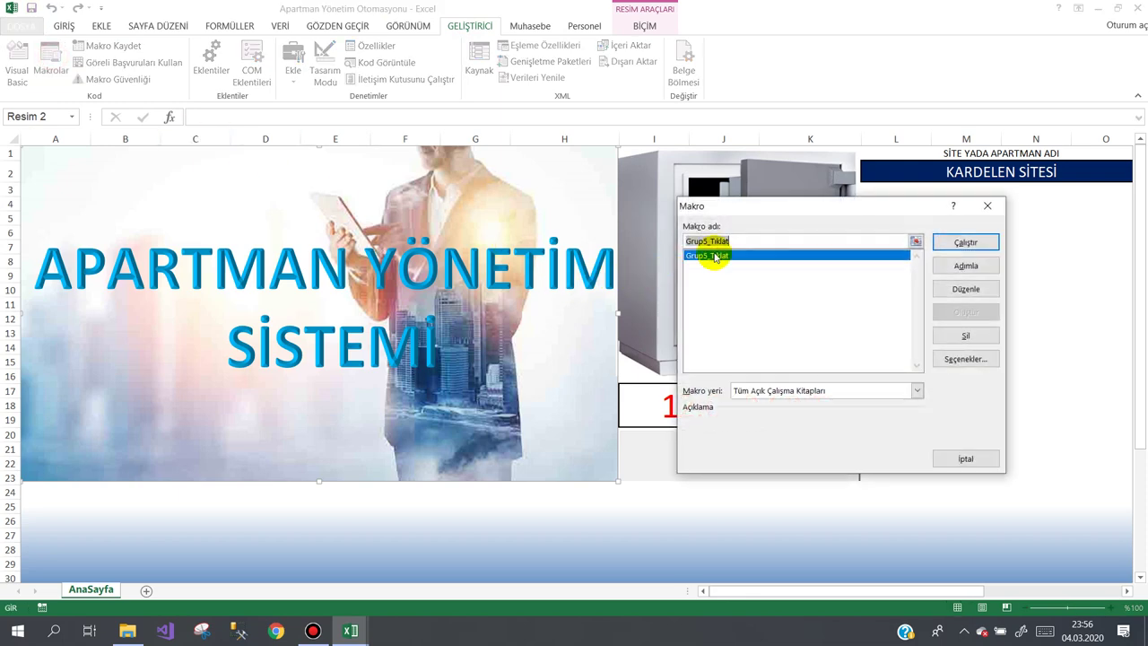
{"action": "left_click", "coordinate": [965, 336]}
{"action": "left_click", "coordinate": [515, 344]}
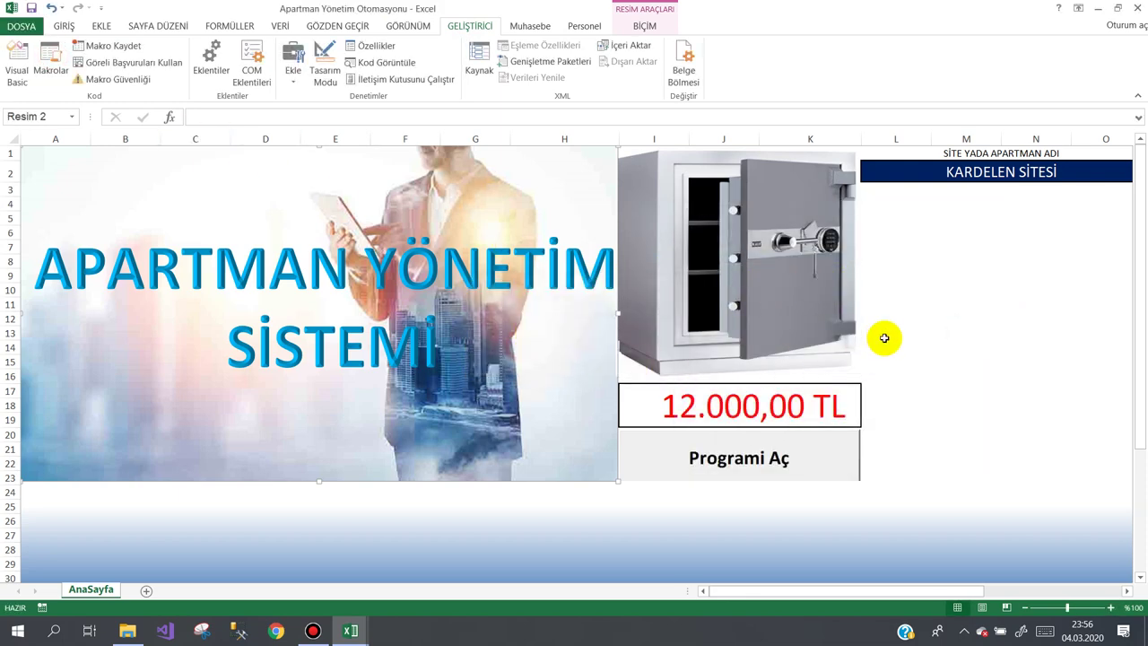
{"action": "left_click", "coordinate": [882, 288]}
- Click the header picture to check it now gives a missing-macro warning, and dismiss the warning
{"action": "left_click", "coordinate": [599, 307]}
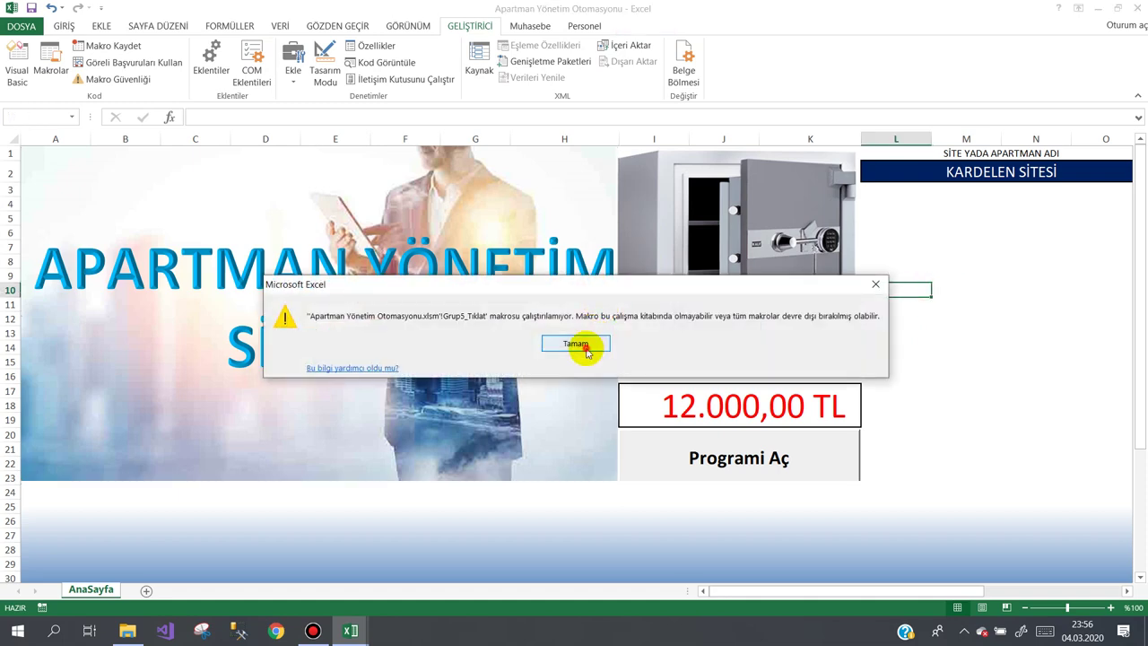
{"action": "left_click", "coordinate": [584, 343]}
{"action": "right_click", "coordinate": [591, 326]}
{"action": "right_click", "coordinate": [593, 195]}
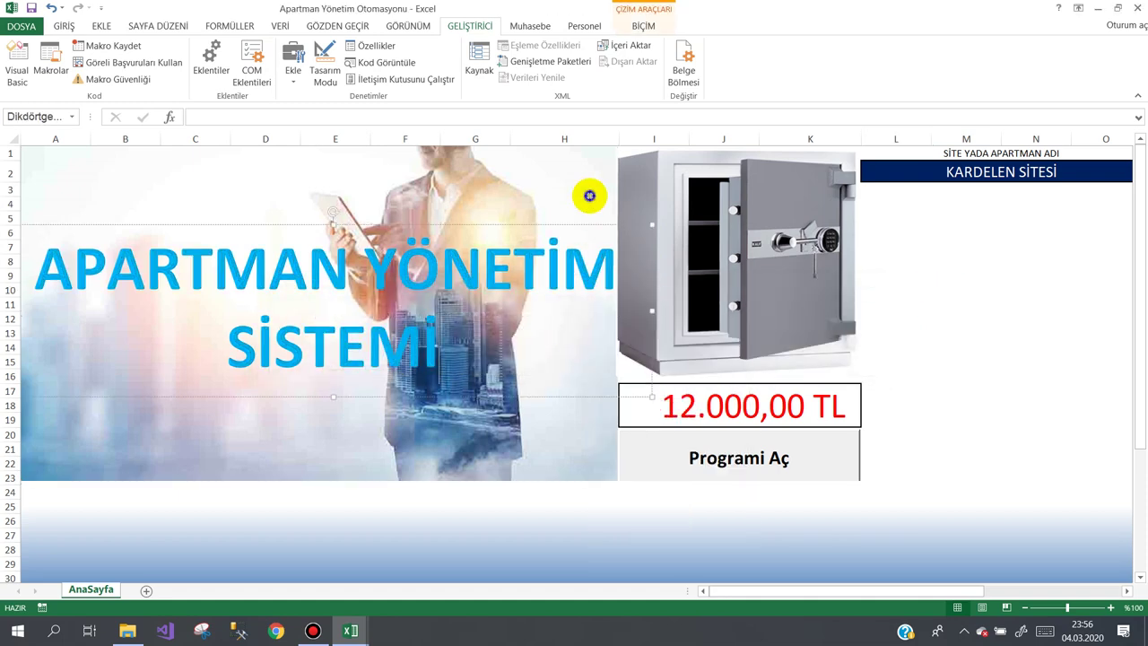
{"action": "left_click", "coordinate": [464, 283]}
{"action": "left_click", "coordinate": [468, 281]}
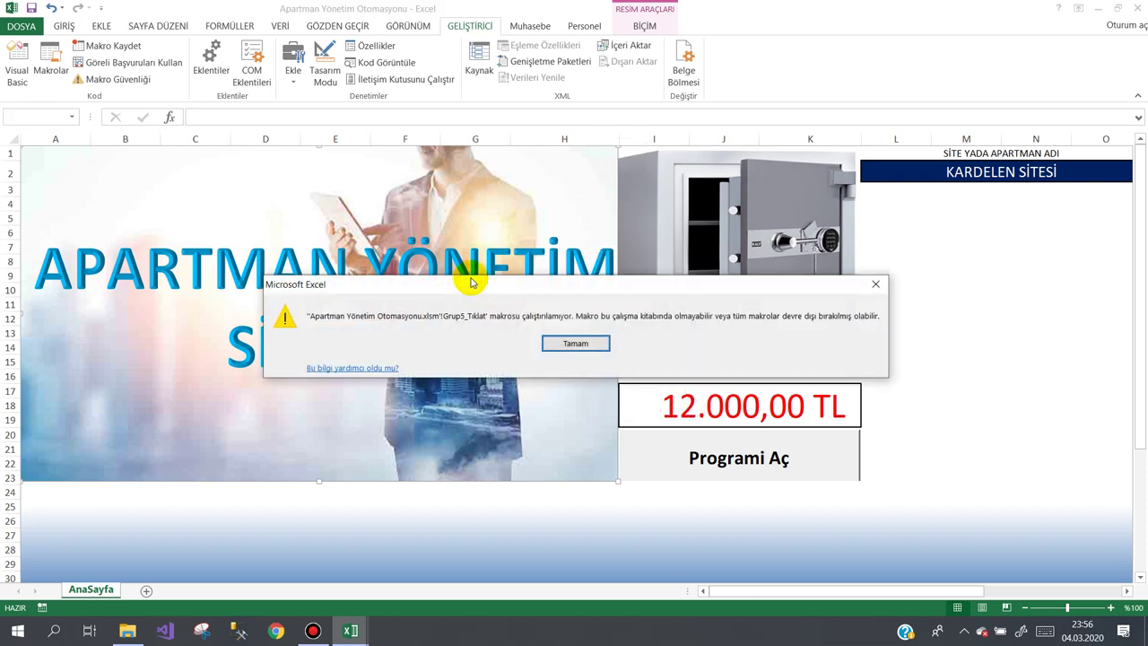
{"action": "left_click", "coordinate": [559, 333]}
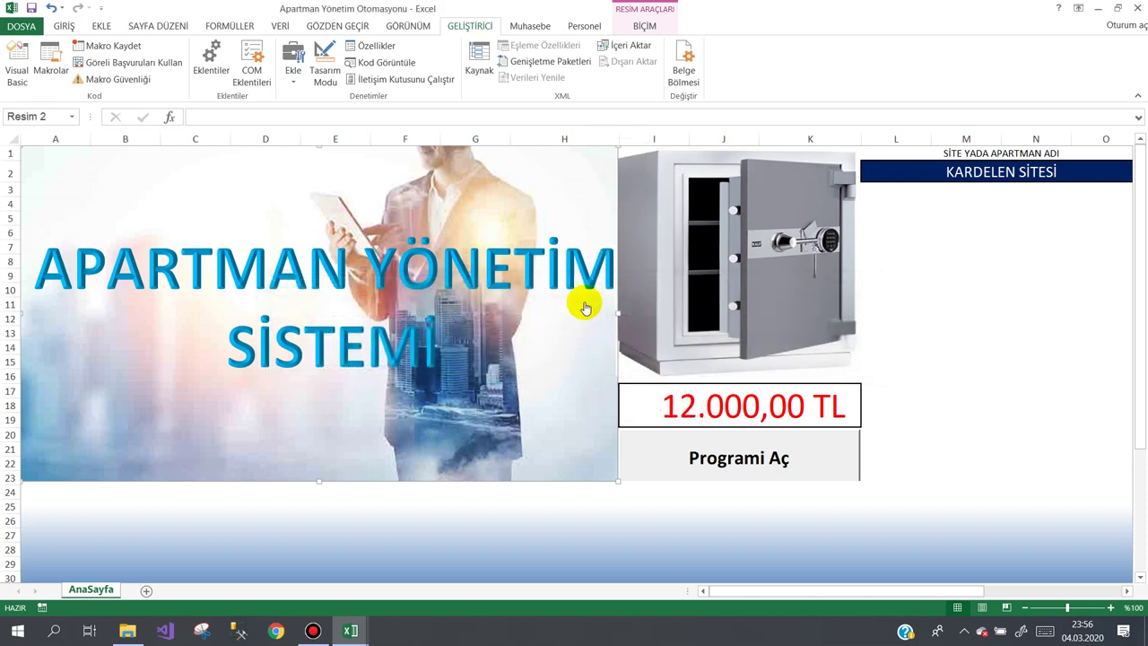
- Select the title text box together with the safe, balance box and button
{"action": "left_click", "coordinate": [608, 272], "text": "shift"}
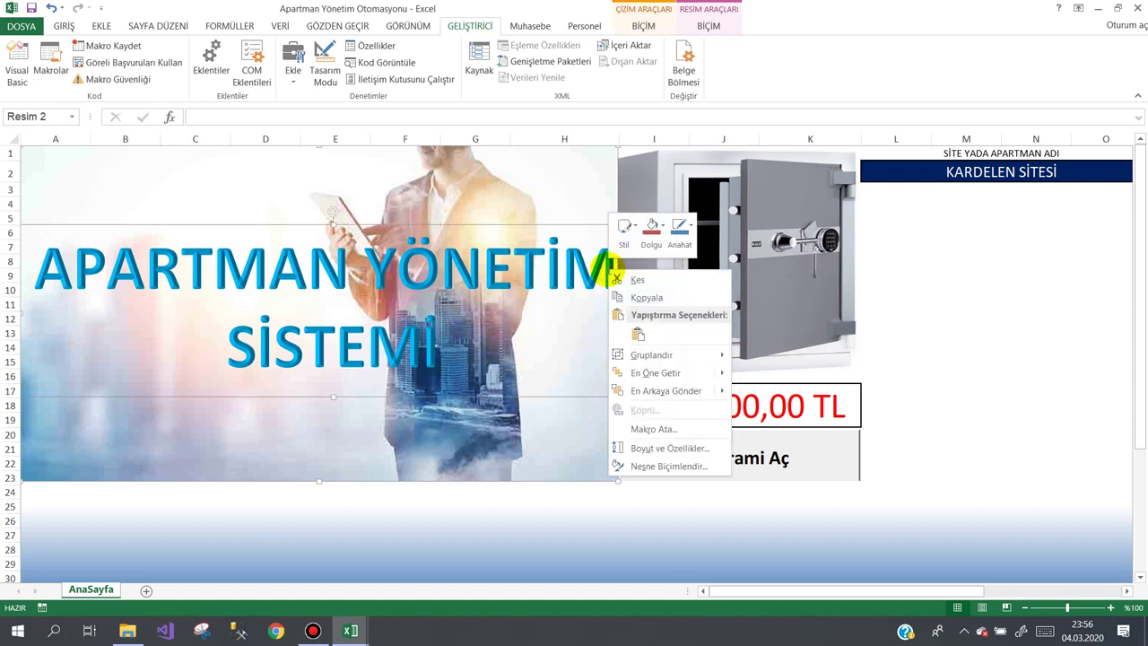
{"action": "right_click", "coordinate": [608, 270]}
{"action": "left_click", "coordinate": [497, 514], "text": "shift"}
{"action": "right_click", "coordinate": [496, 514]}
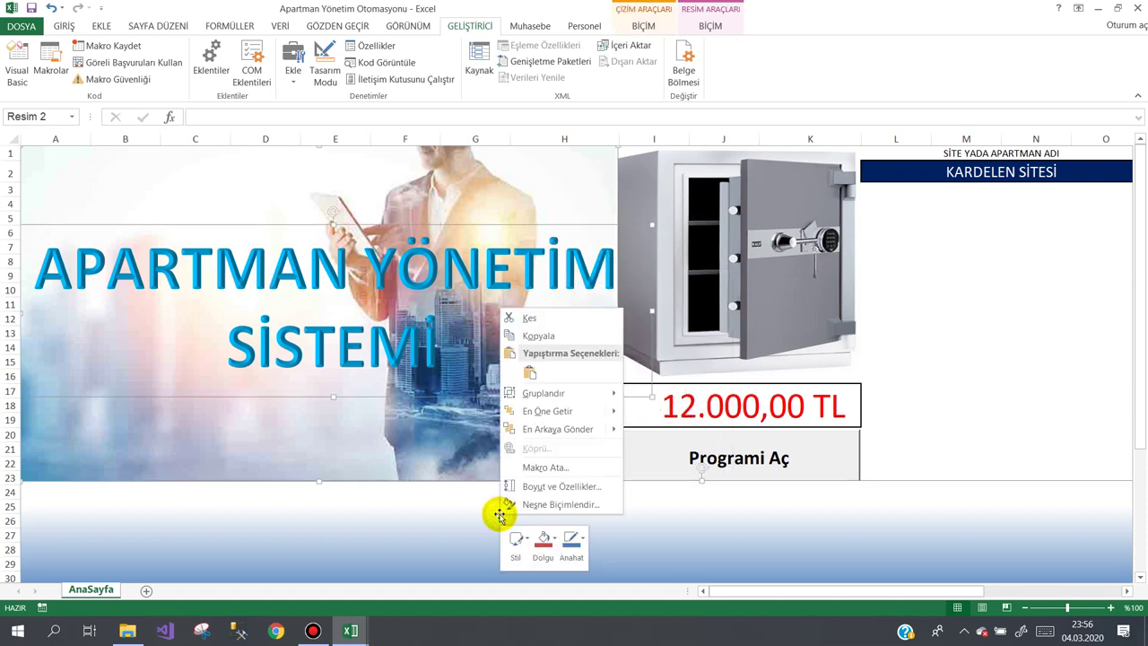
{"action": "left_click", "coordinate": [906, 370]}
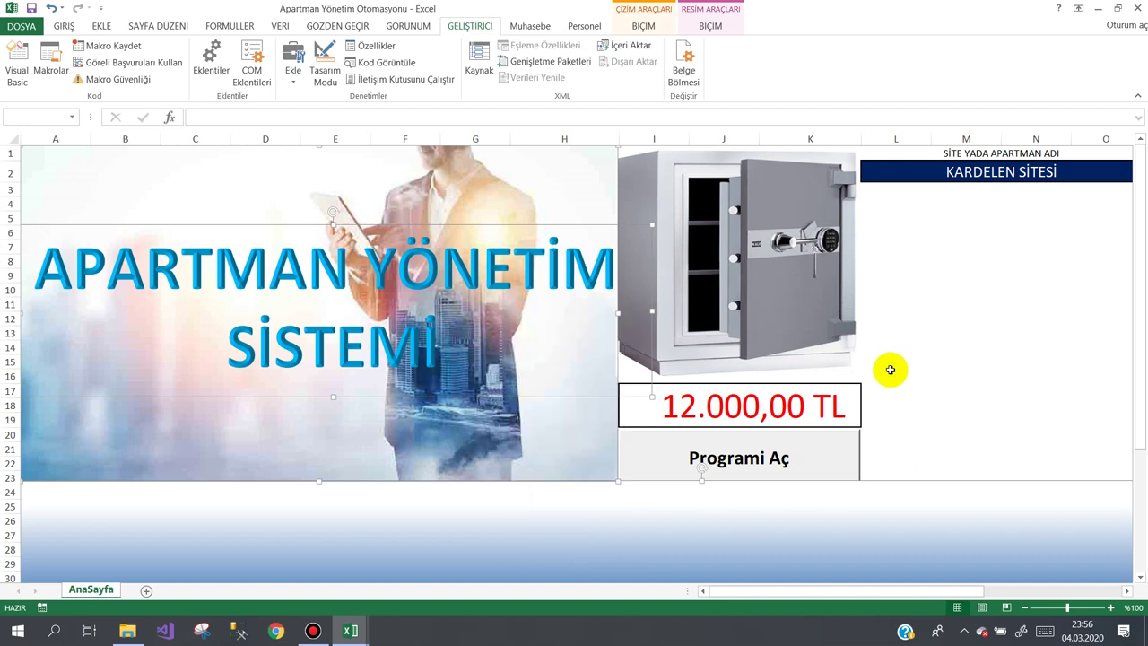
- Ungroup the selected home-sheet shapes with Grubu Çöz and dismiss the header picture's missing-macro warning
{"action": "right_click", "coordinate": [638, 498]}
{"action": "mouse_move", "coordinate": [698, 381]}
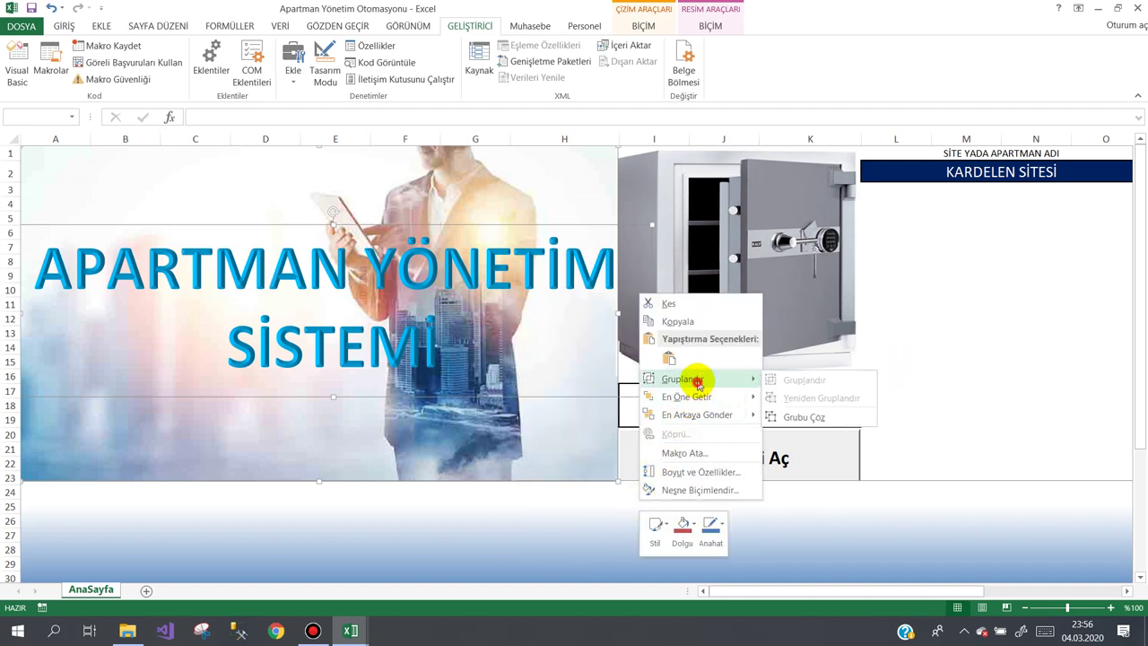
{"action": "left_click", "coordinate": [797, 416]}
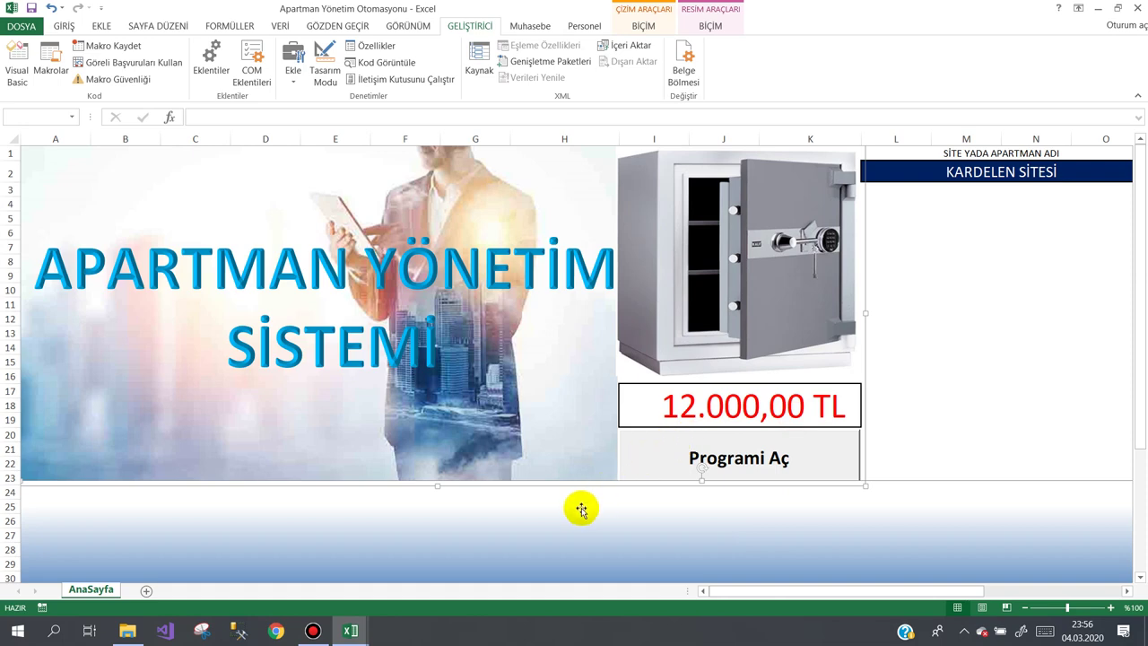
{"action": "left_click", "coordinate": [555, 451]}
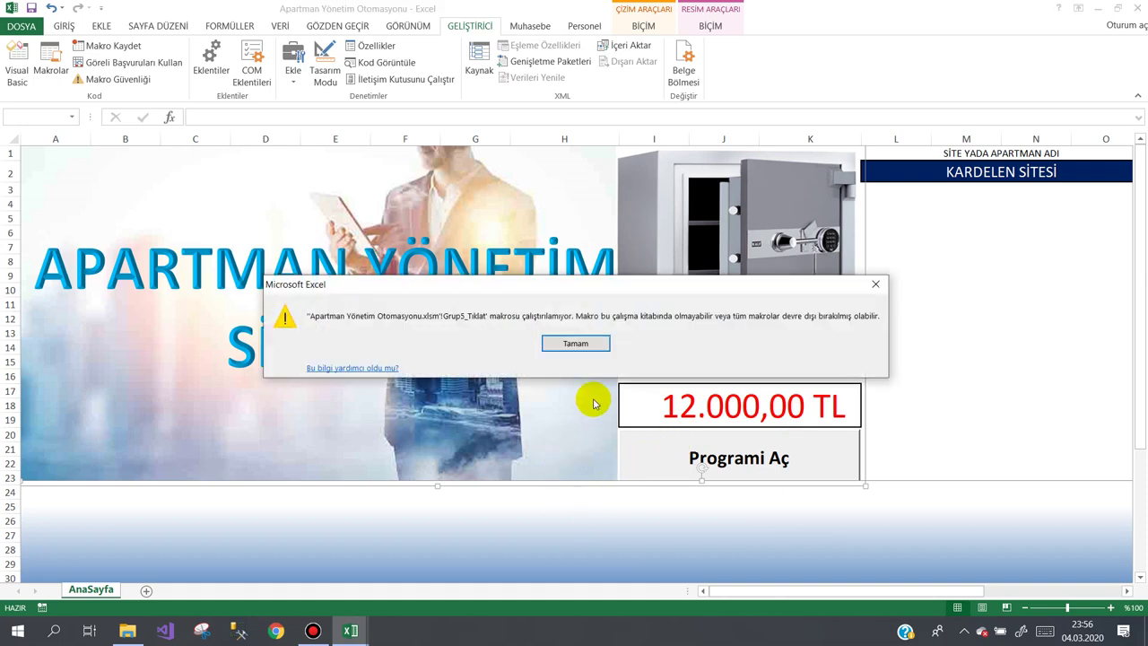
{"action": "left_click", "coordinate": [598, 344]}
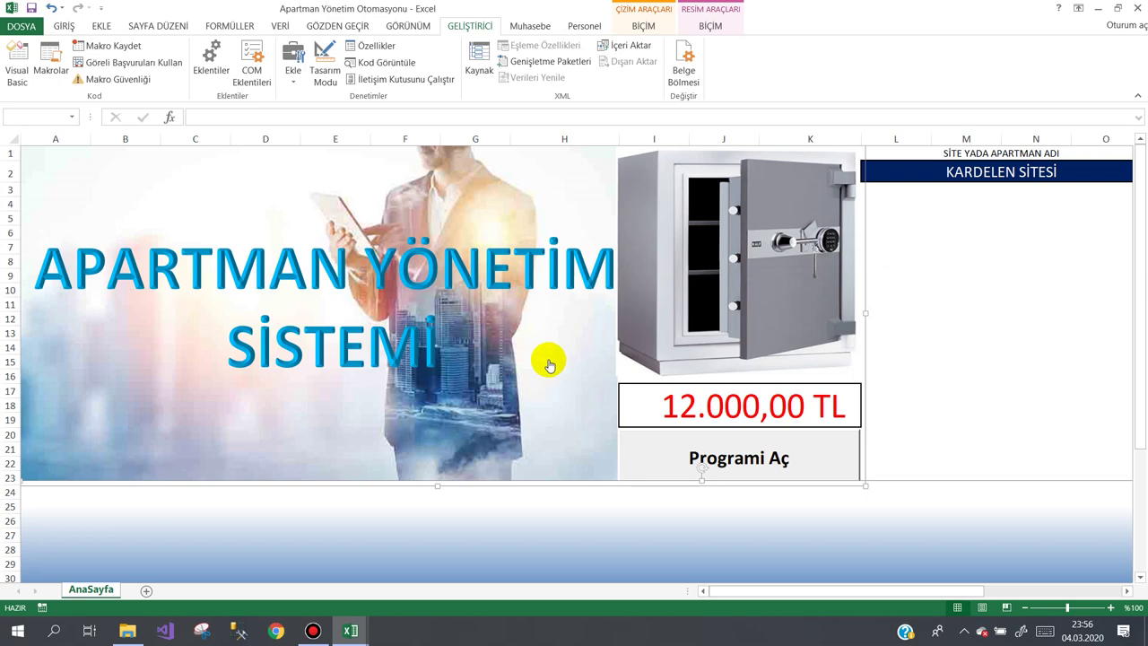
- Reselect the header shapes and combine them with Gruplandır into one group, Grup 1
{"action": "right_click", "coordinate": [738, 260]}
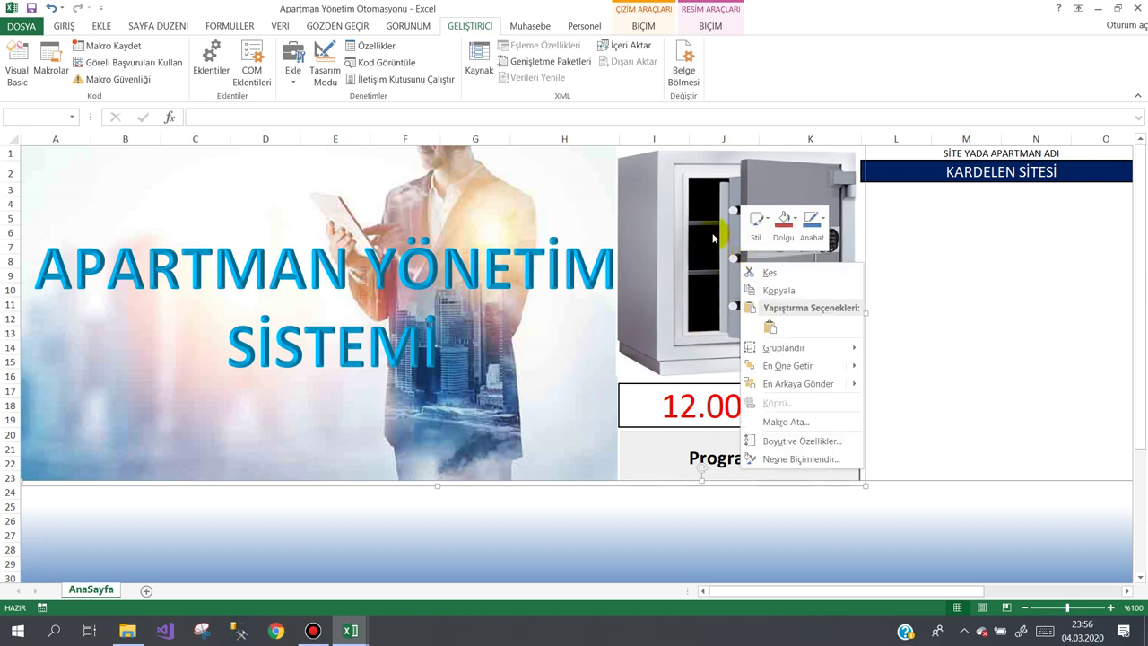
{"action": "right_click", "coordinate": [711, 232]}
{"action": "right_click", "coordinate": [663, 213]}
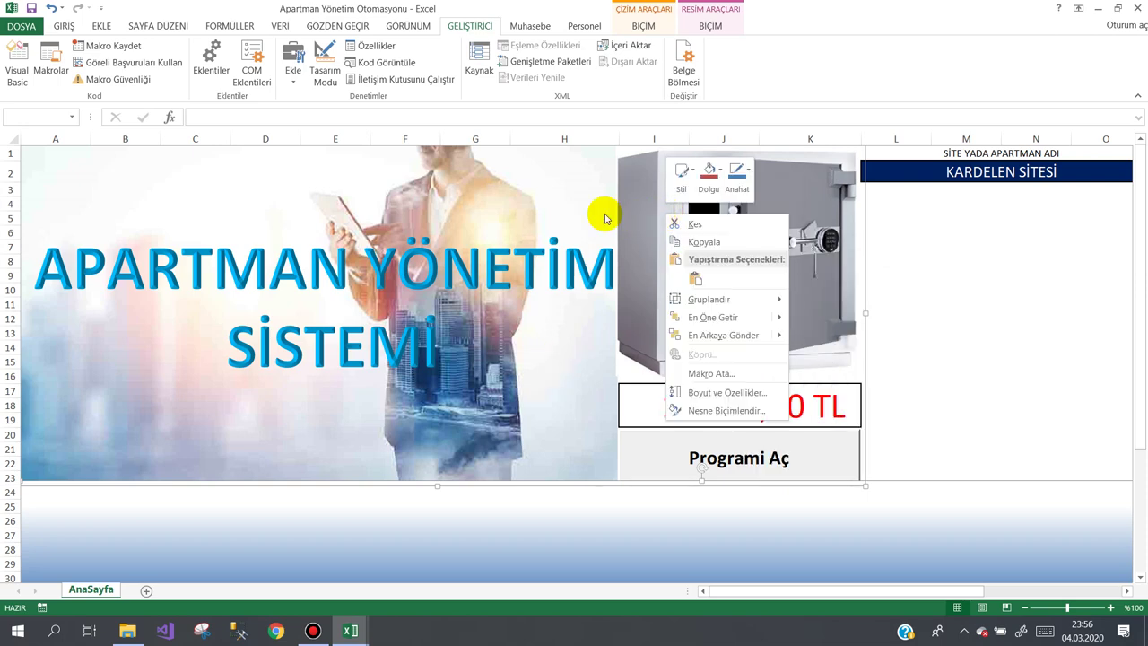
{"action": "right_click", "coordinate": [572, 205]}
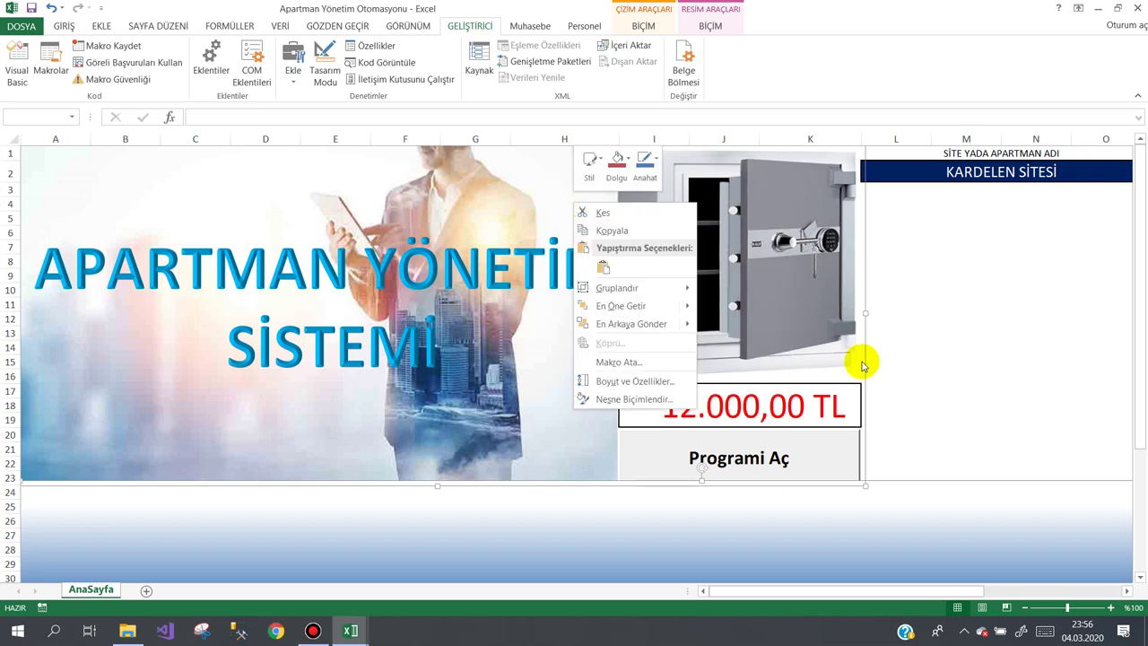
{"action": "right_click", "coordinate": [579, 512]}
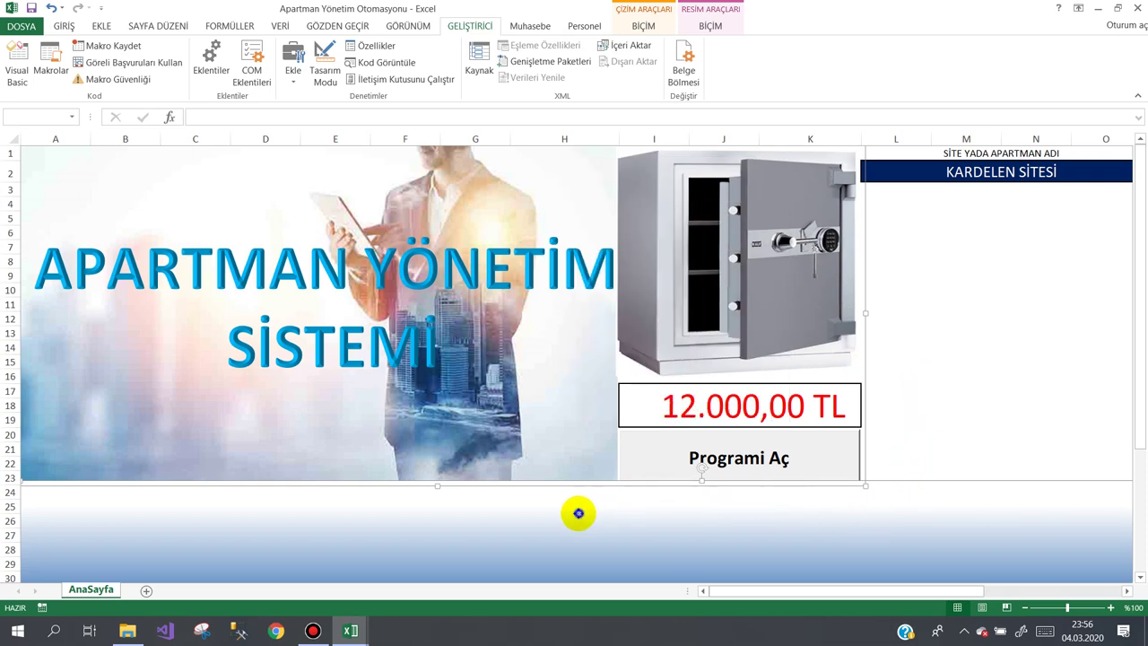
{"action": "right_click", "coordinate": [550, 518]}
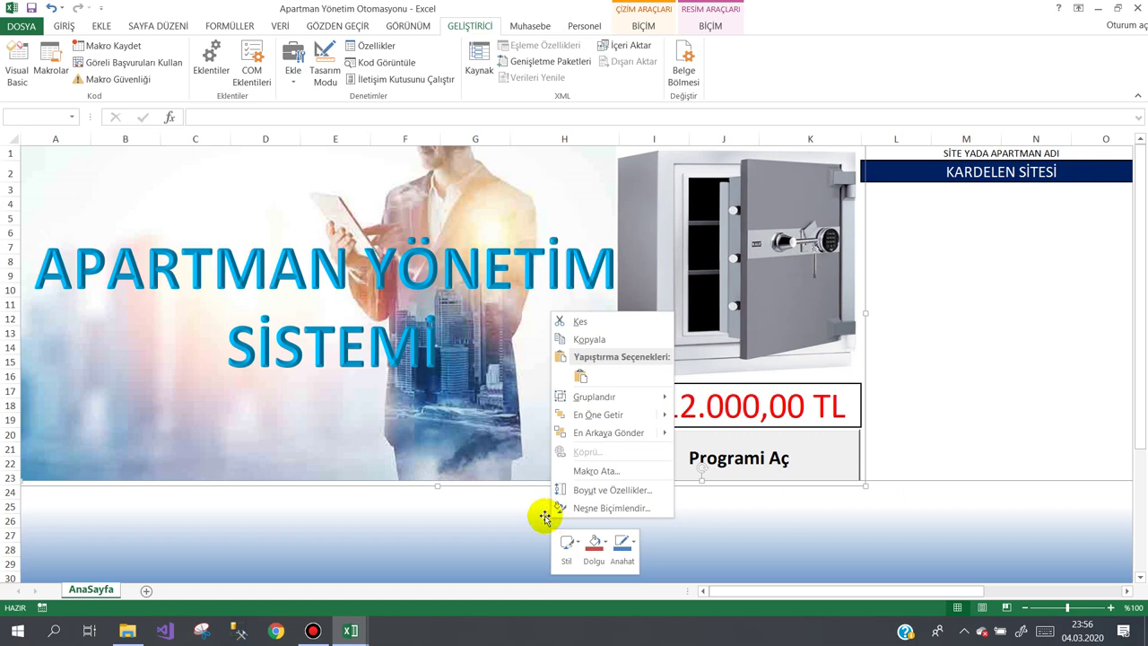
{"action": "left_click", "coordinate": [497, 524]}
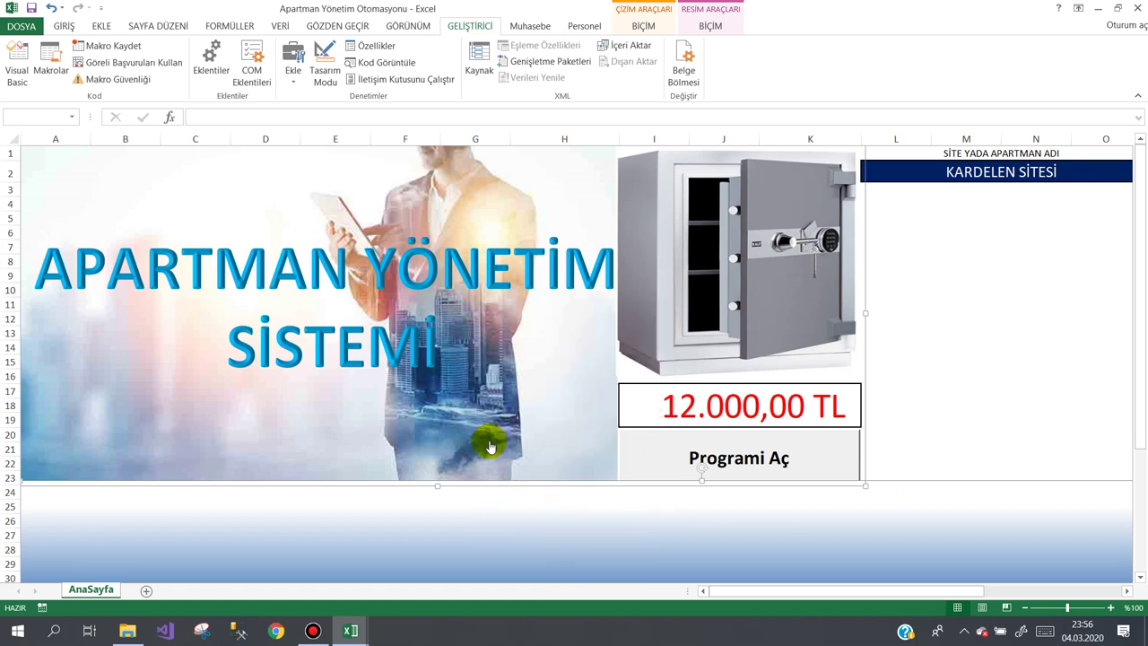
{"action": "right_click", "coordinate": [425, 352]}
{"action": "left_click", "coordinate": [394, 352]}
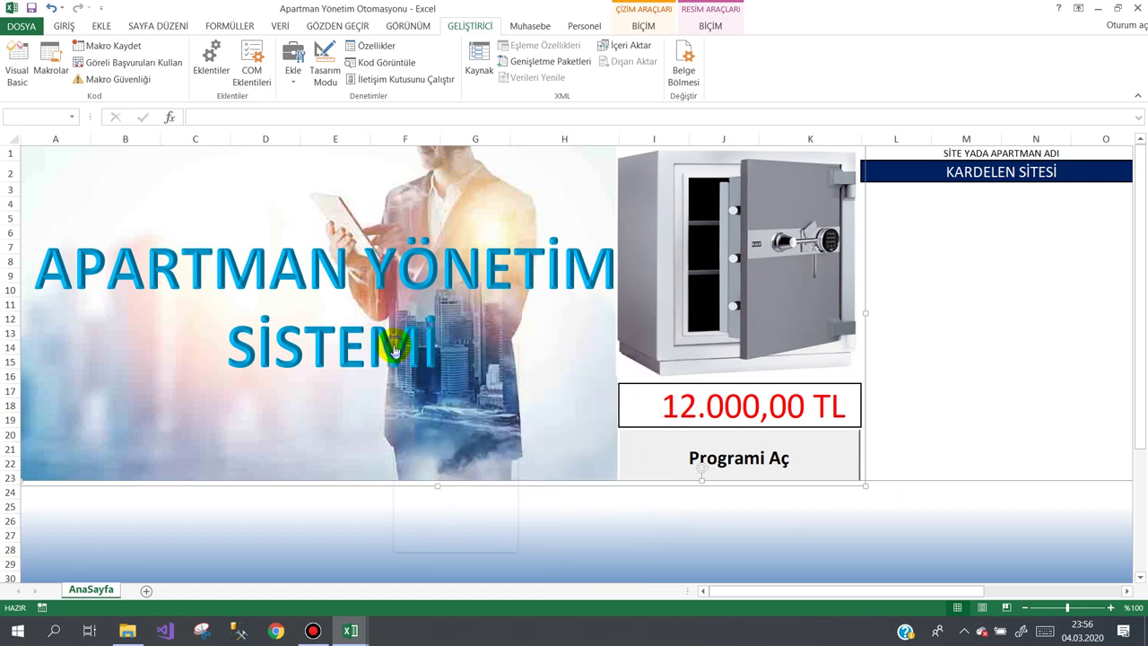
{"action": "right_click", "coordinate": [387, 351]}
{"action": "left_click", "coordinate": [386, 349]}
{"action": "right_click", "coordinate": [384, 350]}
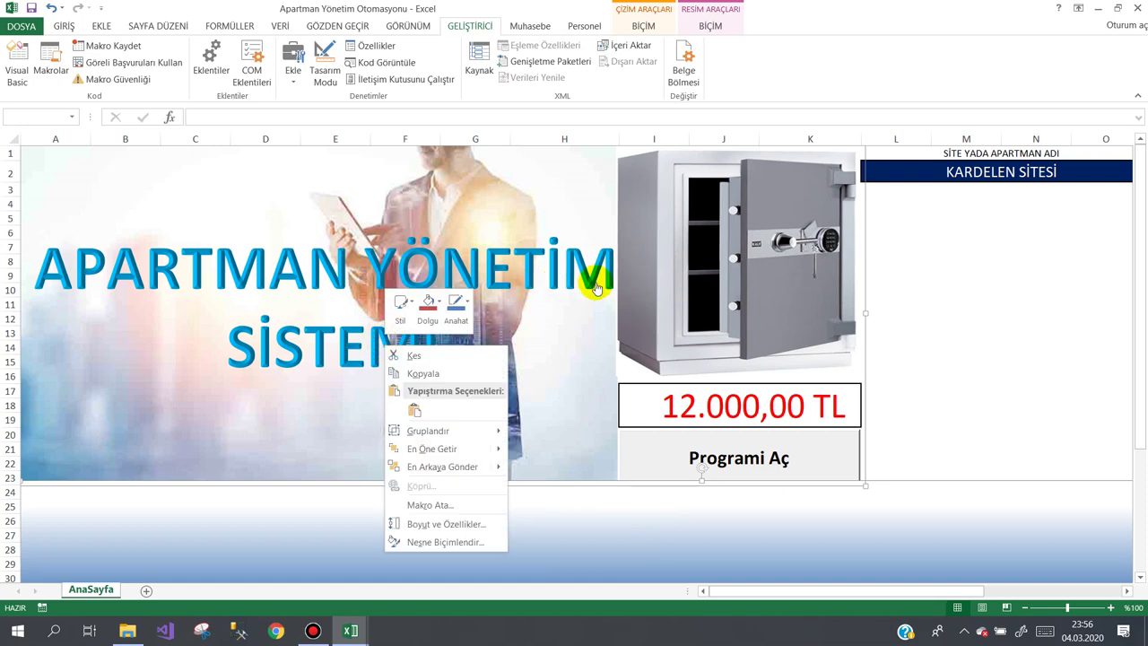
{"action": "mouse_move", "coordinate": [475, 430]}
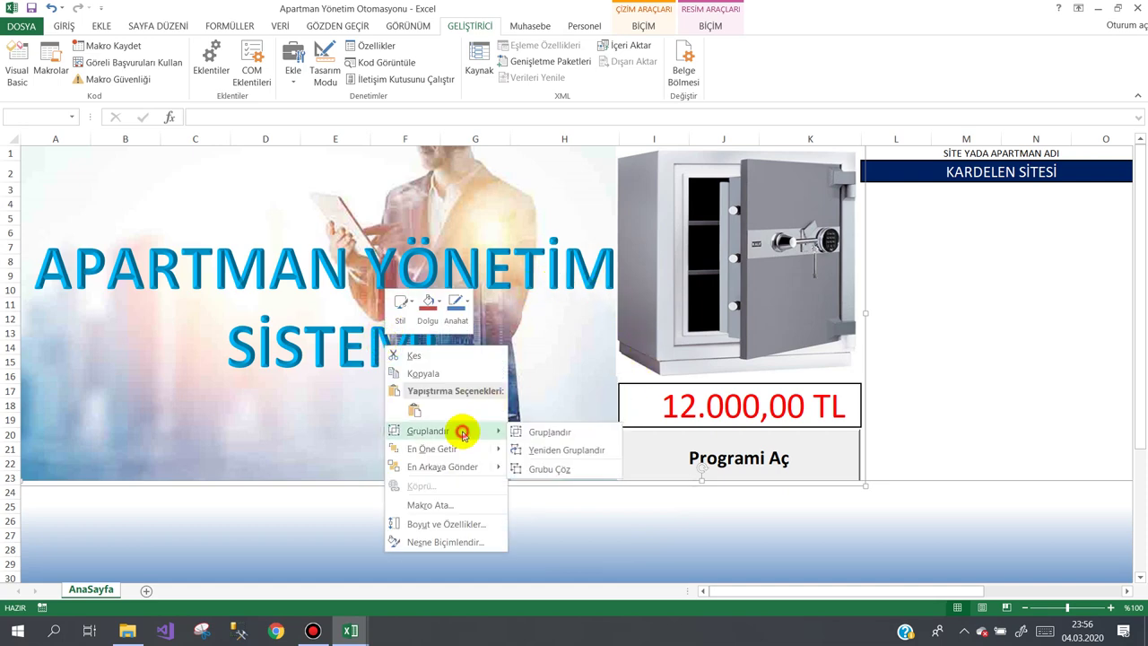
{"action": "left_click", "coordinate": [554, 430]}
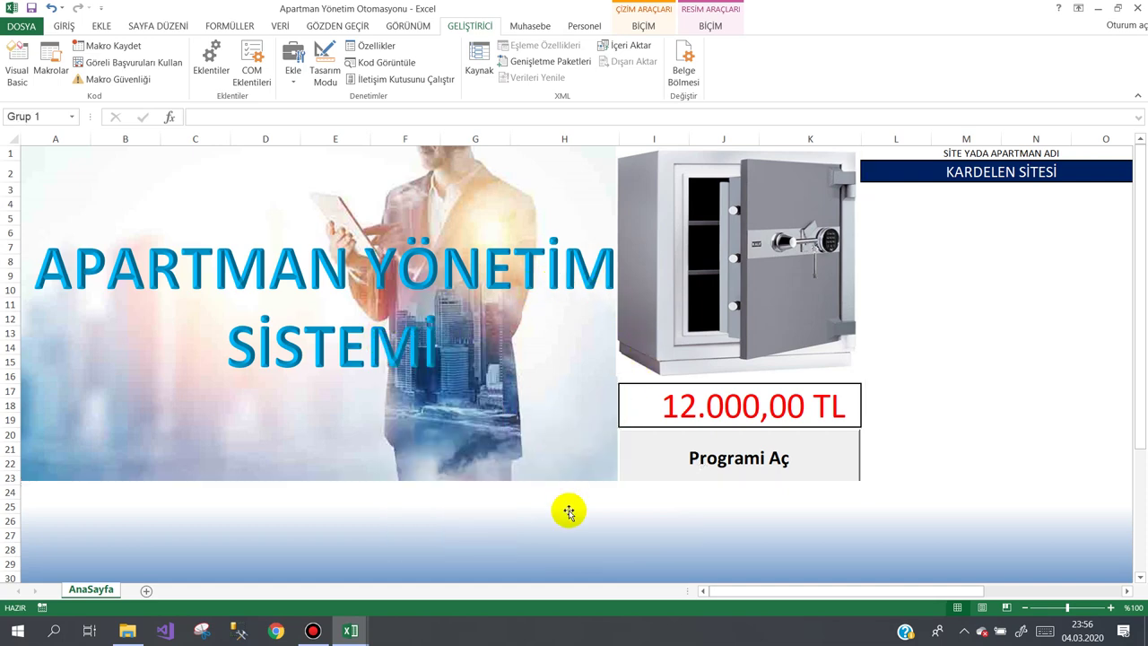
- Start recording a Grup1_Tiklat macro from the group's Assign Macro, stored in Apartman Yönetim Otomasyonu.xlsm
{"action": "right_click", "coordinate": [514, 419]}
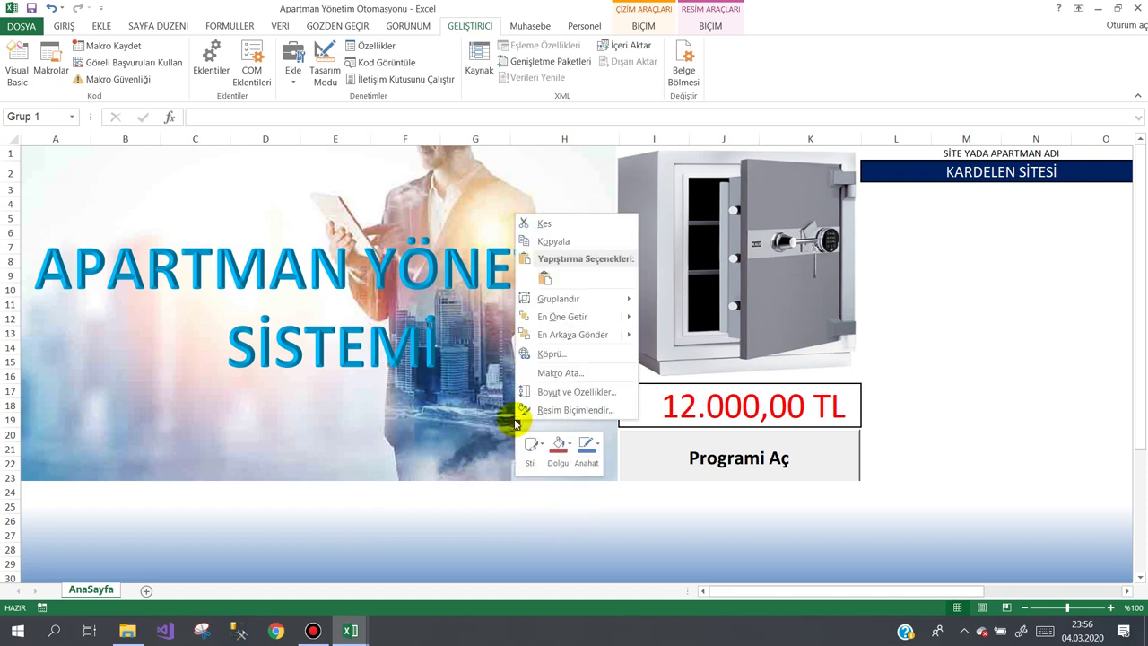
{"action": "left_click", "coordinate": [544, 373]}
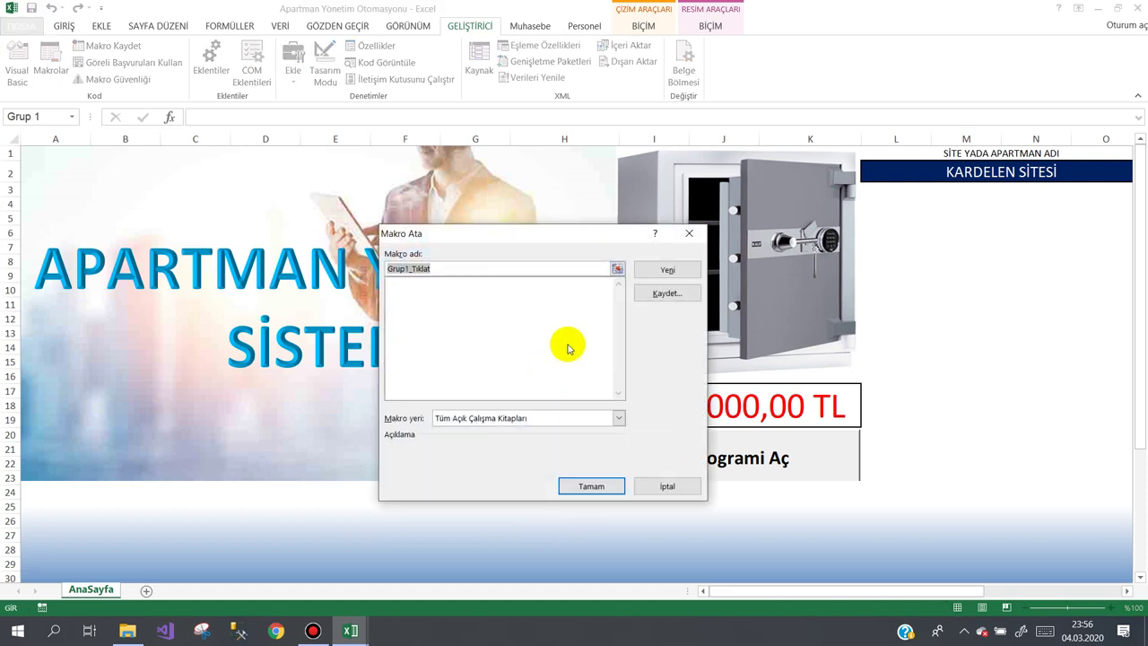
{"action": "left_click", "coordinate": [554, 421]}
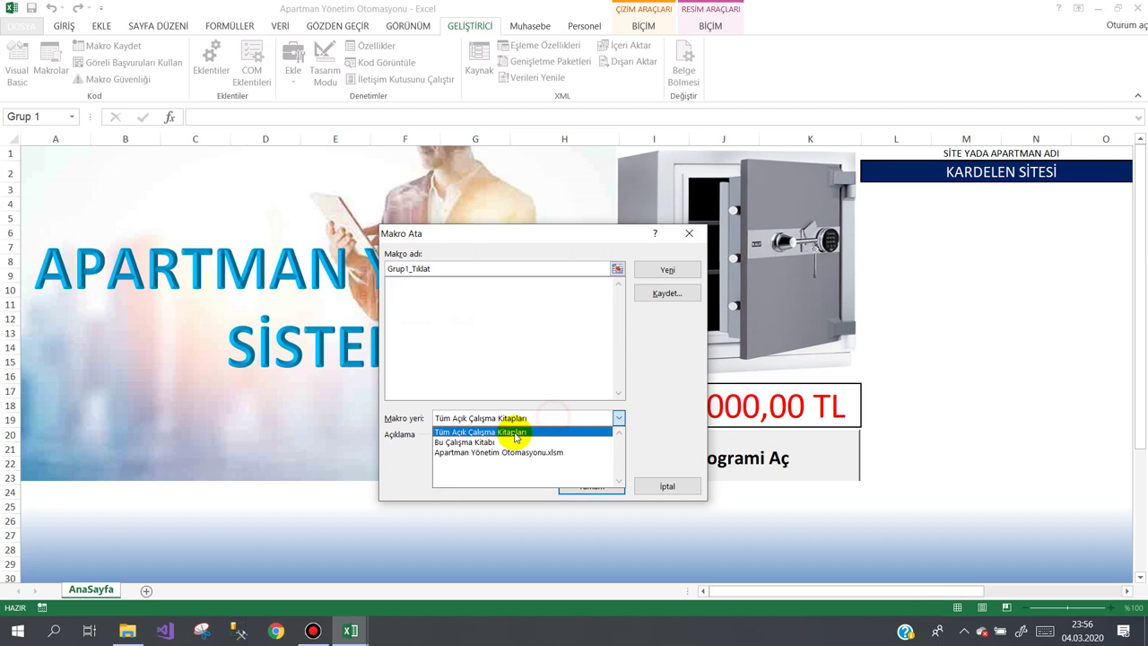
{"action": "left_click", "coordinate": [452, 453]}
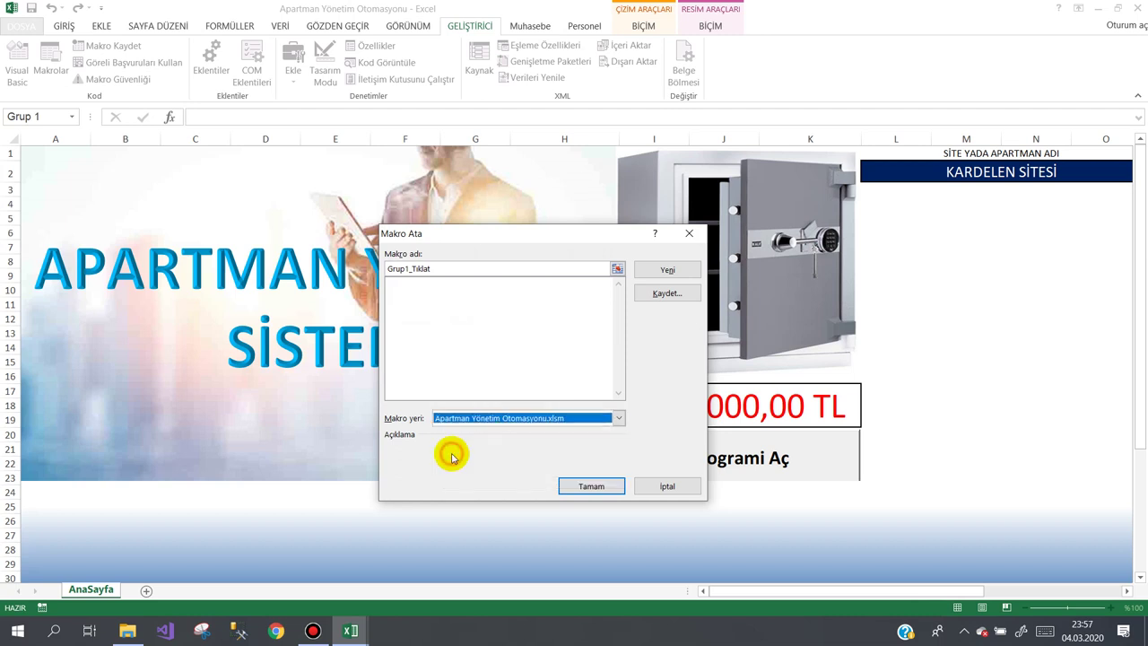
{"action": "left_click", "coordinate": [664, 294]}
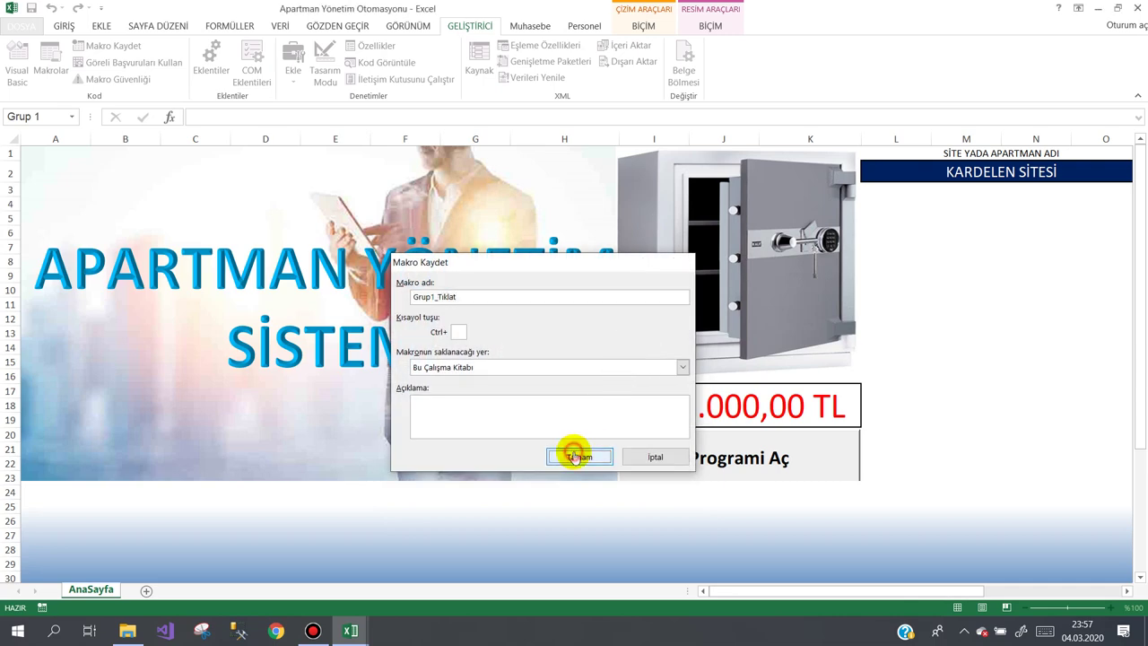
{"action": "left_click", "coordinate": [575, 454]}
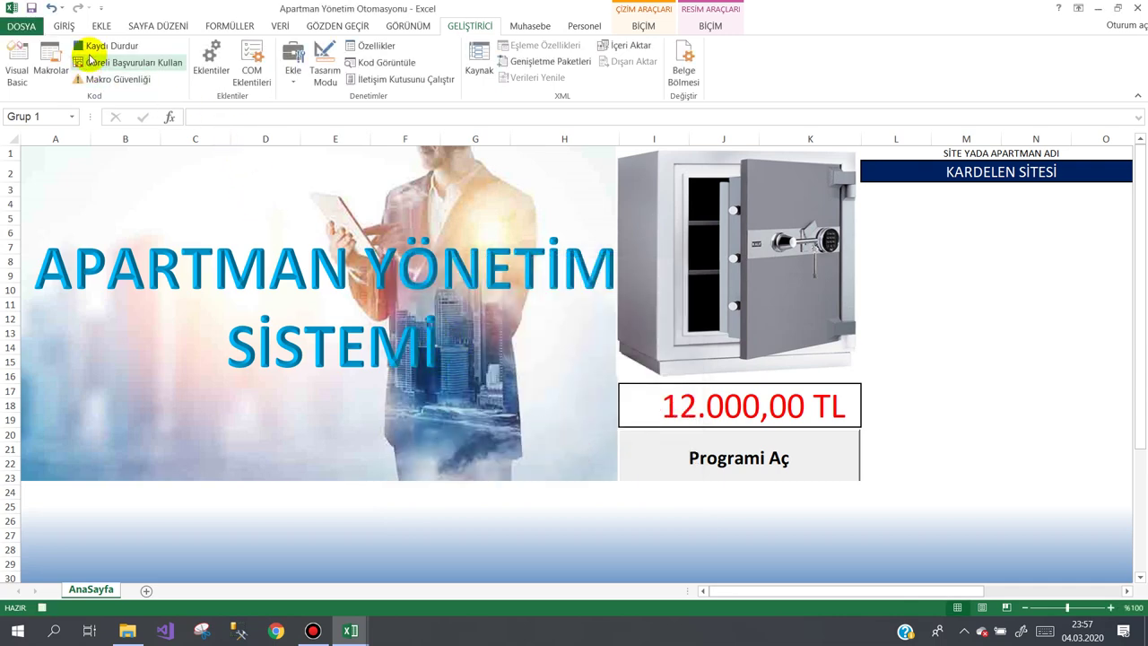
- Stop the recording at once so Grup1_Tiklat stays empty, then click around the sheet
{"action": "left_click", "coordinate": [103, 44]}
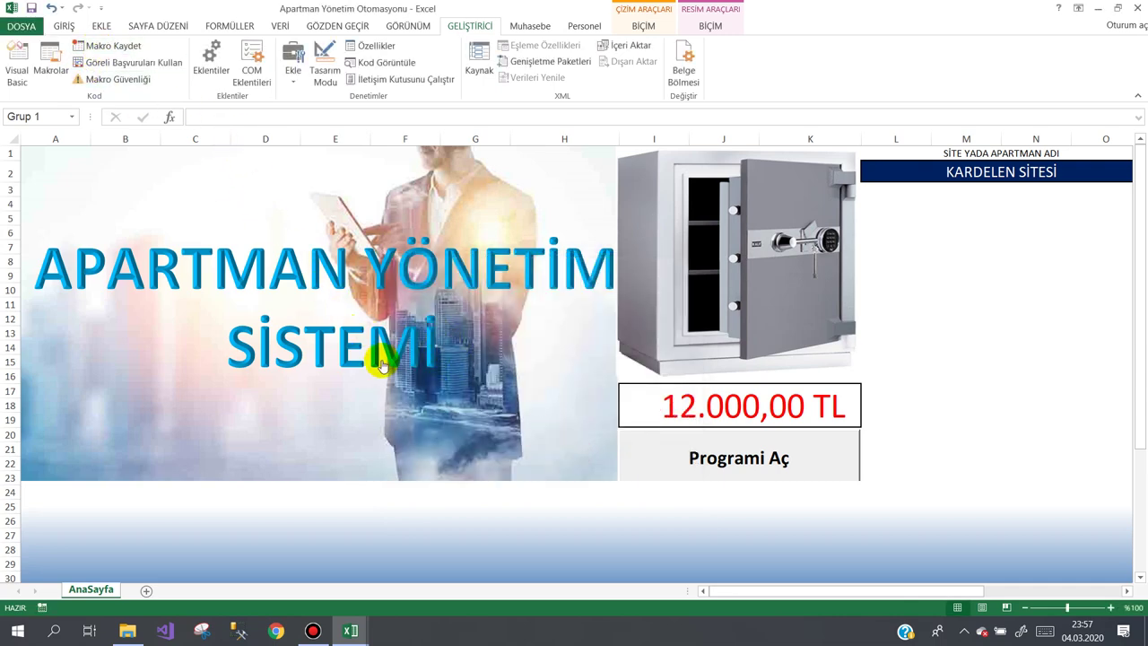
{"action": "left_click", "coordinate": [484, 216]}
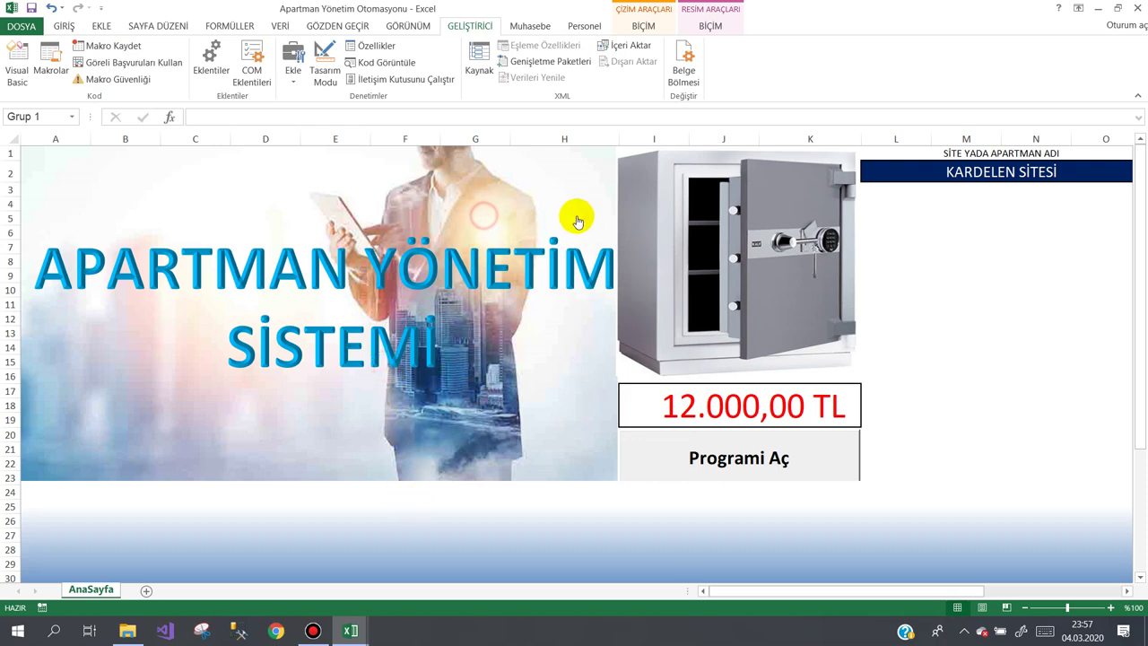
{"action": "left_click", "coordinate": [410, 466]}
{"action": "left_click", "coordinate": [484, 523]}
{"action": "left_click", "coordinate": [795, 532]}
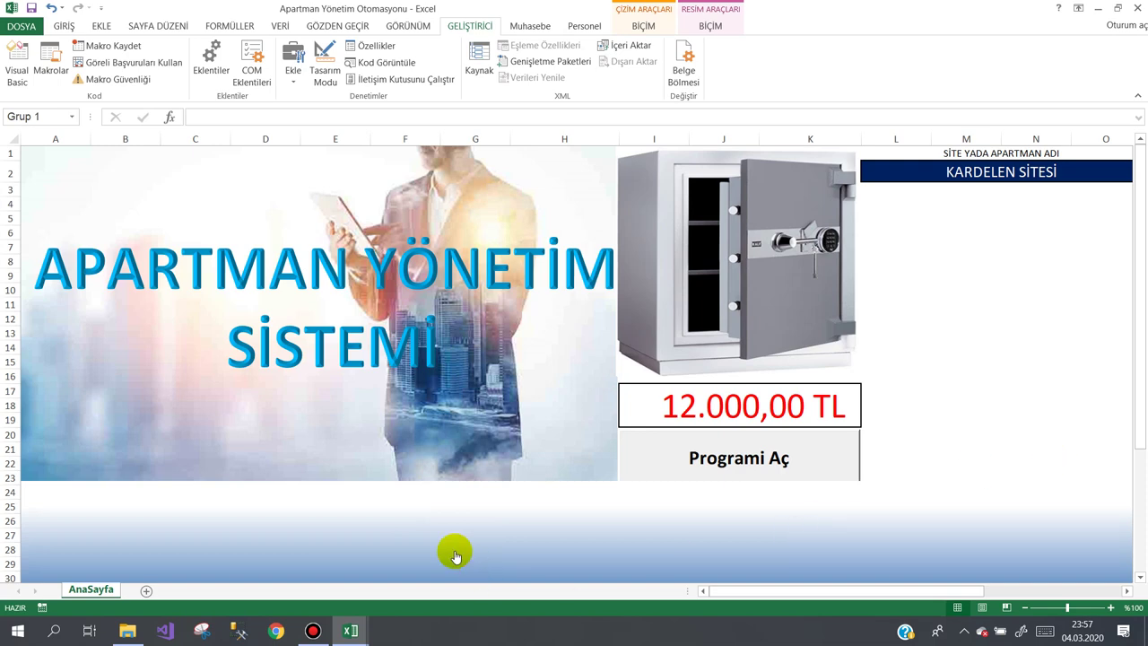
{"action": "left_click", "coordinate": [428, 446]}
- Deselect the grouped safe shapes and select the APARTMAN YÖNETİM SİSTEMİ header picture itself
{"action": "left_click", "coordinate": [924, 247]}
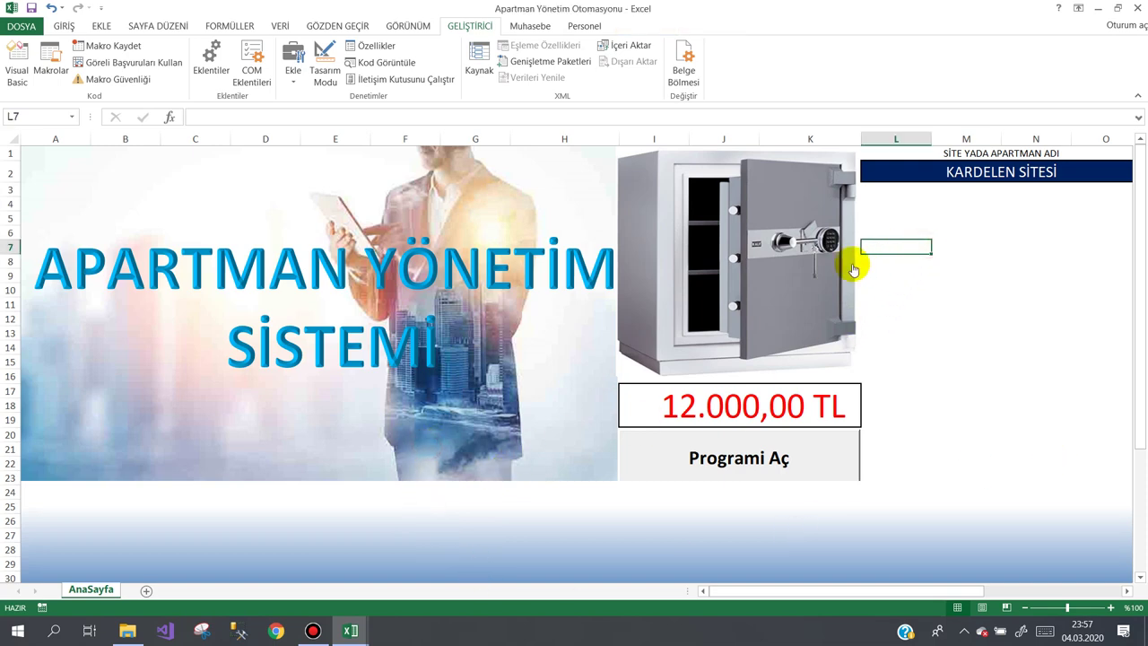
{"action": "left_click", "coordinate": [809, 263]}
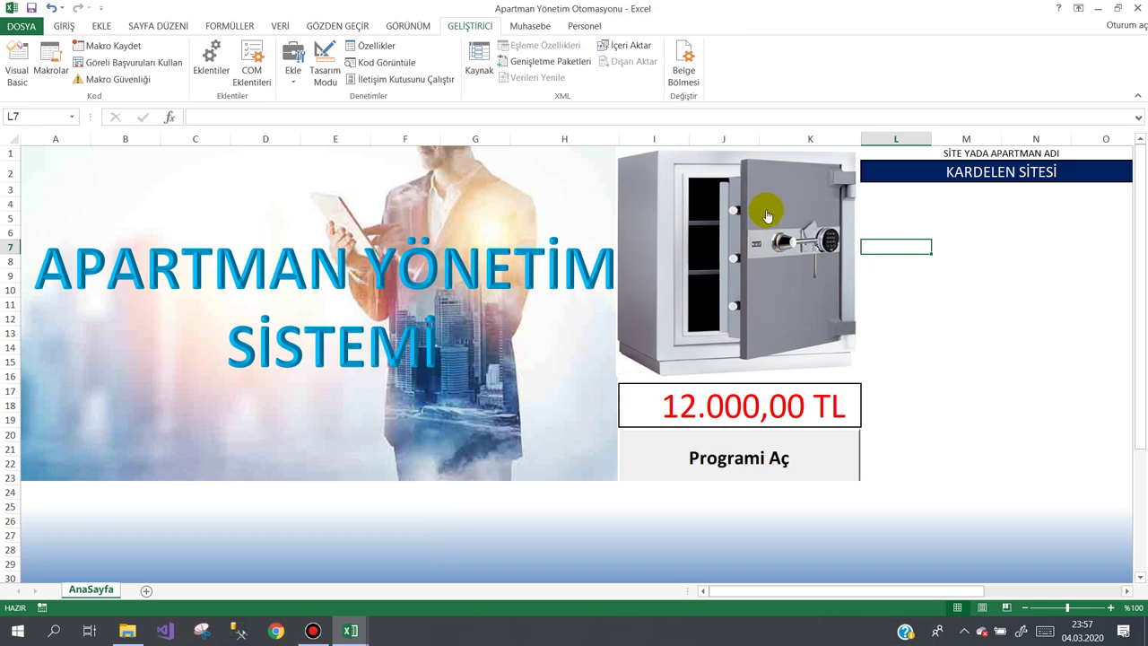
{"action": "right_click", "coordinate": [694, 259]}
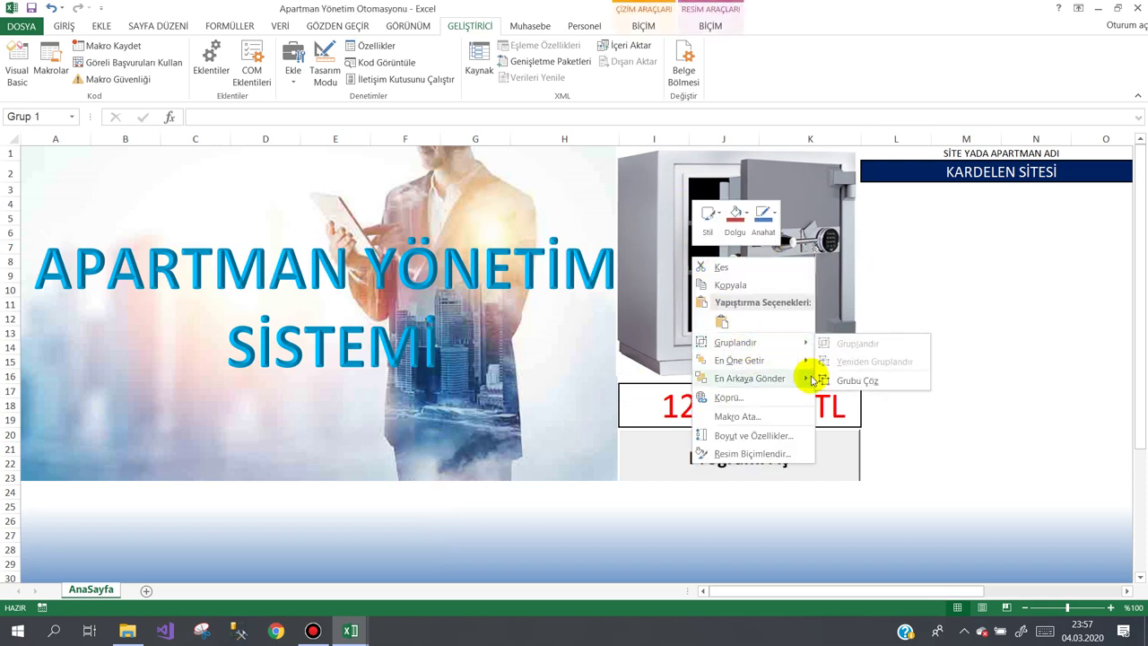
{"action": "mouse_move", "coordinate": [806, 376]}
{"action": "right_click", "coordinate": [578, 323]}
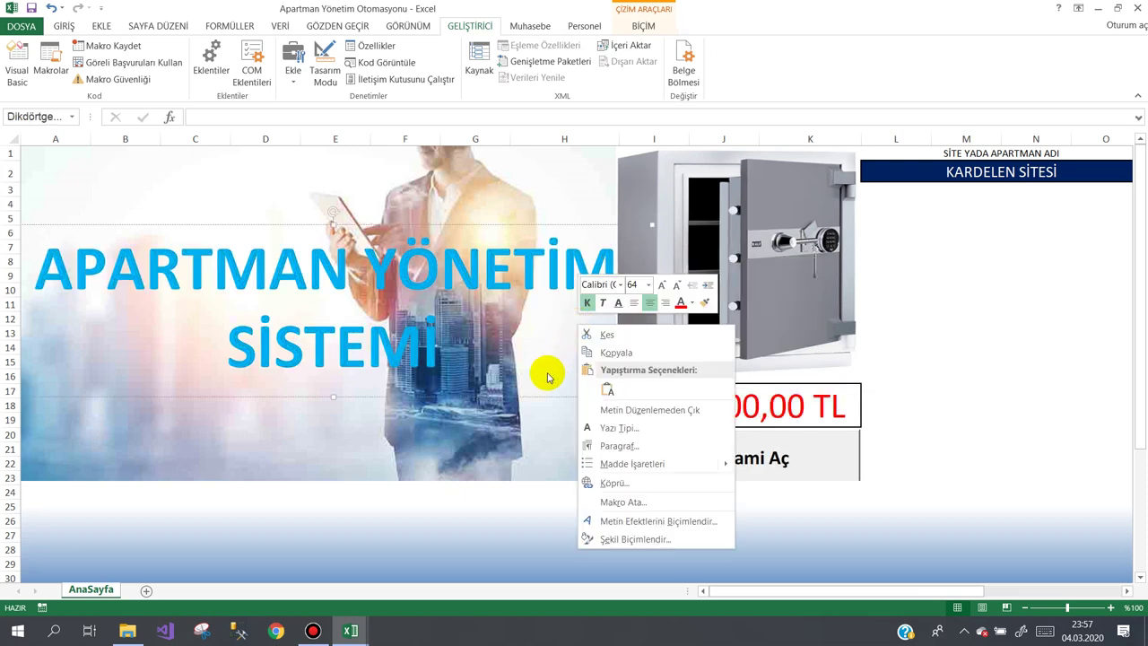
{"action": "left_click", "coordinate": [525, 424]}
{"action": "right_click", "coordinate": [524, 424]}
{"action": "left_click", "coordinate": [432, 355]}
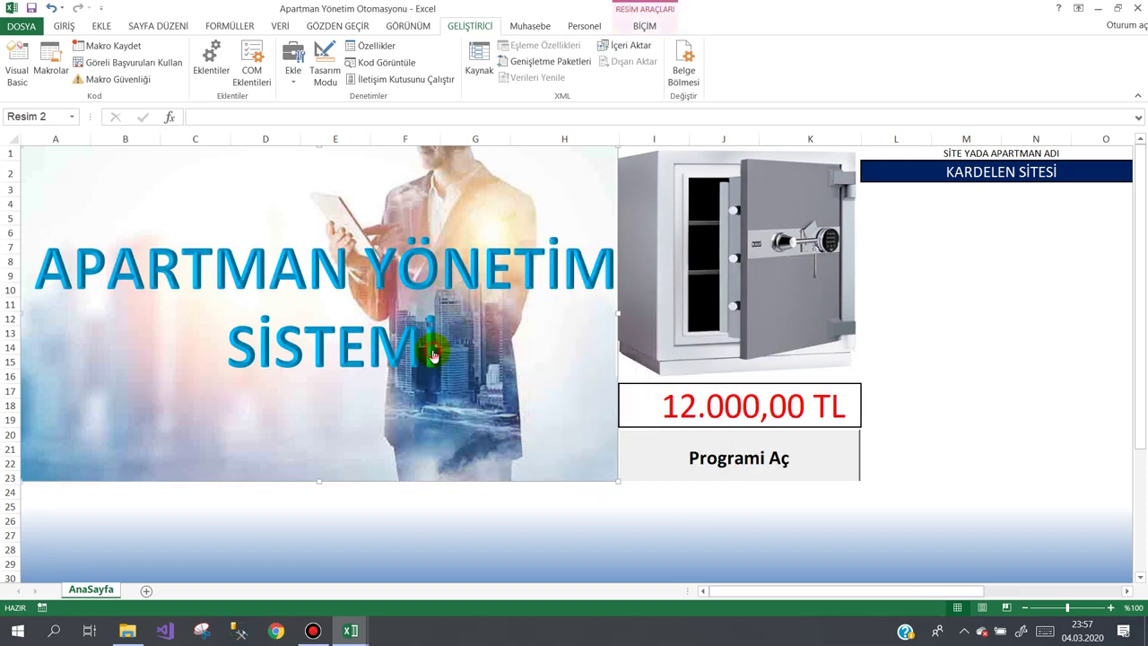
- Assign the Grup1_Tiklat macro to the header picture, then select cell L7
{"action": "right_click", "coordinate": [429, 396]}
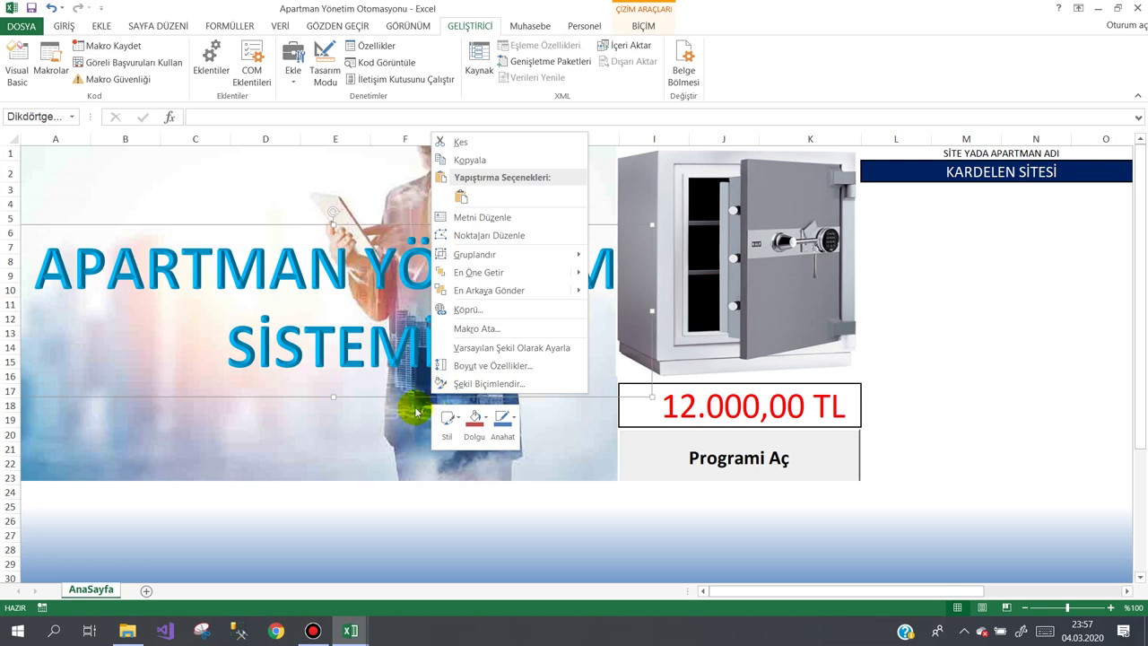
{"action": "right_click", "coordinate": [392, 435]}
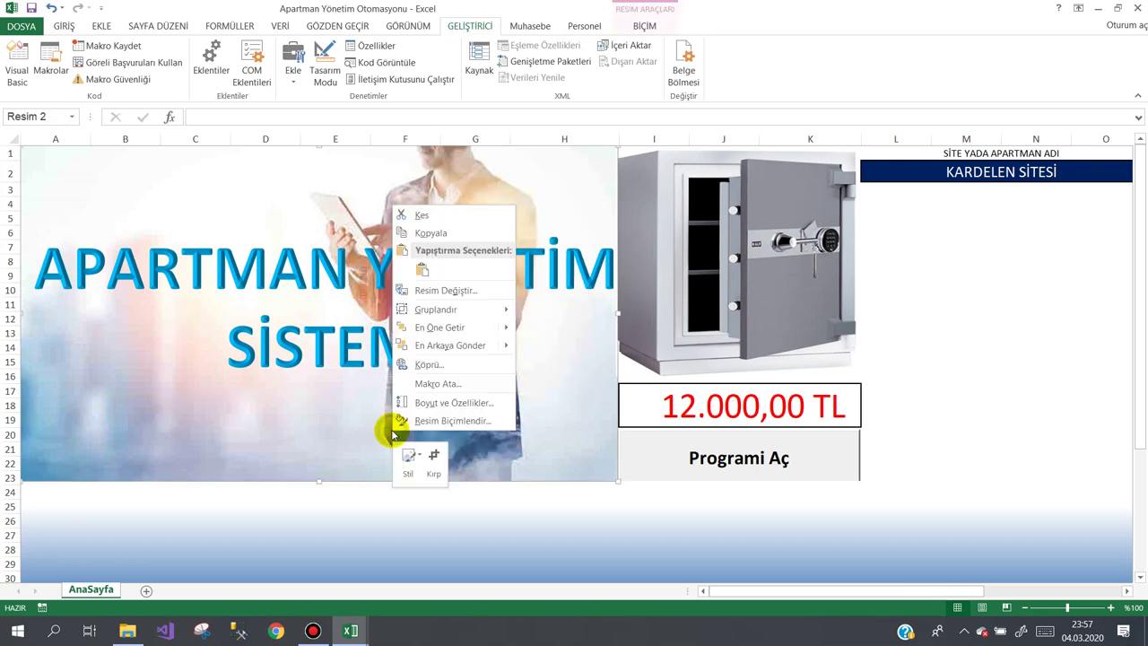
{"action": "left_click", "coordinate": [428, 384]}
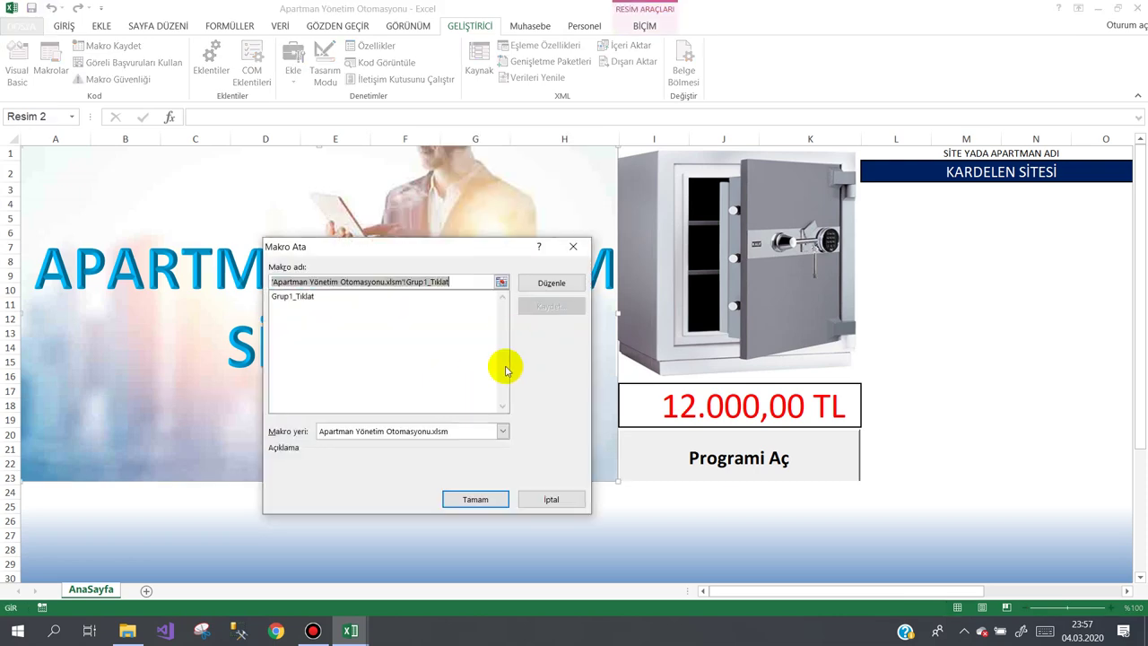
{"action": "left_click", "coordinate": [474, 499]}
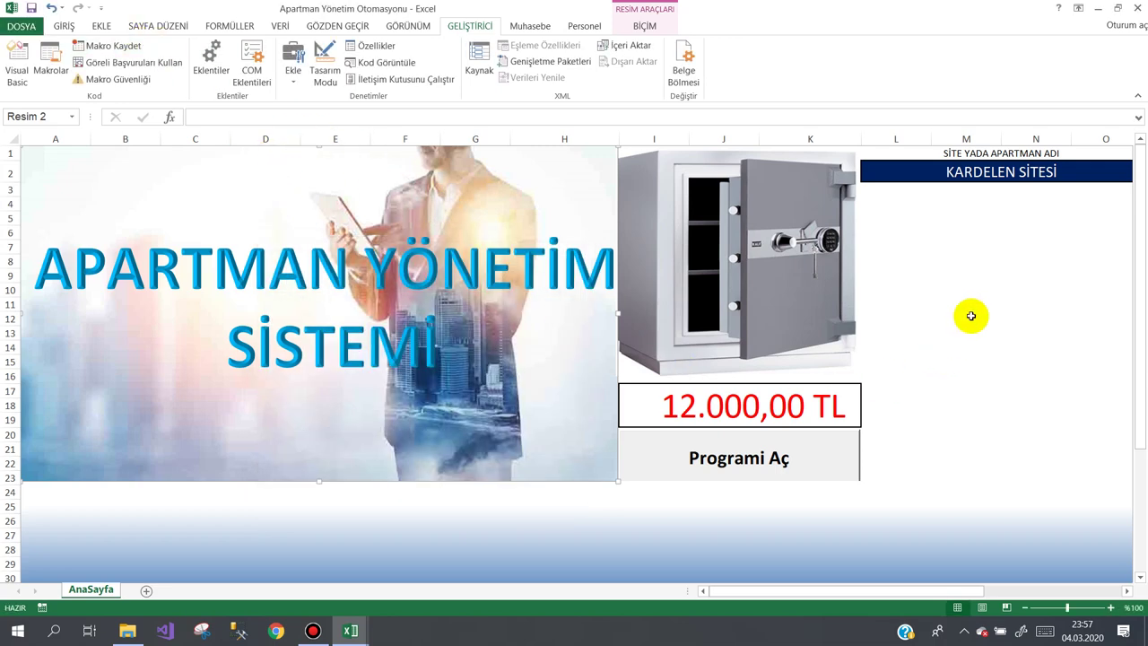
{"action": "left_click", "coordinate": [970, 256]}
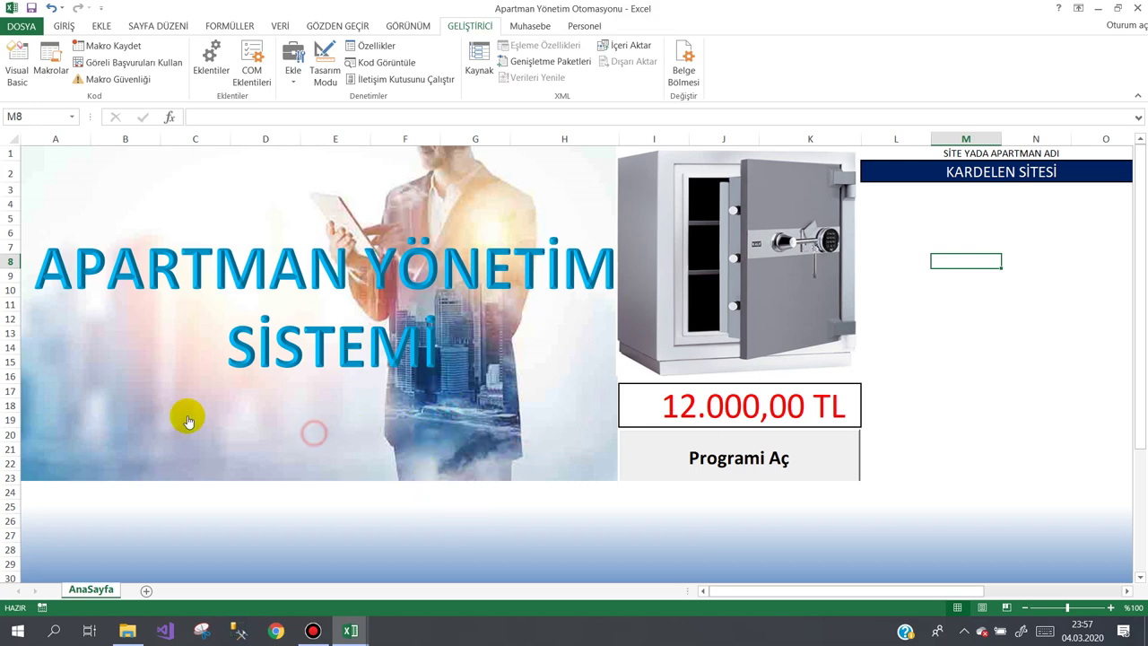
{"action": "left_click", "coordinate": [891, 245]}
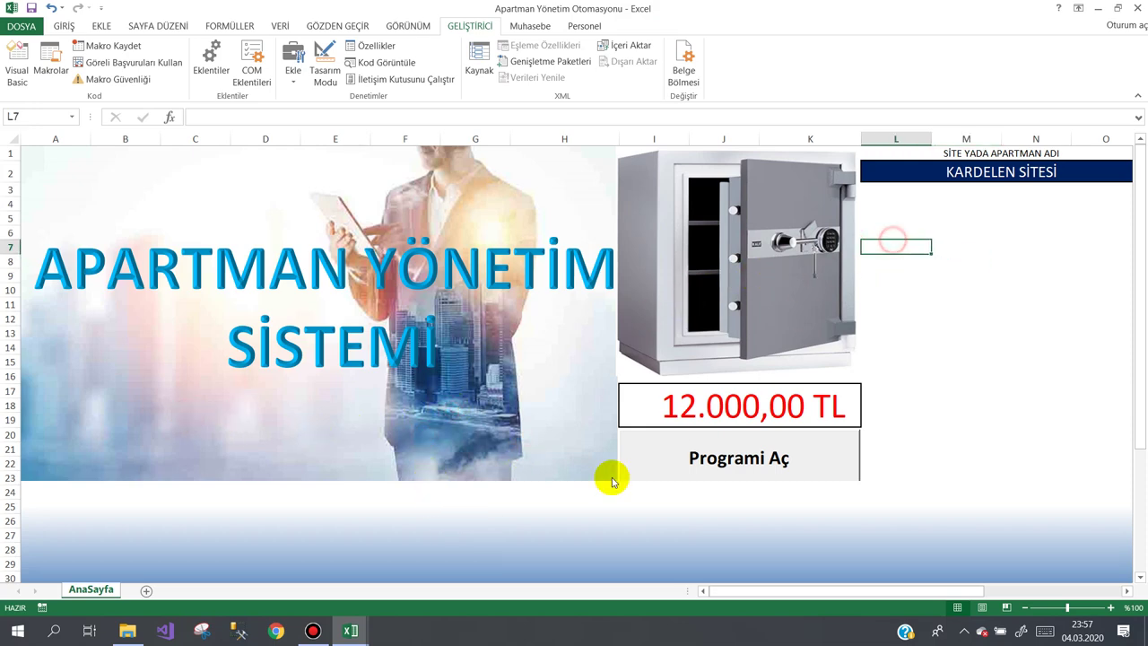
{"action": "left_click", "coordinate": [313, 629]}
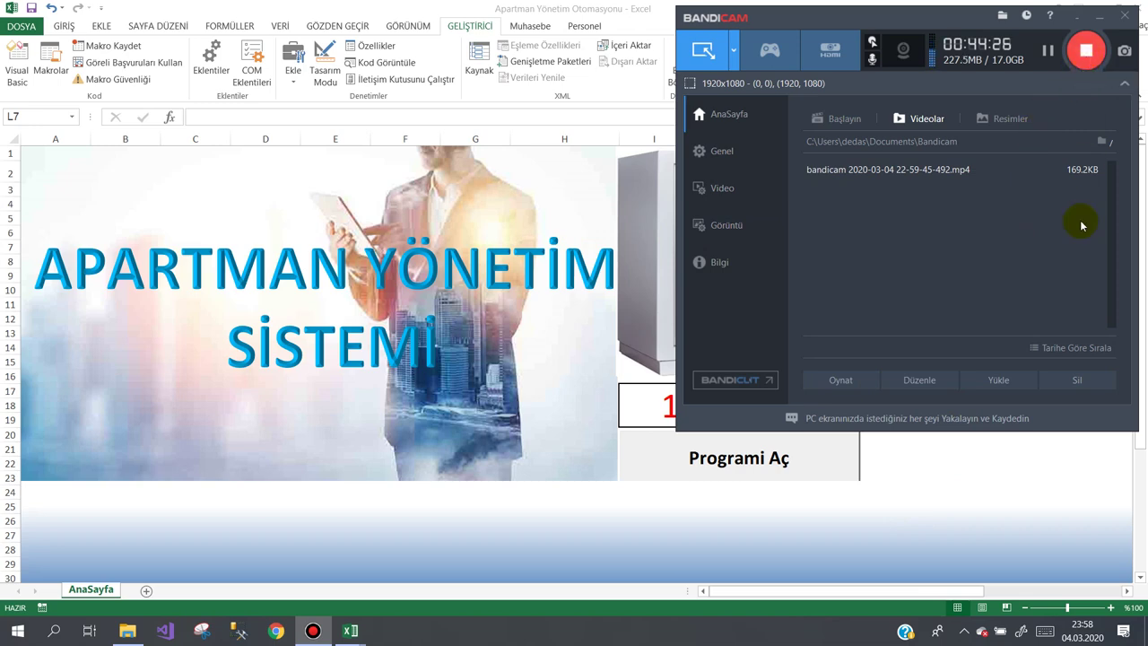
{"action": "left_click", "coordinate": [995, 459]}
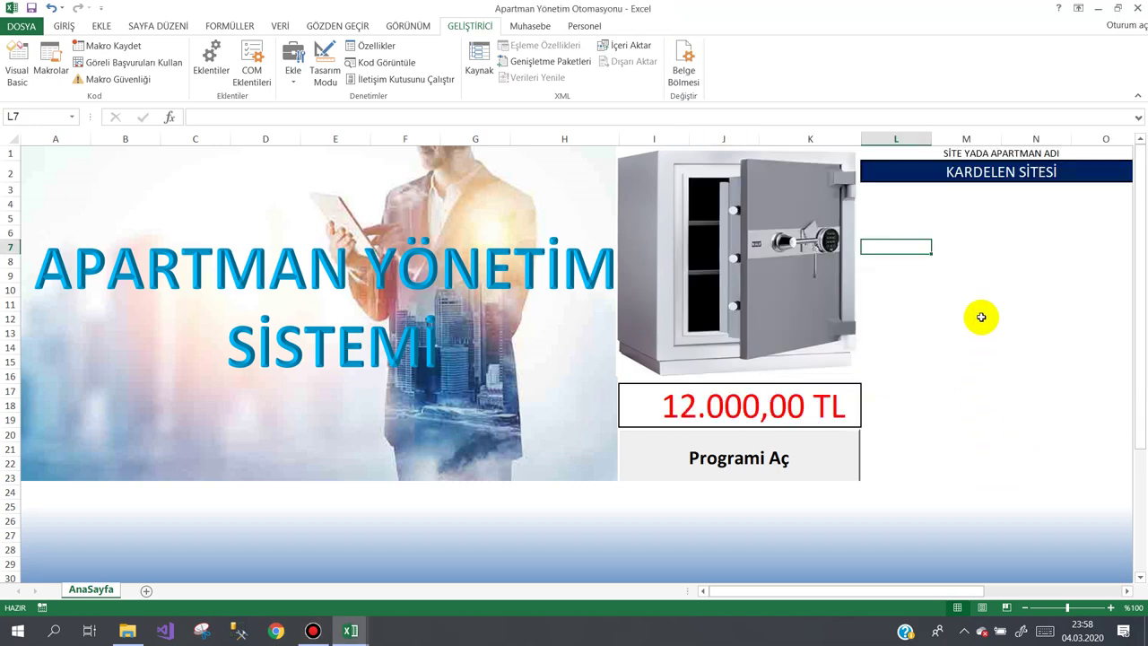
{"action": "left_click", "coordinate": [984, 275]}
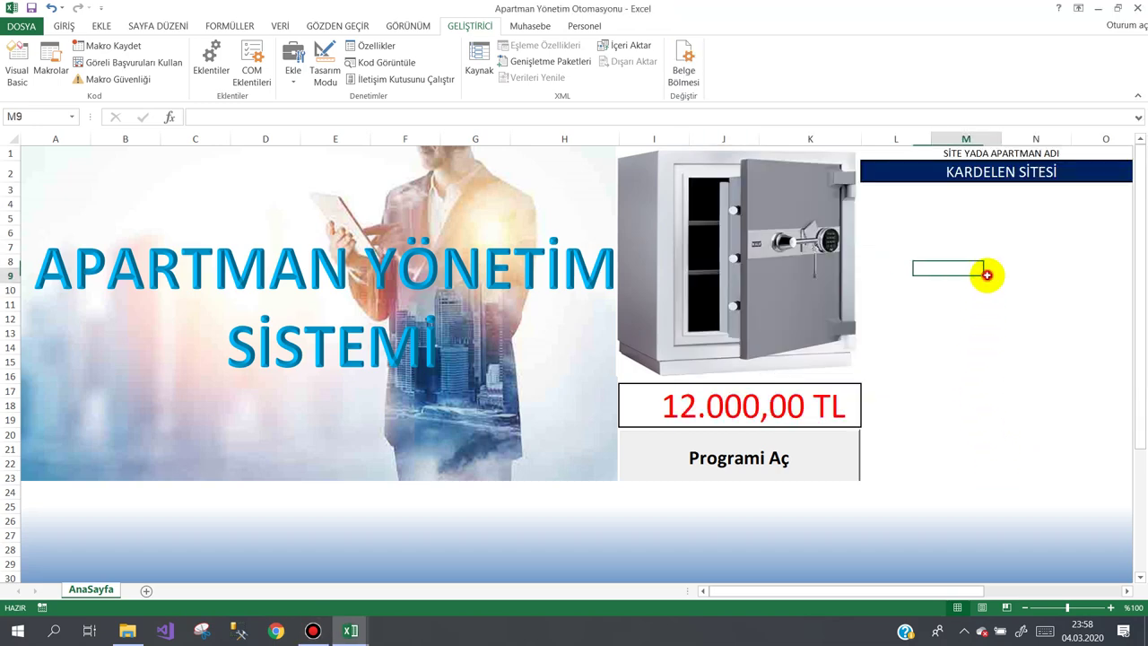
{"action": "left_click", "coordinate": [902, 267]}
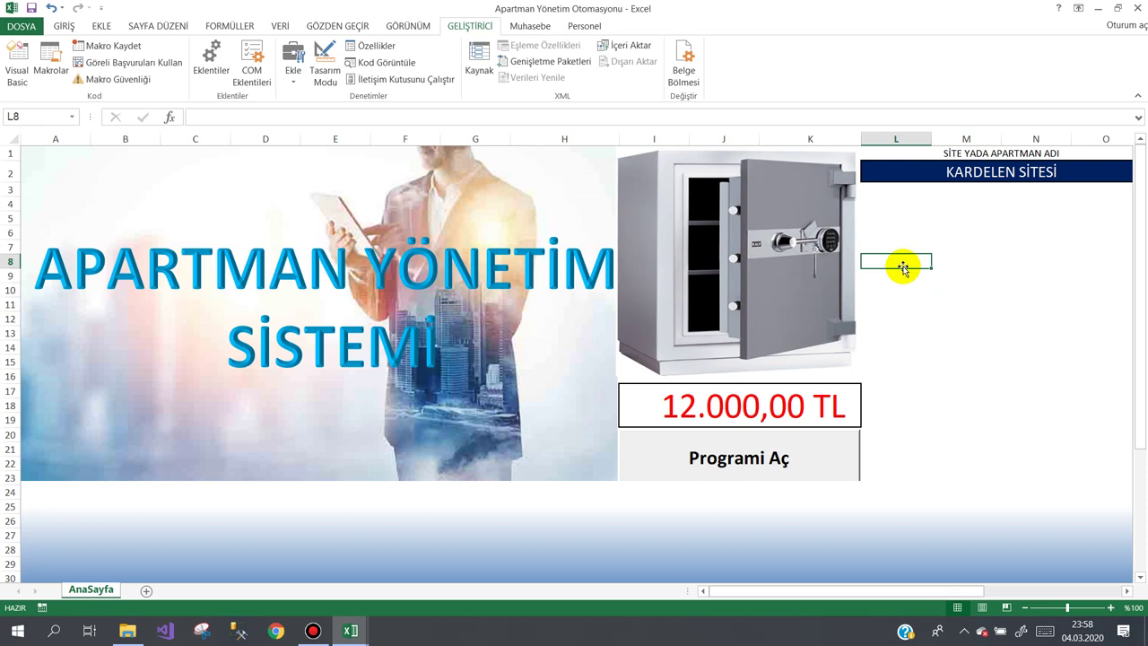
{"action": "left_click_drag", "start_coordinate": [902, 266], "coordinate": [915, 239]}
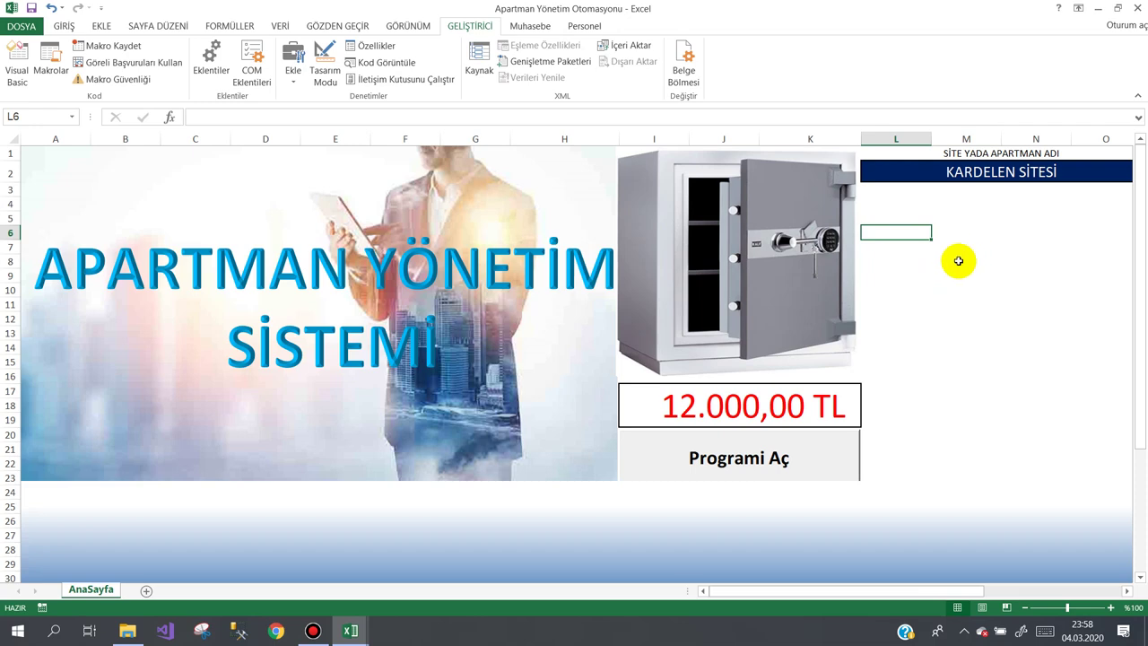
{"action": "left_click", "coordinate": [956, 259]}
{"action": "left_click", "coordinate": [916, 242]}
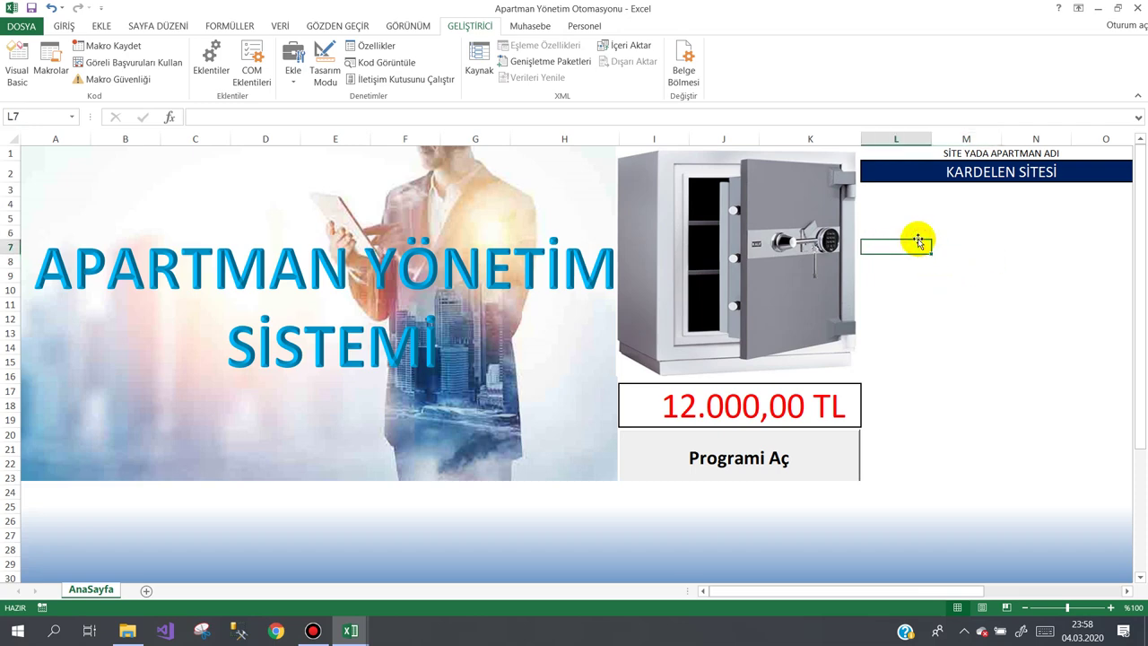
{"action": "left_click", "coordinate": [955, 233]}
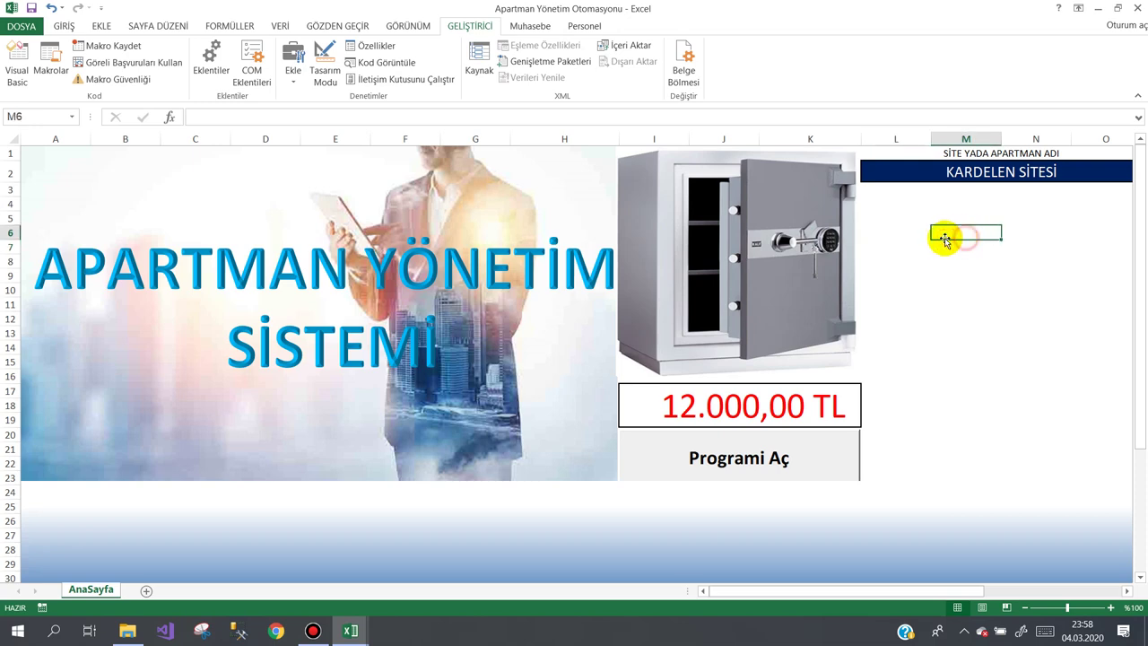
{"action": "left_click", "coordinate": [894, 229]}
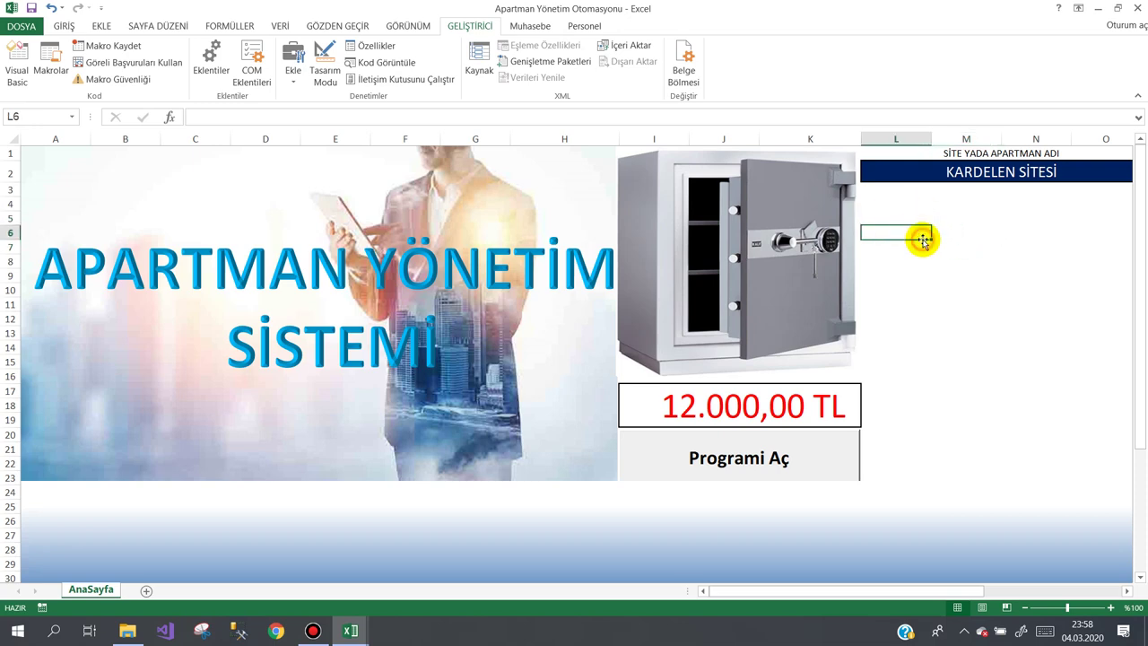
{"action": "left_click", "coordinate": [902, 204]}
{"action": "left_click", "coordinate": [895, 191]}
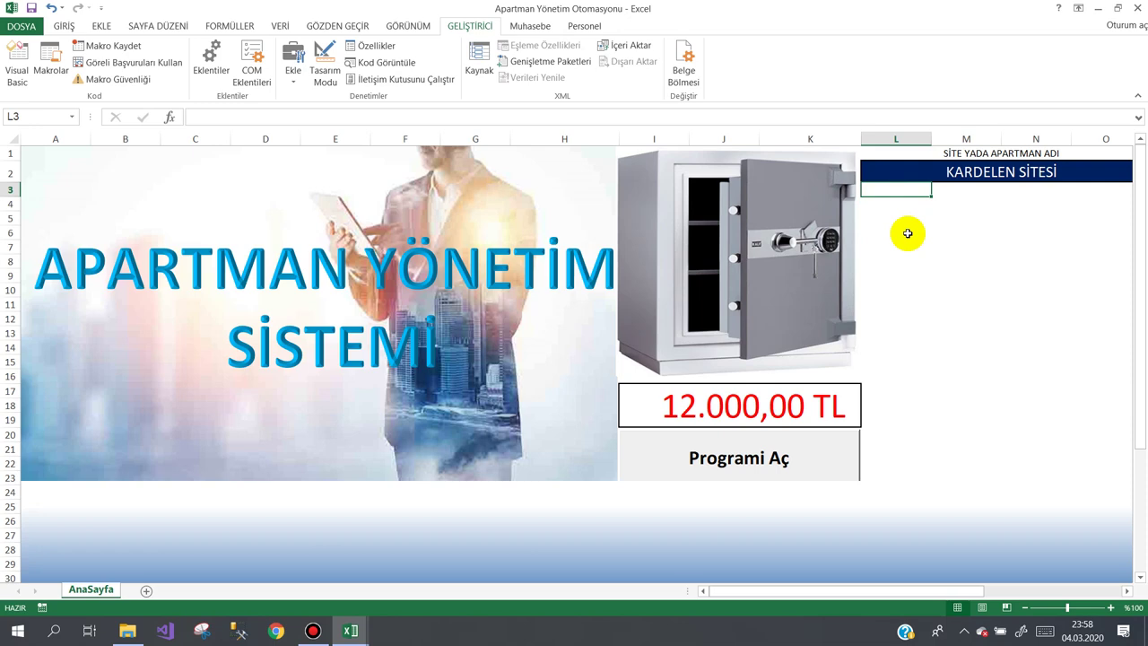
{"action": "left_click", "coordinate": [907, 233]}
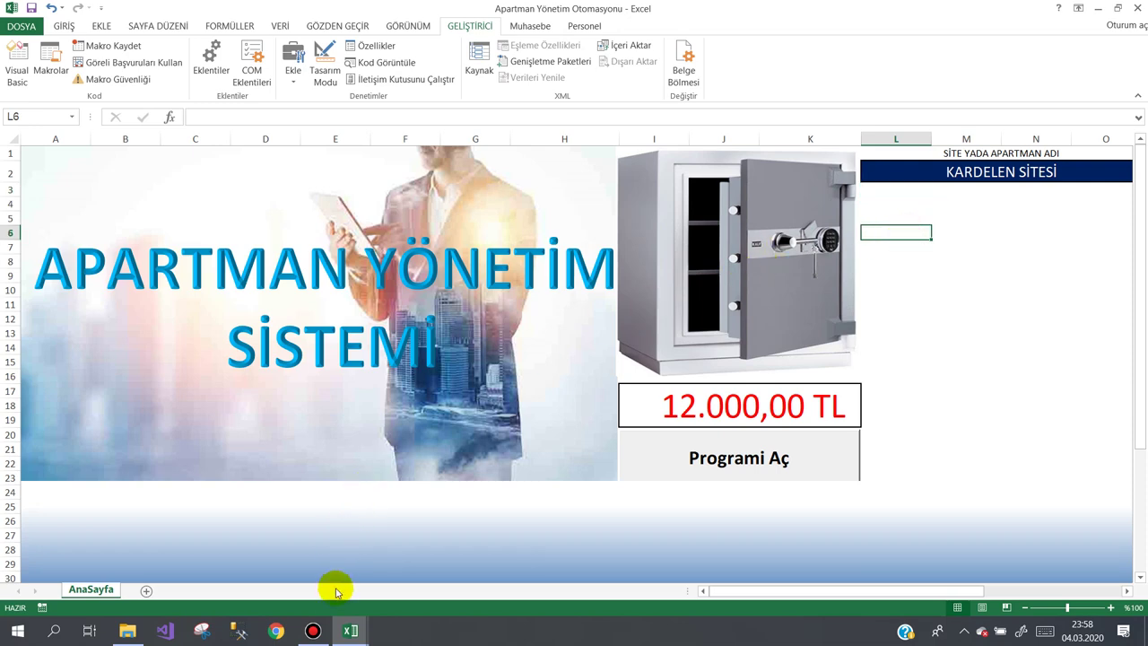
{"action": "mouse_move", "coordinate": [313, 631]}
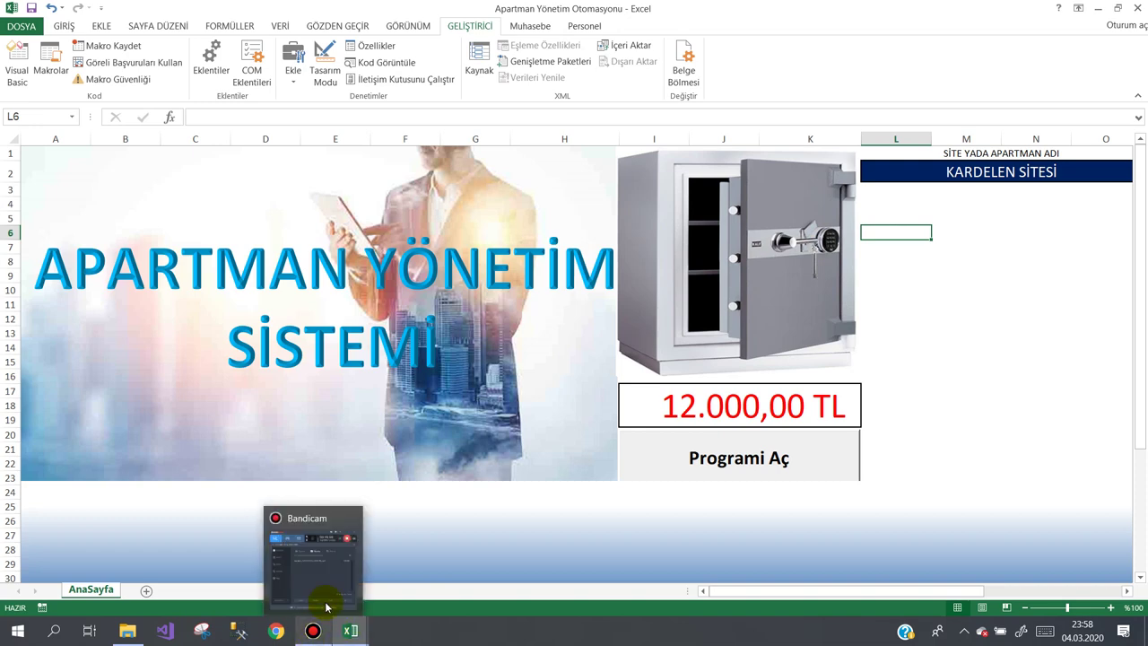
- Bring Bandicam's main window in front of Excel from the taskbar preview and nudge it upward
{"action": "left_click", "coordinate": [314, 576]}
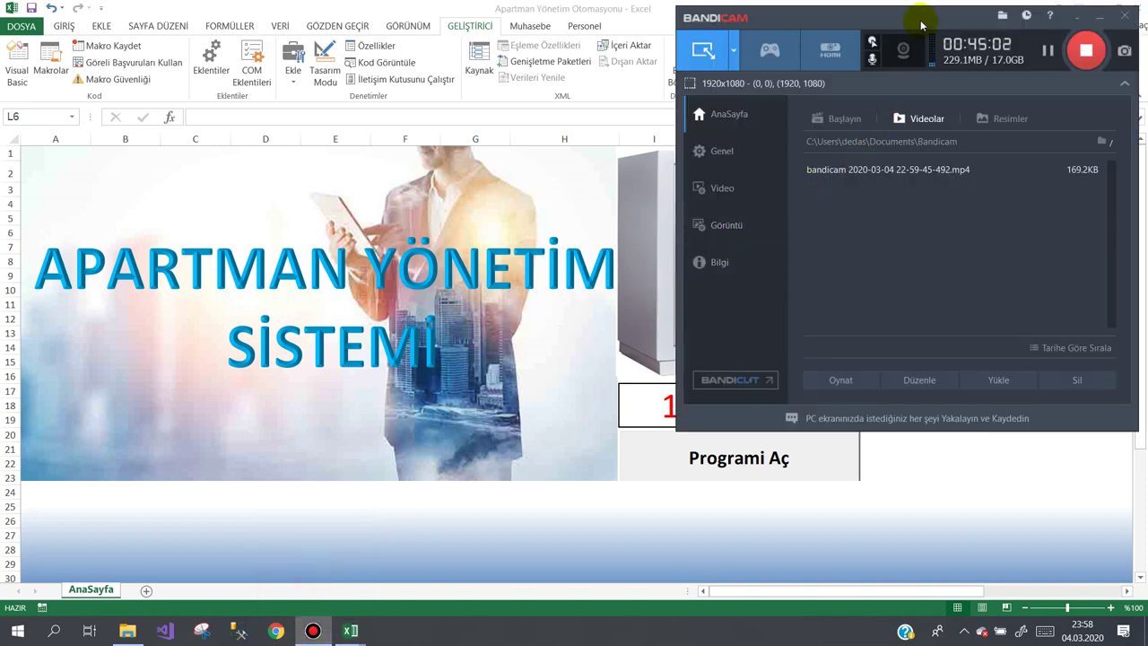
{"action": "left_click_drag", "start_coordinate": [924, 18], "coordinate": [934, 15]}
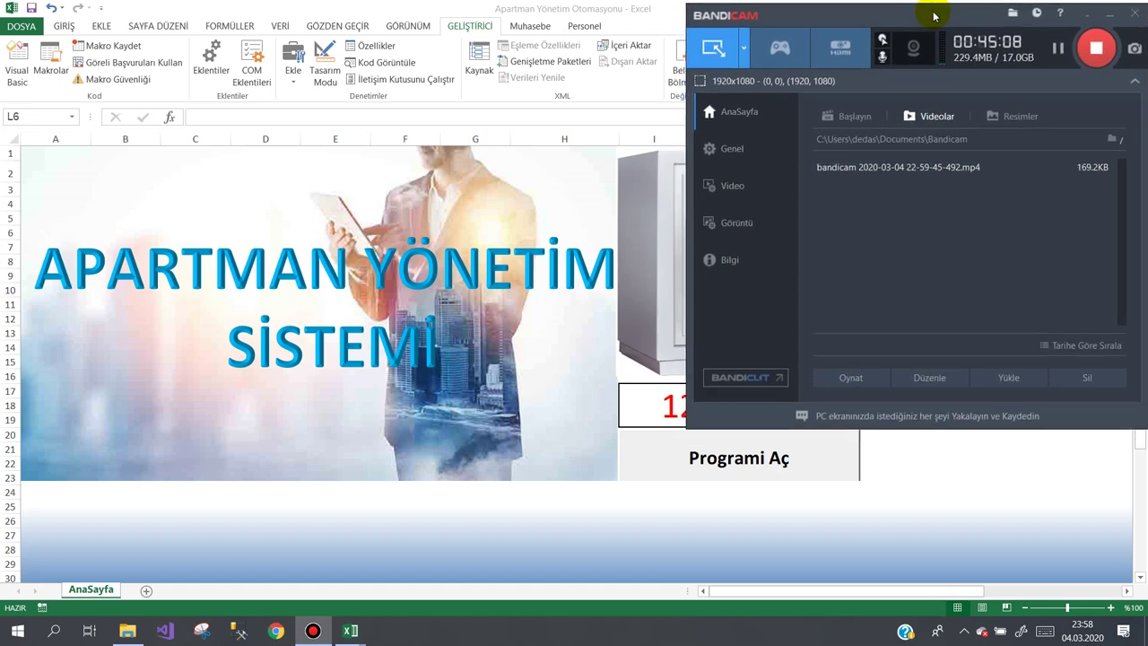